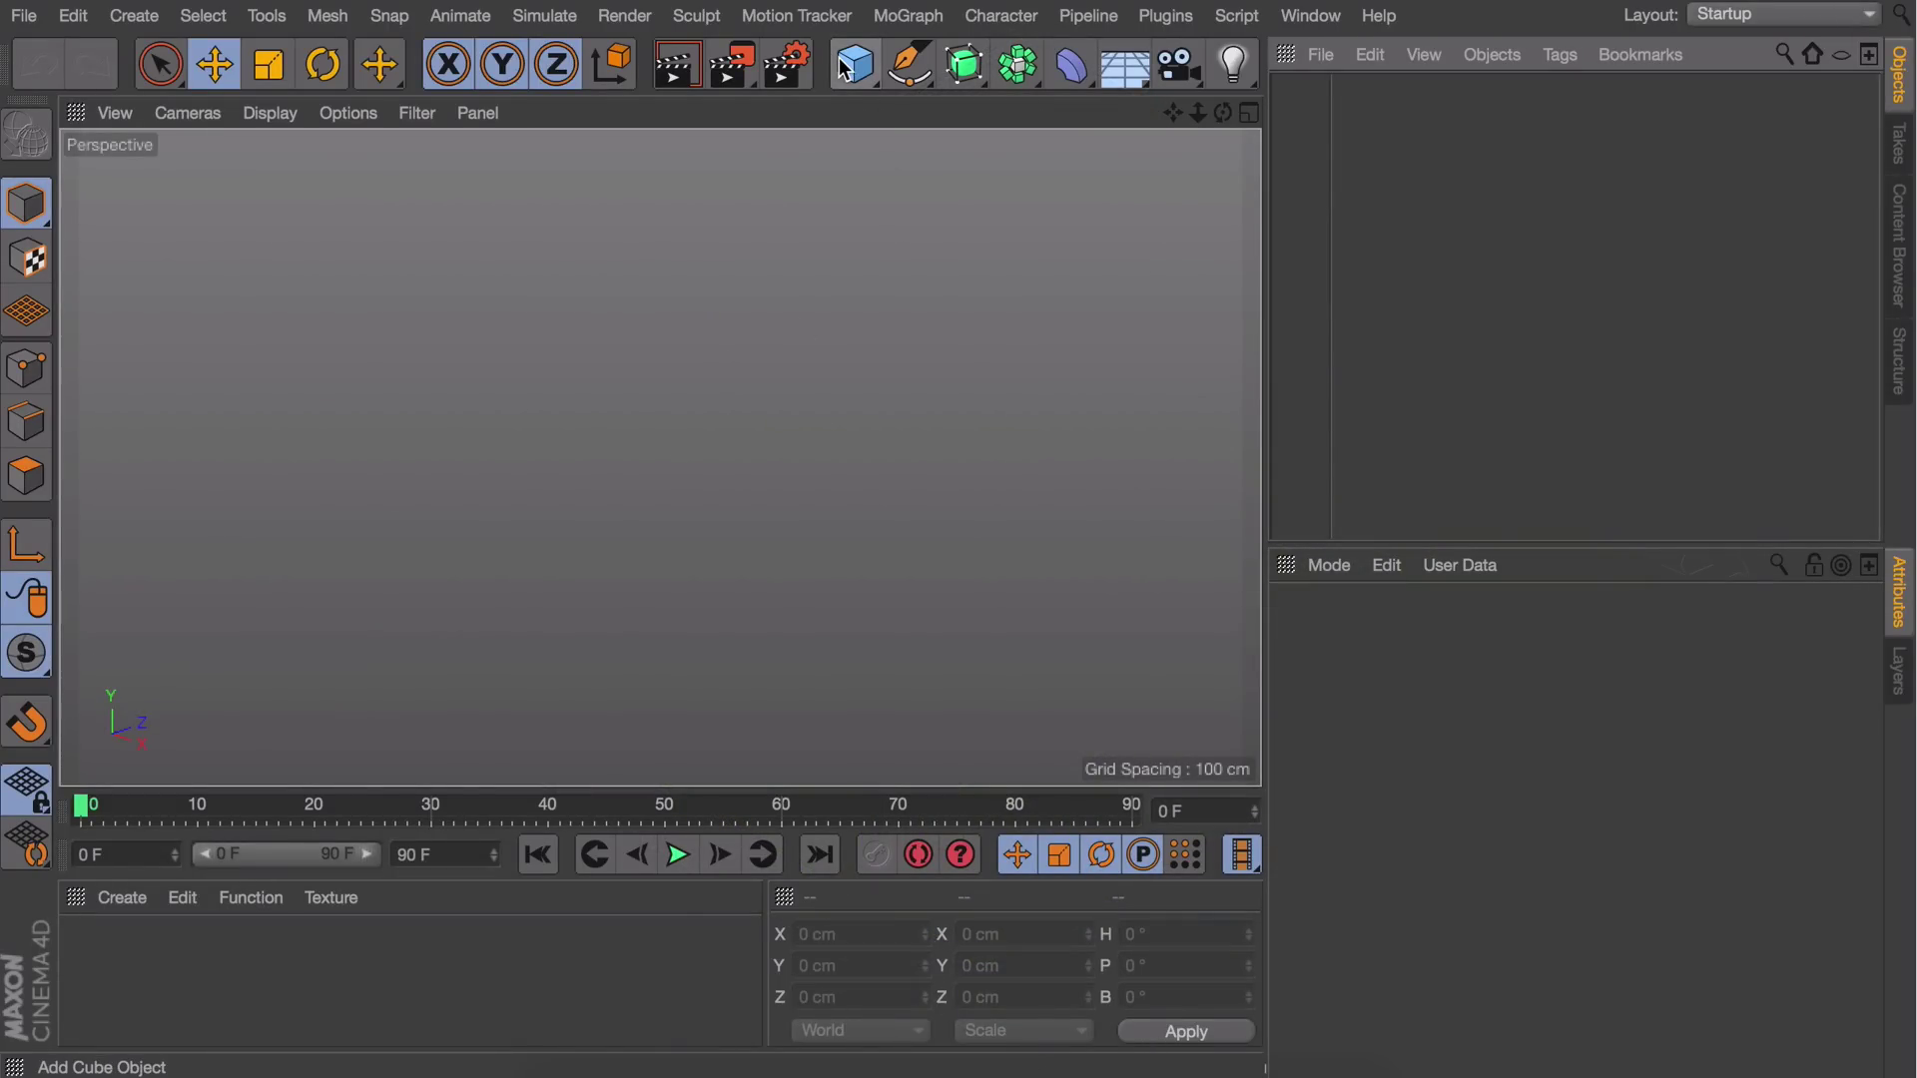
Add a cube and flatten it into a slab about 22.7 cm high
{"action": "left_click", "coordinate": [856, 64]}
{"action": "left_click_drag", "start_coordinate": [662, 331], "coordinate": [661, 452]}
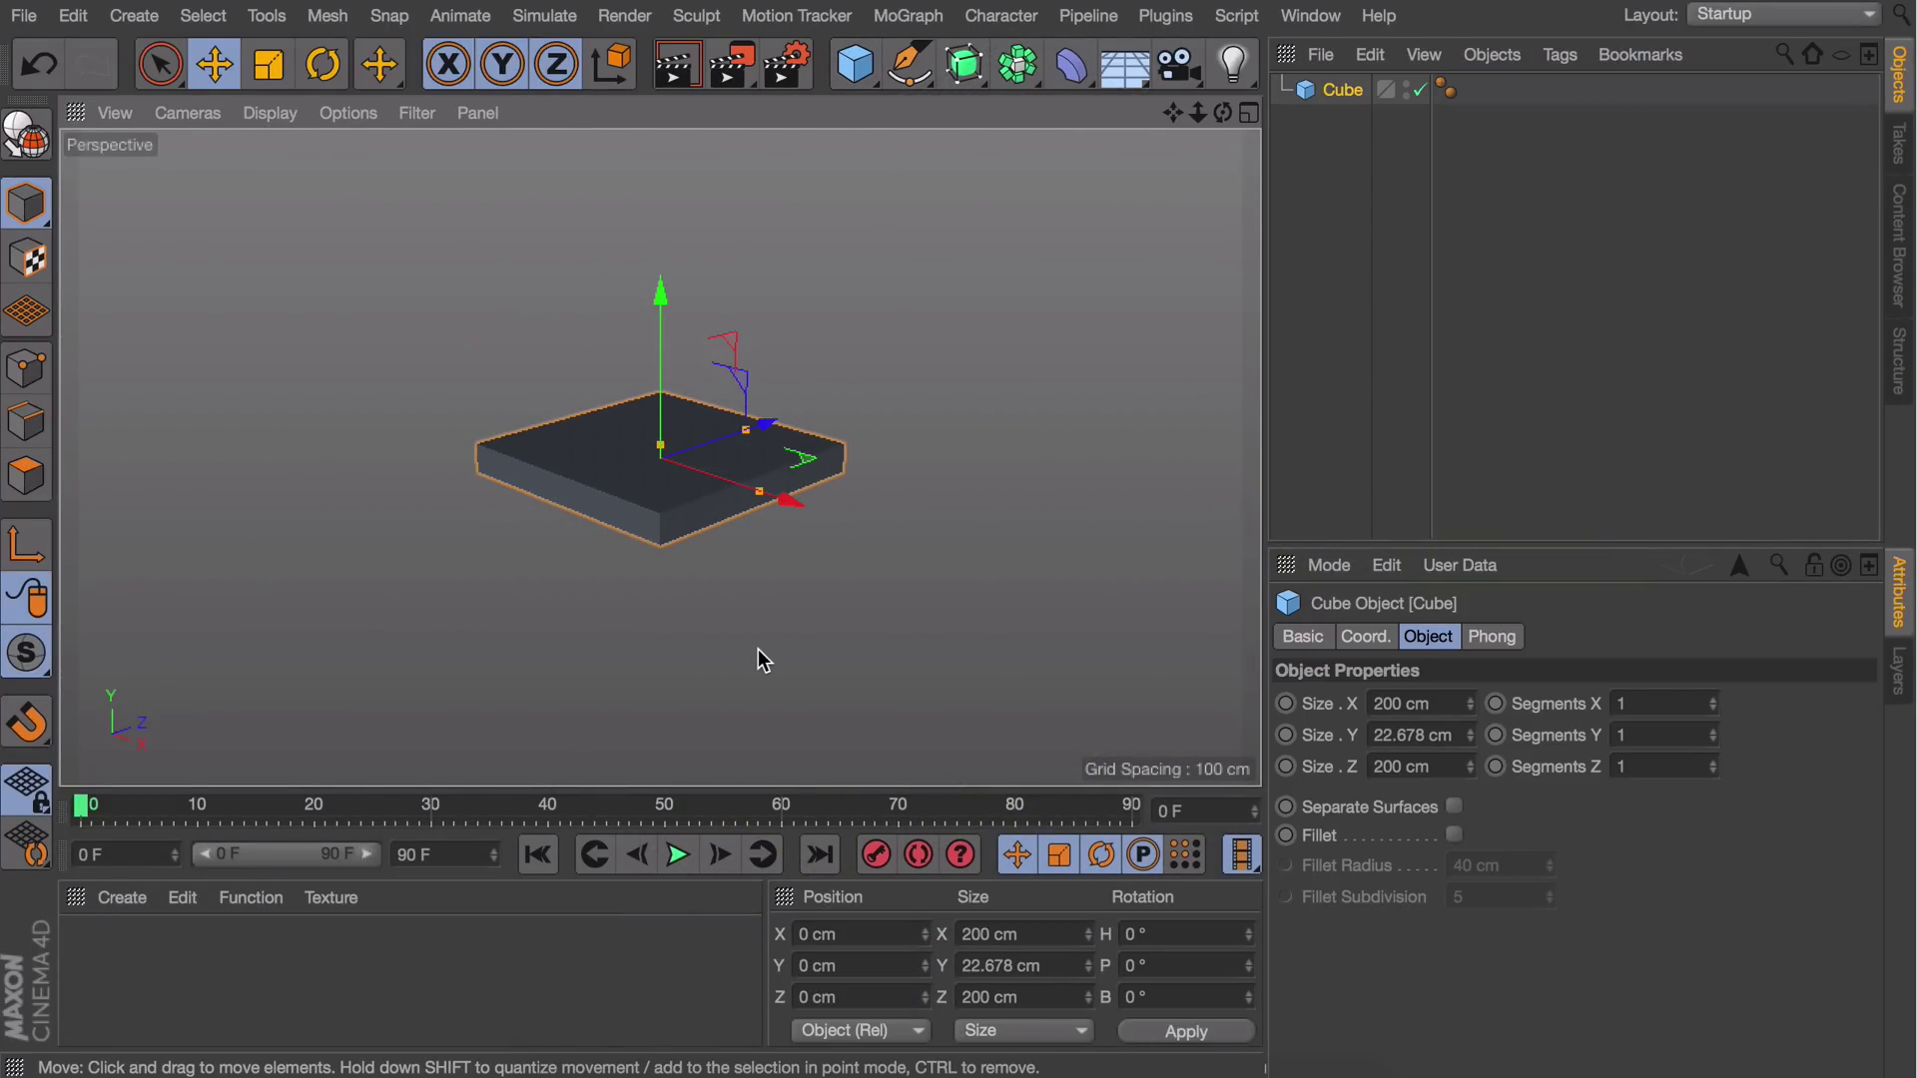
Add a second cube and switch the viewport display to Gouraud Shading (Lines)
{"action": "left_click", "coordinate": [856, 64]}
{"action": "left_click", "coordinate": [270, 112]}
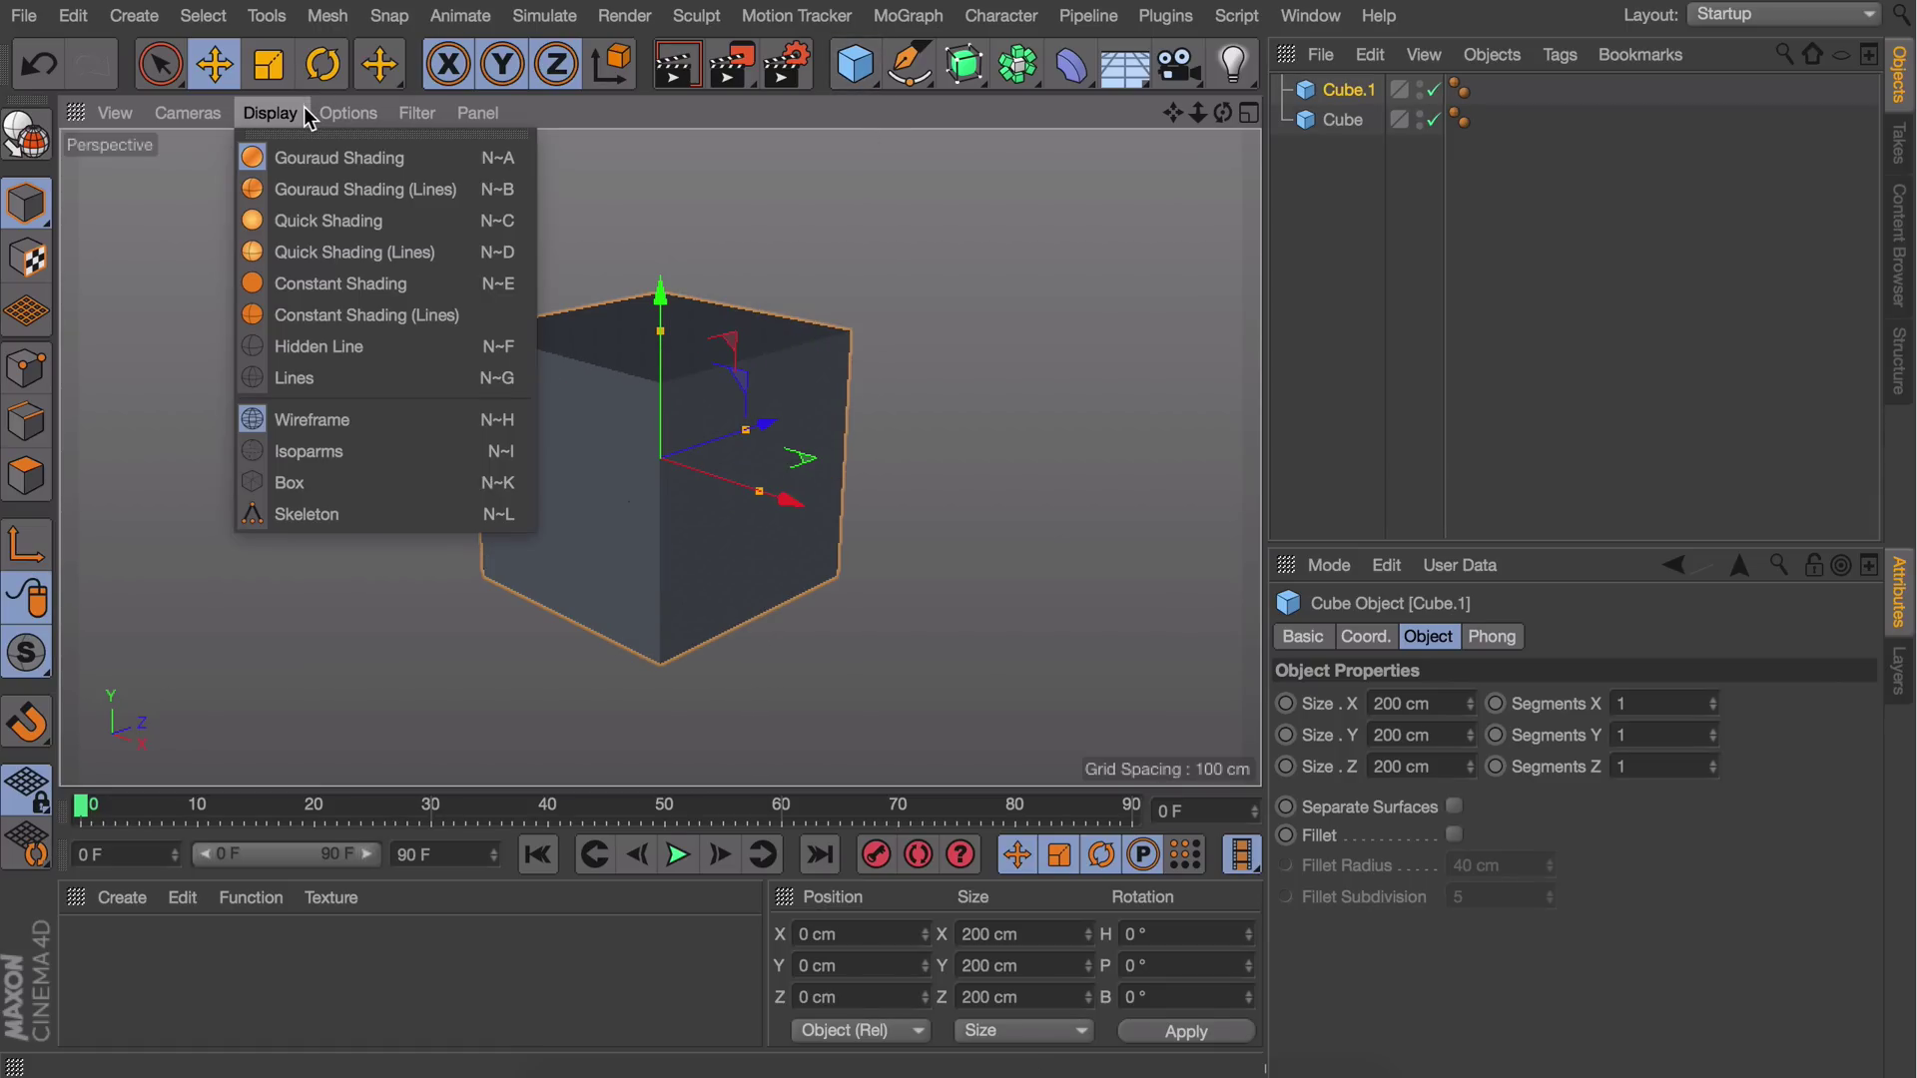
{"action": "left_click", "coordinate": [330, 193]}
Narrow the second cube along X and set its Size X to 30 cm
{"action": "left_click_drag", "start_coordinate": [764, 493], "coordinate": [671, 480]}
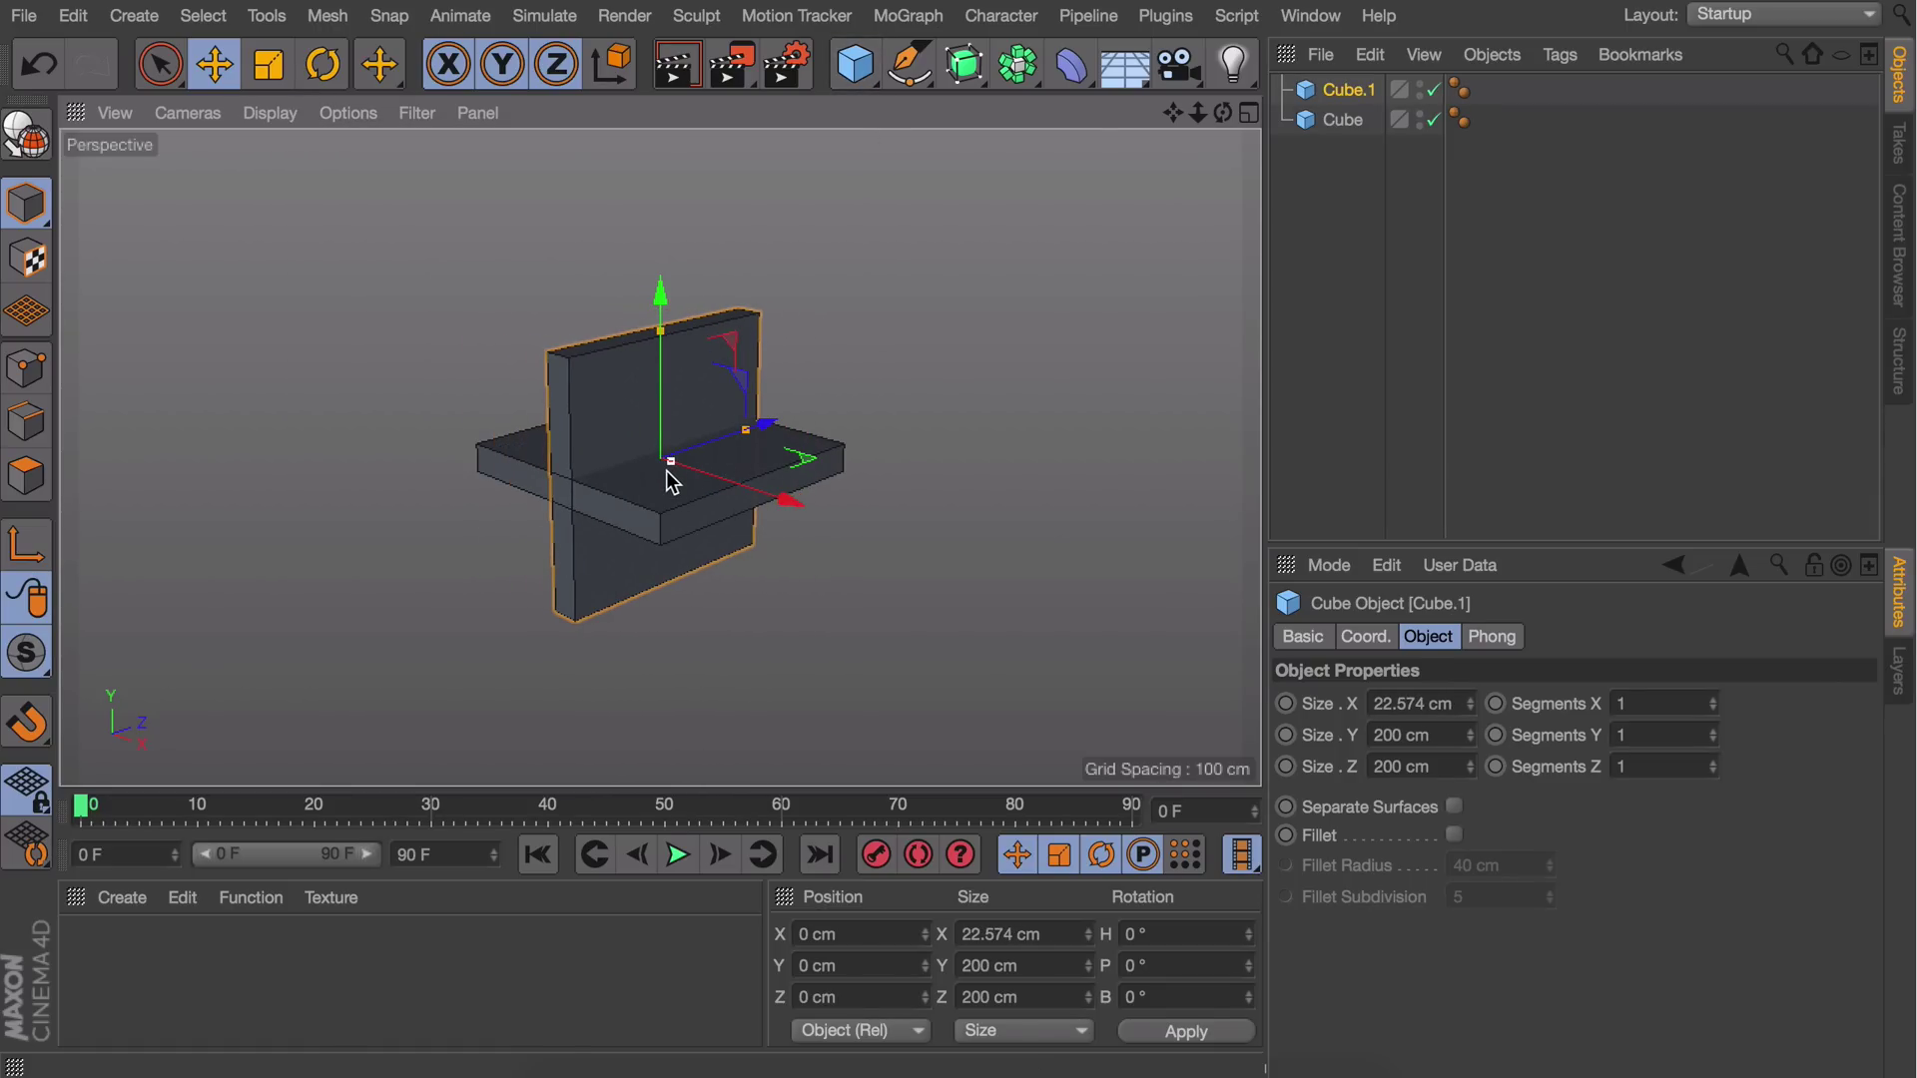
{"action": "left_click", "coordinate": [1417, 704]}
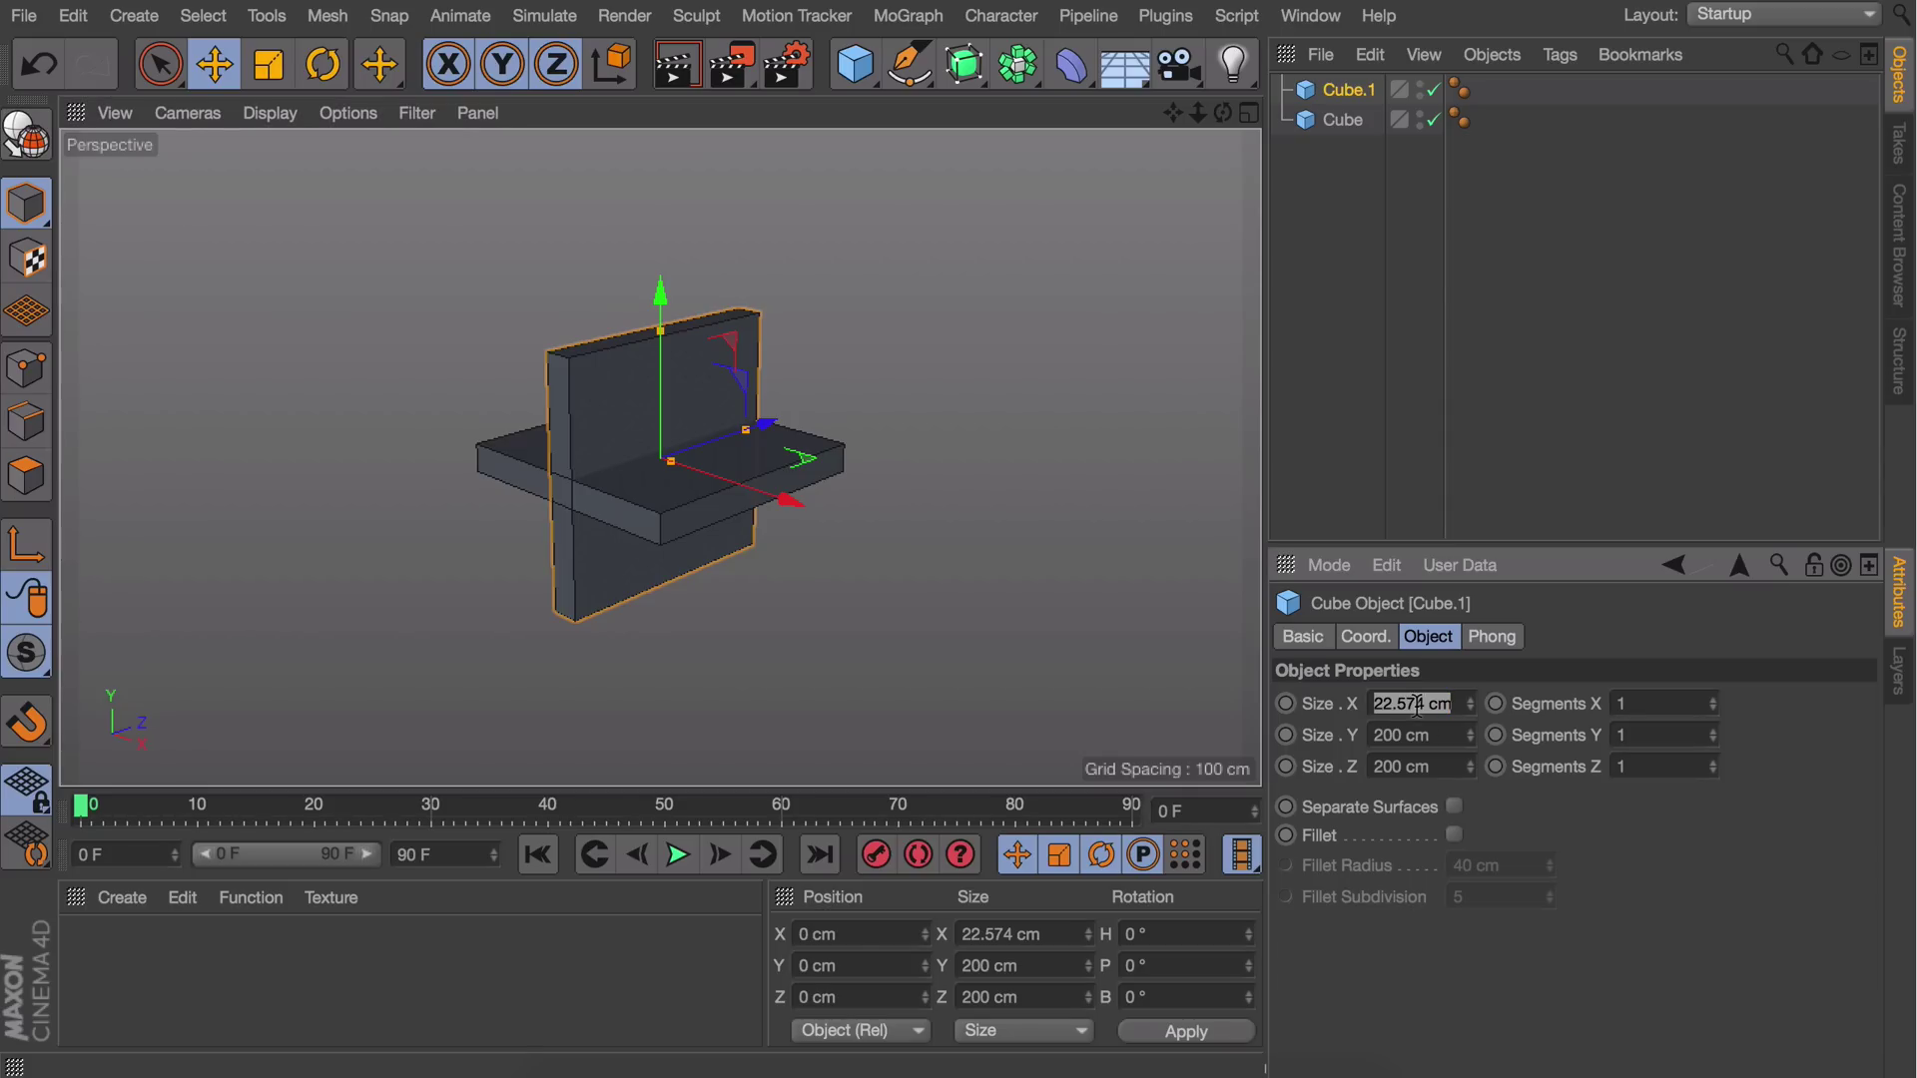
{"action": "type", "text": "30"}
{"action": "key", "text": "Return"}
Reshape the second cube to about 15.5 cm high and 207.9 cm long, and position it at X -40 cm, Y about 17.4 cm
{"action": "left_click_drag", "start_coordinate": [661, 329], "coordinate": [749, 428]}
{"action": "scroll", "coordinate": [655, 369], "scroll_direction": "up", "scroll_amount": 5}
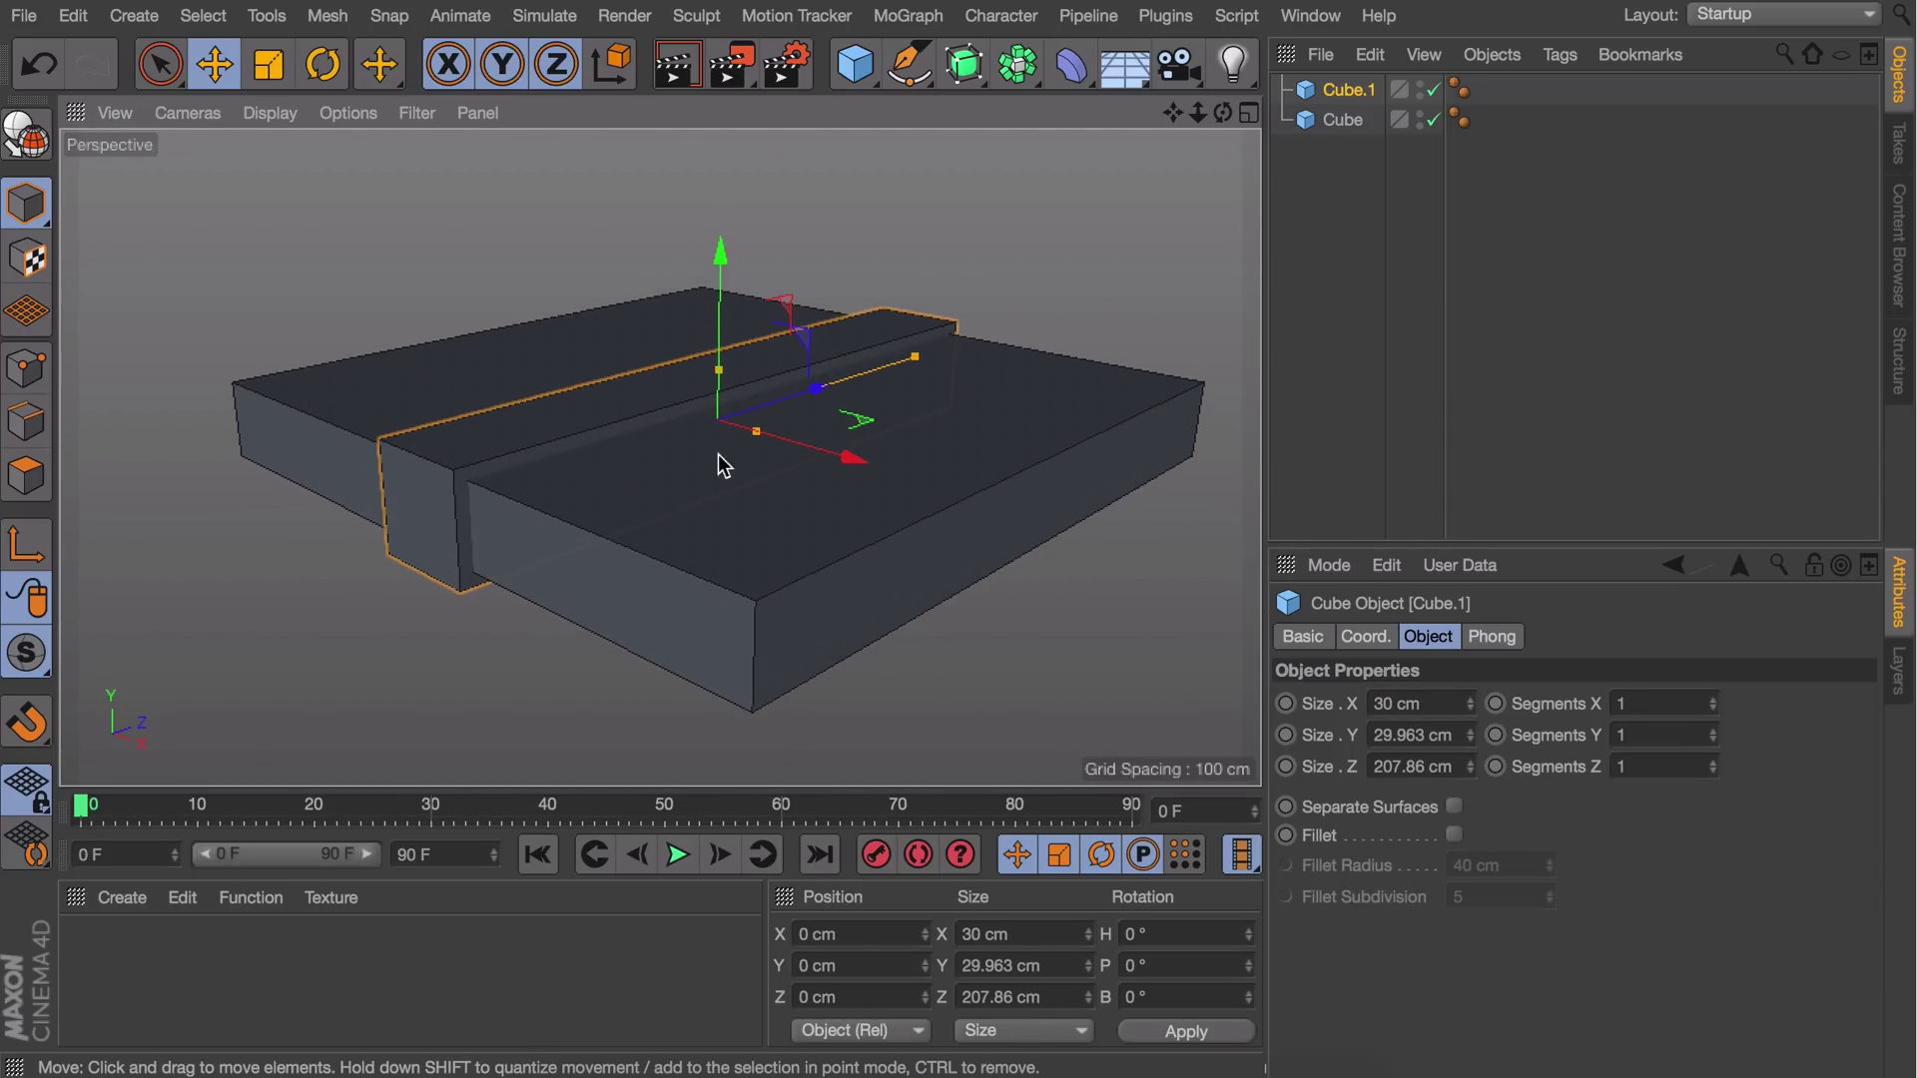
{"action": "scroll", "coordinate": [717, 489], "scroll_direction": "down", "scroll_amount": 4}
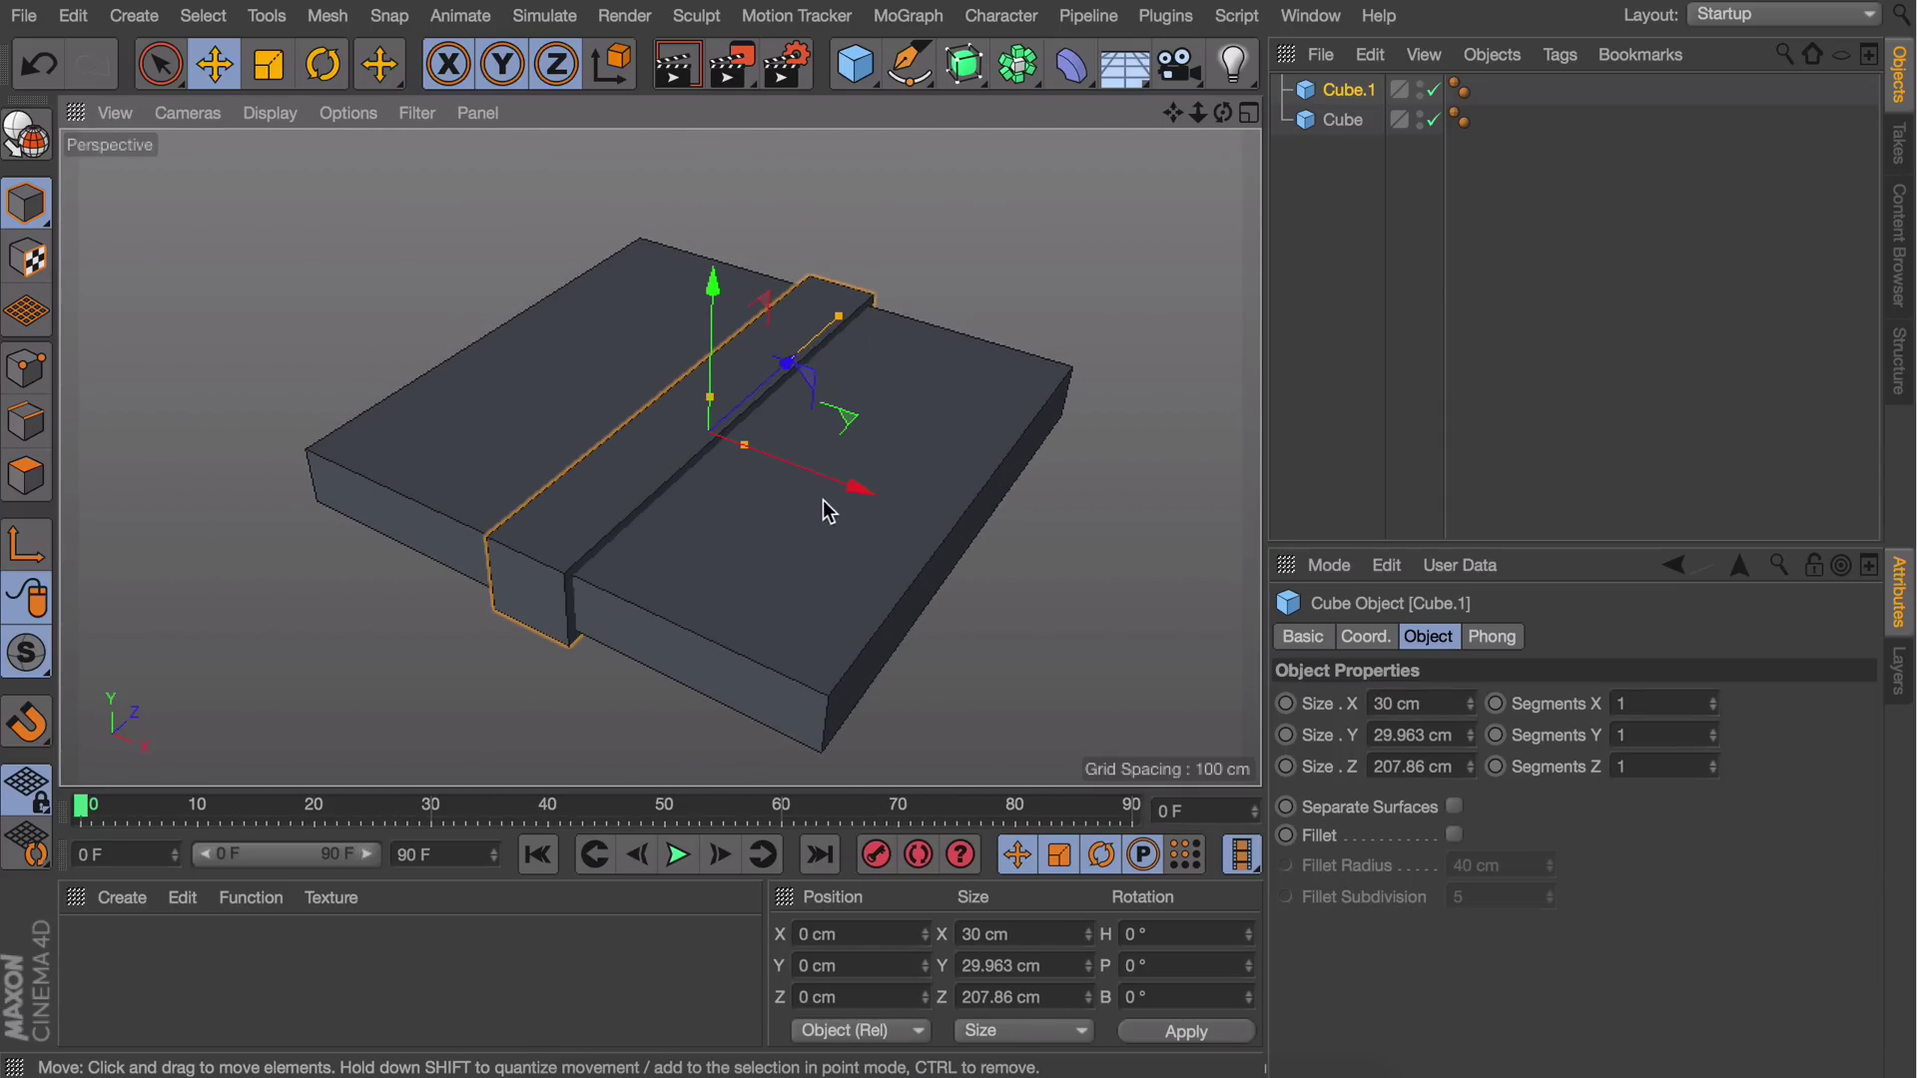
{"action": "left_click_drag", "start_coordinate": [854, 495], "coordinate": [658, 385]}
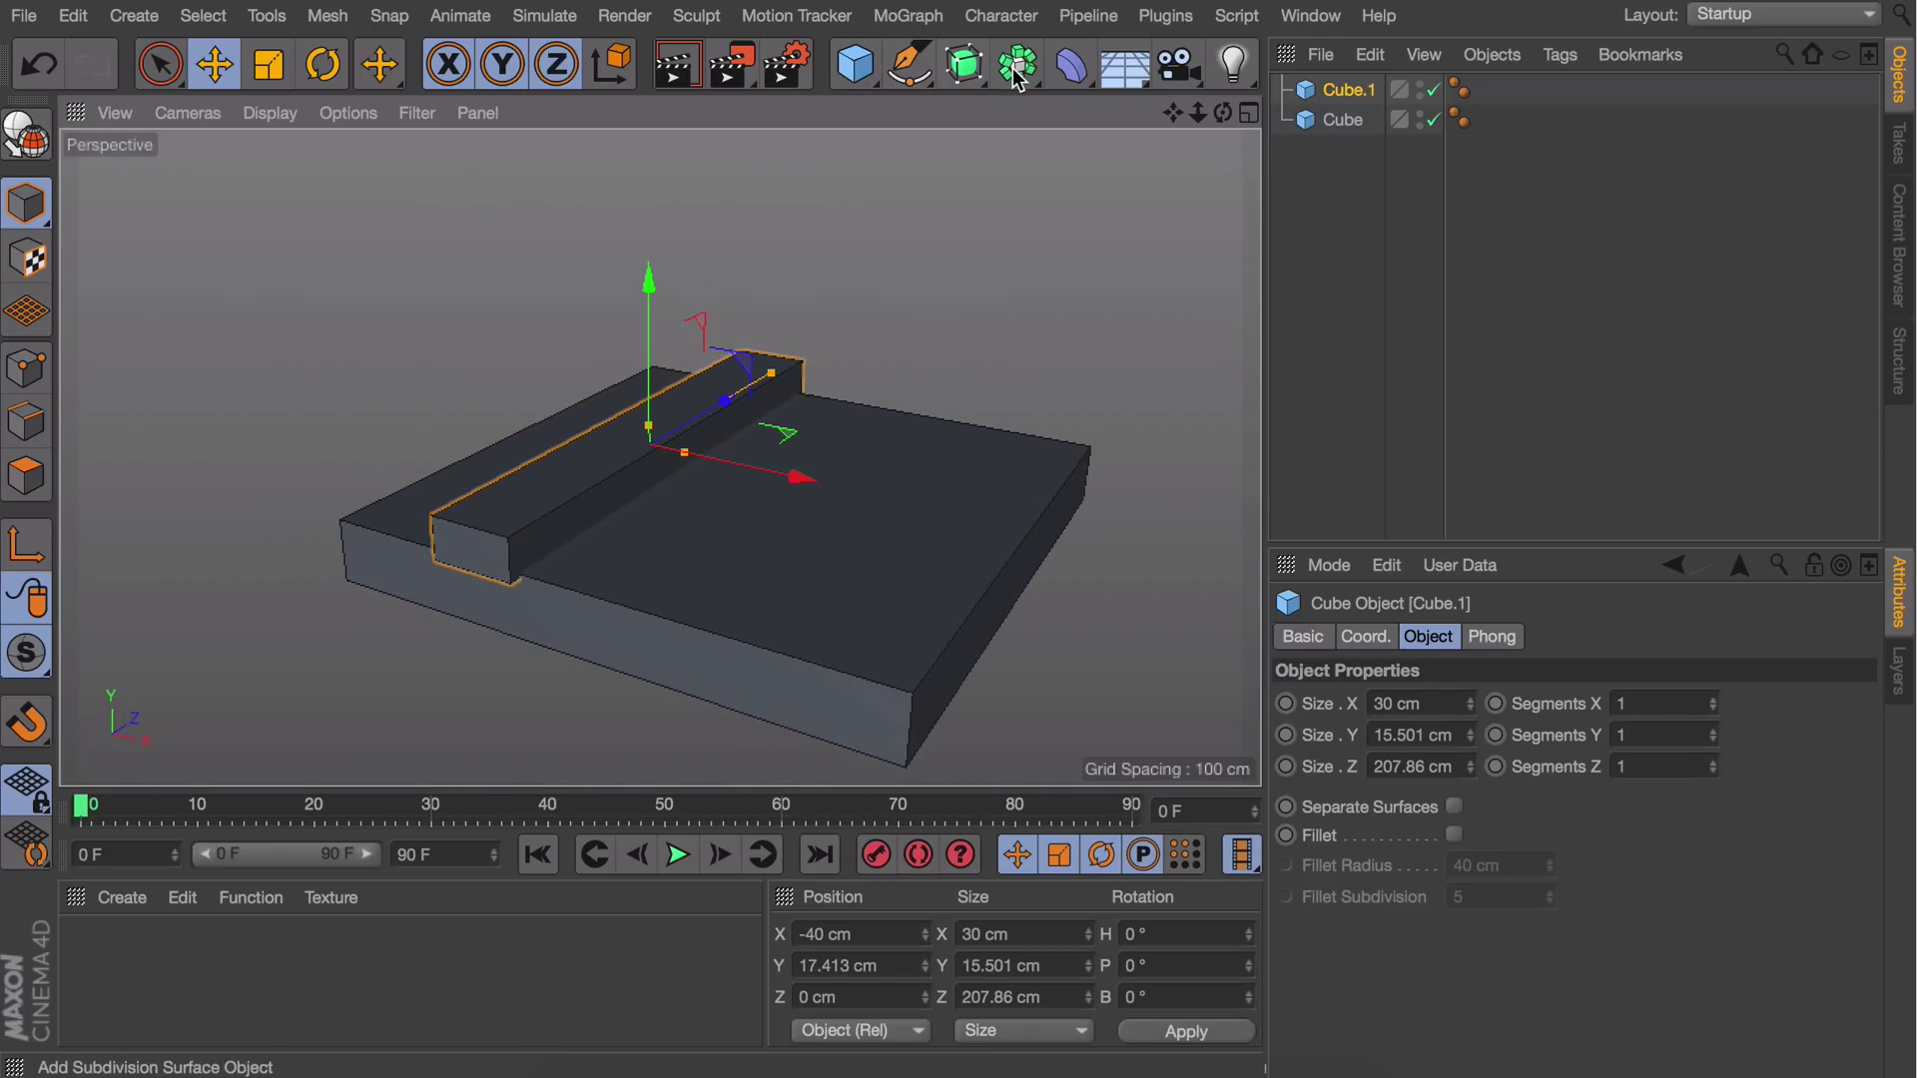
Add a Boole and nest both cubes in it so the long bar is subtracted from the slab
{"action": "left_click_drag", "start_coordinate": [1021, 75], "coordinate": [1527, 99]}
{"action": "left_click_drag", "start_coordinate": [1355, 223], "coordinate": [1357, 104]}
{"action": "left_click", "coordinate": [1358, 195]}
{"action": "left_click", "coordinate": [1363, 223]}
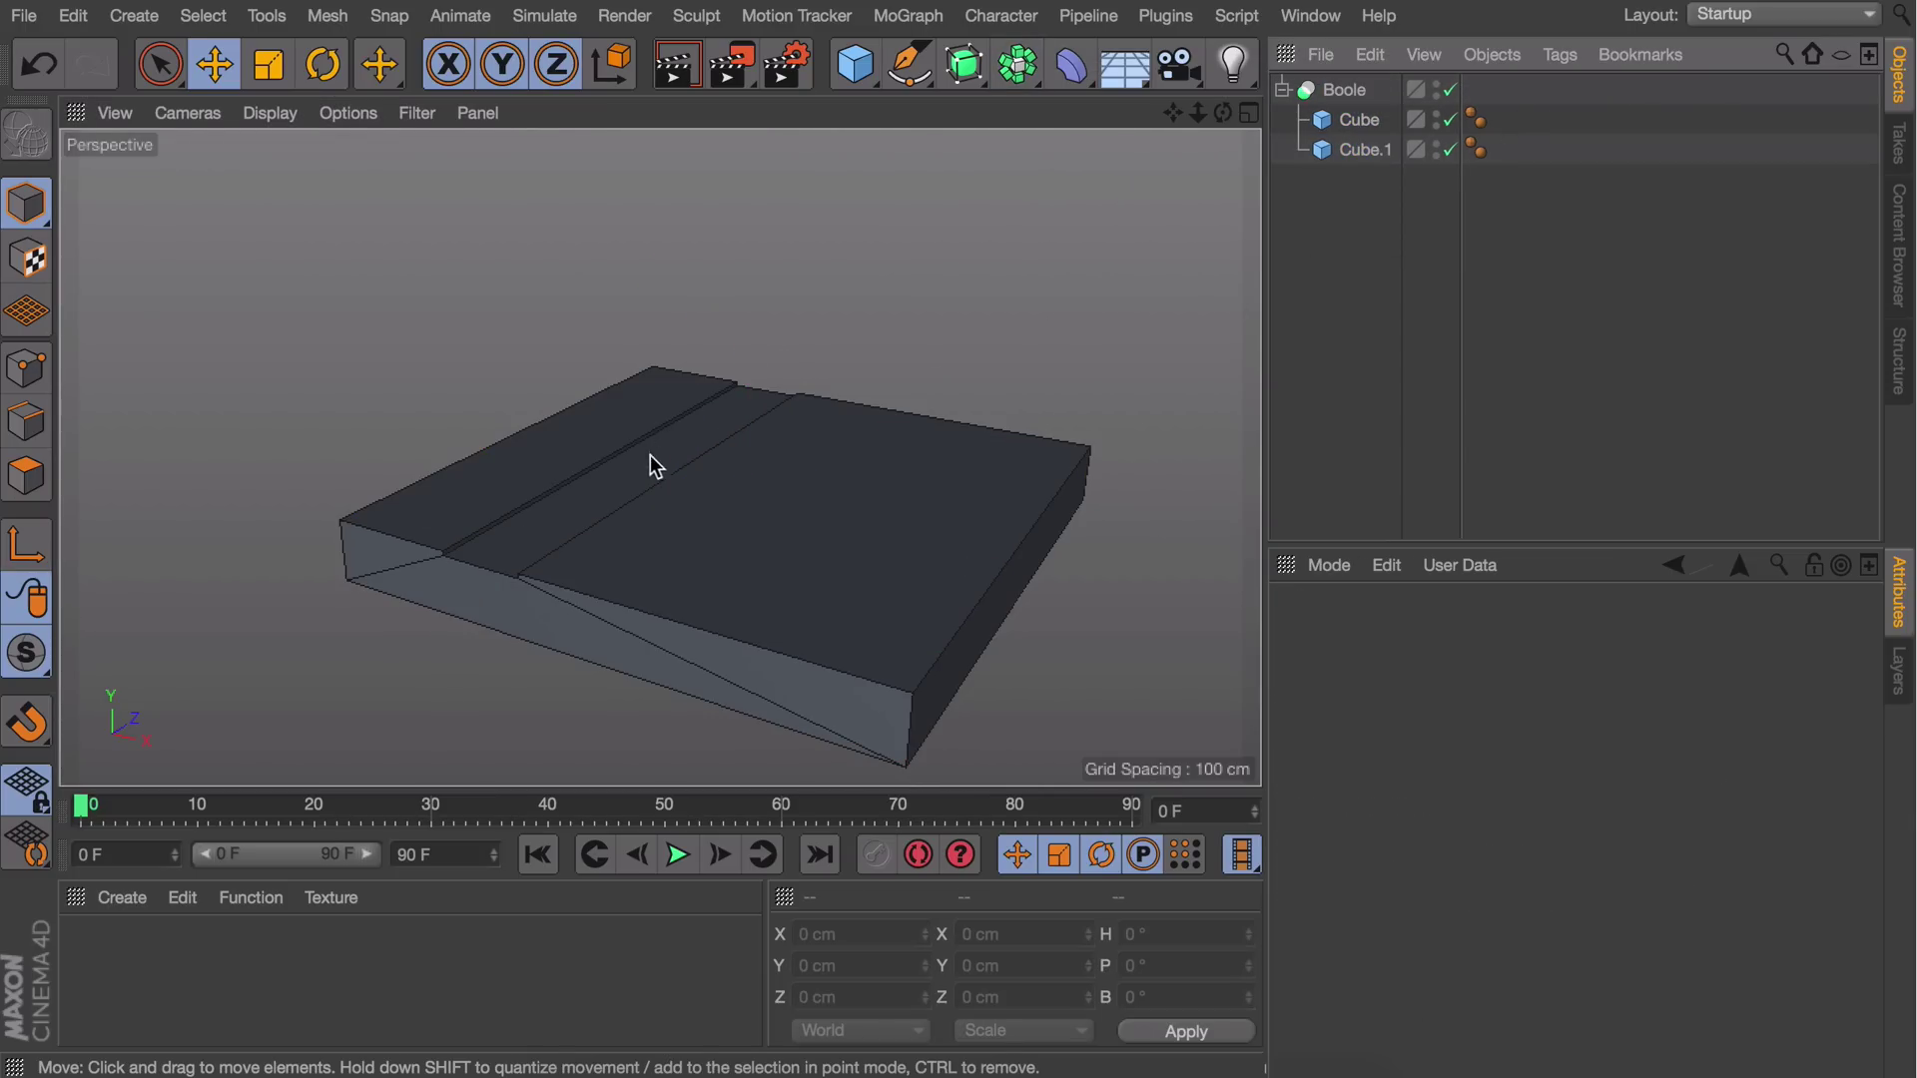
Raise the subtracted bar slightly to make the road groove in the slab shallower
{"action": "scroll", "coordinate": [611, 489], "scroll_direction": "up", "scroll_amount": 5}
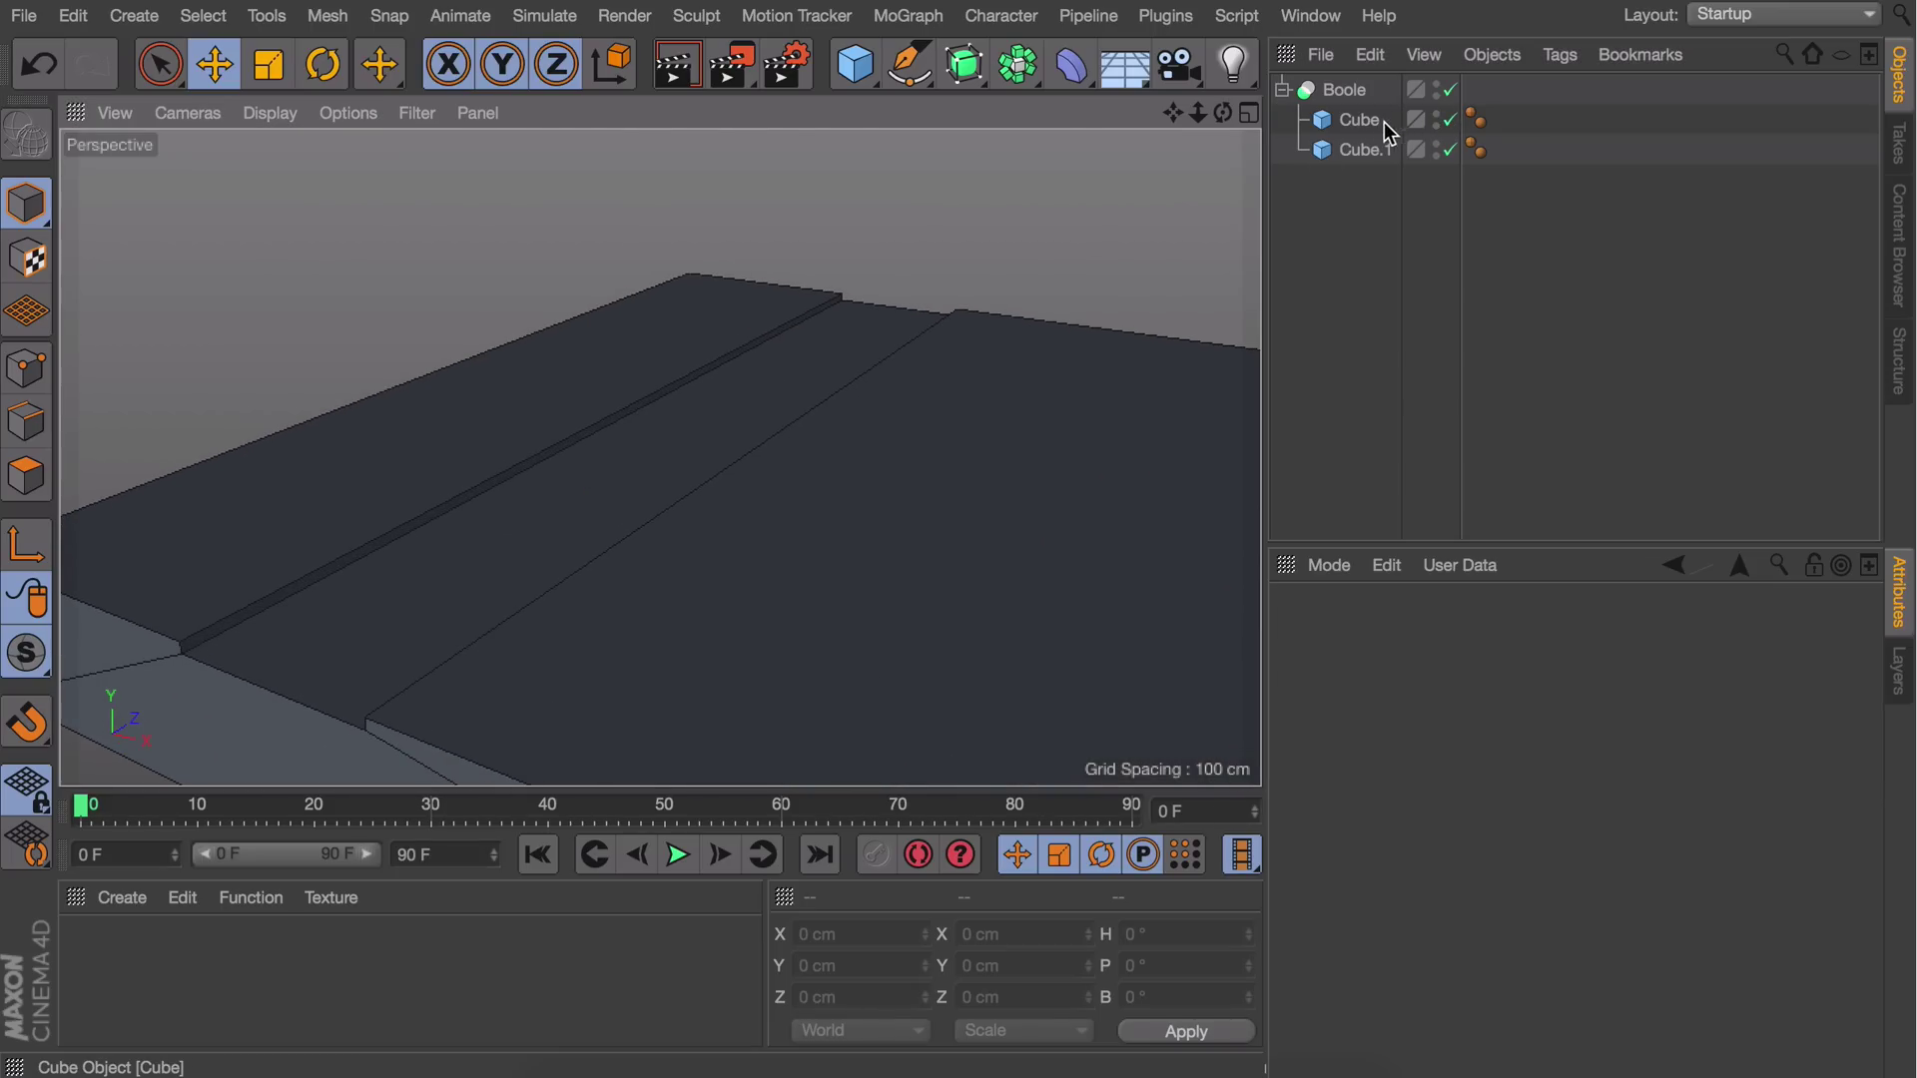
{"action": "left_click", "coordinate": [1368, 150]}
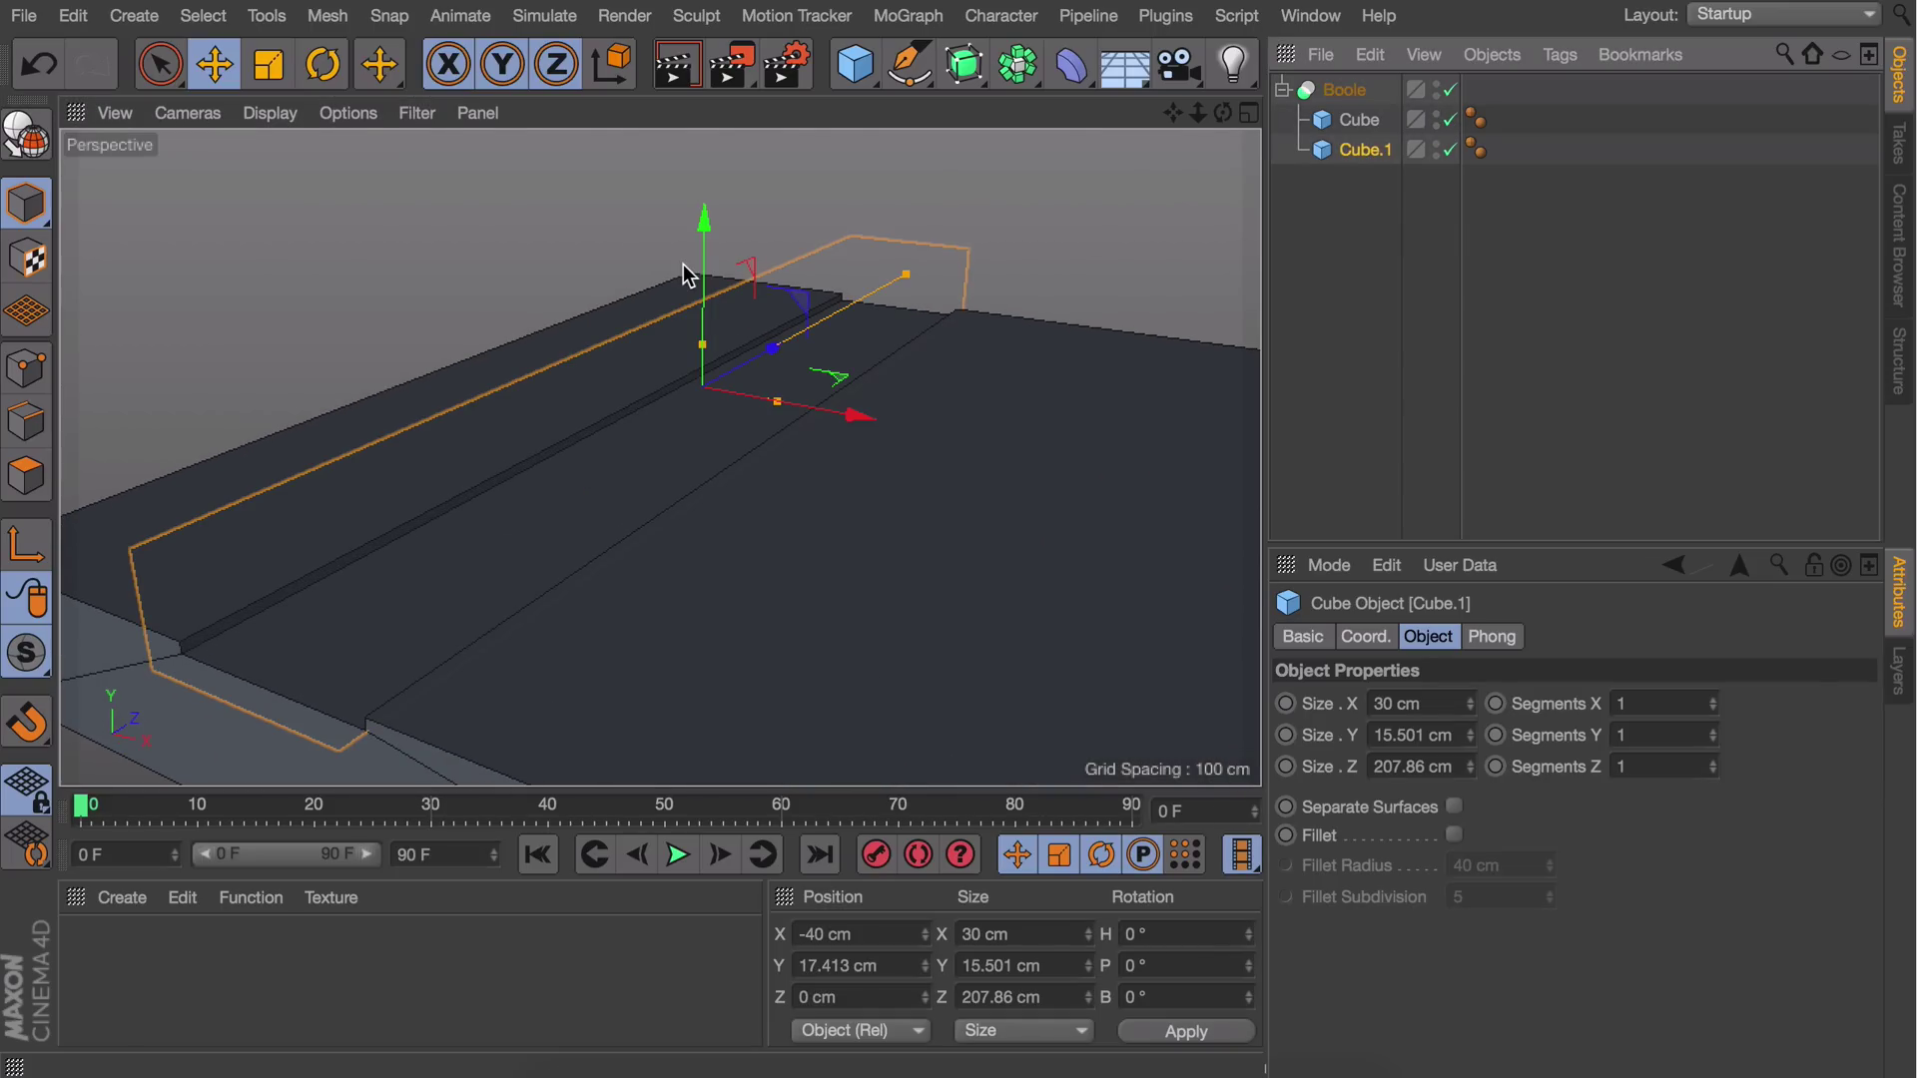
{"action": "left_click_drag", "start_coordinate": [706, 245], "coordinate": [708, 237]}
{"action": "left_click", "coordinate": [1418, 246]}
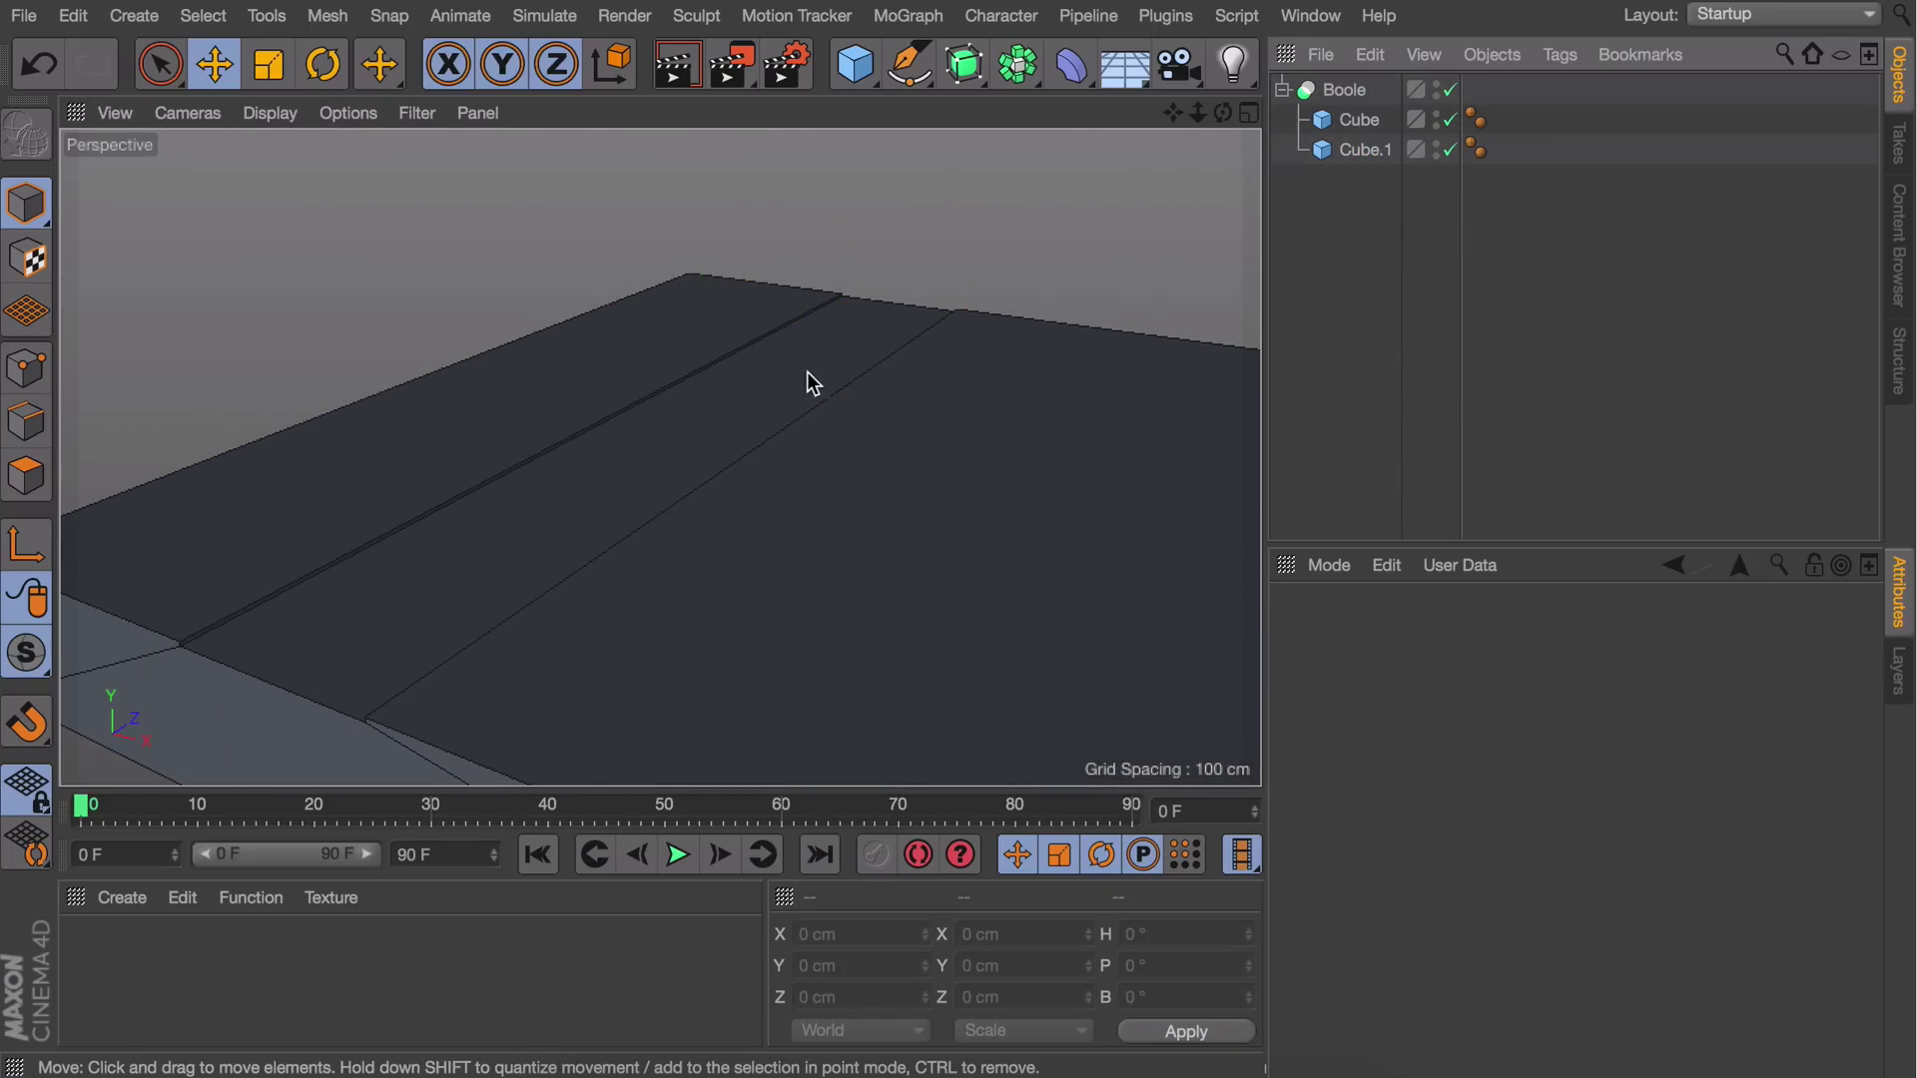
{"action": "scroll", "coordinate": [802, 392], "scroll_direction": "down", "scroll_amount": 3}
{"action": "left_click_drag", "start_coordinate": [799, 405], "coordinate": [842, 378], "text": "alt"}
{"action": "scroll", "coordinate": [835, 371], "scroll_direction": "down", "scroll_amount": 4}
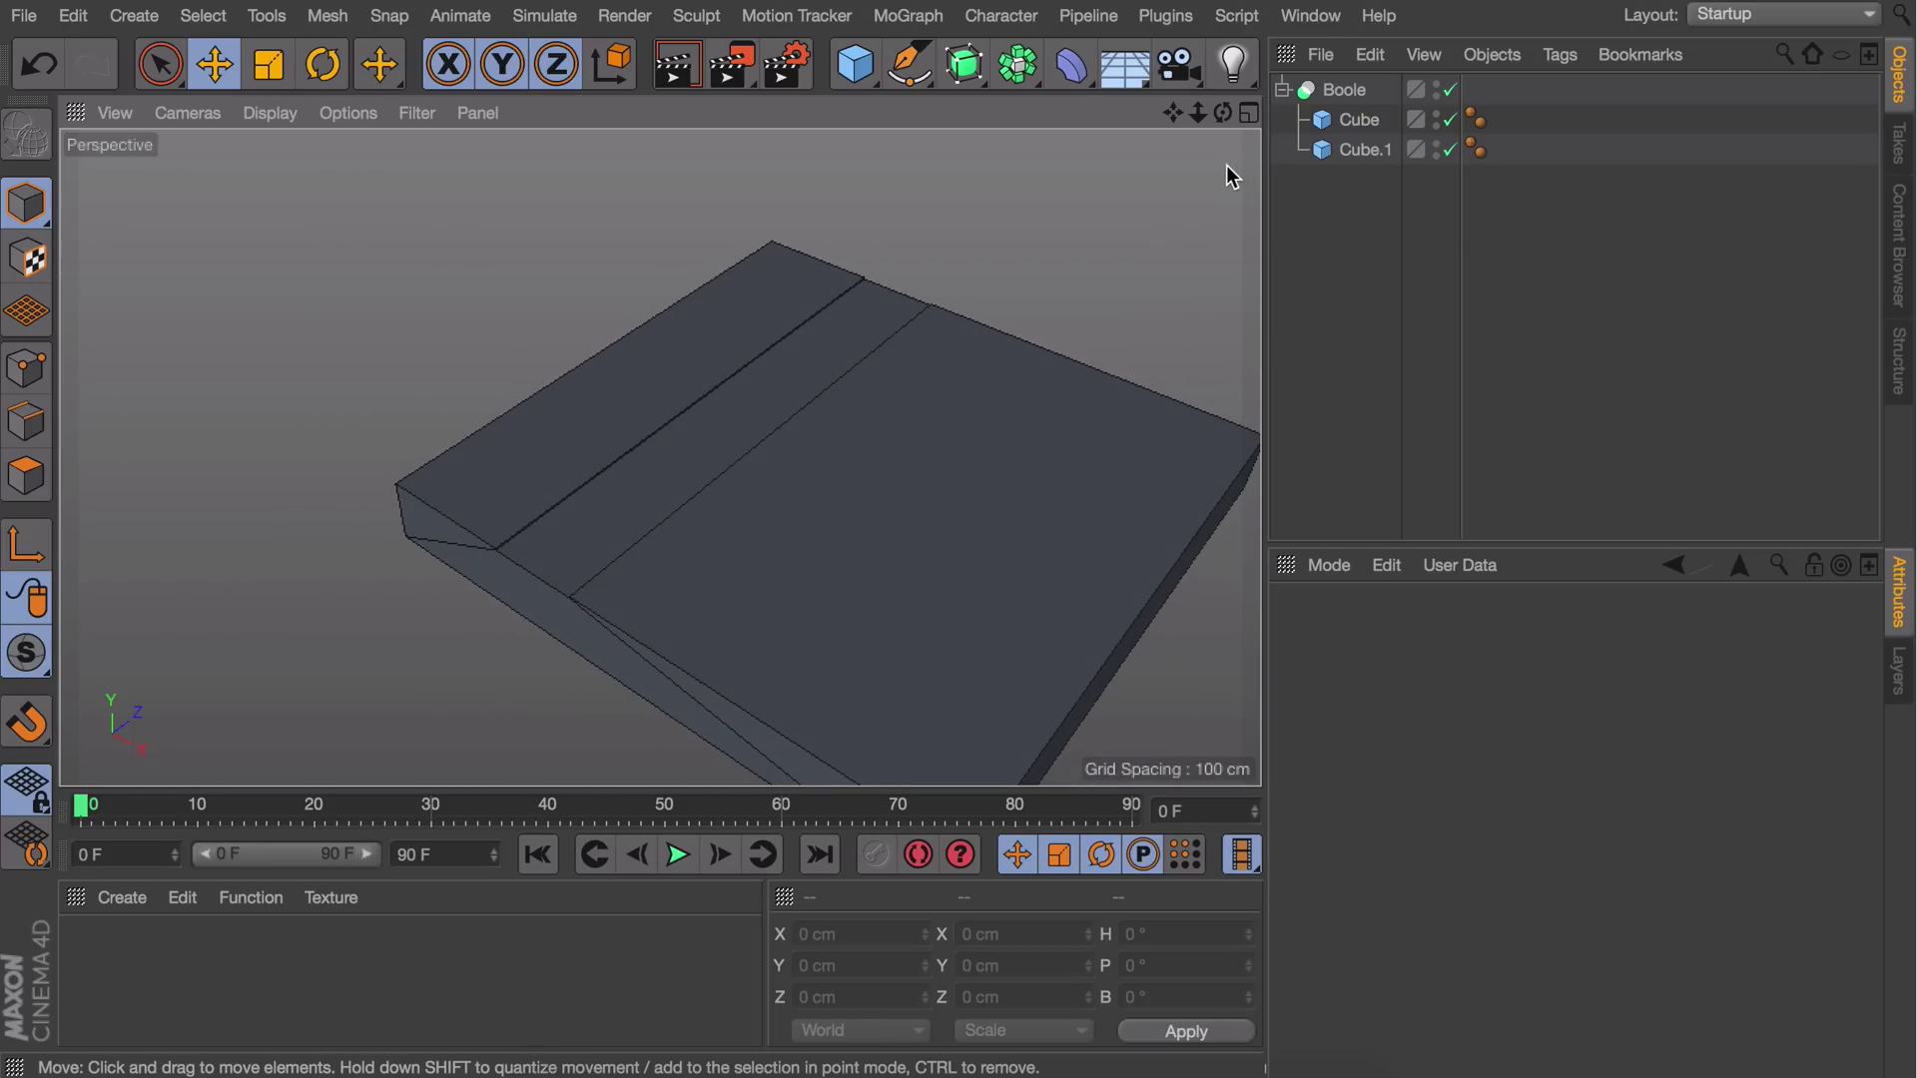
Add a new cube outside the Boole and shrink it to a small flat block above the slab
{"action": "left_click", "coordinate": [856, 64]}
{"action": "key", "text": "t"}
{"action": "left_click_drag", "start_coordinate": [1048, 560], "coordinate": [72, 589]}
{"action": "mouse_move", "coordinate": [874, 458]}
{"action": "left_mouse_down"}
{"action": "mouse_move", "coordinate": [917, 440]}
{"action": "mouse_move", "coordinate": [844, 440]}
{"action": "left_mouse_up"}
{"action": "left_click", "coordinate": [1343, 89]}
Set the small block's Size Z to 15 cm and Size X to 10 cm
{"action": "double_click", "coordinate": [1410, 767]}
{"action": "type", "text": "15"}
{"action": "double_click", "coordinate": [1417, 705]}
{"action": "type", "text": "10"}
{"action": "key", "text": "Return"}
Move the small block onto the road groove's edge at about X -20.2 cm and Y 8.0 cm
{"action": "key", "text": "e"}
{"action": "left_click_drag", "start_coordinate": [985, 544], "coordinate": [827, 484]}
{"action": "right_click_drag", "start_coordinate": [809, 464], "coordinate": [837, 264], "text": "alt"}
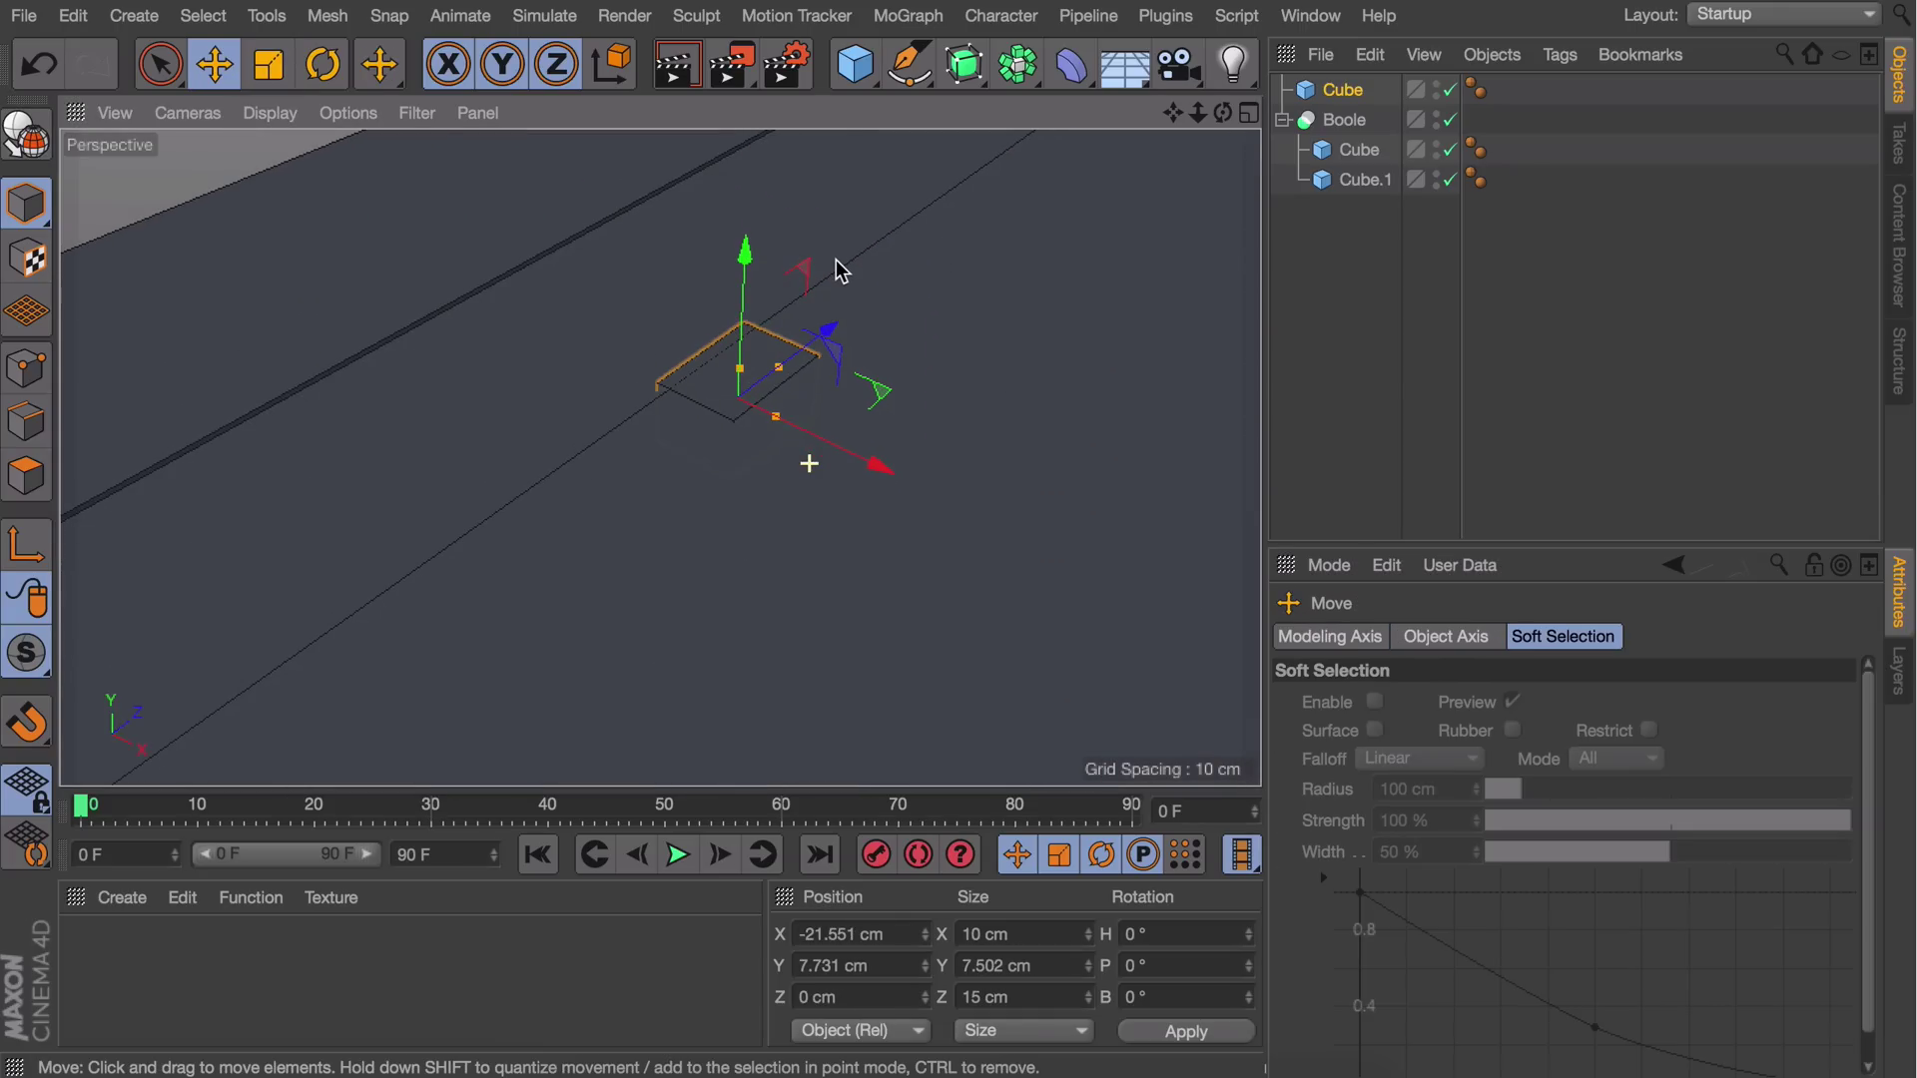
{"action": "left_click_drag", "start_coordinate": [699, 430], "coordinate": [837, 429], "text": "alt"}
{"action": "right_click_drag", "start_coordinate": [709, 432], "coordinate": [724, 269], "text": "alt"}
{"action": "left_click_drag", "start_coordinate": [636, 268], "coordinate": [636, 255]}
{"action": "left_click_drag", "start_coordinate": [802, 396], "coordinate": [842, 395]}
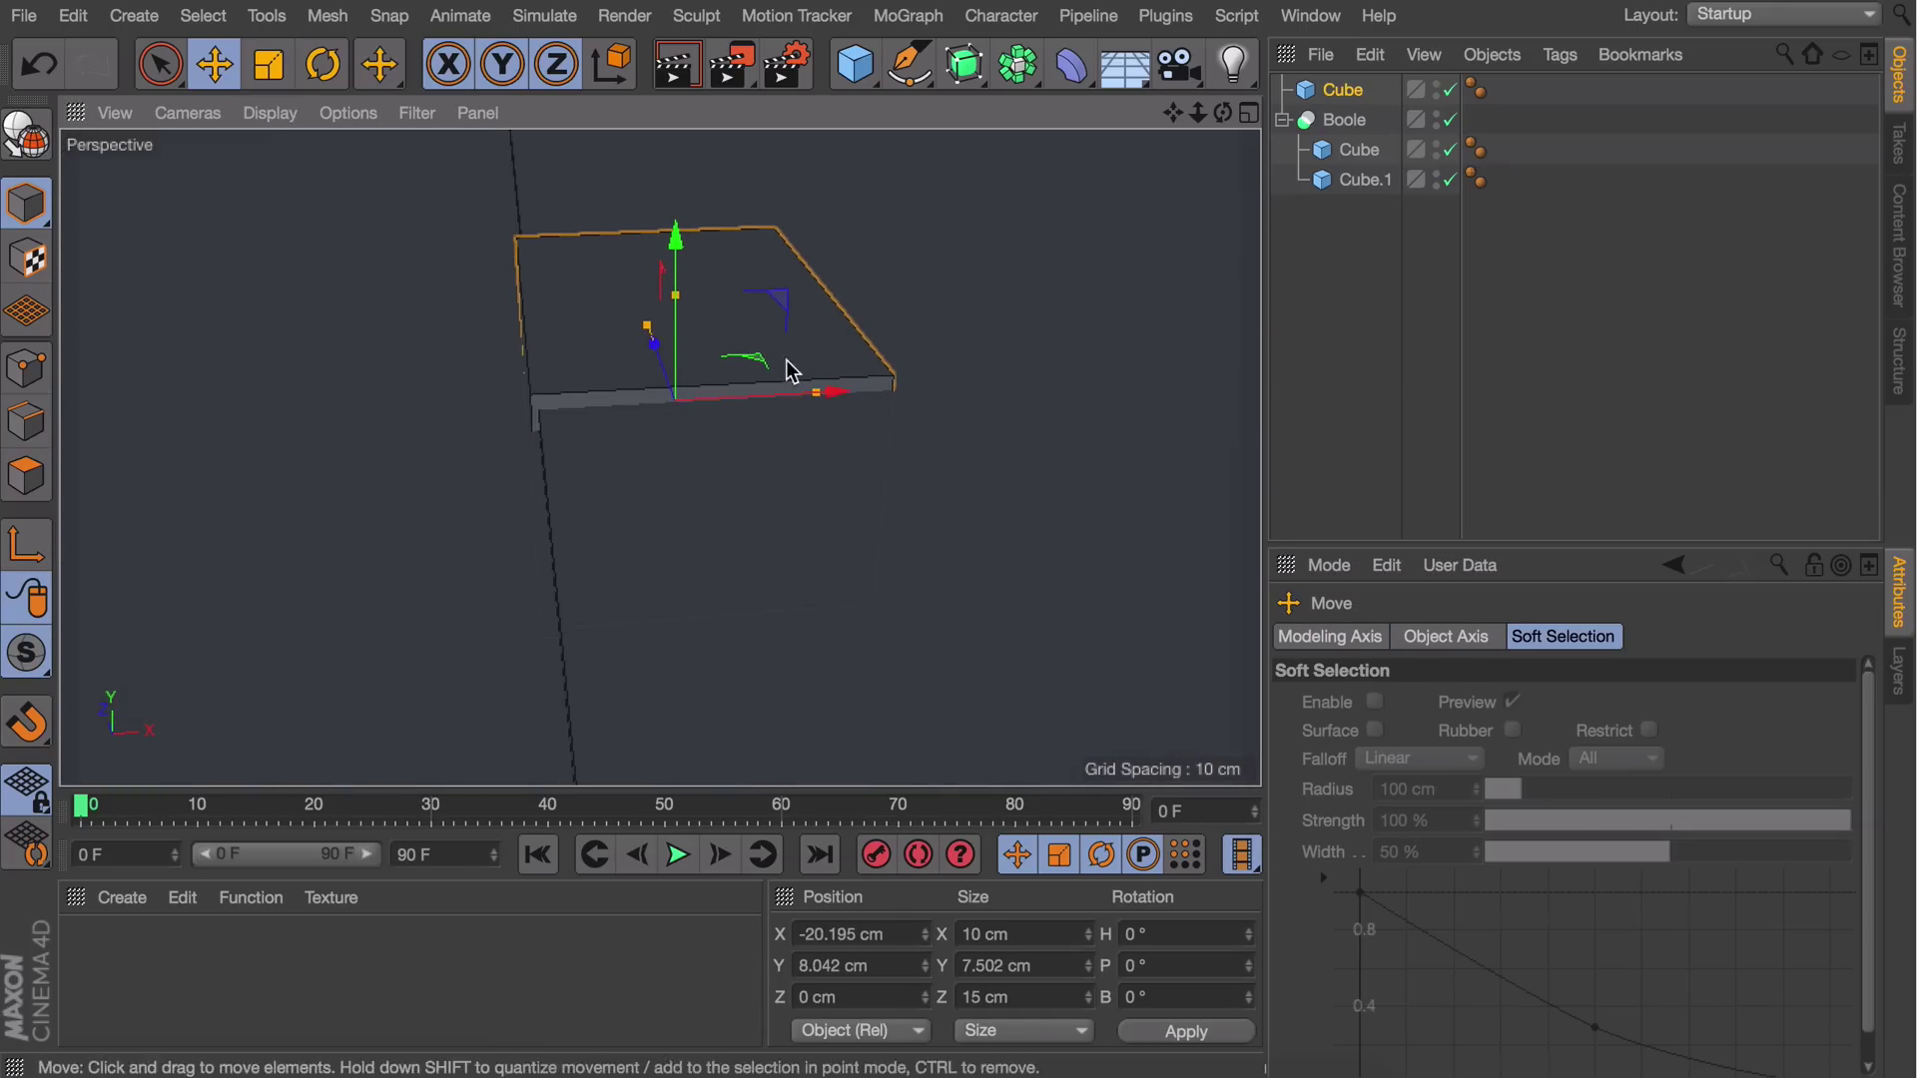
{"action": "right_click_drag", "start_coordinate": [707, 308], "coordinate": [699, 419], "text": "alt"}
{"action": "left_click_drag", "start_coordinate": [989, 389], "coordinate": [855, 599], "text": "alt"}
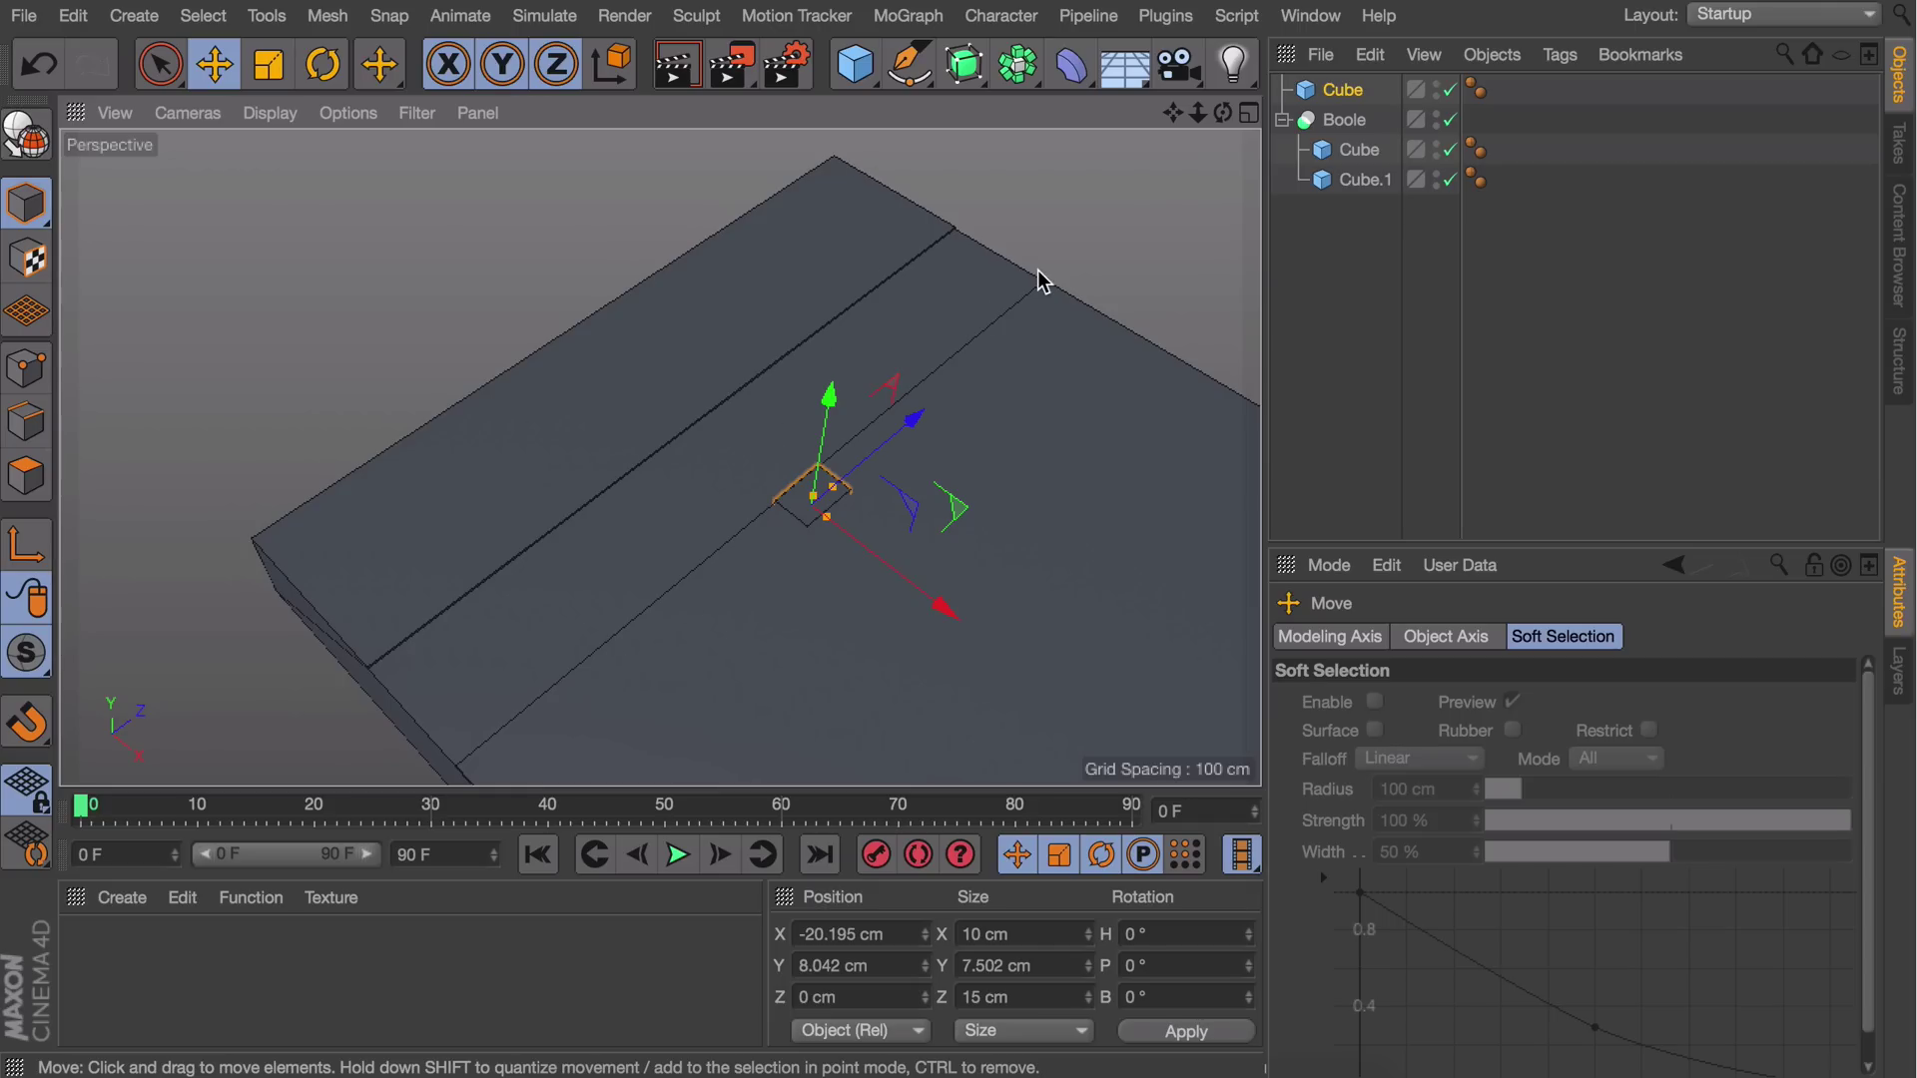
Create a MoGraph Cloner containing the small block and move it along Z to about -185.4 cm, beside the slab
{"action": "left_click", "coordinate": [894, 17]}
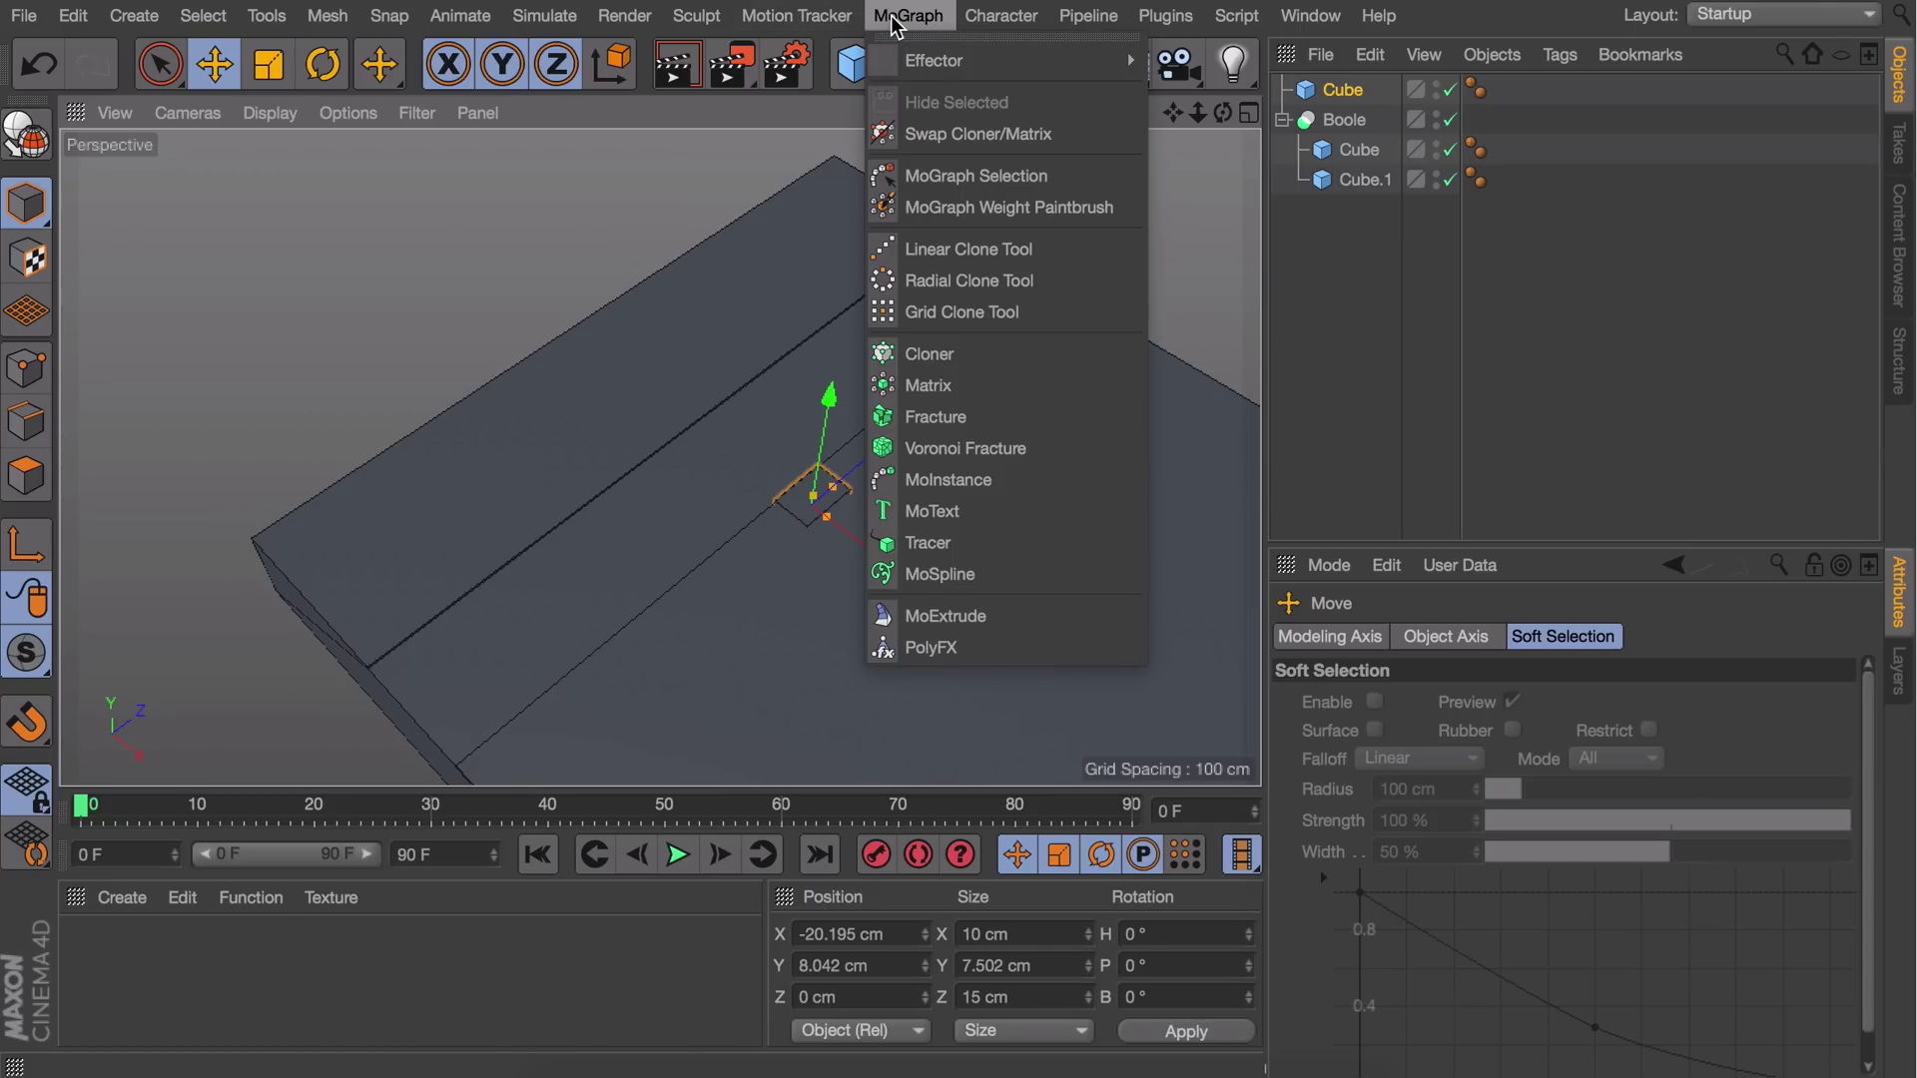
{"action": "left_click", "coordinate": [928, 354]}
{"action": "left_click_drag", "start_coordinate": [1341, 121], "coordinate": [1347, 91]}
{"action": "left_click_drag", "start_coordinate": [1033, 303], "coordinate": [974, 414], "text": "alt"}
{"action": "left_click", "coordinate": [1343, 92]}
{"action": "left_click_drag", "start_coordinate": [1000, 487], "coordinate": [719, 626]}
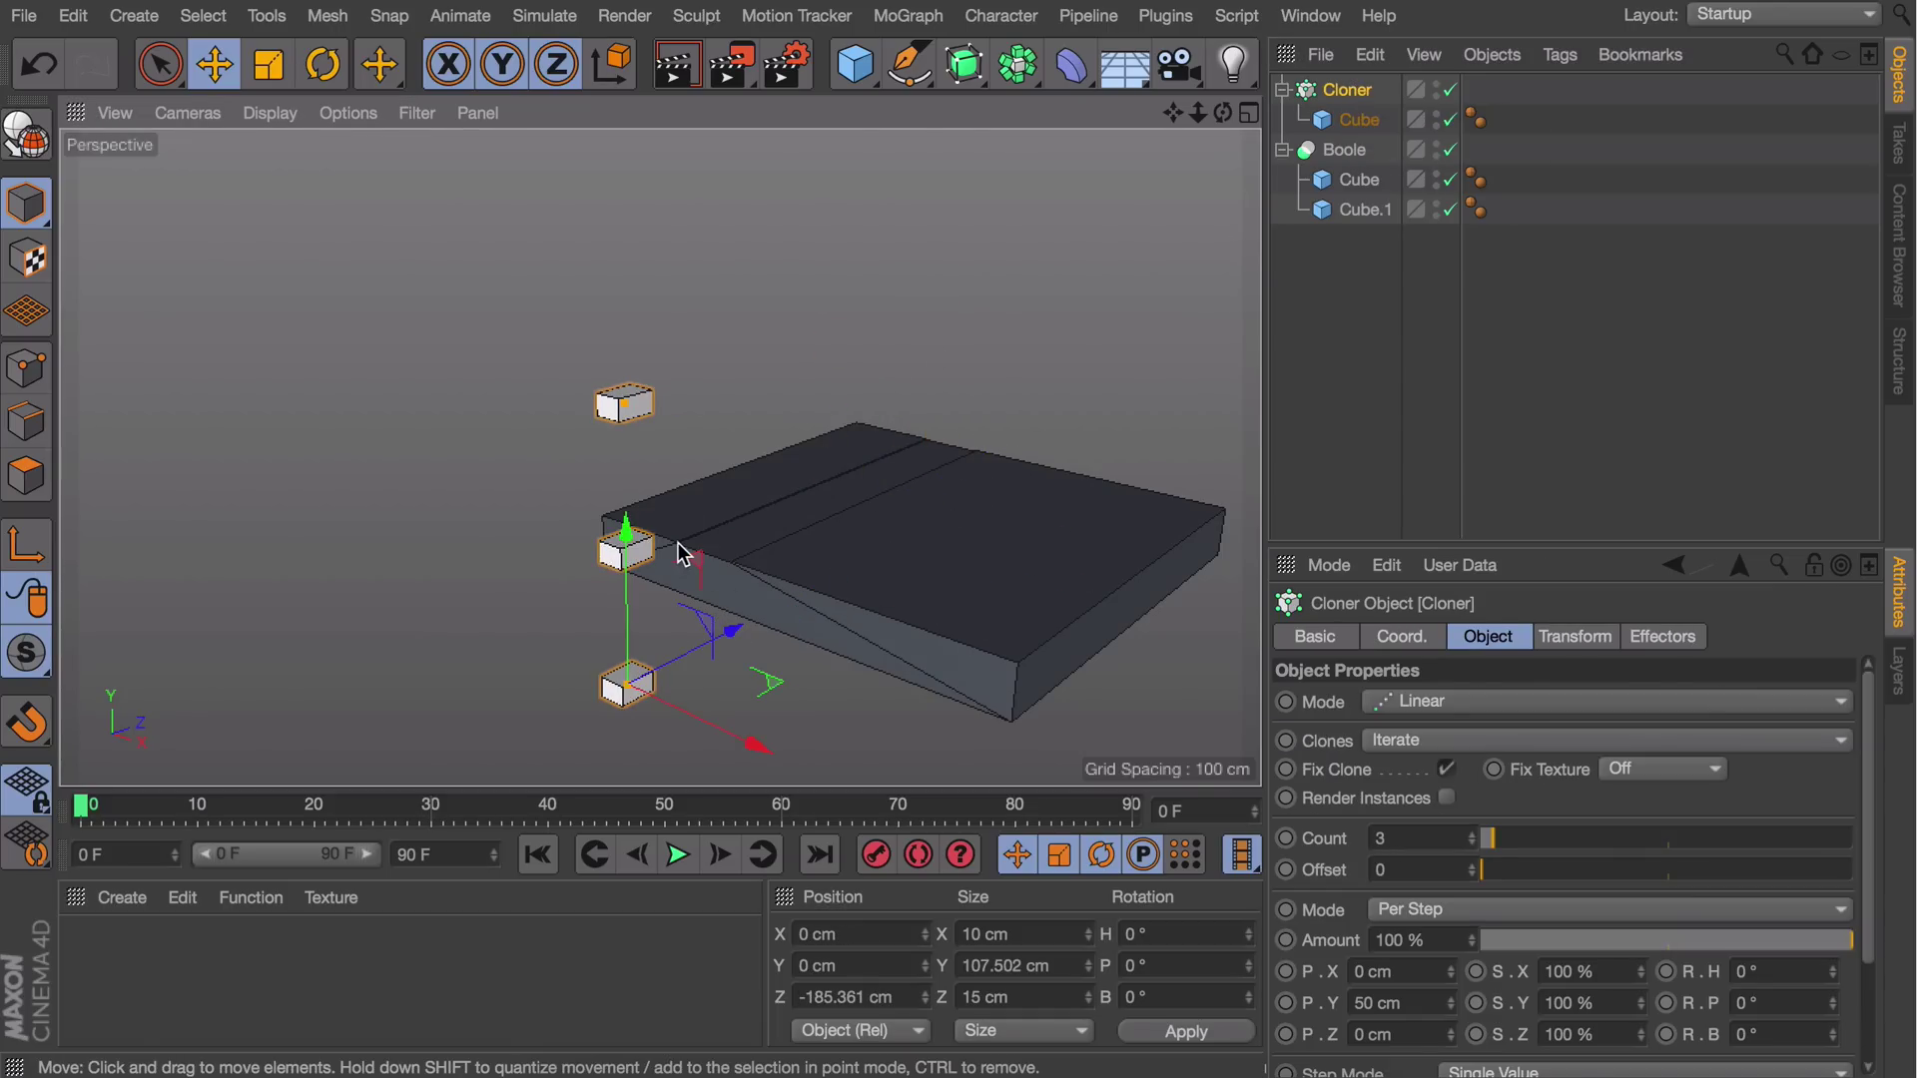
Rotate the cloner to a pitch of -90° and set the clones' transform pitch (R.P) to 90°
{"action": "key", "text": "r"}
{"action": "left_click_drag", "start_coordinate": [685, 559], "coordinate": [689, 599]}
{"action": "left_click", "coordinate": [1350, 92]}
{"action": "left_click", "coordinate": [1585, 631]}
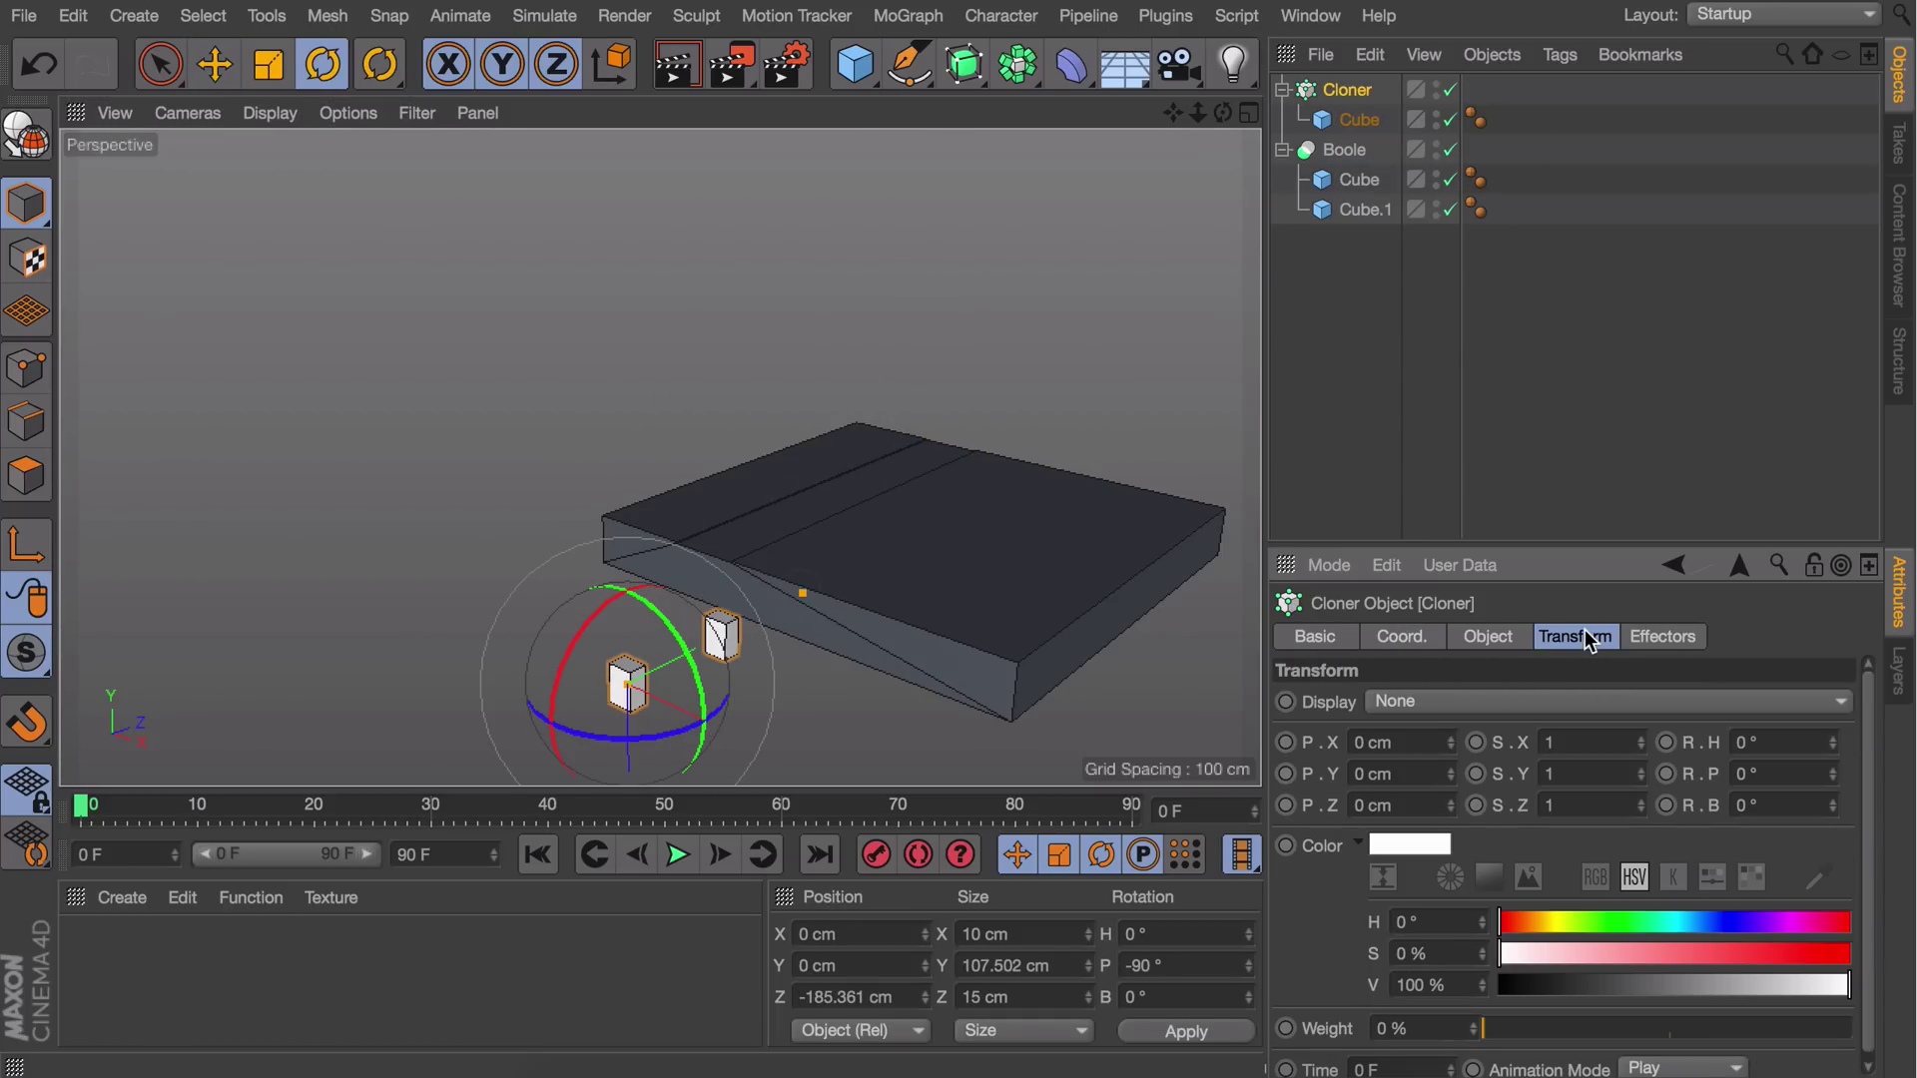
{"action": "mouse_move", "coordinate": [1833, 775]}
{"action": "left_mouse_down"}
{"action": "mouse_move", "coordinate": [1833, 865]}
{"action": "mouse_move", "coordinate": [1833, 798]}
{"action": "left_mouse_up"}
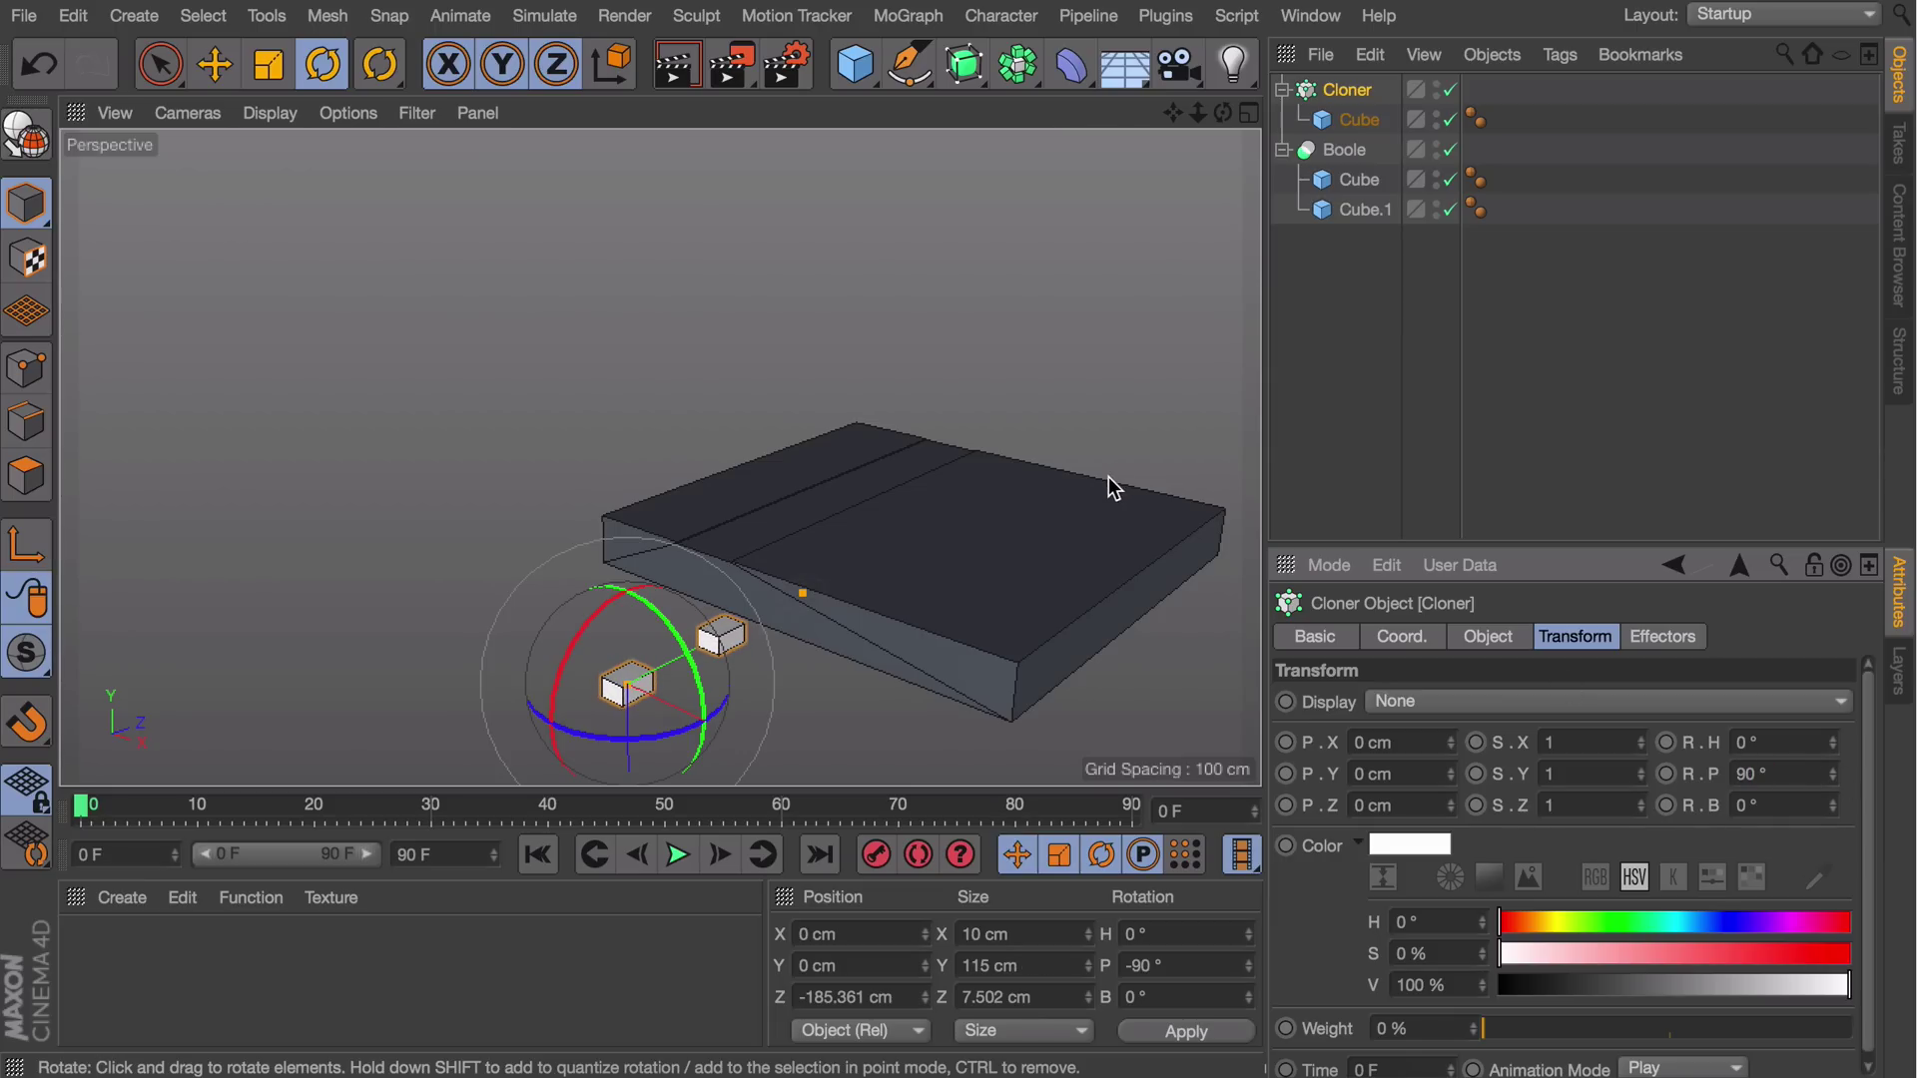
Move the cloner onto the road groove's edge at about X -21.2 cm, Y 9.1 cm and Z -86.6 cm
{"action": "key", "text": "e"}
{"action": "left_click_drag", "start_coordinate": [628, 756], "coordinate": [628, 717]}
{"action": "left_click_drag", "start_coordinate": [724, 597], "coordinate": [879, 516]}
{"action": "left_click_drag", "start_coordinate": [797, 703], "coordinate": [796, 721]}
{"action": "left_click_drag", "start_coordinate": [813, 649], "coordinate": [844, 689], "text": "alt"}
{"action": "scroll", "coordinate": [844, 689], "scroll_direction": "up", "scroll_amount": 5}
{"action": "left_click_drag", "start_coordinate": [896, 698], "coordinate": [828, 650]}
{"action": "scroll", "coordinate": [906, 479], "scroll_direction": "down", "scroll_amount": 2}
{"action": "middle_click_drag", "start_coordinate": [1104, 404], "coordinate": [907, 479], "text": "alt"}
Set the cloner's count to 6 and its P.Y spacing to 16 cm per step
{"action": "left_click", "coordinate": [1347, 90]}
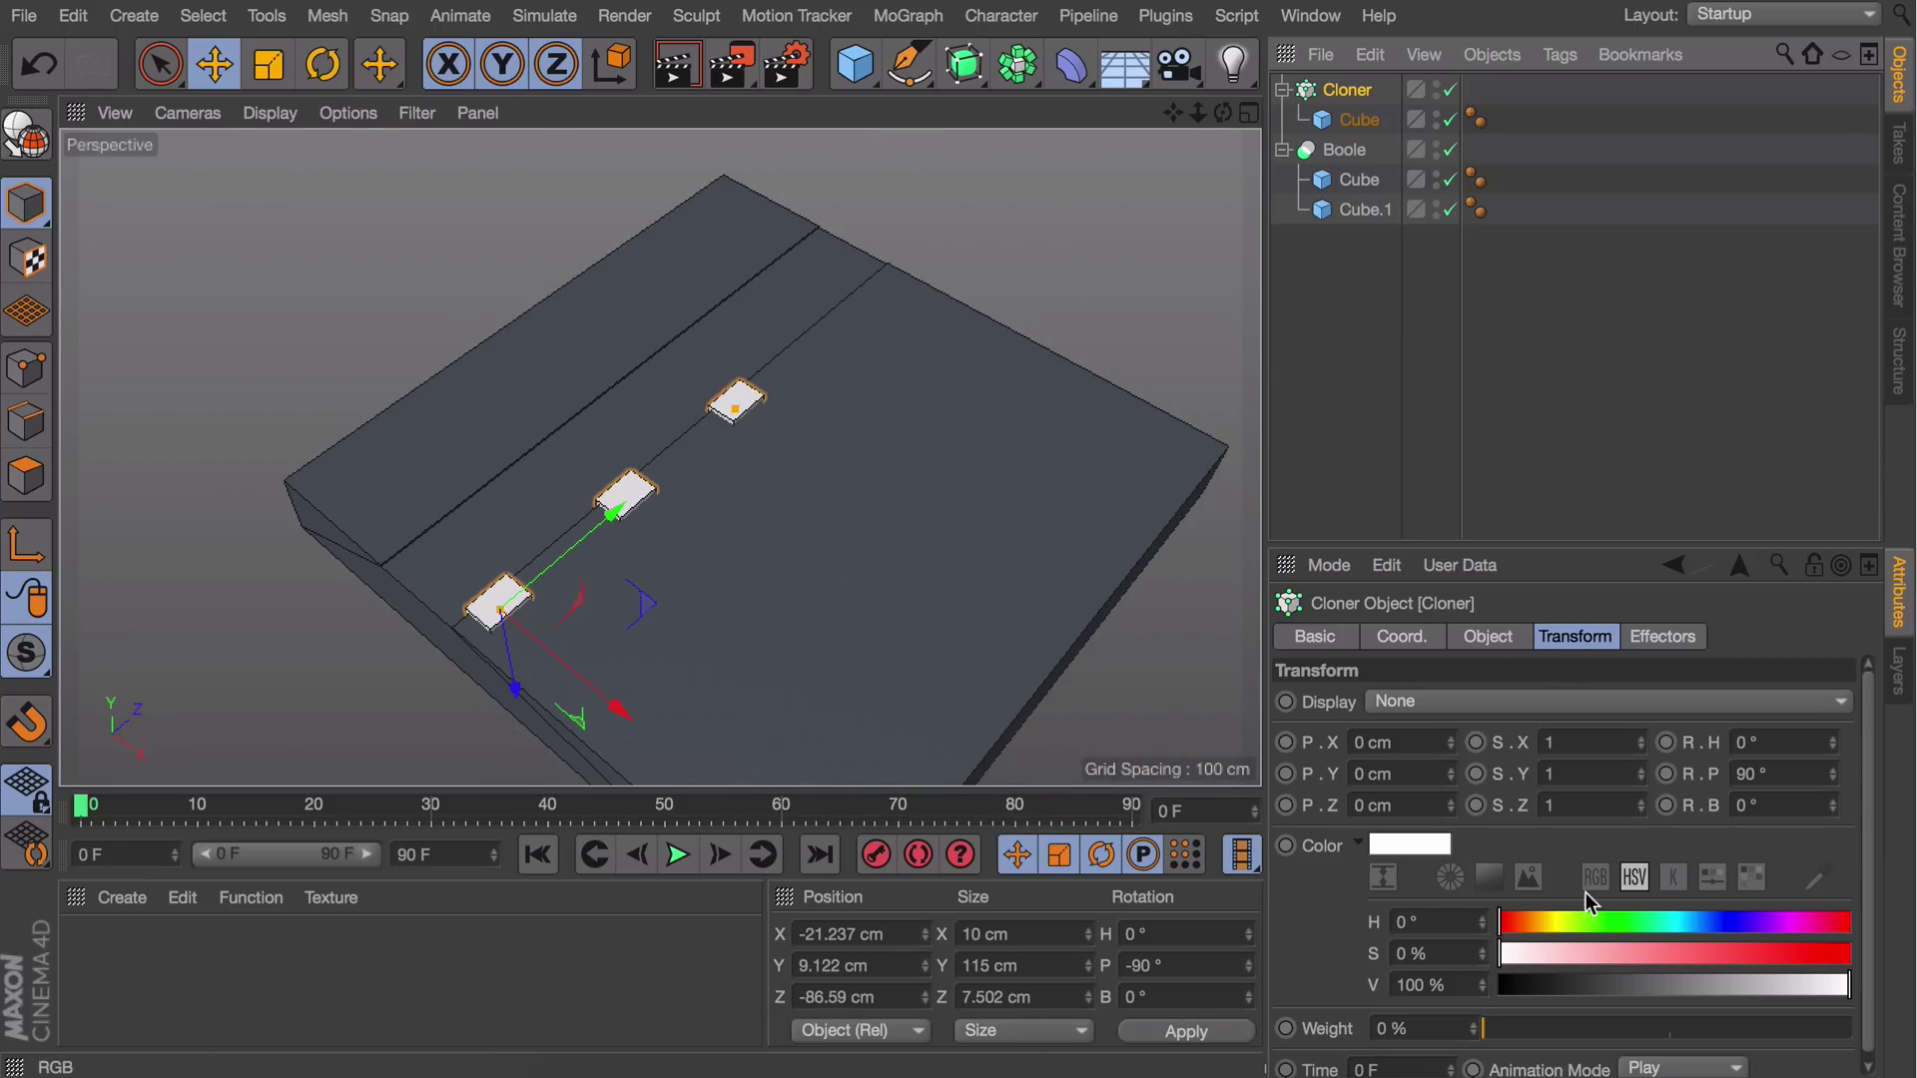
{"action": "left_click", "coordinate": [1488, 637]}
{"action": "left_click_drag", "start_coordinate": [1473, 835], "coordinate": [1473, 824]}
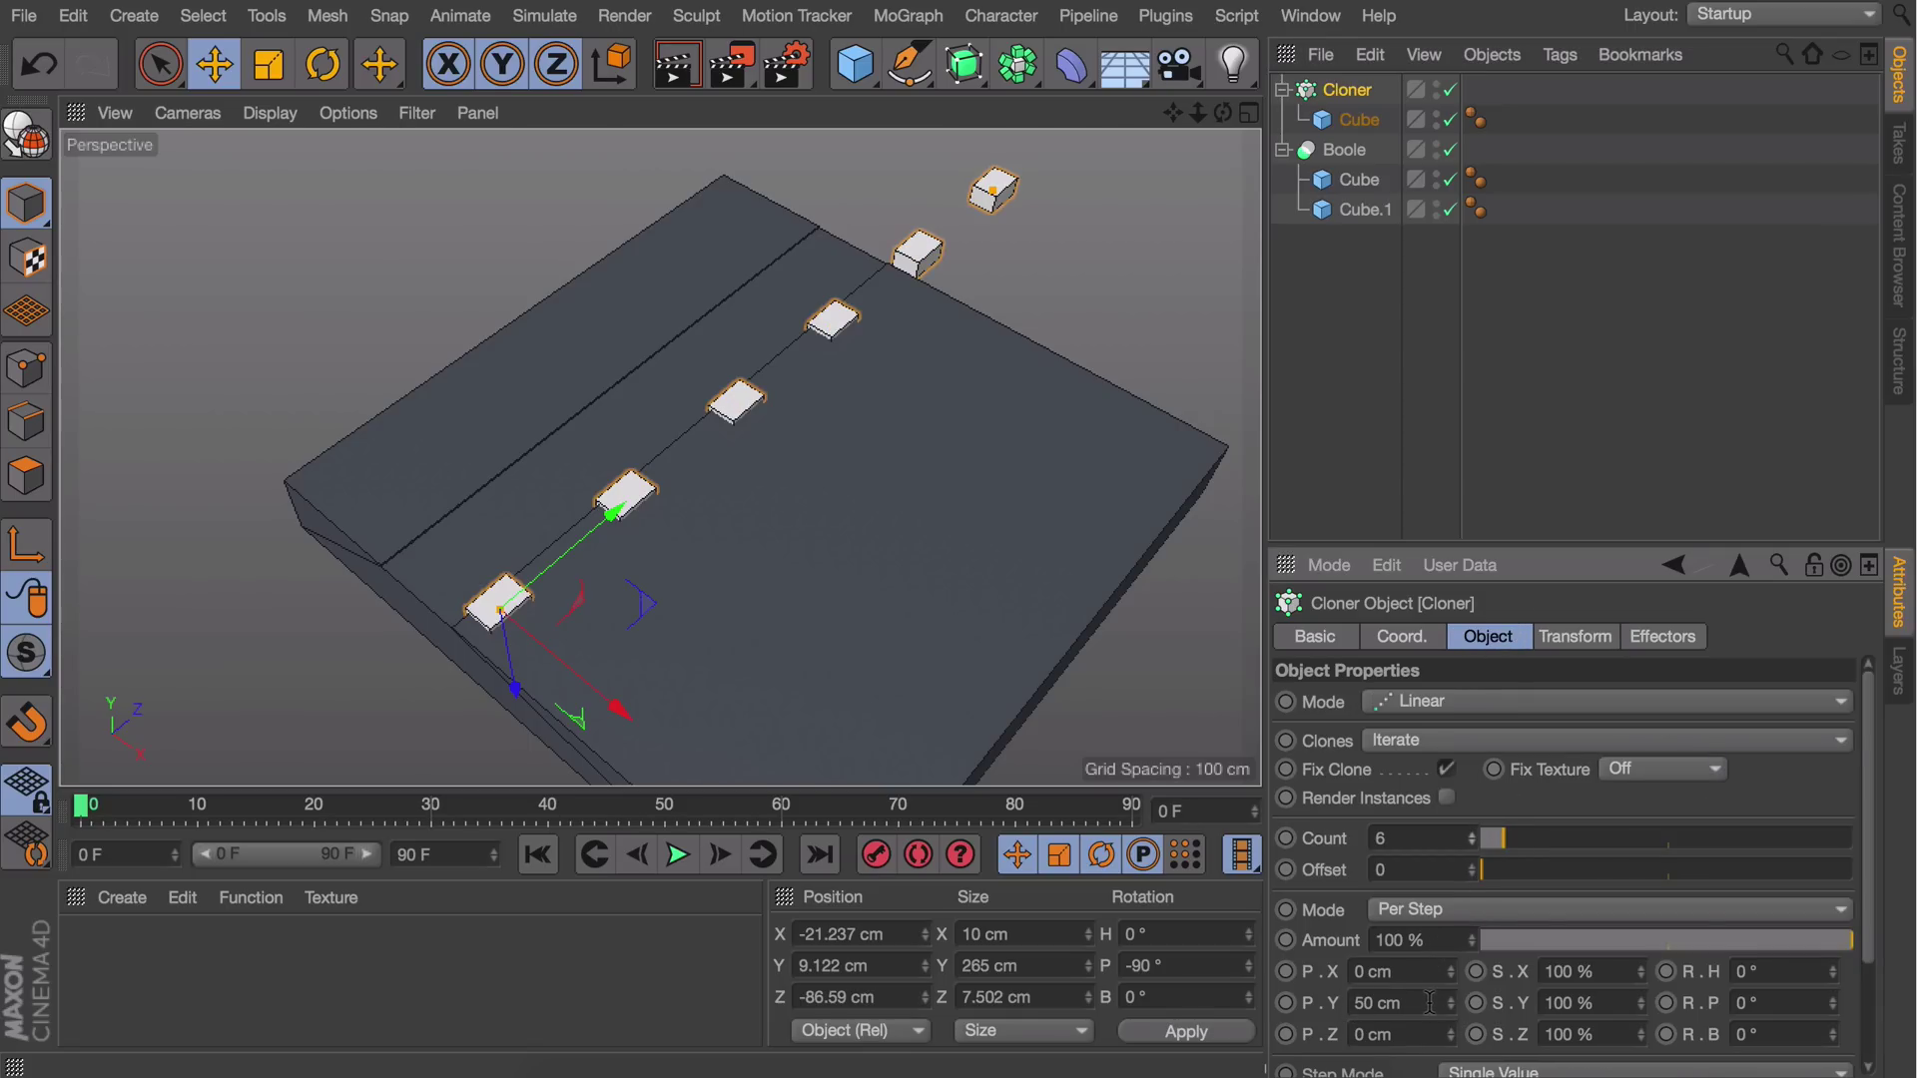
{"action": "mouse_move", "coordinate": [1450, 1003]}
{"action": "left_mouse_down"}
{"action": "mouse_move", "coordinate": [1450, 1035]}
{"action": "mouse_move", "coordinate": [1450, 997]}
{"action": "left_mouse_up"}
{"action": "scroll", "coordinate": [565, 559], "scroll_direction": "up", "scroll_amount": 3}
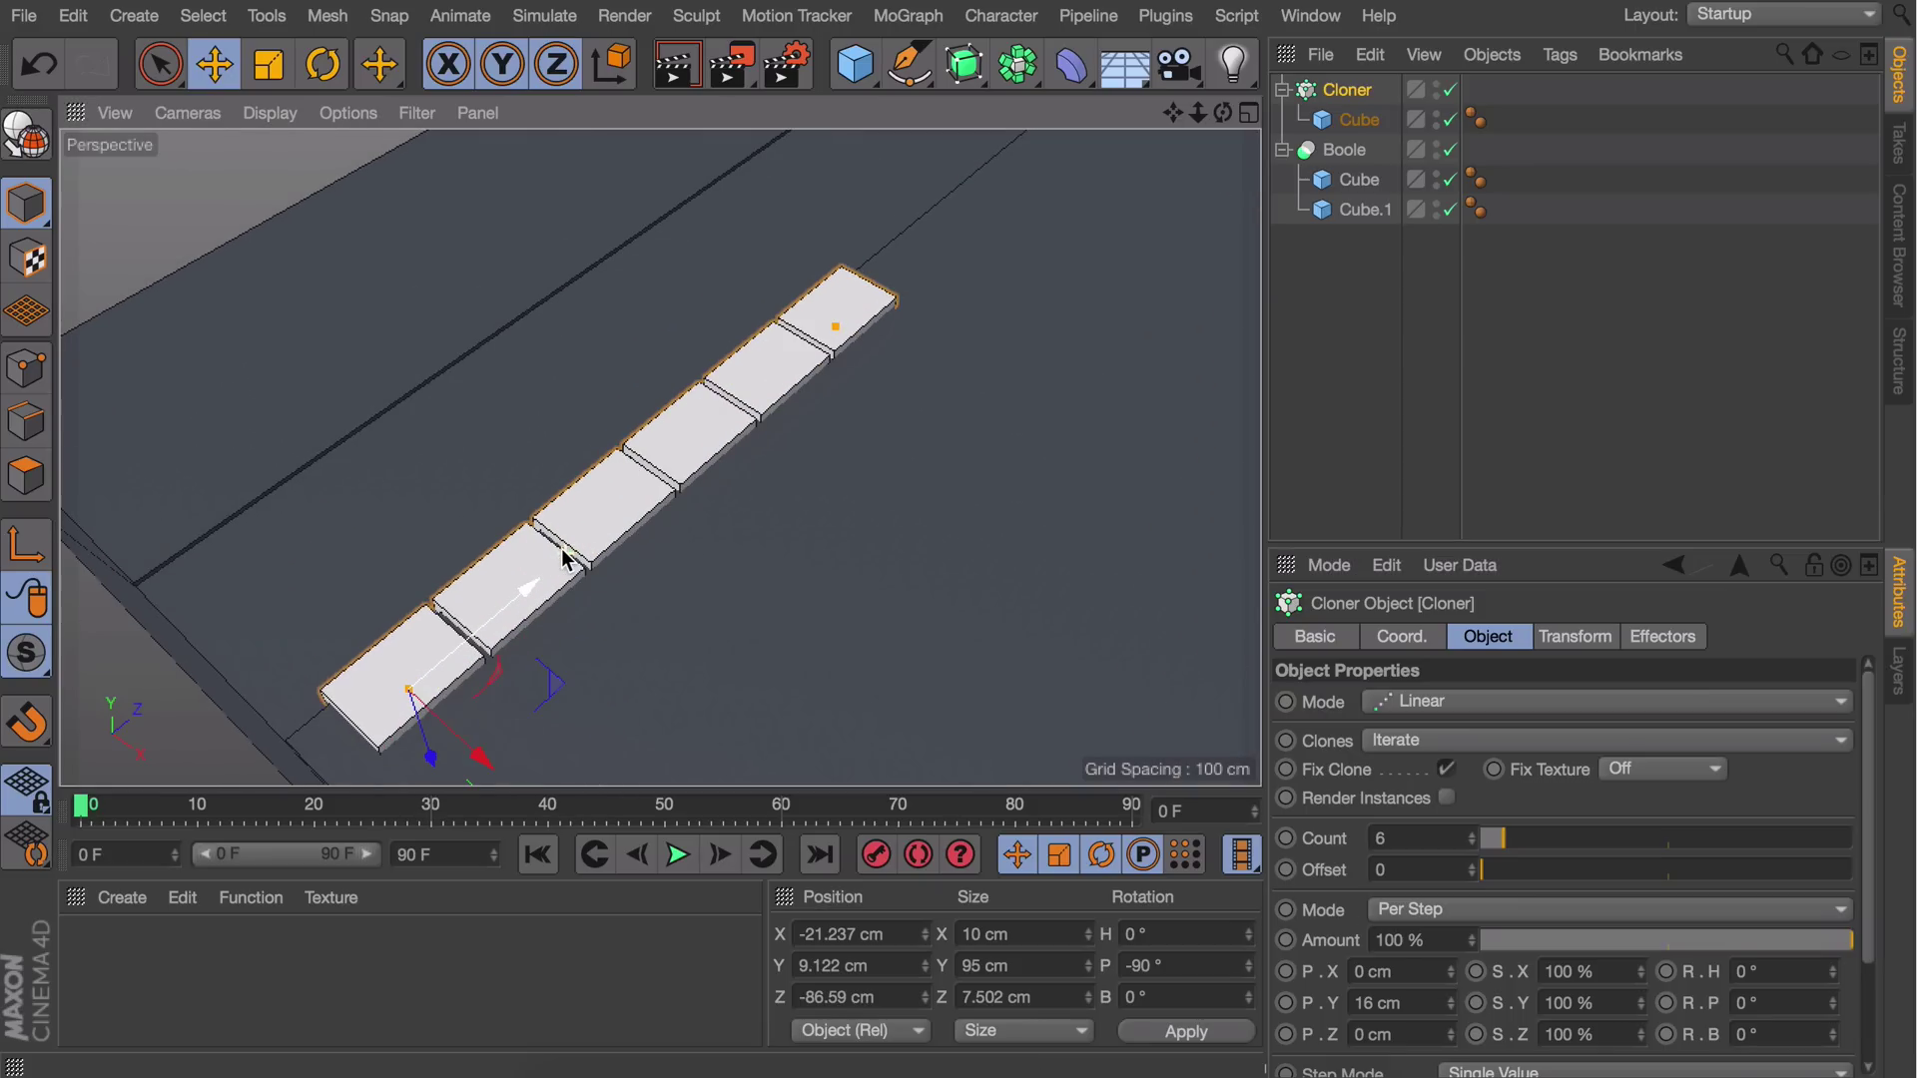
{"action": "scroll", "coordinate": [566, 560], "scroll_direction": "down", "scroll_amount": 3}
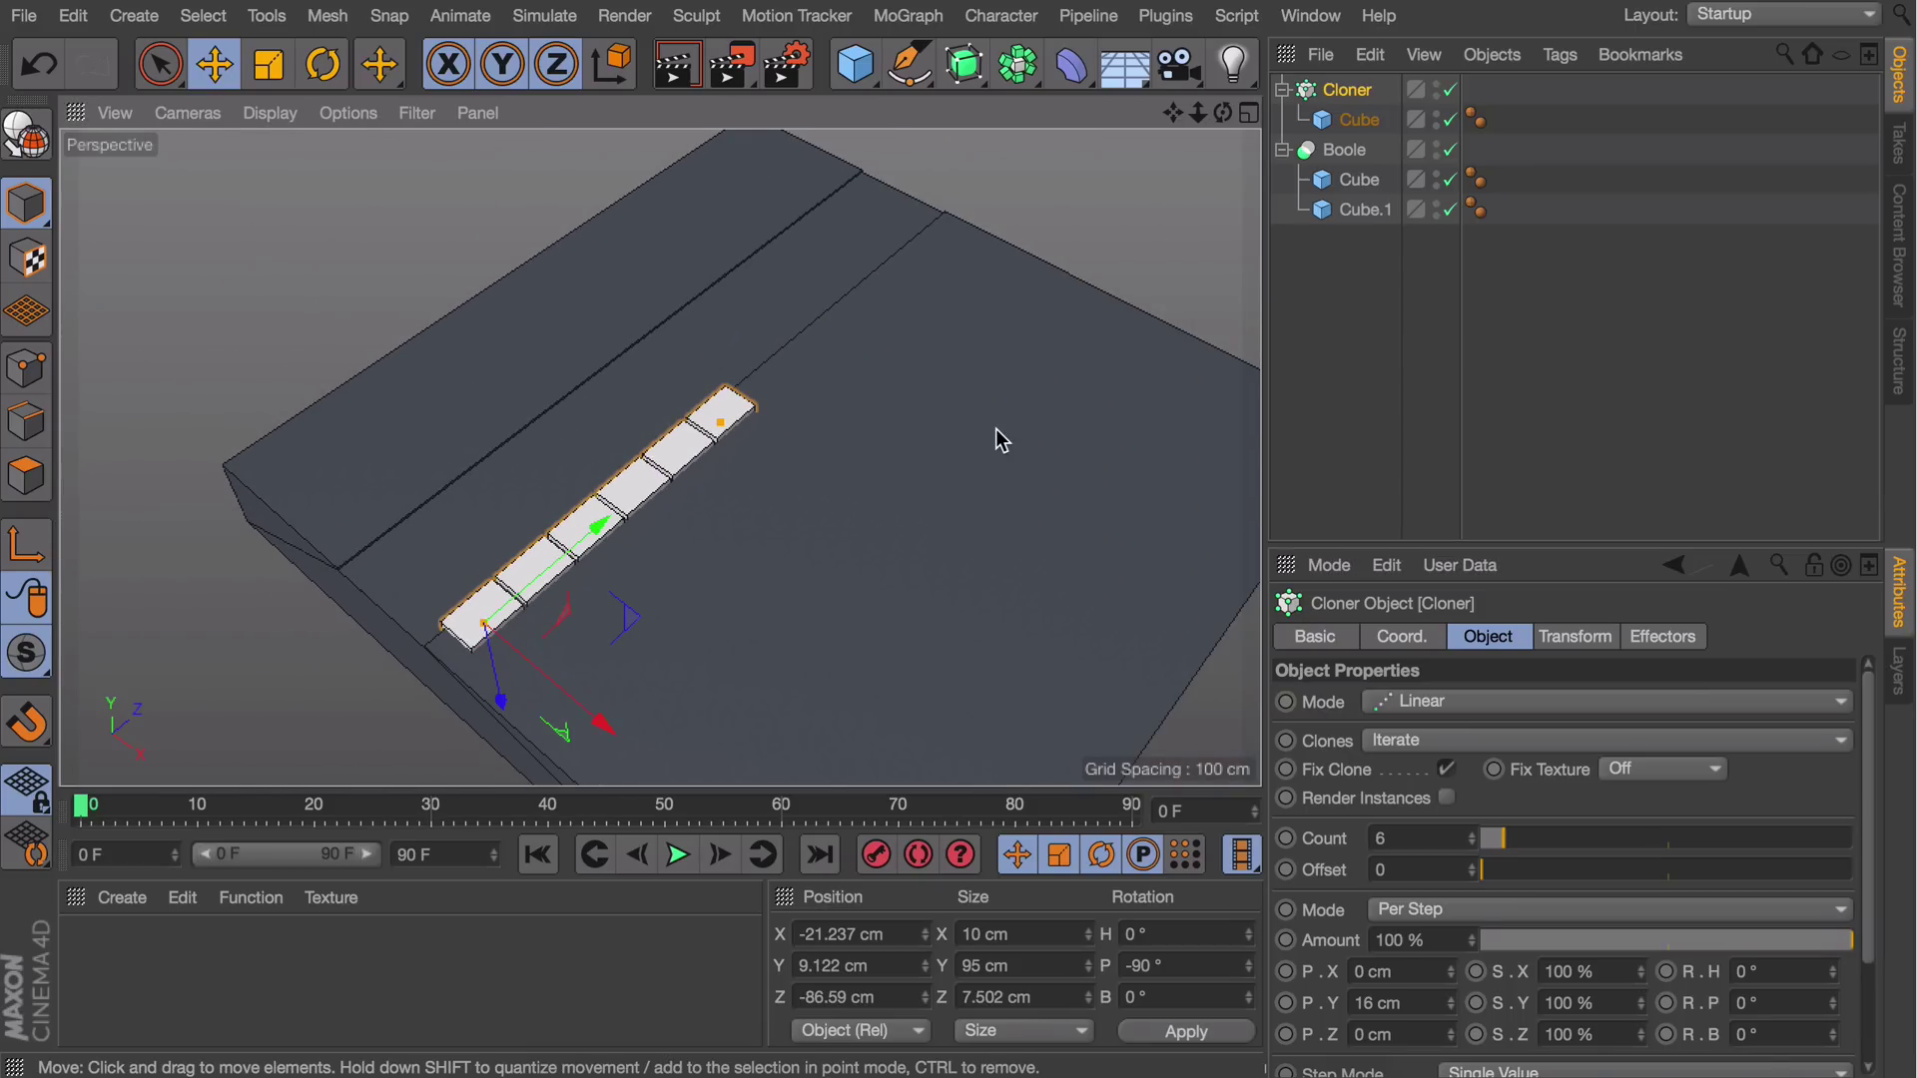
Raise the clone count to 13 and slide the row to about Z -94.9 cm so it spans the slab
{"action": "left_click", "coordinate": [1473, 833]}
{"action": "left_click", "coordinate": [1473, 833]}
{"action": "left_click", "coordinate": [1473, 833]}
{"action": "left_click", "coordinate": [1473, 833]}
{"action": "left_click", "coordinate": [1472, 833]}
{"action": "left_click", "coordinate": [1473, 833]}
{"action": "left_click", "coordinate": [1473, 832]}
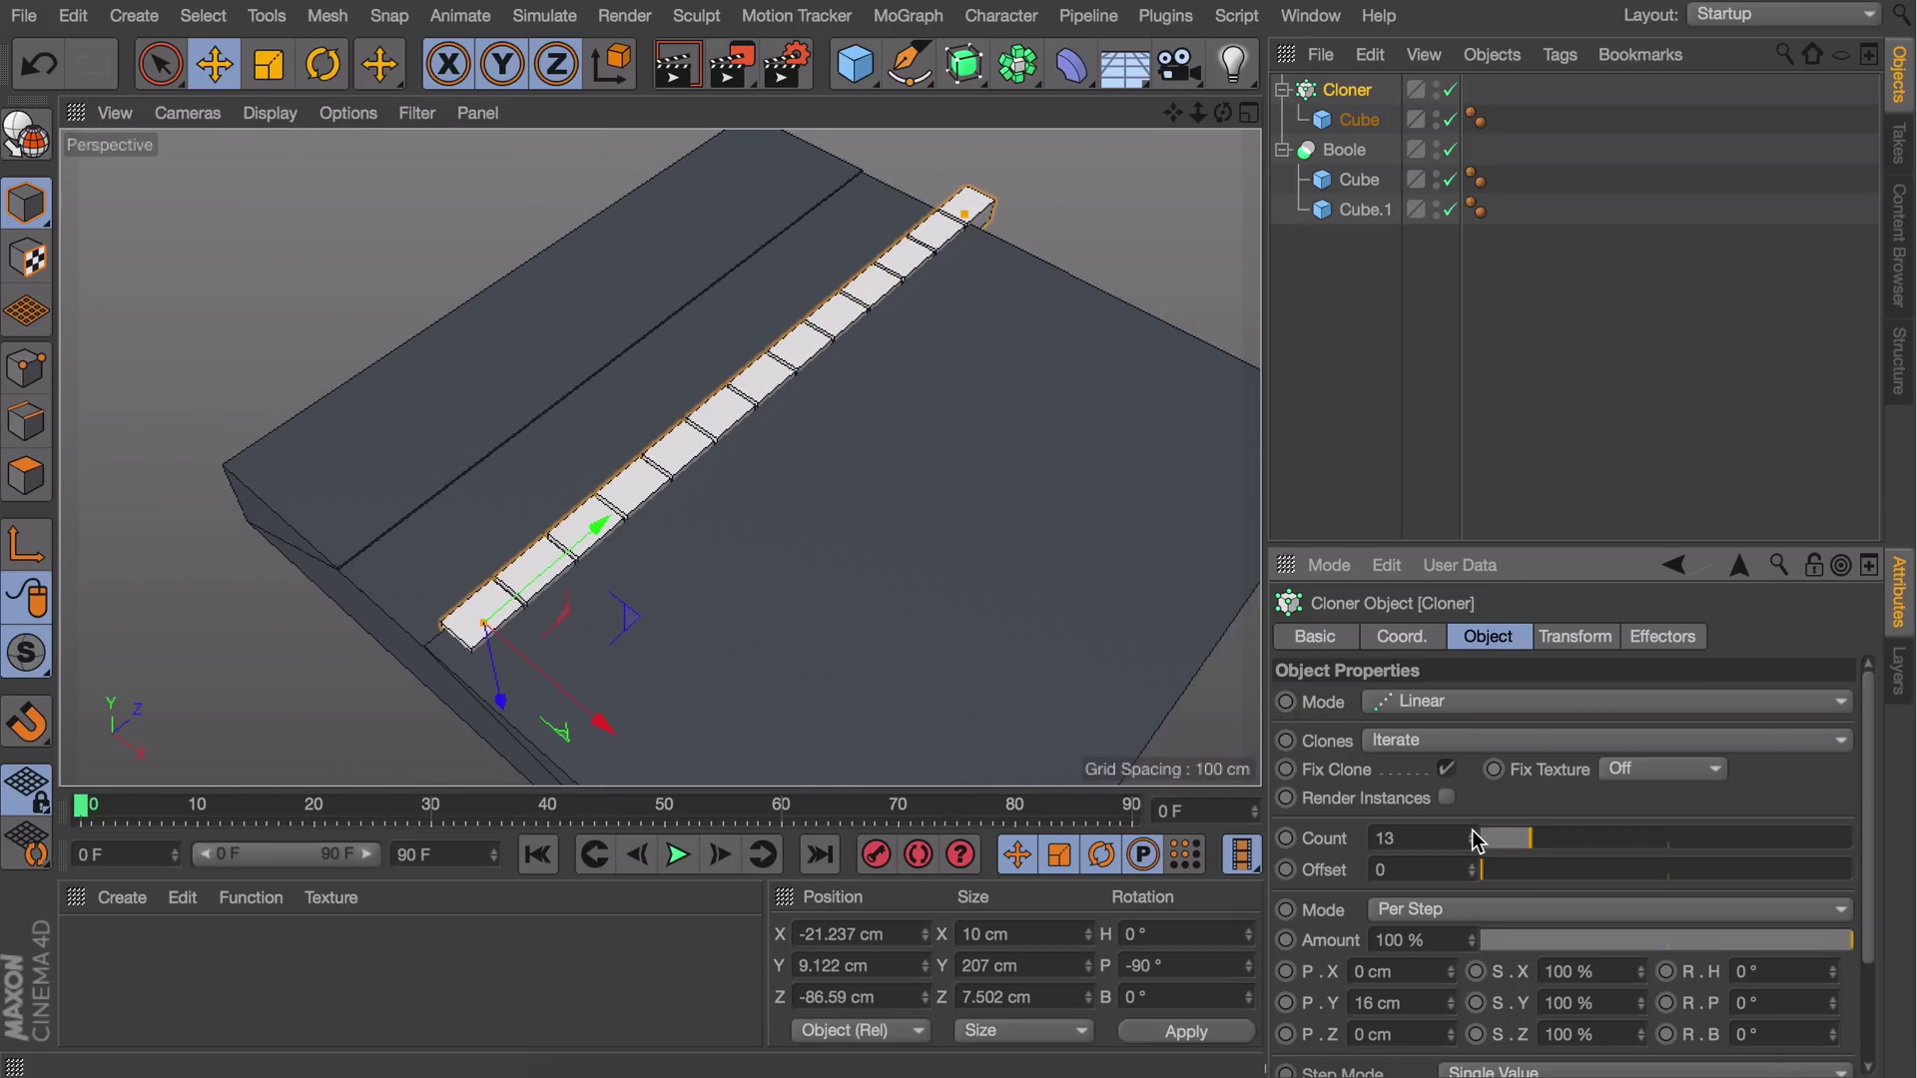
{"action": "left_click_drag", "start_coordinate": [598, 525], "coordinate": [560, 543]}
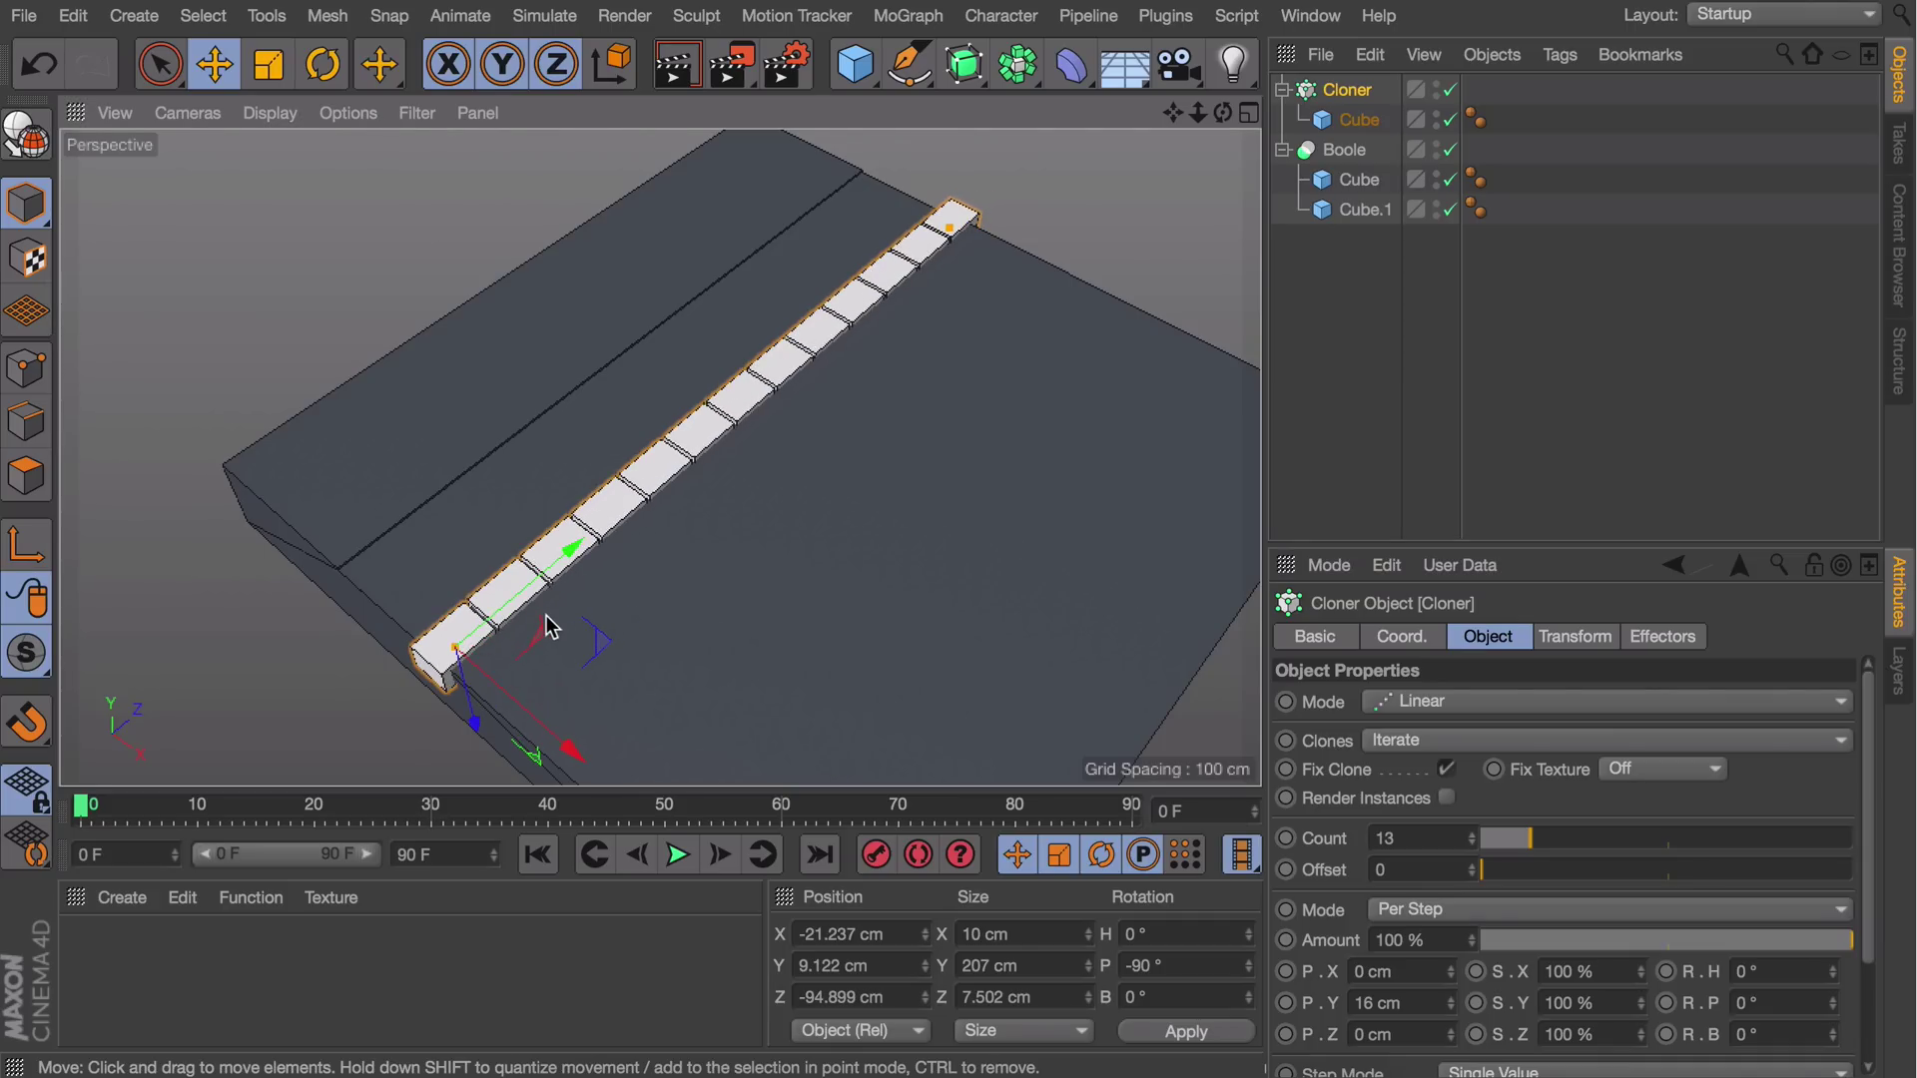
Fine-tune the sidewalk row's placement and duplicate its cloner onto the groove's opposite edge at about X -59.7 cm
{"action": "right_click_drag", "start_coordinate": [455, 651], "coordinate": [542, 503], "text": "alt"}
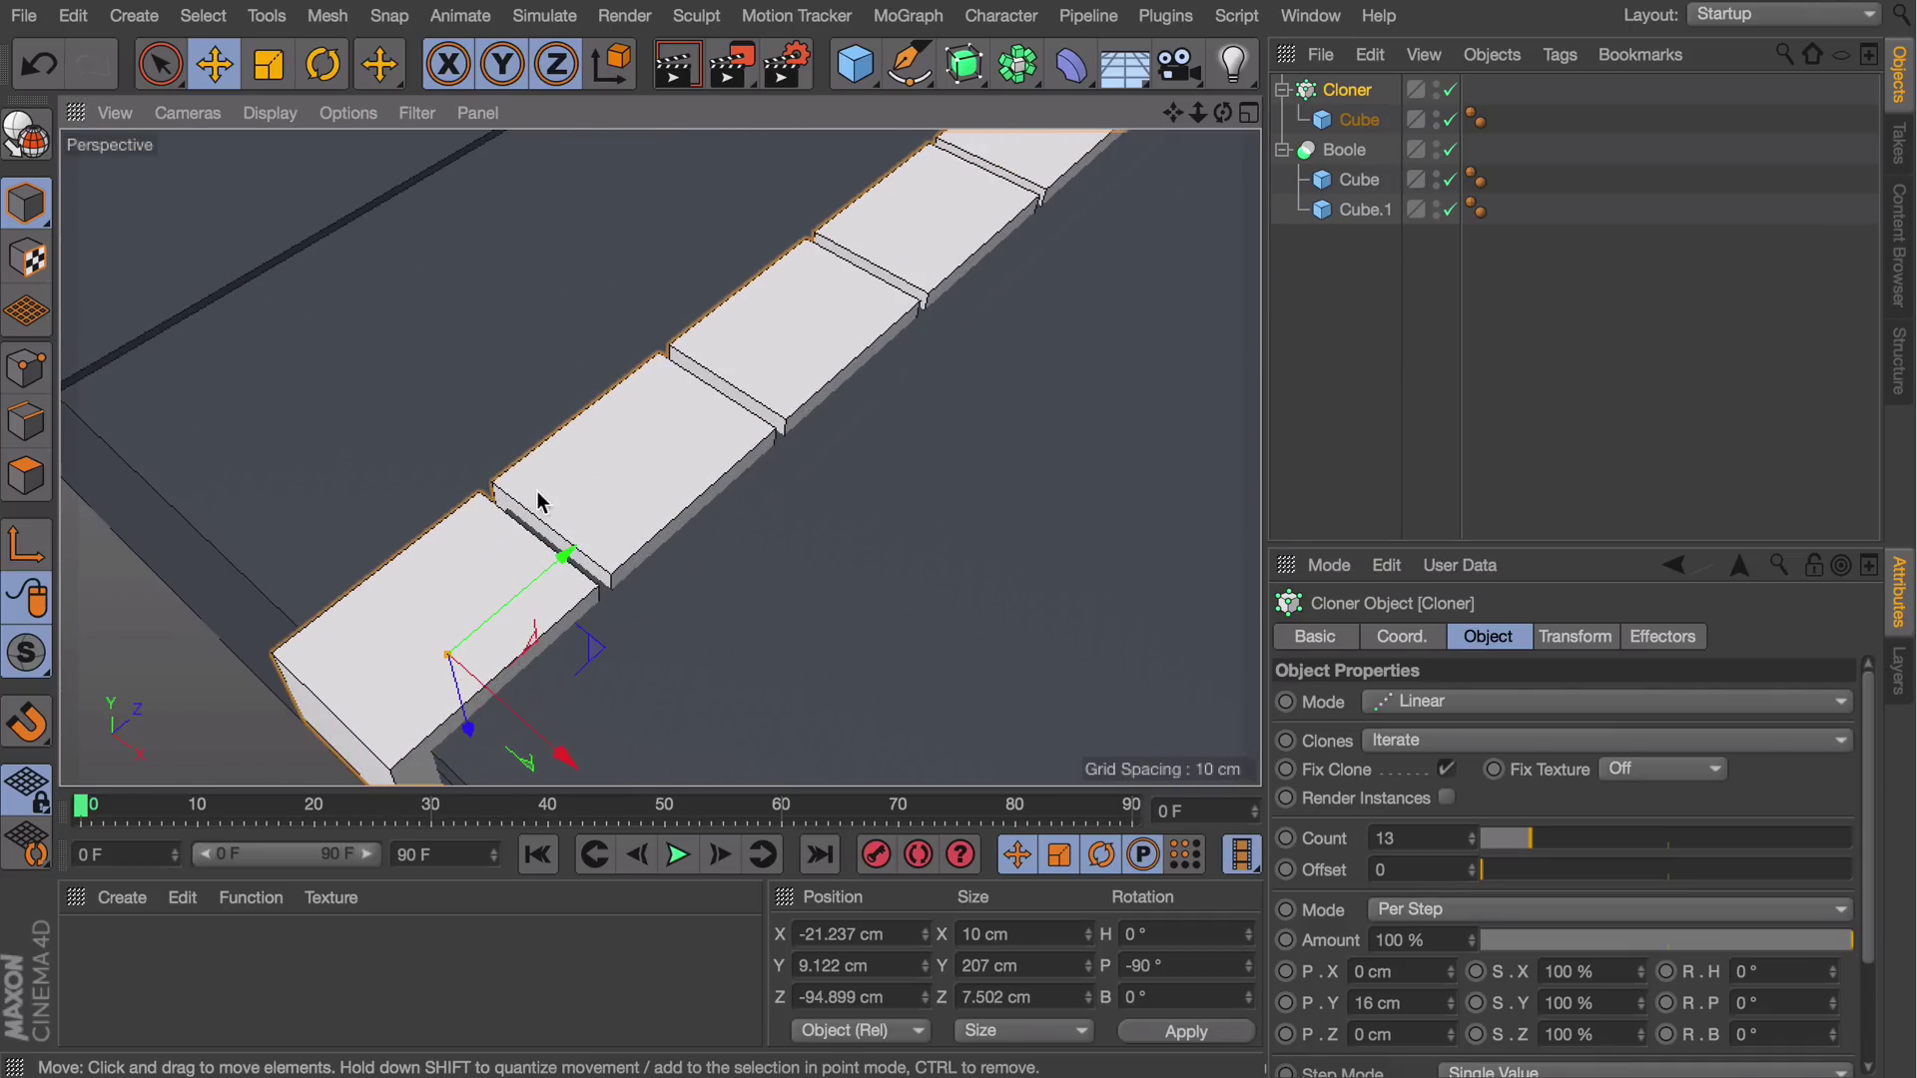
{"action": "left_click_drag", "start_coordinate": [599, 576], "coordinate": [920, 388], "text": "alt"}
{"action": "mouse_move", "coordinate": [552, 706]}
{"action": "left_mouse_down", "text": "alt"}
{"action": "mouse_move", "coordinate": [560, 647]}
{"action": "mouse_move", "coordinate": [663, 625]}
{"action": "mouse_move", "coordinate": [617, 535]}
{"action": "mouse_move", "coordinate": [607, 778]}
{"action": "mouse_move", "coordinate": [603, 751]}
{"action": "left_mouse_up", "text": "alt"}
{"action": "left_click_drag", "start_coordinate": [499, 469], "coordinate": [456, 552], "text": "alt"}
{"action": "right_click_drag", "start_coordinate": [456, 552], "coordinate": [436, 613], "text": "alt"}
{"action": "middle_click_drag", "start_coordinate": [436, 613], "coordinate": [621, 650], "text": "alt"}
{"action": "left_click_drag", "start_coordinate": [867, 552], "coordinate": [634, 605], "text": "super"}
{"action": "right_click_drag", "start_coordinate": [543, 649], "coordinate": [526, 563], "text": "alt"}
{"action": "left_click_drag", "start_coordinate": [526, 563], "coordinate": [350, 550], "text": "alt"}
{"action": "left_click_drag", "start_coordinate": [712, 637], "coordinate": [685, 632]}
{"action": "left_click", "coordinate": [1383, 419]}
{"action": "right_click_drag", "start_coordinate": [953, 390], "coordinate": [927, 531], "text": "alt"}
{"action": "left_click_drag", "start_coordinate": [928, 535], "coordinate": [552, 562], "text": "alt"}
{"action": "left_click_drag", "start_coordinate": [847, 482], "coordinate": [741, 494], "text": "alt"}
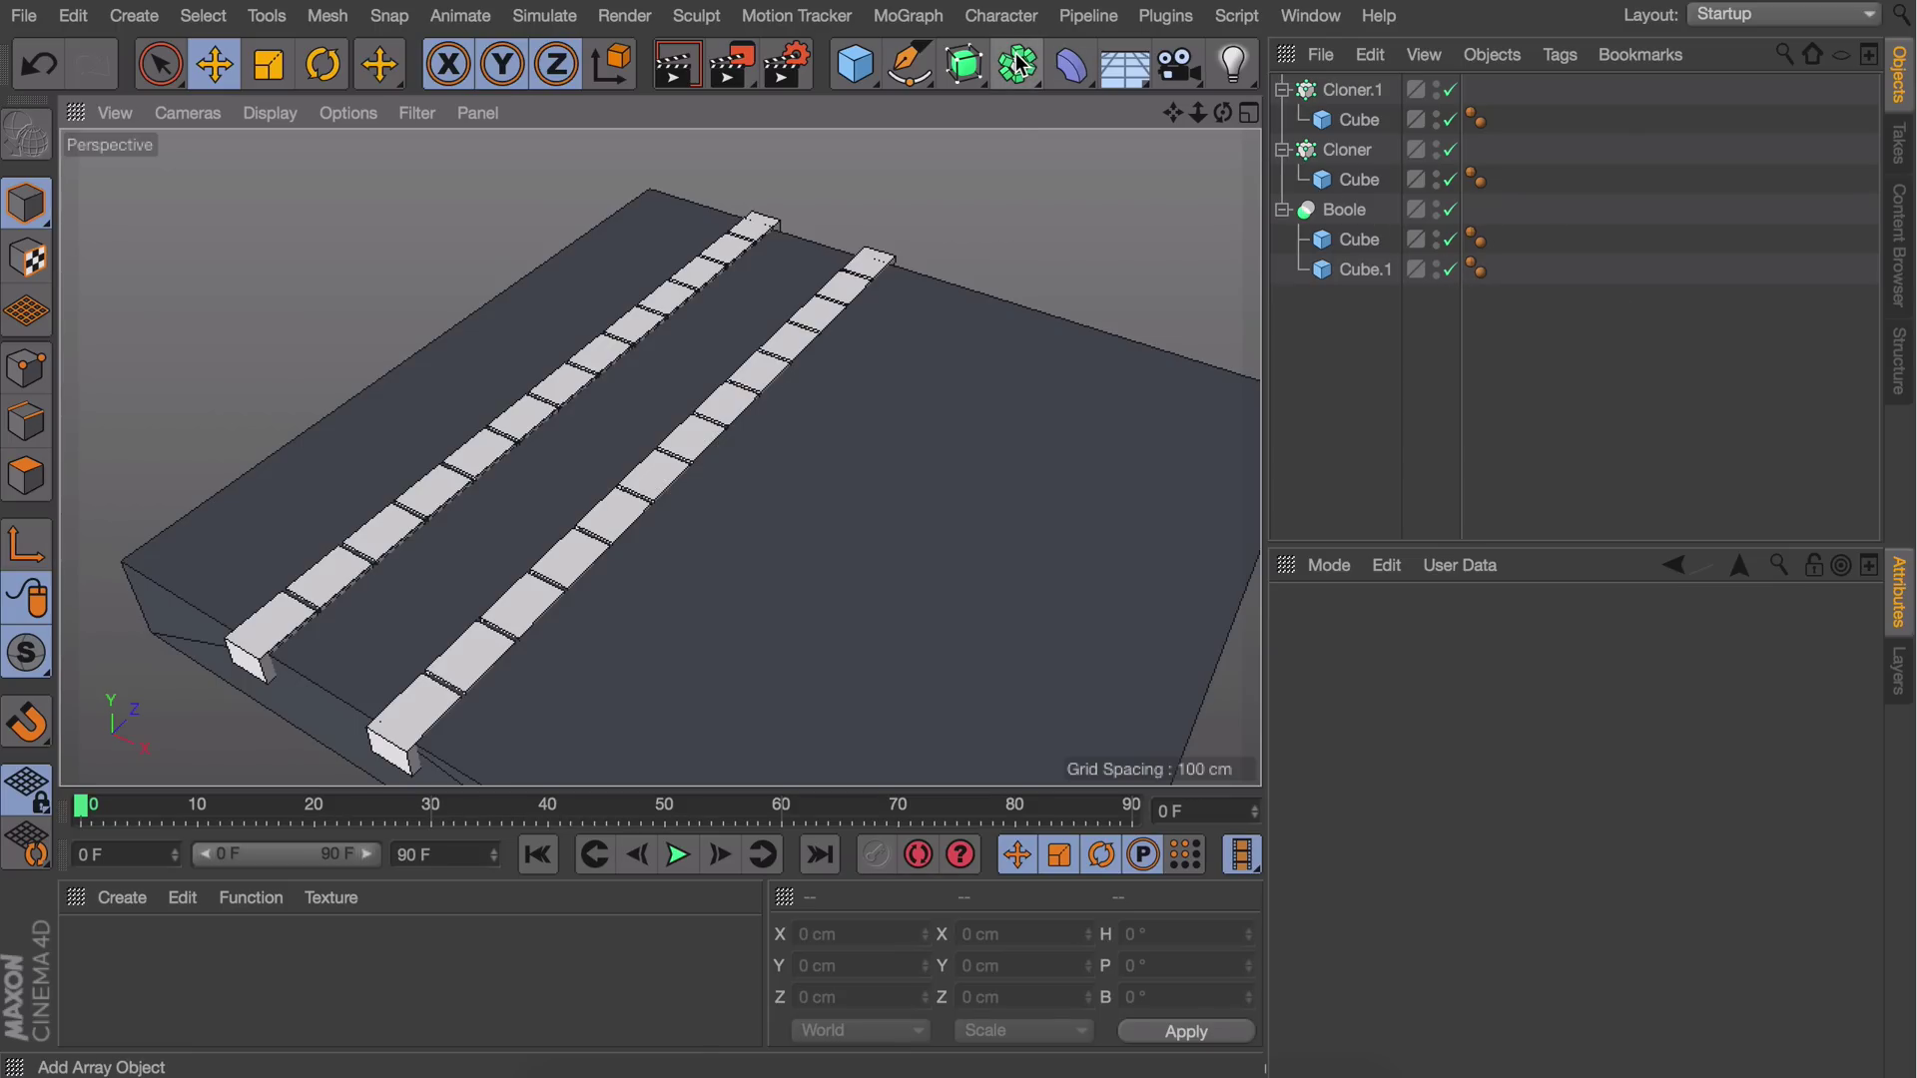
Add a second Boole and group the two sidewalk cloners in one null
{"action": "left_click_drag", "start_coordinate": [1018, 65], "coordinate": [1522, 97]}
{"action": "left_click", "coordinate": [1363, 120]}
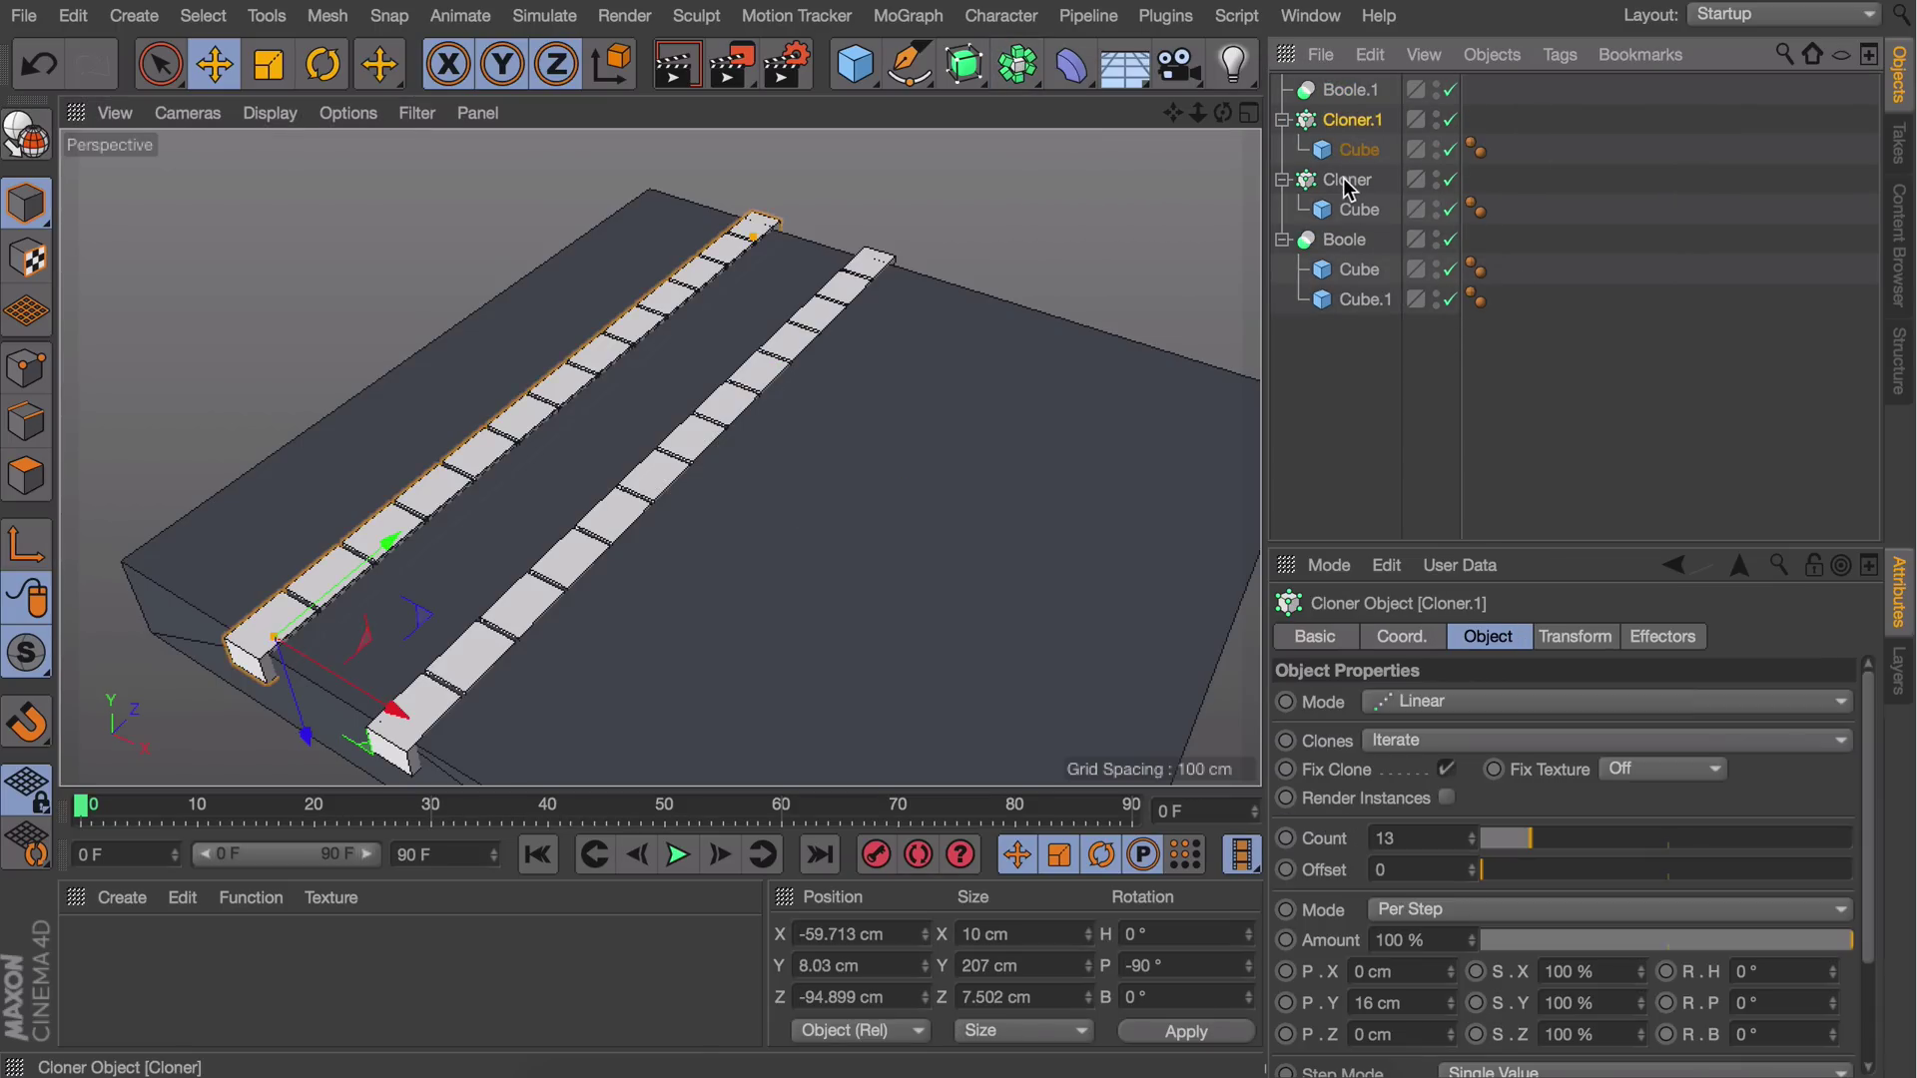
{"action": "left_click", "coordinate": [1348, 188], "text": "shift"}
{"action": "key", "text": "alt+g"}
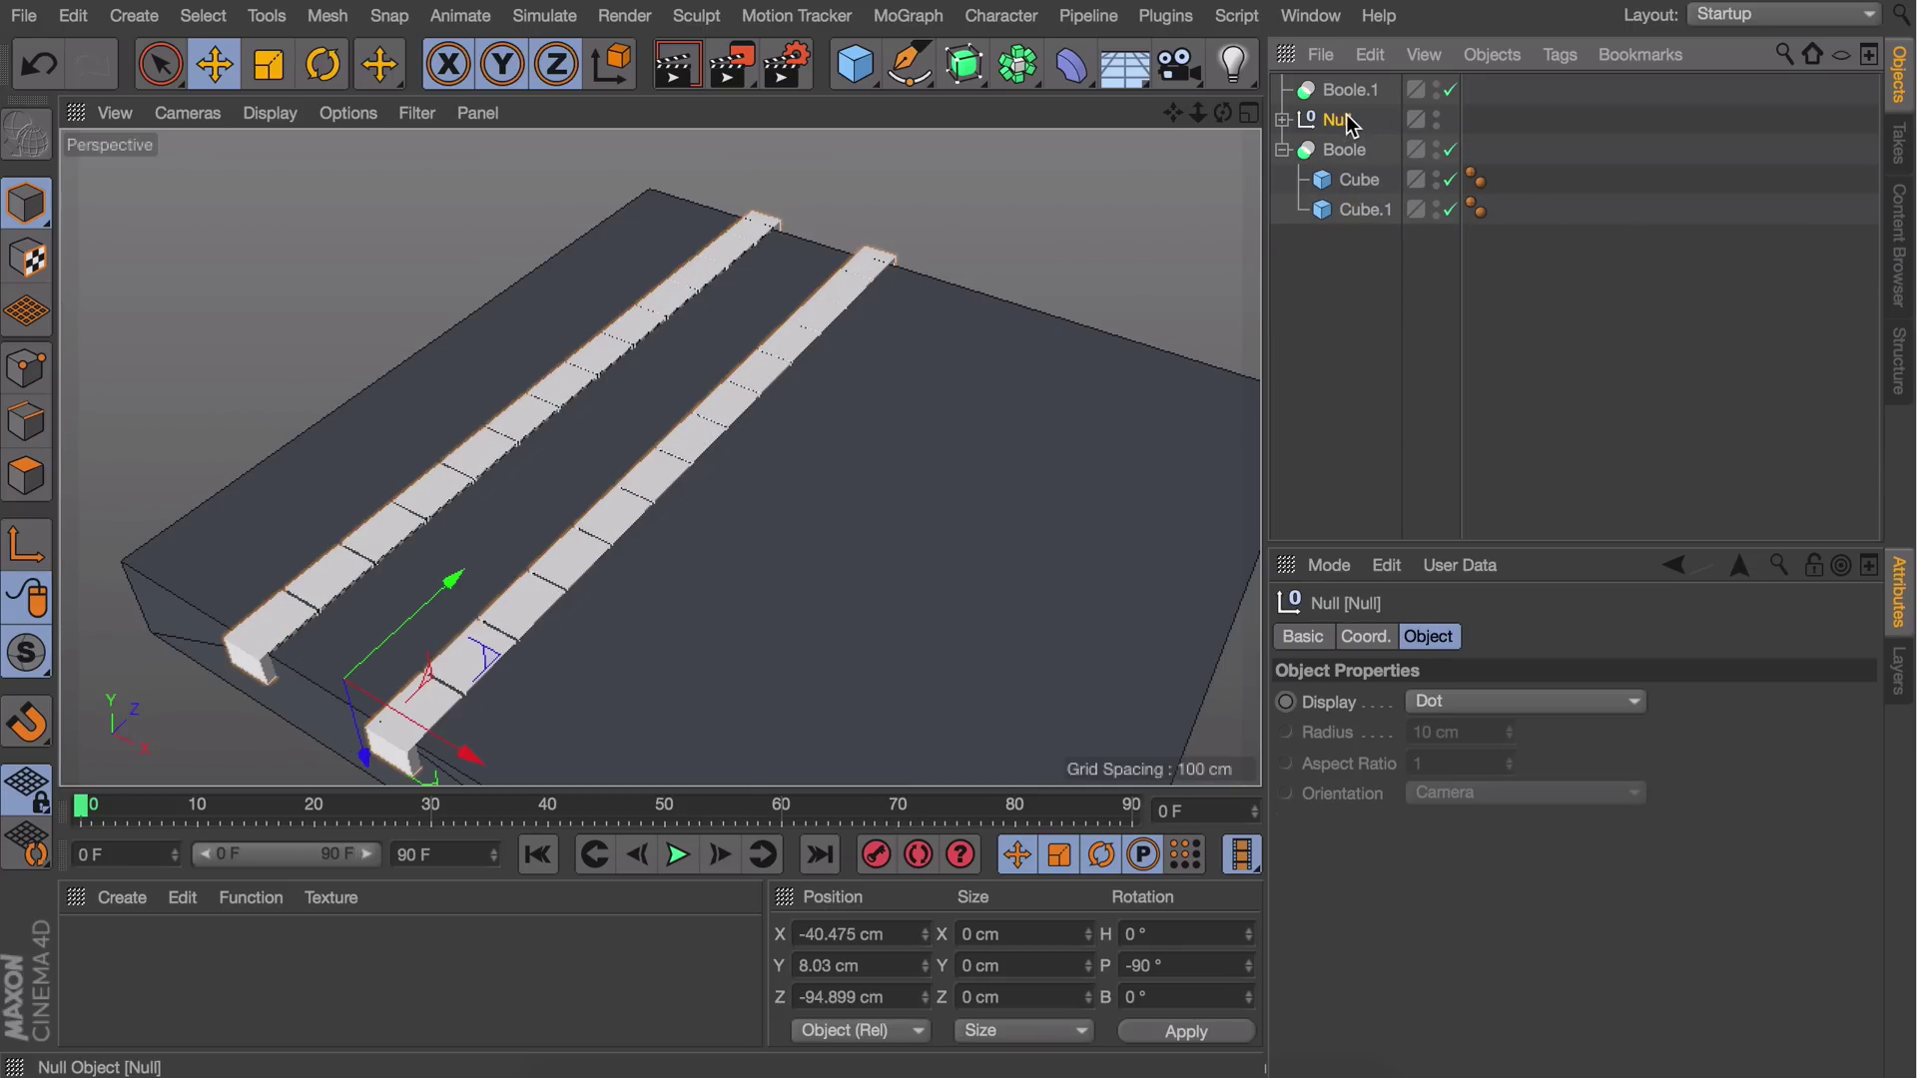
Rename the null as sidewalks and the first Boole as base
{"action": "double_click", "coordinate": [1341, 120]}
{"action": "type", "text": "sidewalks"}
{"action": "key", "text": "Return"}
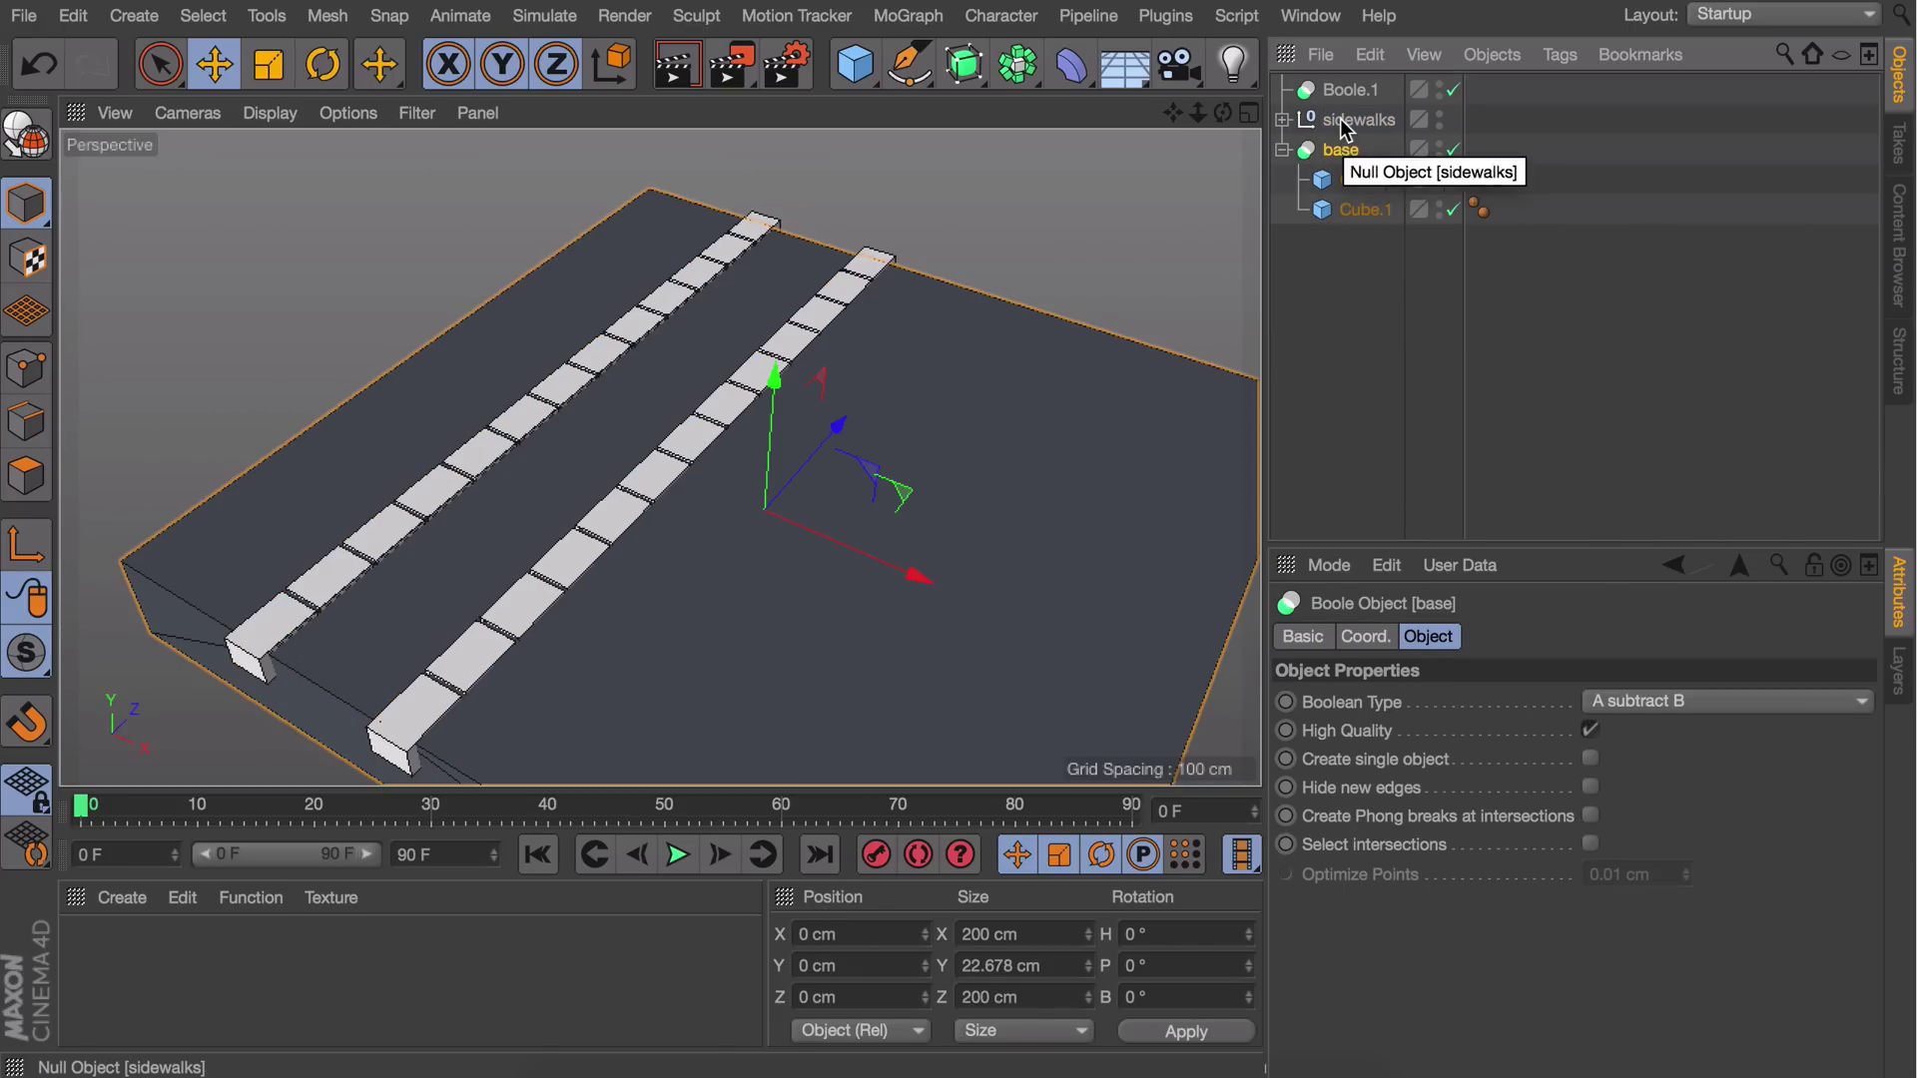
Nest the sidewalks null in the second Boole and copy the base's slab cube in above it
{"action": "left_click", "coordinate": [1347, 122]}
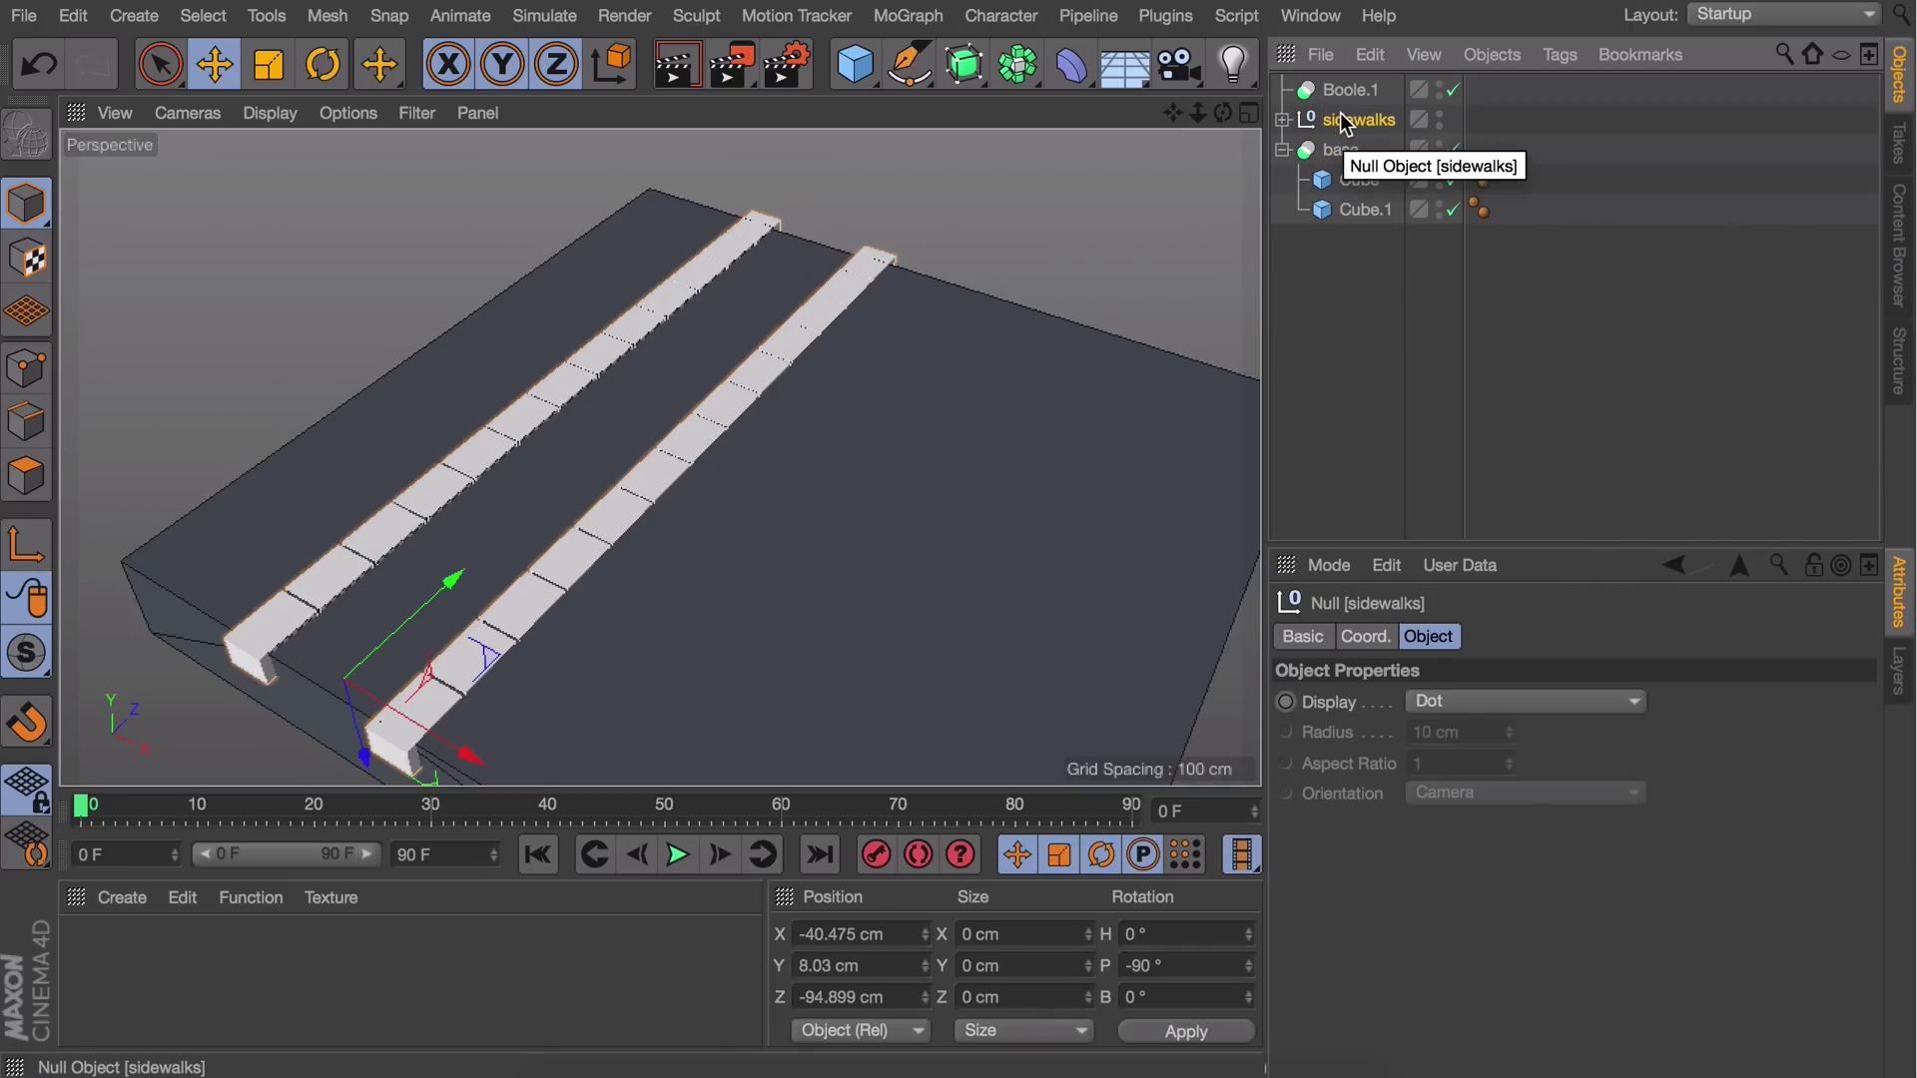
{"action": "left_click_drag", "start_coordinate": [1346, 122], "coordinate": [1350, 89]}
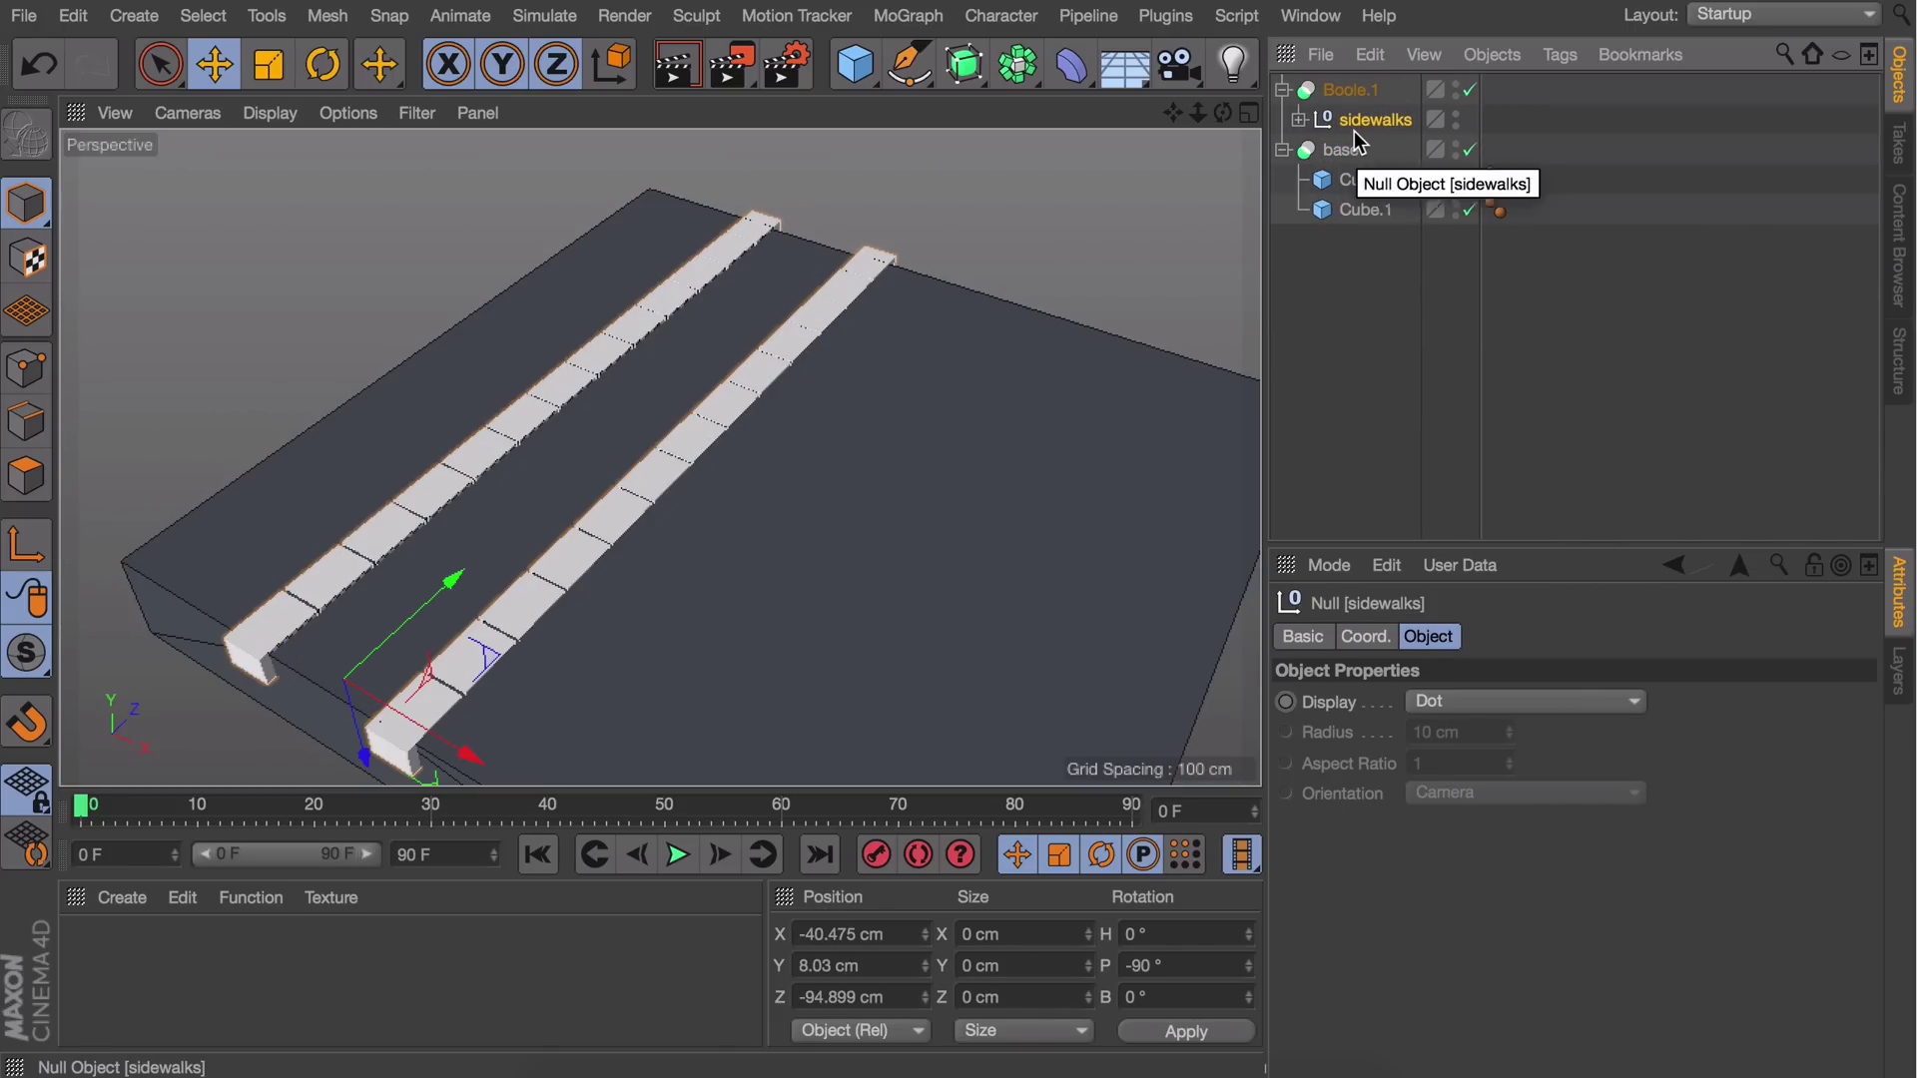
{"action": "left_click", "coordinate": [1368, 212]}
{"action": "left_click", "coordinate": [1360, 182]}
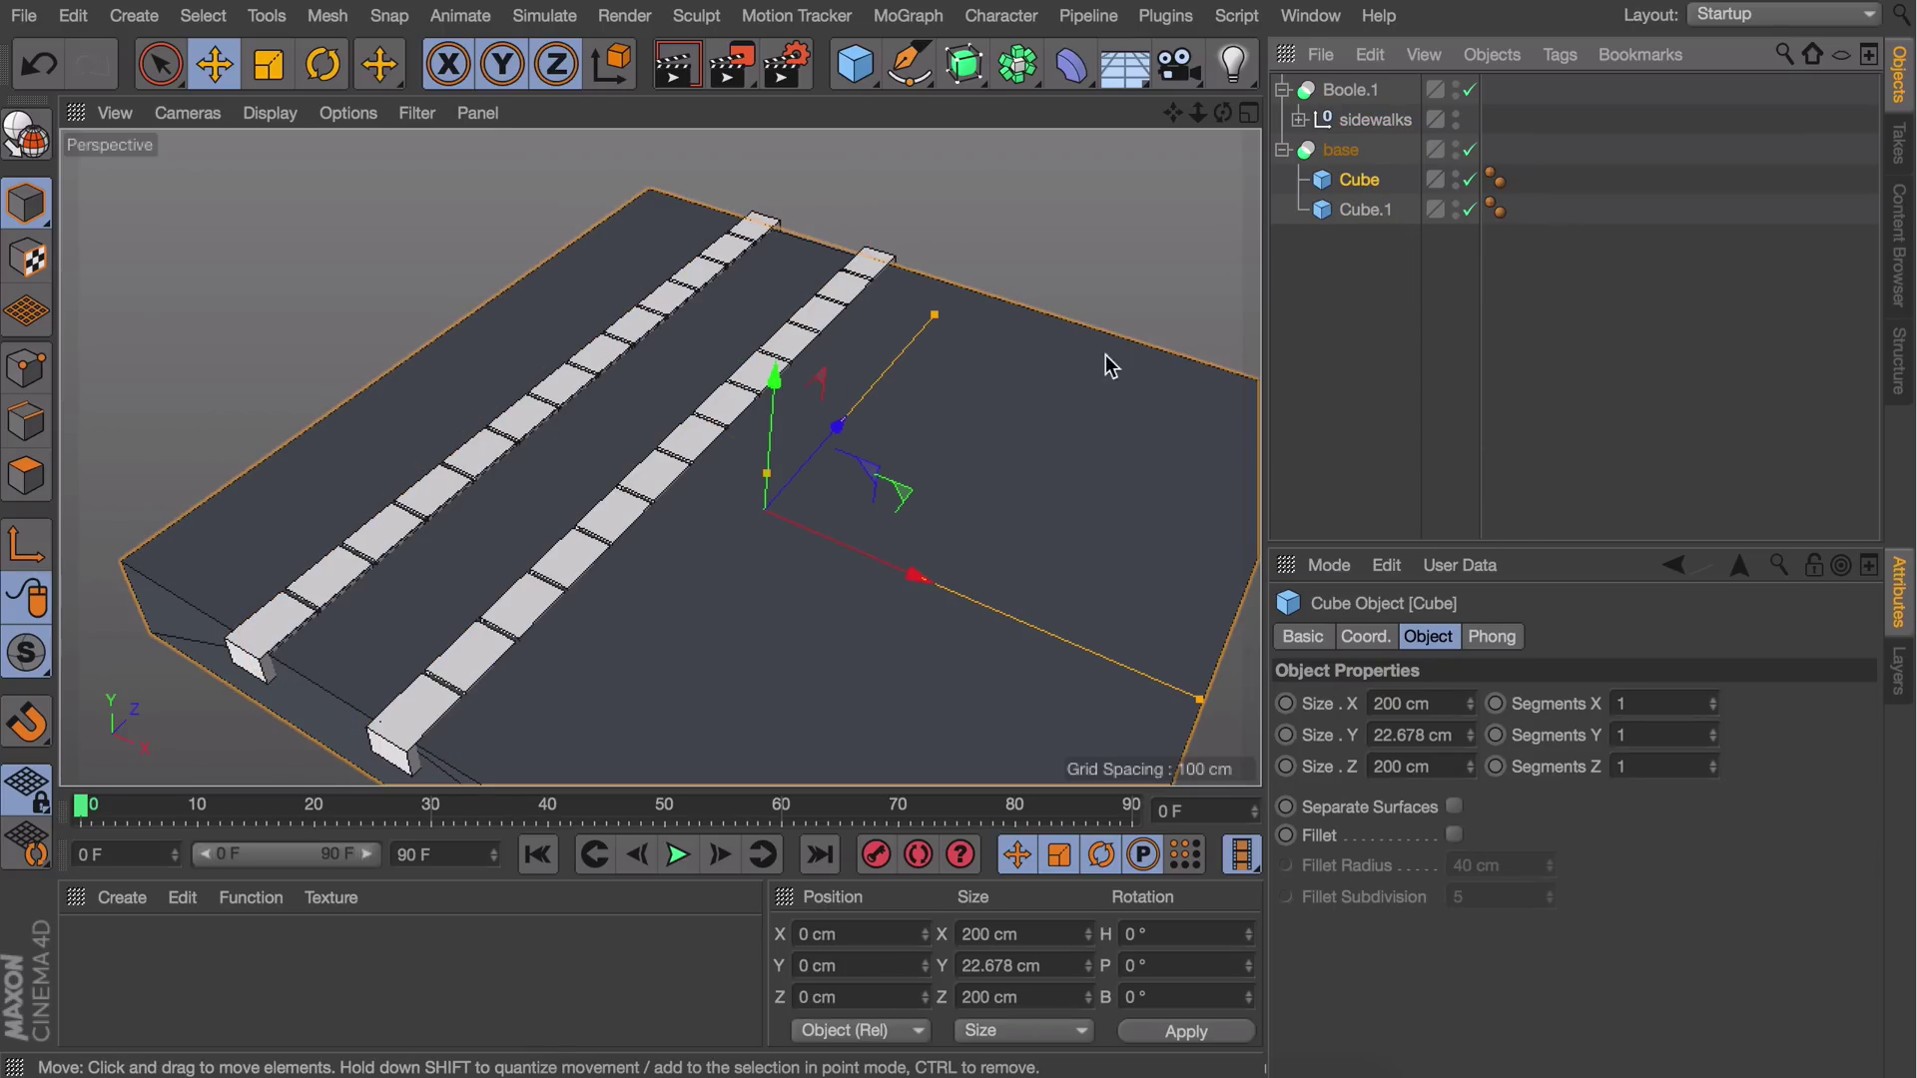
{"action": "left_click_drag", "start_coordinate": [1360, 181], "coordinate": [1353, 91], "text": "ctrl"}
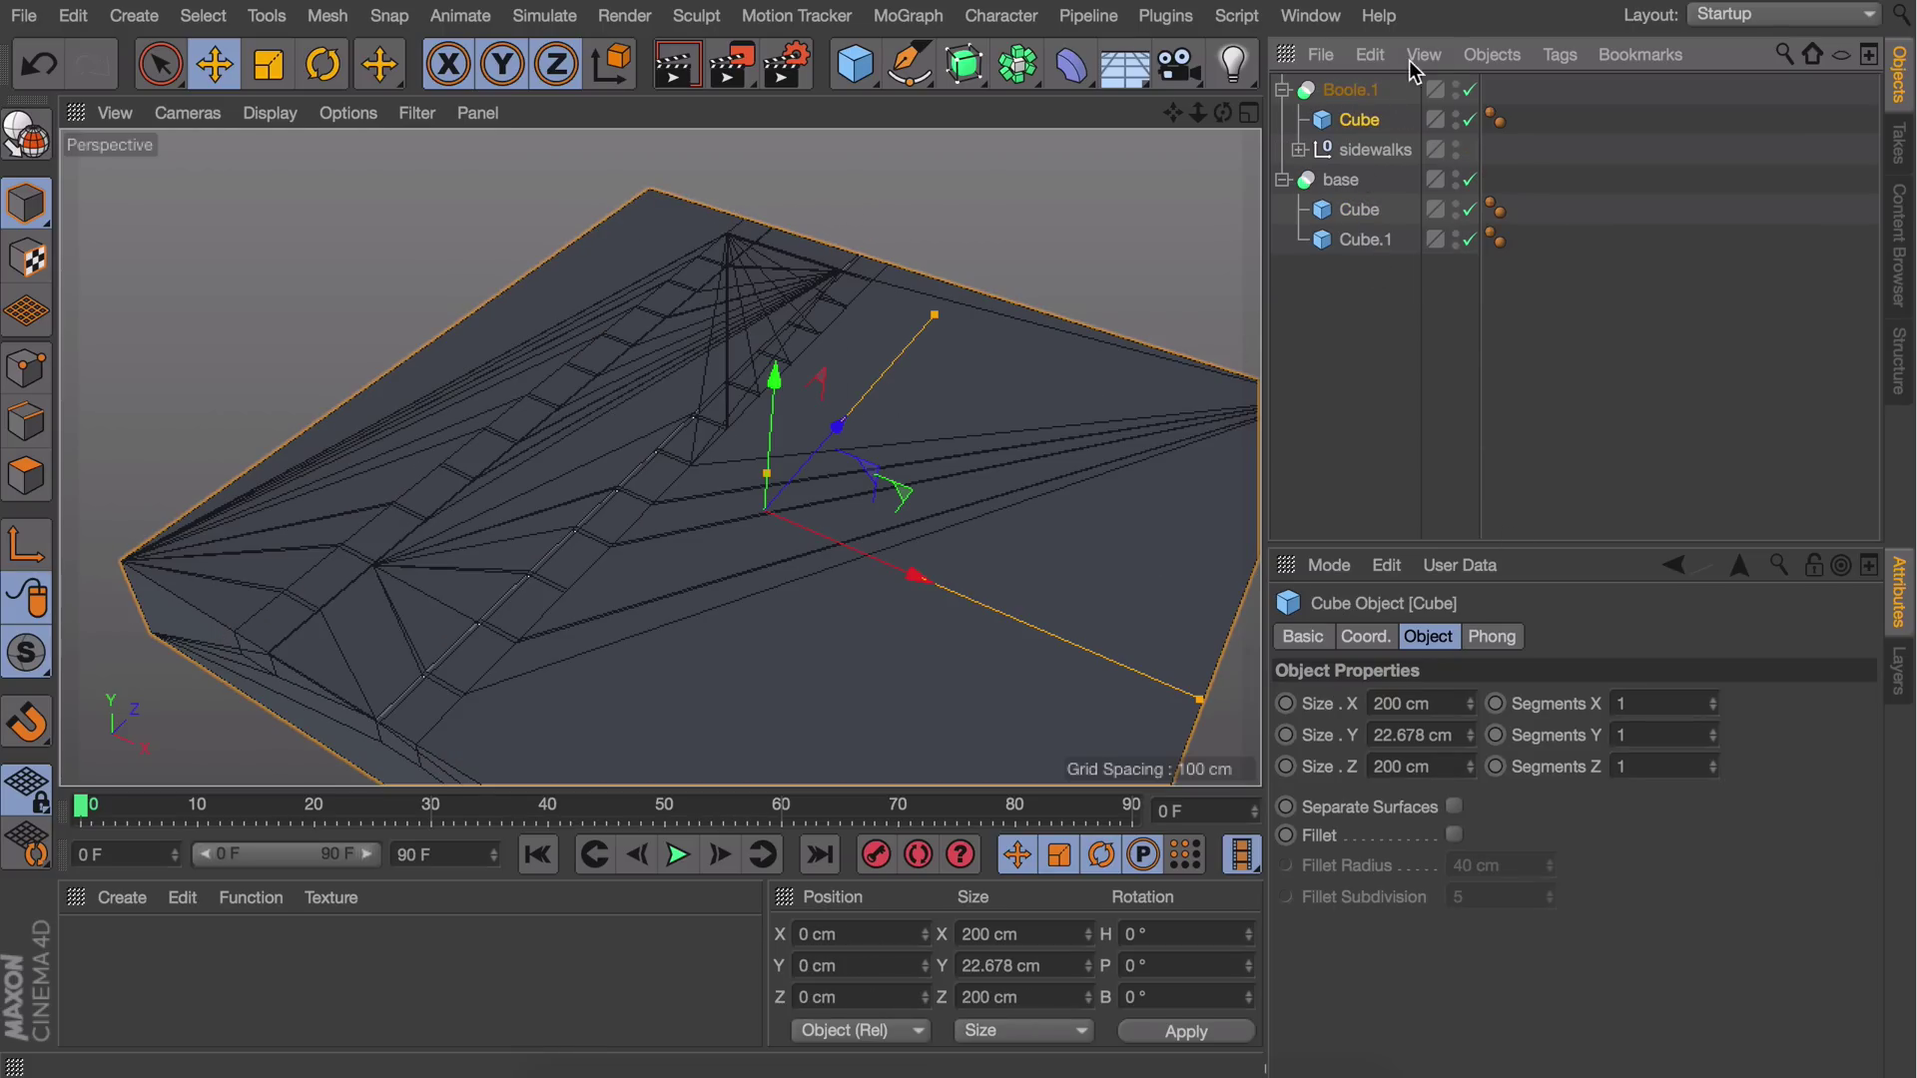
Set the second Boole's Boolean Type to A intersect B
{"action": "left_click", "coordinate": [1350, 90]}
{"action": "left_click", "coordinate": [1622, 701]}
{"action": "left_click", "coordinate": [1620, 703]}
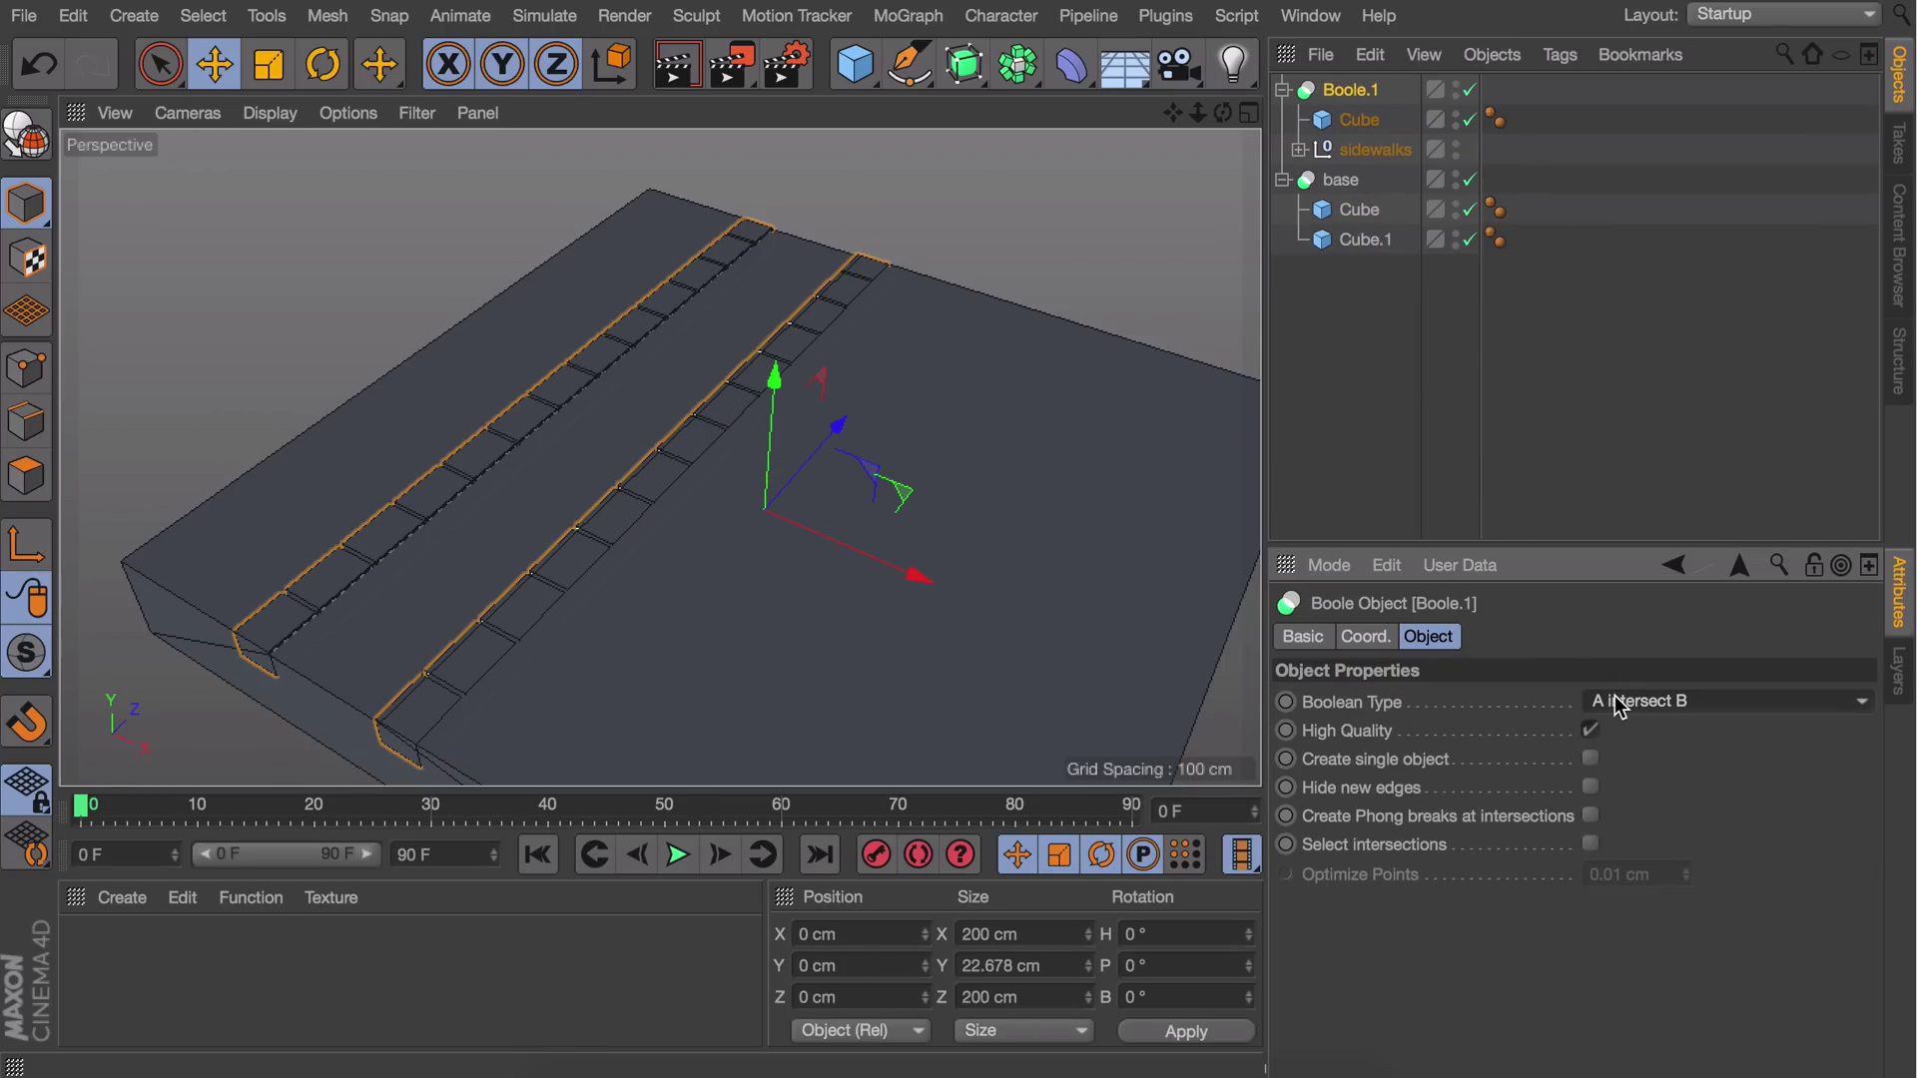
Try A subtract B as the sidewalks Boole's Boolean Type and restore A intersect B
{"action": "left_click_drag", "start_coordinate": [471, 693], "coordinate": [639, 514], "text": "alt"}
{"action": "scroll", "coordinate": [639, 514], "scroll_direction": "up", "scroll_amount": 5}
{"action": "scroll", "coordinate": [1639, 699], "scroll_direction": "down", "scroll_amount": 1}
{"action": "scroll", "coordinate": [1639, 697], "scroll_direction": "down", "scroll_amount": 1}
{"action": "left_click_drag", "start_coordinate": [759, 554], "coordinate": [425, 544], "text": "alt"}
{"action": "scroll", "coordinate": [1699, 703], "scroll_direction": "down", "scroll_amount": 5}
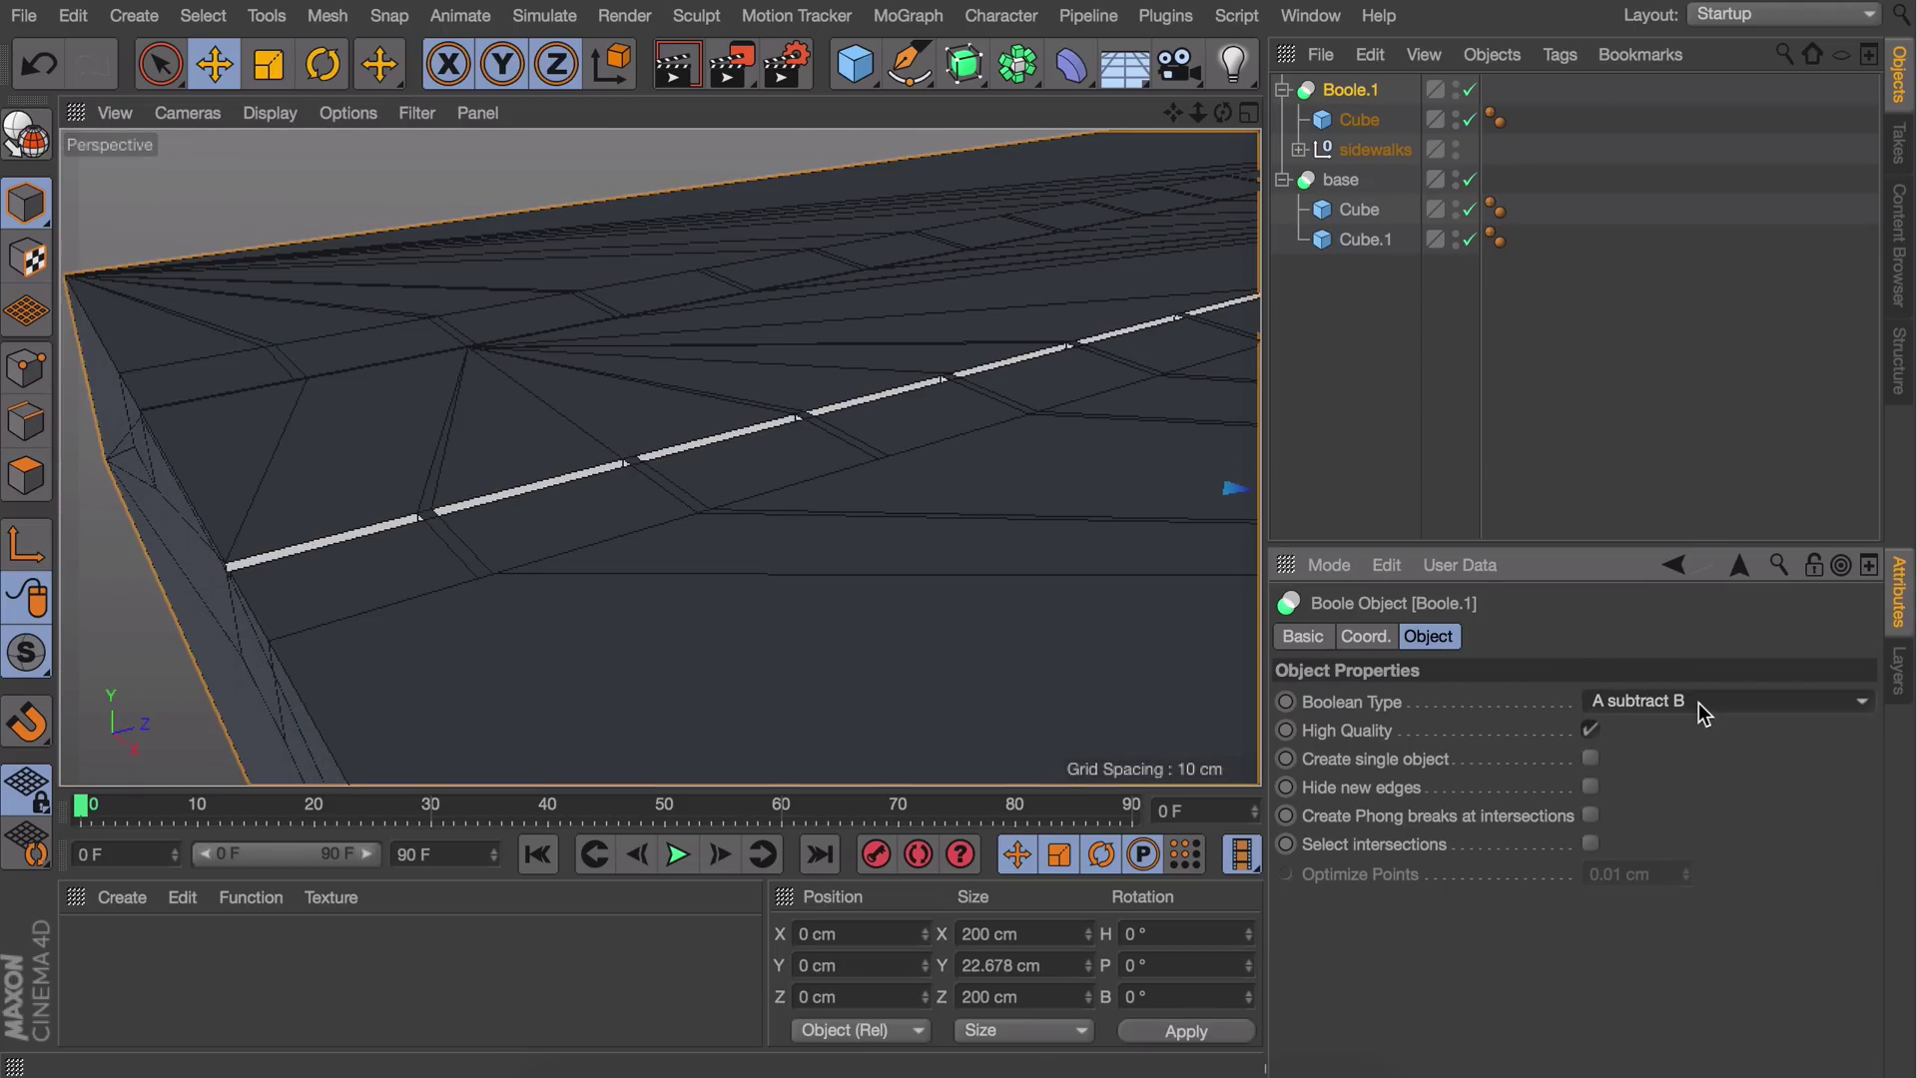
{"action": "left_click", "coordinate": [1359, 119]}
{"action": "scroll", "coordinate": [659, 530], "scroll_direction": "down", "scroll_amount": 5}
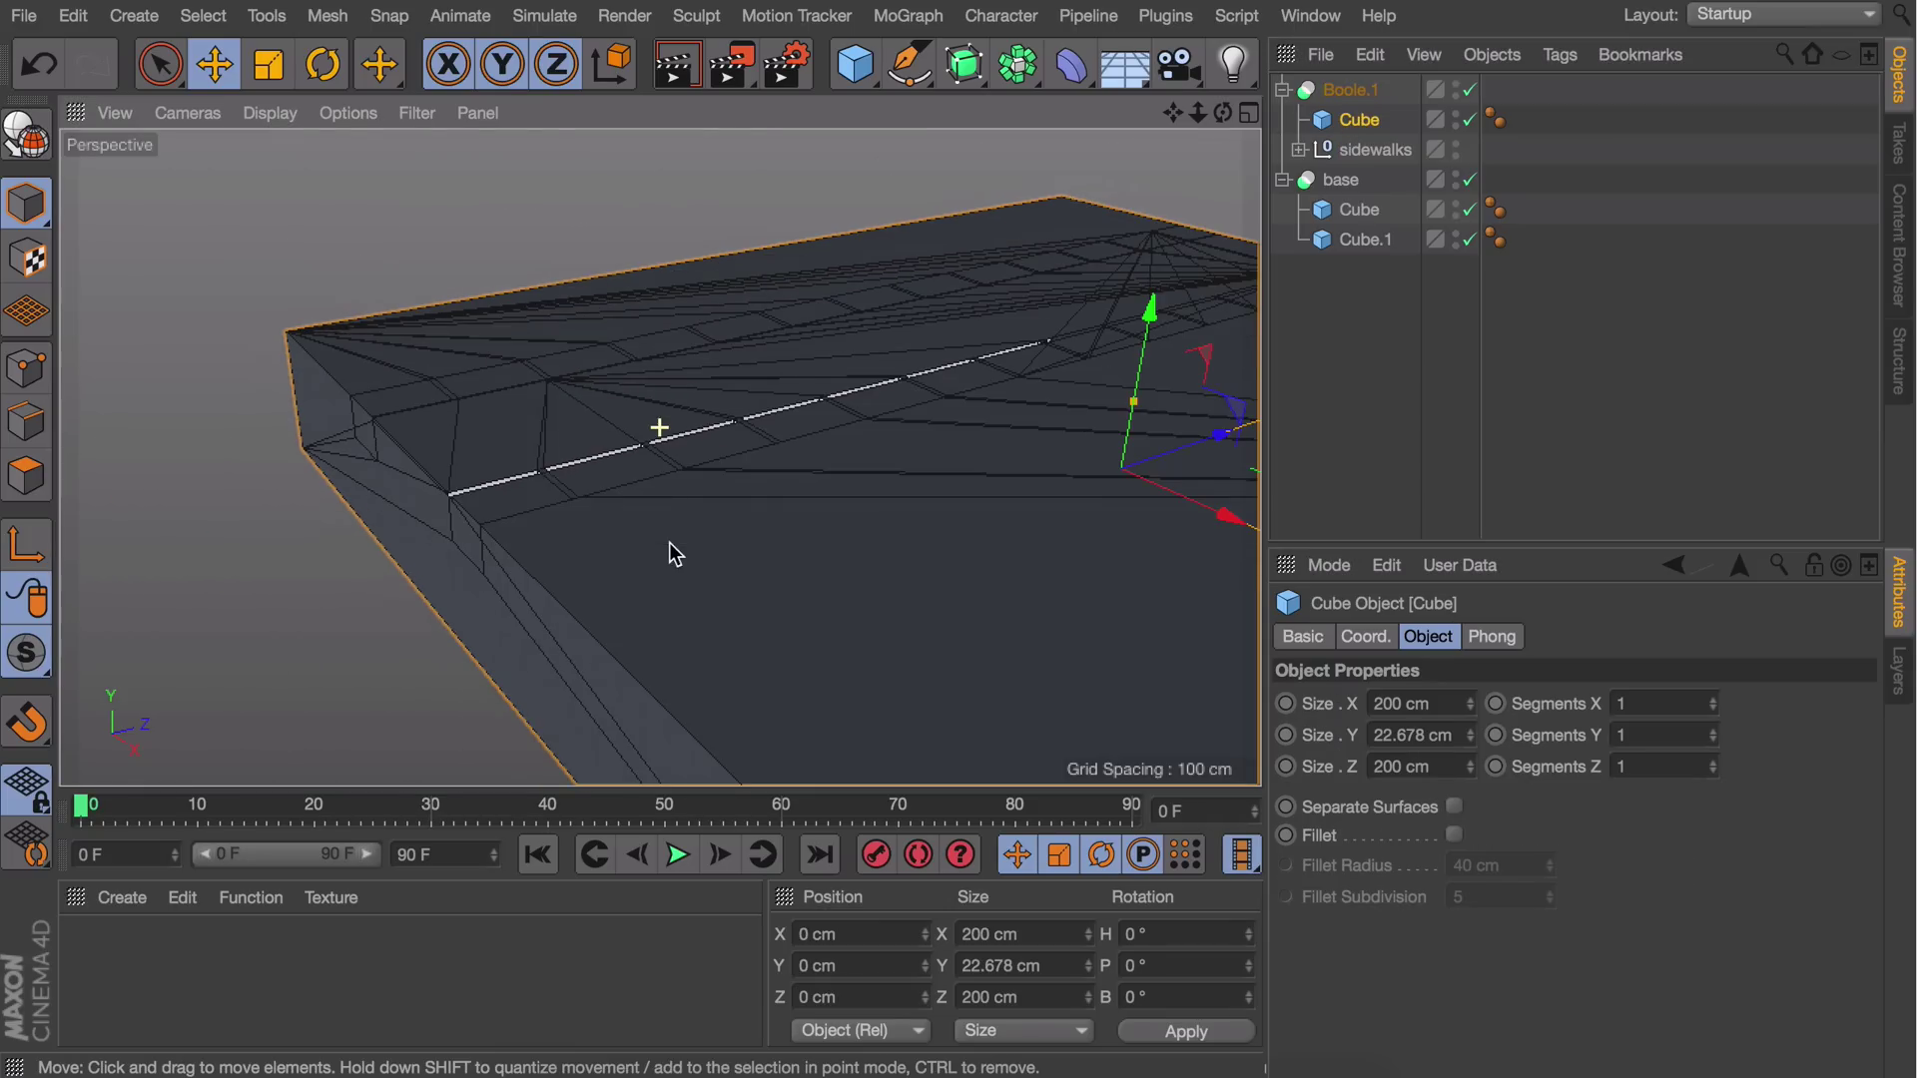
{"action": "middle_click_drag", "start_coordinate": [919, 440], "coordinate": [699, 503], "text": "alt"}
{"action": "mouse_move", "coordinate": [959, 368]}
{"action": "left_mouse_down"}
{"action": "mouse_move", "coordinate": [959, 337]}
{"action": "mouse_move", "coordinate": [959, 380]}
{"action": "left_mouse_up"}
{"action": "left_click", "coordinate": [1350, 89]}
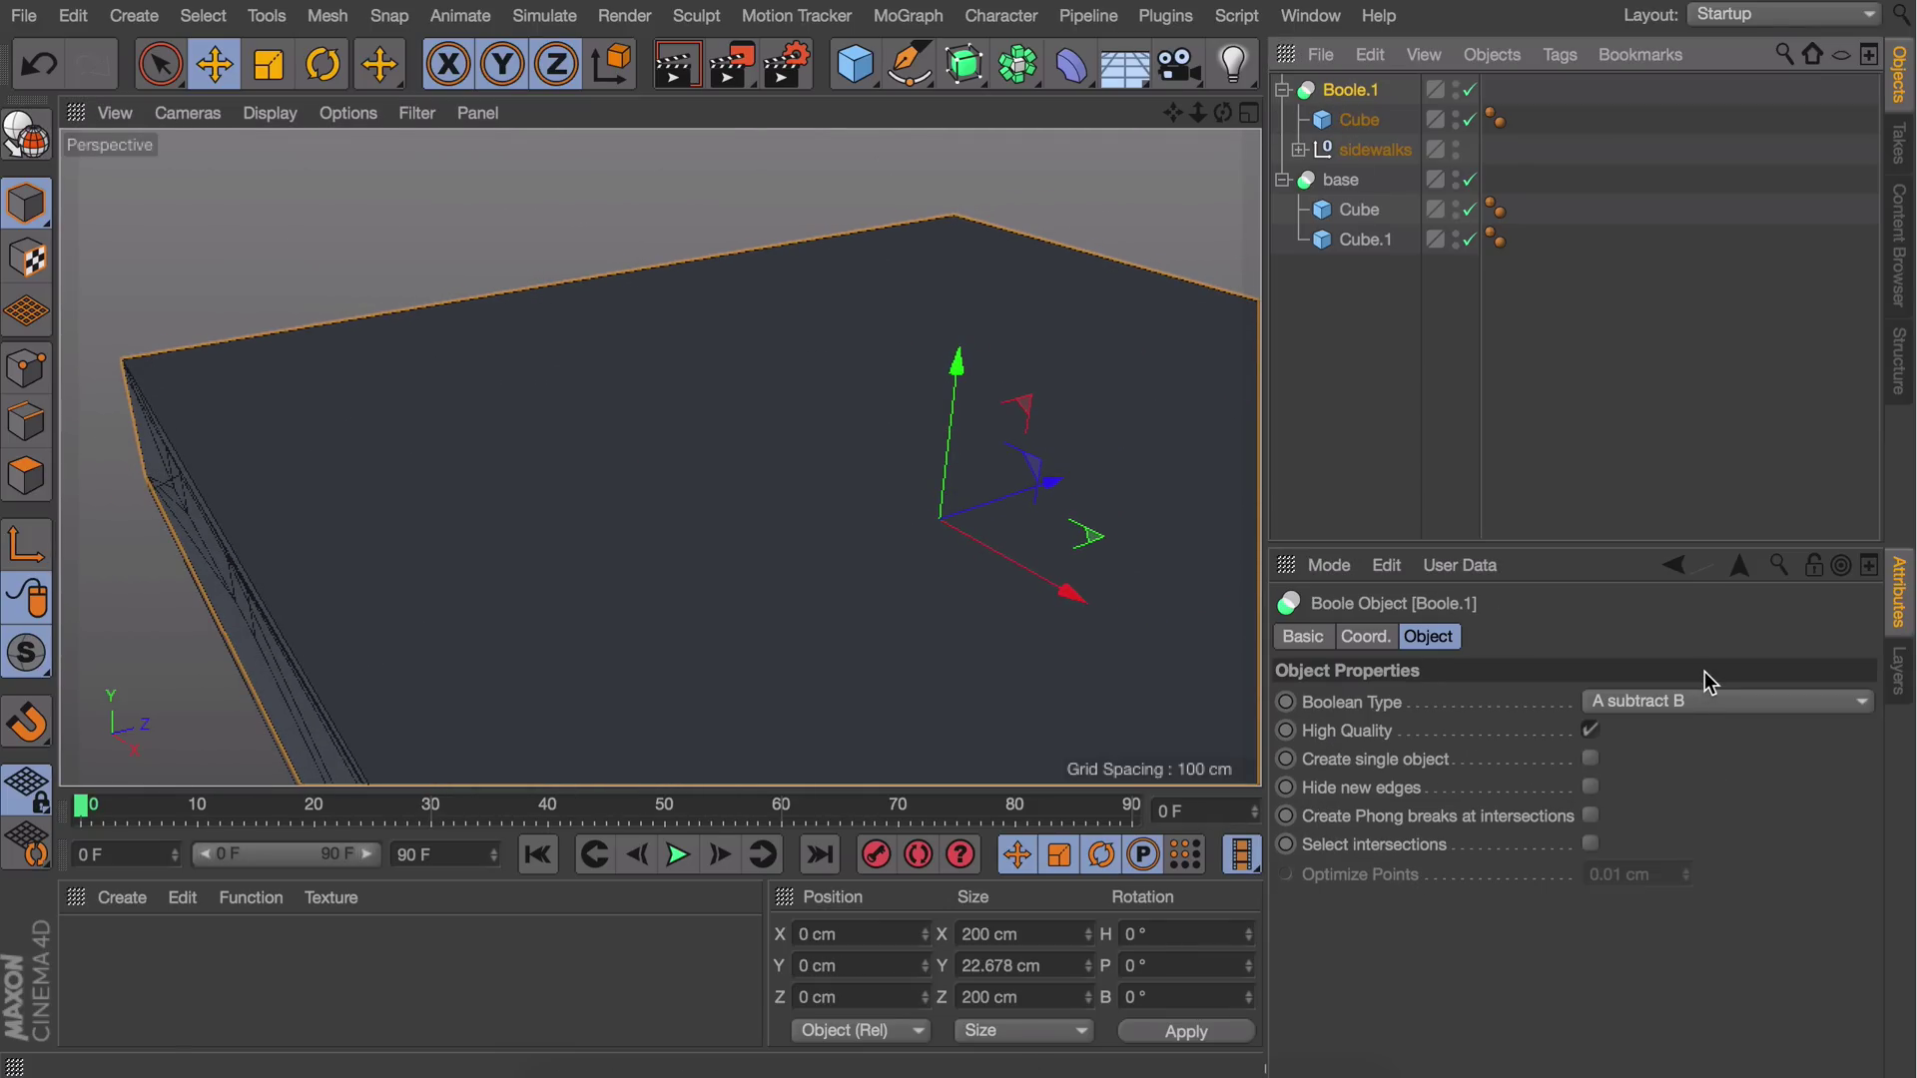
{"action": "scroll", "coordinate": [1696, 699], "scroll_direction": "down", "scroll_amount": 1}
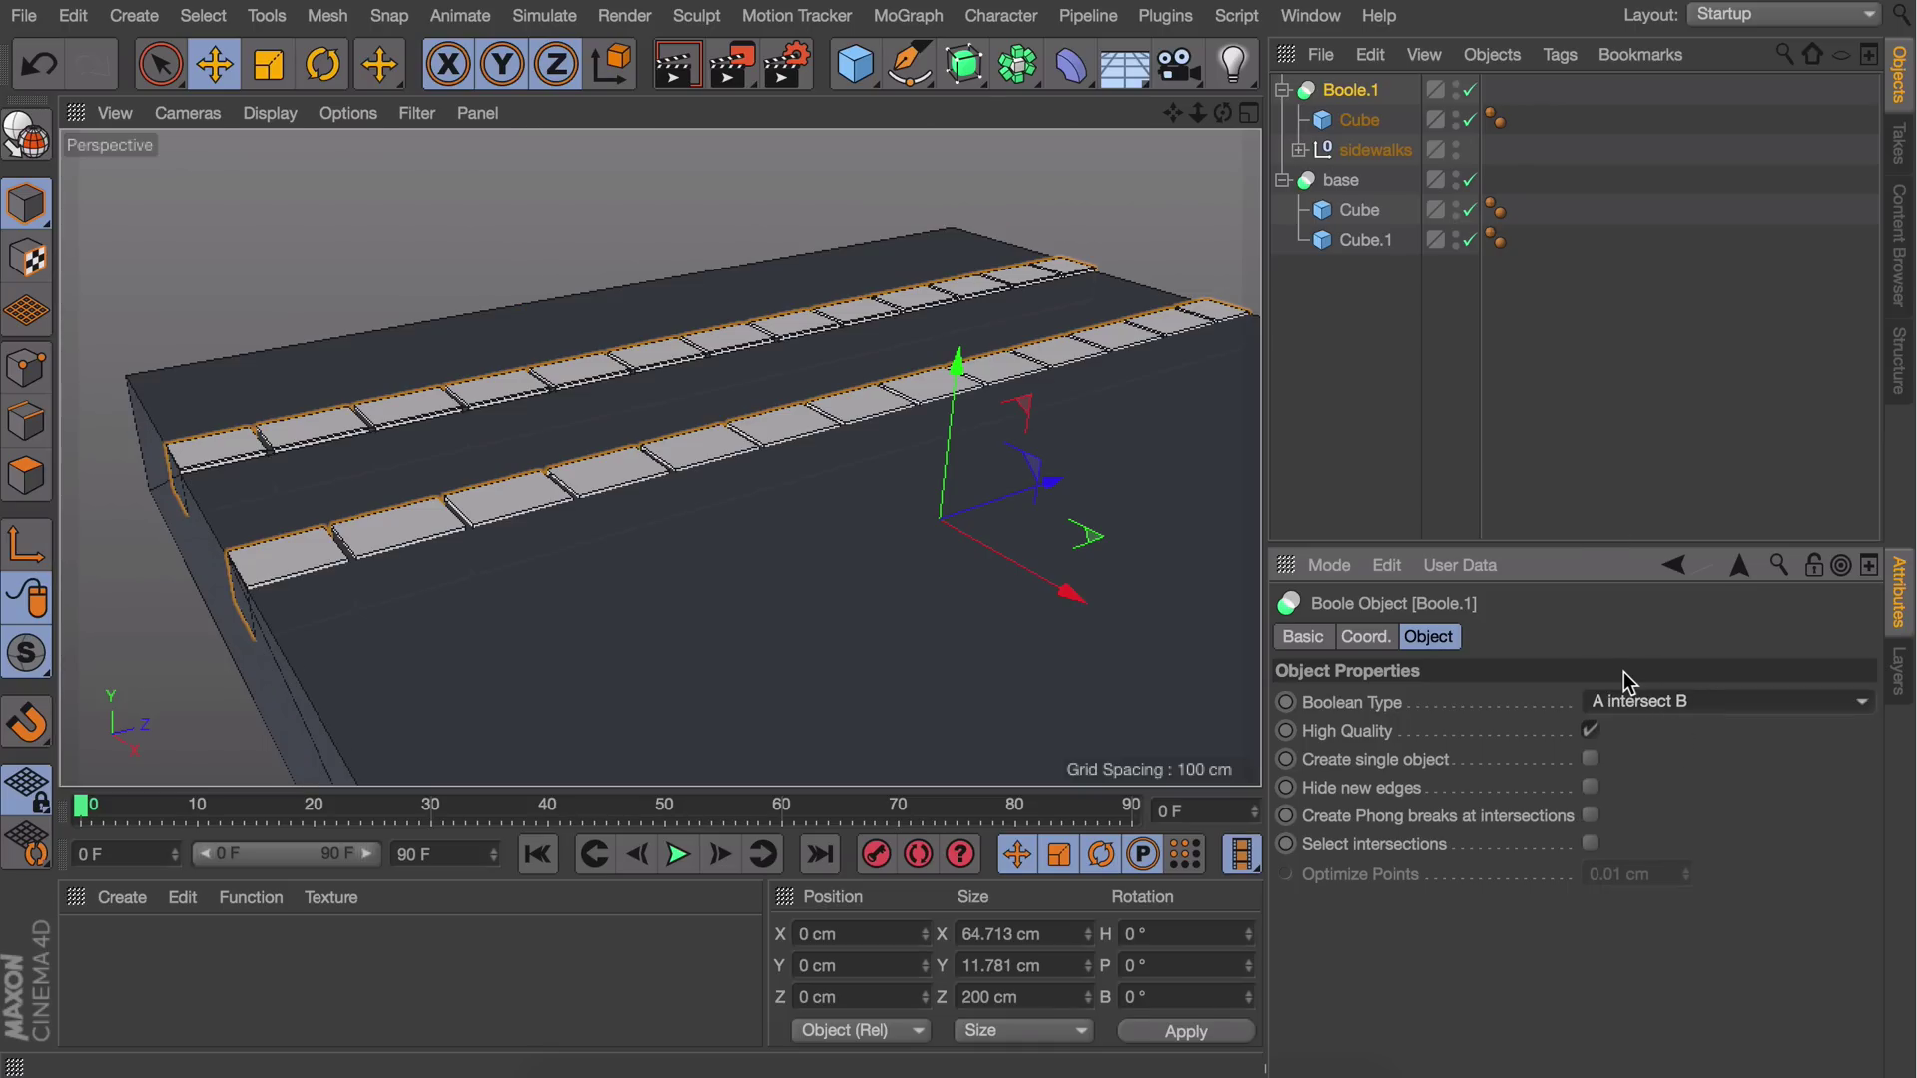
{"action": "left_click", "coordinate": [1424, 391]}
In the top view, start a Bezier Pen spline on the slab's far edge beside the sidewalk, at about X -73 cm, Z 99 cm
{"action": "left_click_drag", "start_coordinate": [817, 437], "coordinate": [752, 601], "text": "alt"}
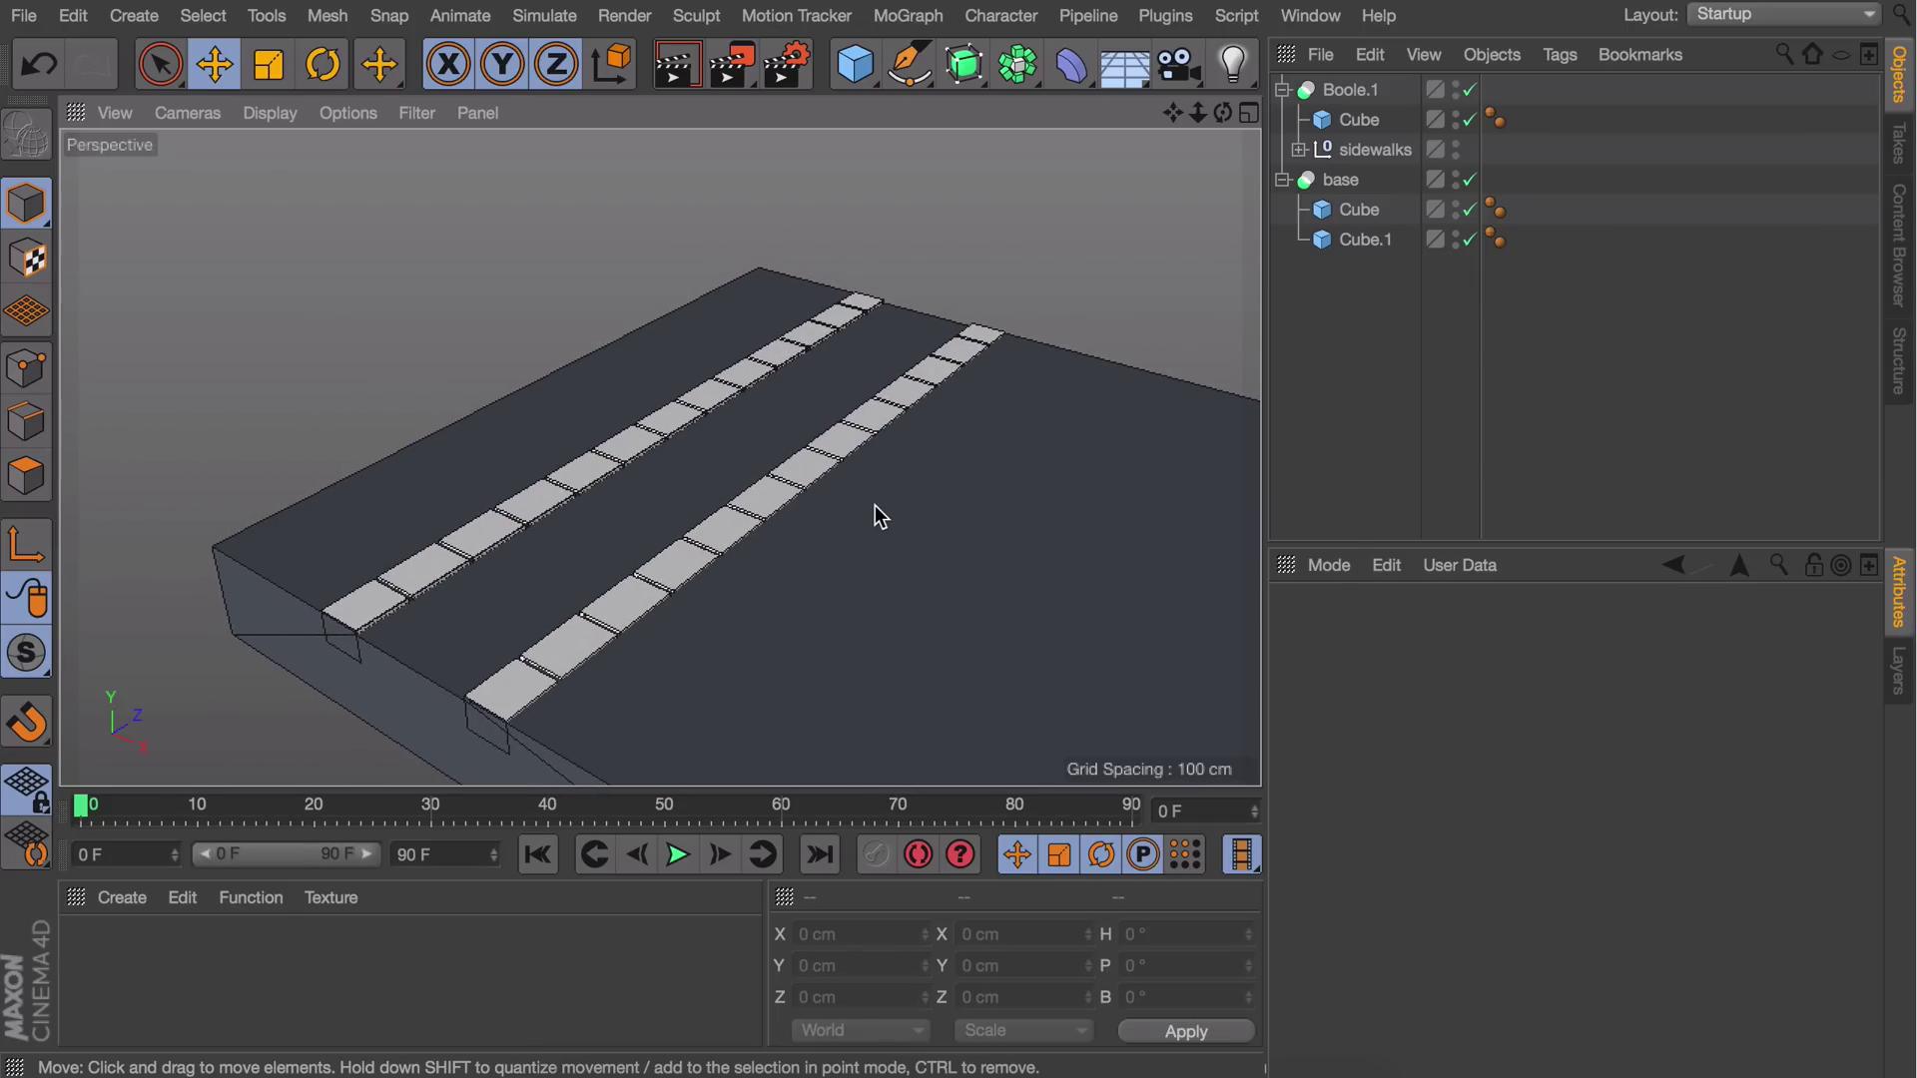
{"action": "right_click_drag", "start_coordinate": [875, 505], "coordinate": [857, 592], "text": "alt"}
{"action": "middle_click_drag", "start_coordinate": [857, 593], "coordinate": [697, 512], "text": "alt"}
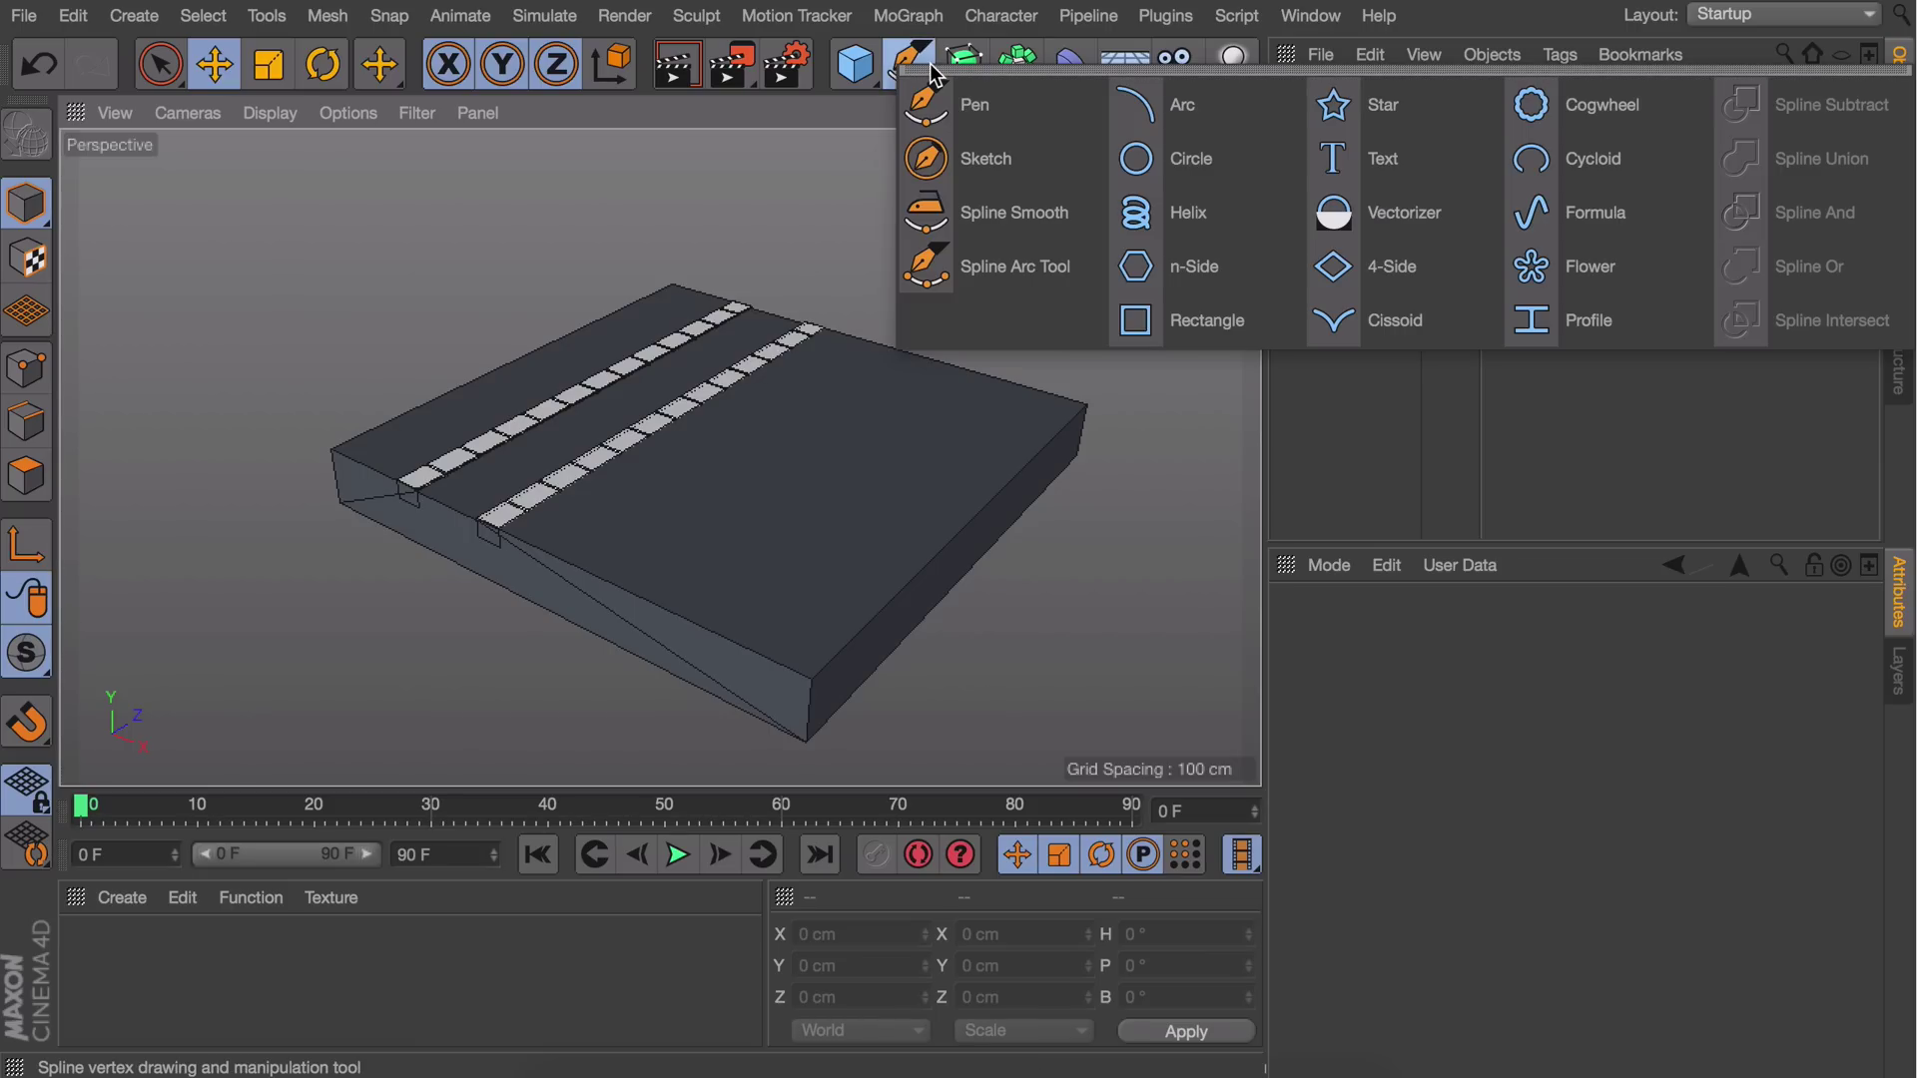
{"action": "left_click", "coordinate": [929, 104]}
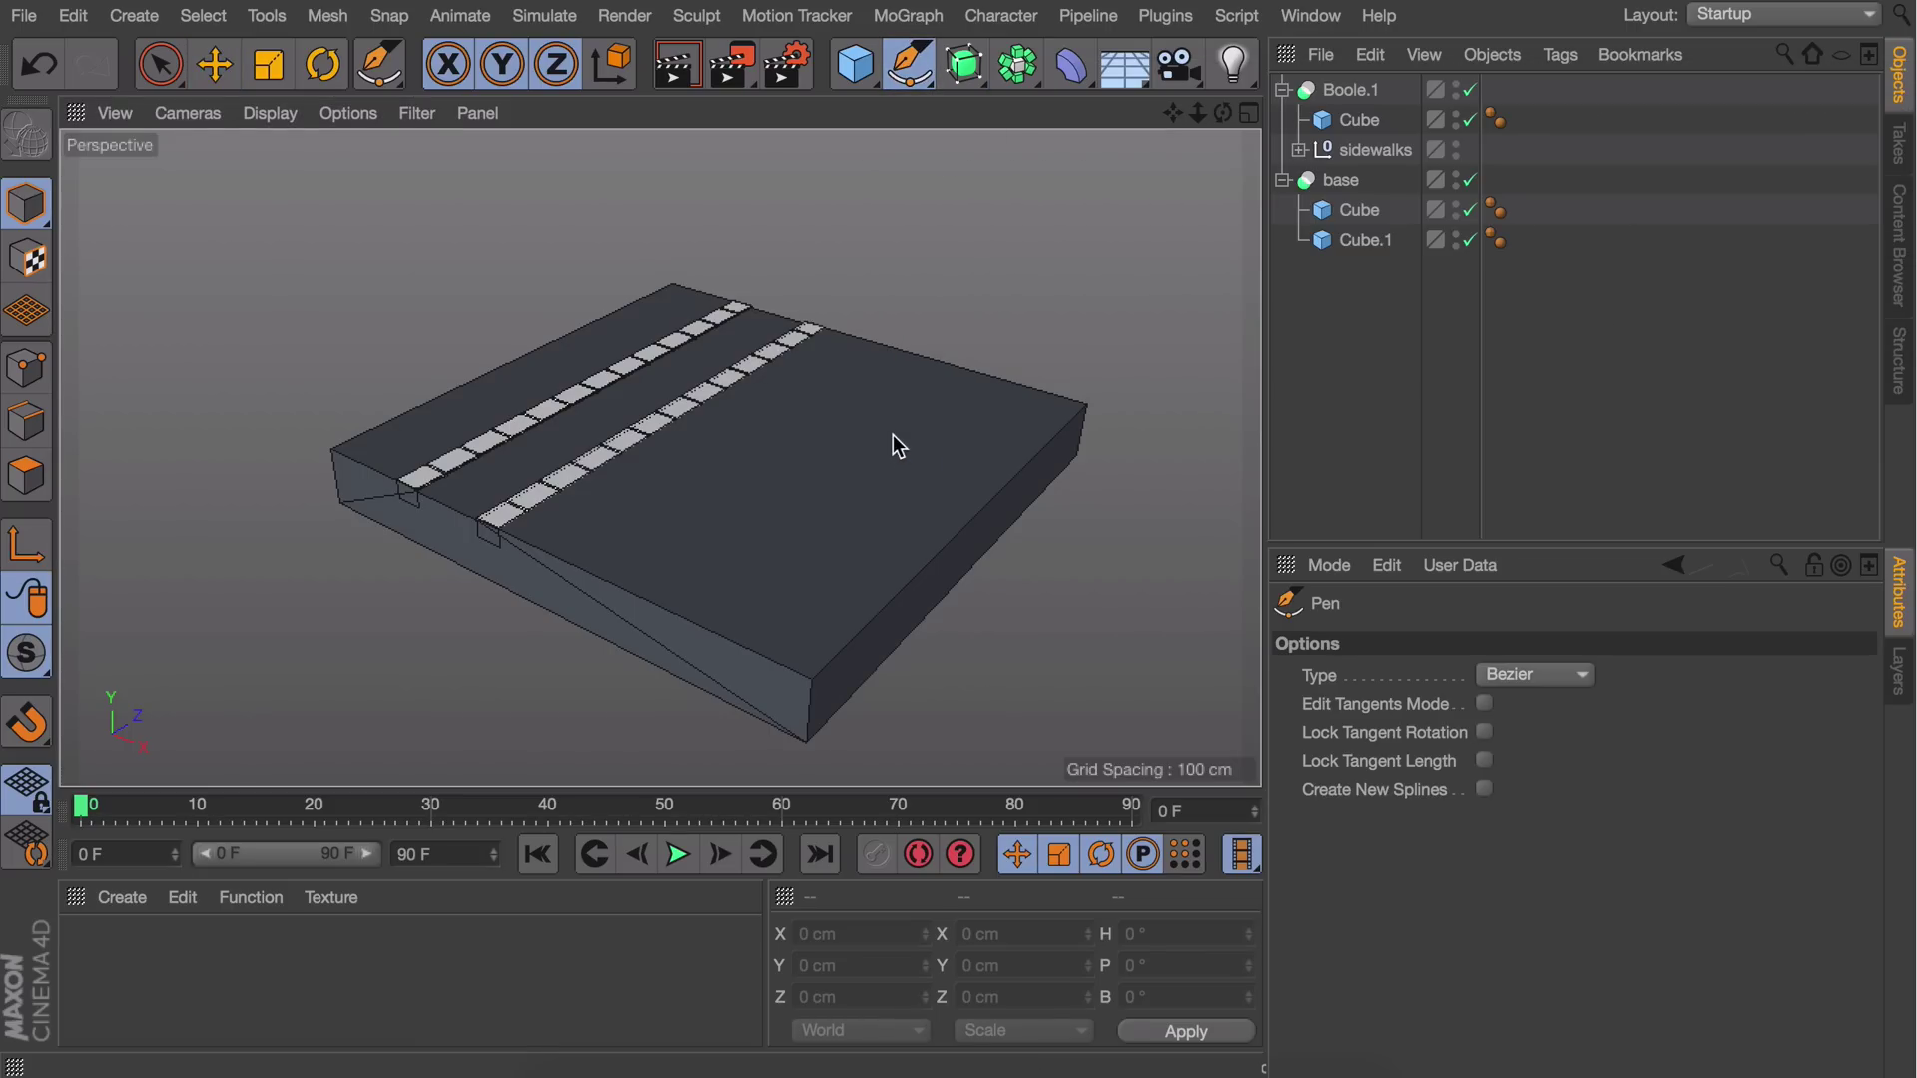
{"action": "middle_click", "coordinate": [893, 434]}
{"action": "middle_click", "coordinate": [899, 311]}
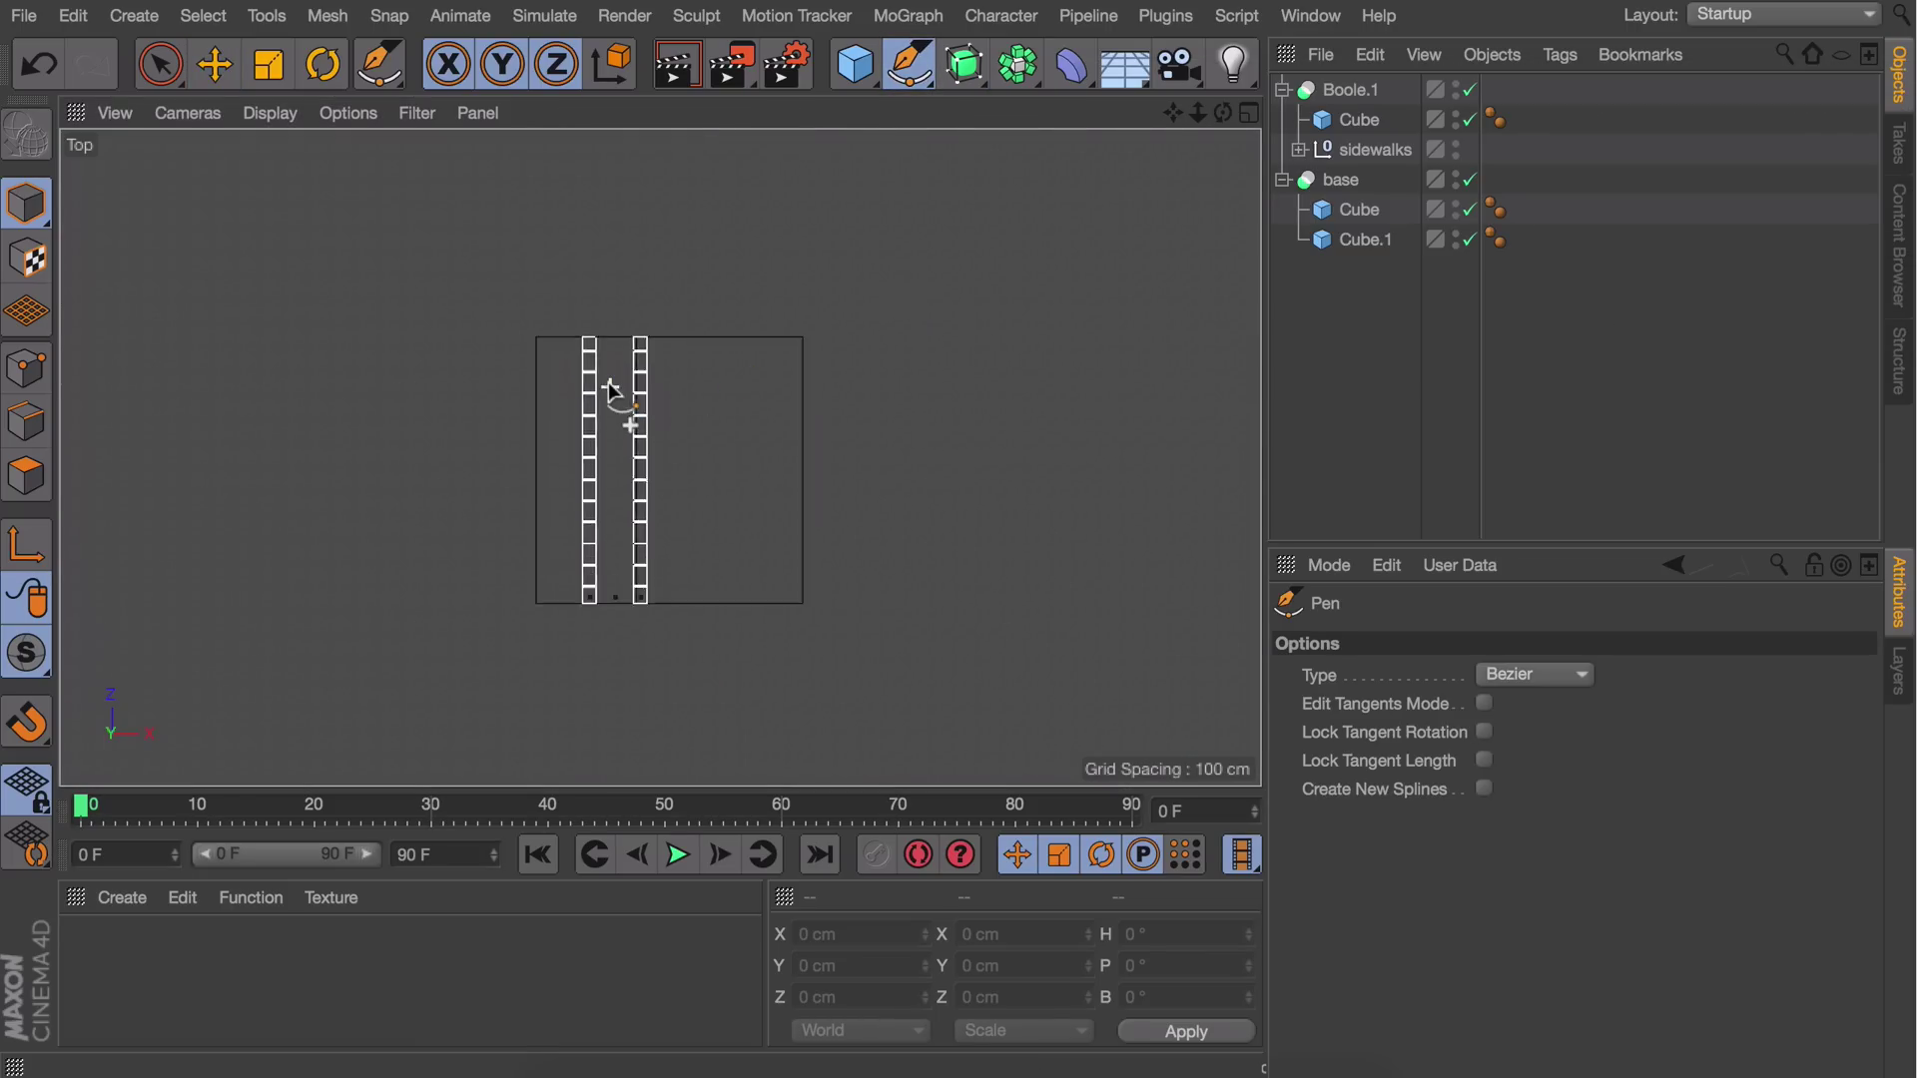
{"action": "scroll", "coordinate": [609, 383], "scroll_direction": "up", "scroll_amount": 3}
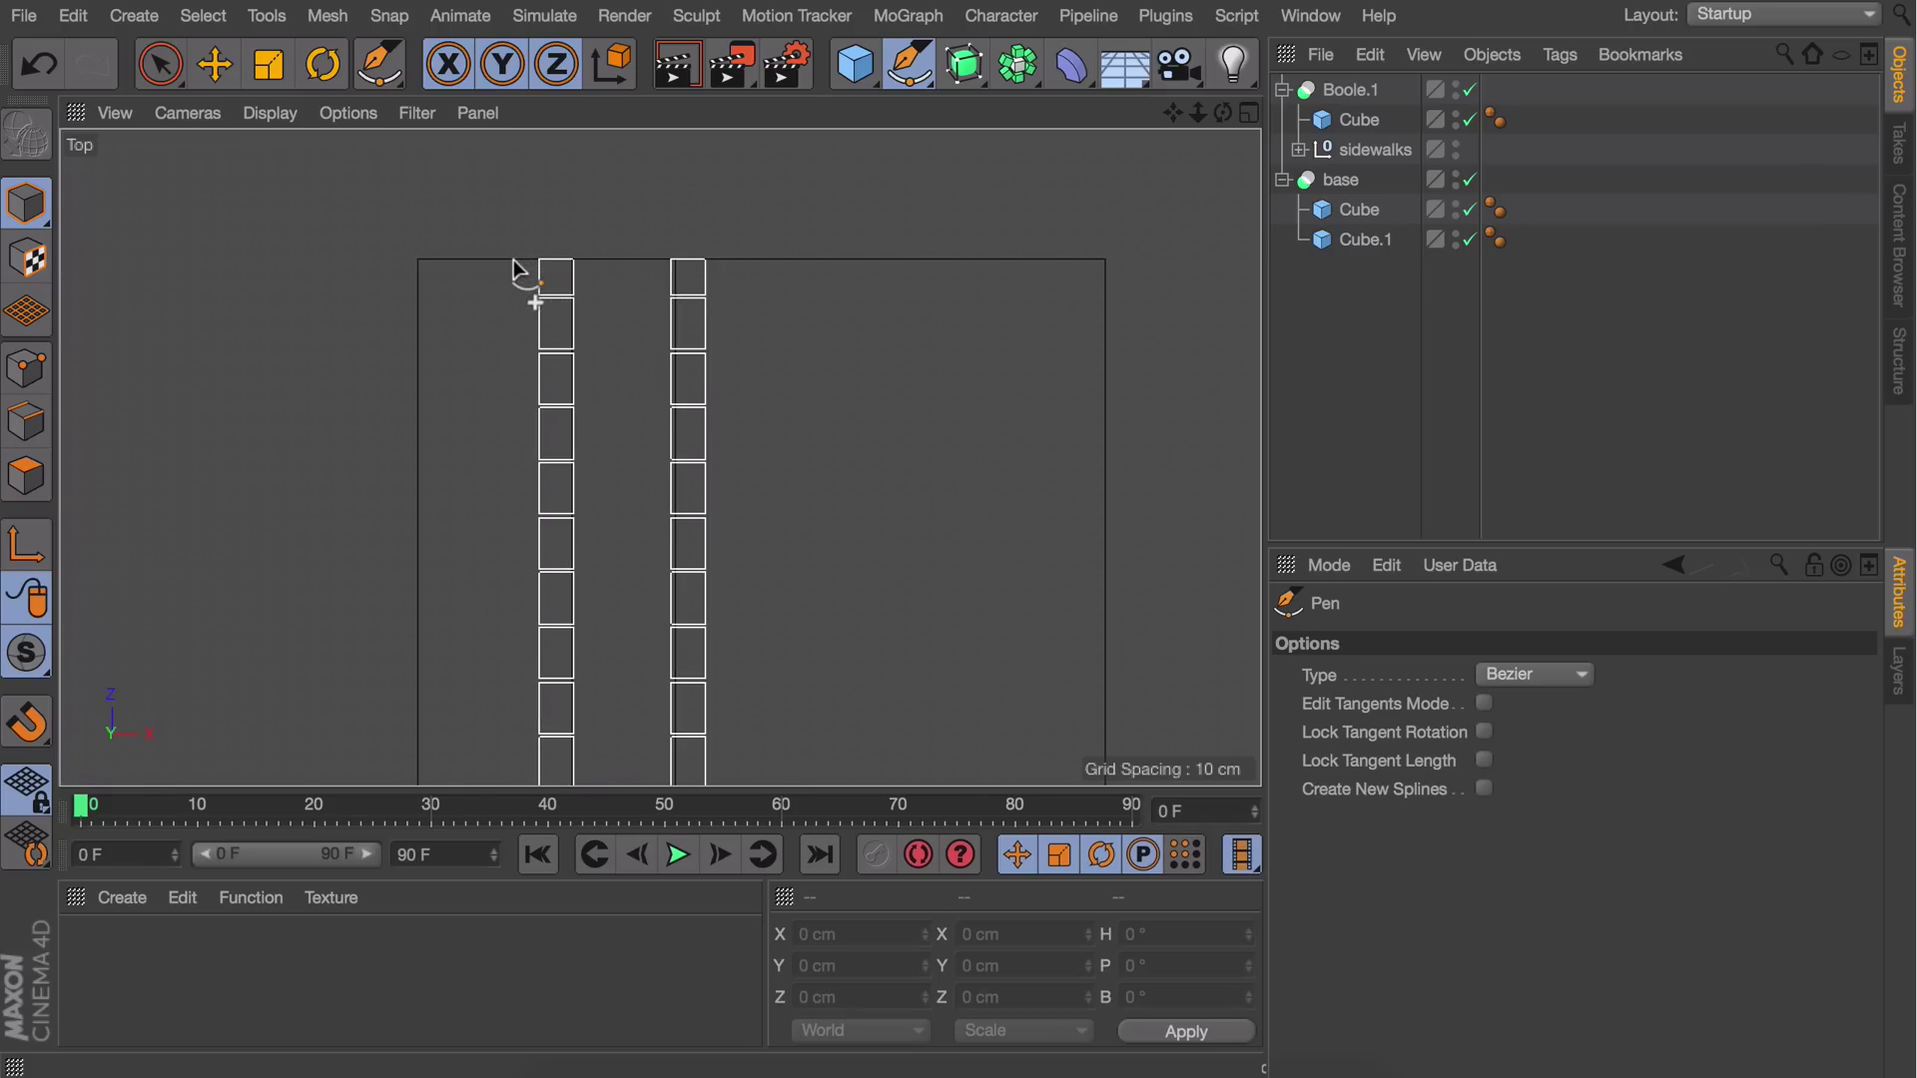
{"action": "left_click", "coordinate": [510, 262]}
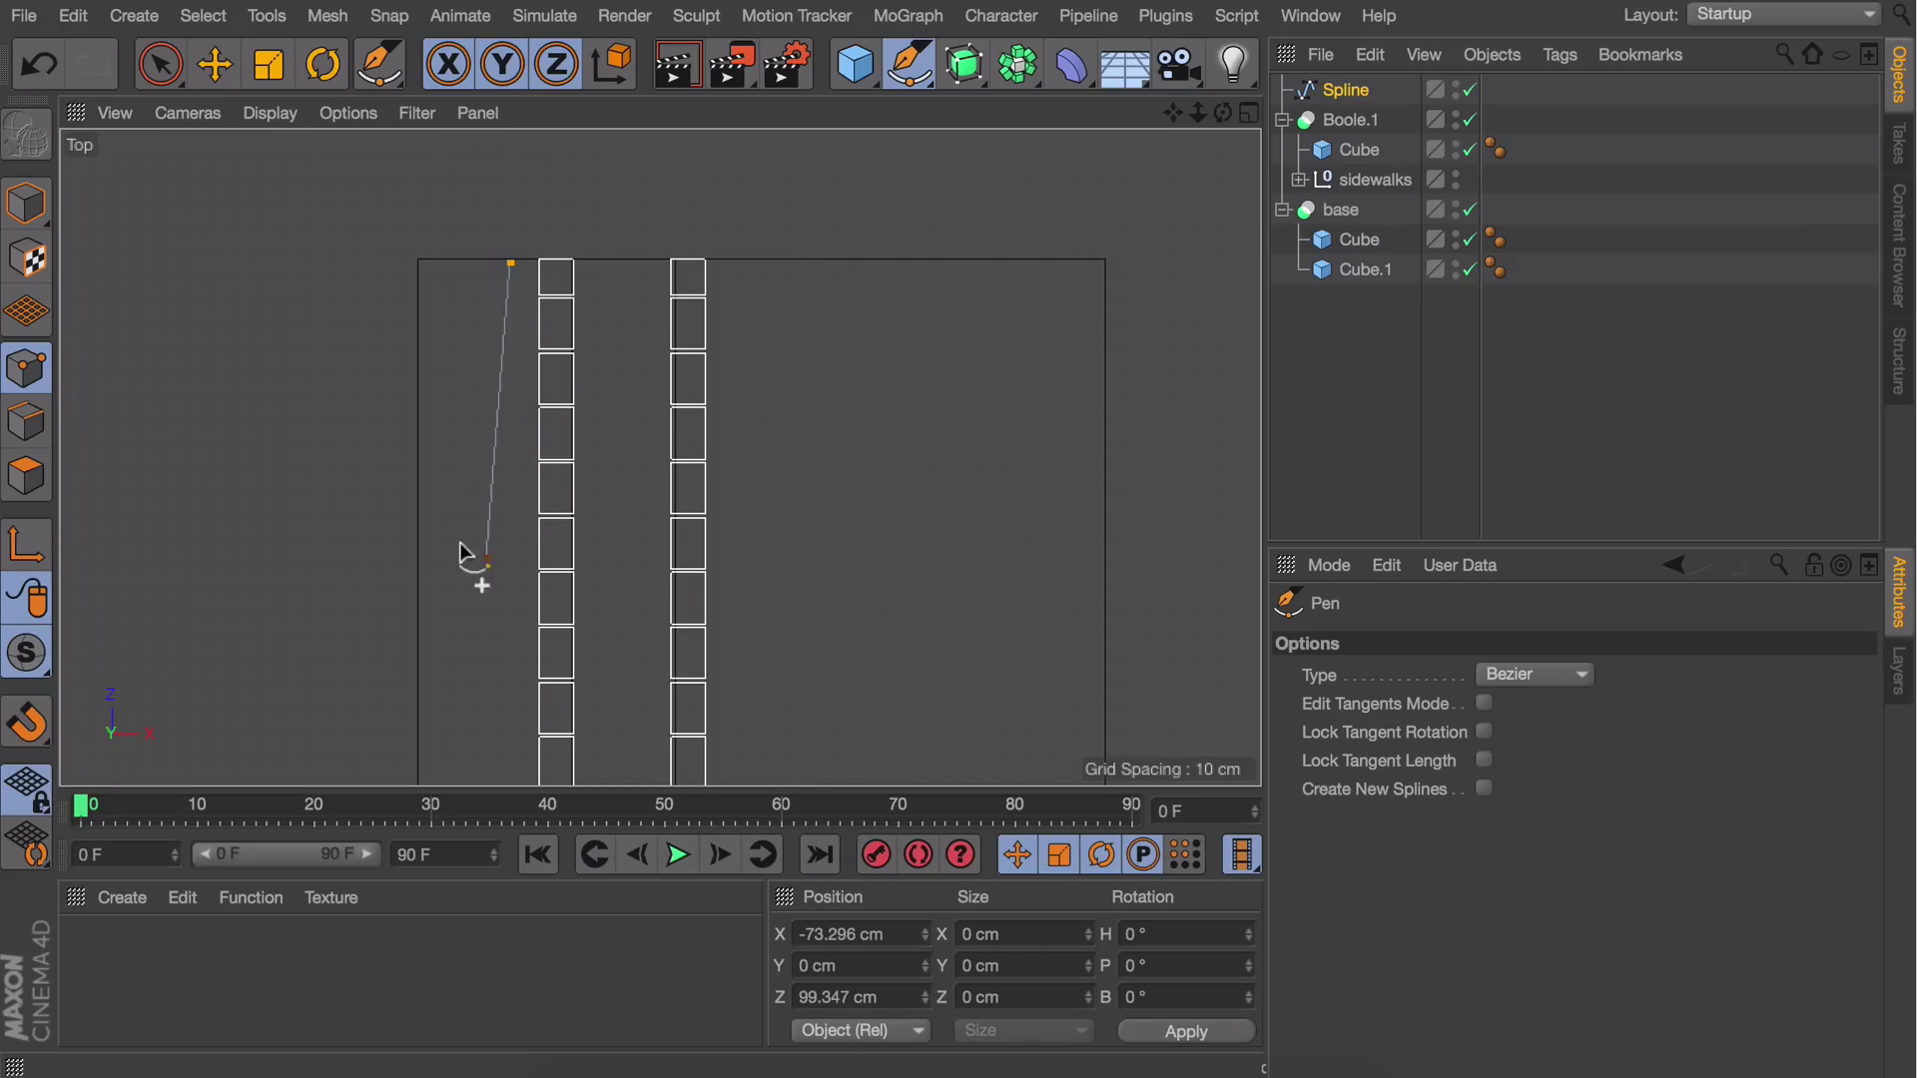
{"action": "left_click", "coordinate": [512, 560]}
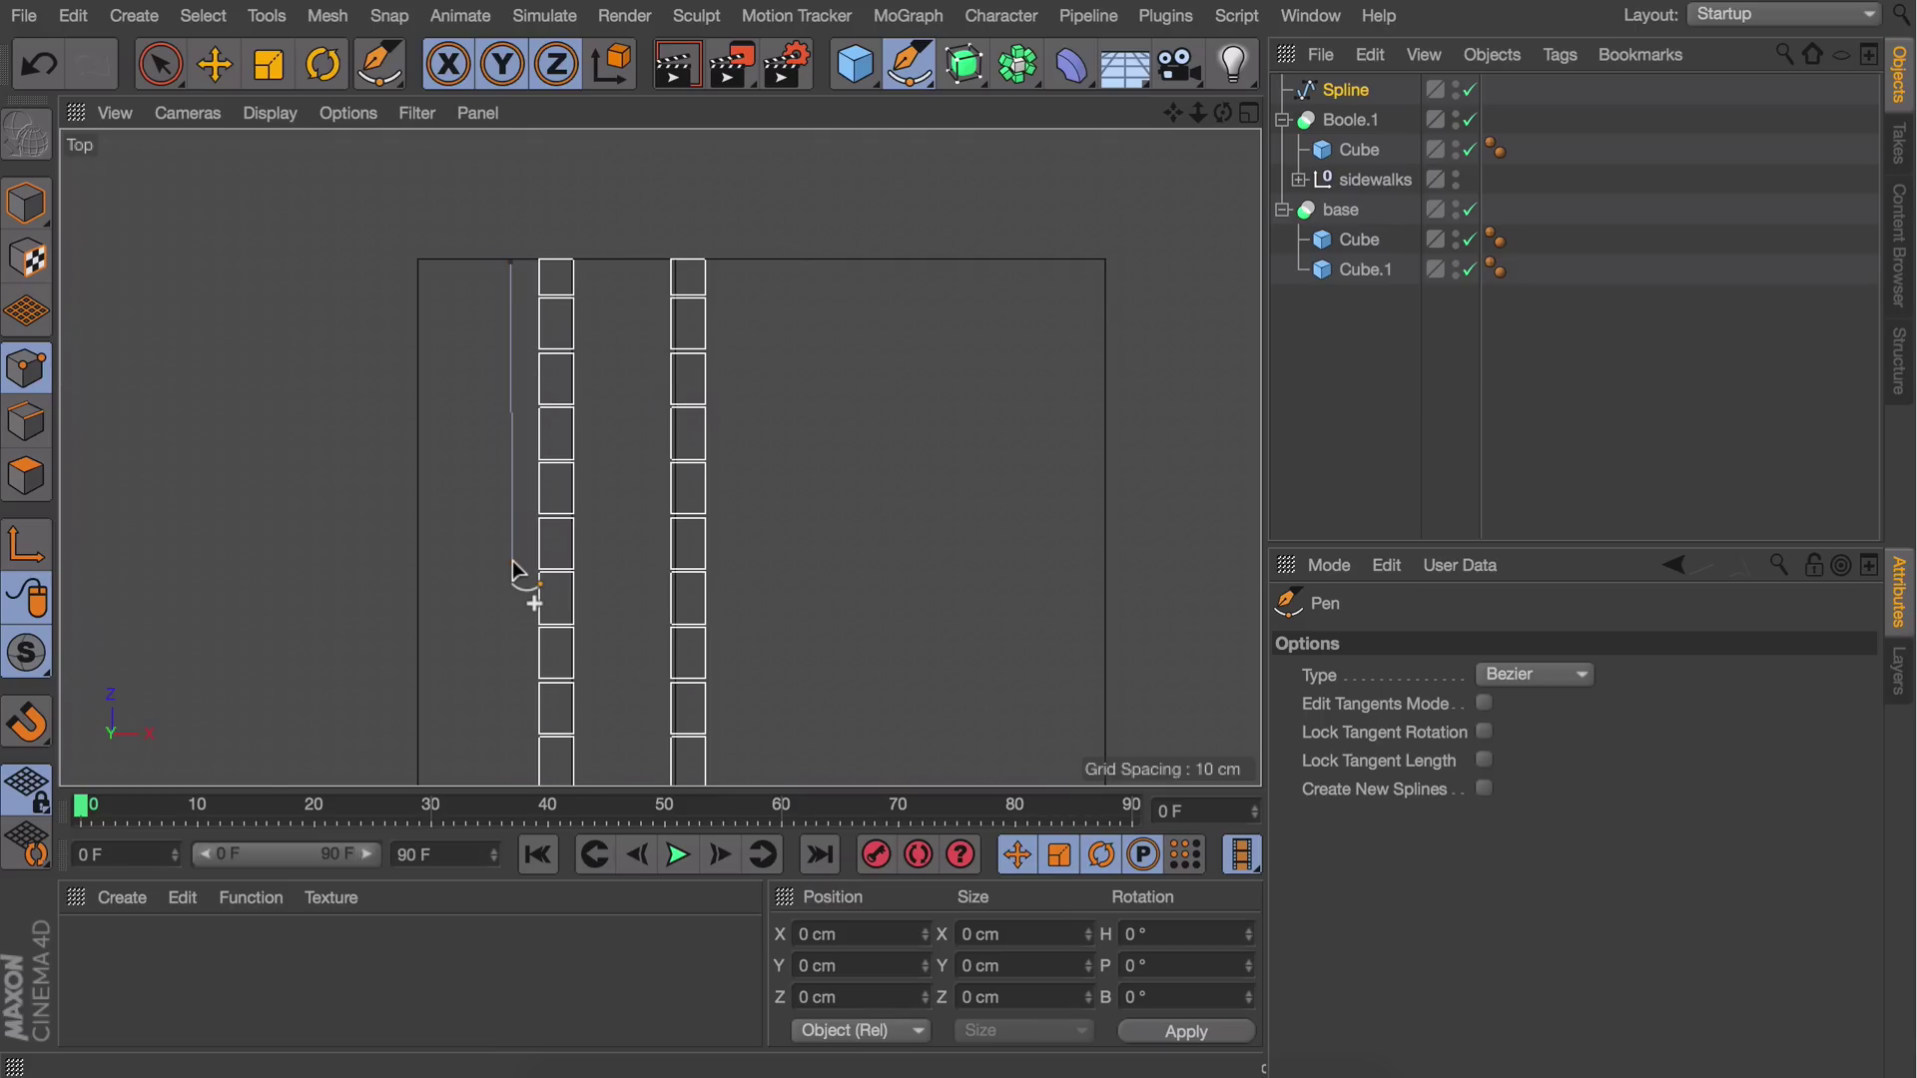
{"action": "key", "text": "e"}
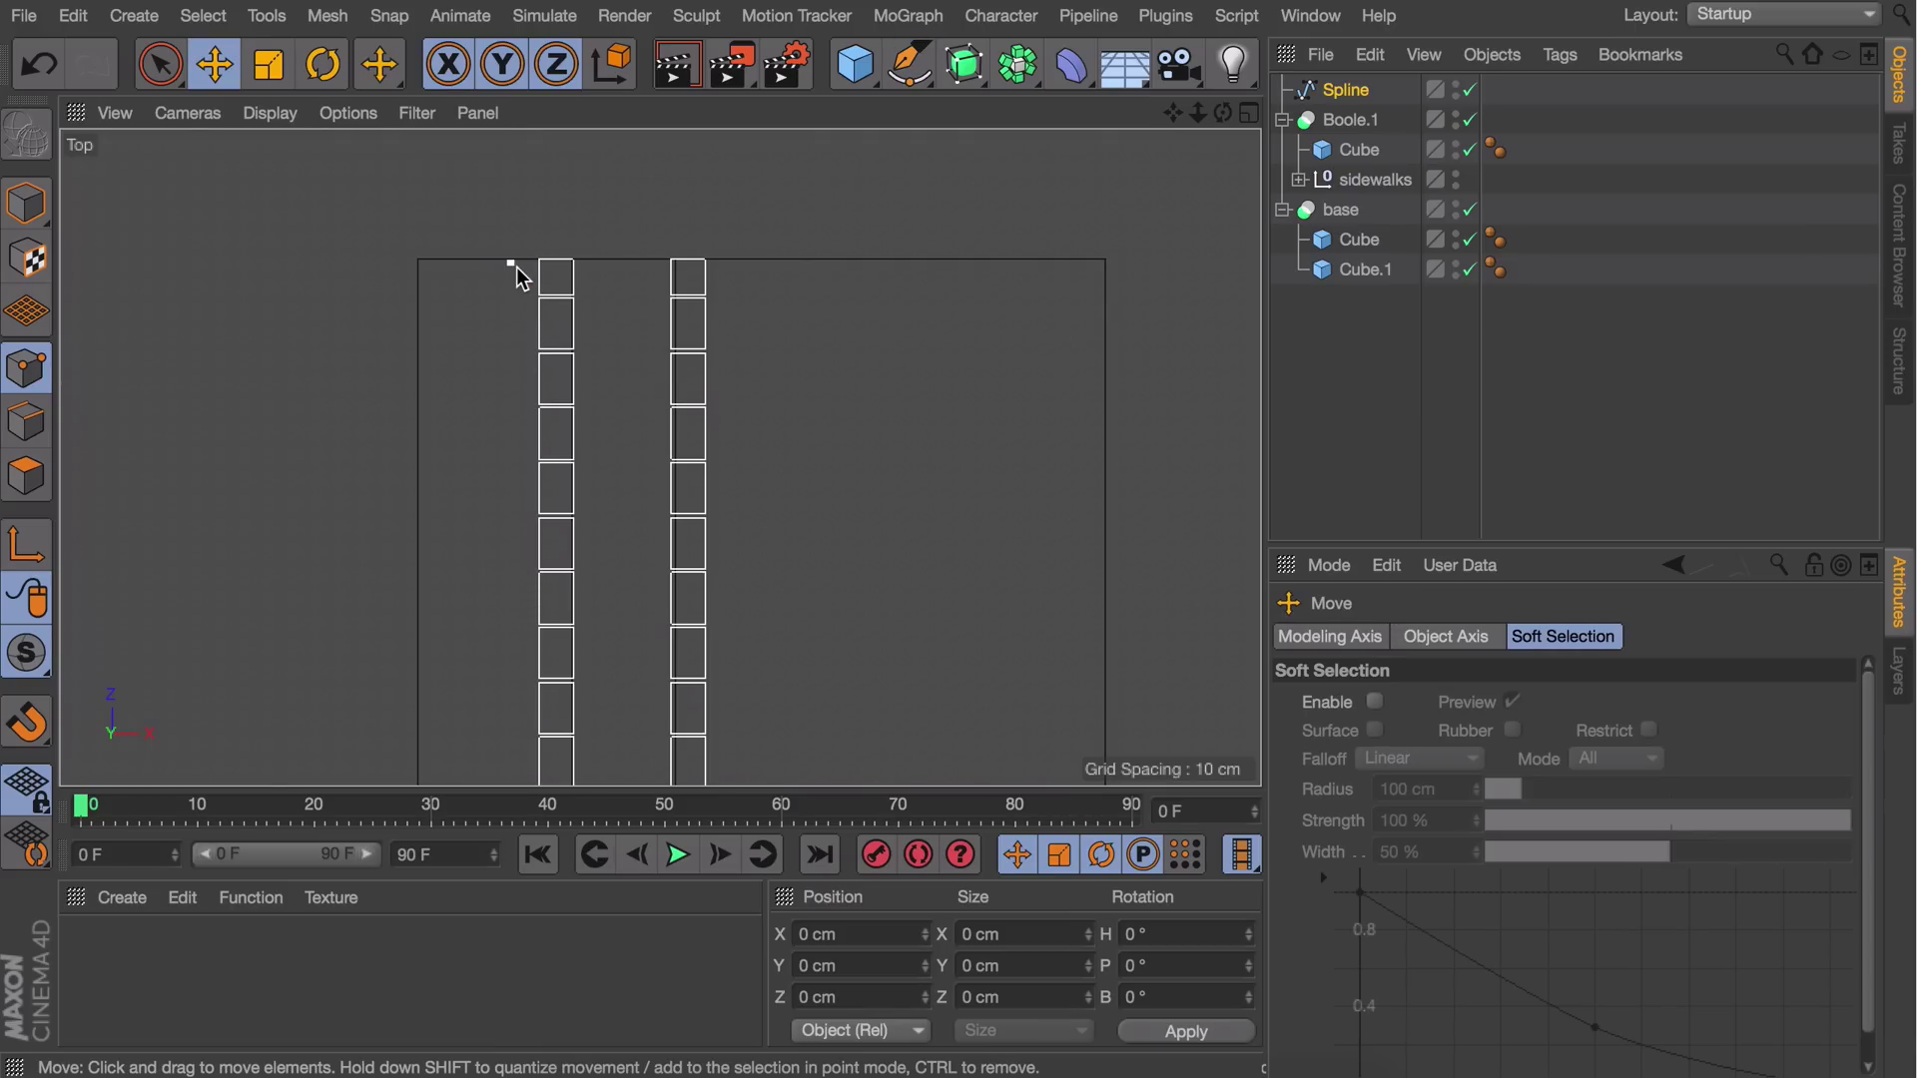
Extend the spline into a stepped path about 100 cm along the slab, 150 cm across it and about 97 cm to the near edge
{"action": "left_click_drag", "start_coordinate": [508, 191], "coordinate": [499, 531]}
{"action": "right_click_drag", "start_coordinate": [644, 570], "coordinate": [647, 671], "text": "alt"}
{"action": "middle_click_drag", "start_coordinate": [650, 609], "coordinate": [640, 442], "text": "alt"}
{"action": "left_click_drag", "start_coordinate": [719, 423], "coordinate": [1044, 419]}
{"action": "left_click_drag", "start_coordinate": [877, 312], "coordinate": [872, 480]}
{"action": "scroll", "coordinate": [794, 479], "scroll_direction": "up", "scroll_amount": 3}
{"action": "scroll", "coordinate": [819, 410], "scroll_direction": "down", "scroll_amount": 1}
Chamfer the spline's two corner points into wide, smooth bends
{"action": "left_click", "coordinate": [455, 397]}
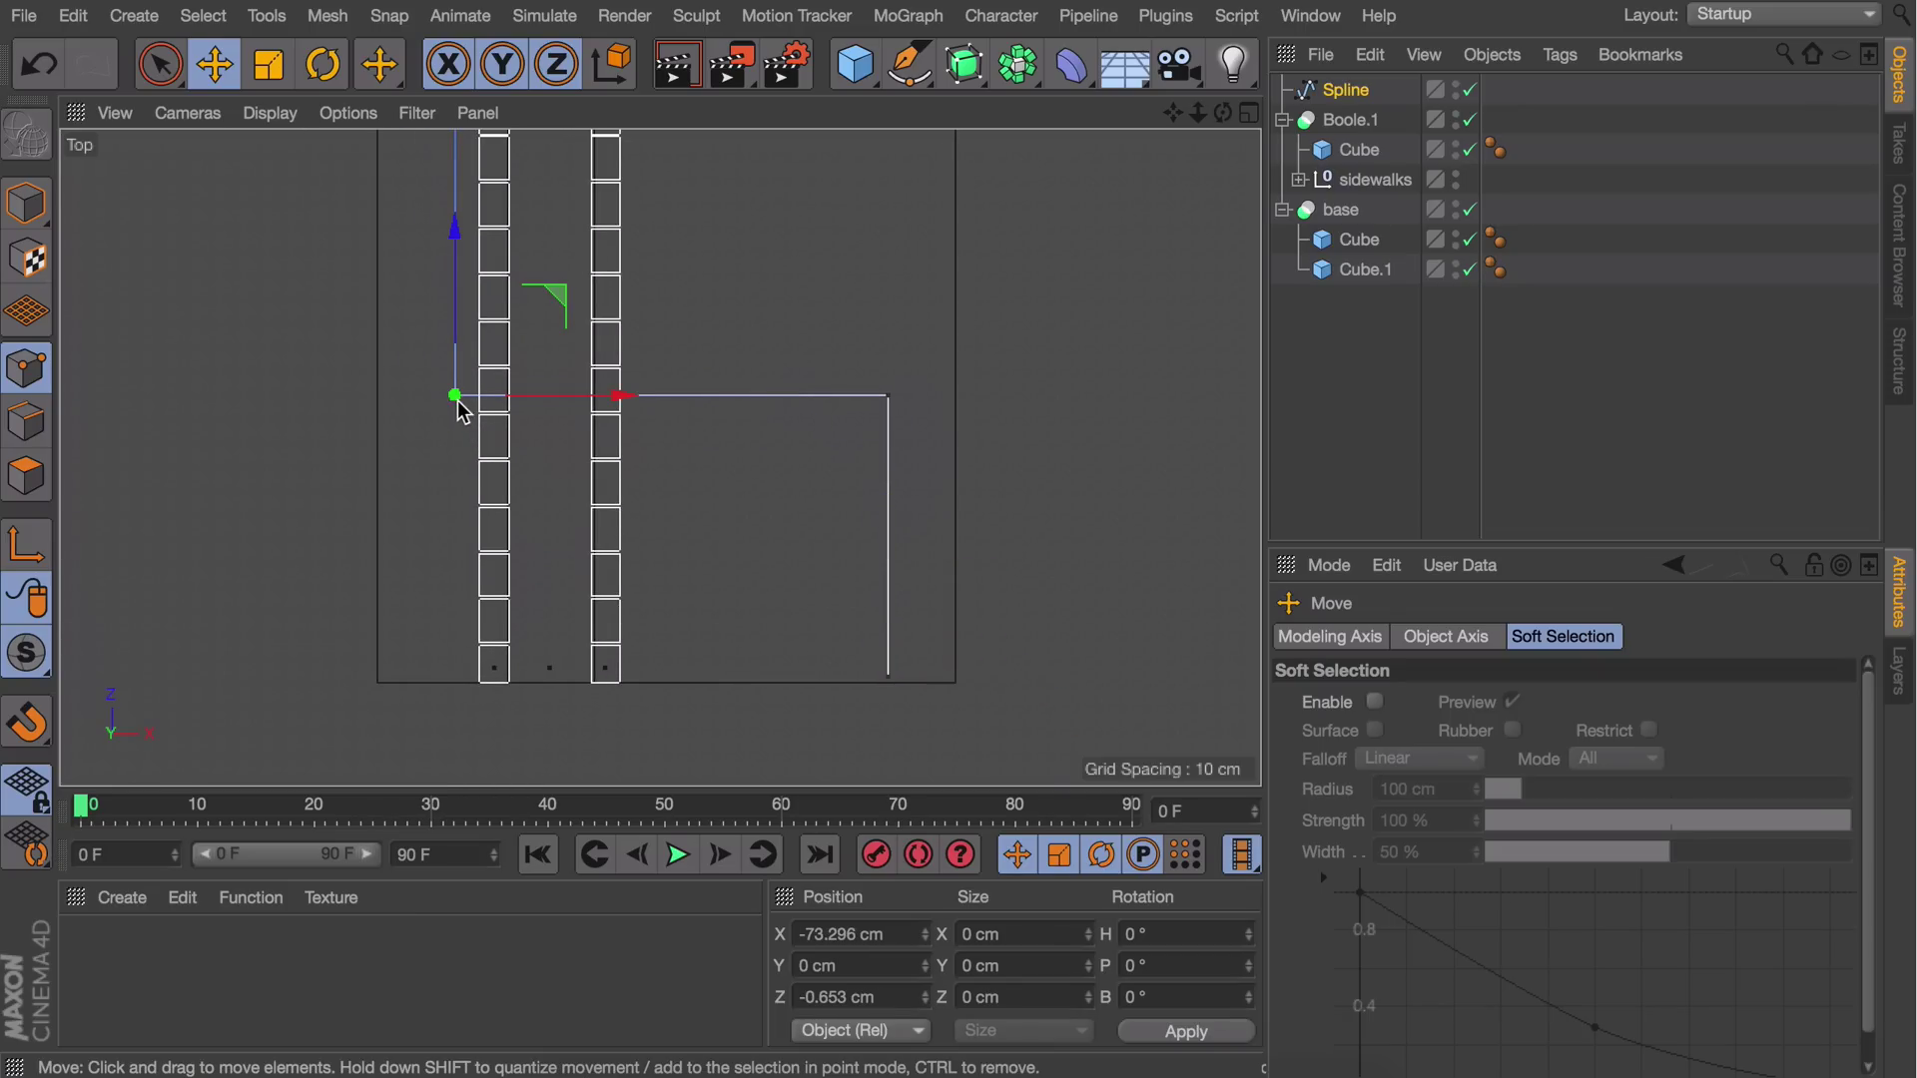
{"action": "left_click", "coordinate": [889, 397], "text": "shift"}
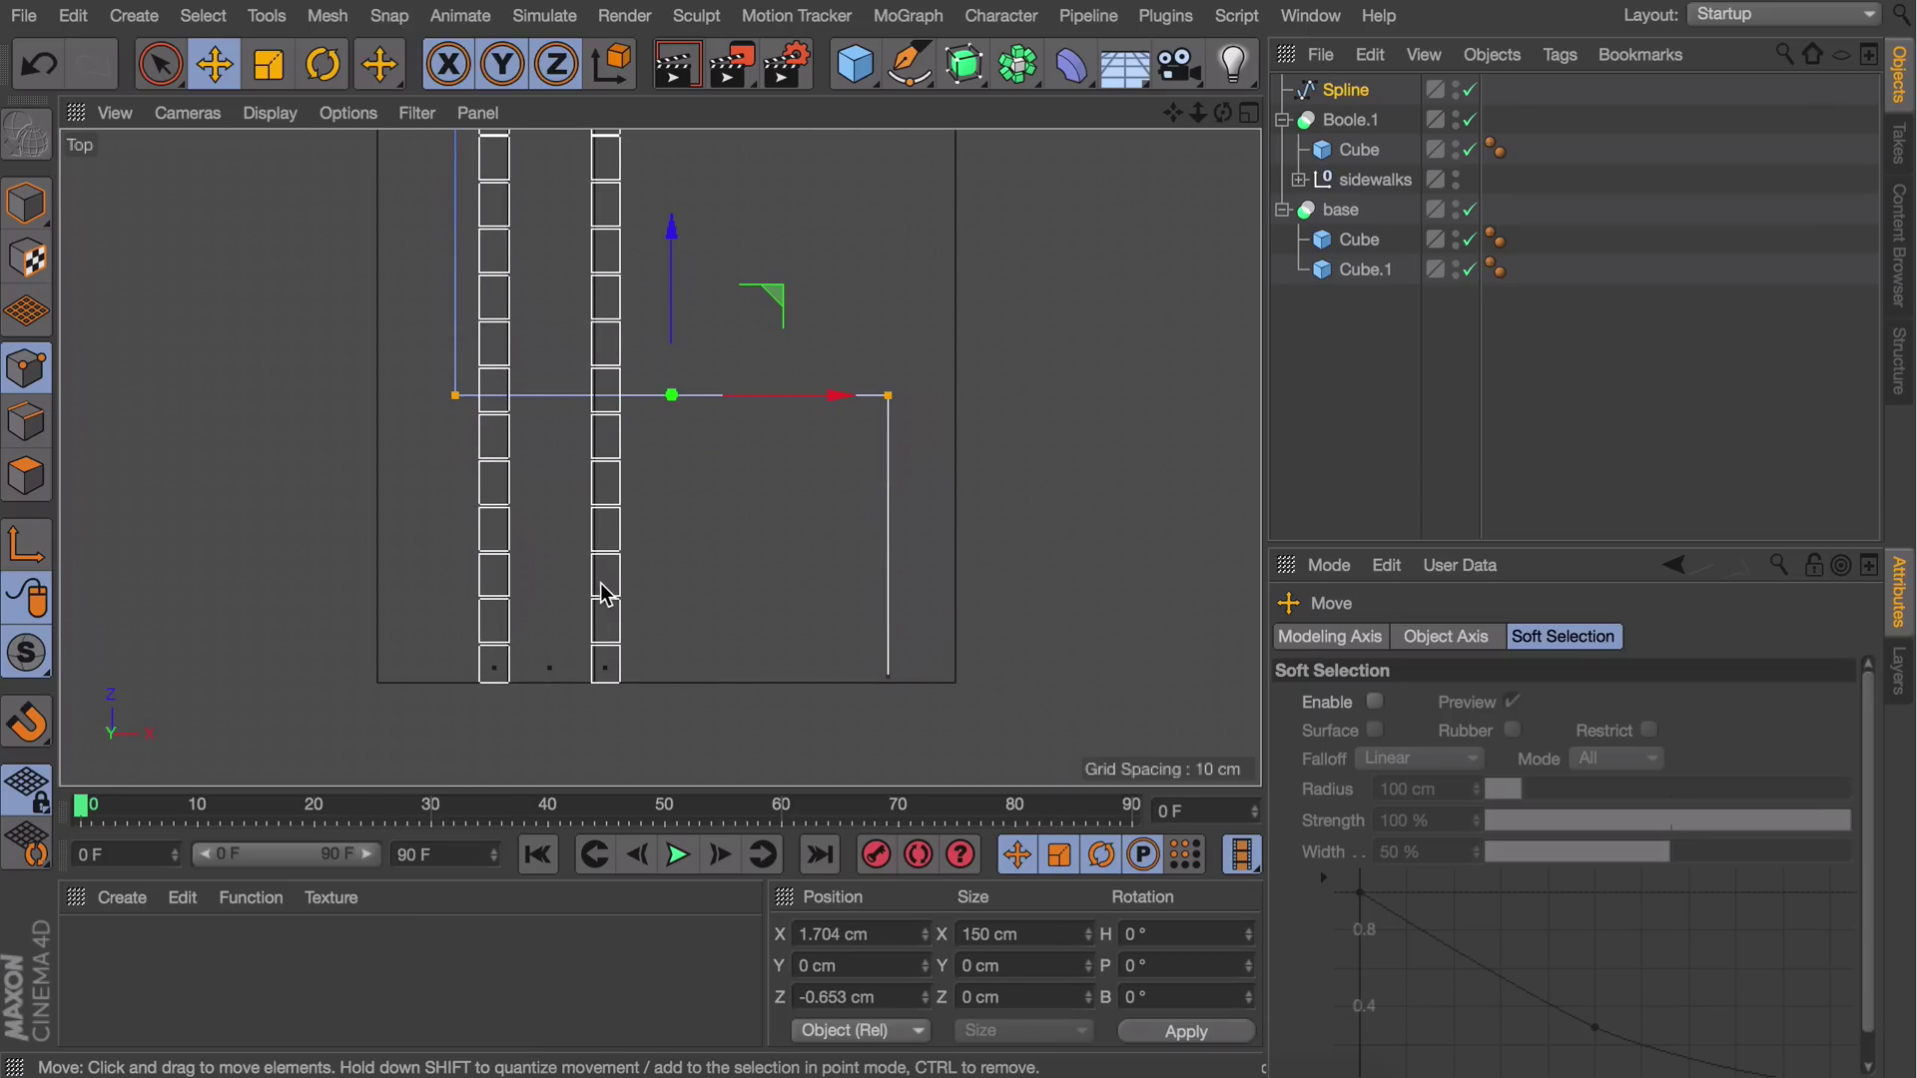
{"action": "right_click", "coordinate": [620, 491]}
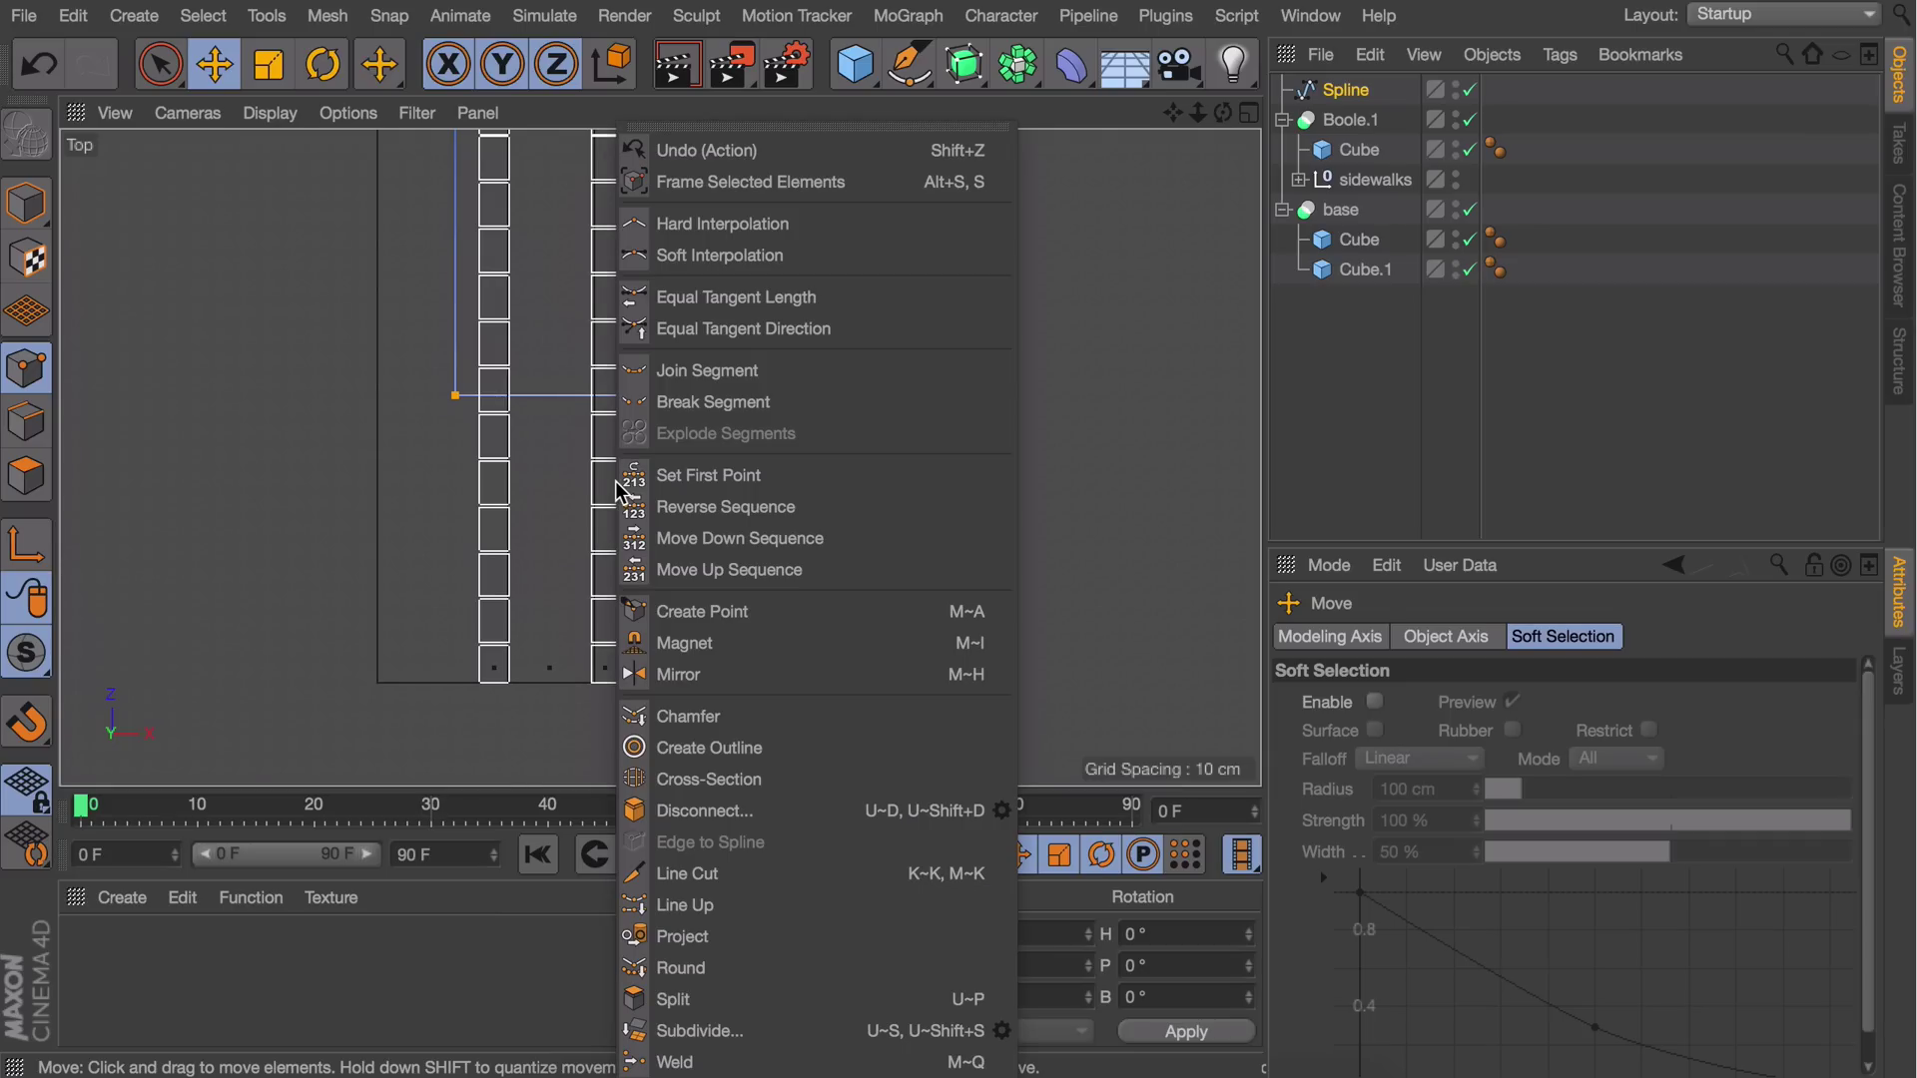
{"action": "left_click", "coordinate": [688, 718]}
{"action": "left_click_drag", "start_coordinate": [569, 441], "coordinate": [792, 440]}
Return to Model mode and raise the whole spline above the slab to 60 cm on Y
{"action": "left_click", "coordinate": [27, 203]}
{"action": "middle_click", "coordinate": [511, 397]}
{"action": "middle_click", "coordinate": [310, 303]}
{"action": "key", "text": "e"}
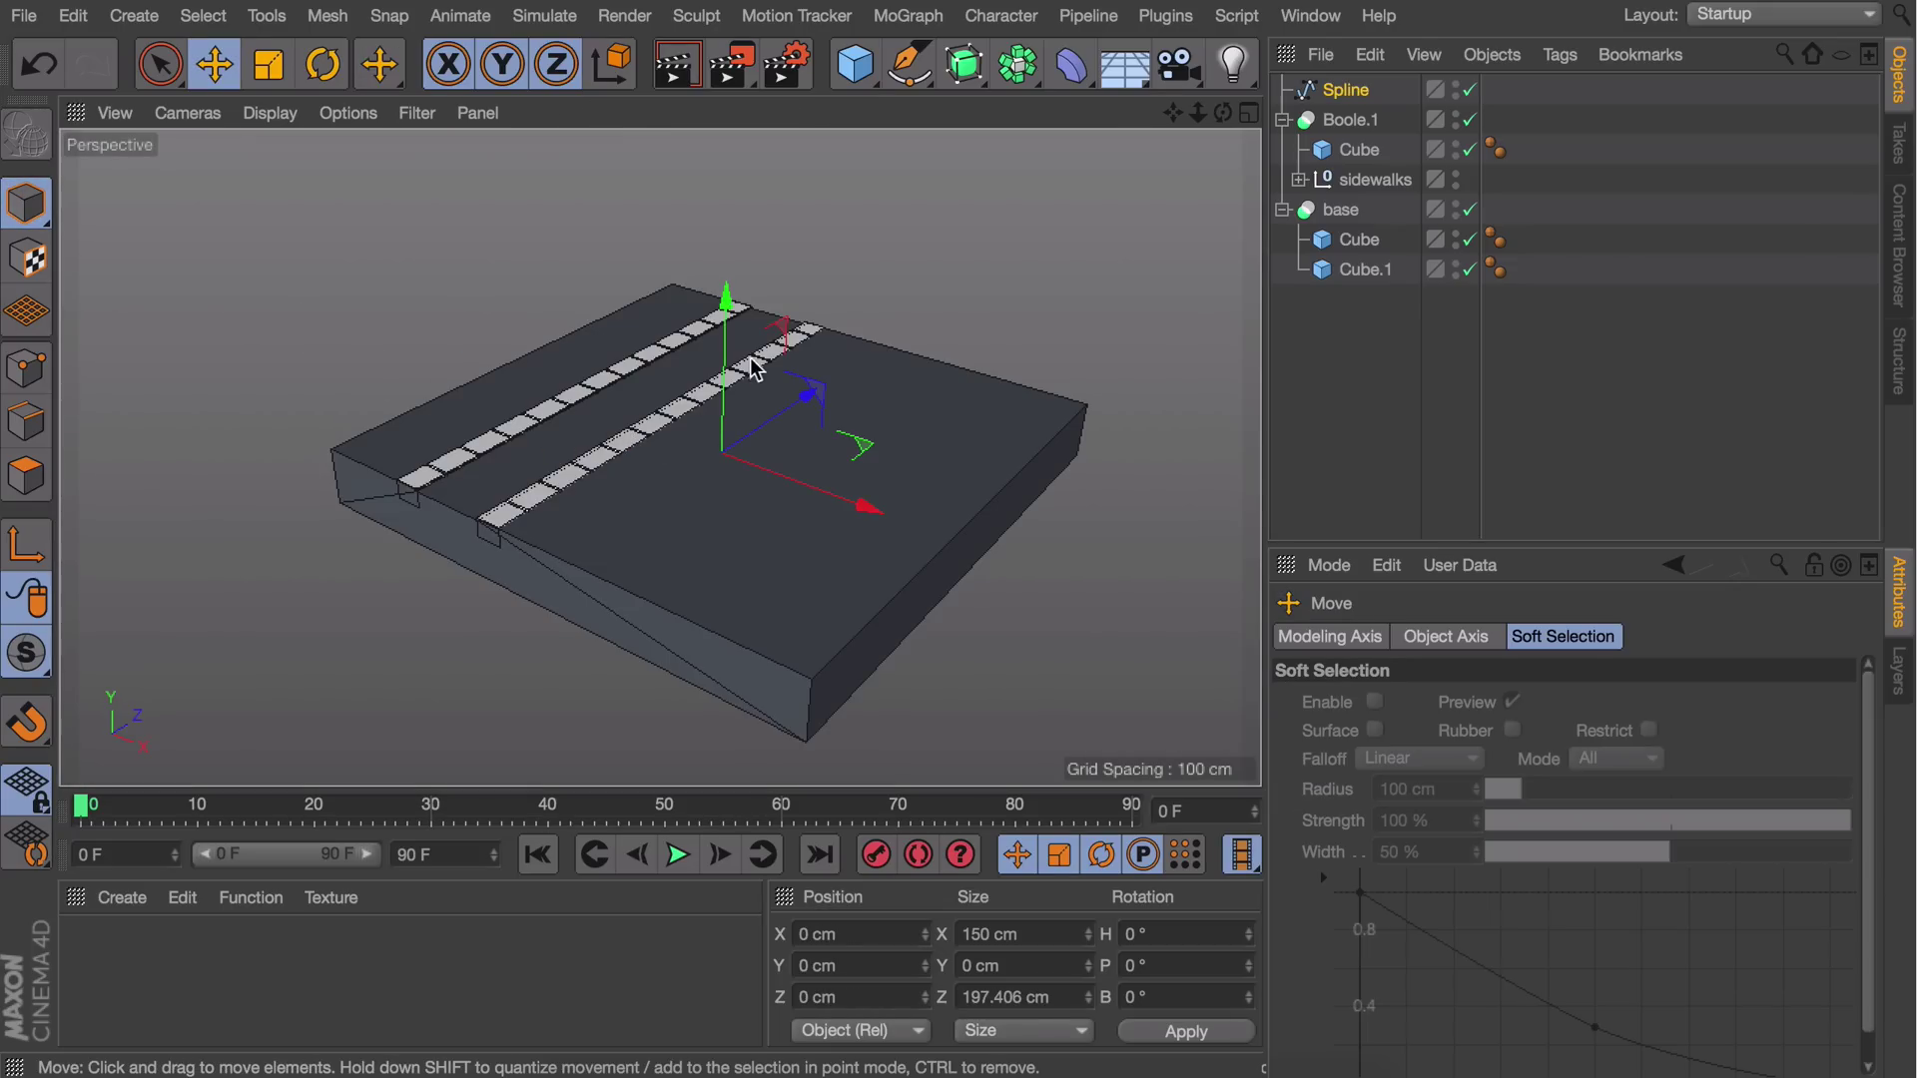
{"action": "left_click_drag", "start_coordinate": [726, 340], "coordinate": [736, 177]}
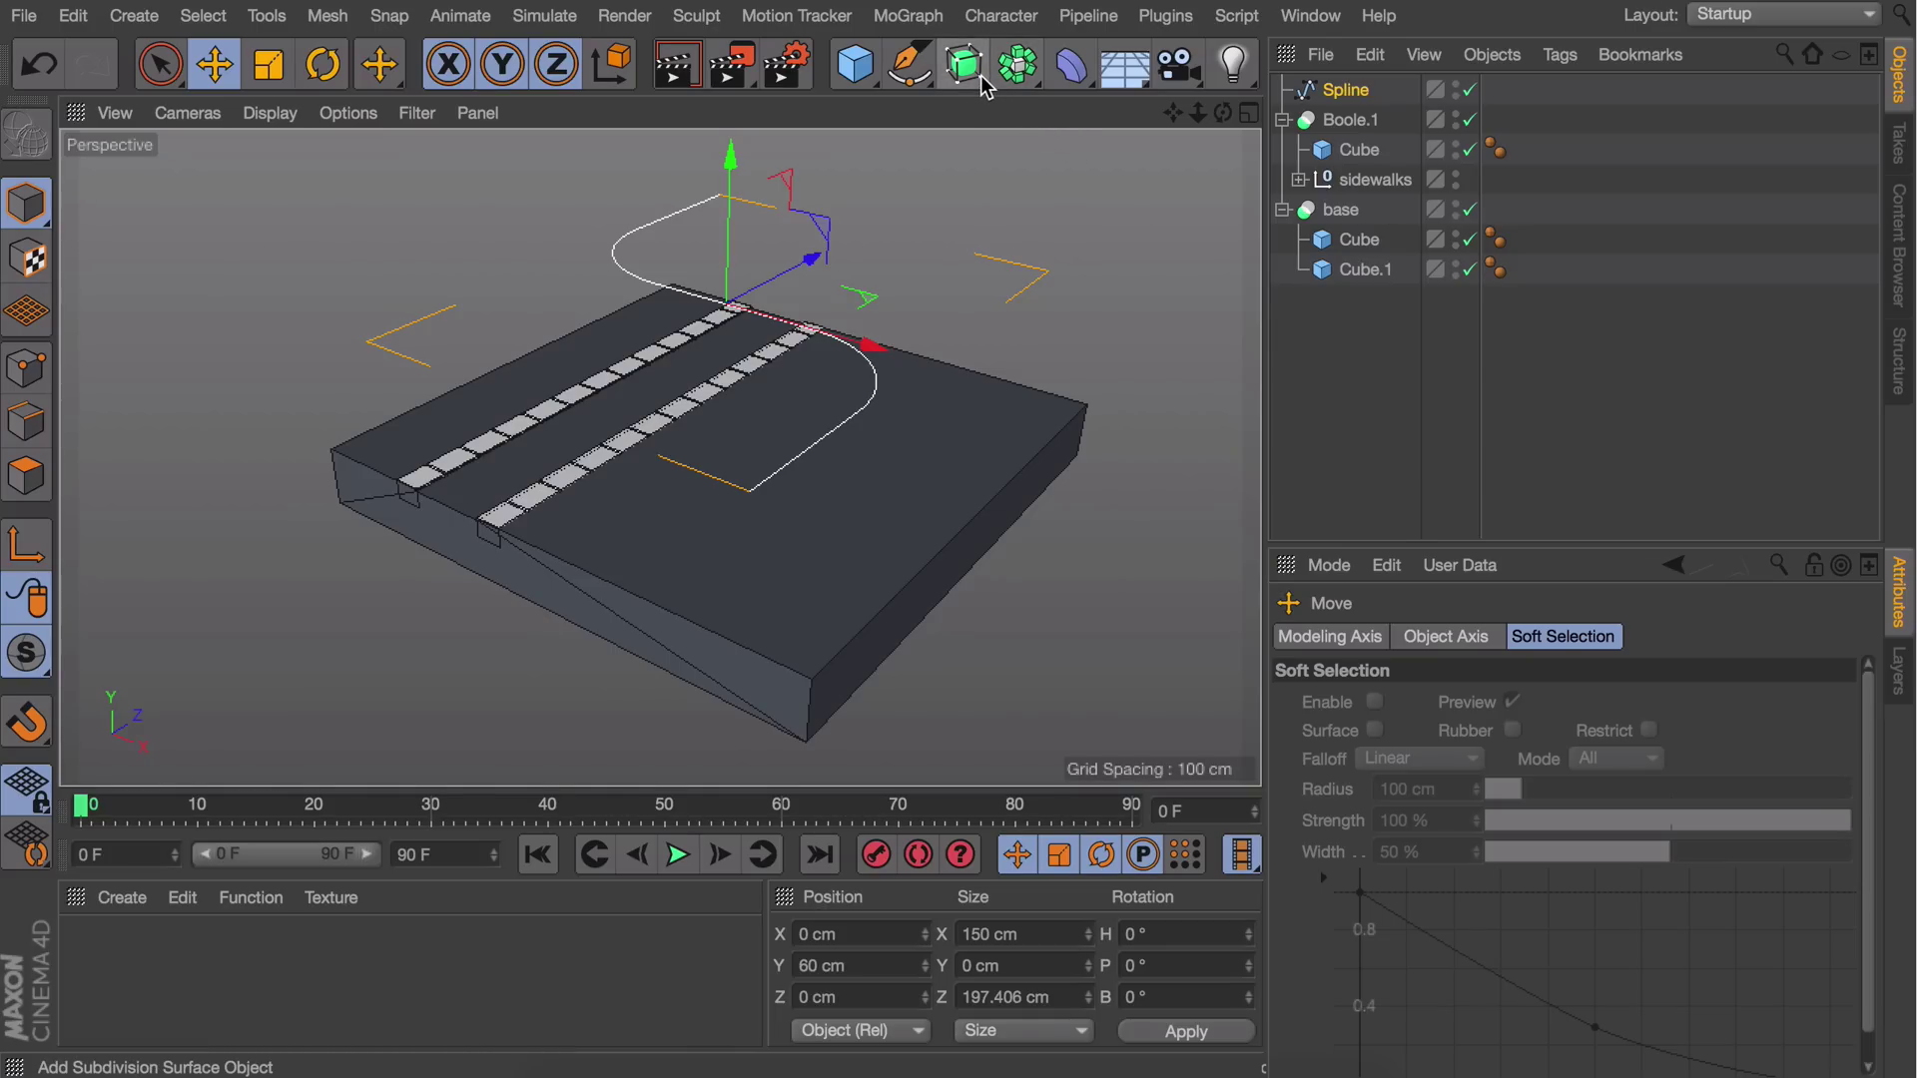
Add a Rectangle spline and scale it down uniformly to about 129 cm
{"action": "left_click", "coordinate": [920, 85]}
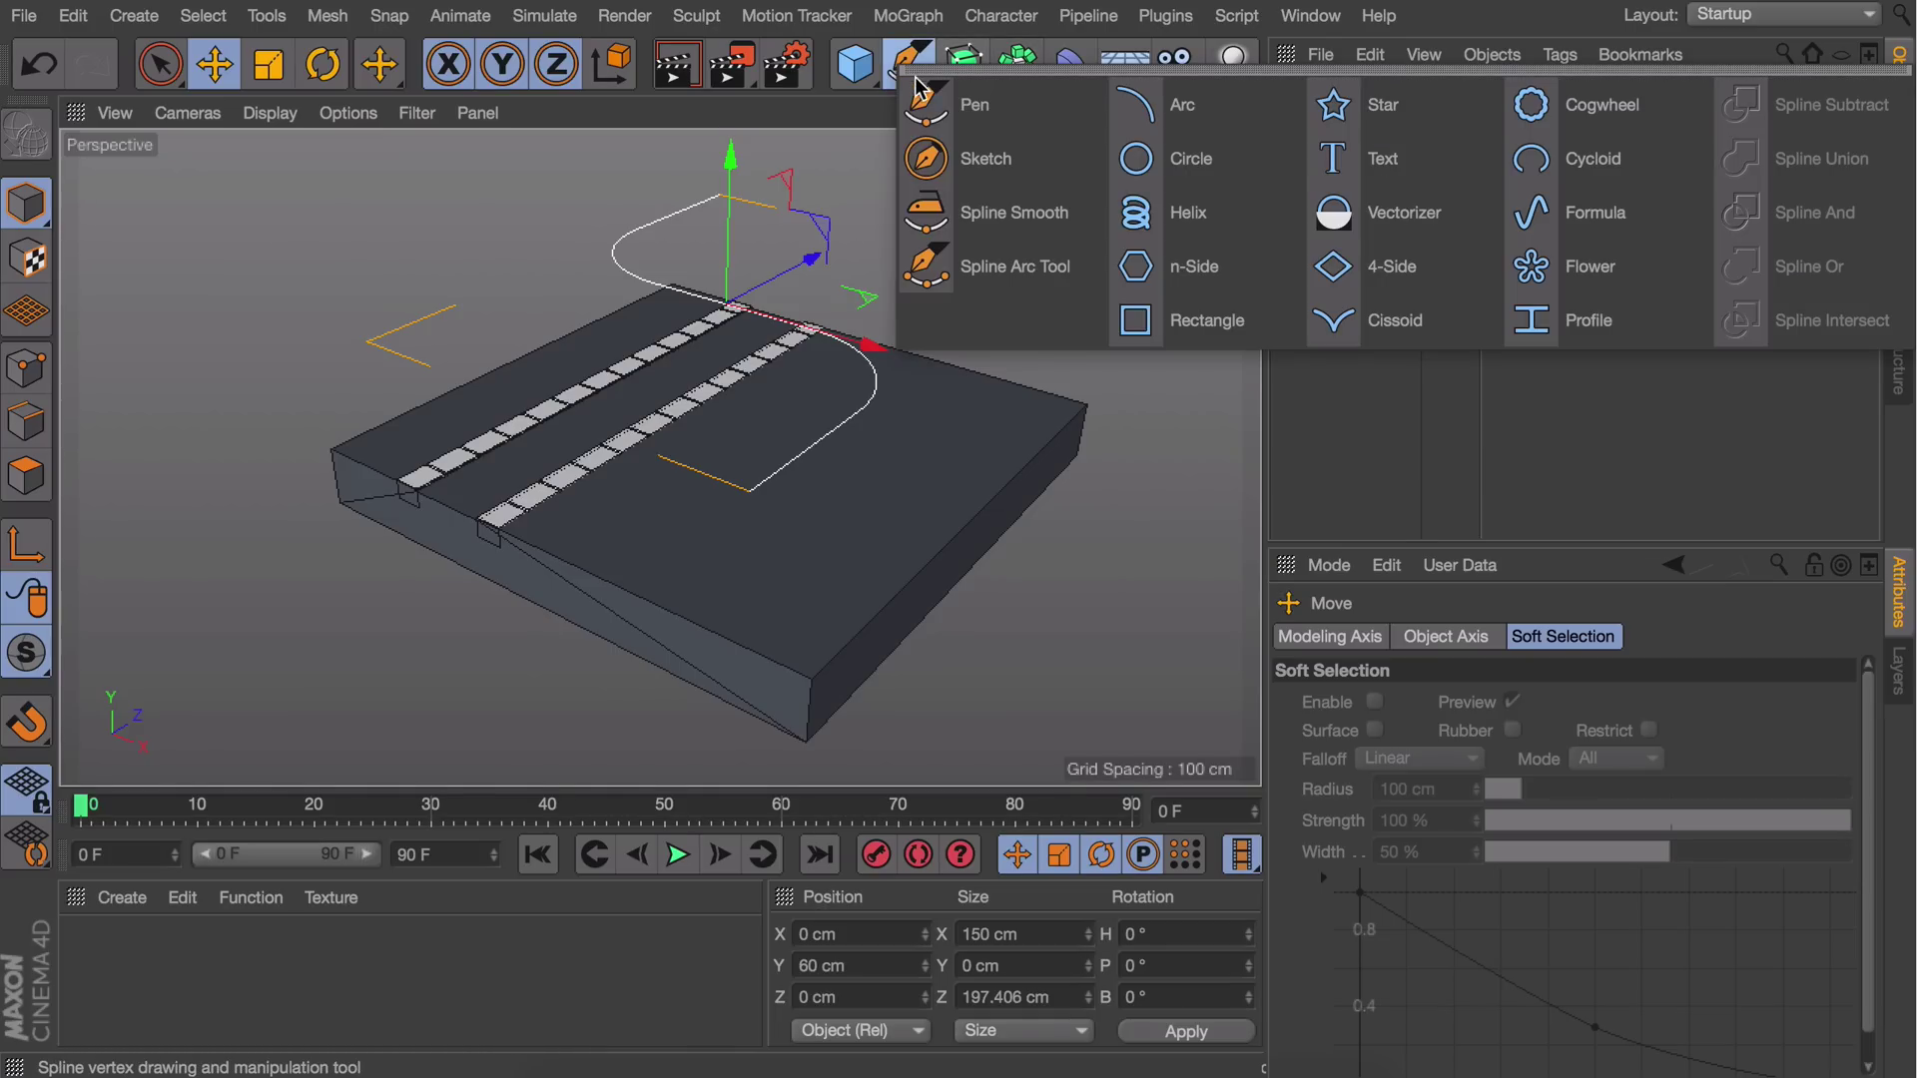
{"action": "left_click", "coordinate": [1182, 327]}
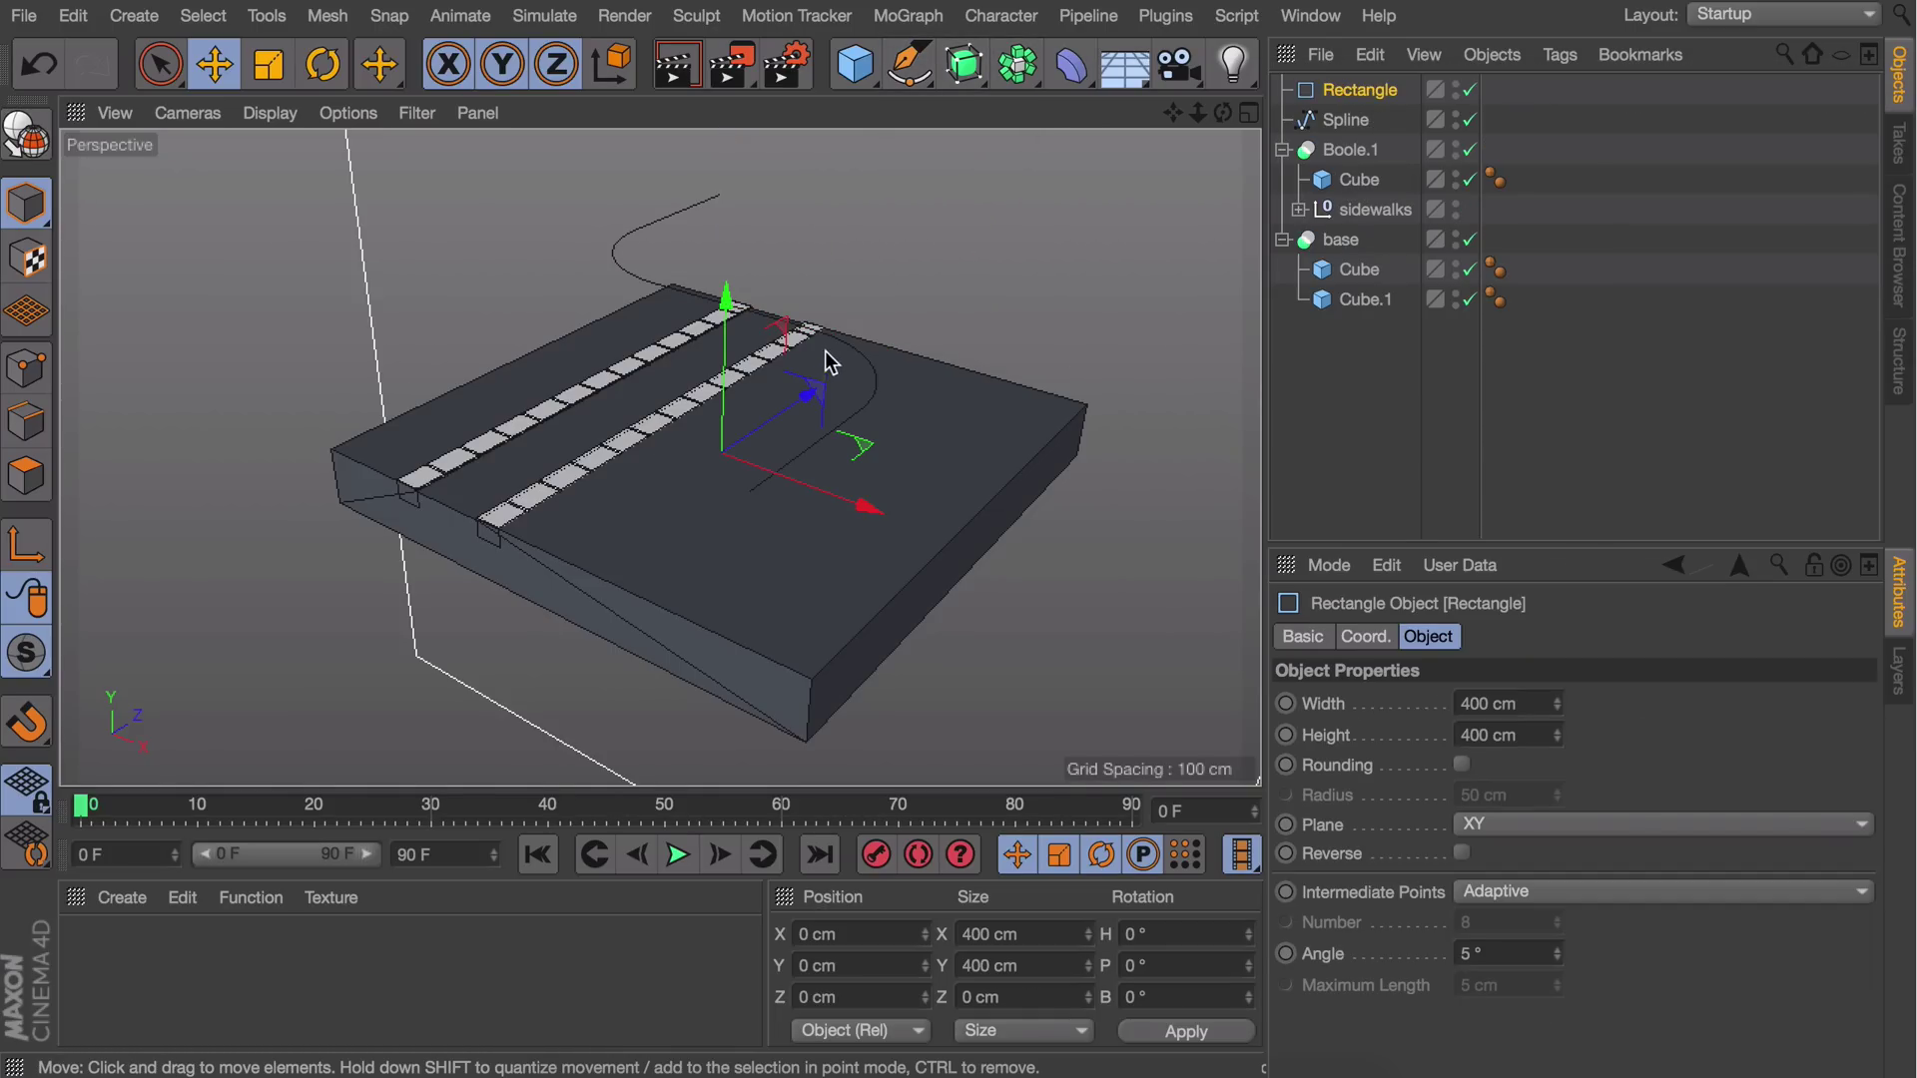
{"action": "scroll", "coordinate": [929, 400], "scroll_direction": "down", "scroll_amount": 8}
{"action": "middle_click_drag", "start_coordinate": [943, 419], "coordinate": [882, 450], "text": "alt"}
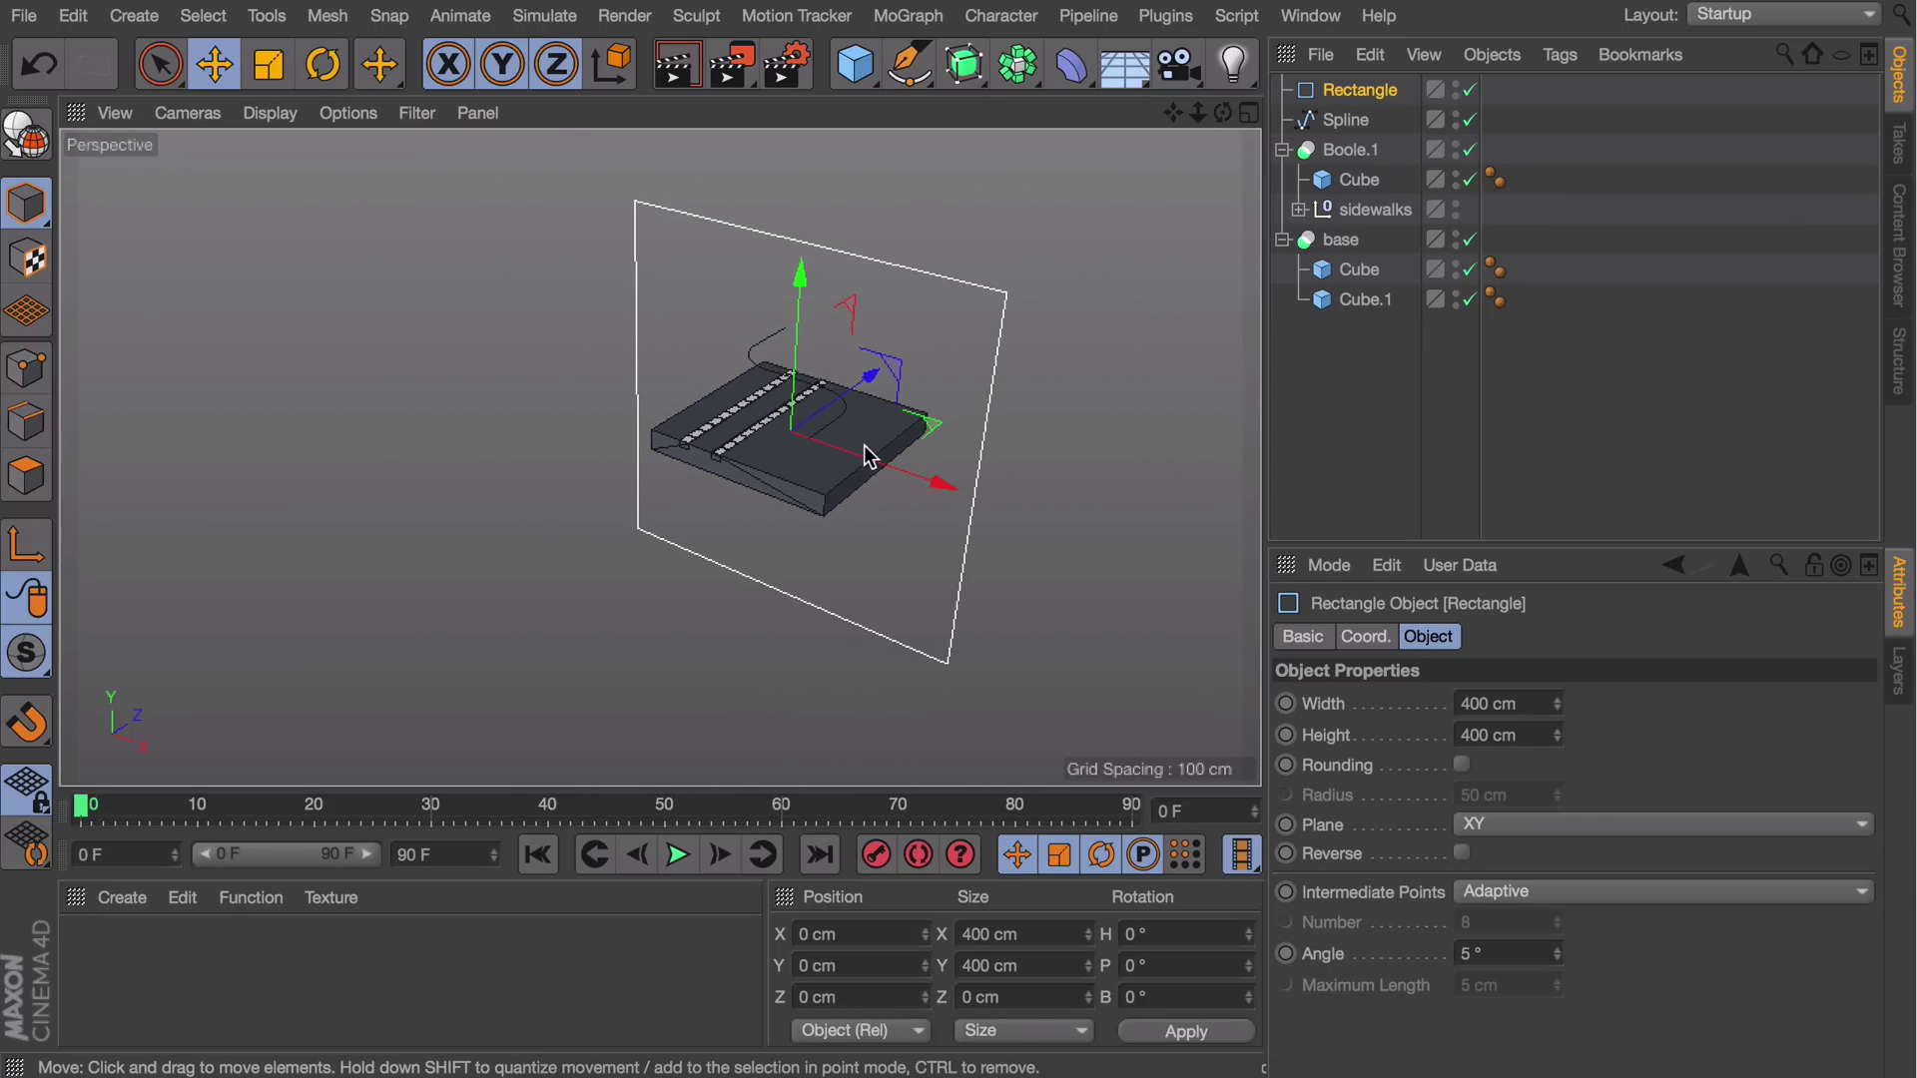
{"action": "key", "text": "t"}
{"action": "left_click_drag", "start_coordinate": [867, 455], "coordinate": [252, 553]}
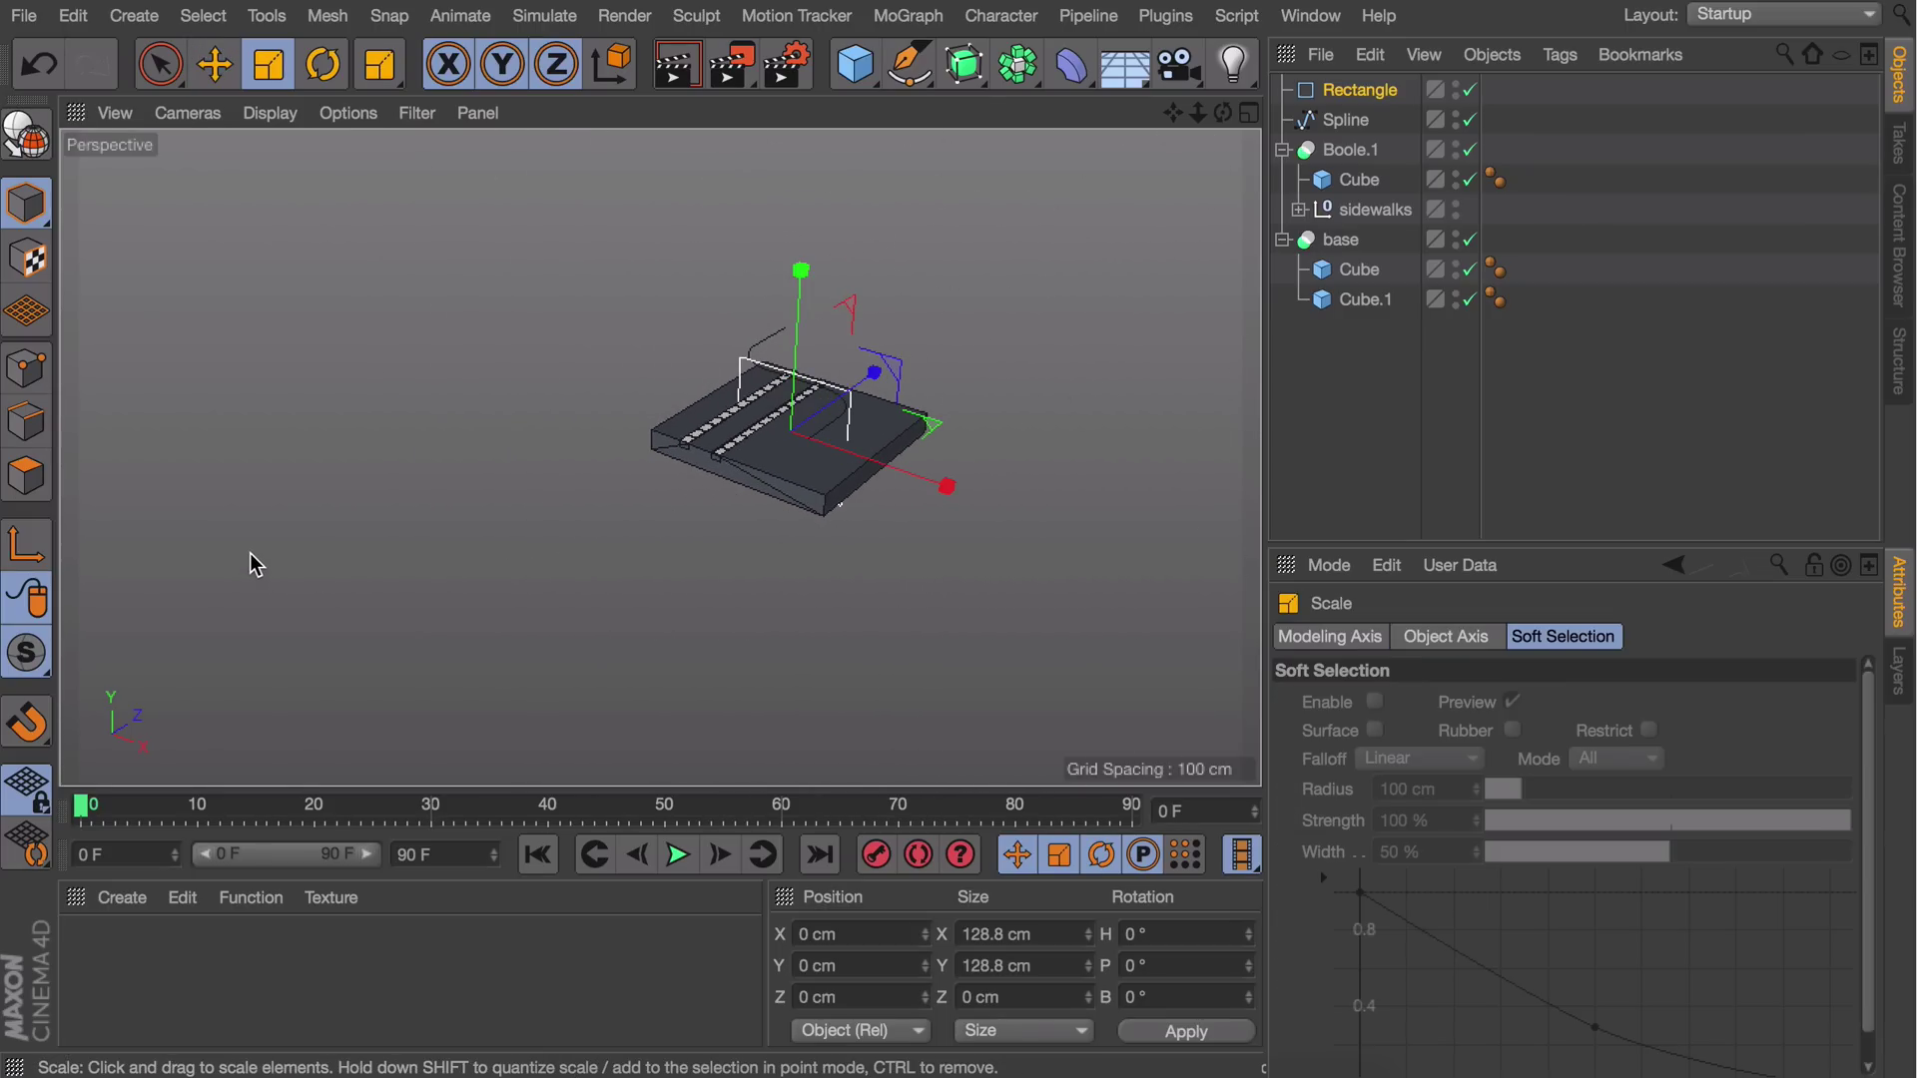
Set the rectangle's width to 37 cm and its height to 3 cm
{"action": "left_click", "coordinate": [1360, 90]}
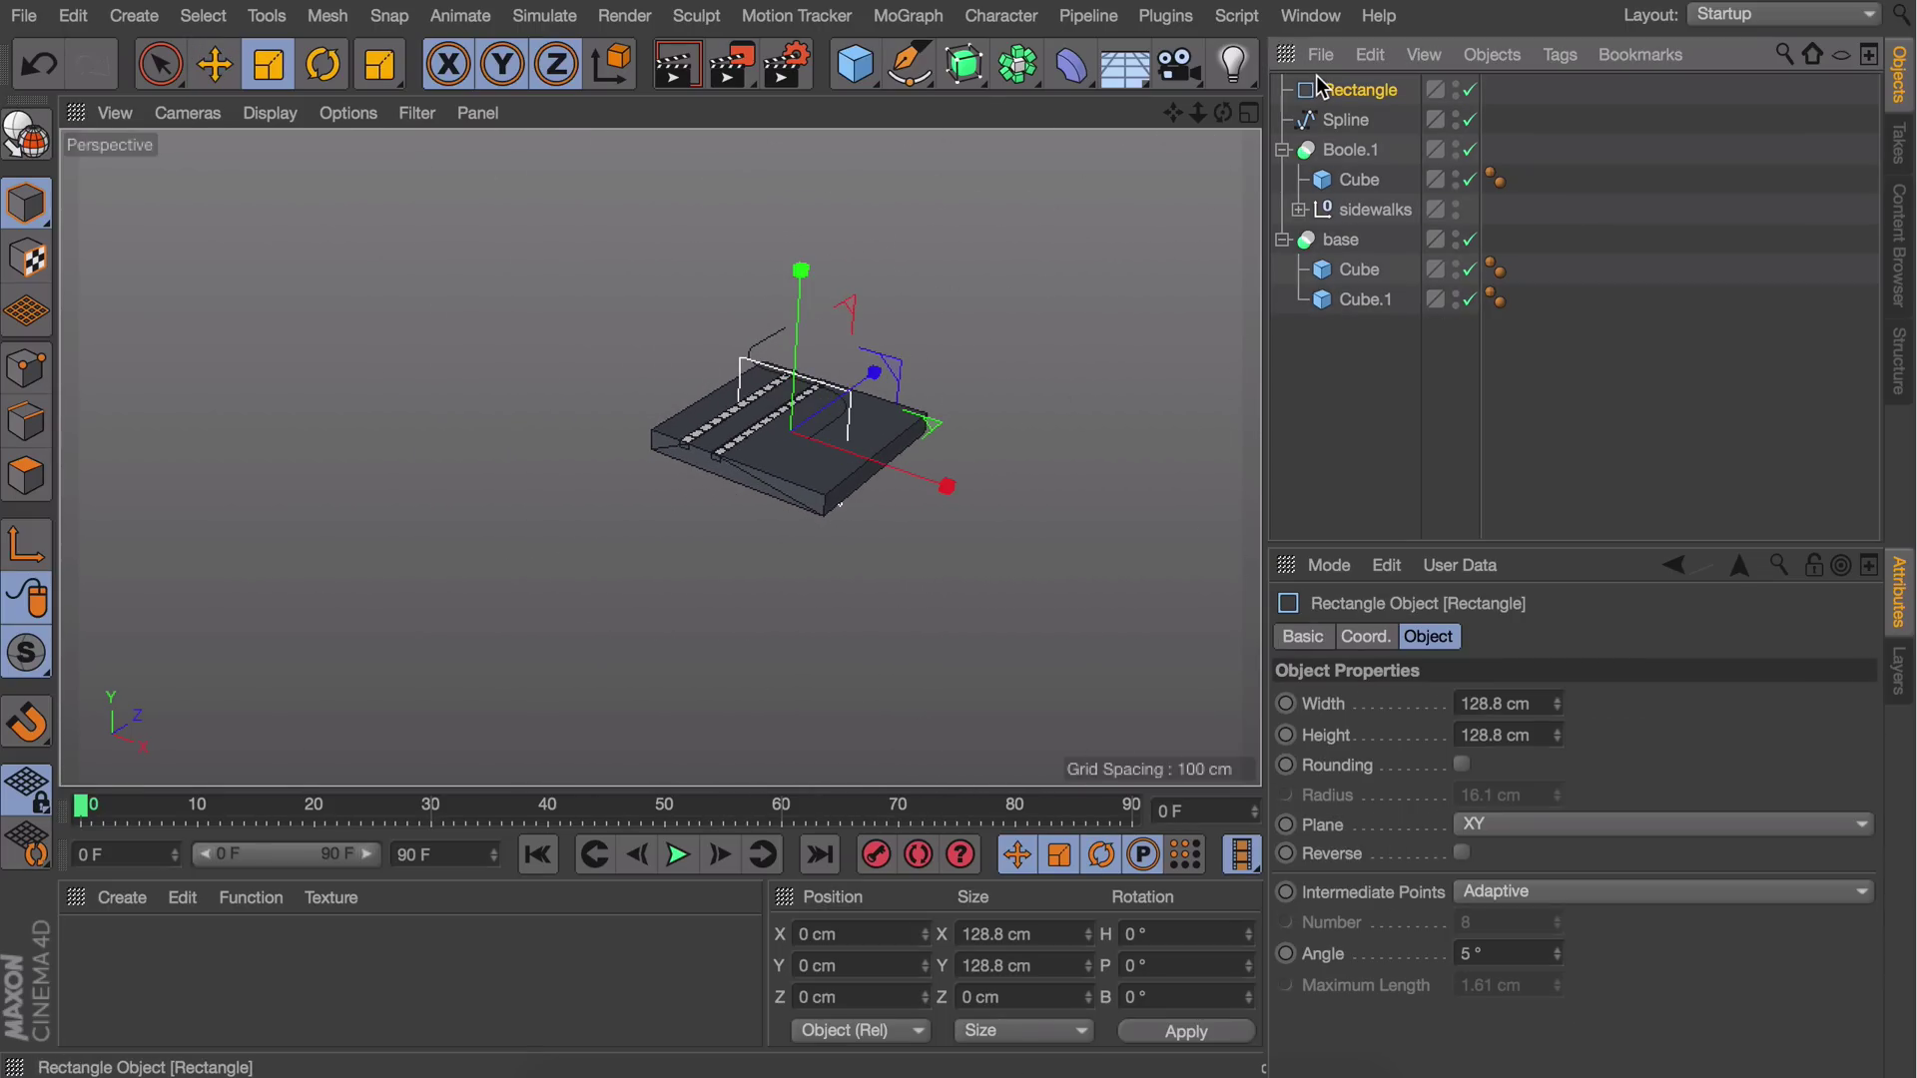
{"action": "left_click", "coordinate": [1529, 703]}
{"action": "type", "text": "37"}
{"action": "key", "text": "Return"}
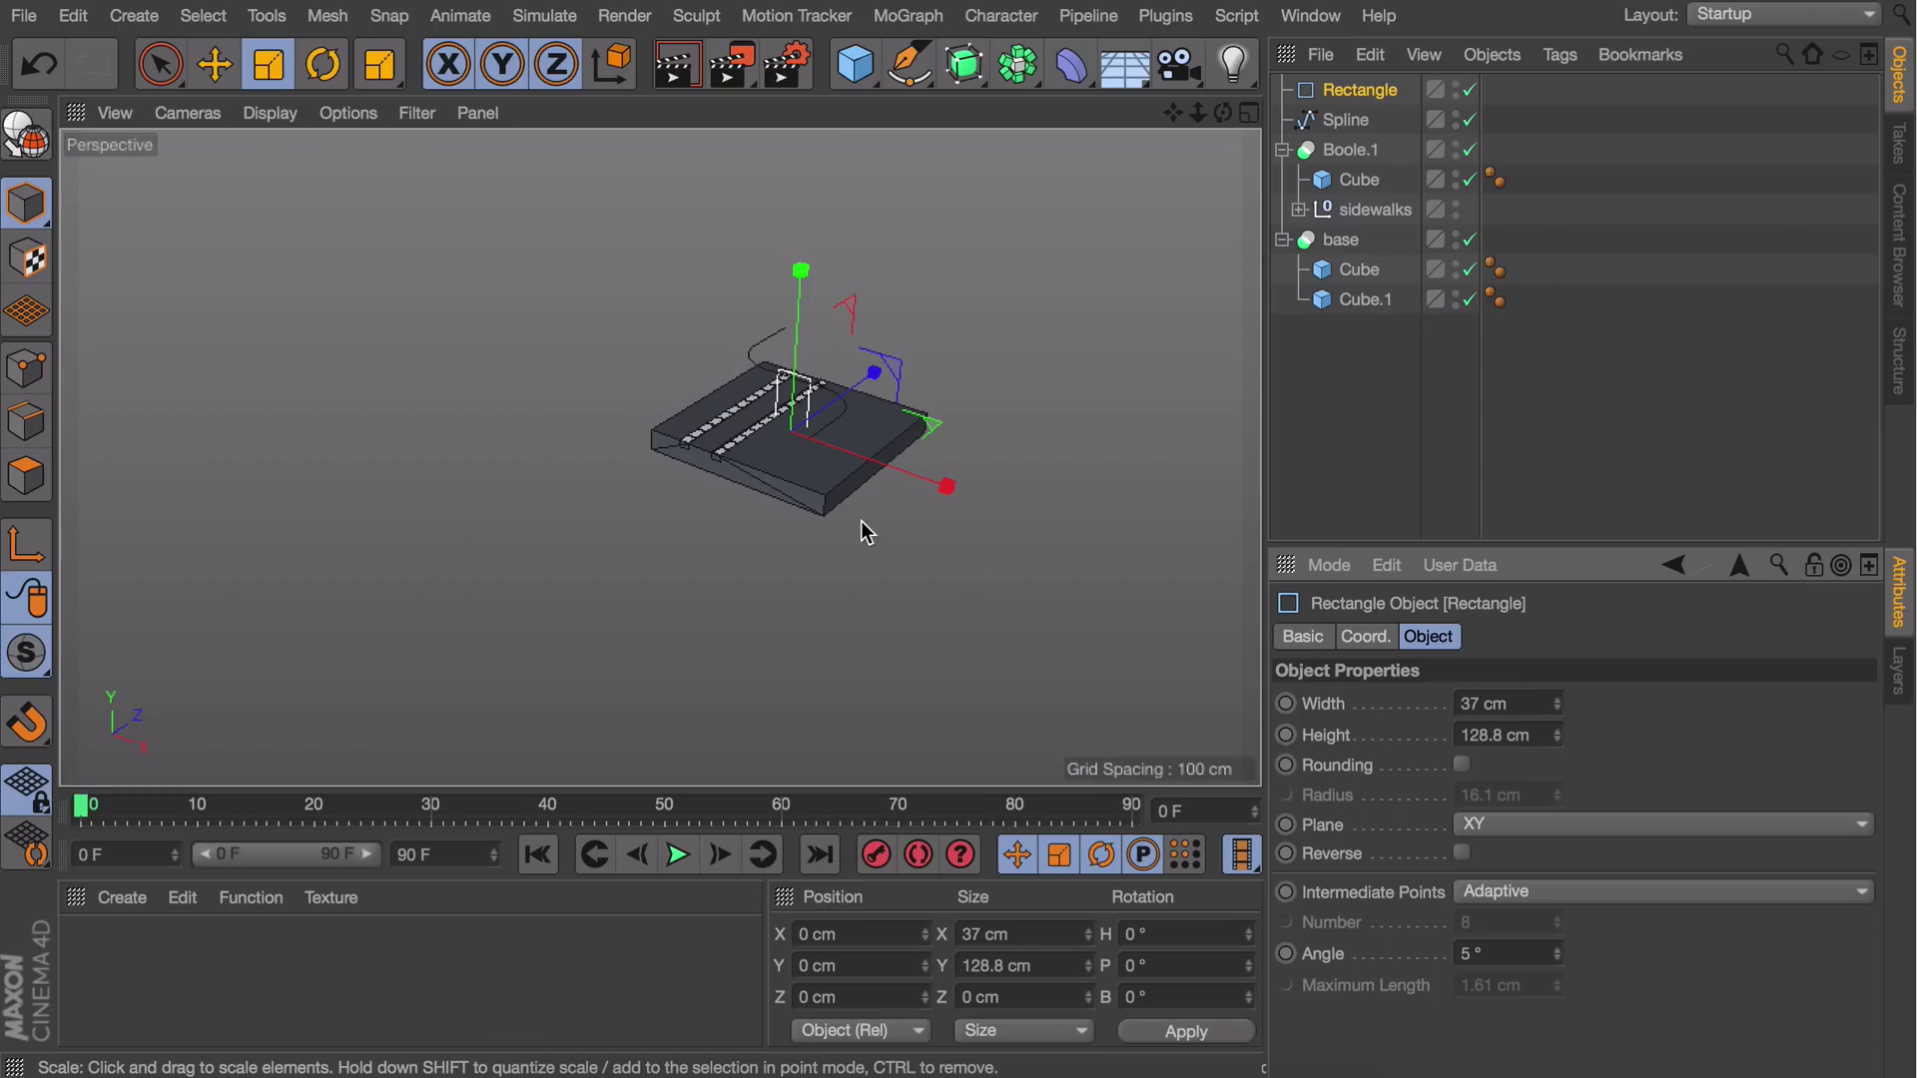
{"action": "scroll", "coordinate": [819, 287], "scroll_direction": "up", "scroll_amount": 1}
{"action": "scroll", "coordinate": [819, 287], "scroll_direction": "up", "scroll_amount": 4}
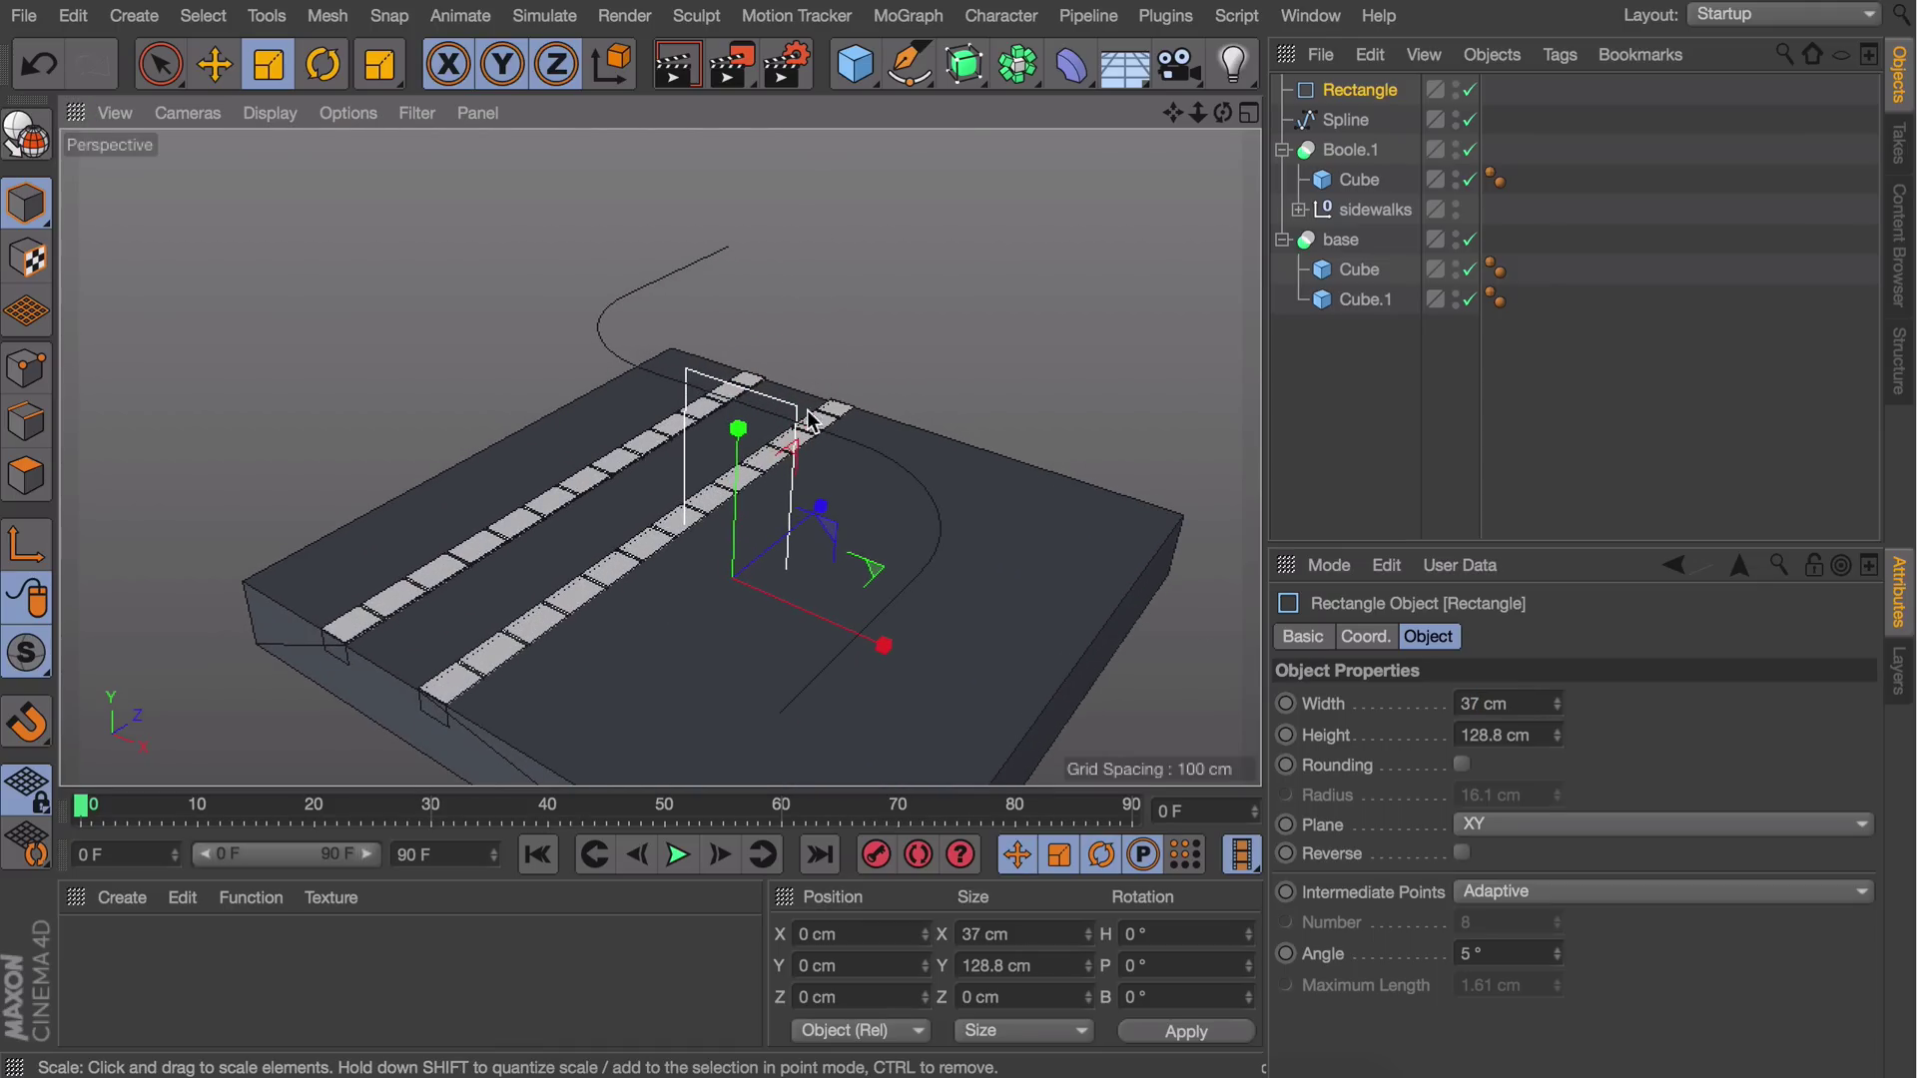
{"action": "left_click", "coordinate": [1528, 737]}
{"action": "type", "text": "3"}
{"action": "key", "text": "Return"}
Raise the rectangle to about 56 cm on Y and set its height to 0 cm
{"action": "key", "text": "e"}
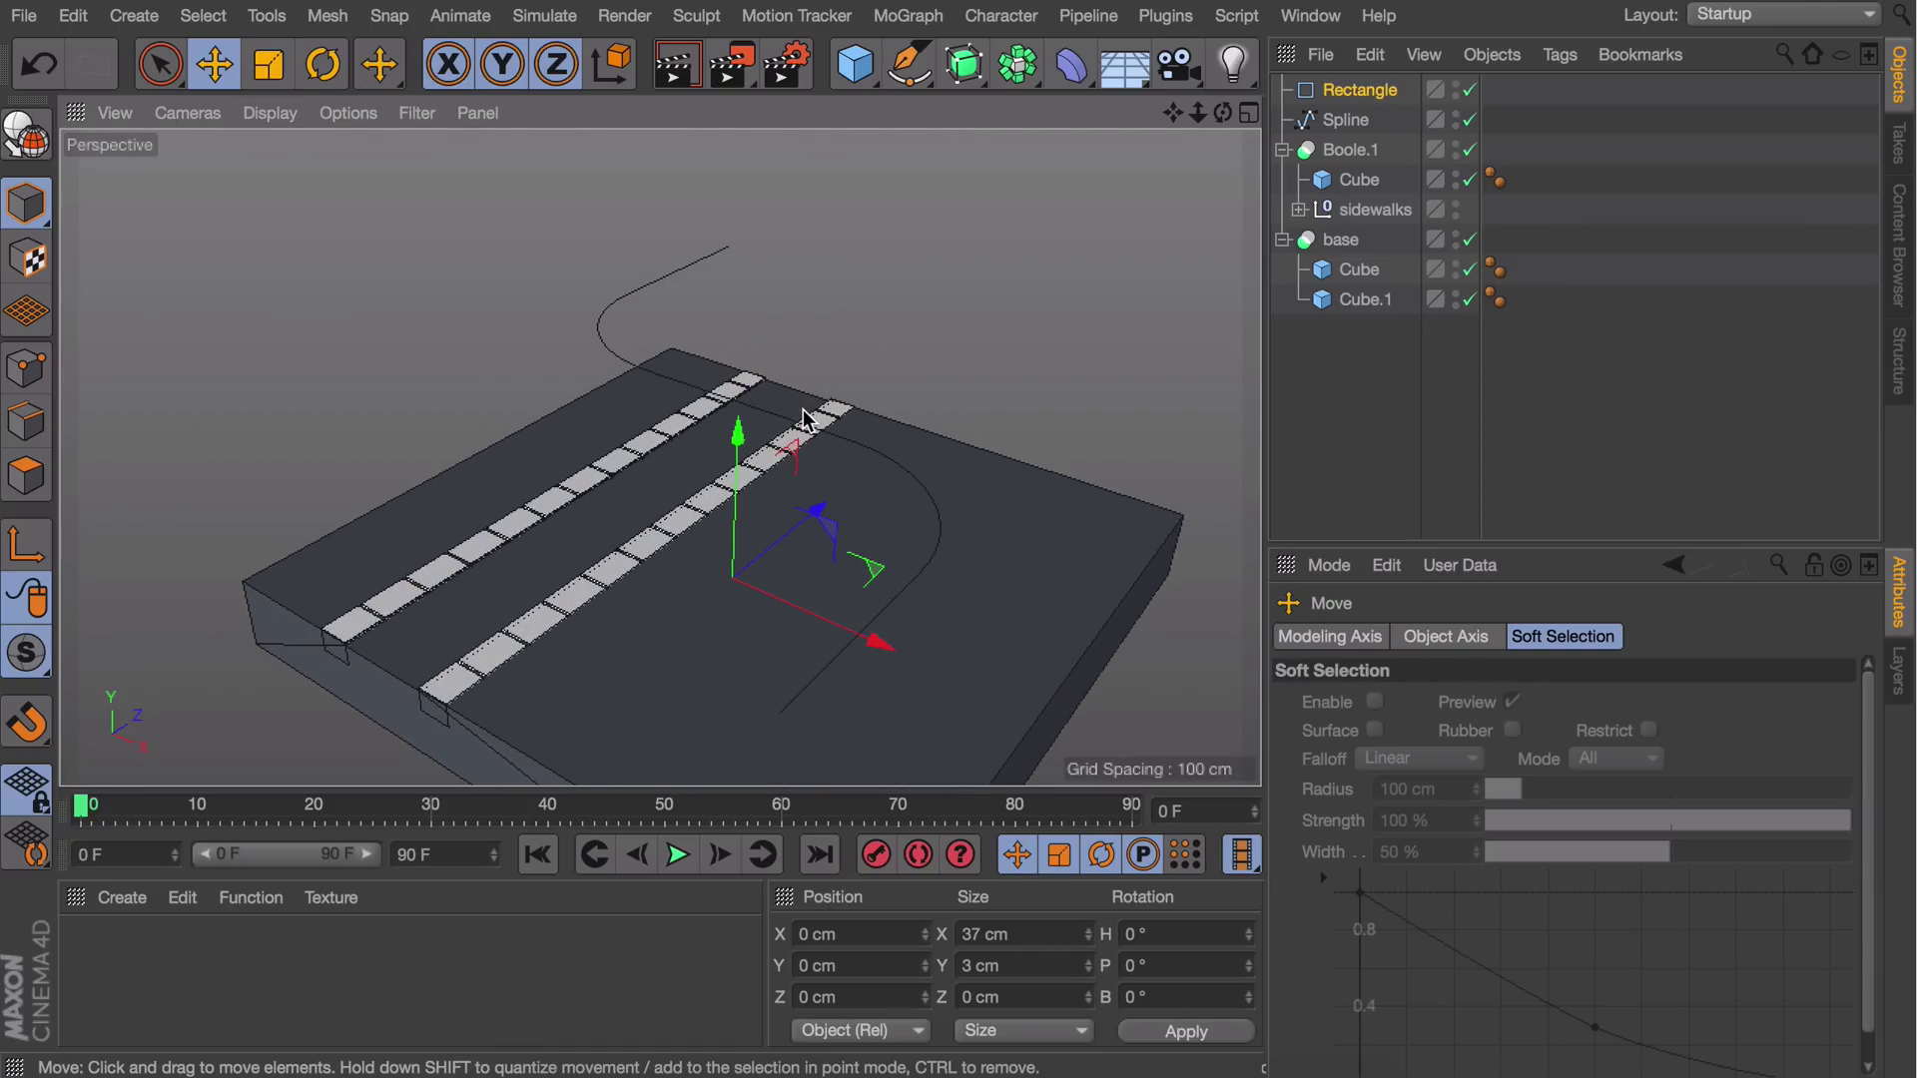
{"action": "left_click_drag", "start_coordinate": [737, 560], "coordinate": [777, 469]}
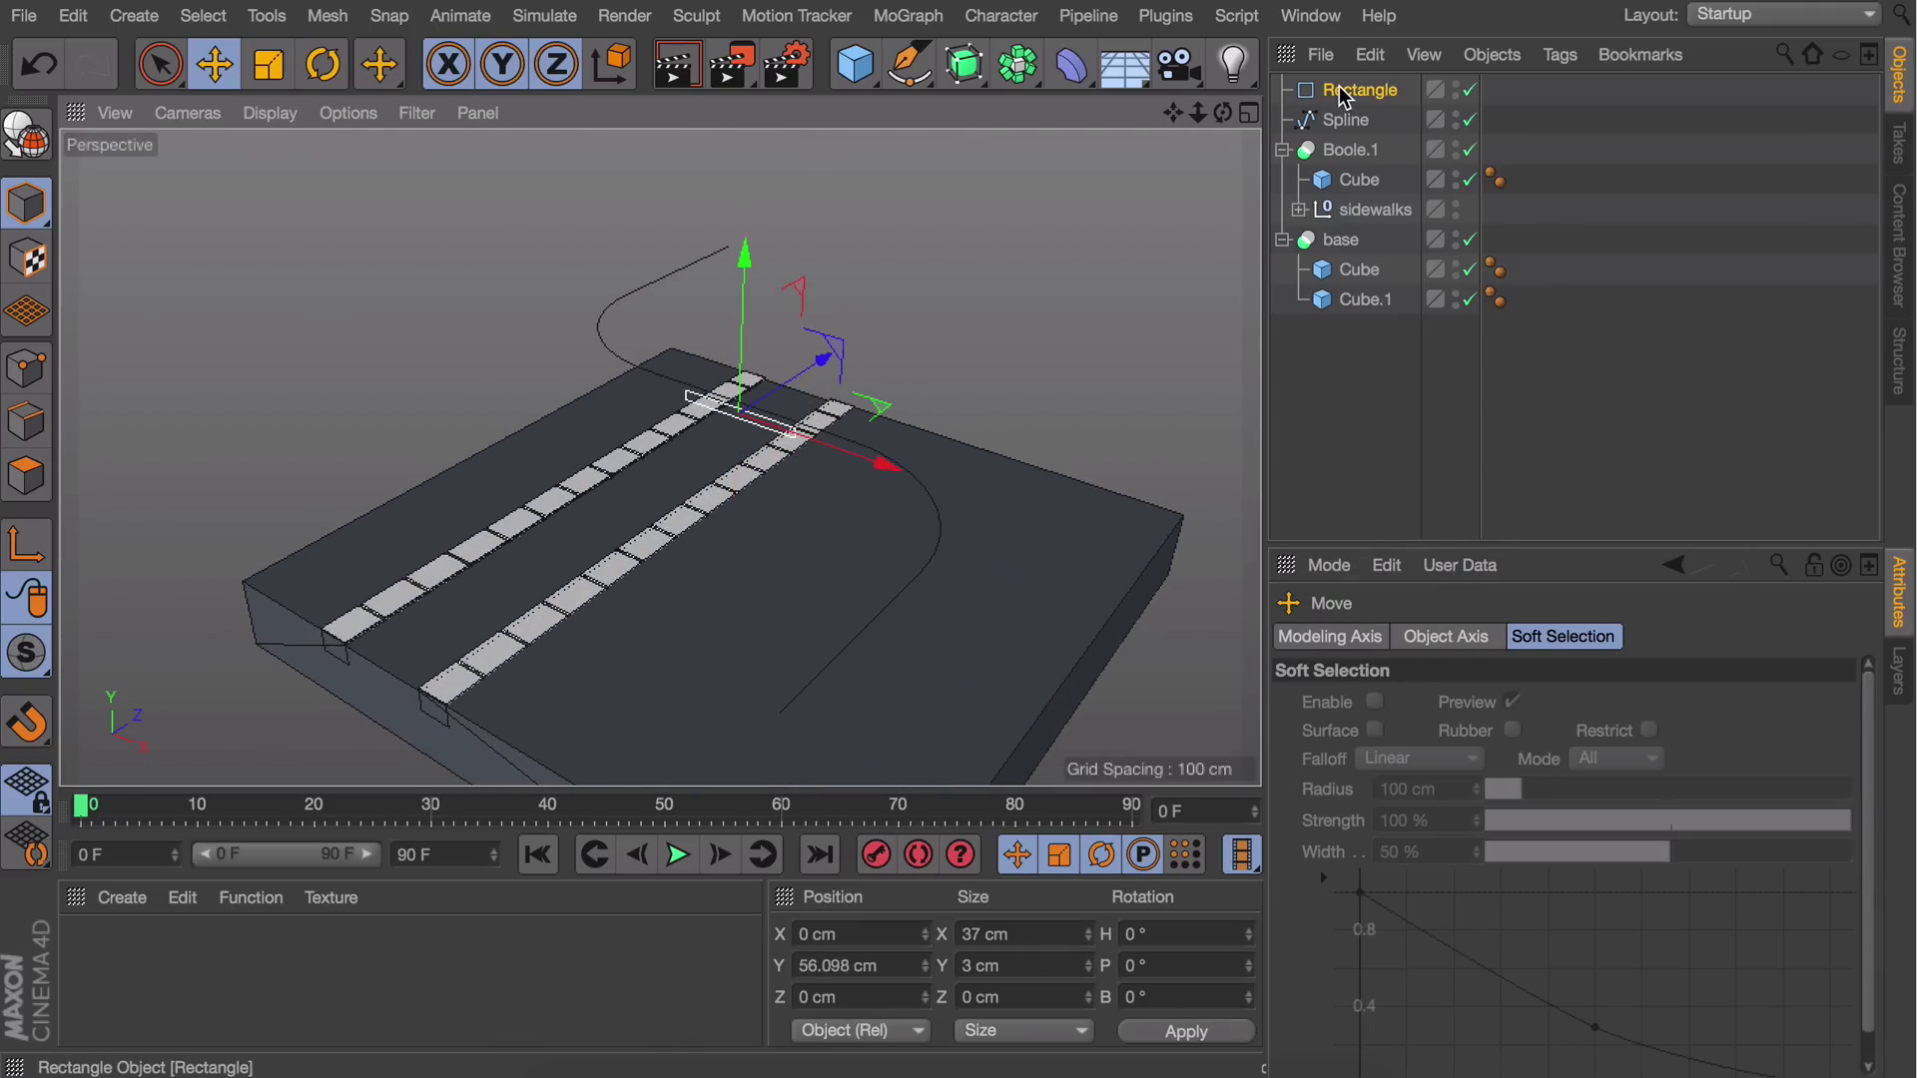
{"action": "left_click", "coordinate": [1345, 90]}
{"action": "left_click", "coordinate": [1527, 737]}
{"action": "type", "text": "0"}
{"action": "key", "text": "Return"}
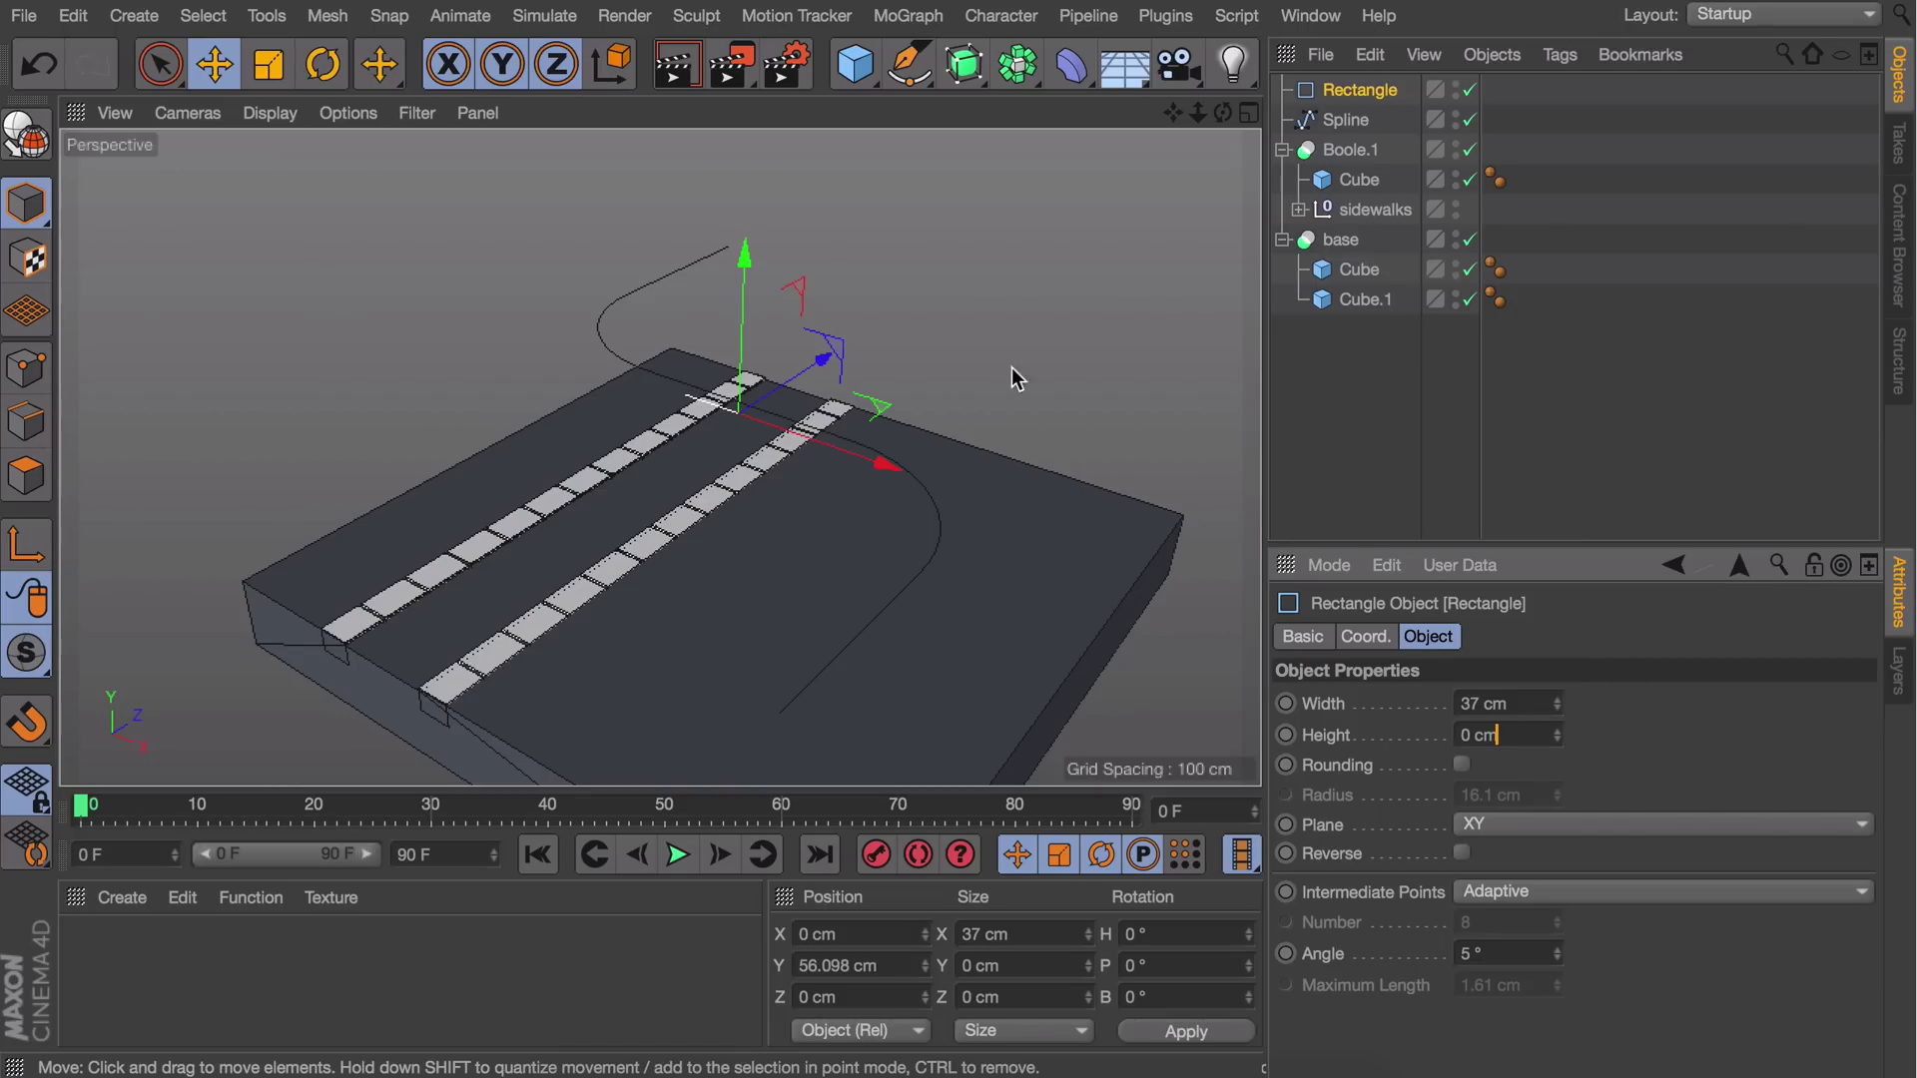
{"action": "left_click", "coordinate": [1099, 379]}
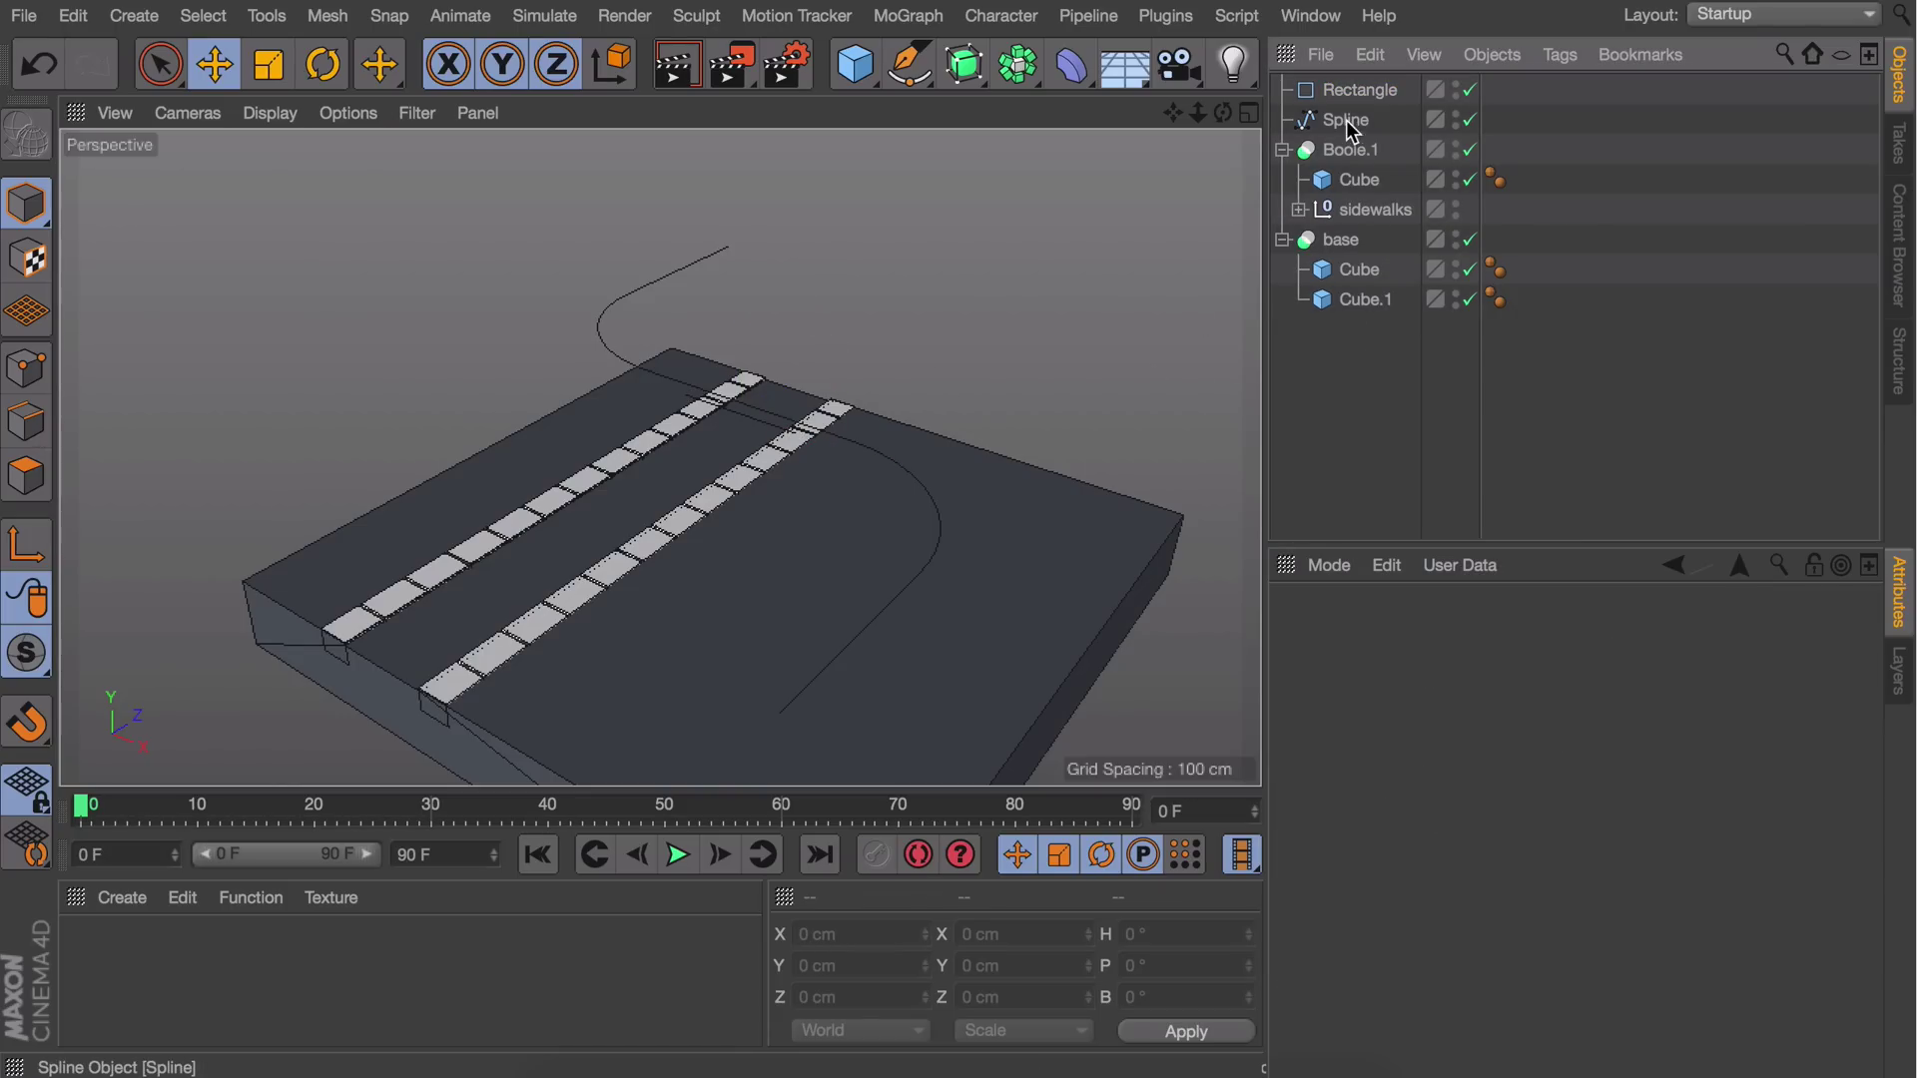
Add a Sweep object and nest the rectangle and the path spline in it to form the raised road
{"action": "left_click", "coordinate": [965, 64]}
{"action": "left_click", "coordinate": [1100, 249]}
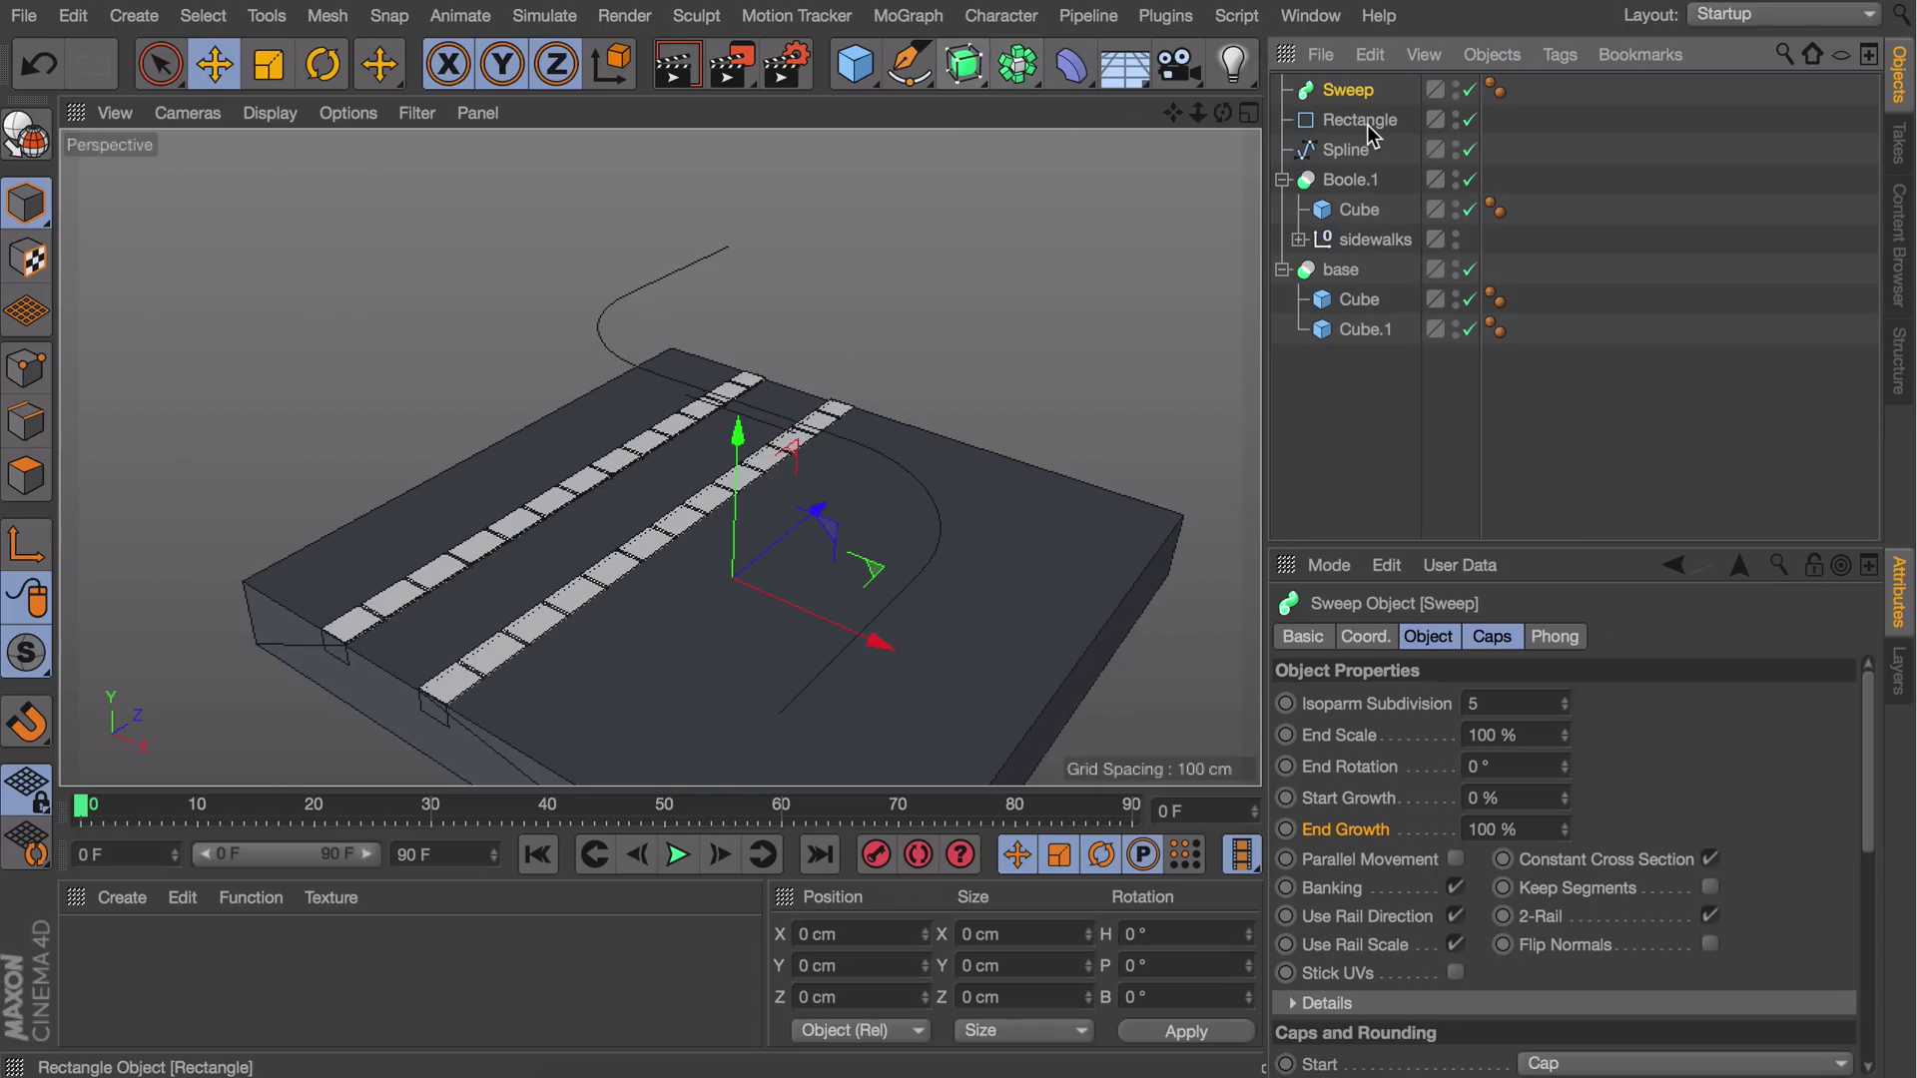
{"action": "left_click", "coordinate": [1358, 120]}
{"action": "left_click", "coordinate": [1346, 150], "text": "ctrl"}
{"action": "left_click_drag", "start_coordinate": [1346, 150], "coordinate": [1353, 92]}
{"action": "left_click", "coordinate": [1480, 395]}
{"action": "left_click_drag", "start_coordinate": [813, 462], "coordinate": [761, 286], "text": "alt"}
{"action": "left_click_drag", "start_coordinate": [1069, 315], "coordinate": [950, 376], "text": "alt"}
{"action": "left_click", "coordinate": [1345, 91]}
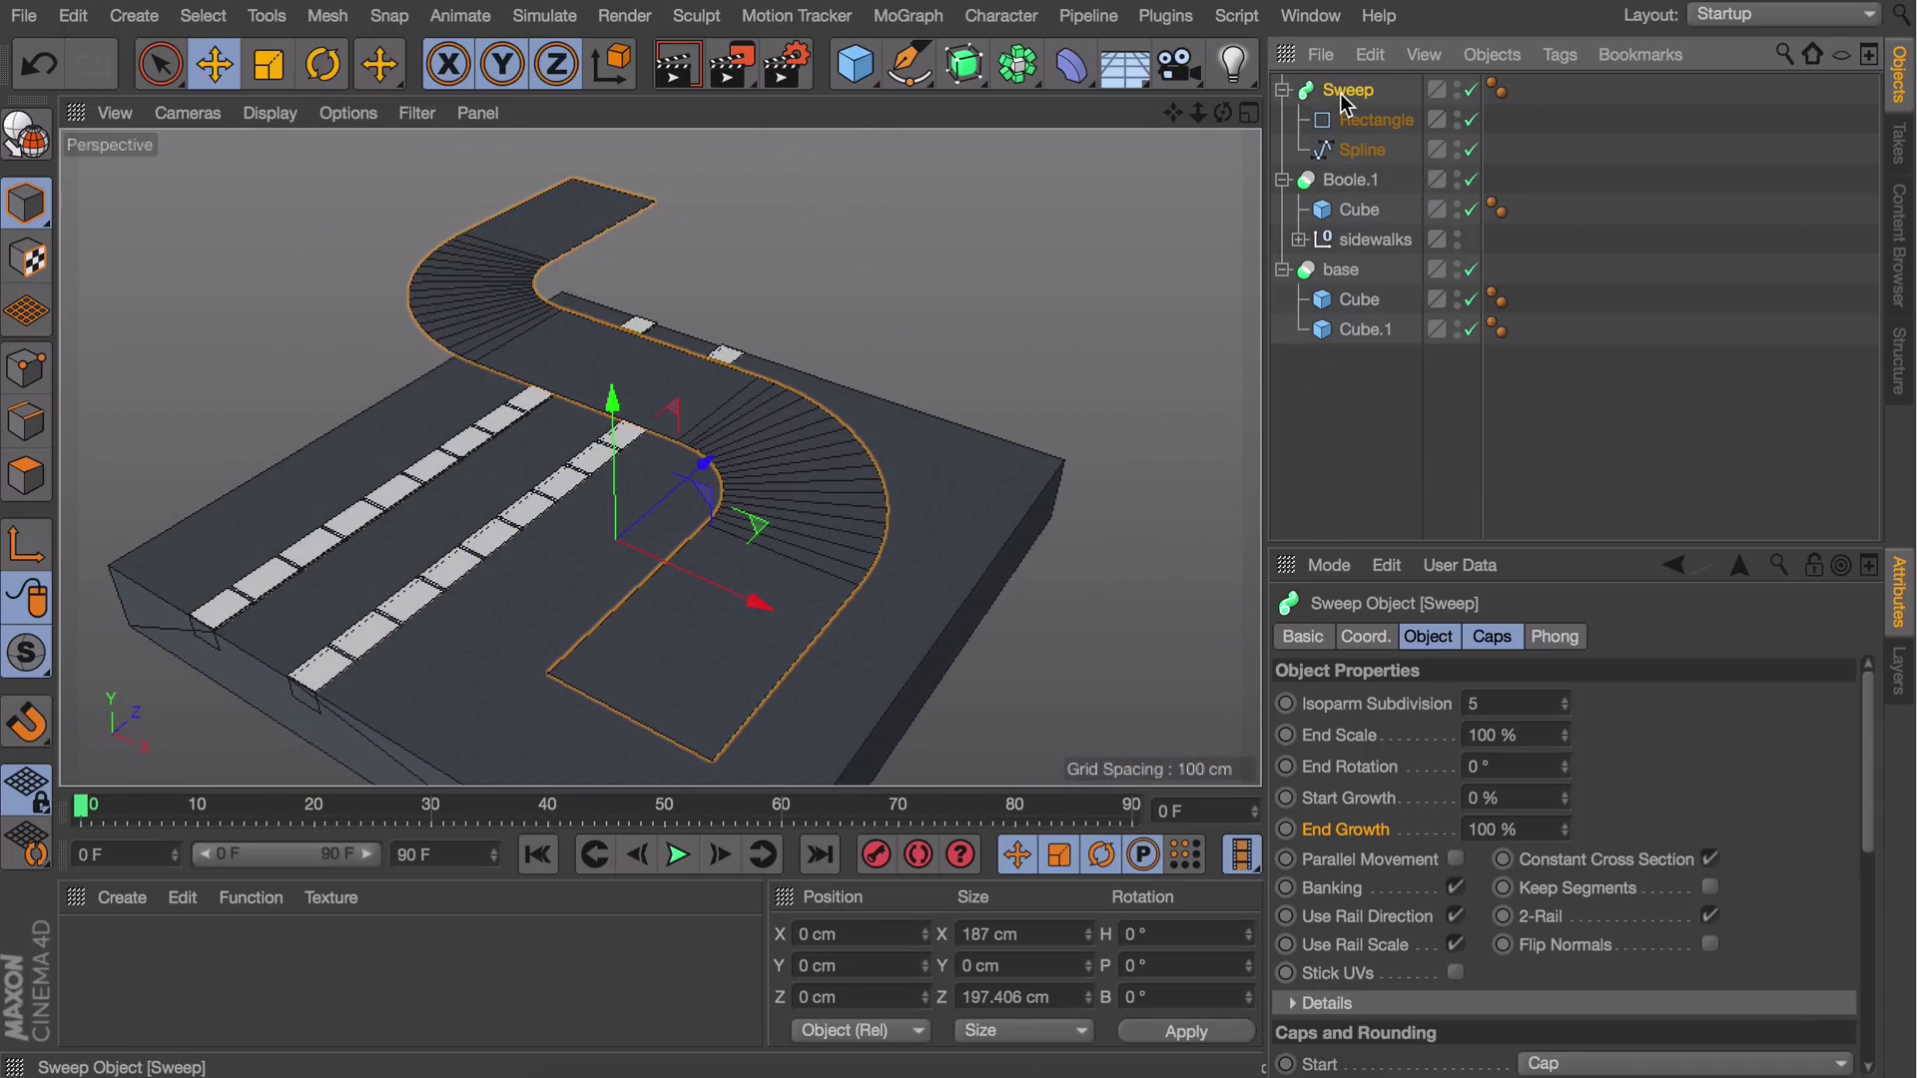
{"action": "scroll", "coordinate": [1838, 841], "scroll_direction": "down", "scroll_amount": 5}
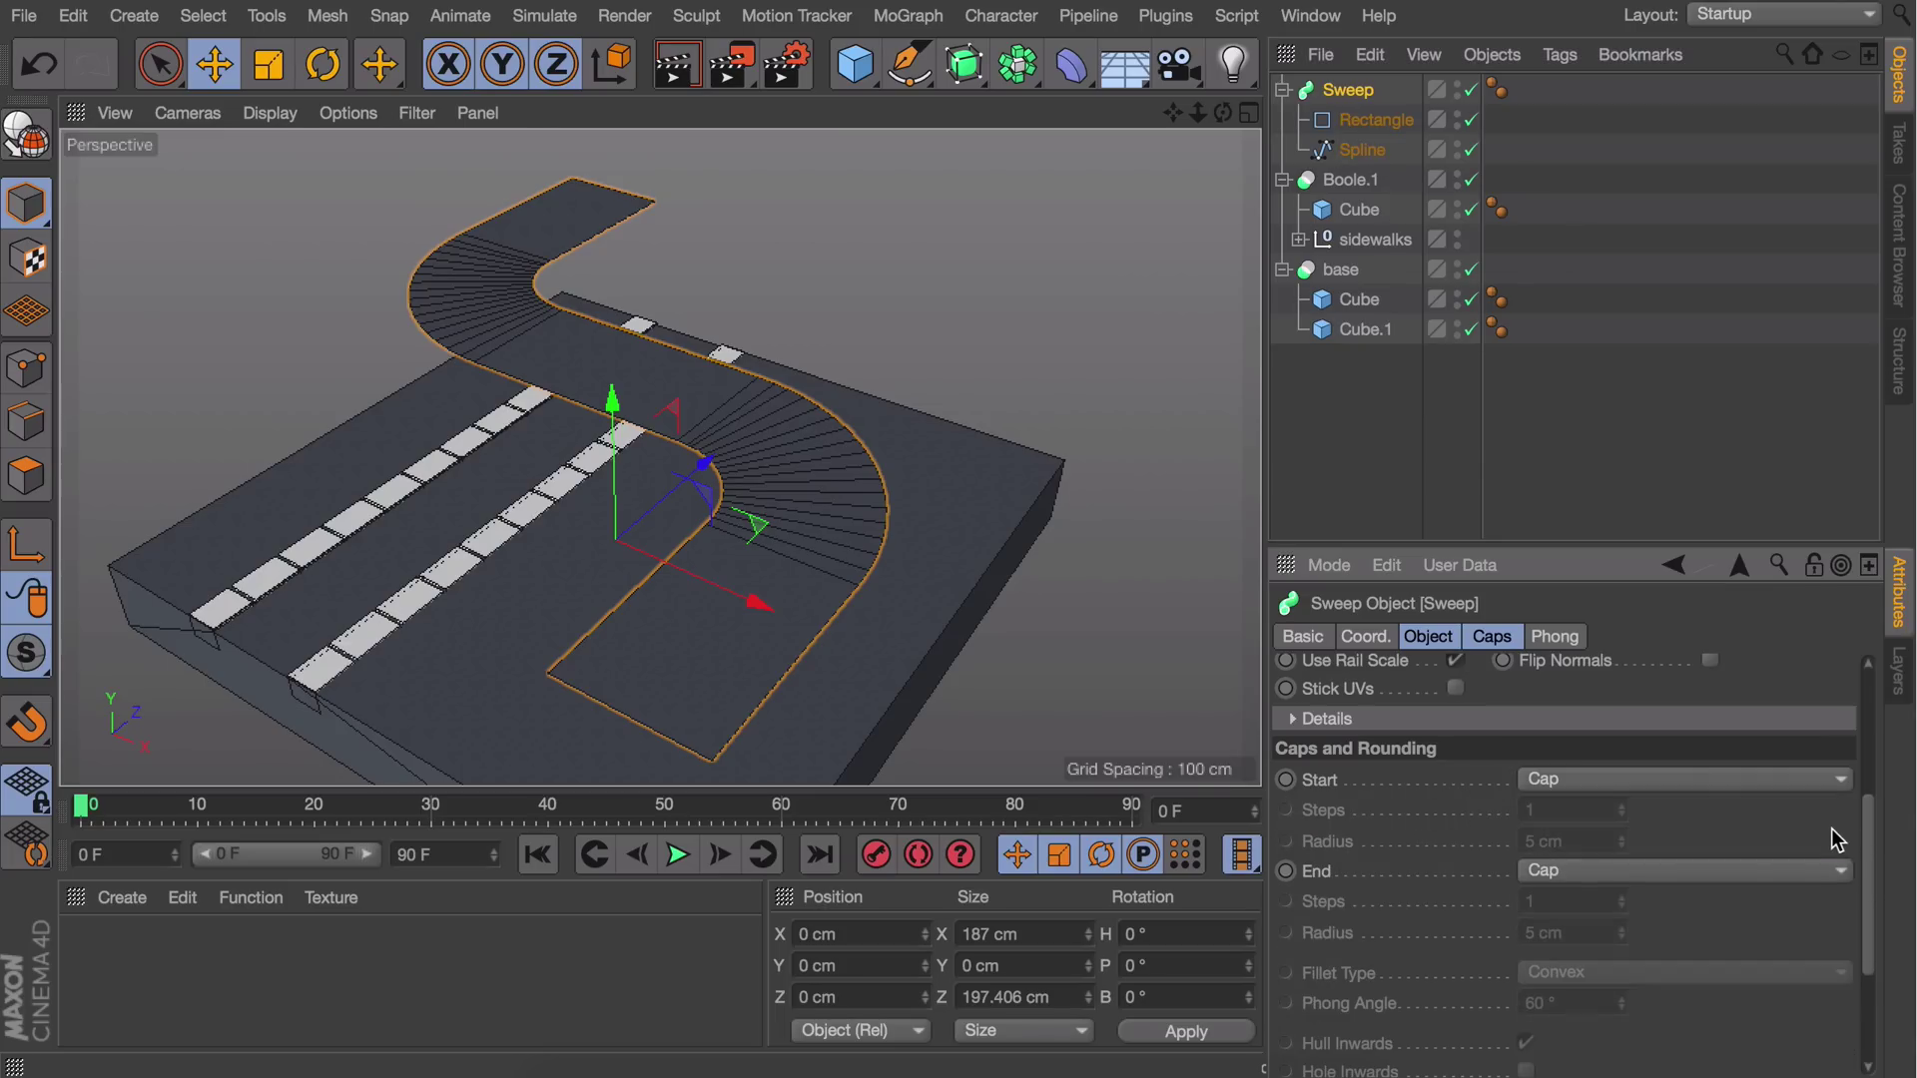
{"action": "scroll", "coordinate": [1795, 936], "scroll_direction": "down", "scroll_amount": 1}
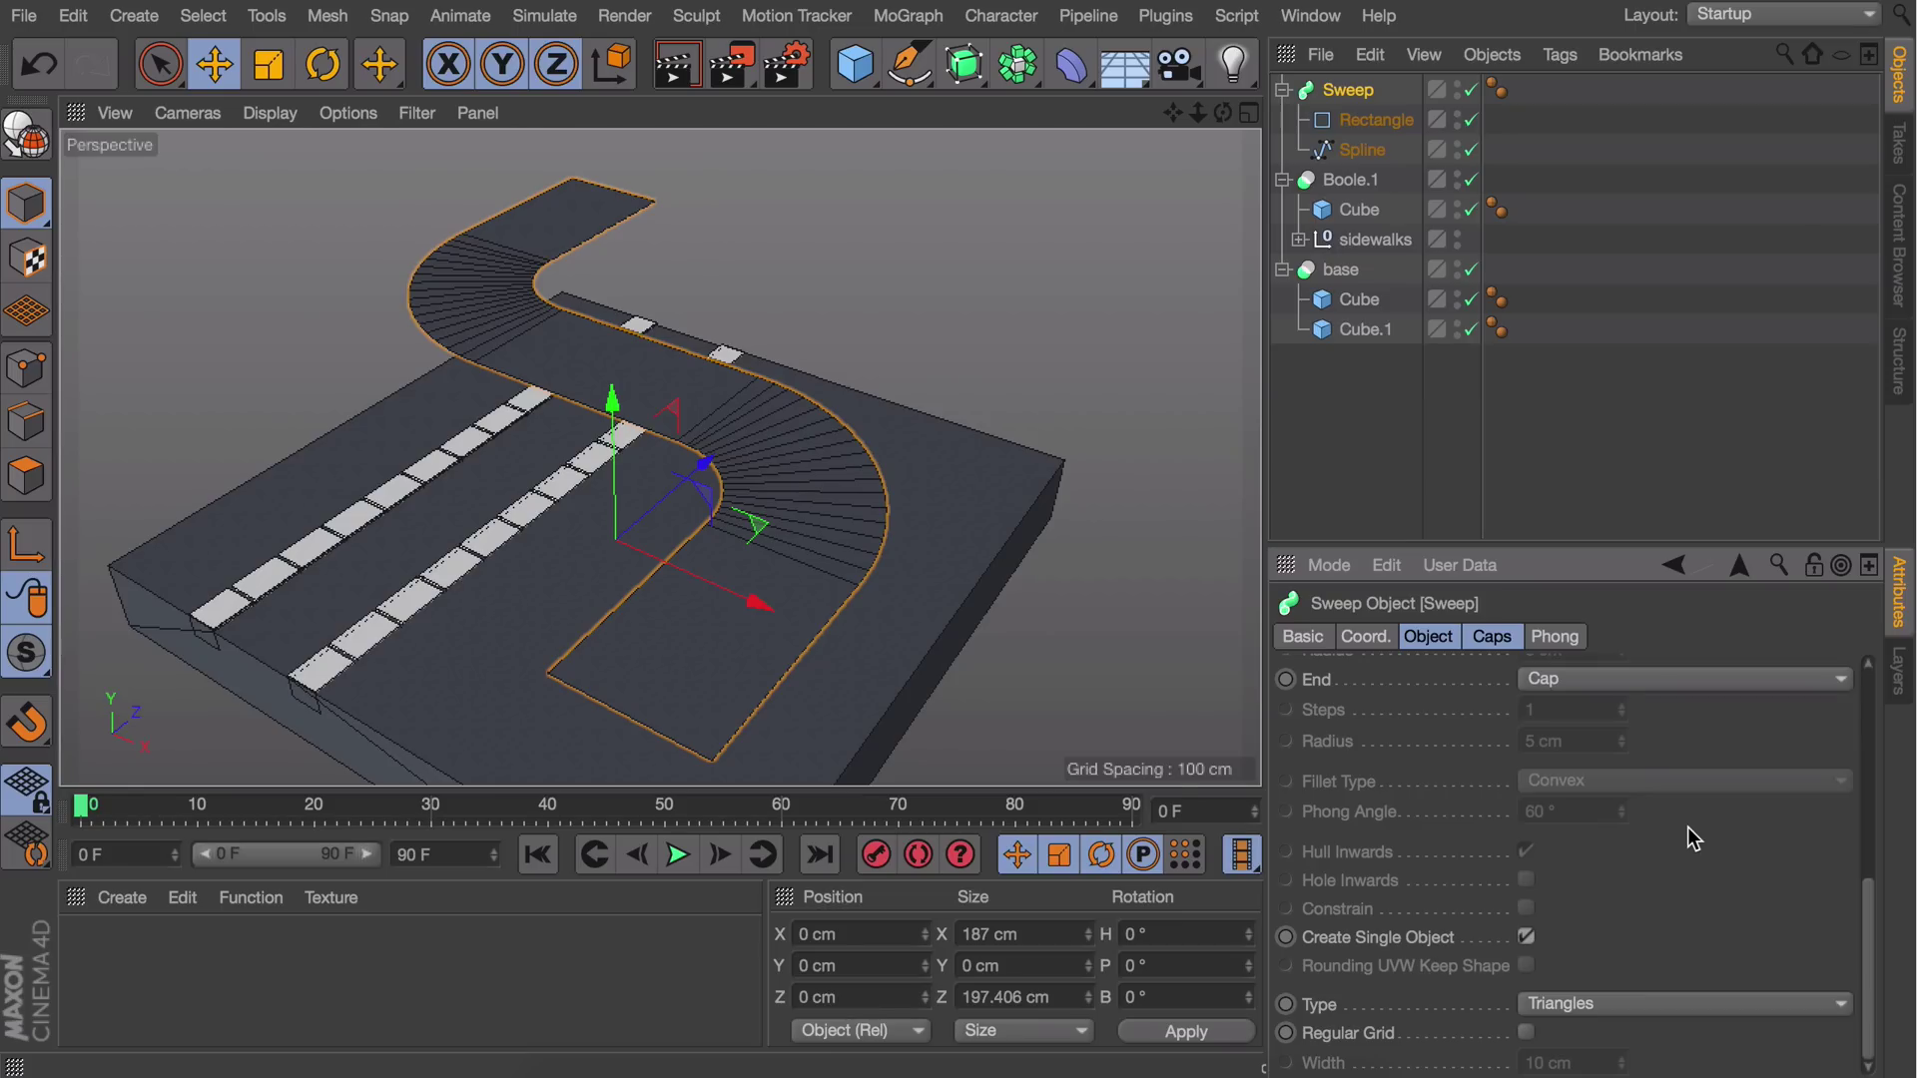
{"action": "left_click", "coordinate": [1393, 434]}
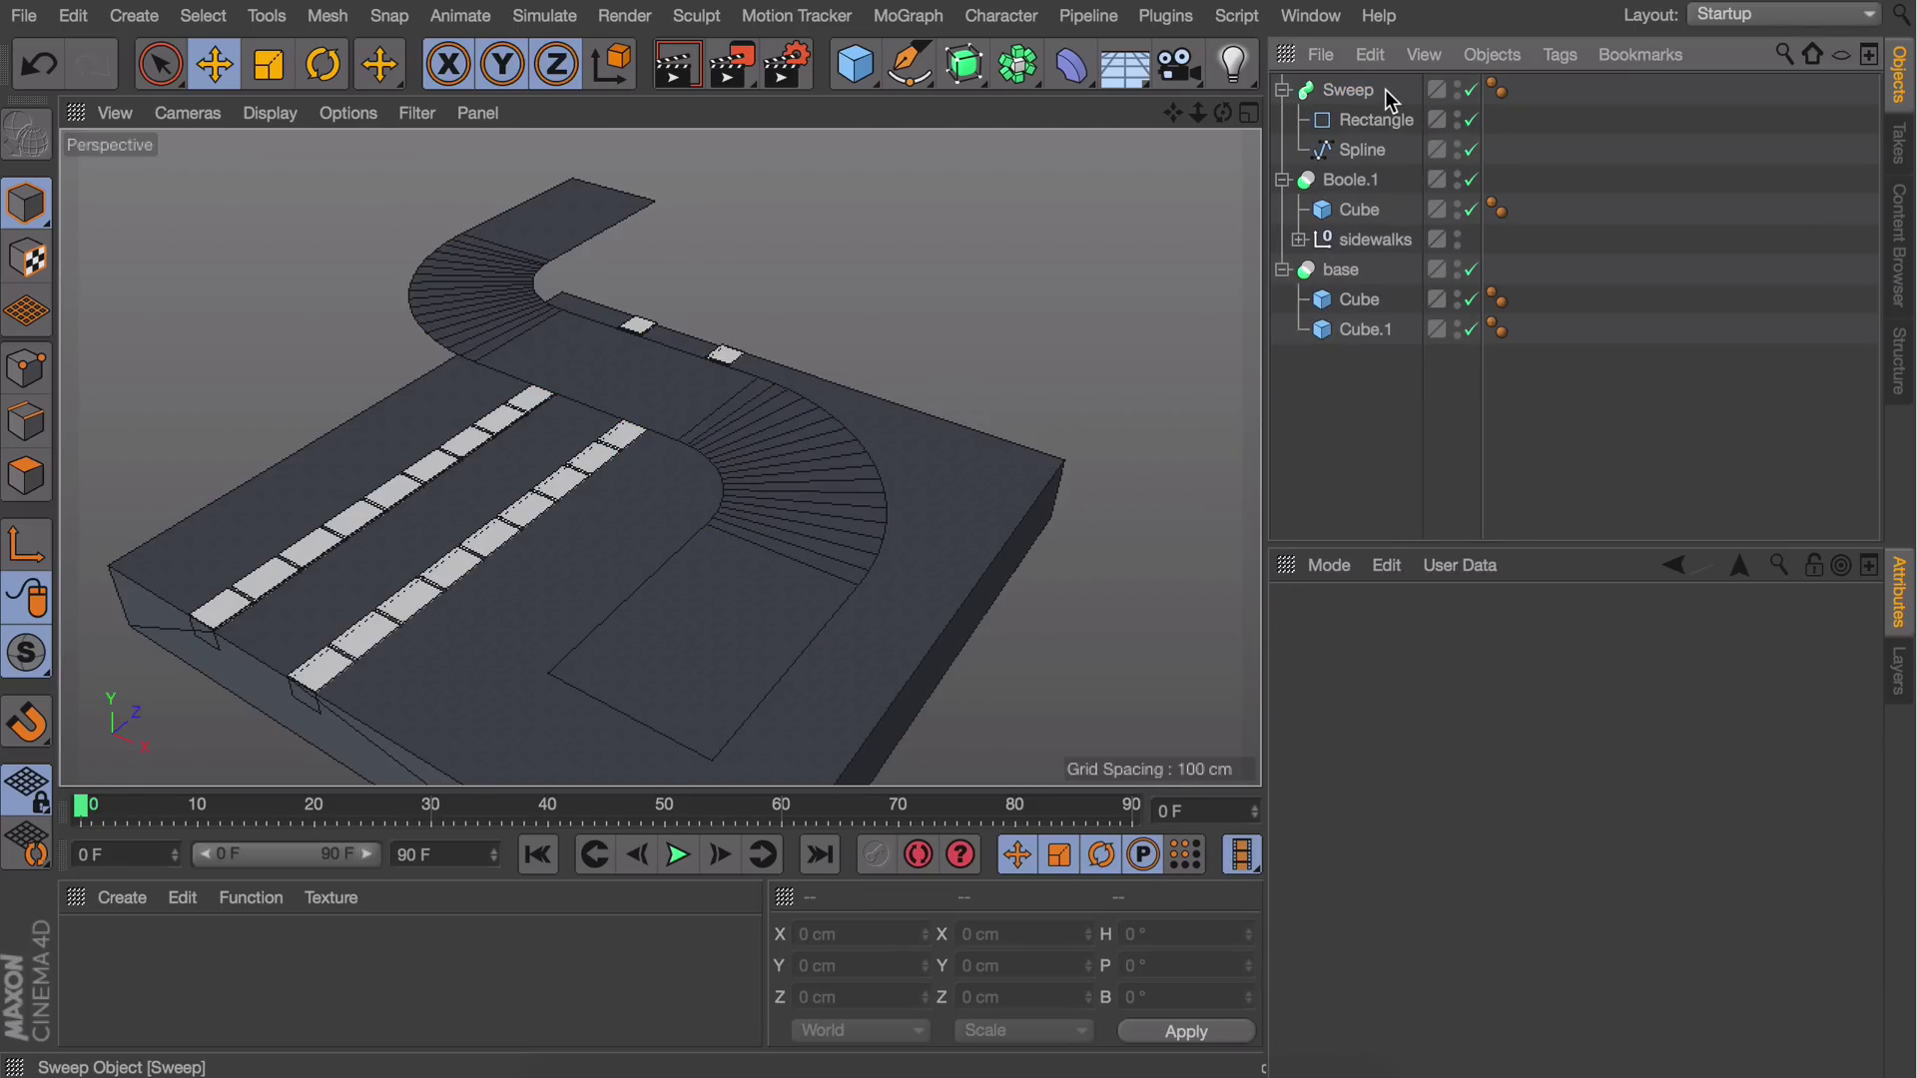
Duplicate the Sweep with its profile and path, hide the original Sweep and collapse its hierarchy
{"action": "left_click", "coordinate": [1354, 92]}
{"action": "left_click_drag", "start_coordinate": [1348, 92], "coordinate": [1350, 81], "text": "ctrl"}
{"action": "left_click", "coordinate": [1354, 188]}
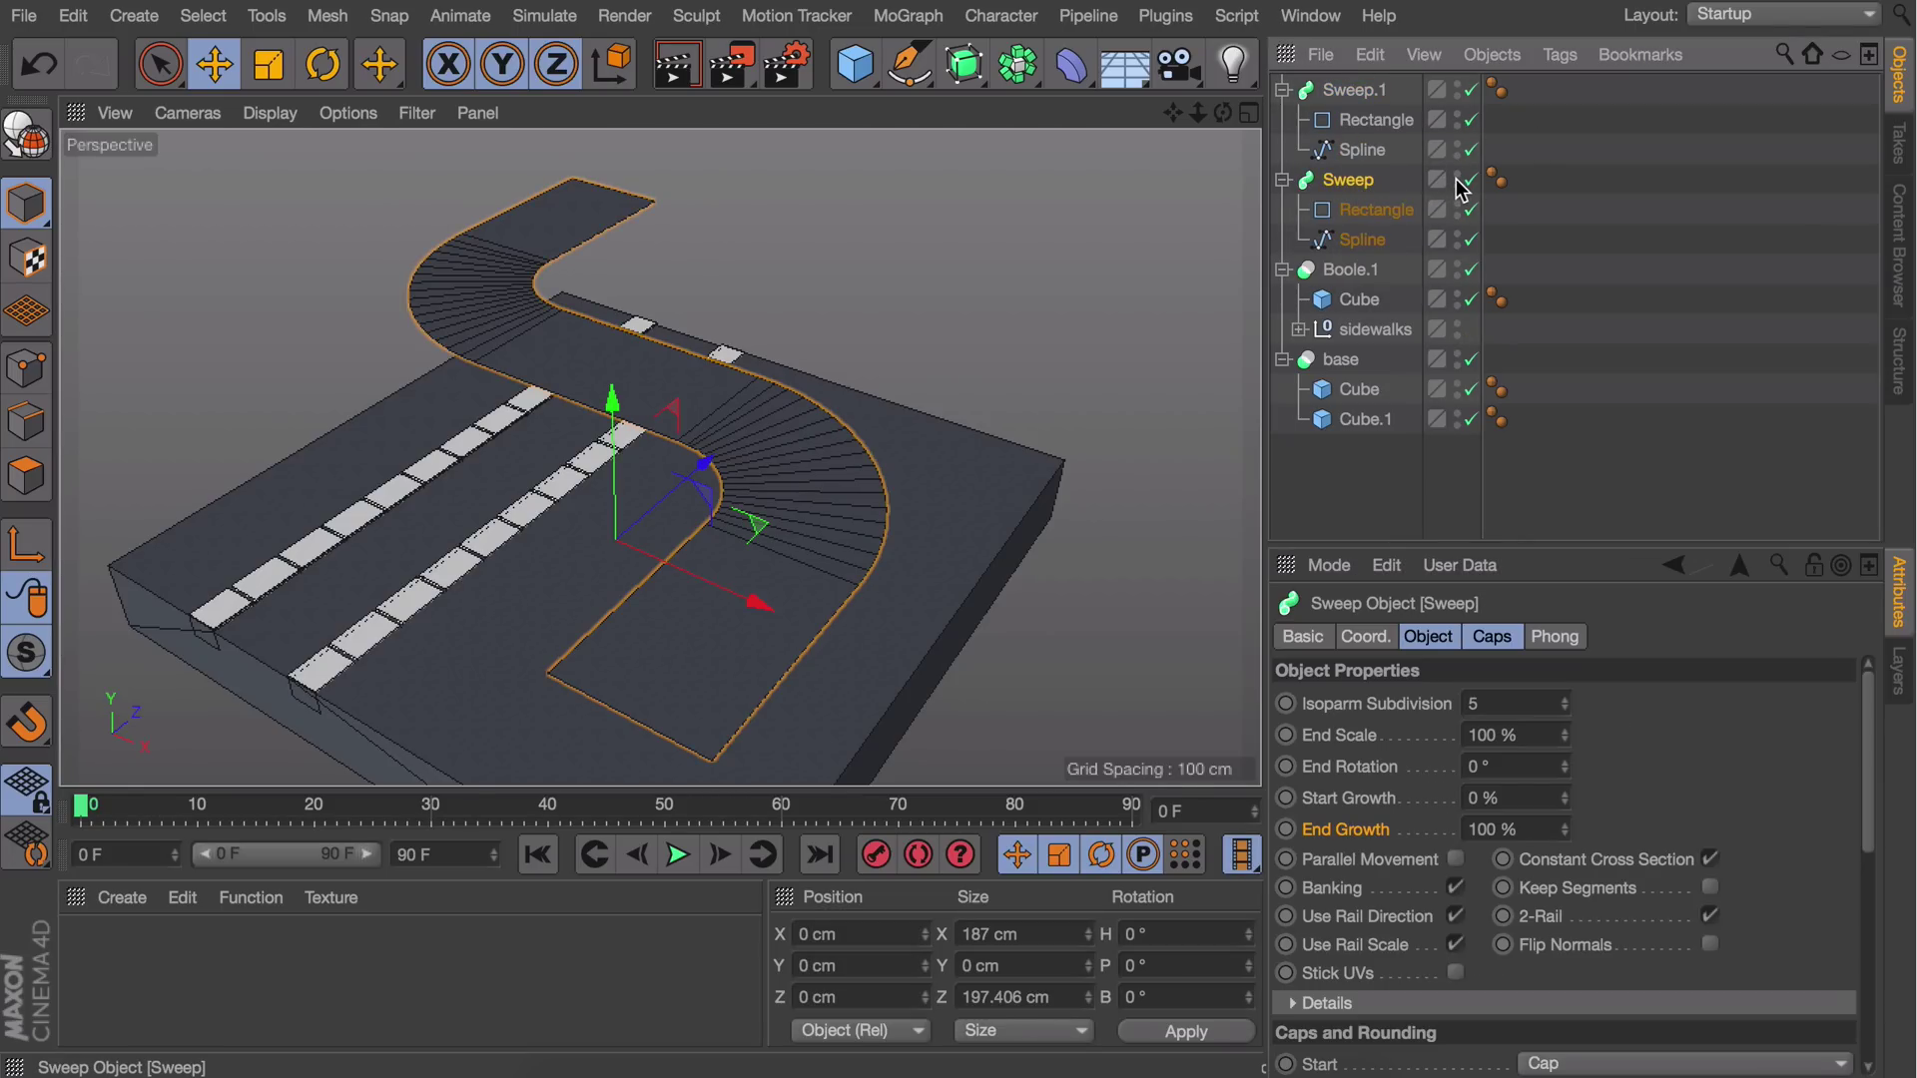
{"action": "left_click", "coordinate": [1459, 182]}
{"action": "left_click", "coordinate": [1283, 180]}
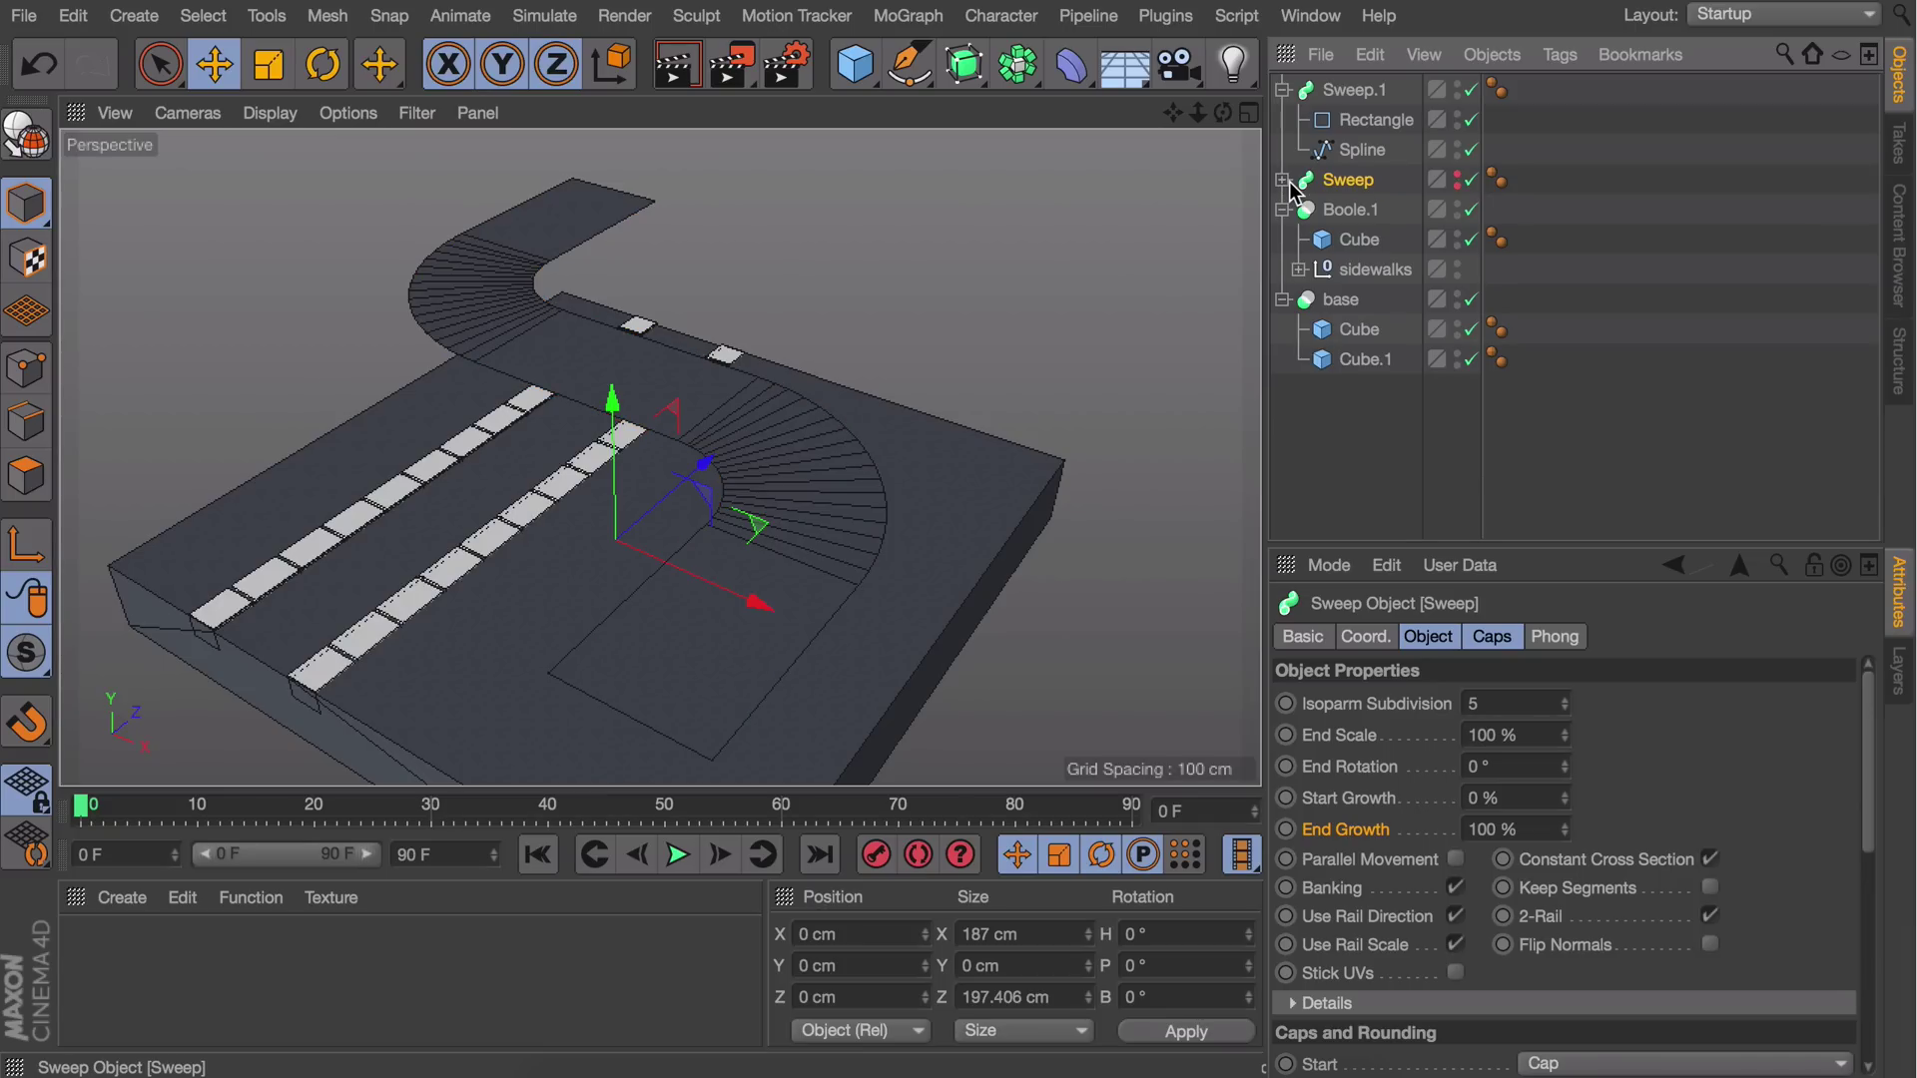
Convert the duplicated Sweep into an editable polygon object and rename it bridge
{"action": "left_click", "coordinate": [1360, 92]}
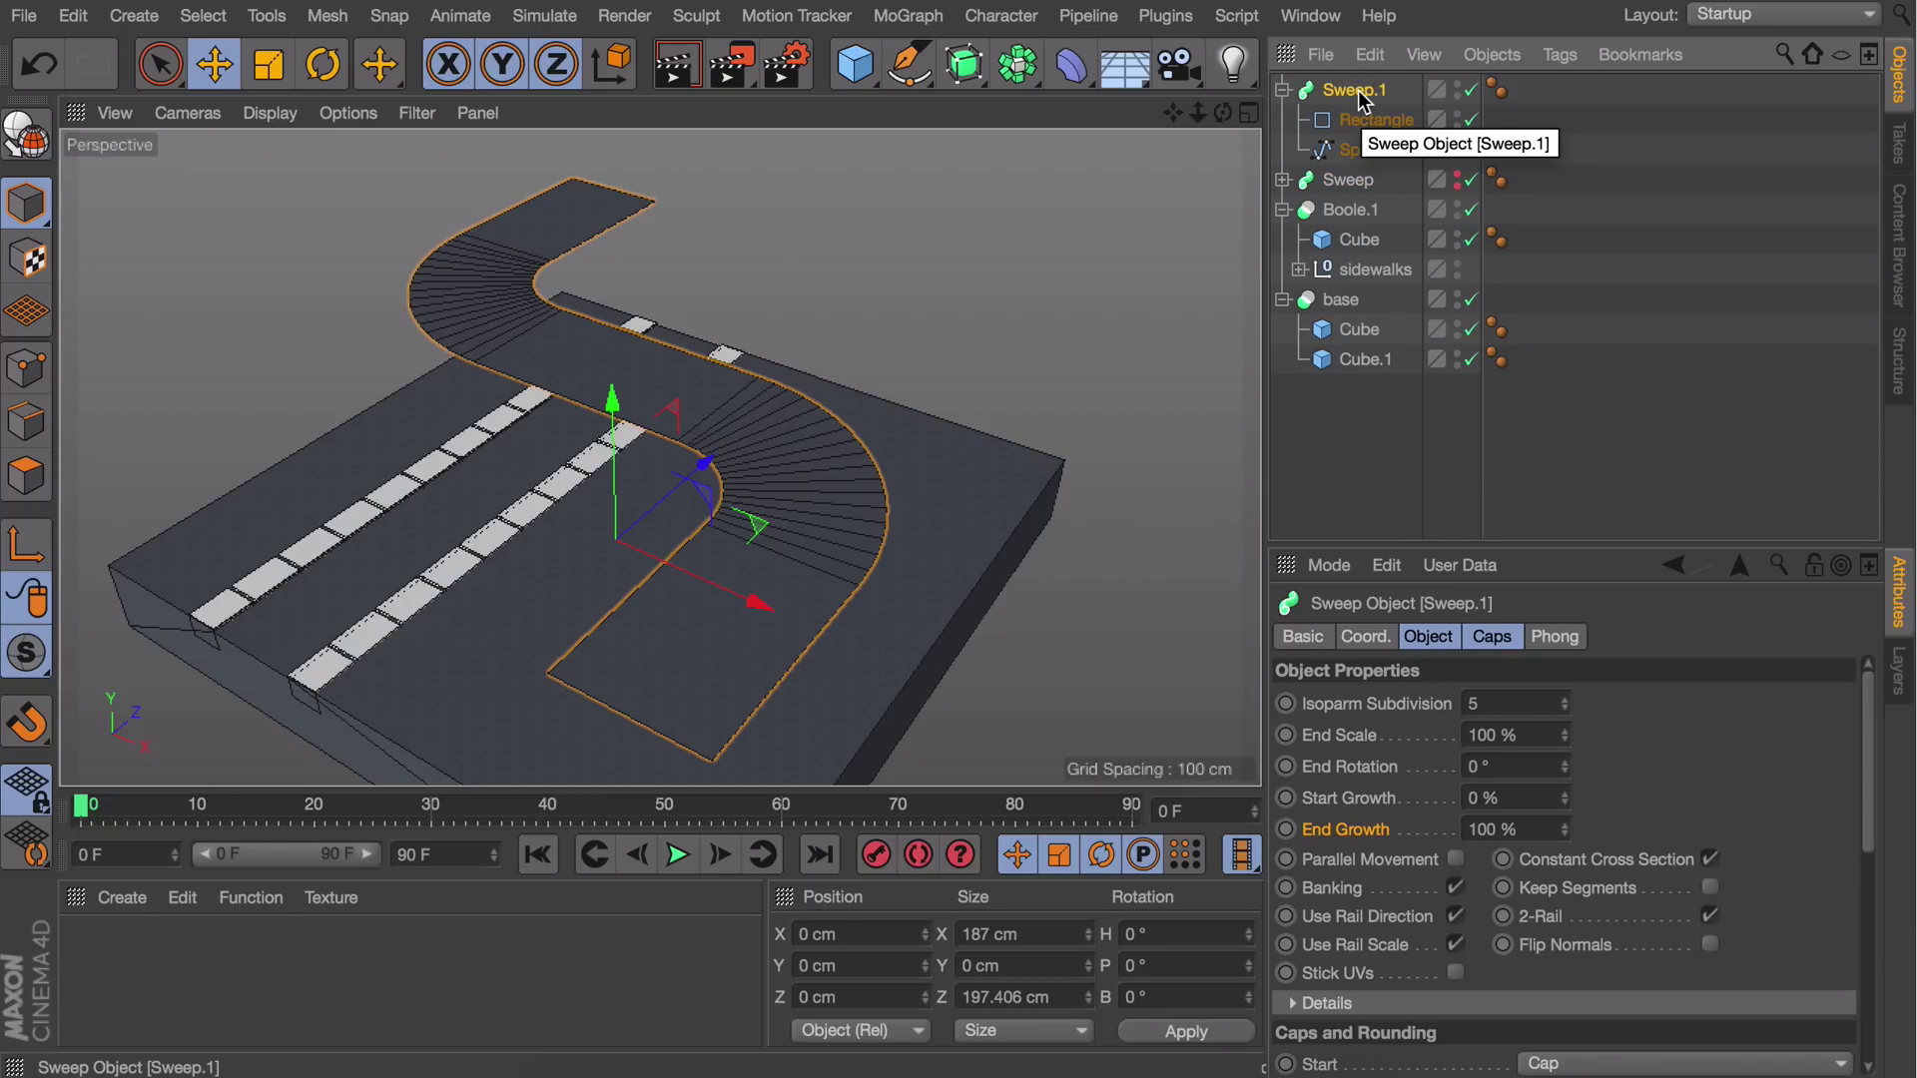
{"action": "key", "text": "c"}
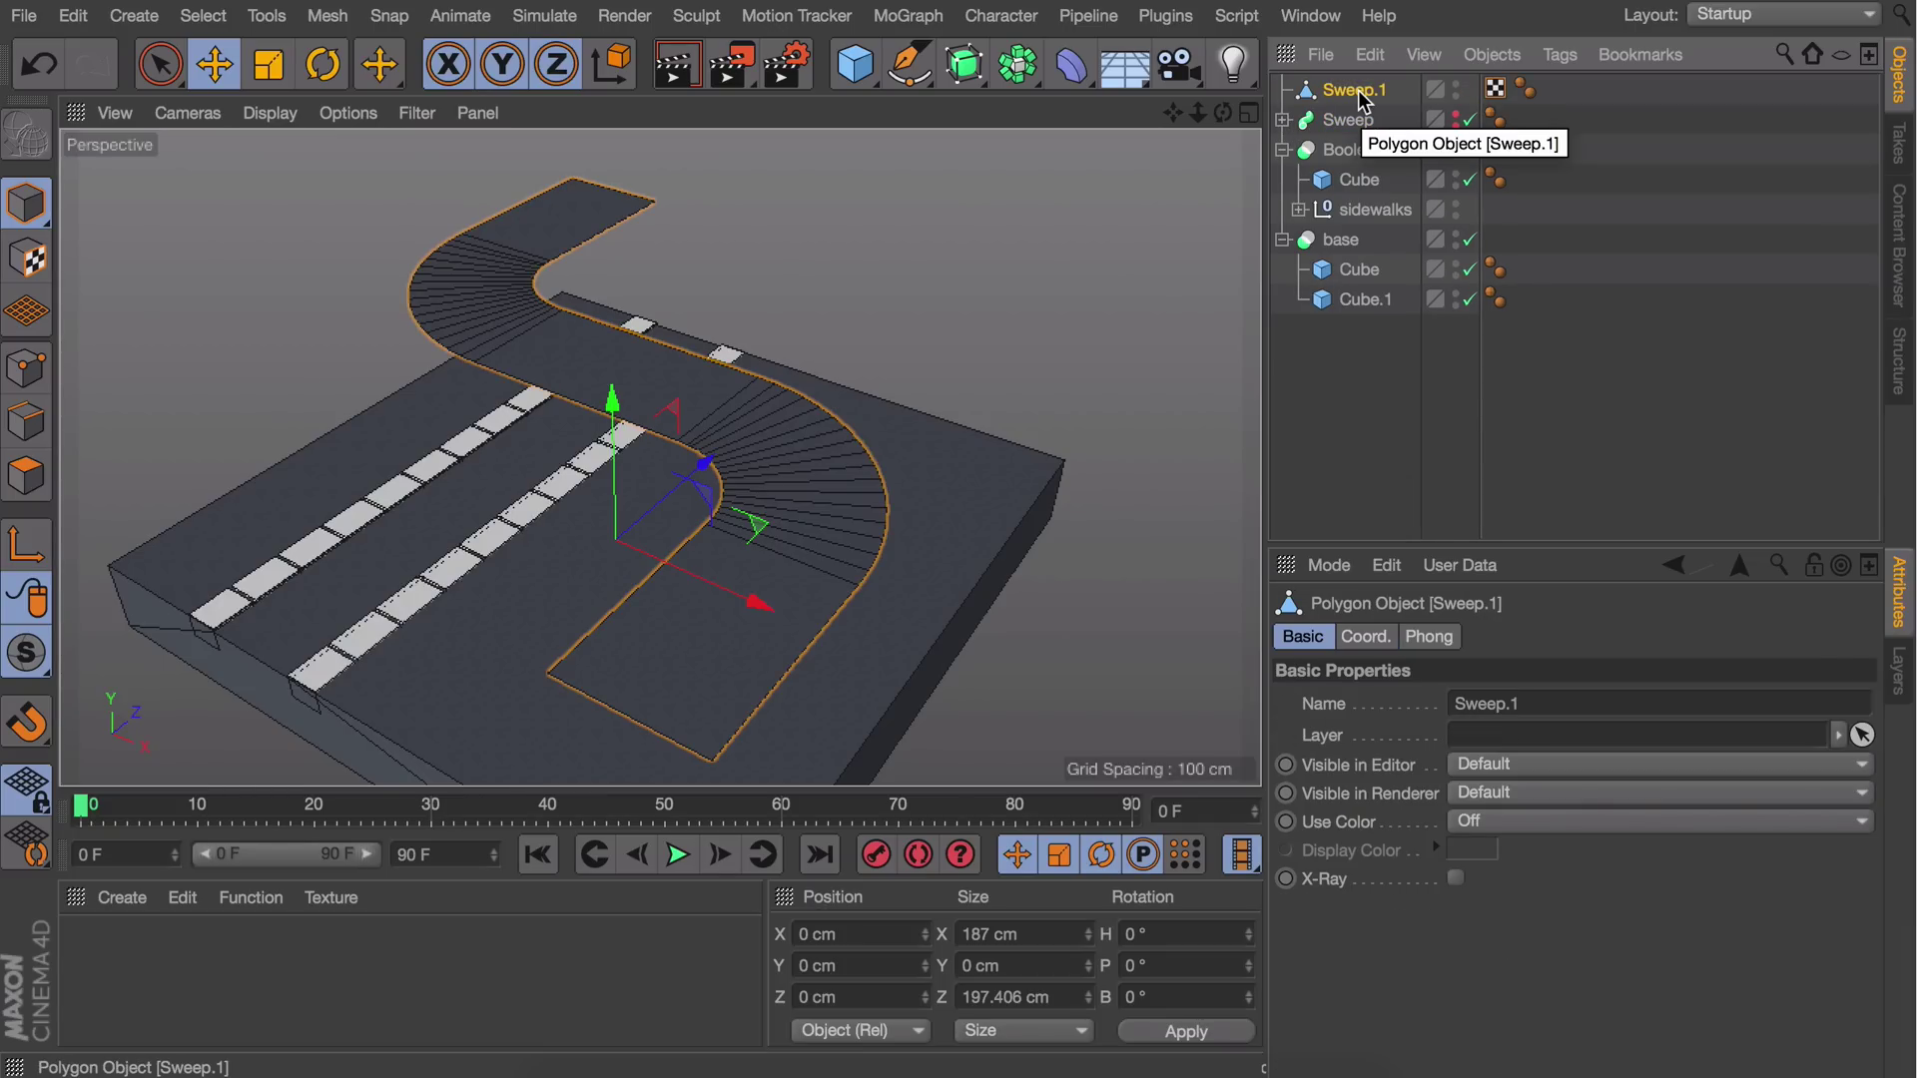
{"action": "double_click", "coordinate": [1360, 91]}
{"action": "type", "text": "bridge"}
{"action": "key", "text": "Return"}
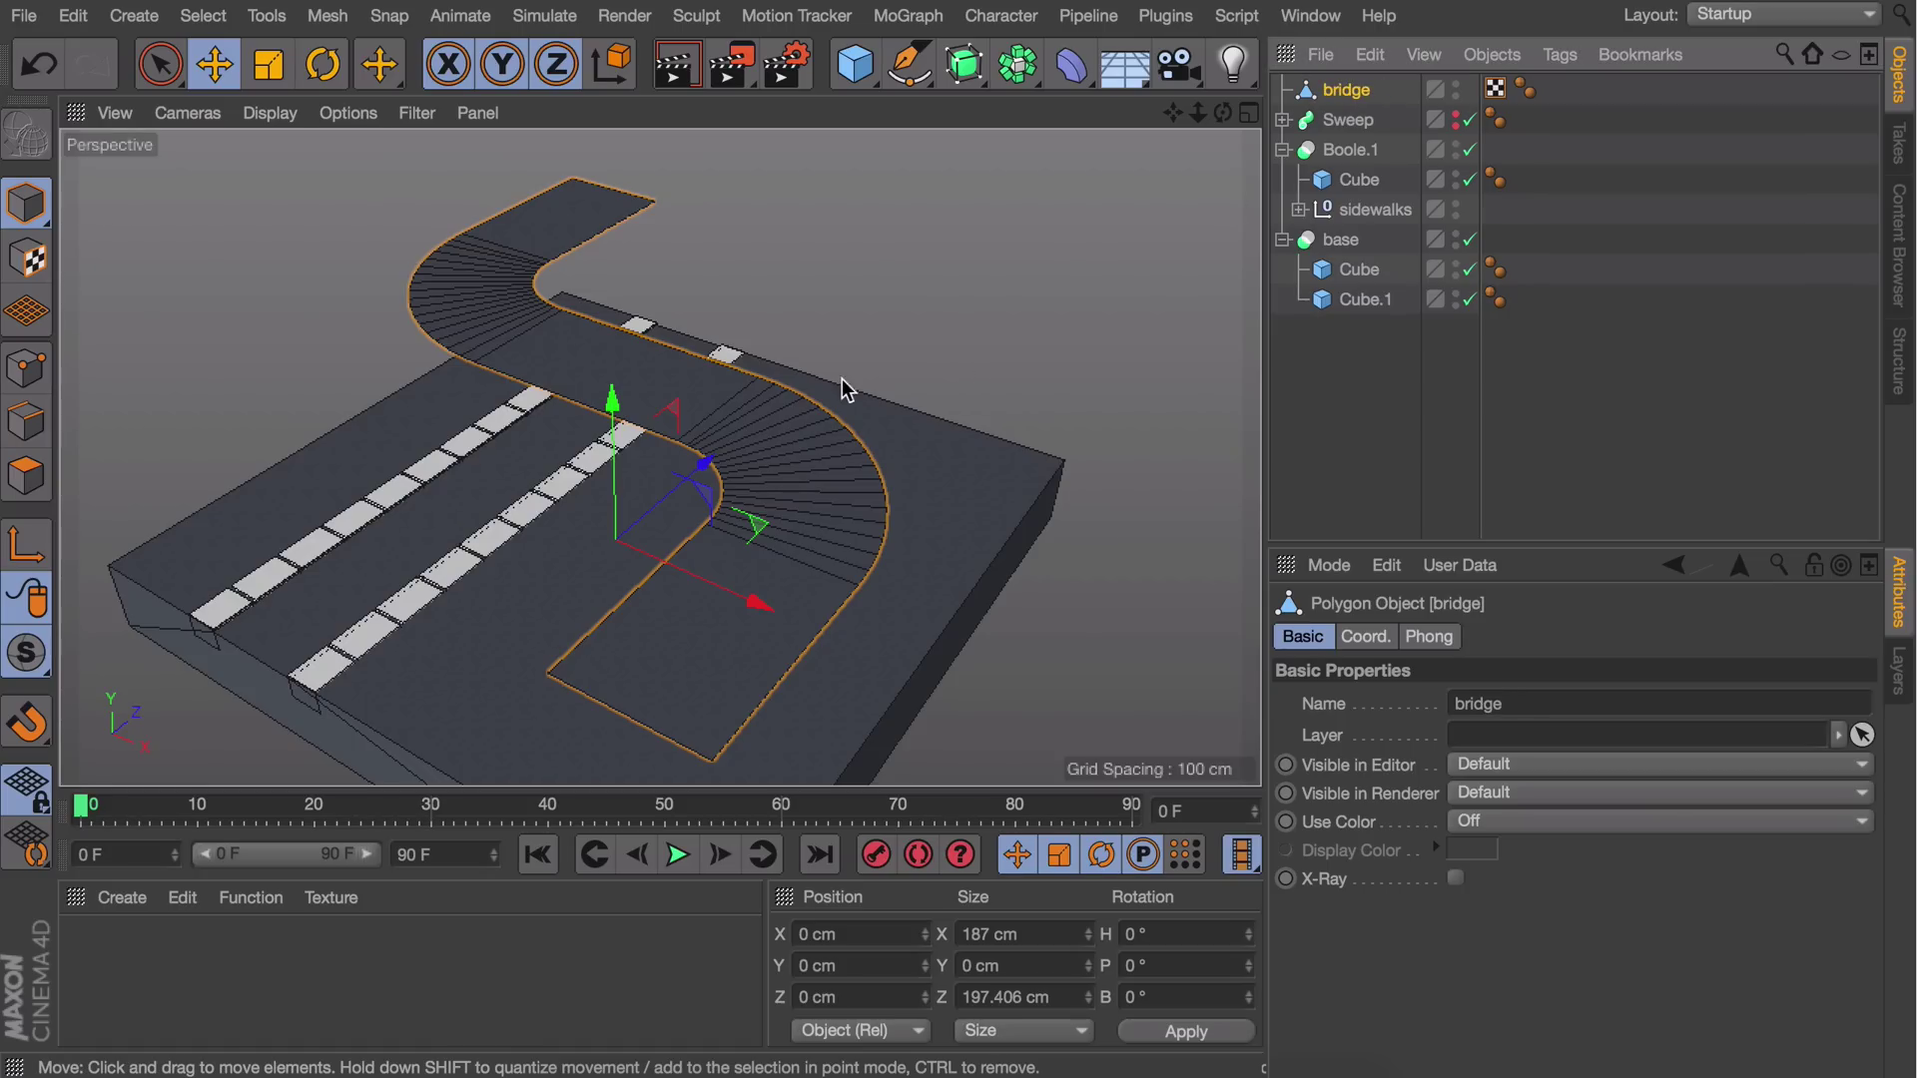
Select all of the bridge's polygons
{"action": "left_click", "coordinate": [26, 476]}
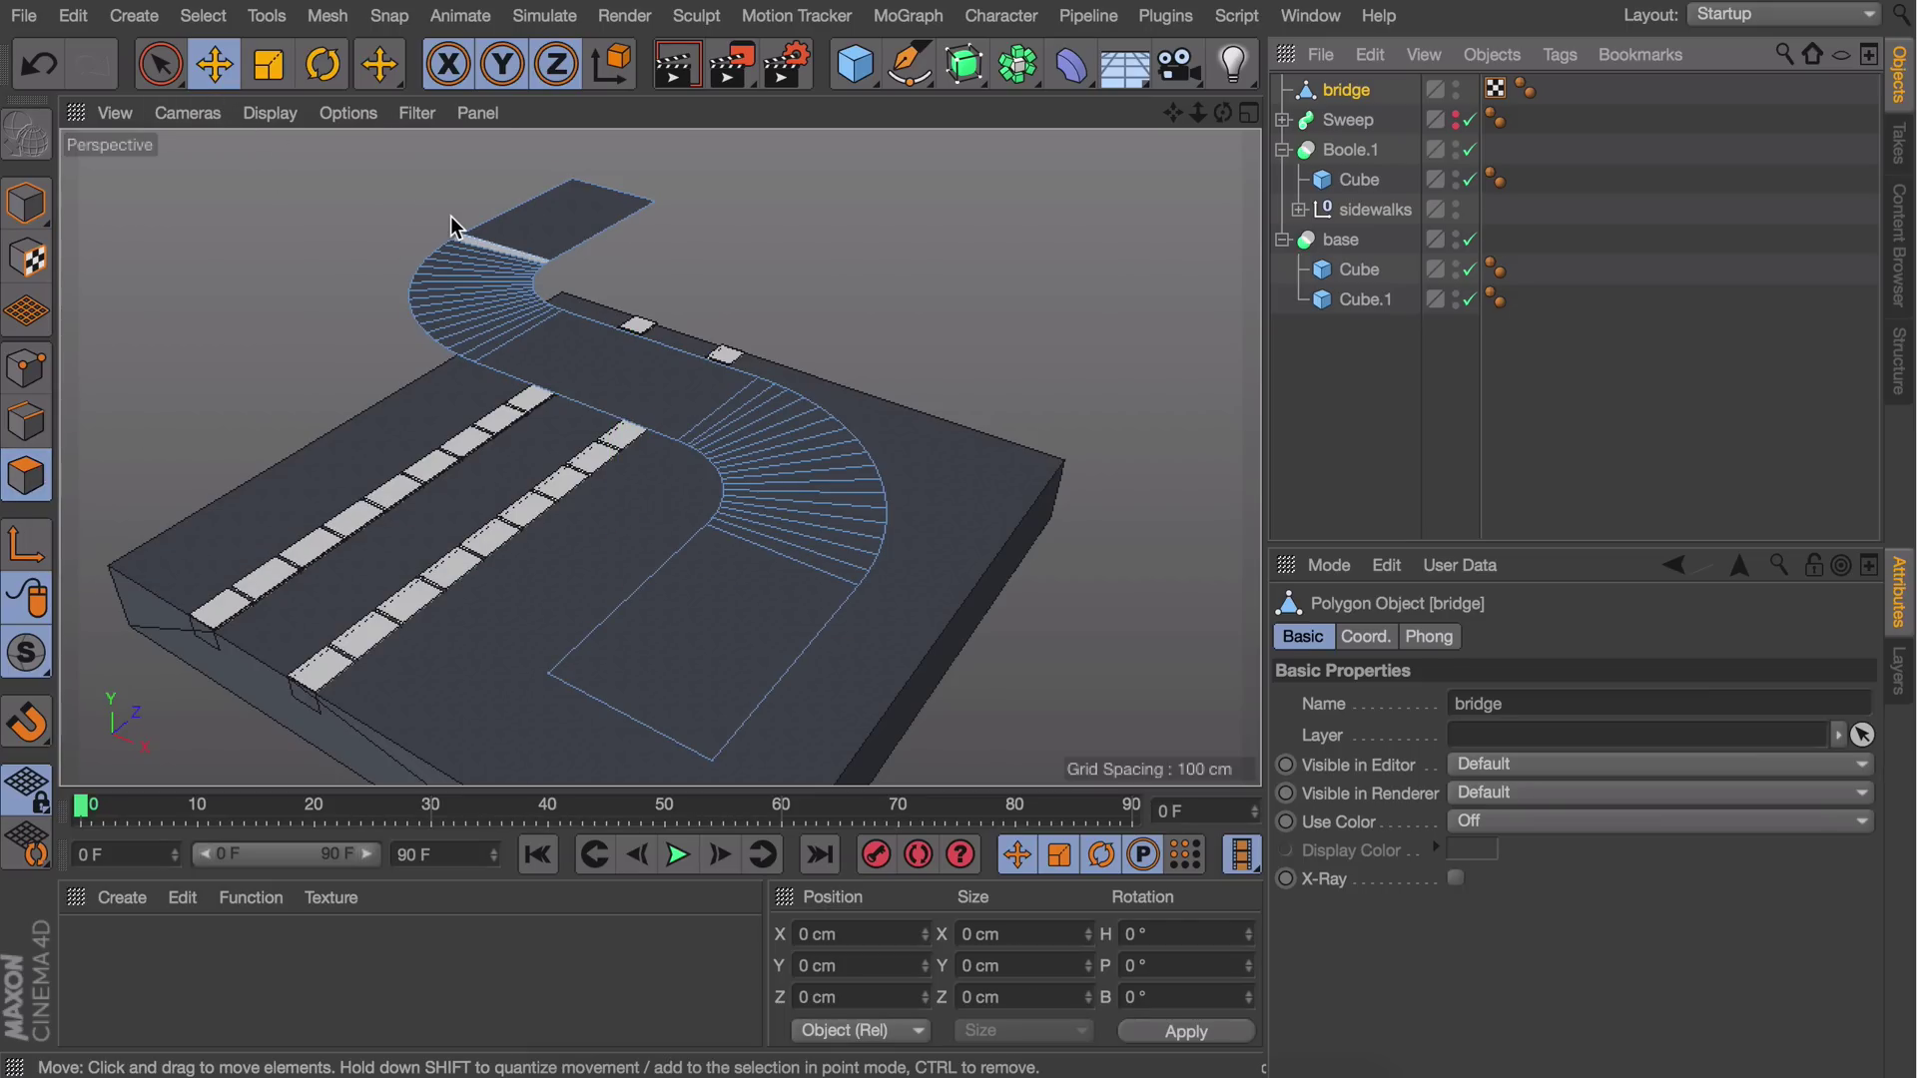
{"action": "key", "text": "x"}
{"action": "key", "text": "super+a"}
{"action": "mouse_move", "coordinate": [736, 531]}
{"action": "left_mouse_down", "text": "alt"}
{"action": "mouse_move", "coordinate": [753, 393]}
{"action": "mouse_move", "coordinate": [732, 501]}
{"action": "left_mouse_up", "text": "alt"}
Try to extrude the selected bridge polygons by about 17.6 cm
{"action": "key", "text": "d"}
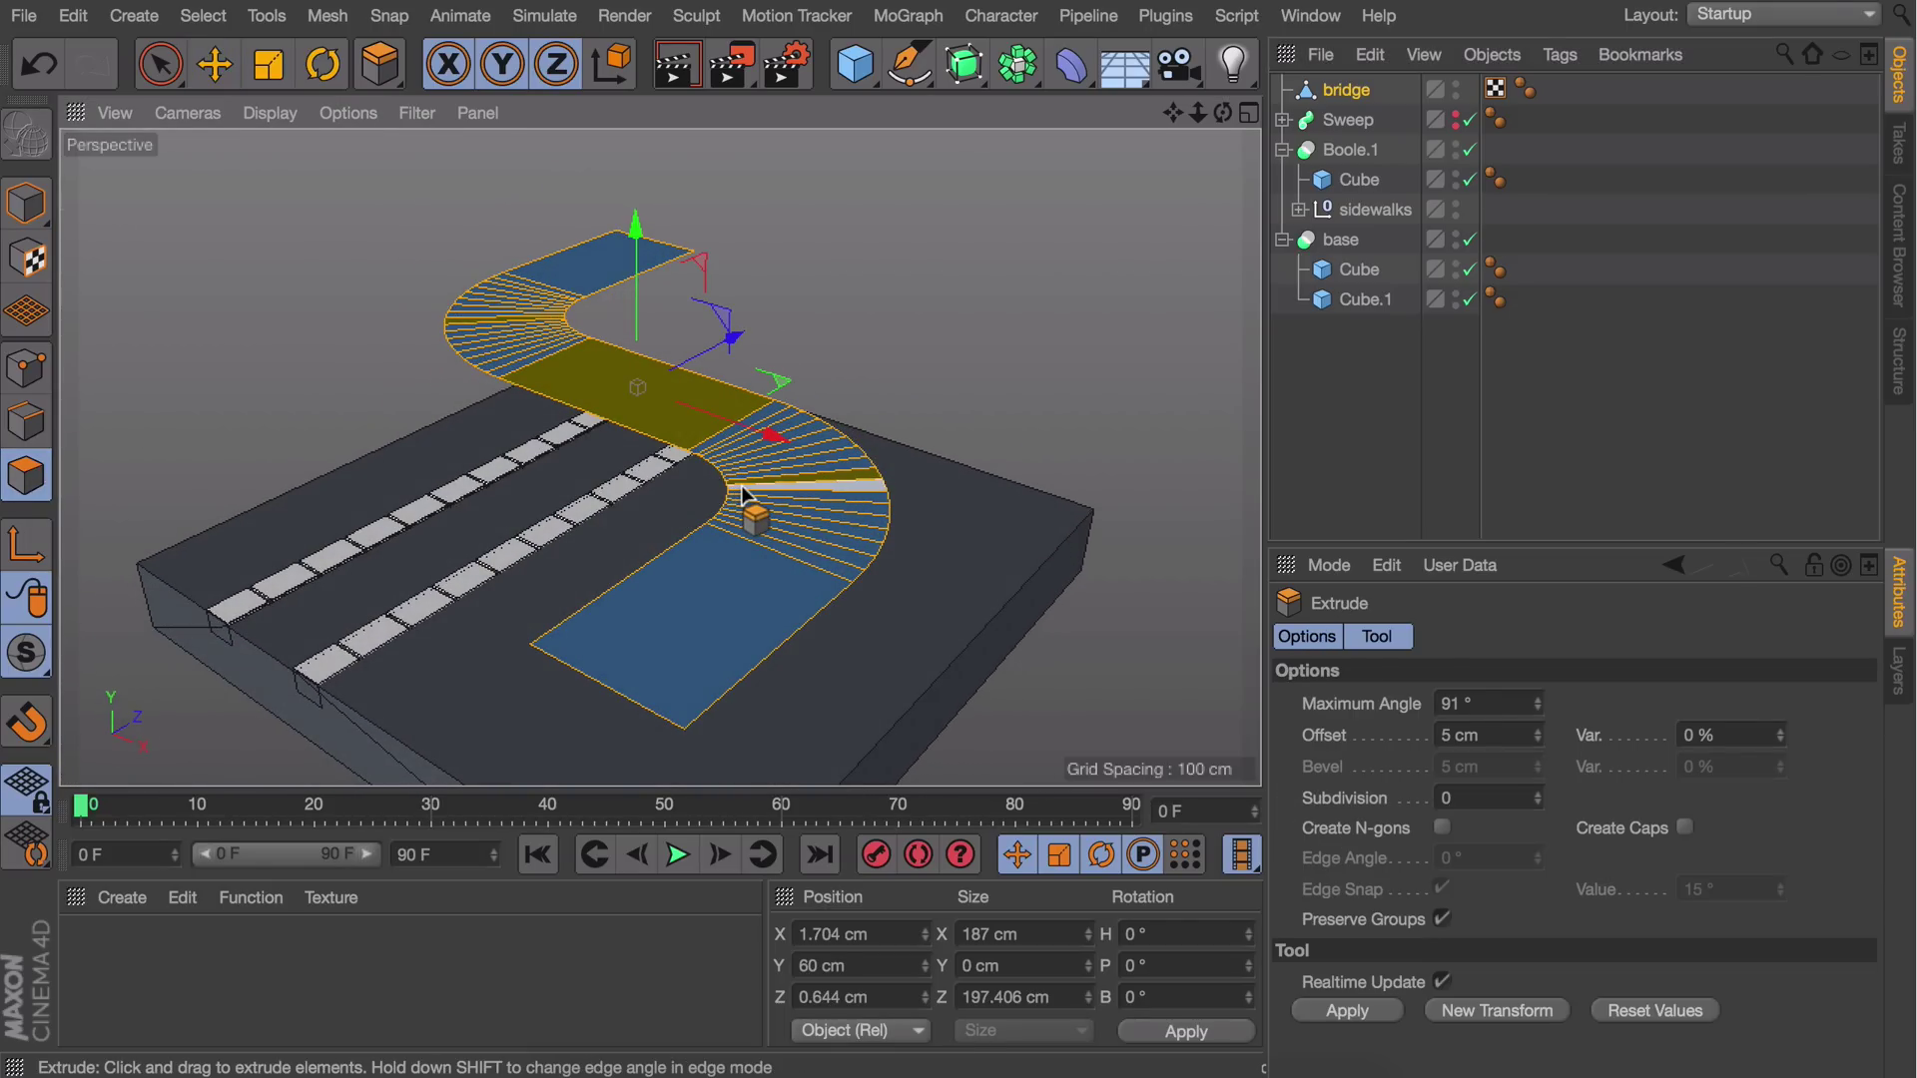
{"action": "mouse_move", "coordinate": [749, 485]}
{"action": "left_mouse_down"}
{"action": "mouse_move", "coordinate": [789, 488]}
{"action": "mouse_move", "coordinate": [734, 491]}
{"action": "left_mouse_up"}
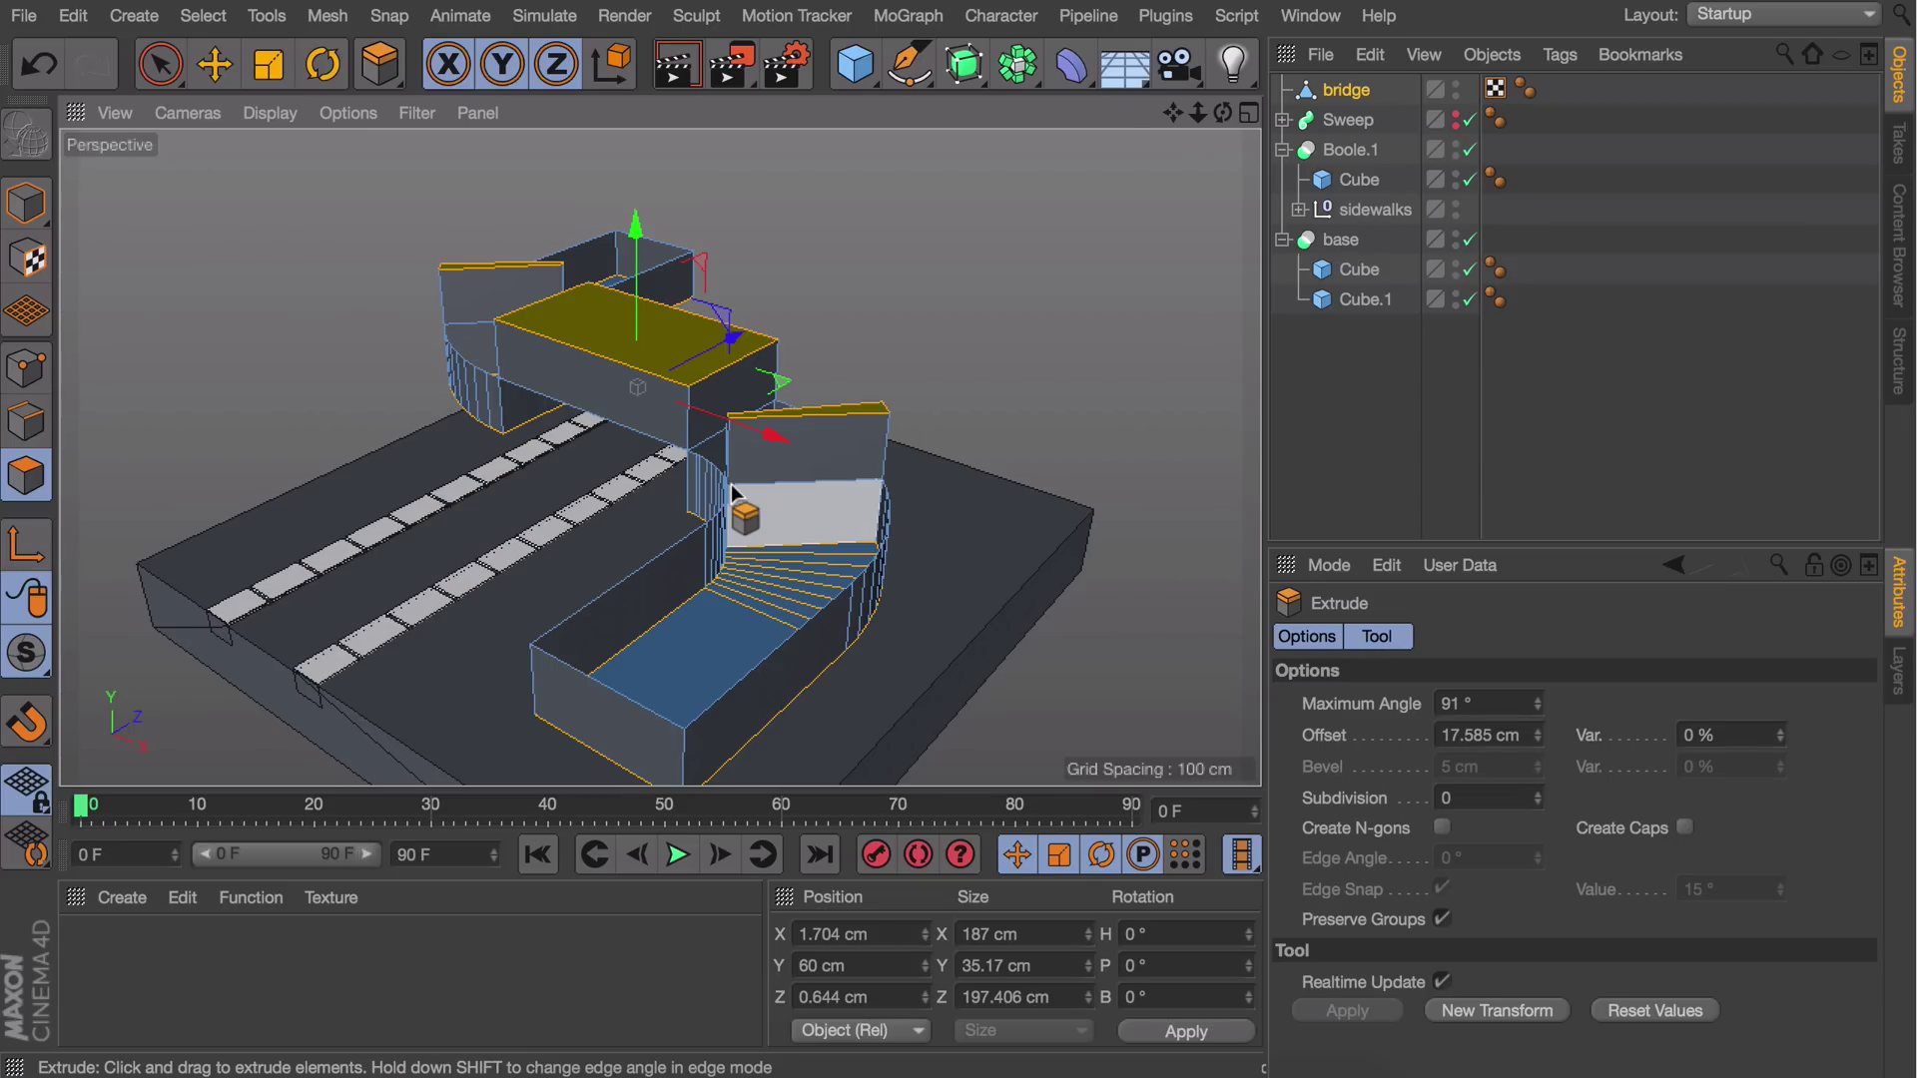
{"action": "key", "text": "ctrl+z"}
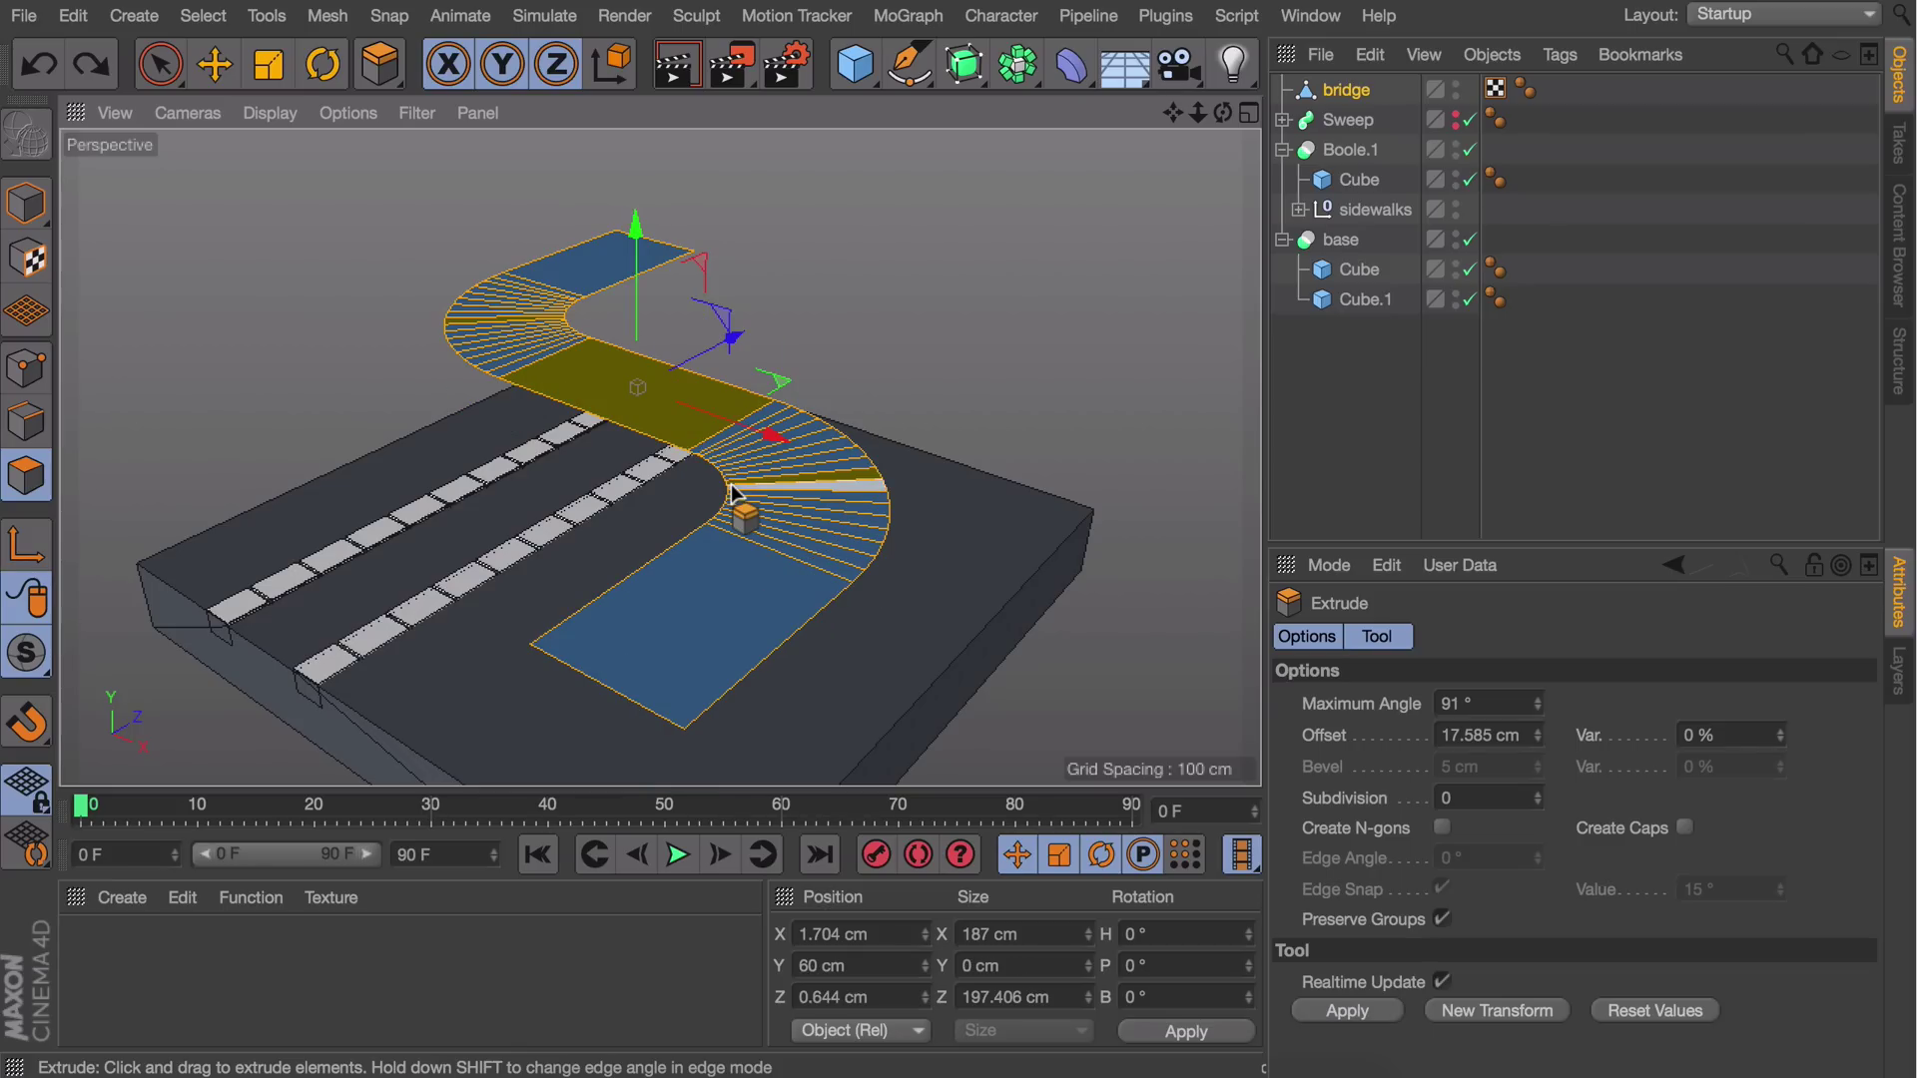
Align the normals of the selected bridge polygons and extrude them about 7.6 cm with Create Caps enabled
{"action": "right_click", "coordinate": [729, 465]}
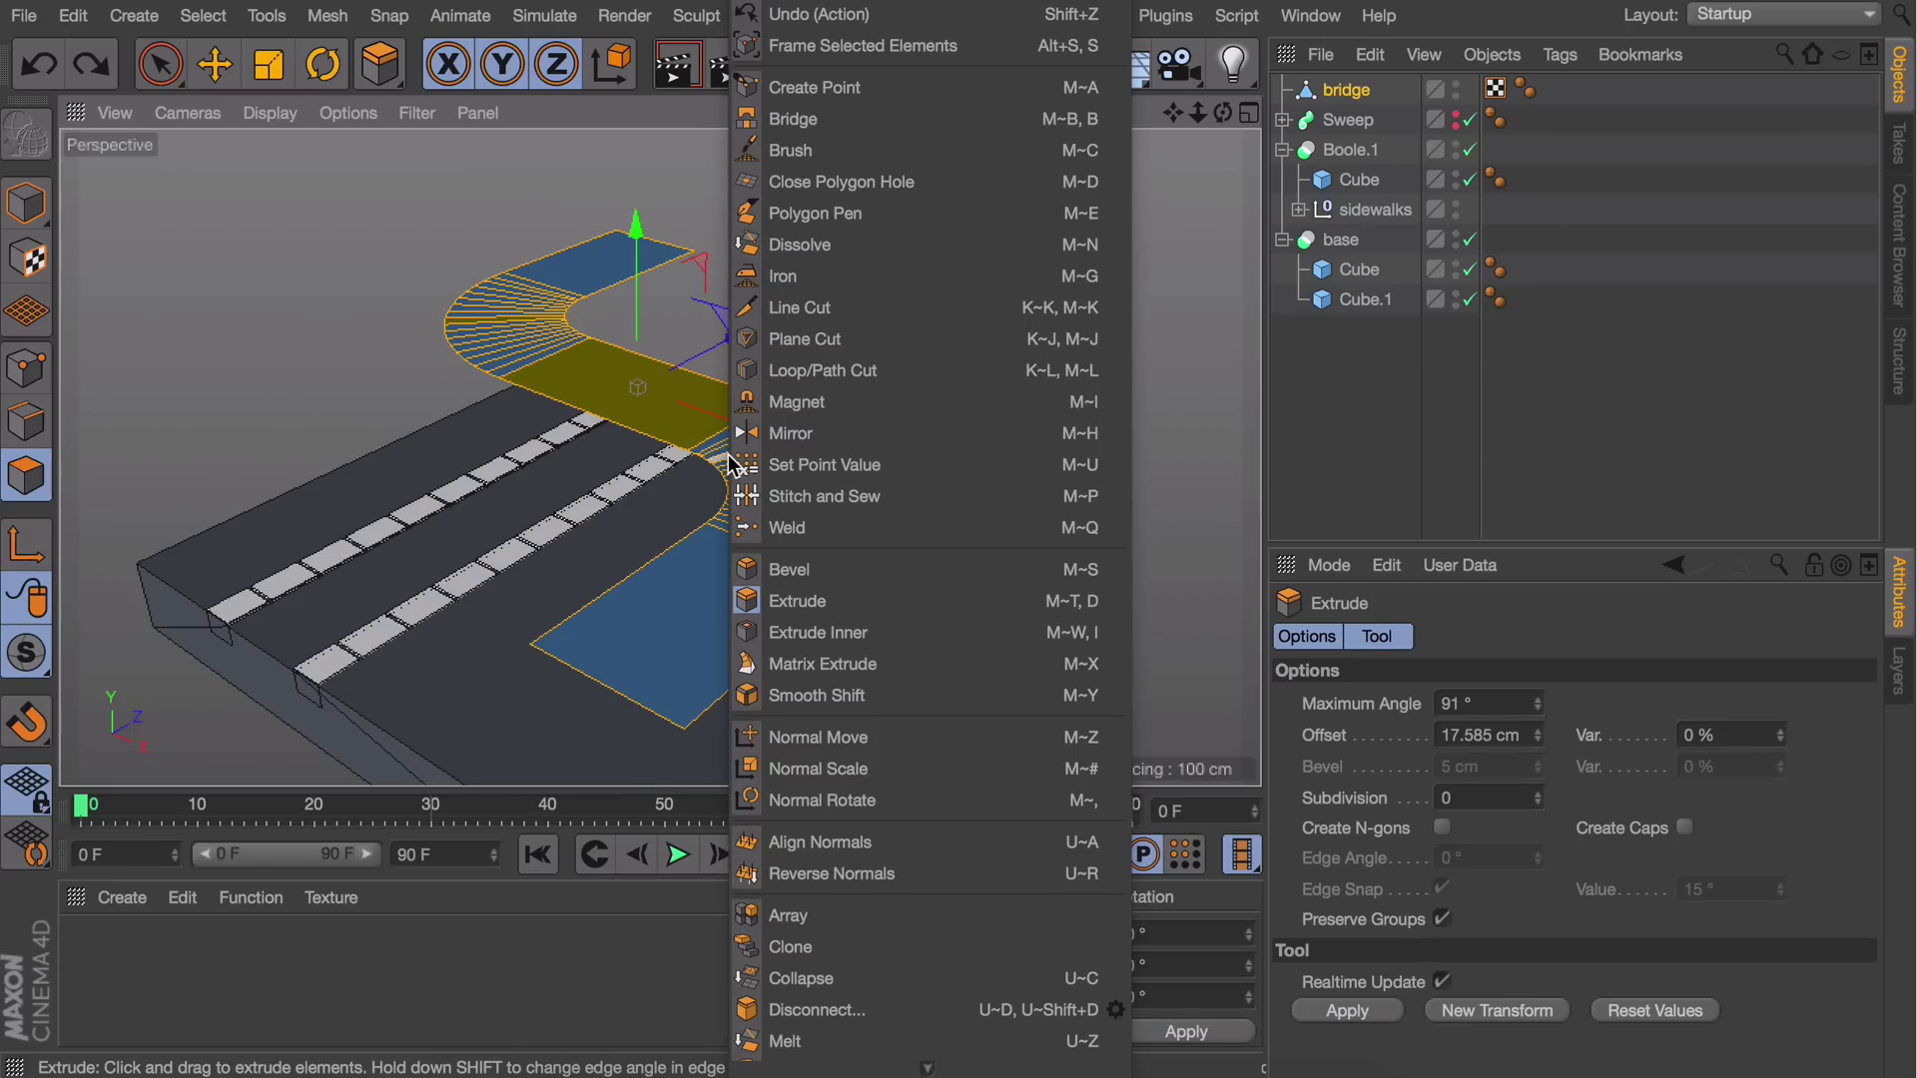
{"action": "left_click", "coordinate": [854, 842]}
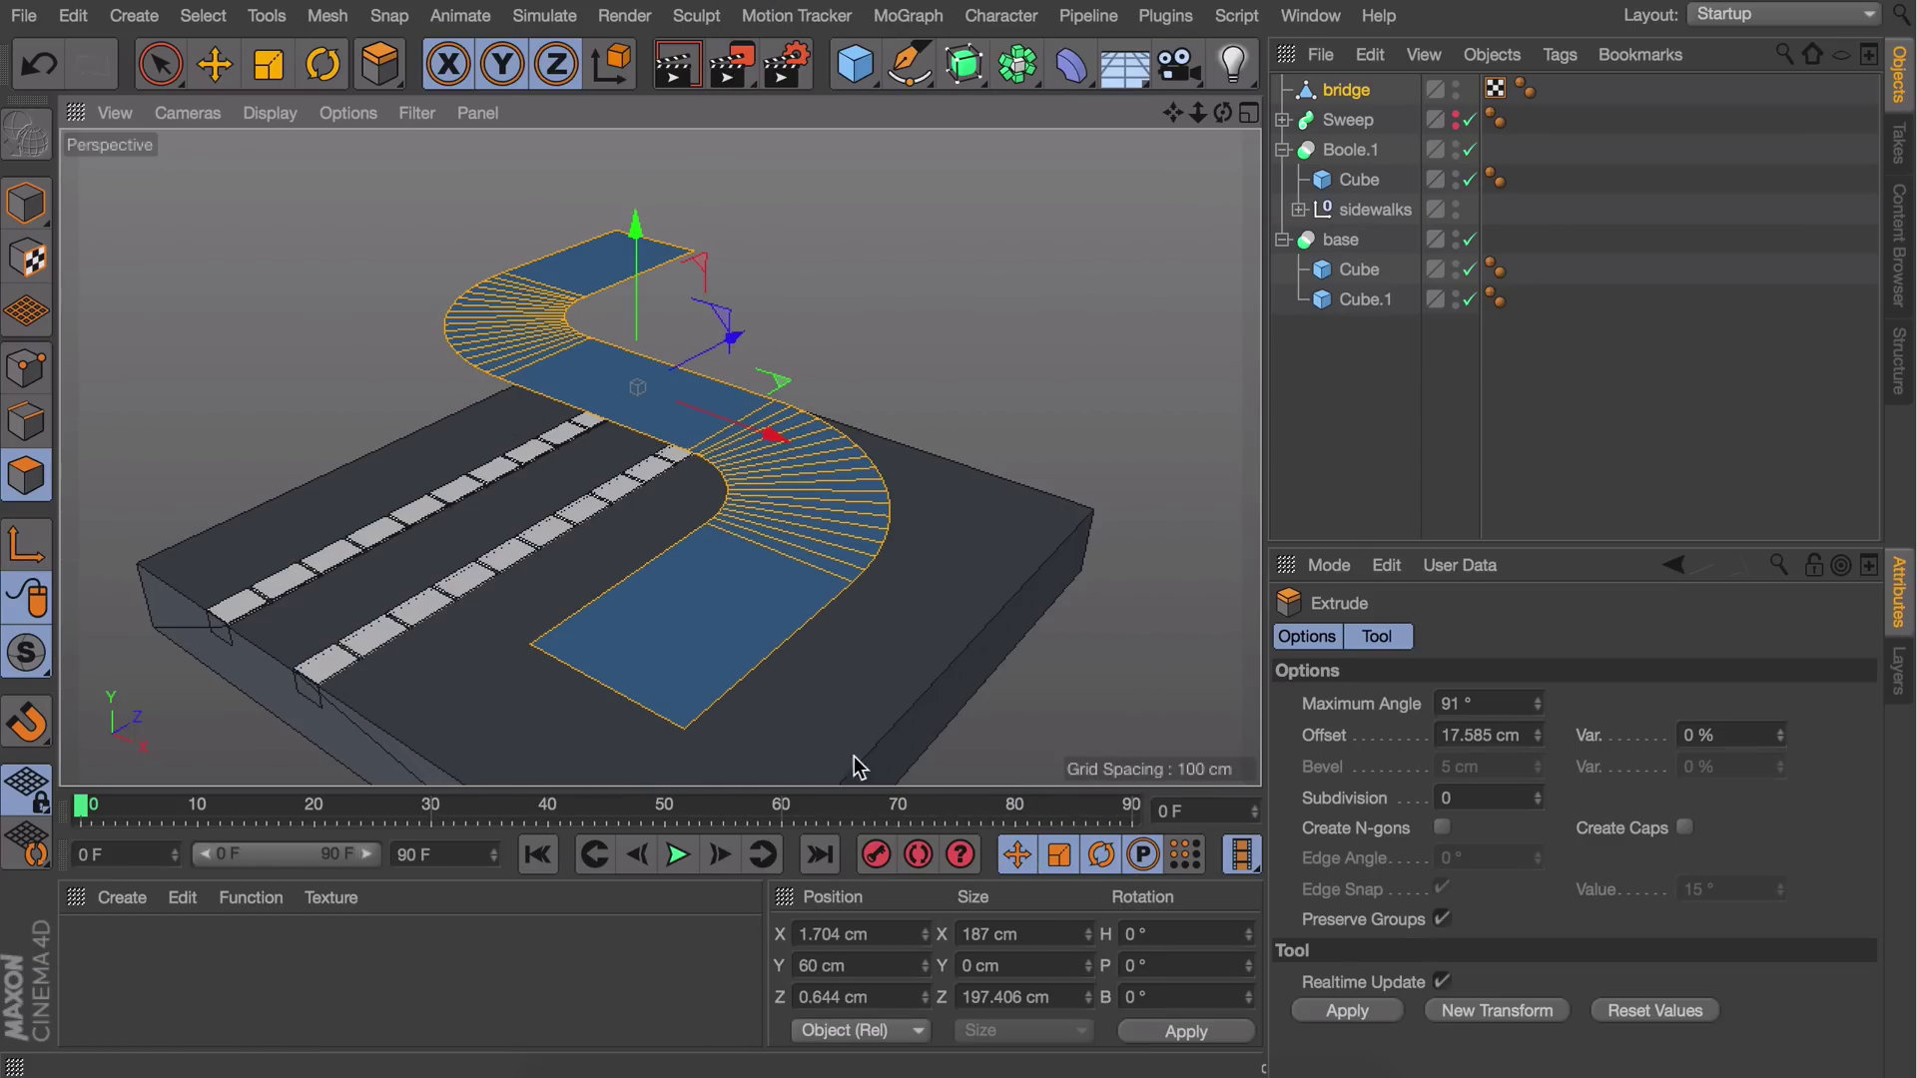
{"action": "mouse_move", "coordinate": [800, 602]}
{"action": "left_mouse_down"}
{"action": "mouse_move", "coordinate": [872, 601]}
{"action": "mouse_move", "coordinate": [792, 570]}
{"action": "left_mouse_up"}
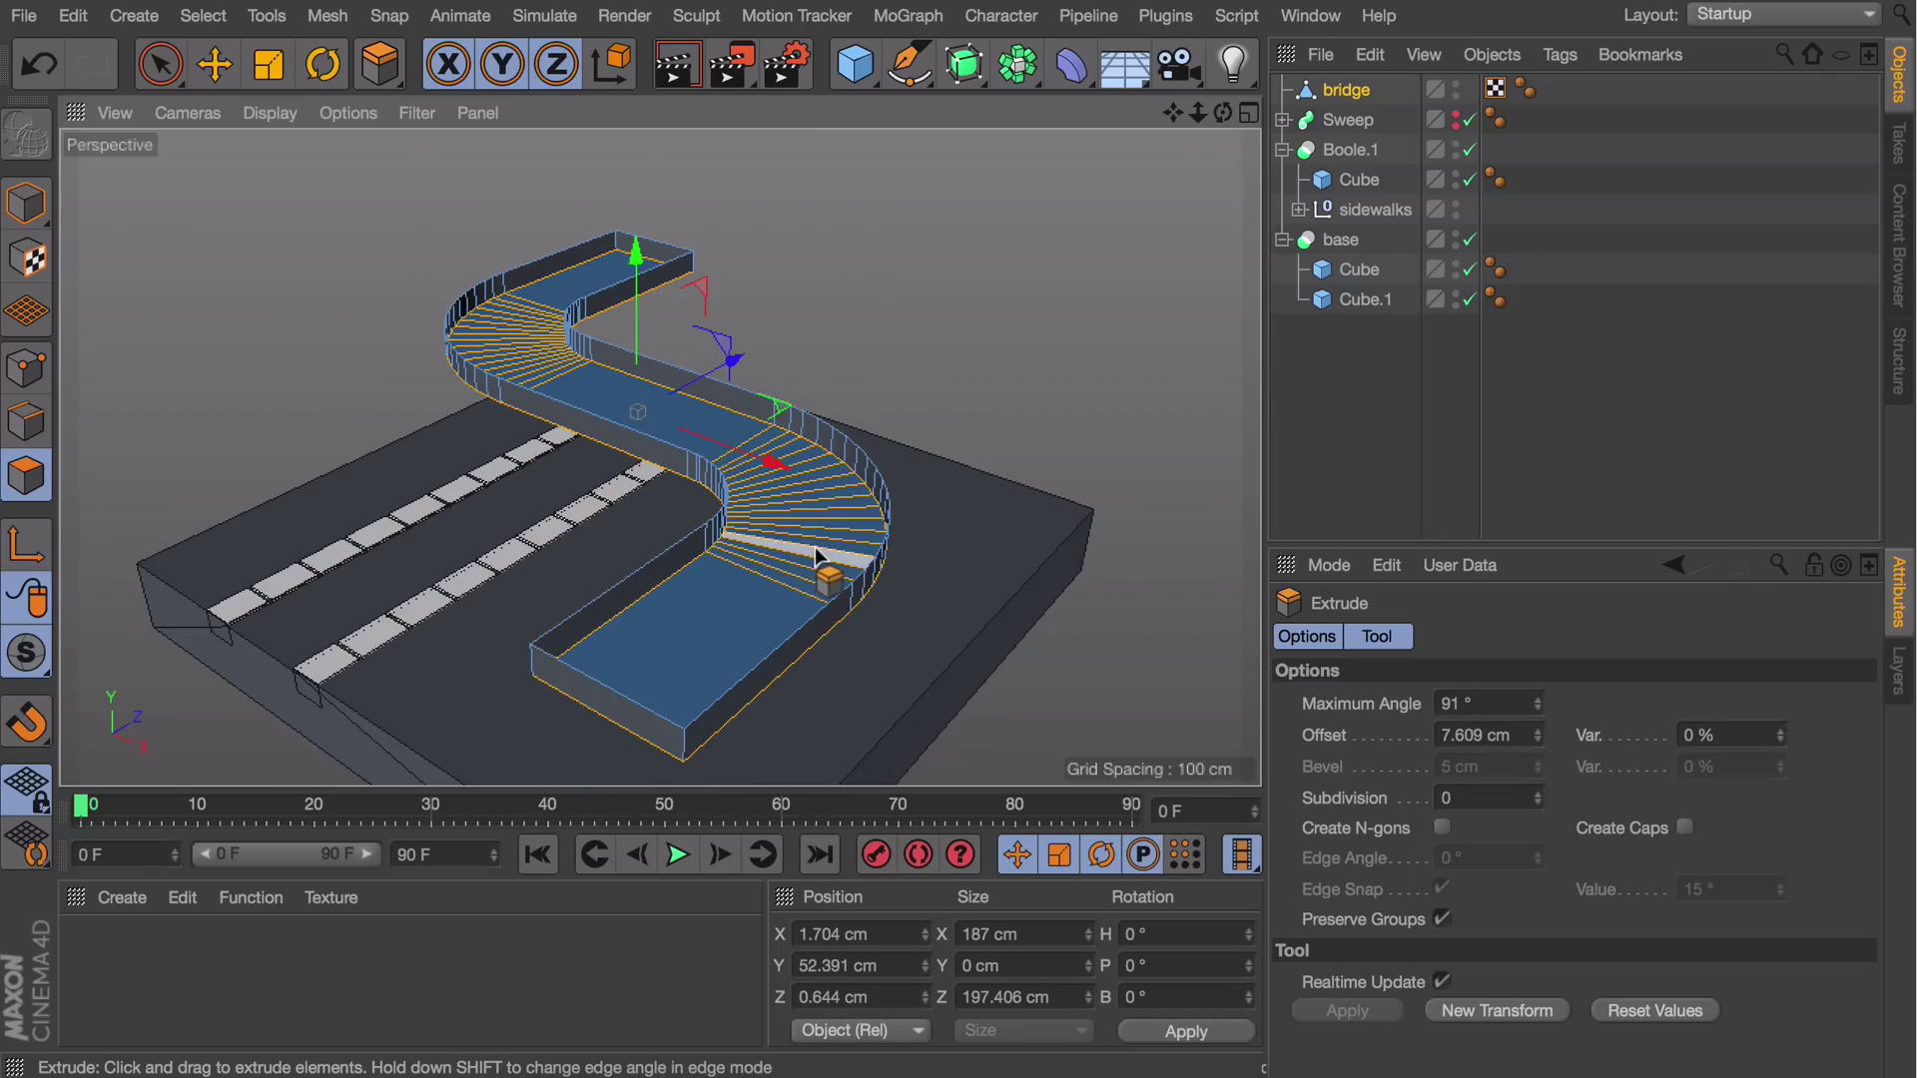
{"action": "left_click", "coordinate": [1686, 832]}
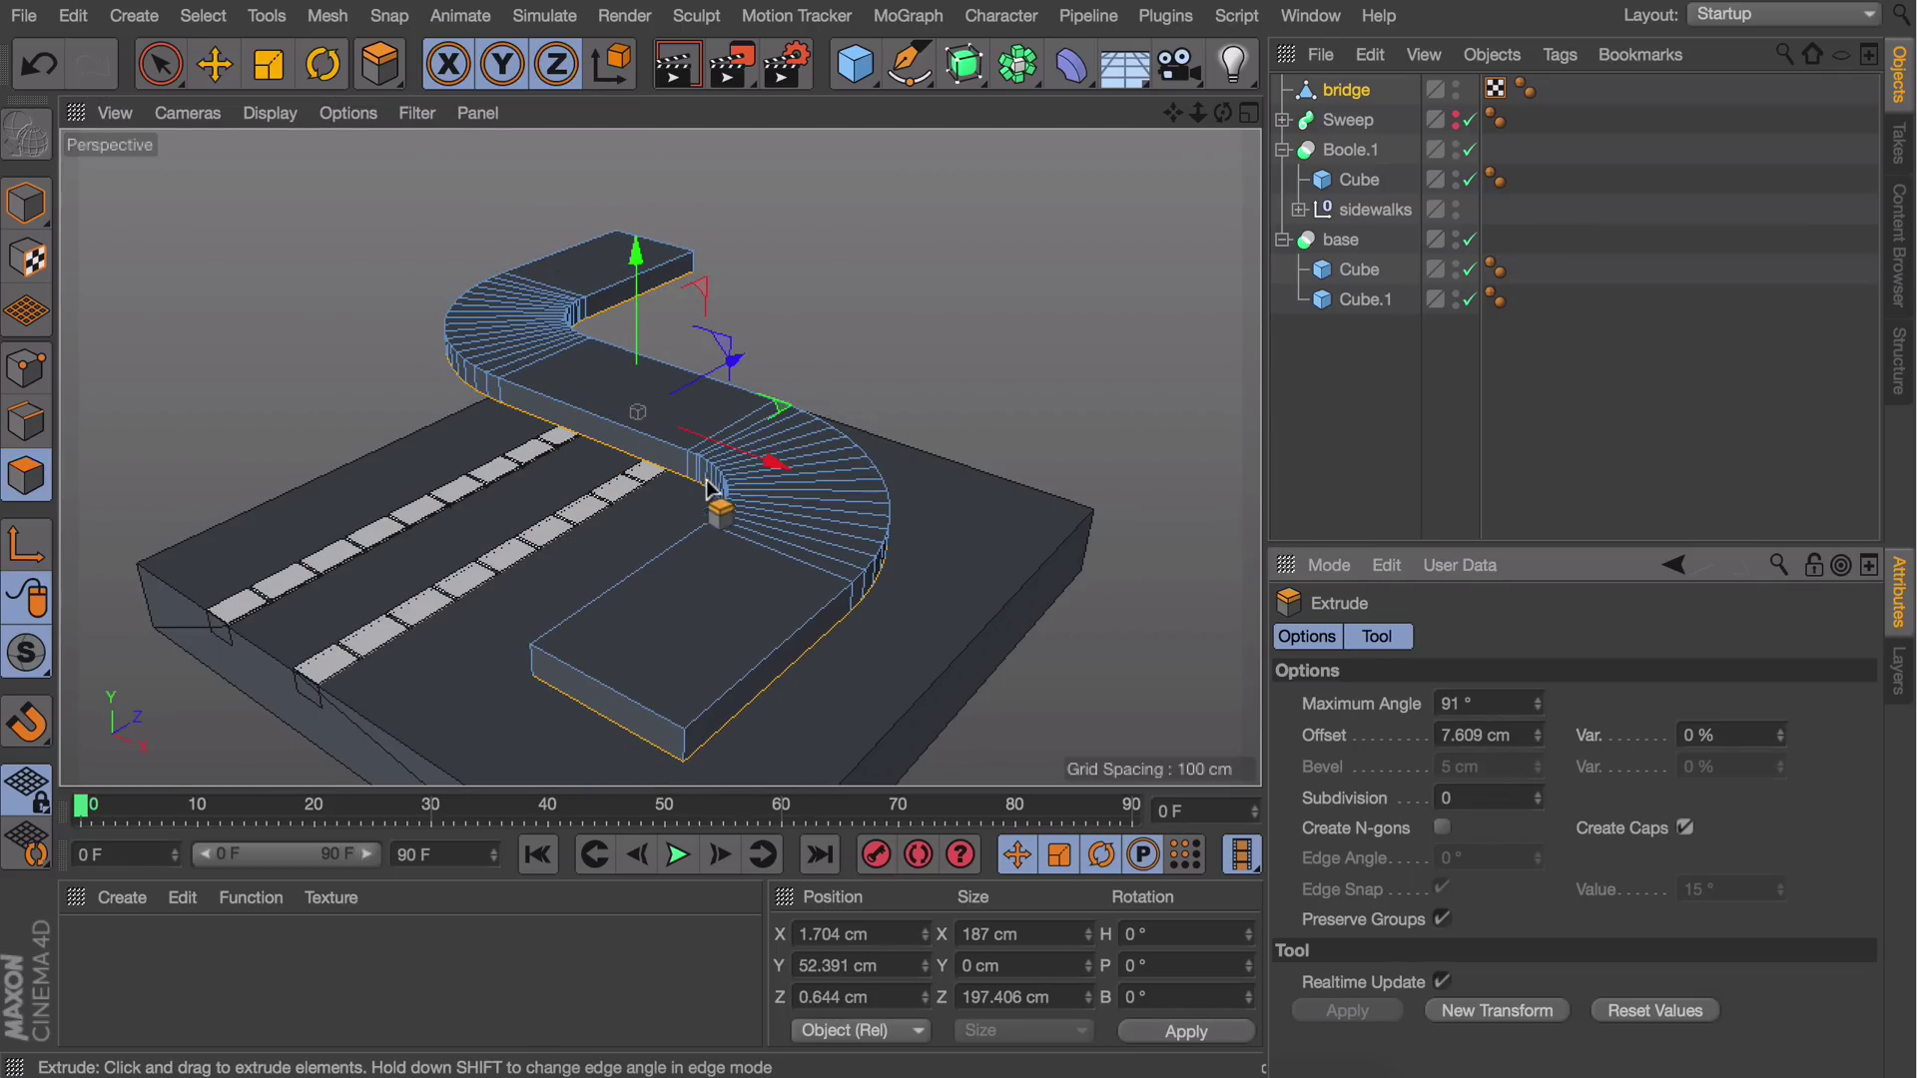
Raise the bridge's underside polygons to about 56.8 cm on Y to thin the deck
{"action": "key", "text": "e"}
{"action": "left_click_drag", "start_coordinate": [639, 302], "coordinate": [638, 299]}
{"action": "left_click_drag", "start_coordinate": [710, 646], "coordinate": [788, 522], "text": "alt"}
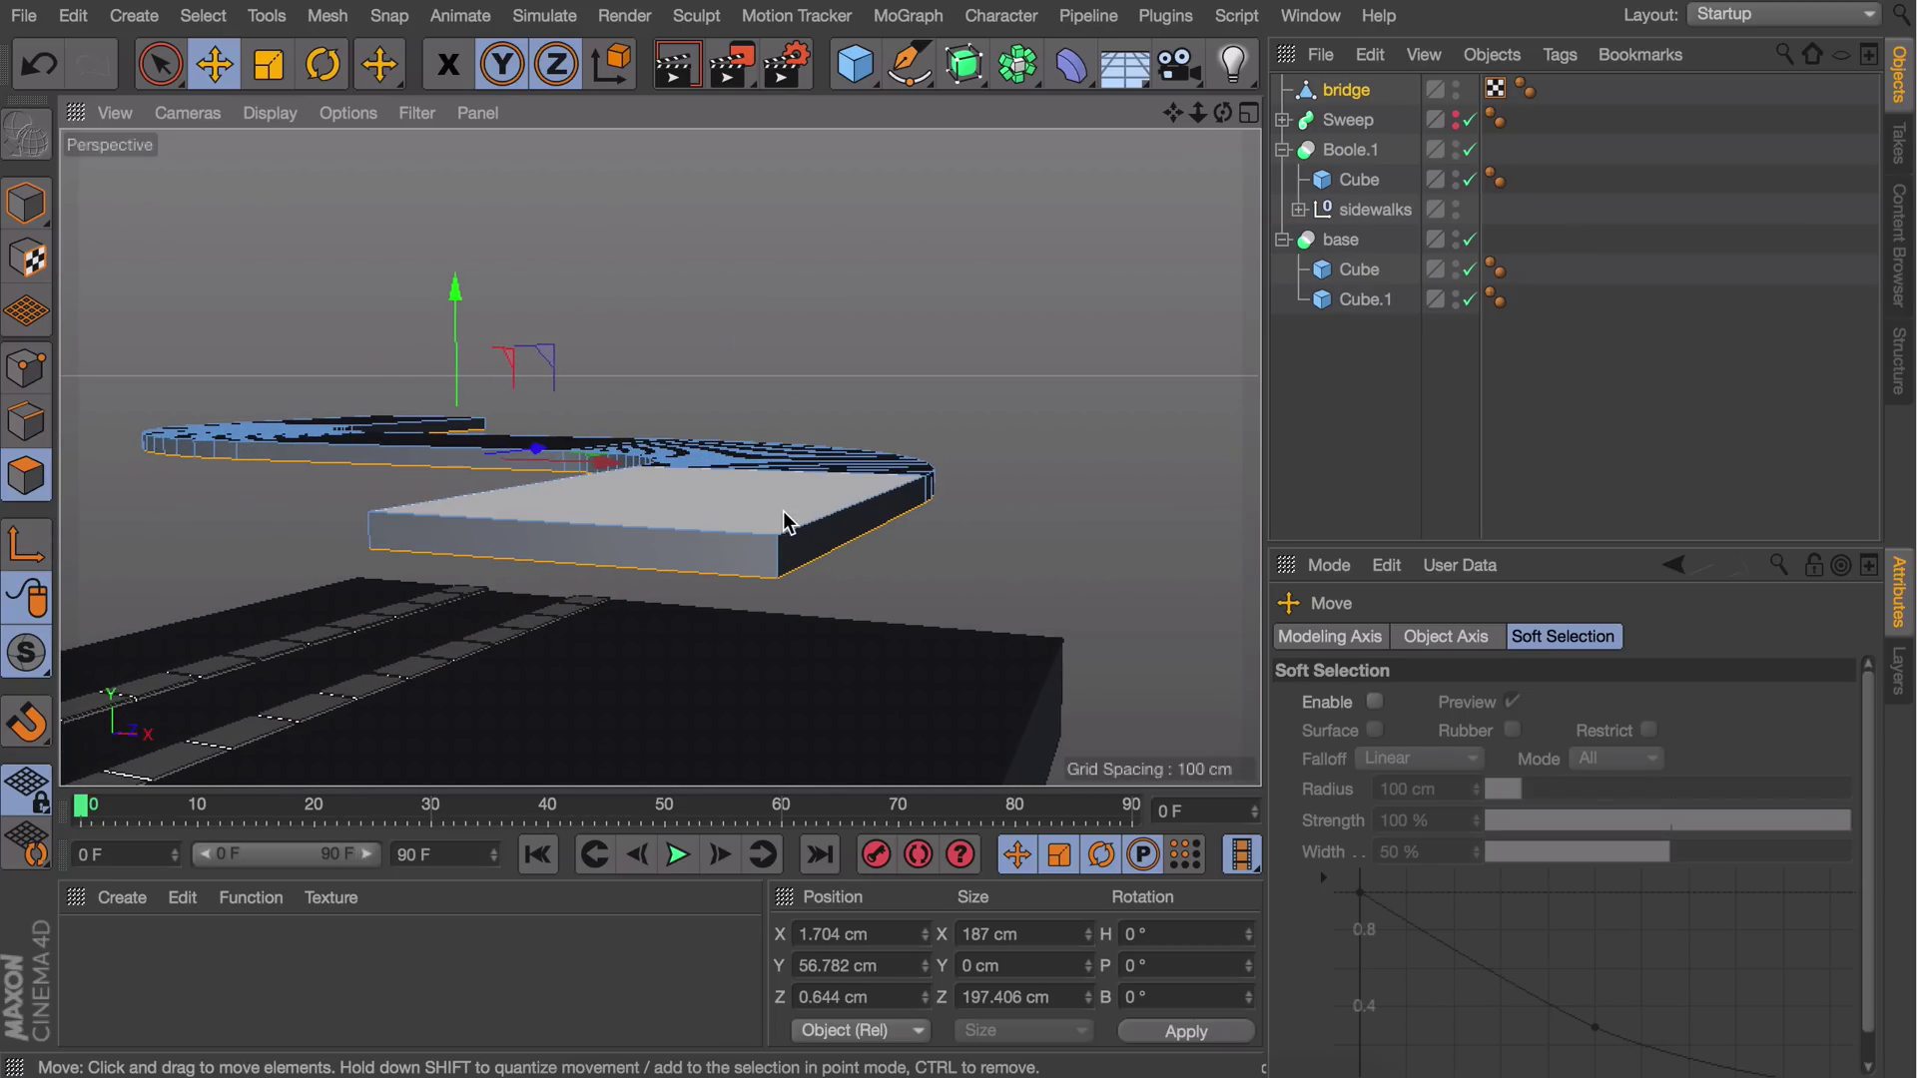
Try to bevel the bridge's underside polygons with an offset of about 12.3 cm
{"action": "right_click", "coordinate": [788, 522]}
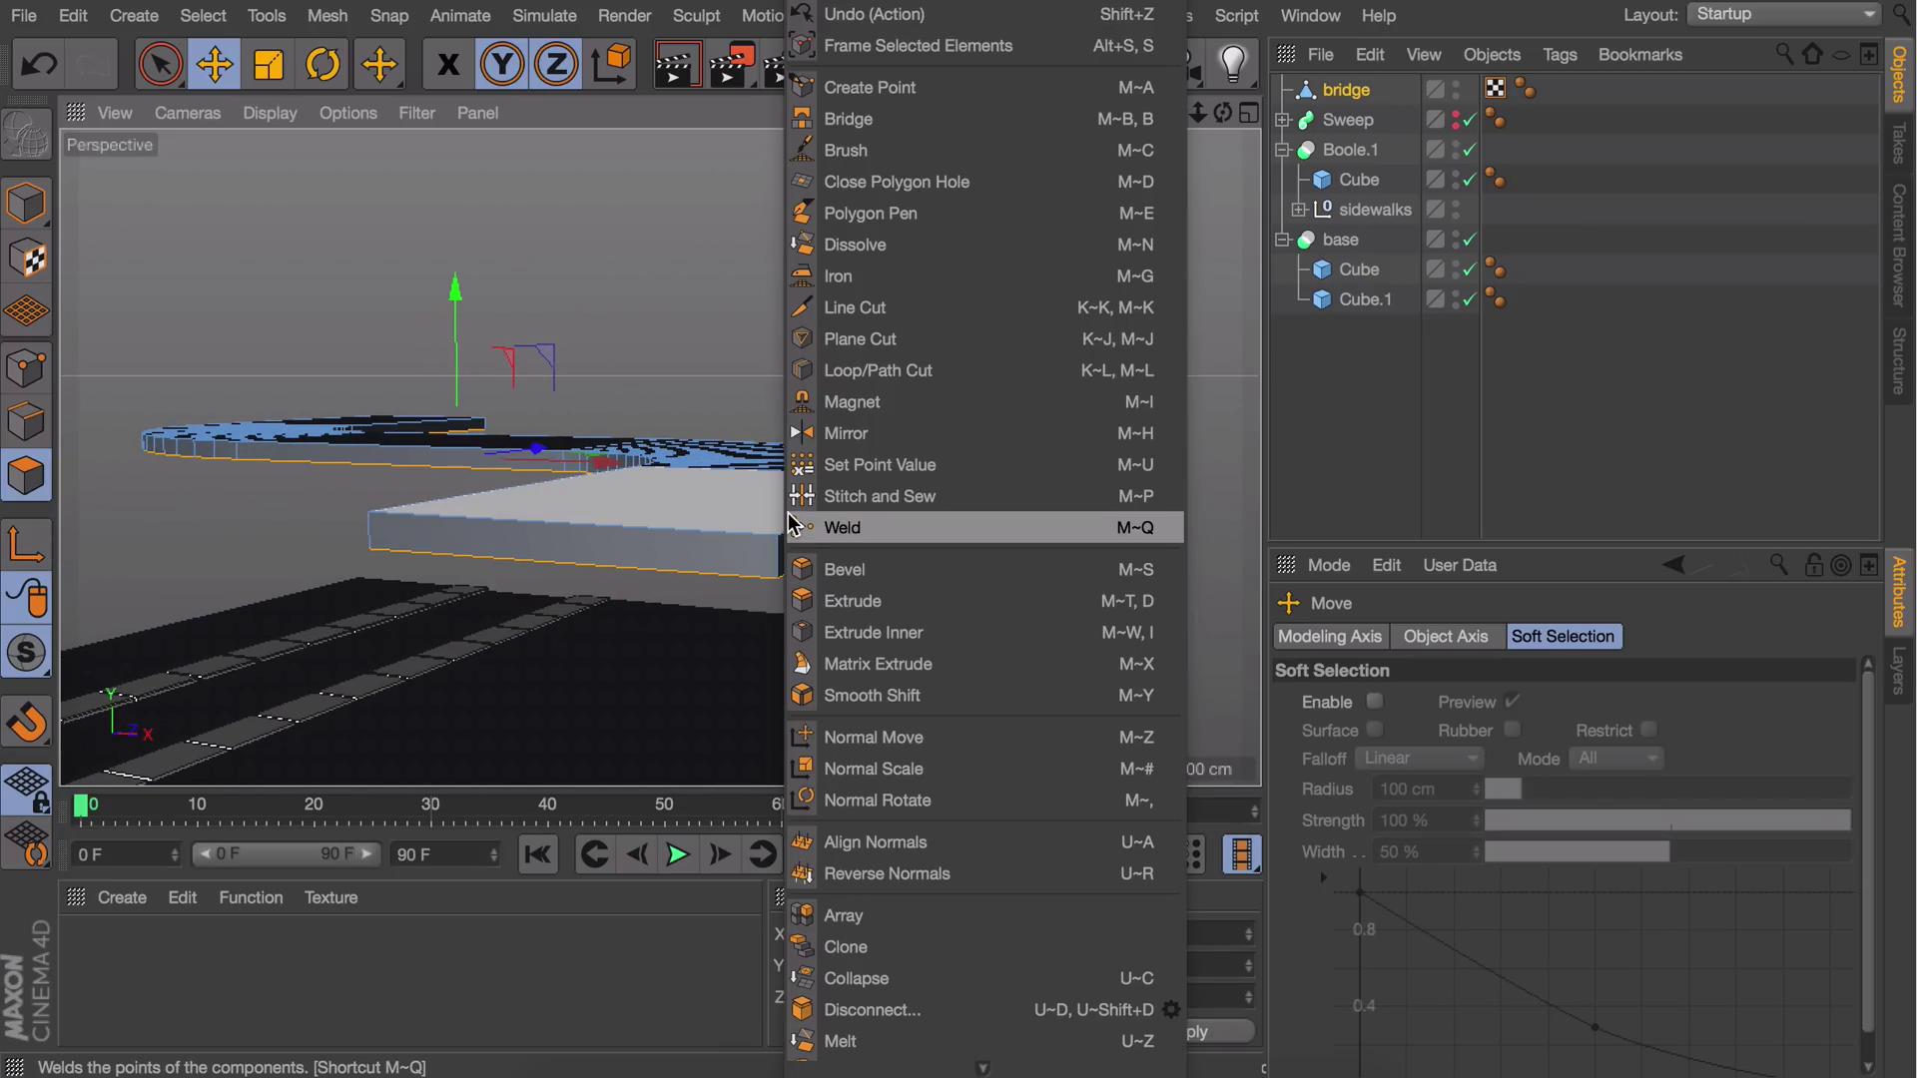
{"action": "left_click", "coordinate": [847, 569]}
{"action": "mouse_move", "coordinate": [789, 581]}
{"action": "left_mouse_down"}
{"action": "mouse_move", "coordinate": [762, 586]}
{"action": "mouse_move", "coordinate": [980, 582]}
{"action": "mouse_move", "coordinate": [556, 578]}
{"action": "mouse_move", "coordinate": [860, 569]}
{"action": "mouse_move", "coordinate": [800, 569]}
{"action": "left_mouse_up"}
{"action": "left_click_drag", "start_coordinate": [764, 486], "coordinate": [785, 351], "text": "alt"}
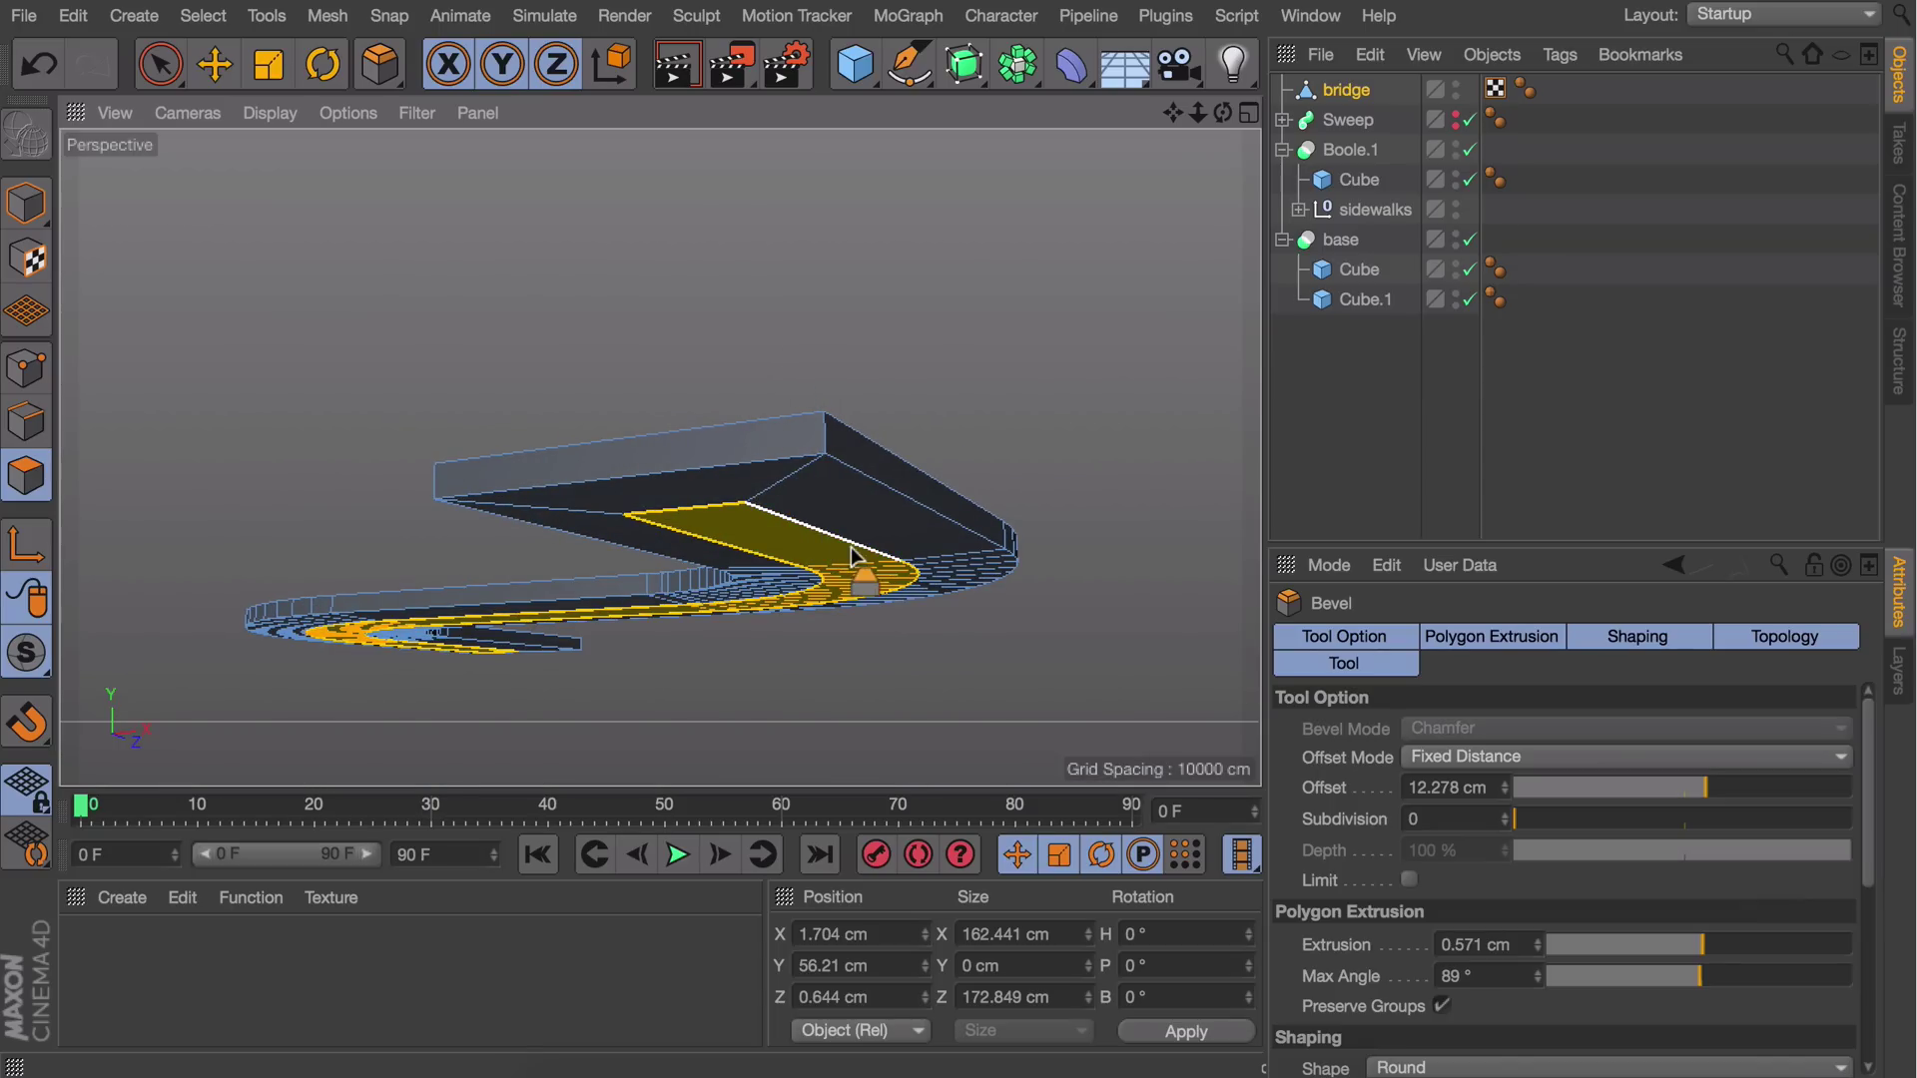
{"action": "key", "text": "ctrl+z"}
{"action": "key", "text": "ctrl+z"}
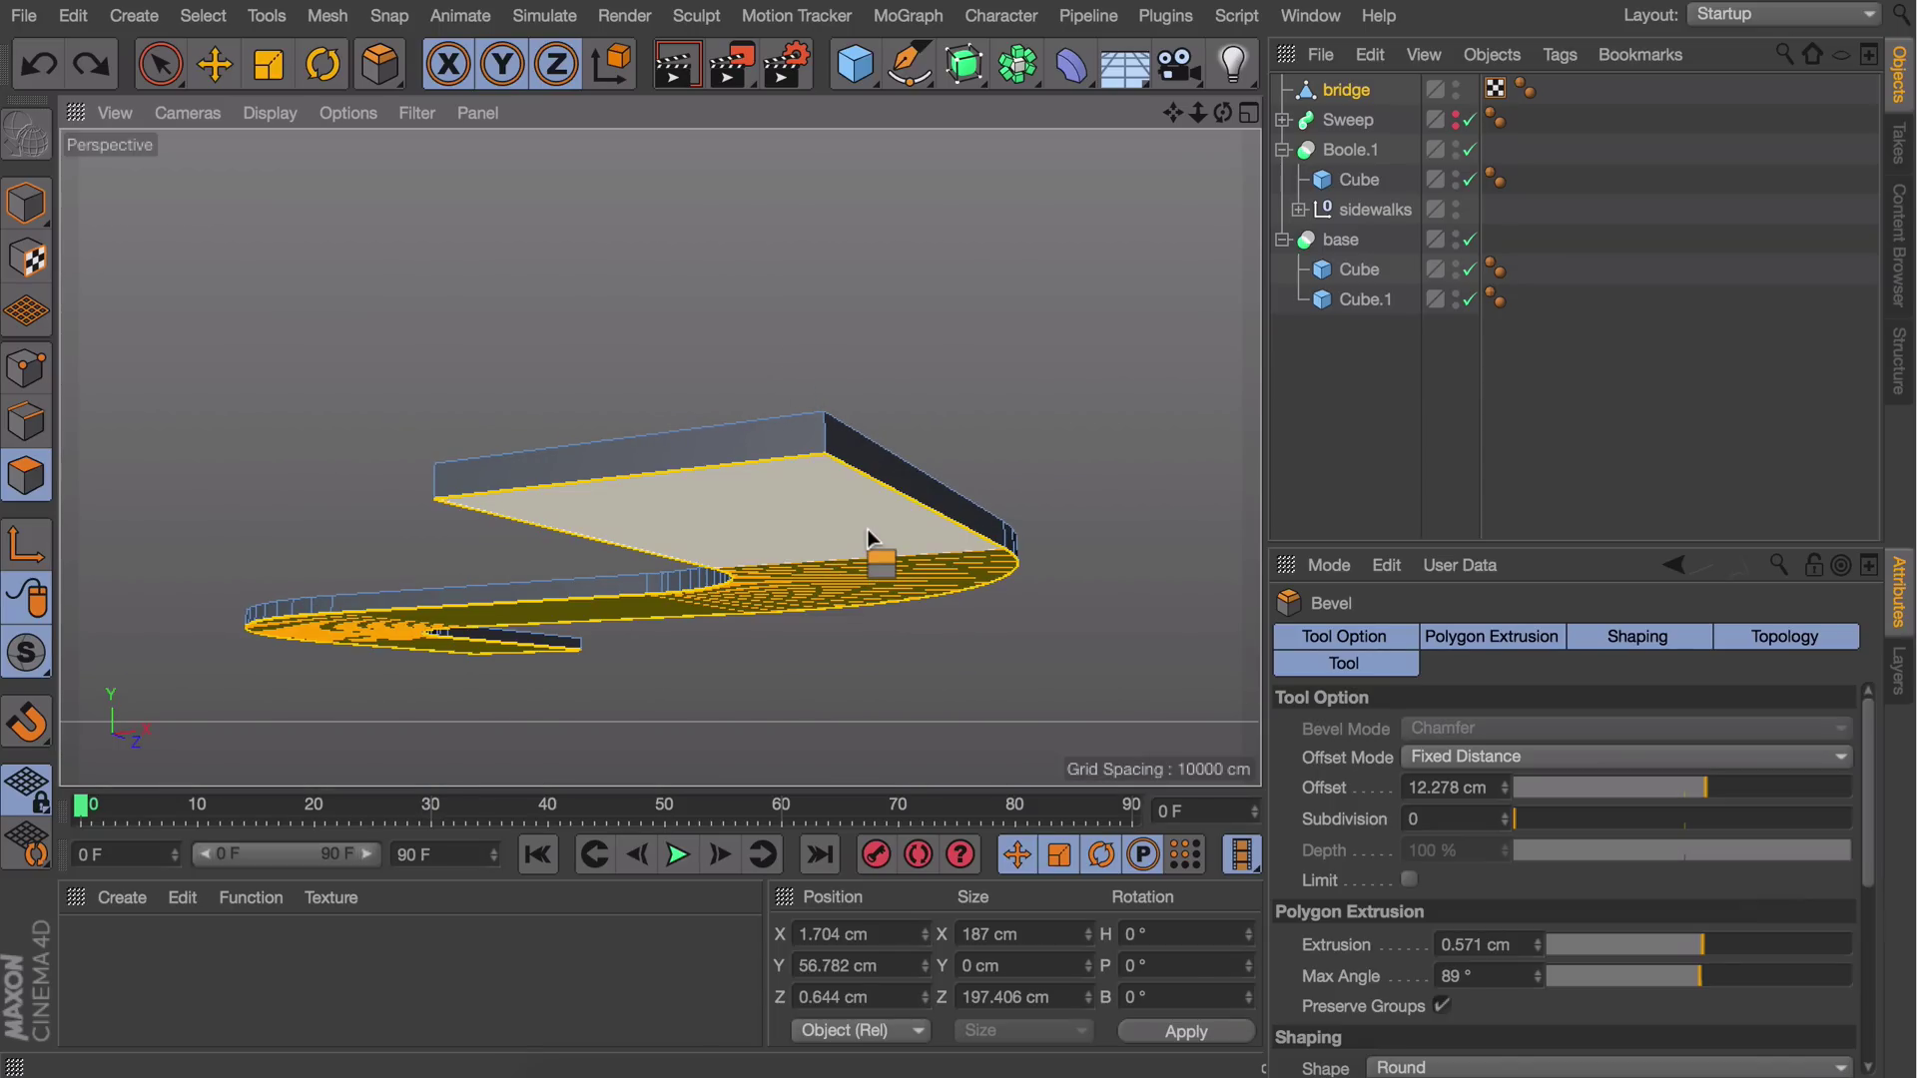
{"action": "left_click_drag", "start_coordinate": [817, 566], "coordinate": [715, 565]}
{"action": "key", "text": "ctrl+z"}
Bevel the bridge's underside polygons slightly inward and lower them to deepen the sloped lower edges
{"action": "left_click_drag", "start_coordinate": [934, 518], "coordinate": [761, 614]}
{"action": "key", "text": "e"}
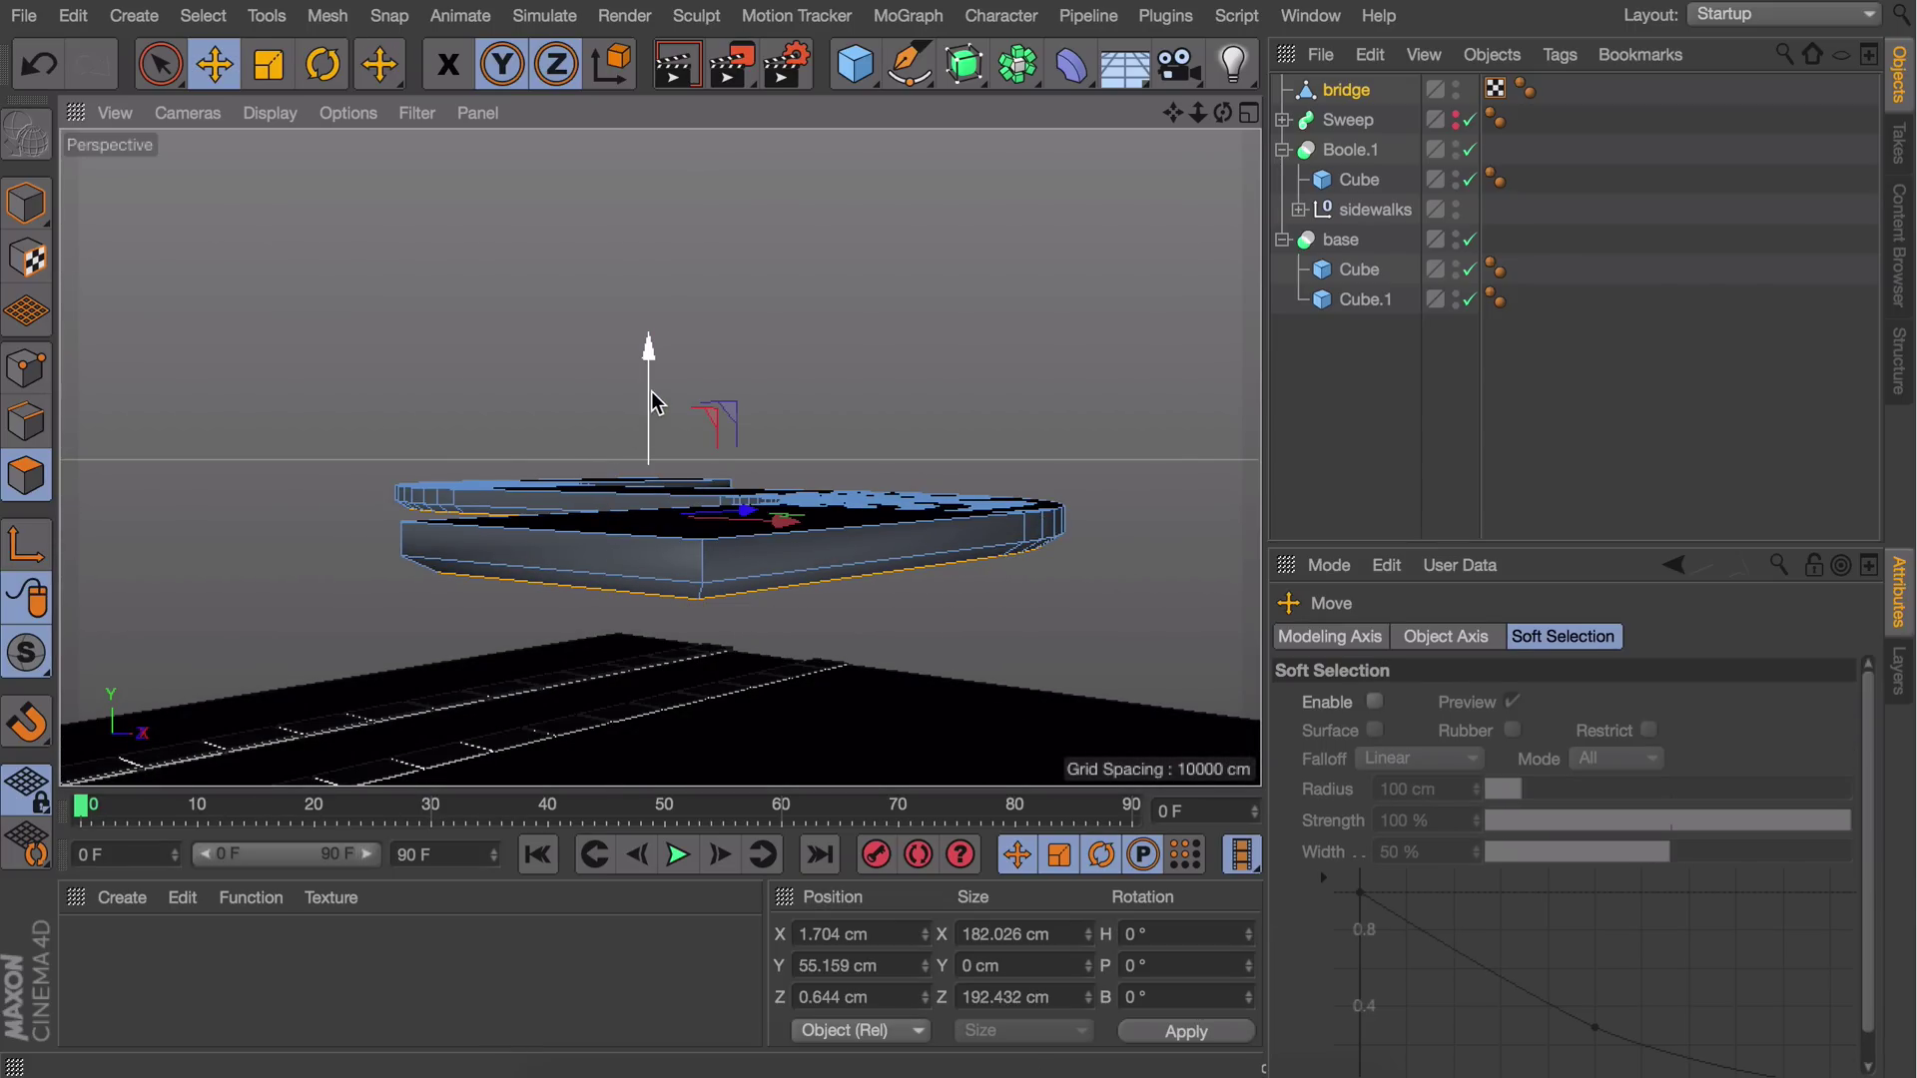
{"action": "left_click_drag", "start_coordinate": [655, 398], "coordinate": [988, 434]}
{"action": "middle_click_drag", "start_coordinate": [988, 435], "coordinate": [734, 578], "text": "alt"}
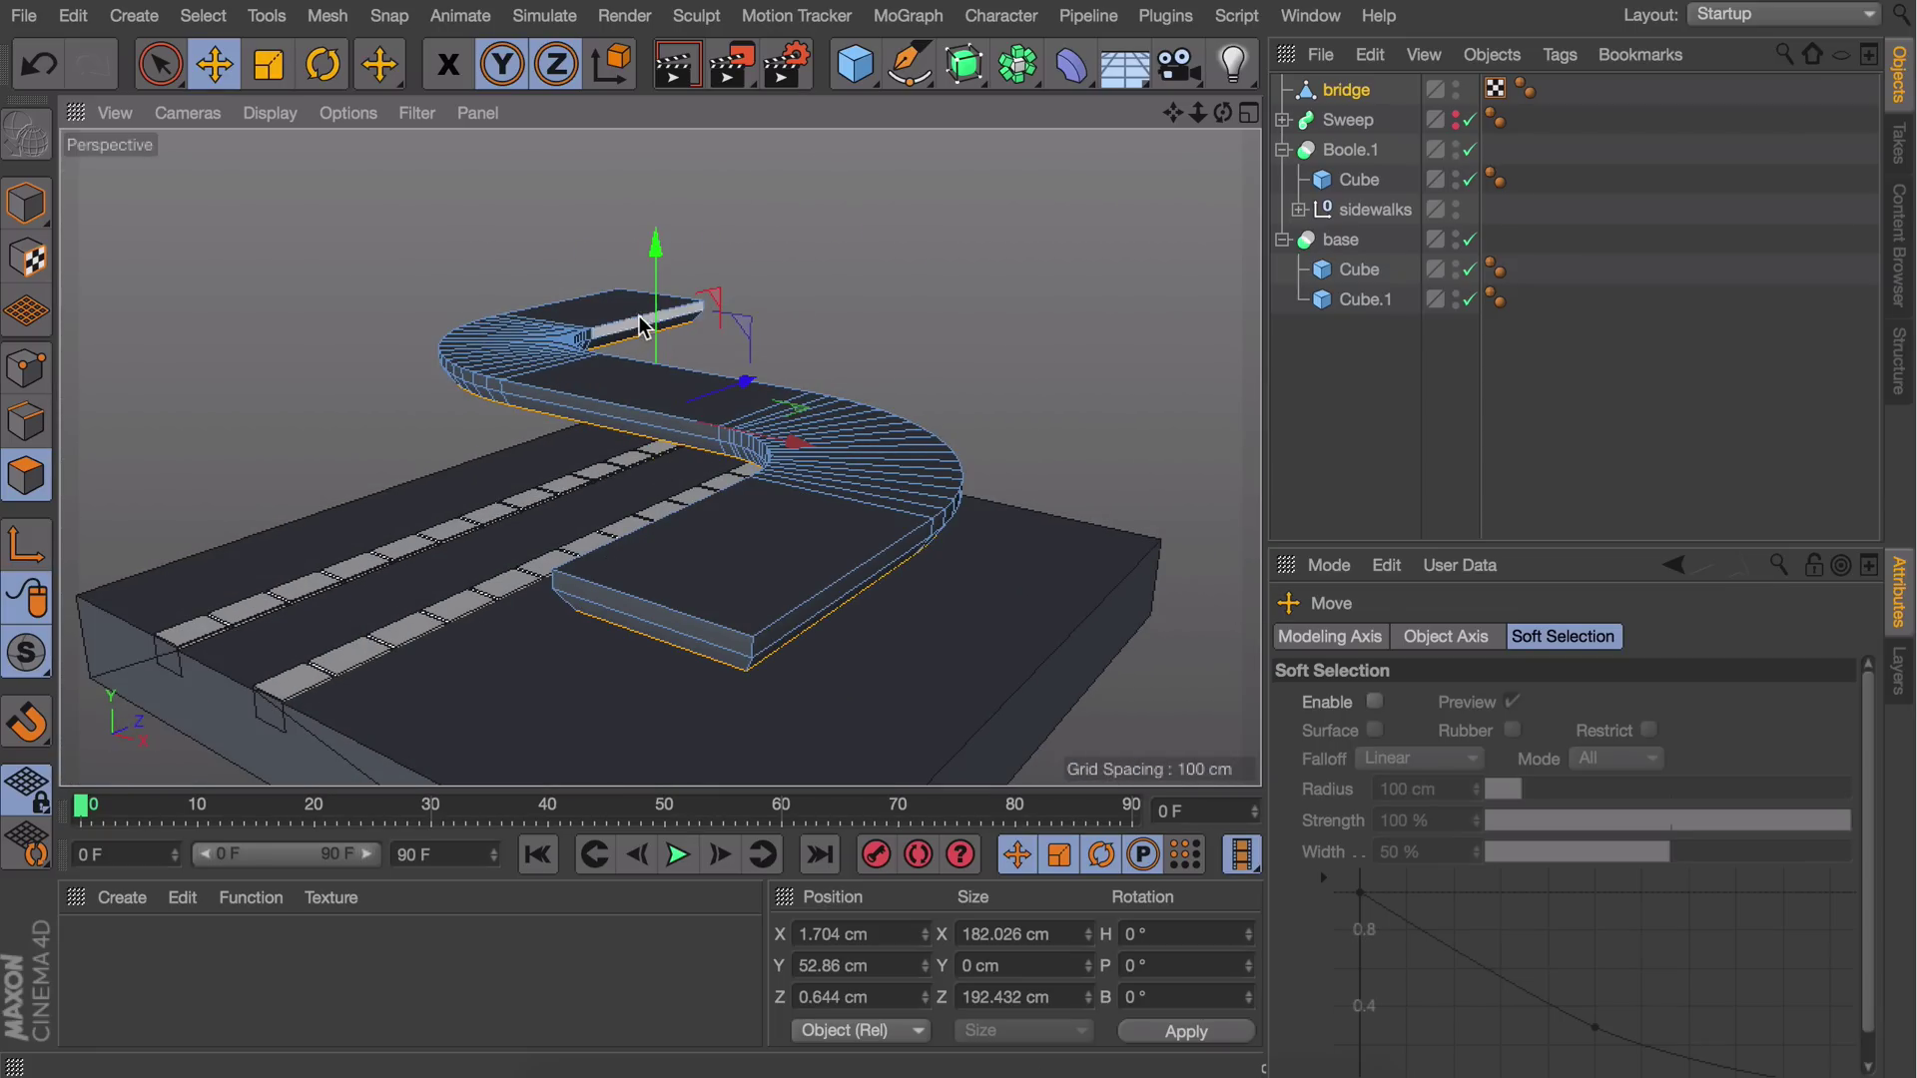
{"action": "left_click_drag", "start_coordinate": [659, 307], "coordinate": [660, 321]}
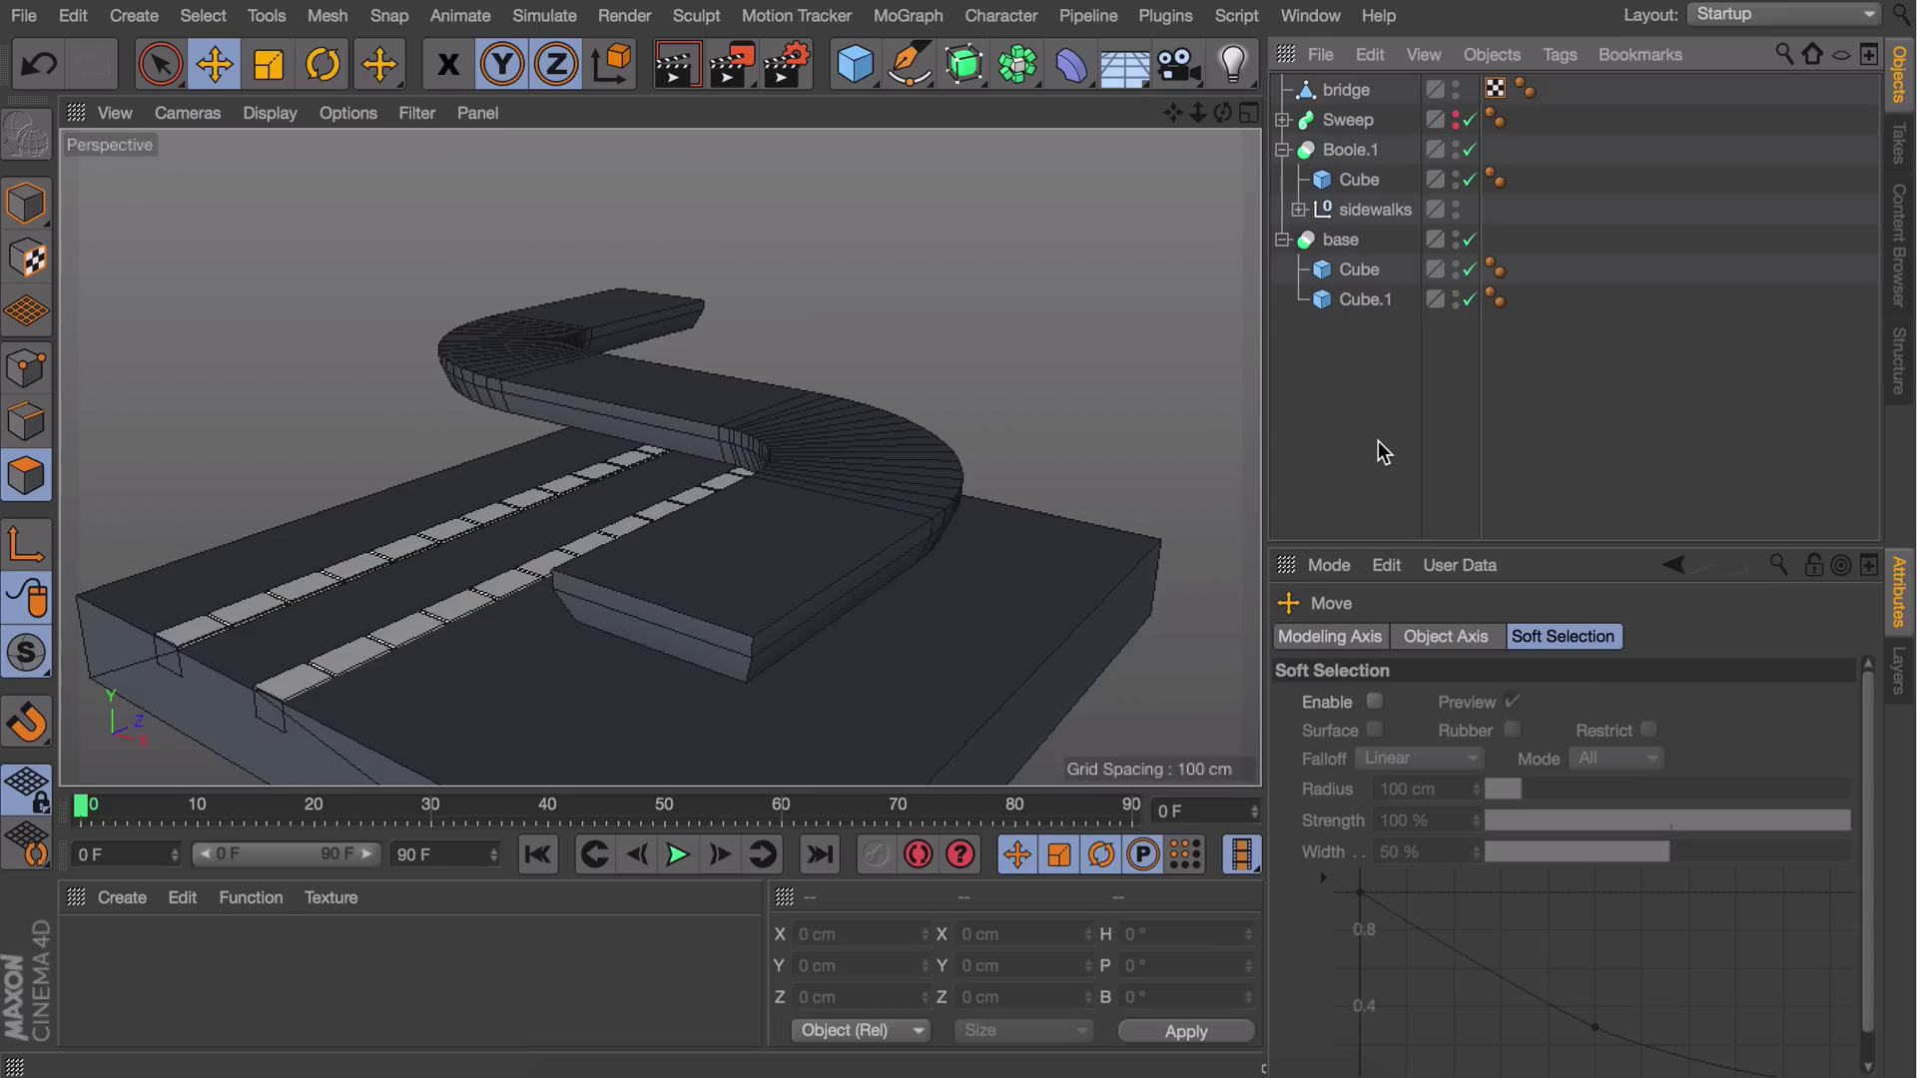
Add a cube, scale it down to about 33 cm and move it beneath the near end of the bridge
{"action": "left_click_drag", "start_coordinate": [921, 525], "coordinate": [806, 475], "text": "alt"}
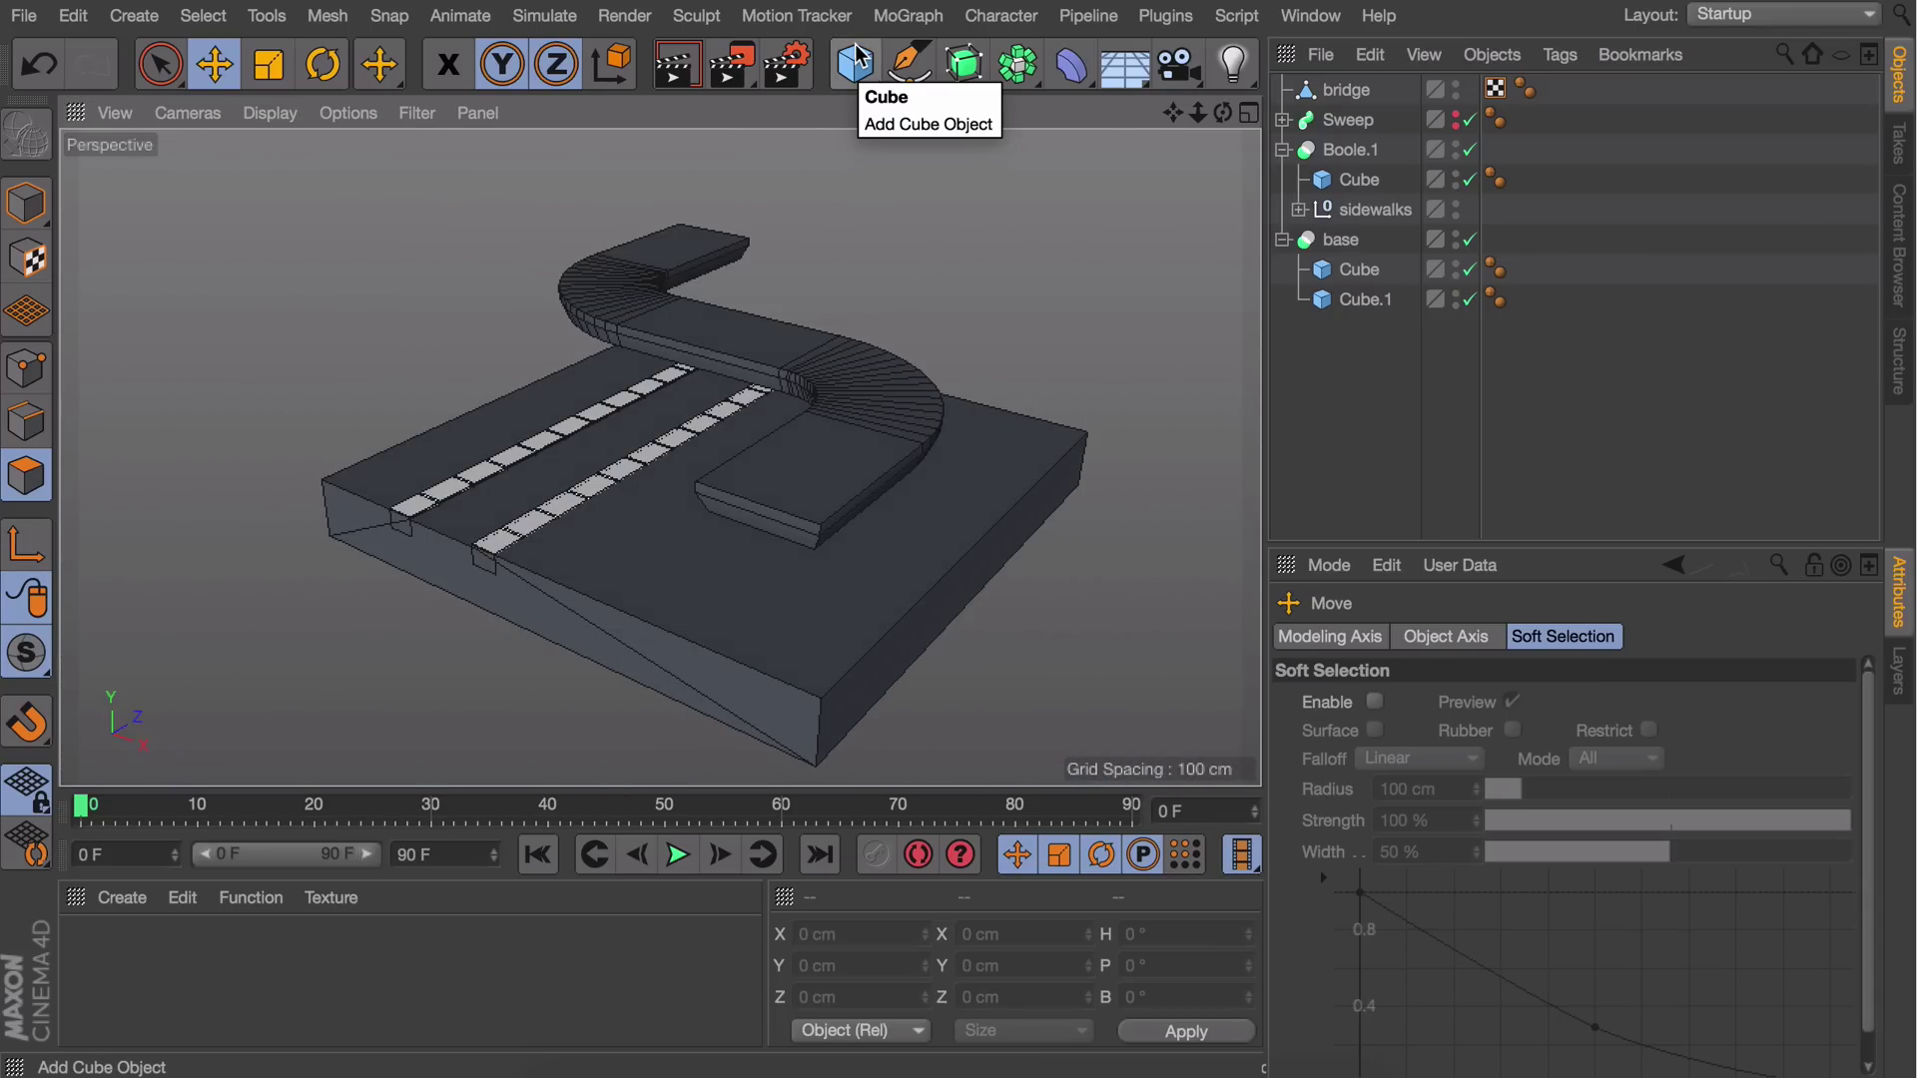
{"action": "left_click", "coordinate": [856, 62]}
{"action": "left_click", "coordinate": [1091, 103]}
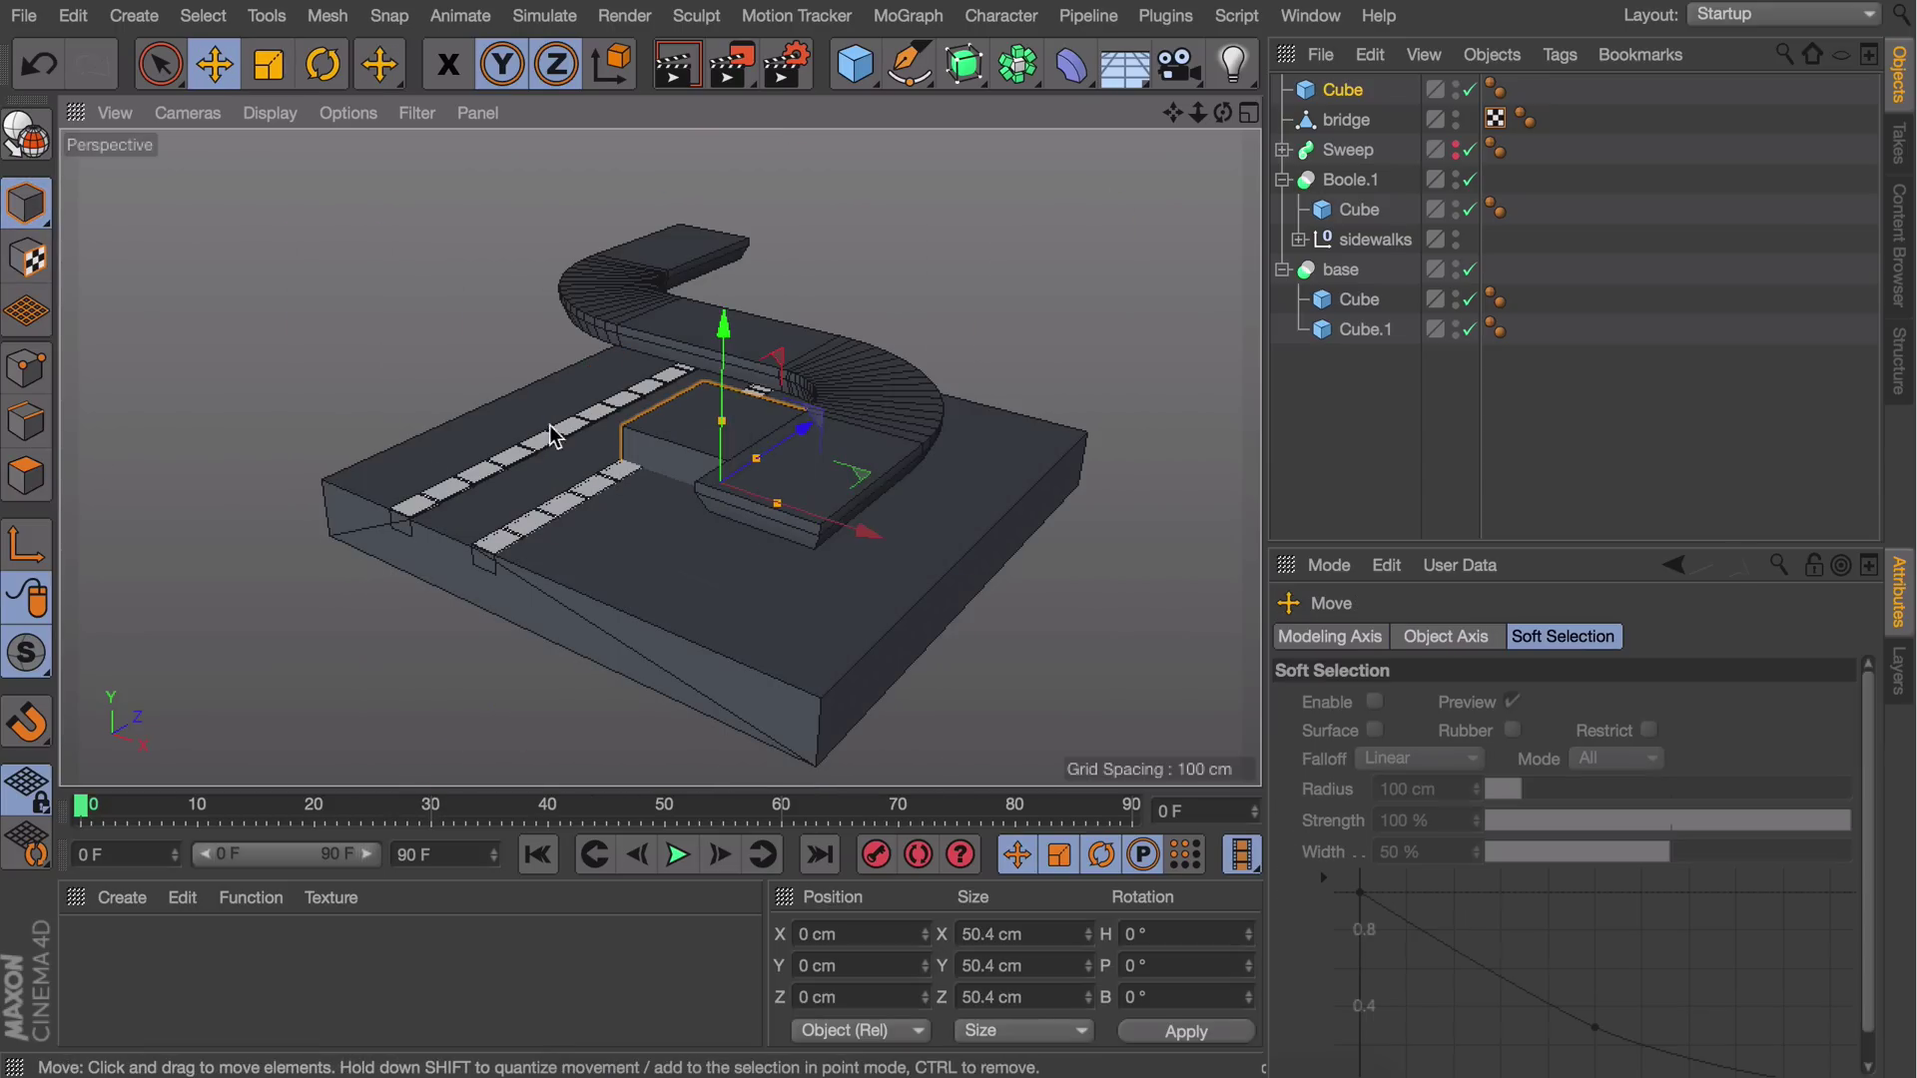
{"action": "key", "text": "t"}
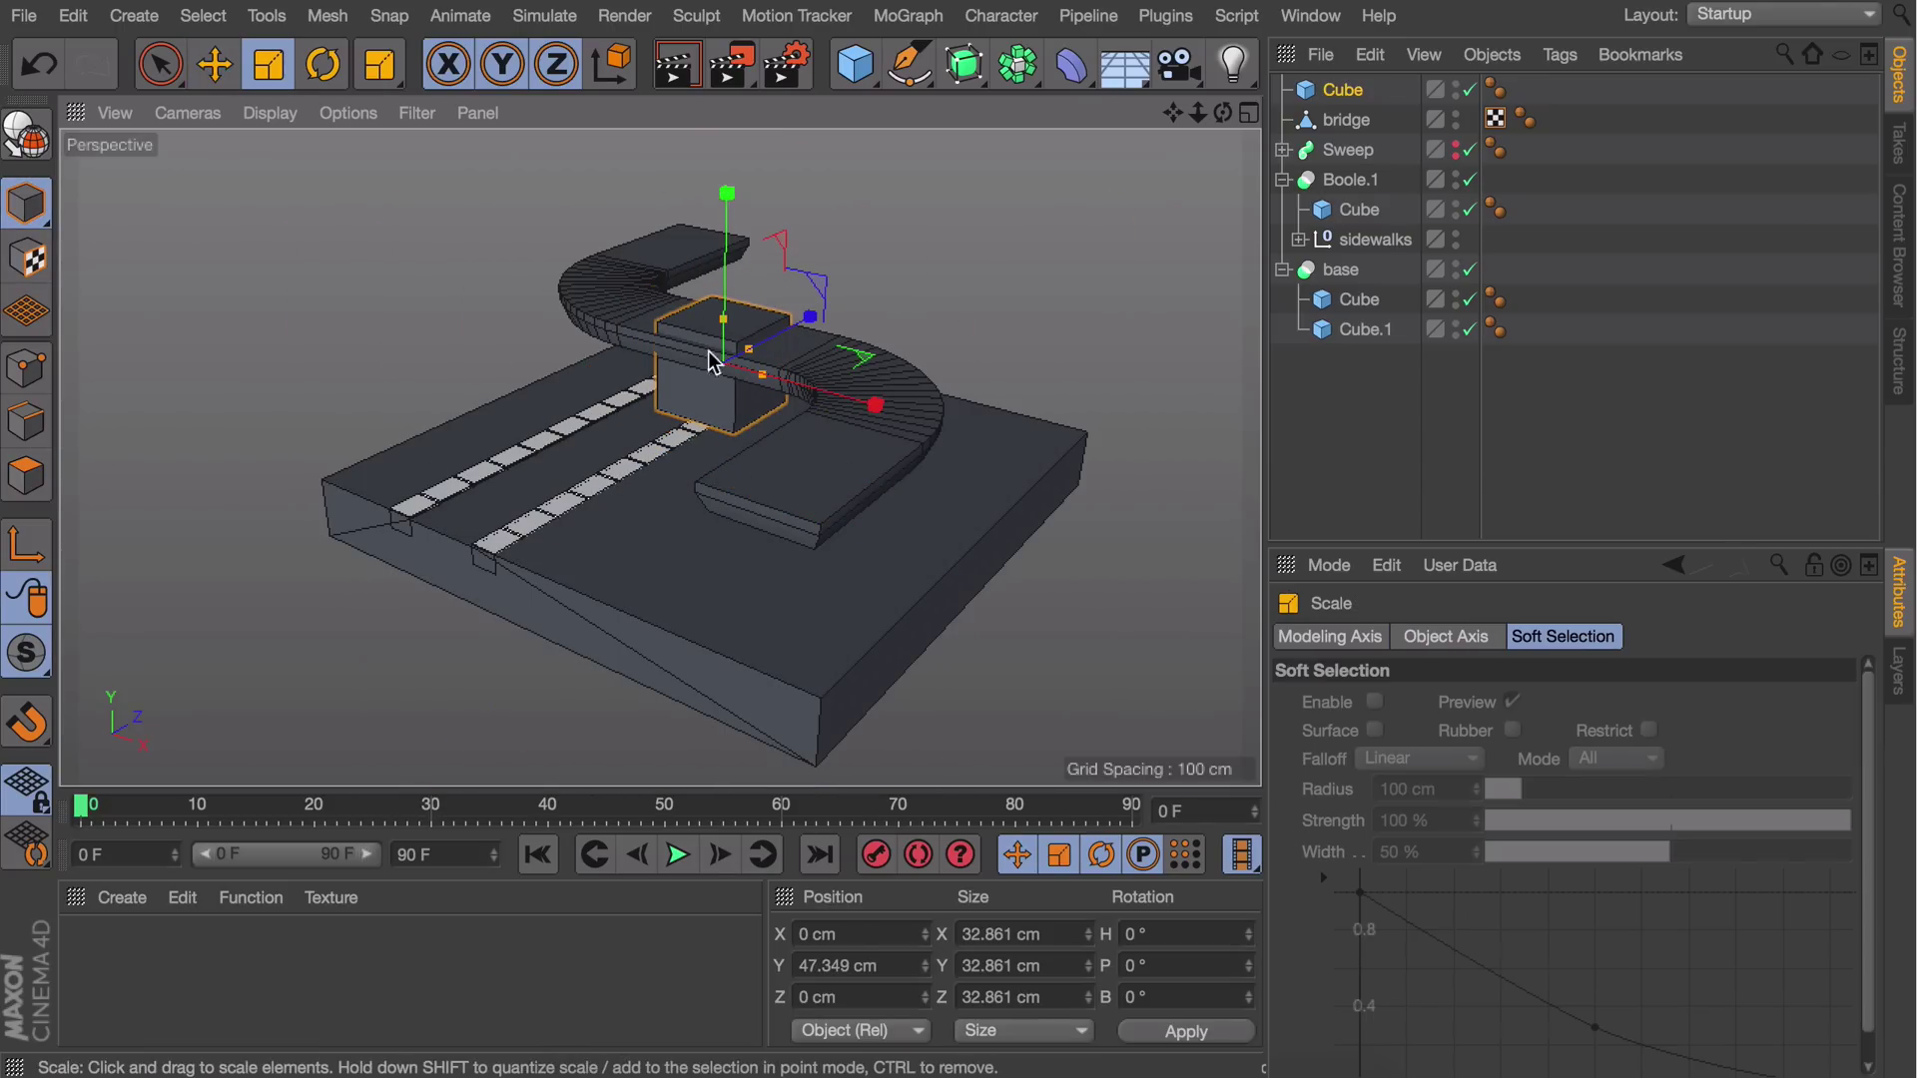
{"action": "key", "text": "e"}
{"action": "key", "text": "x"}
{"action": "left_click_drag", "start_coordinate": [816, 361], "coordinate": [792, 501]}
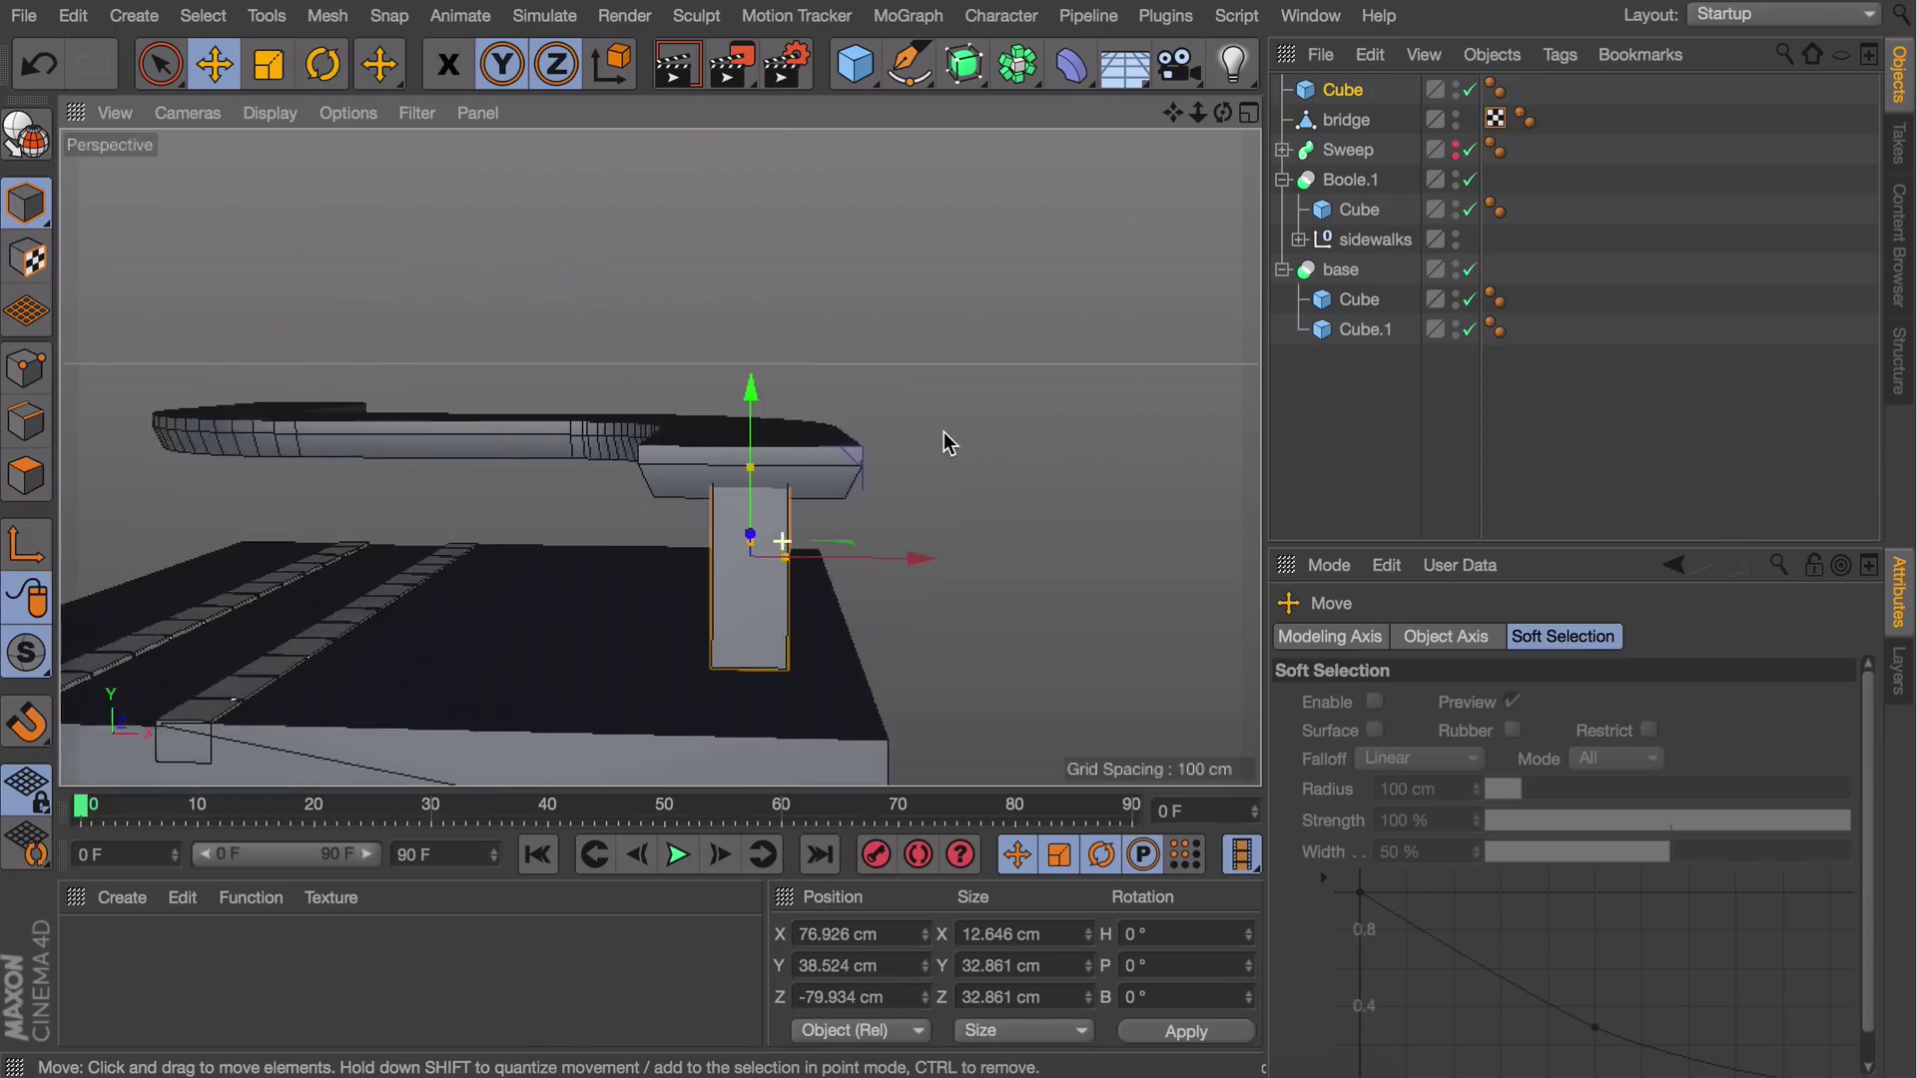
Shape the cube into a pillar of about 13.9 × 45.3 × 4.5 cm running from the bridge's underside down to the slab
{"action": "scroll", "coordinate": [942, 436], "scroll_direction": "up", "scroll_amount": 3}
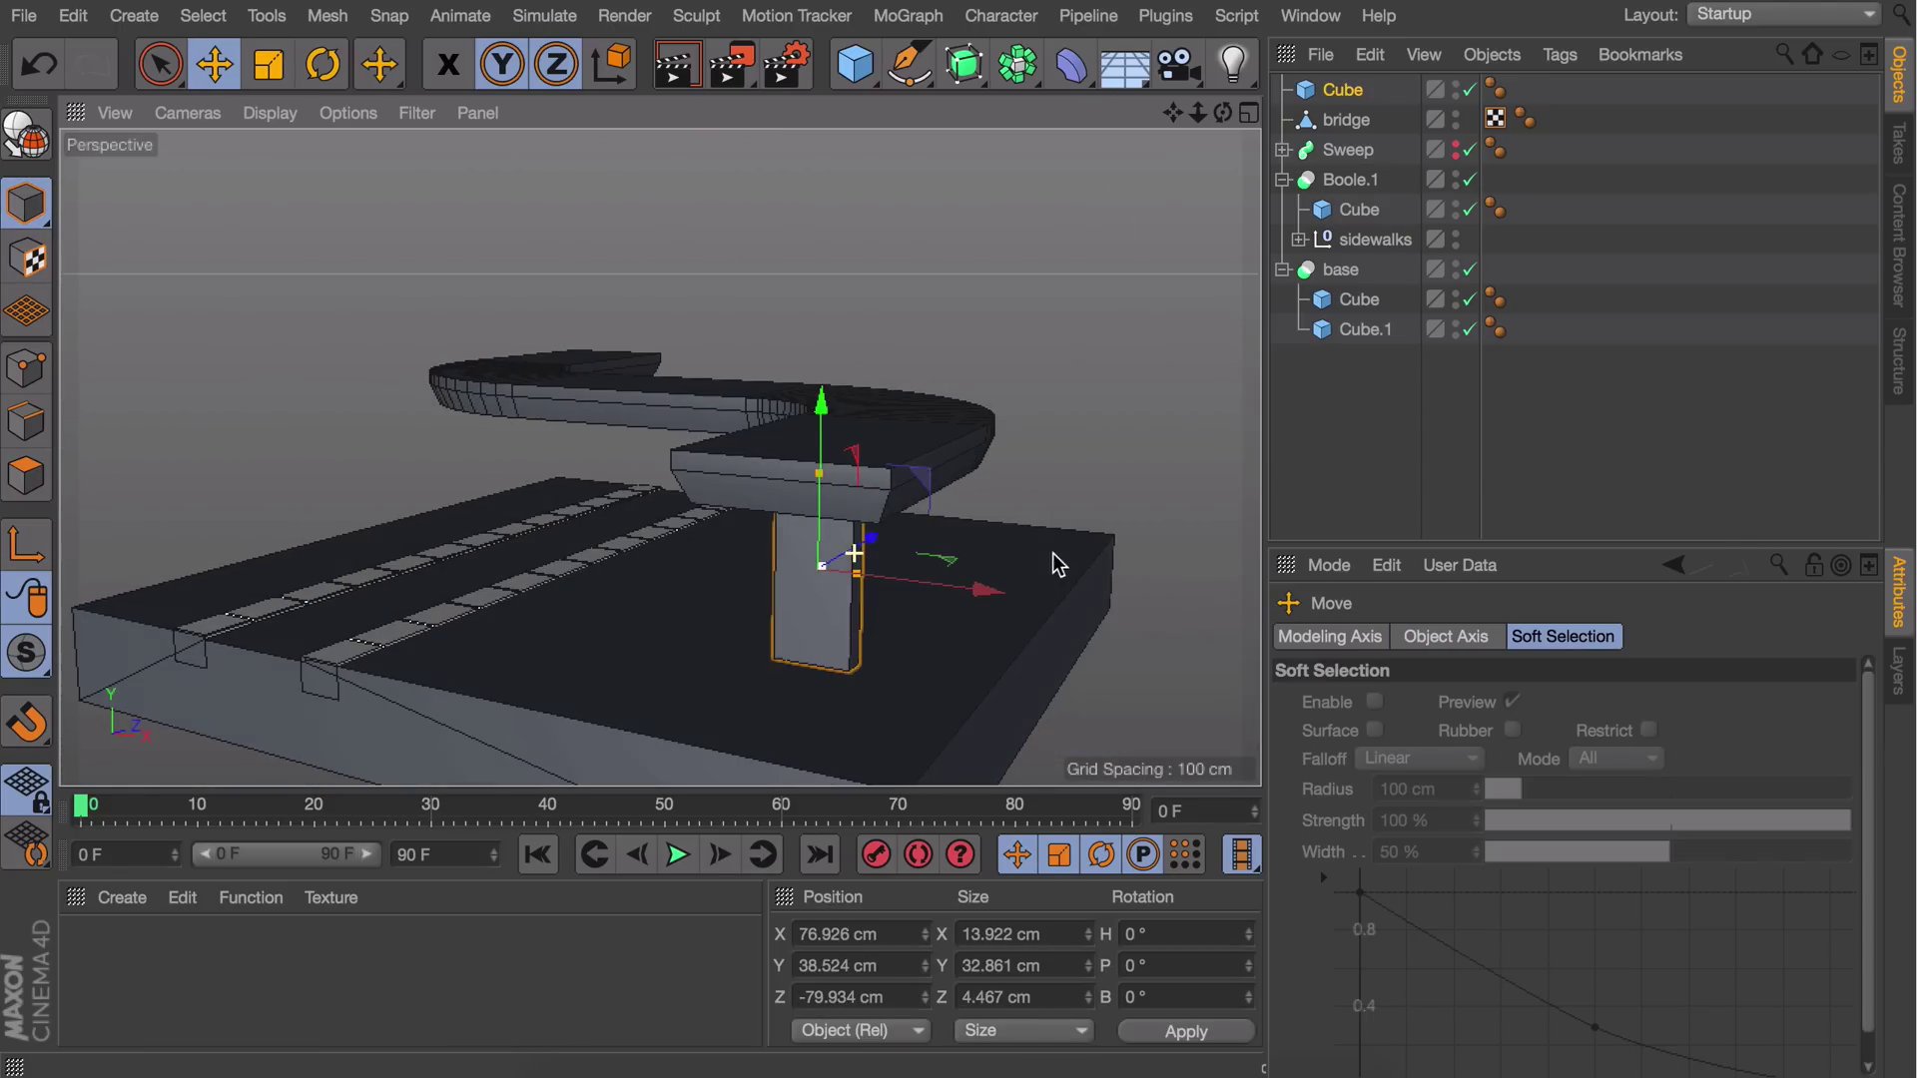
{"action": "left_click_drag", "start_coordinate": [813, 523], "coordinate": [813, 483]}
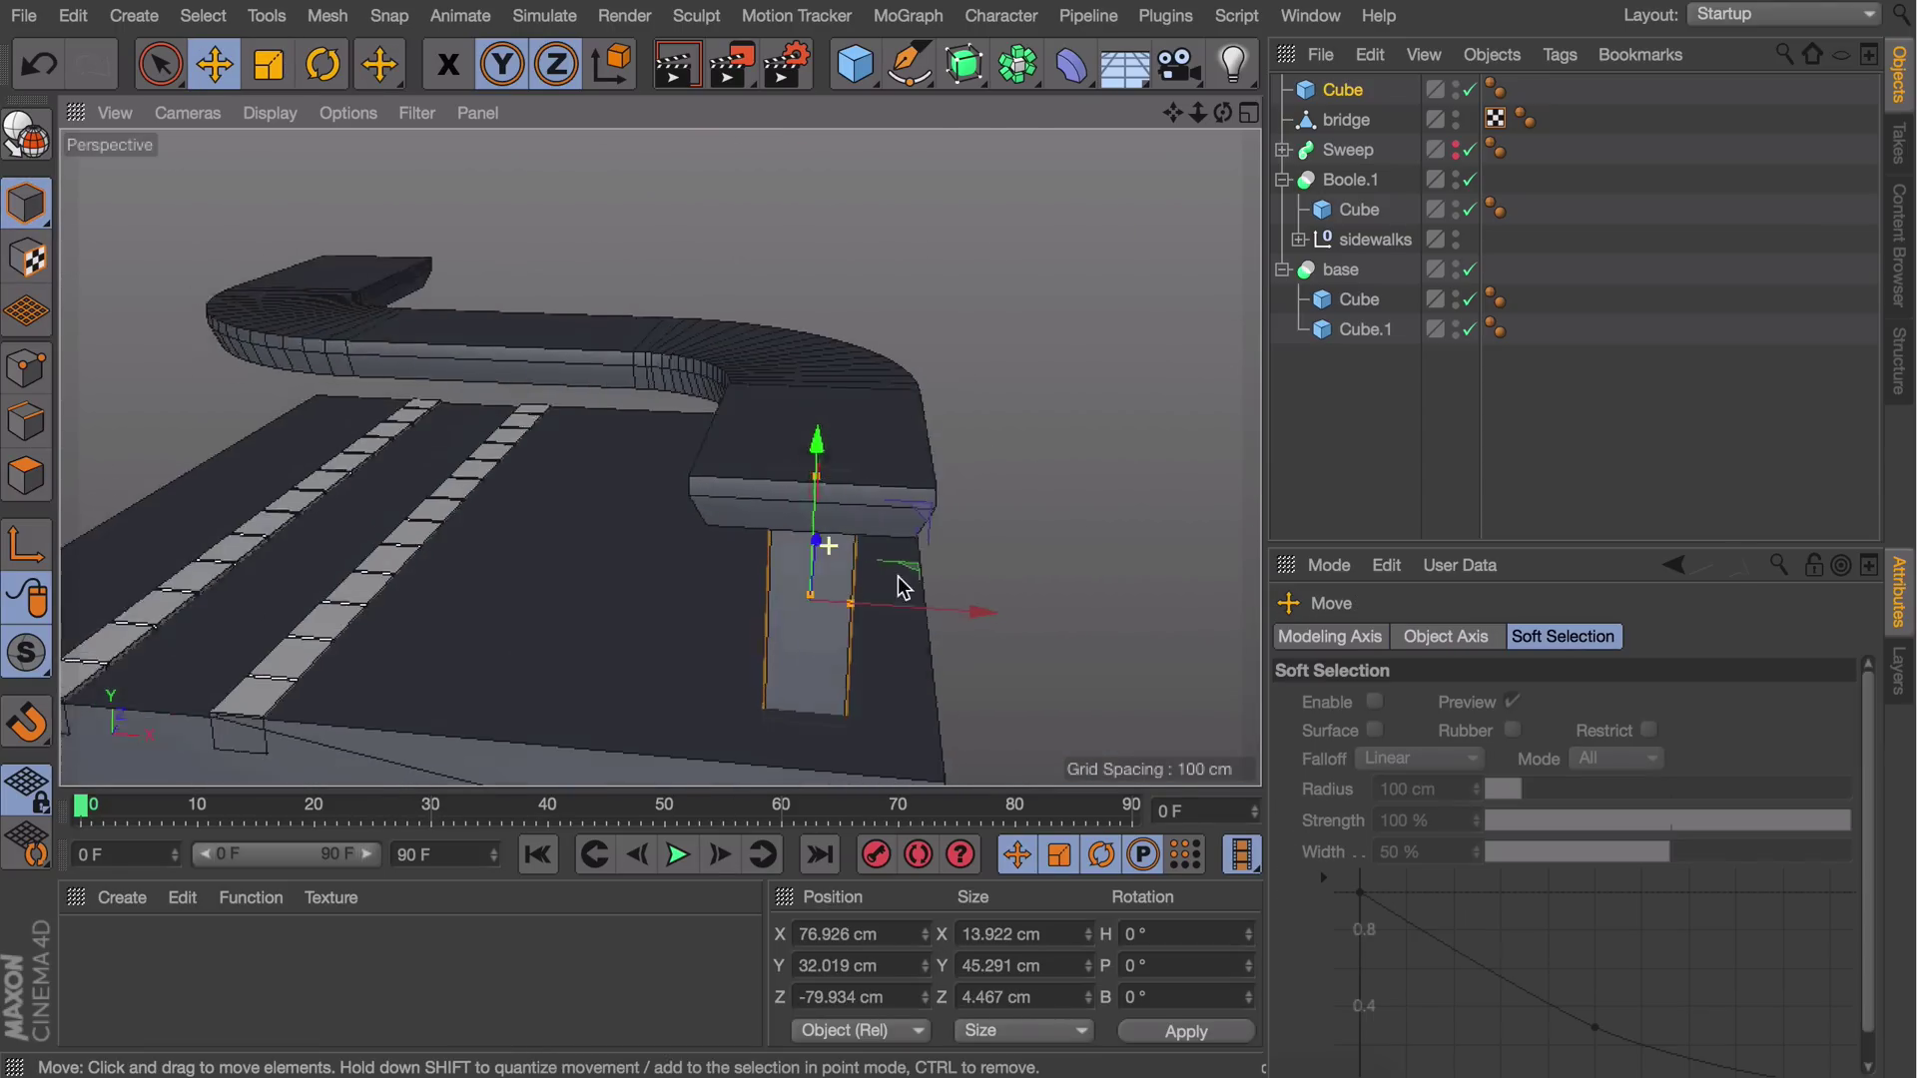
{"action": "left_click_drag", "start_coordinate": [903, 586], "coordinate": [228, 477], "text": "alt"}
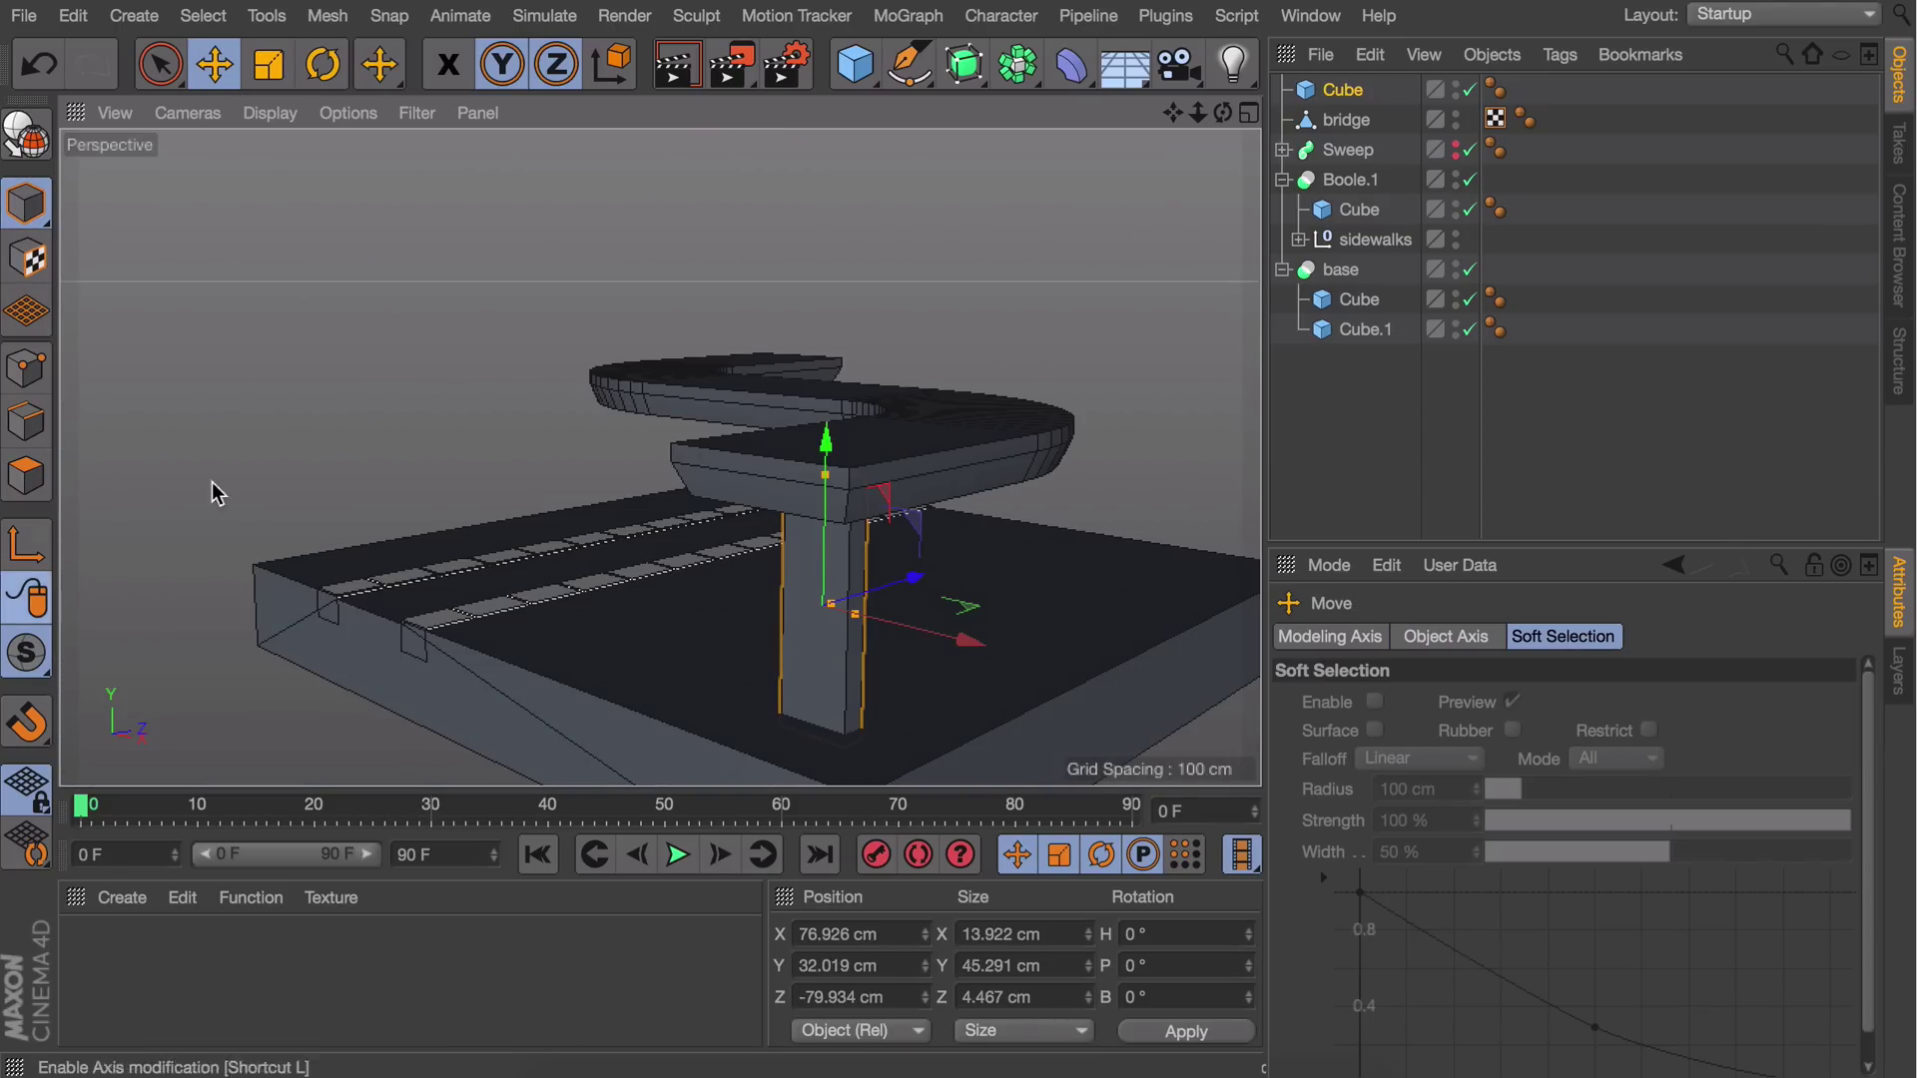
Set the pillar cube's X segments to 3 and make the cube editable
{"action": "left_click", "coordinate": [1343, 90]}
{"action": "left_click", "coordinate": [1710, 730]}
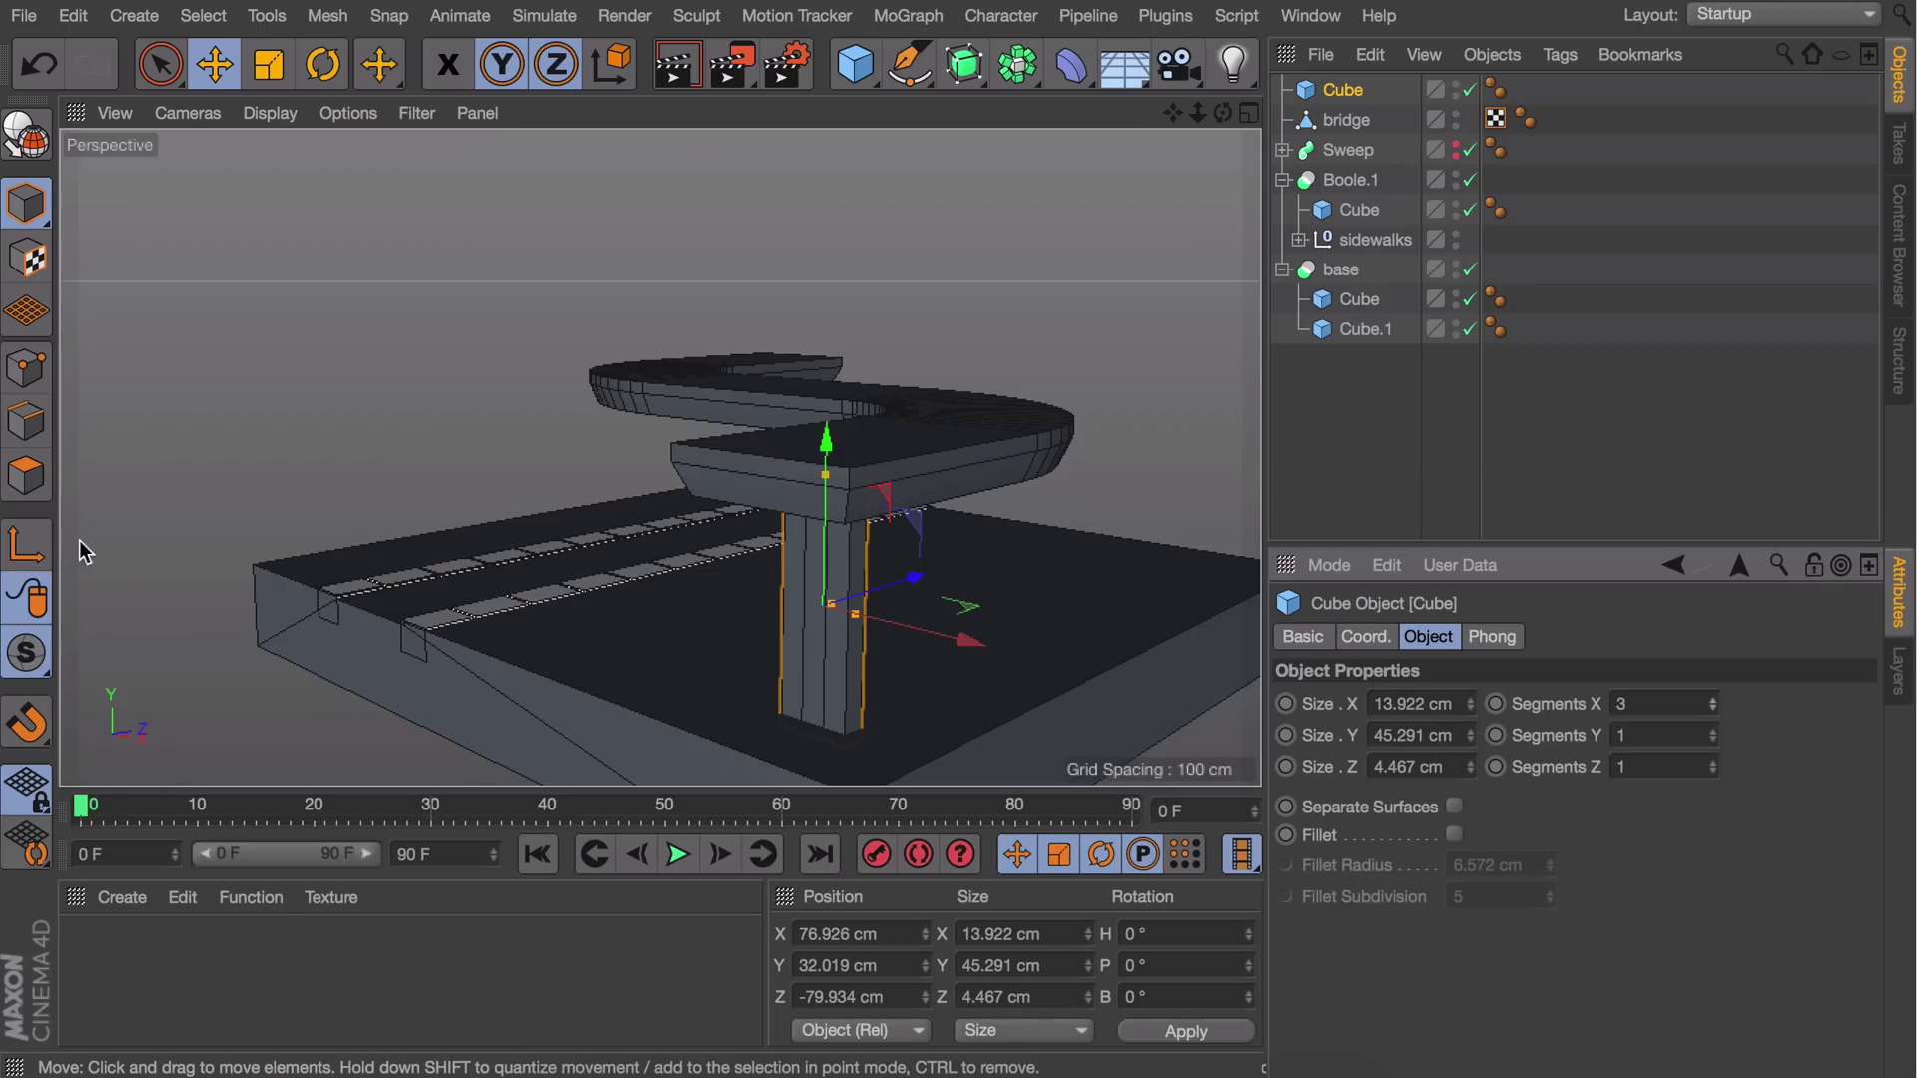
{"action": "key", "text": "c"}
Select the middle polygons on the pillar's front and back and scale them inward along Z to form recessed grooves
{"action": "left_click", "coordinate": [27, 477]}
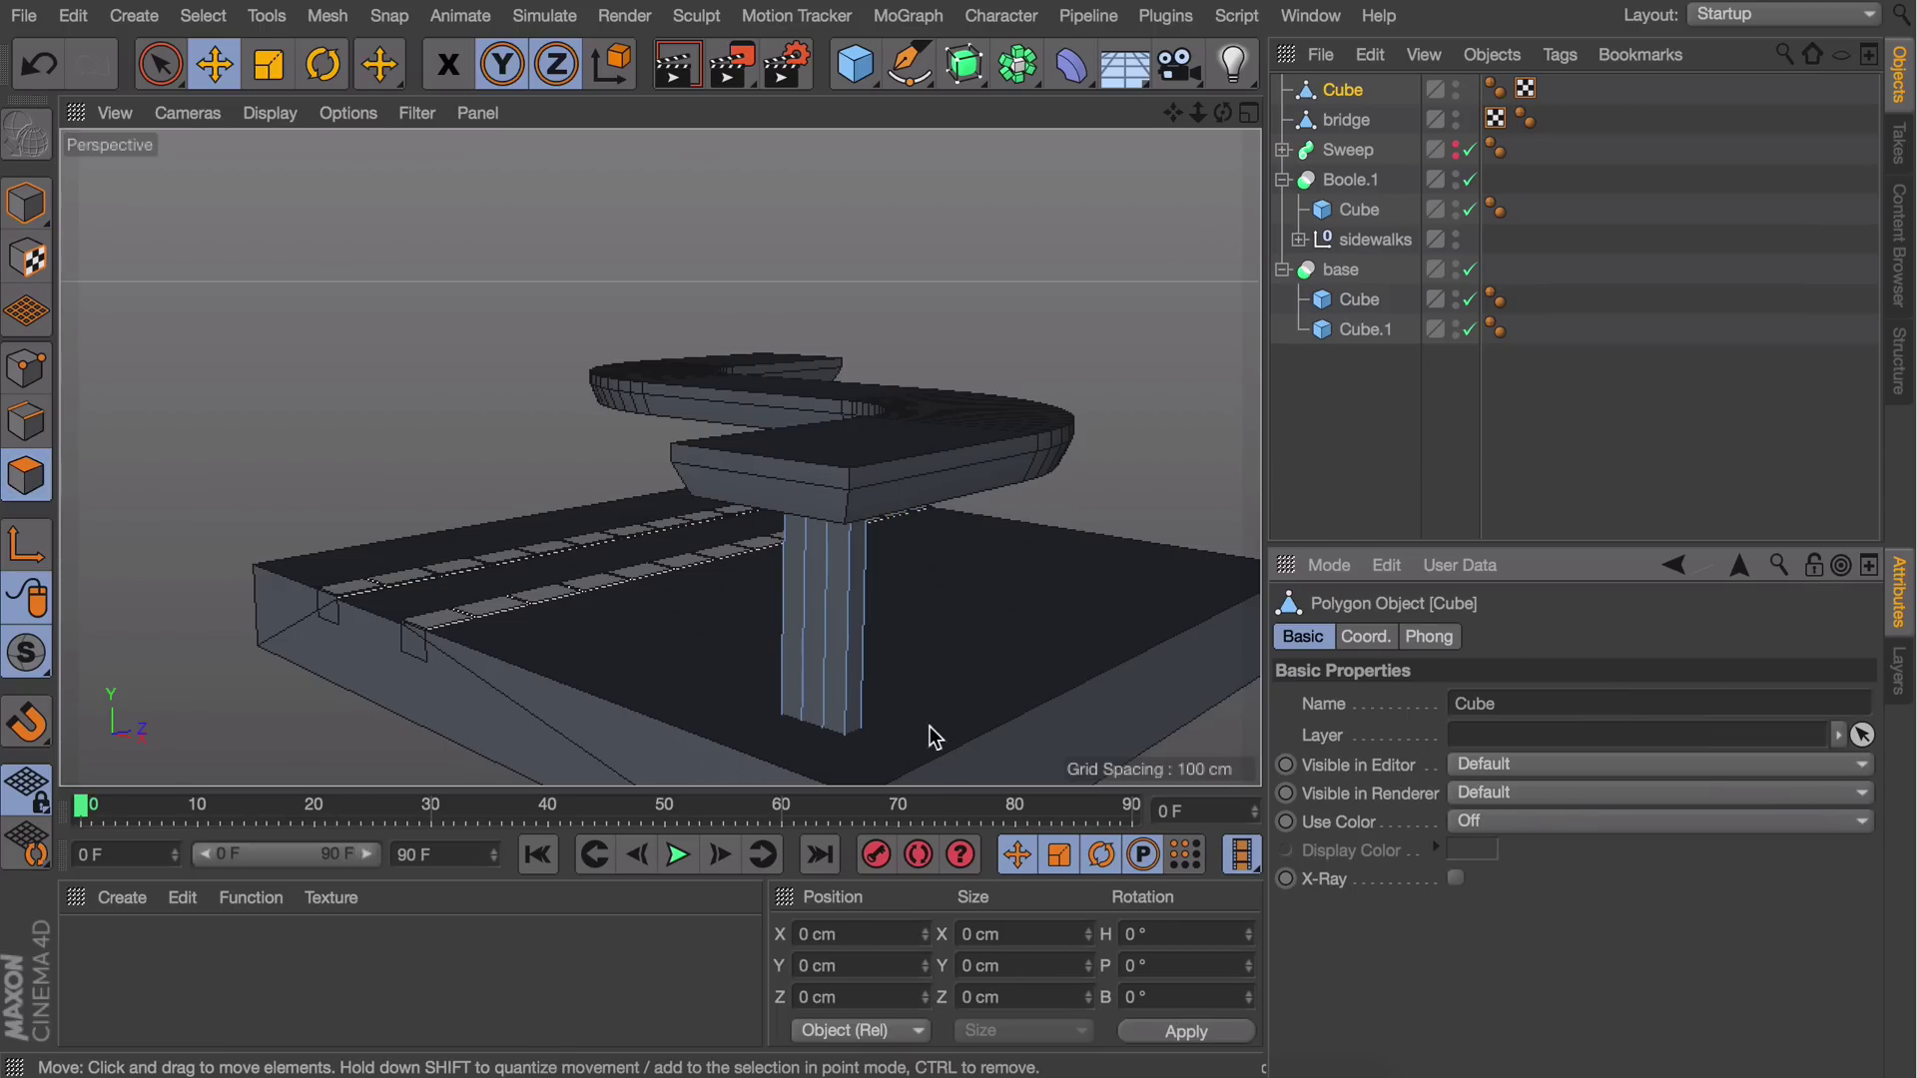
{"action": "left_click", "coordinate": [807, 613]}
{"action": "scroll", "coordinate": [871, 517], "scroll_direction": "up", "scroll_amount": 5}
{"action": "left_click_drag", "start_coordinate": [873, 518], "coordinate": [230, 529], "text": "alt"}
{"action": "left_click", "coordinate": [1016, 478], "text": "shift"}
{"action": "left_click_drag", "start_coordinate": [968, 479], "coordinate": [1199, 449], "text": "alt"}
{"action": "key", "text": "t"}
{"action": "left_click_drag", "start_coordinate": [946, 629], "coordinate": [937, 694], "text": "alt"}
{"action": "middle_click_drag", "start_coordinate": [938, 694], "coordinate": [1007, 486], "text": "alt"}
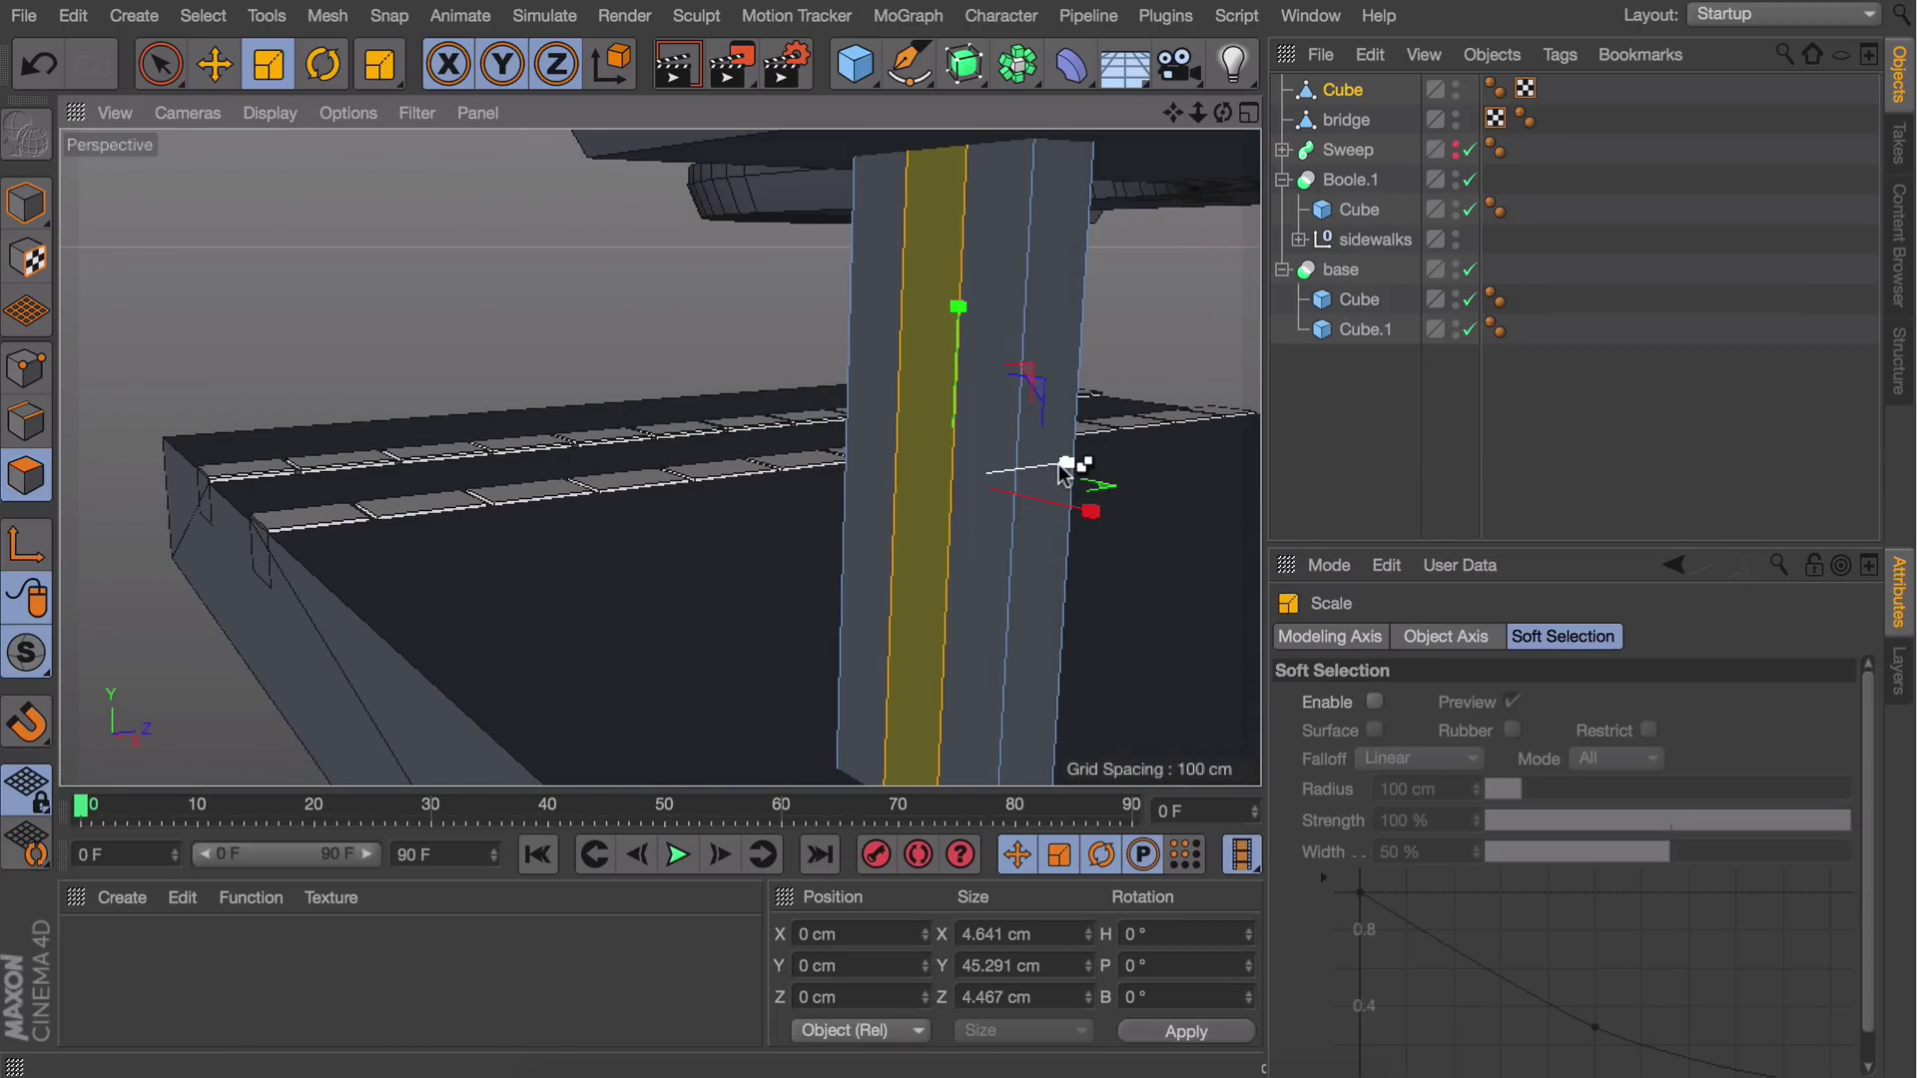
{"action": "left_click_drag", "start_coordinate": [1064, 467], "coordinate": [1083, 551]}
{"action": "key", "text": "e"}
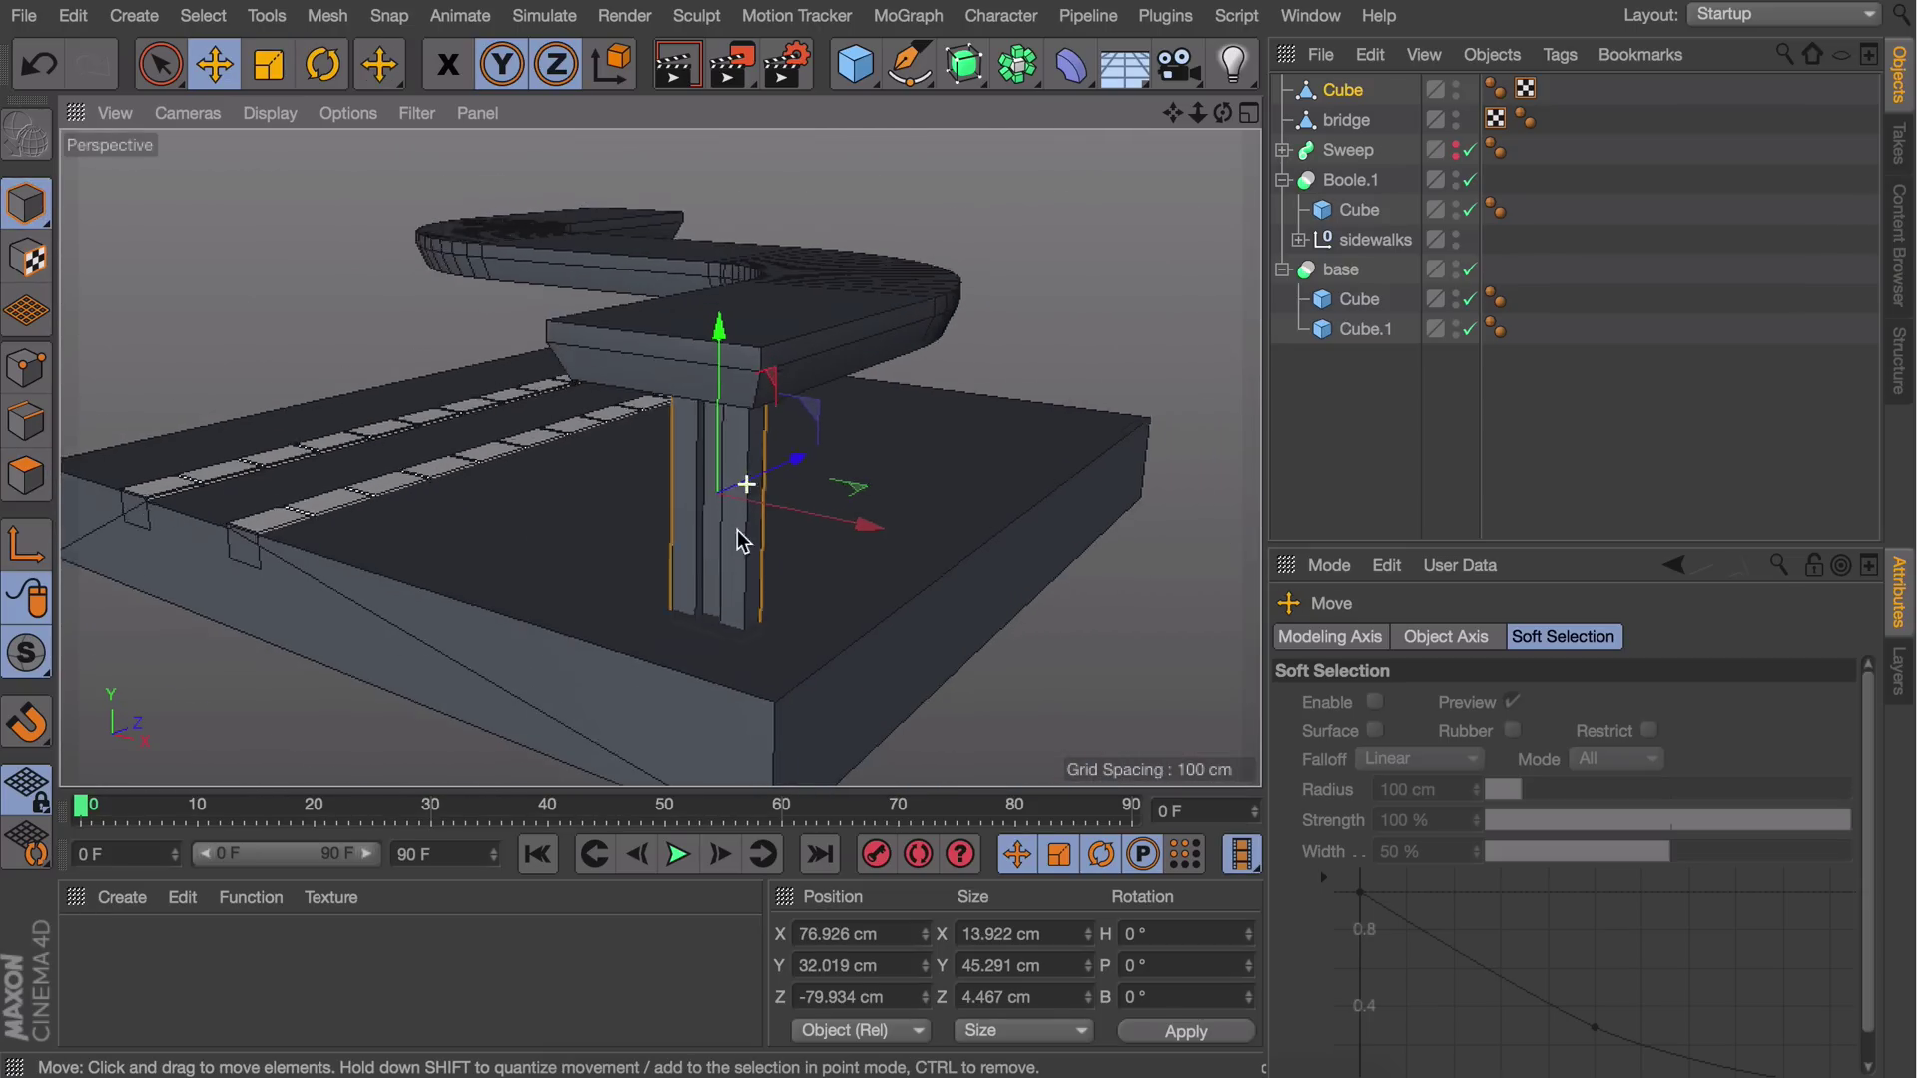
Add a MoGraph Cloner and nest the pillar cube in it
{"action": "left_click_drag", "start_coordinate": [740, 540], "coordinate": [663, 363], "text": "alt"}
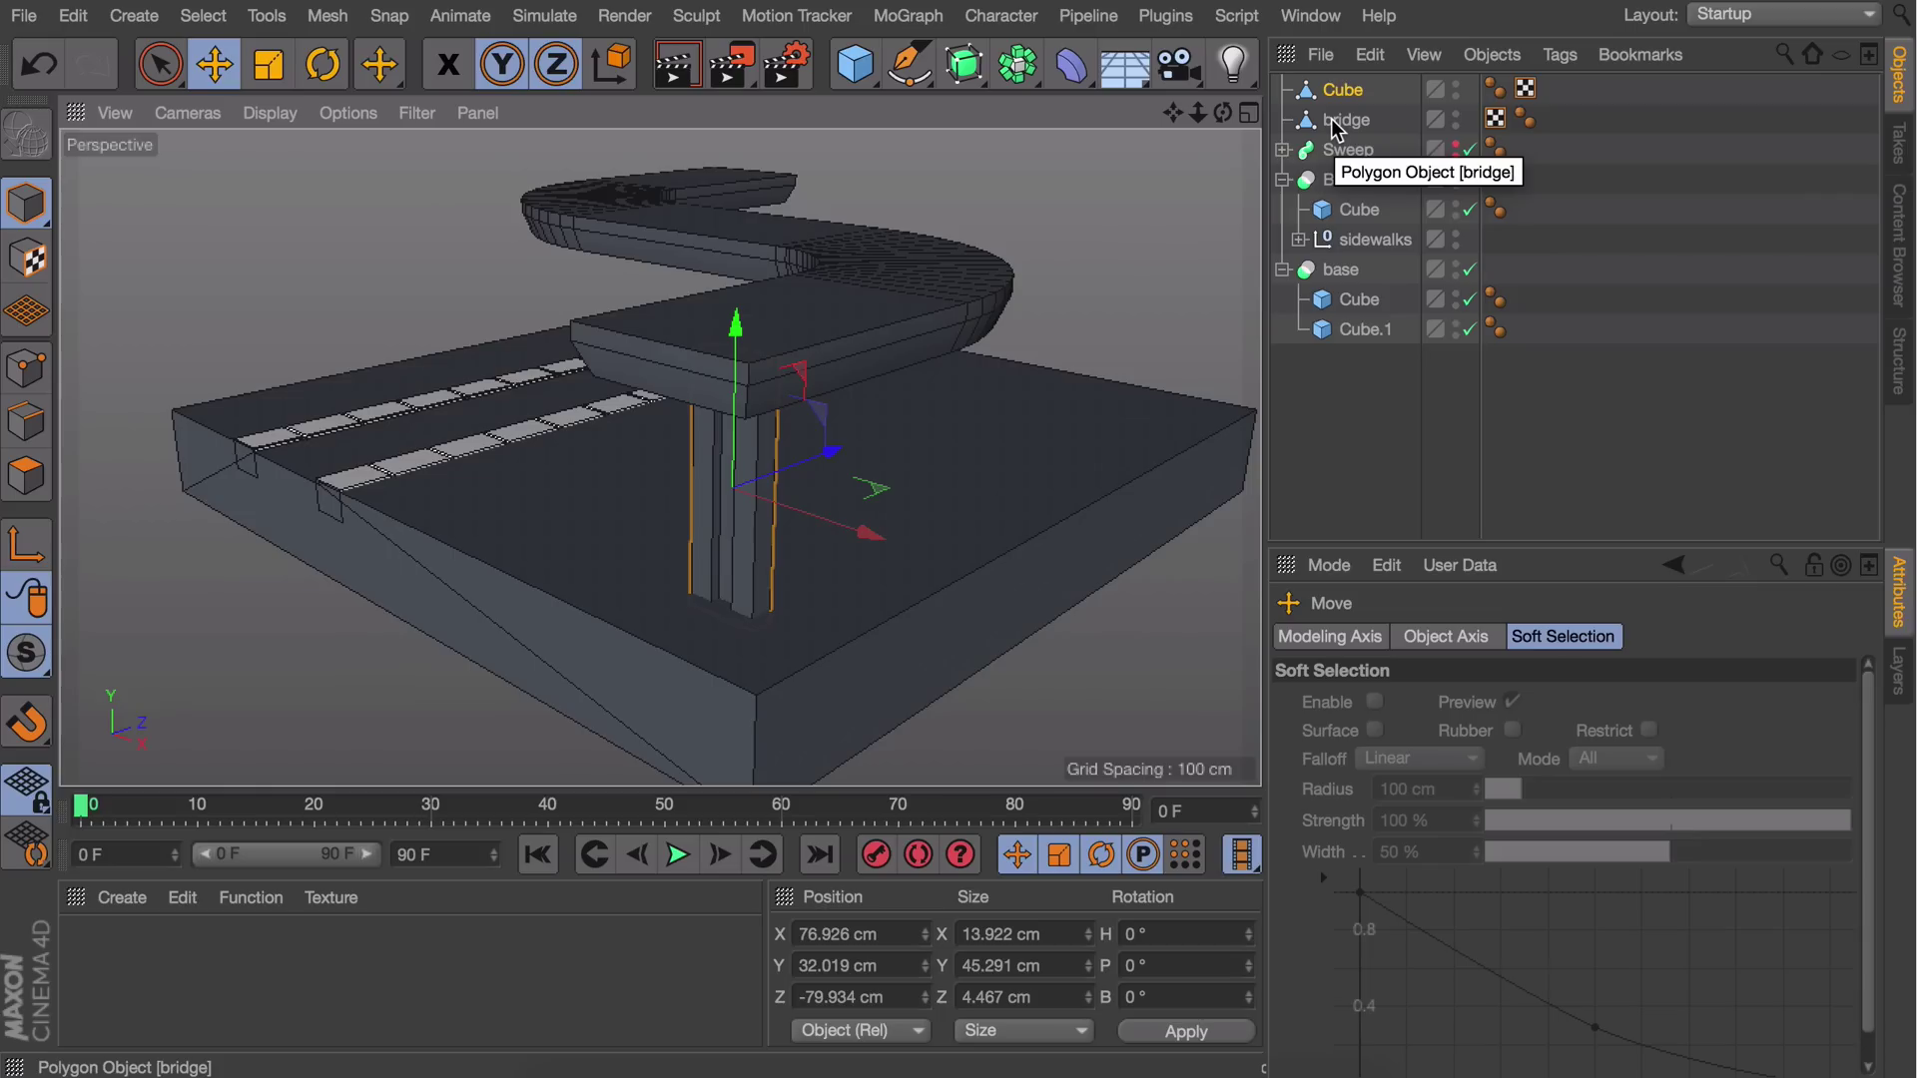
{"action": "left_click", "coordinate": [928, 22]}
{"action": "left_click", "coordinate": [950, 346], "text": "alt"}
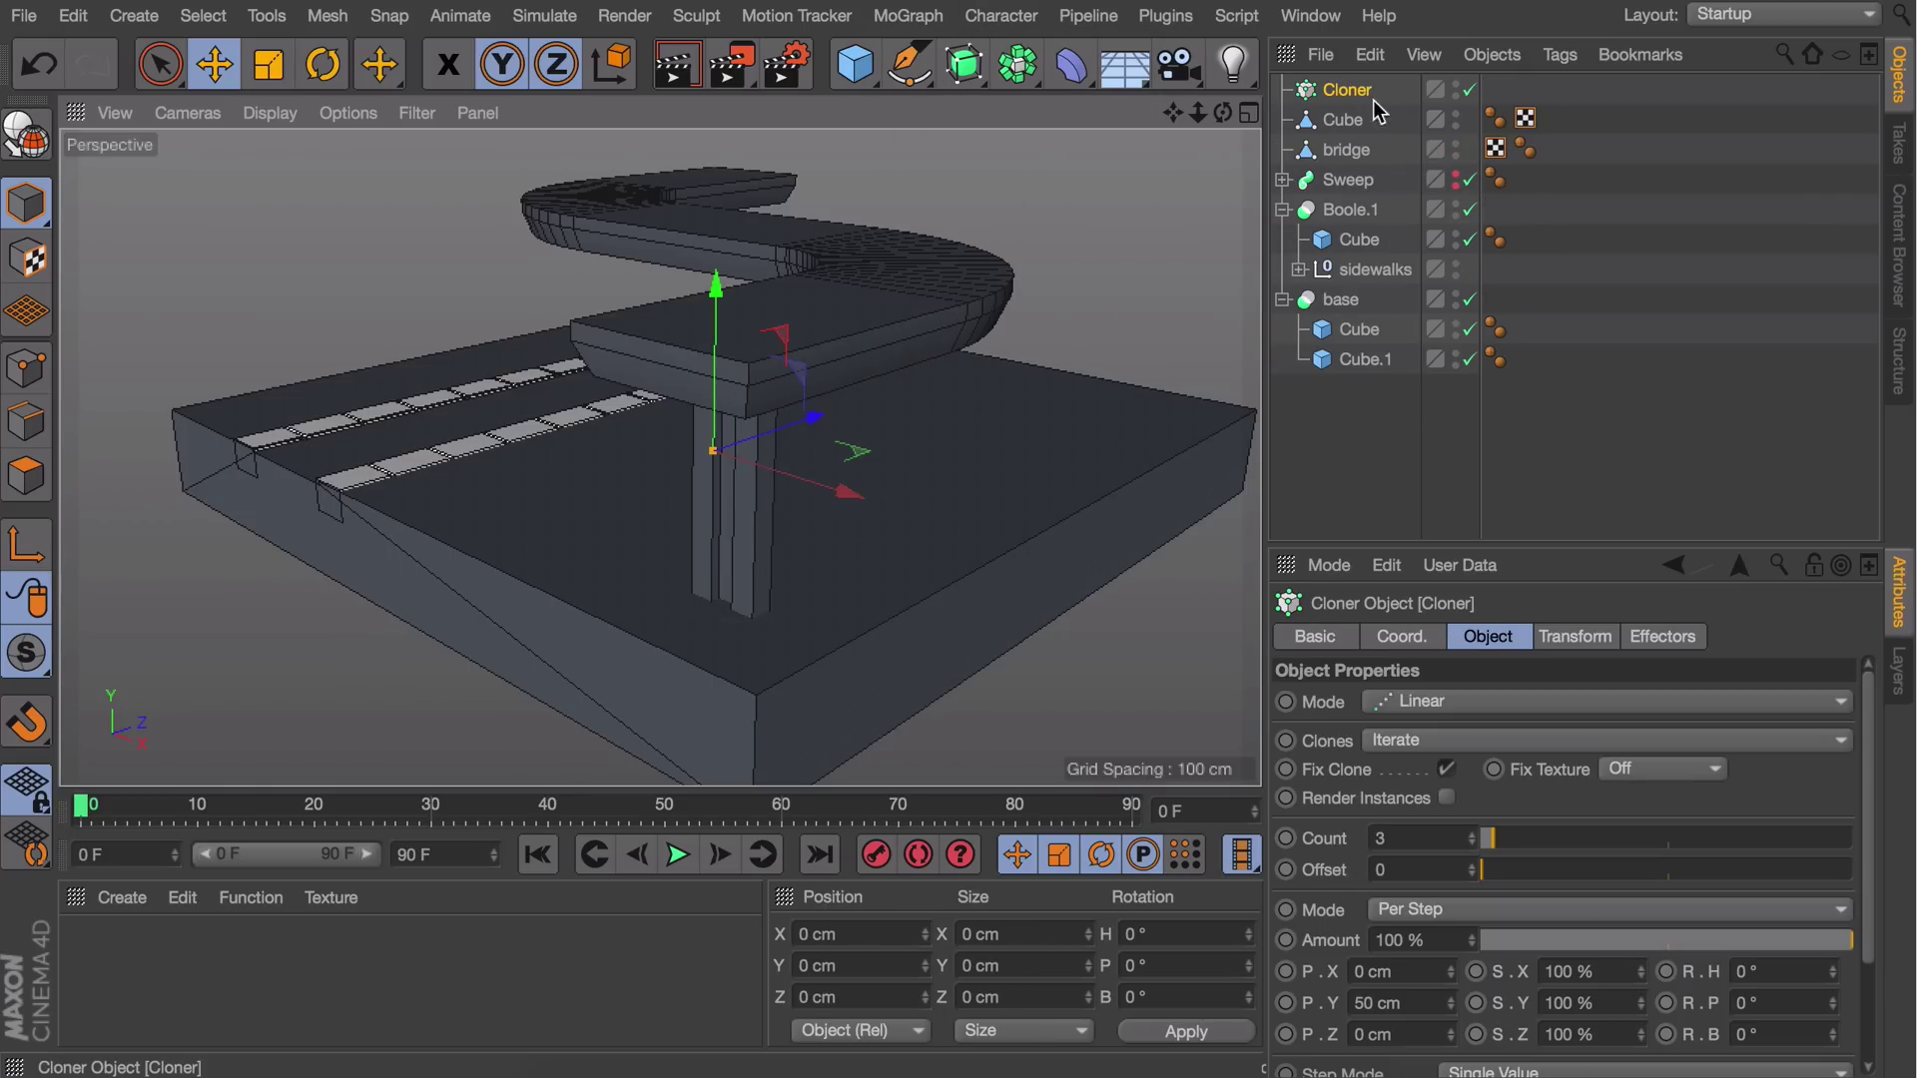
{"action": "left_click", "coordinate": [1352, 114]}
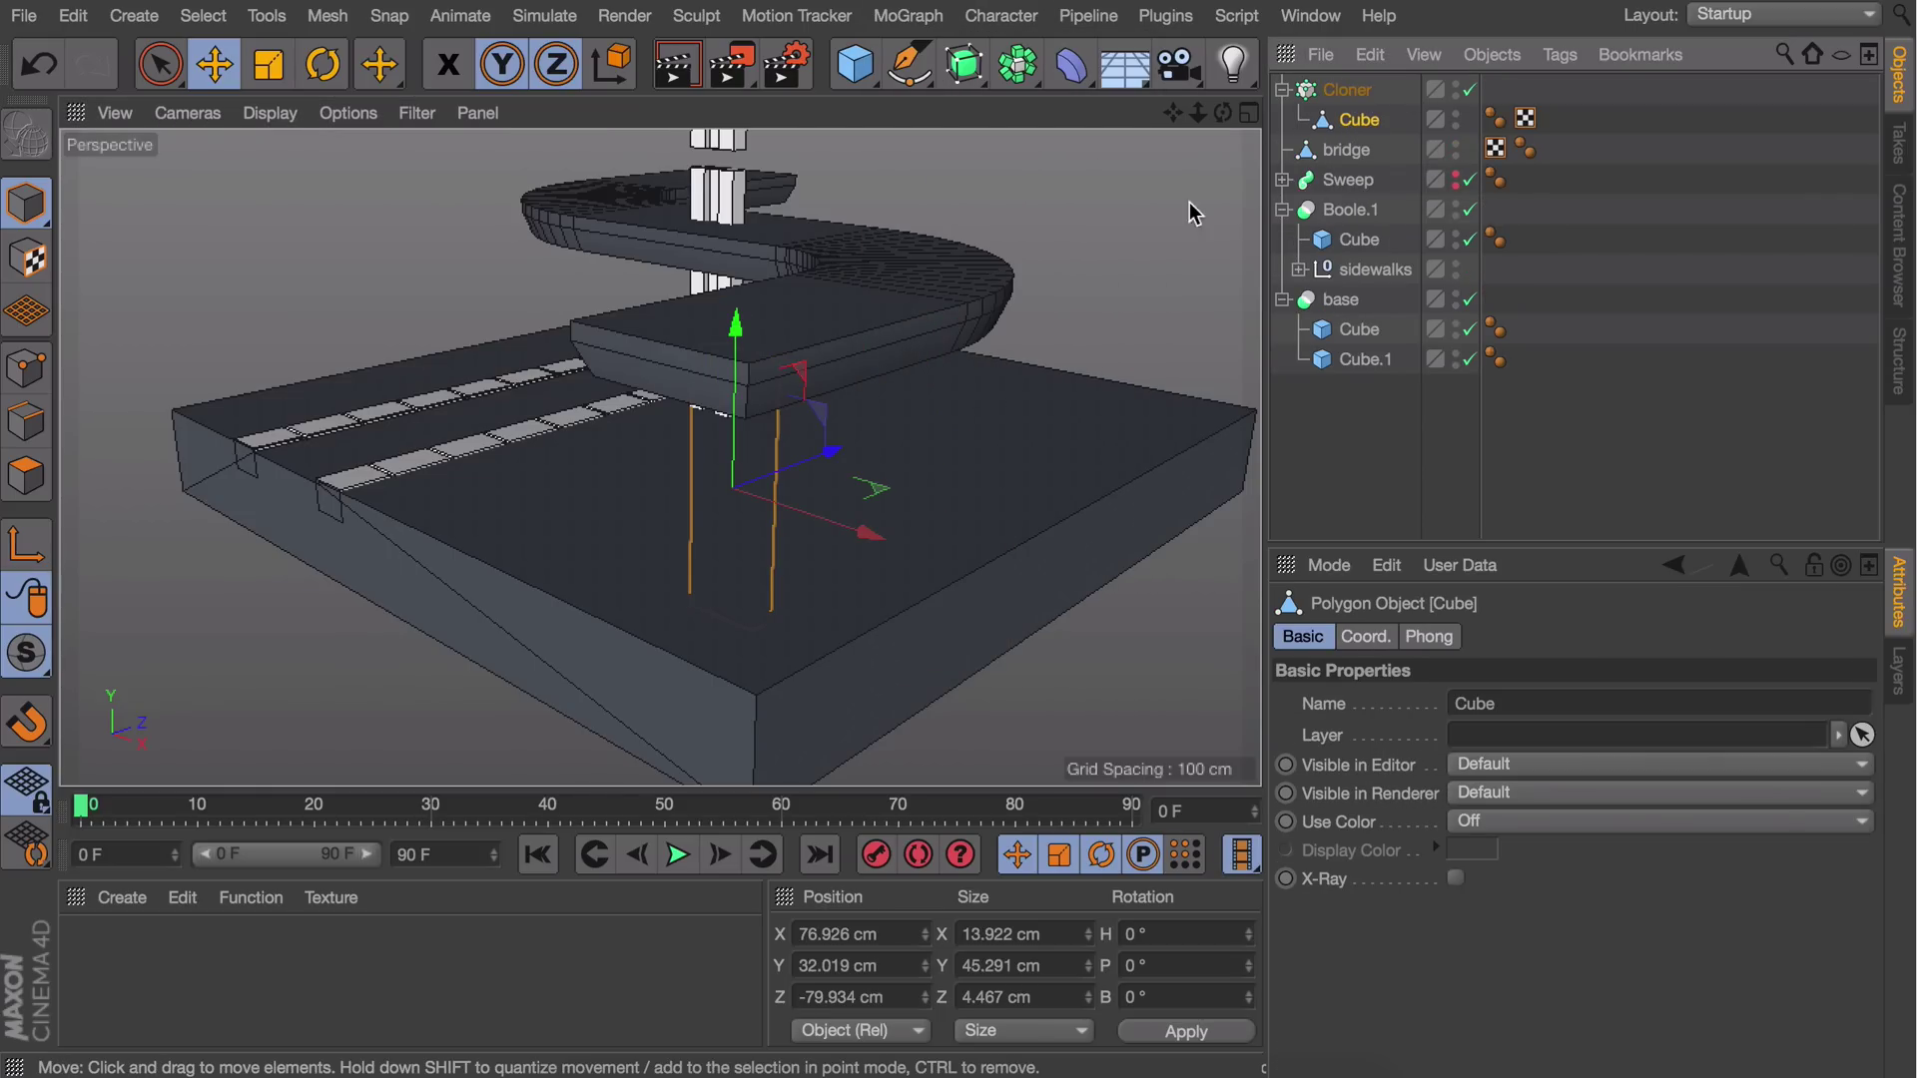
Set the pillar Cloner's mode to Object
{"action": "left_click", "coordinate": [1338, 91]}
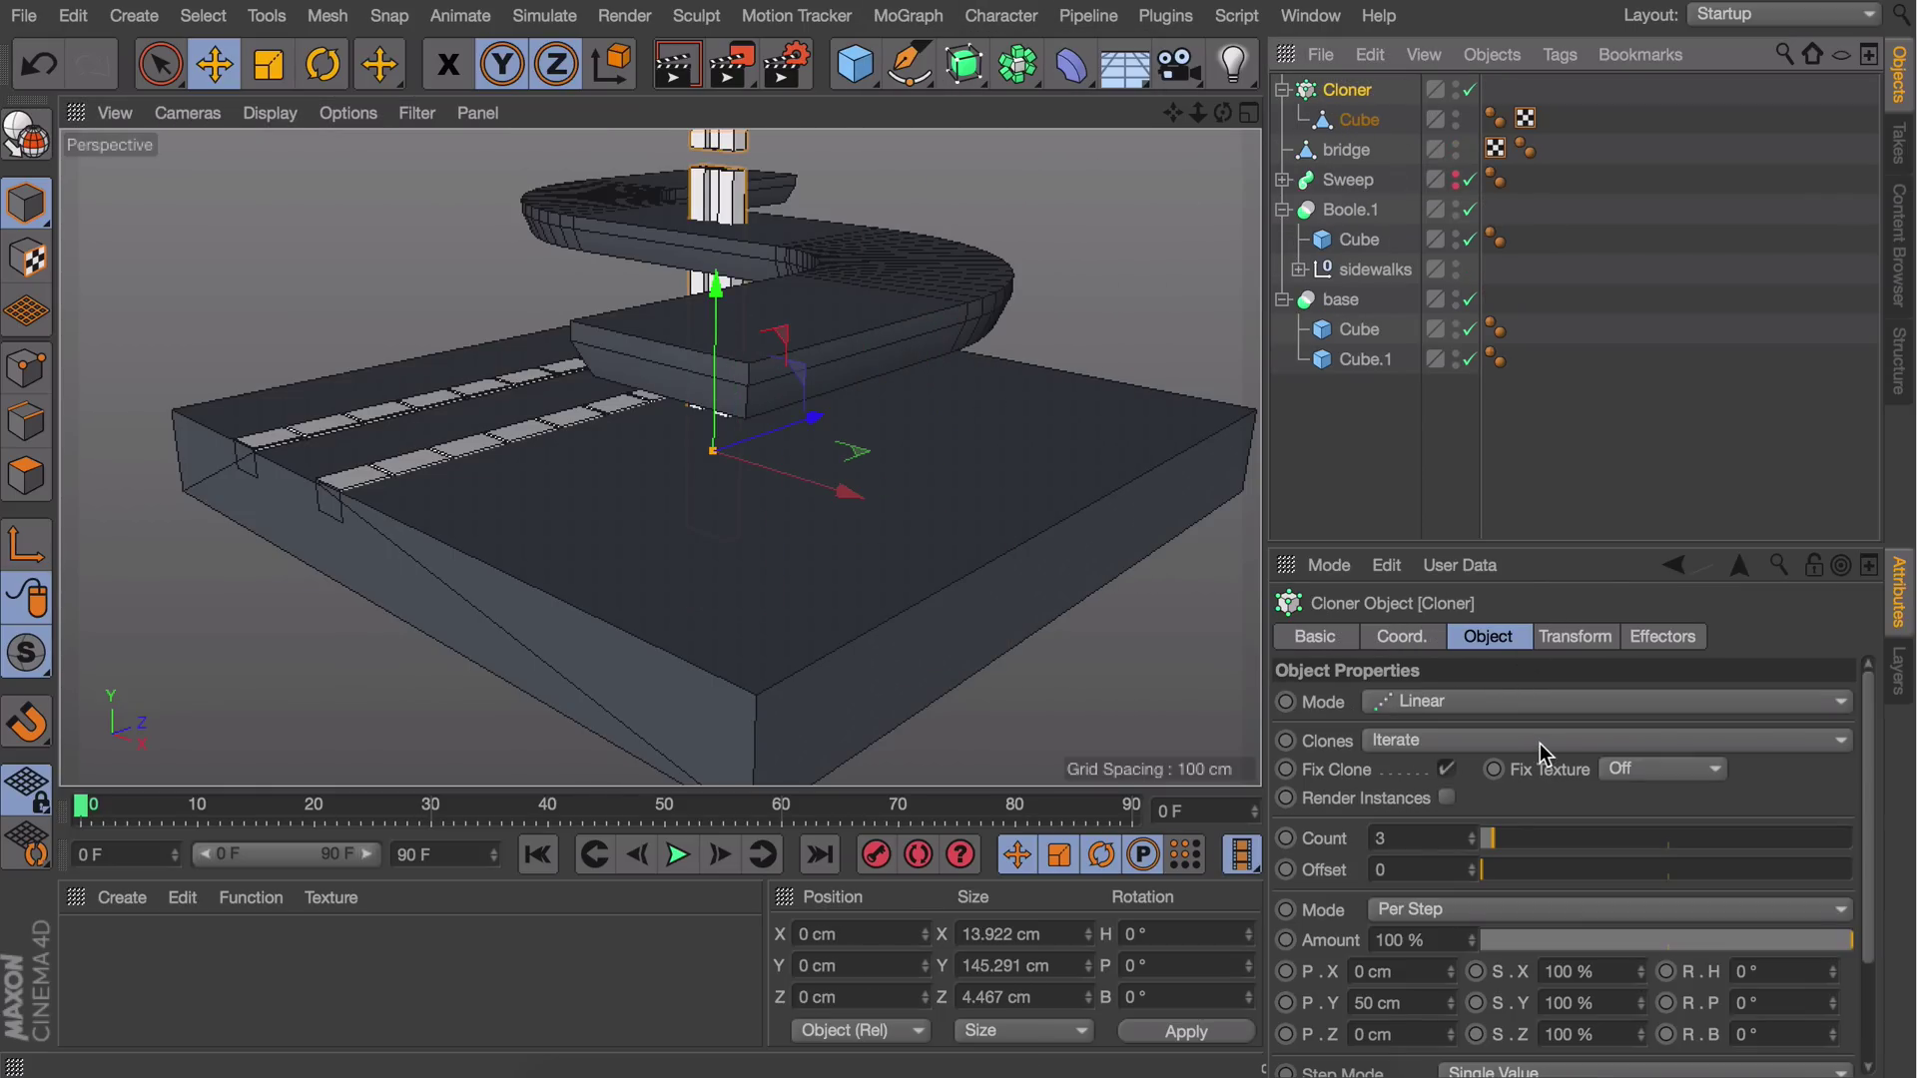
{"action": "left_click", "coordinate": [1476, 703]}
{"action": "left_click", "coordinate": [1458, 731]}
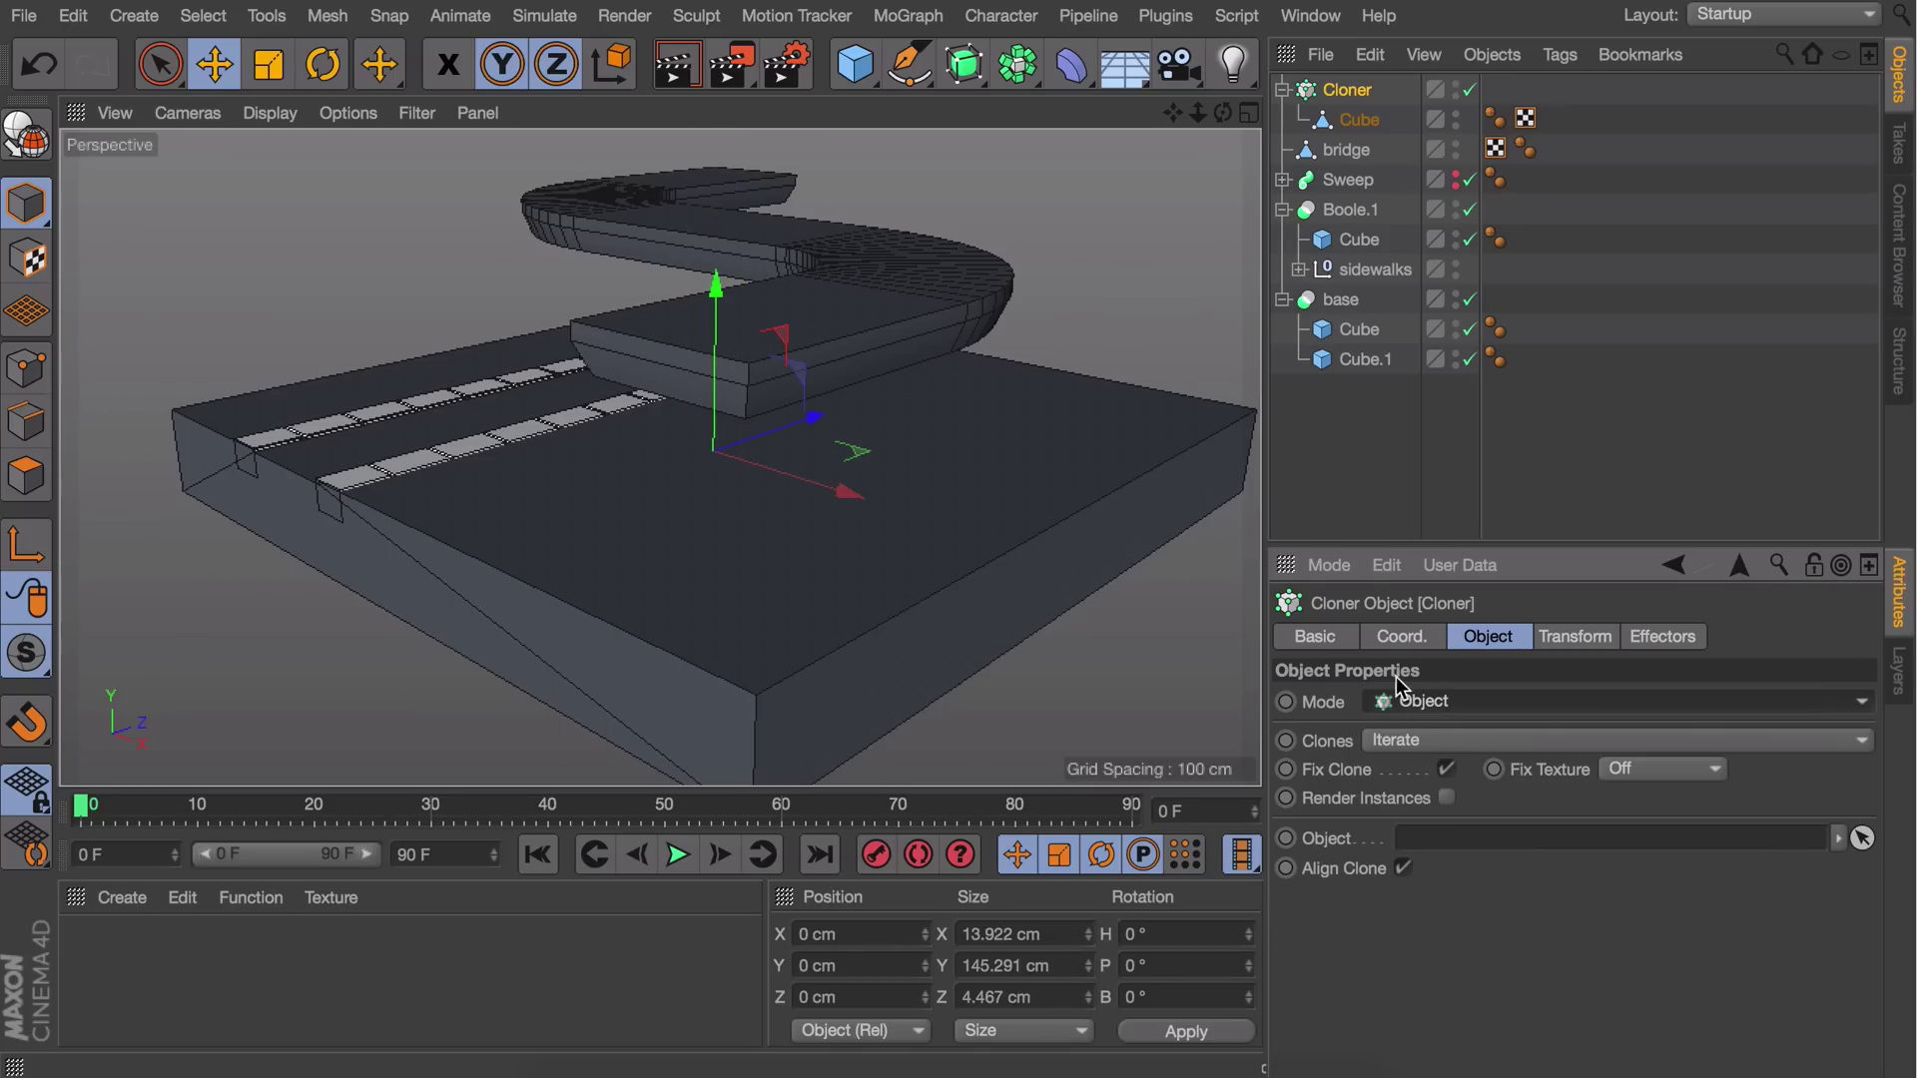
Copy the Sweep's spline to the top of the object hierarchy and rename the copy pillar spline
{"action": "left_click", "coordinate": [1282, 180]}
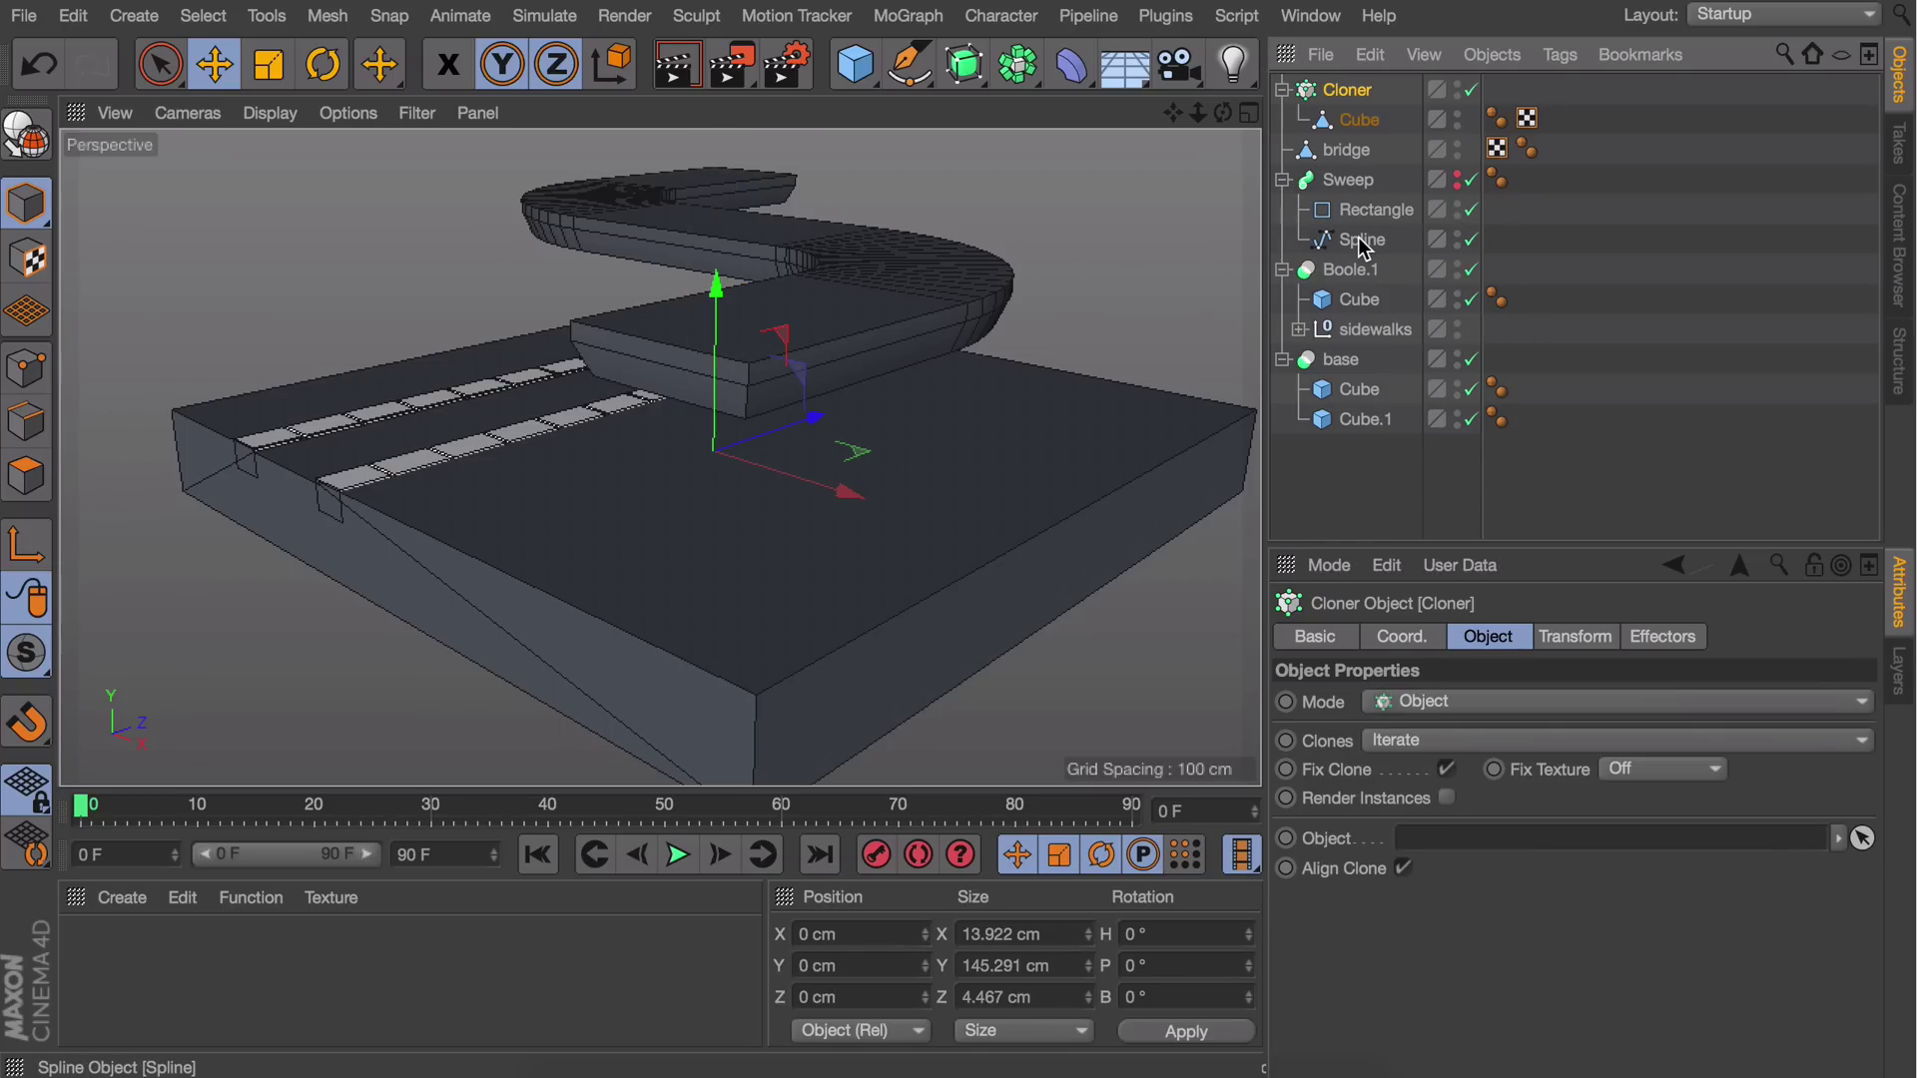
{"action": "left_click", "coordinate": [1364, 240]}
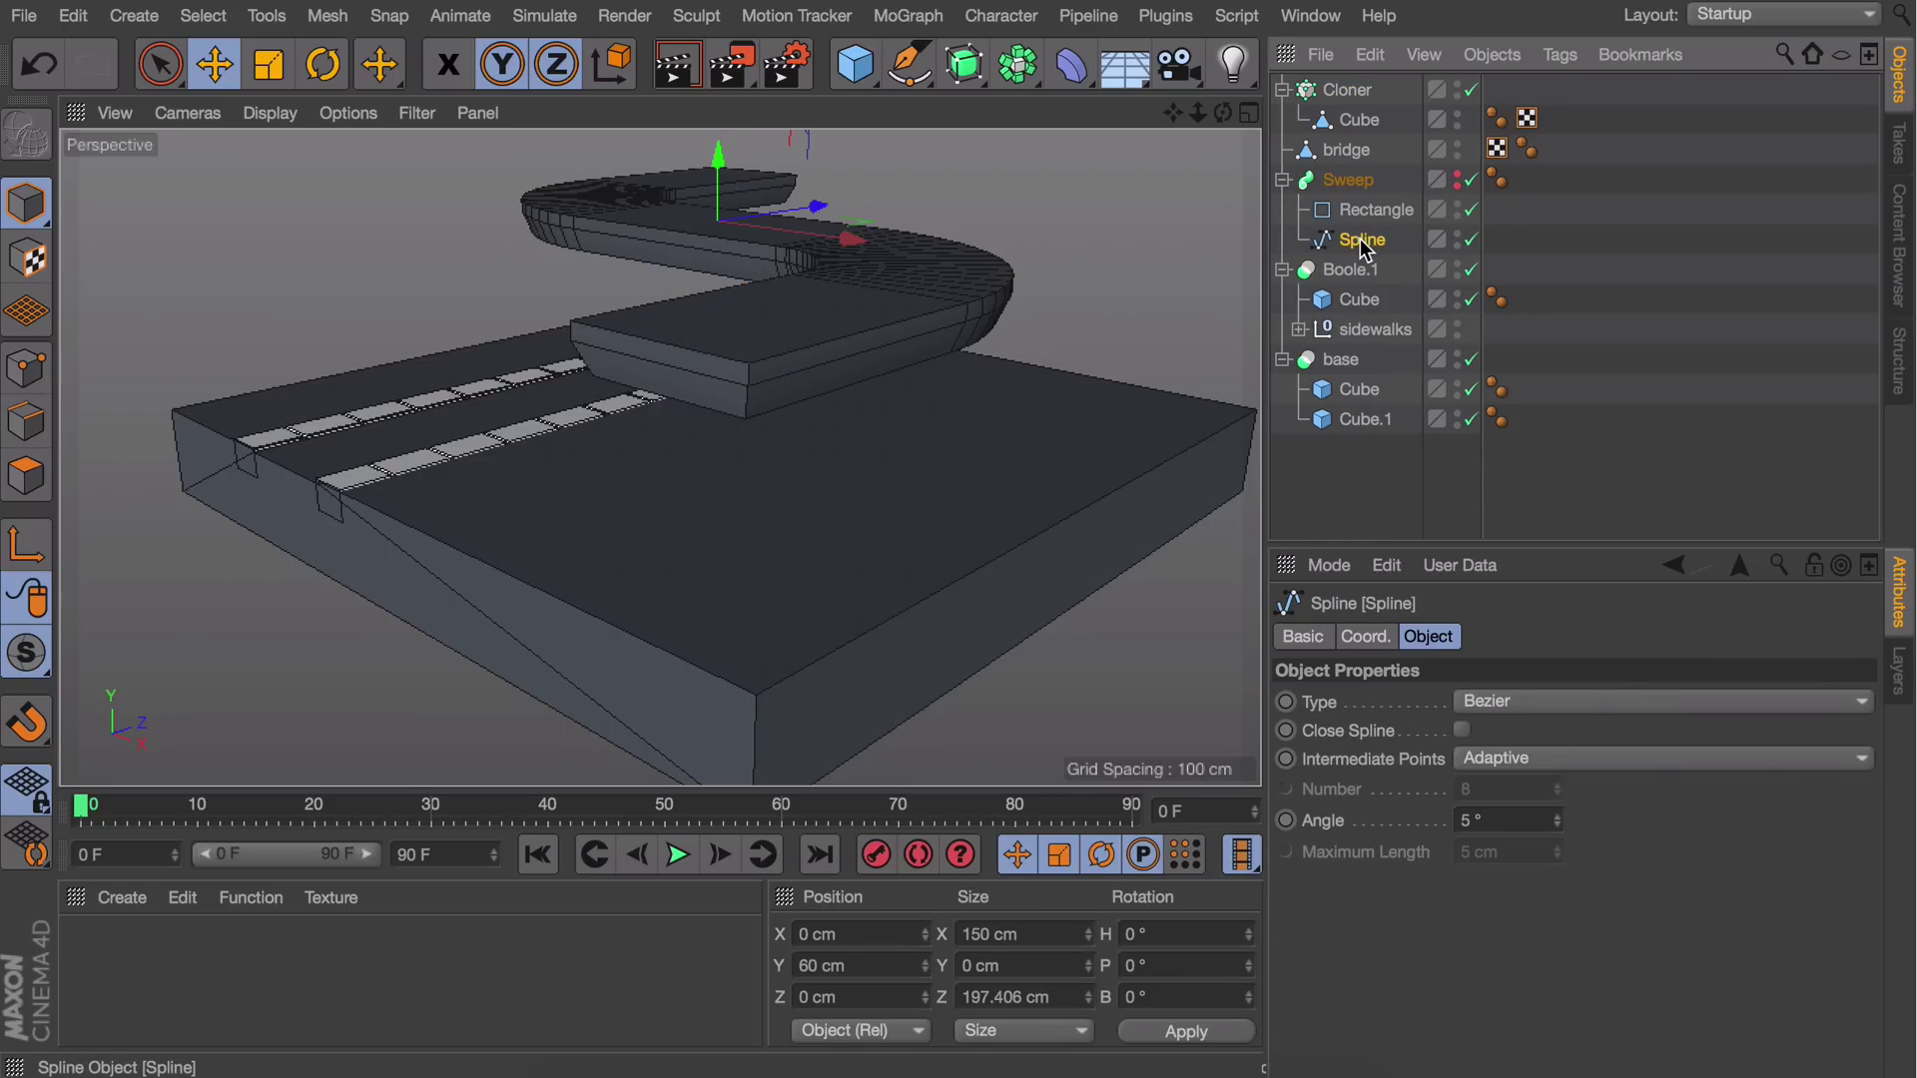
{"action": "left_click_drag", "start_coordinate": [1353, 88], "coordinate": [1353, 90], "text": "ctrl"}
{"action": "double_click", "coordinate": [1354, 90]}
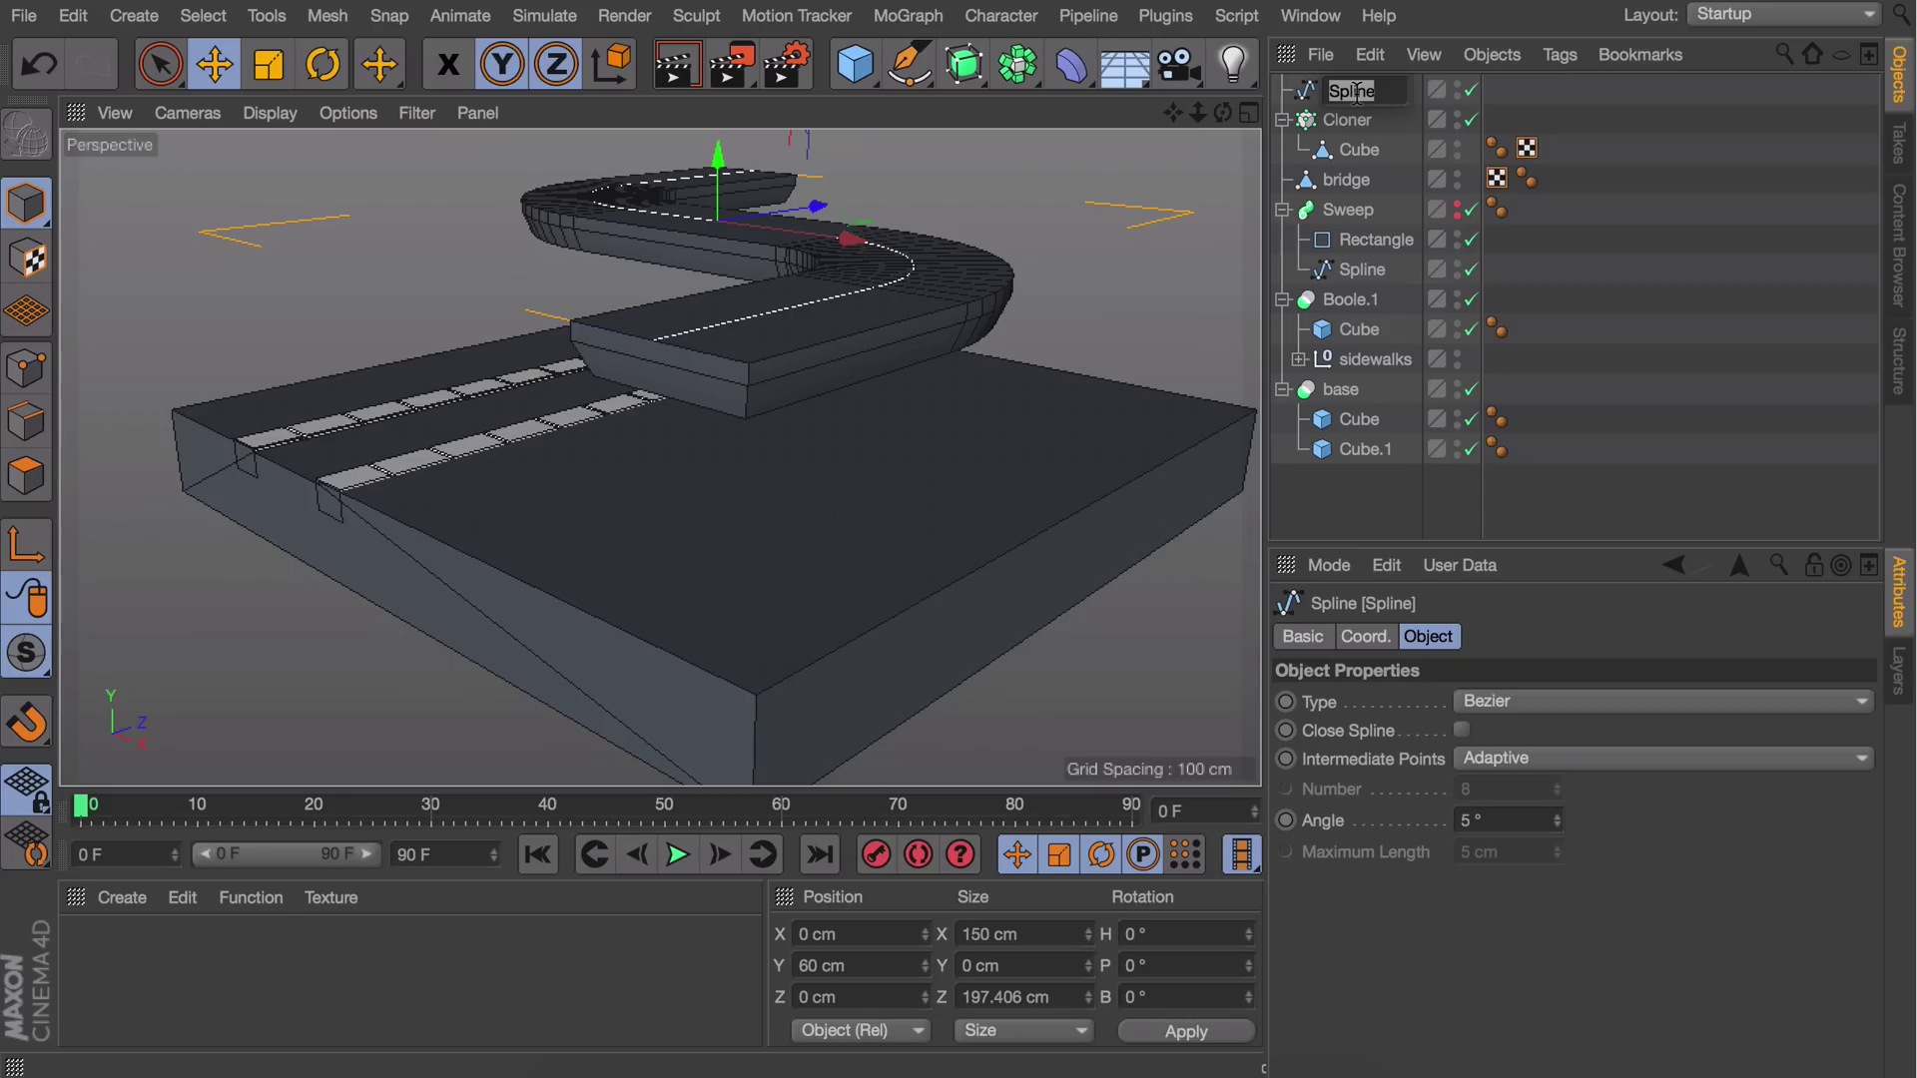
{"action": "type", "text": "pillar spline"}
{"action": "key", "text": "Return"}
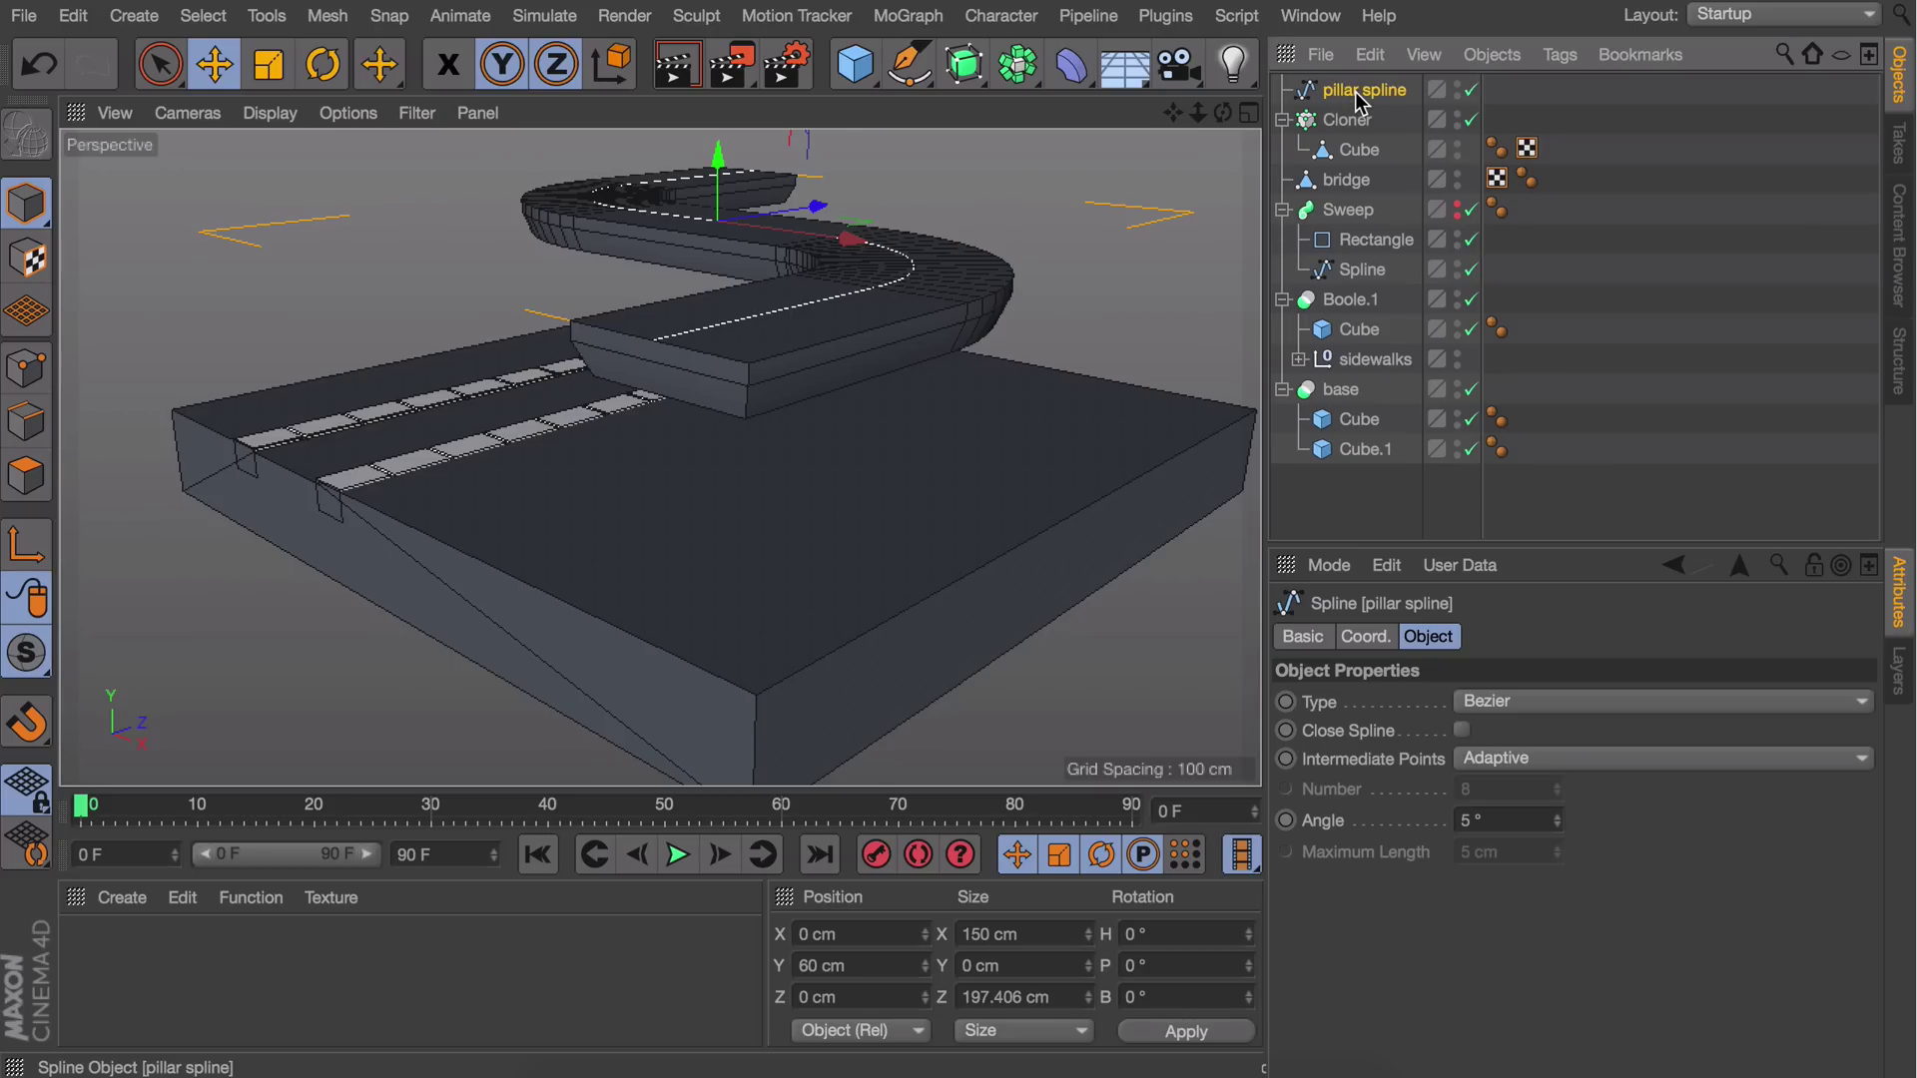
Assign pillar spline as the Cloner's object so the pillars follow the bridge path
{"action": "left_click_drag", "start_coordinate": [845, 261], "coordinate": [761, 427], "text": "alt"}
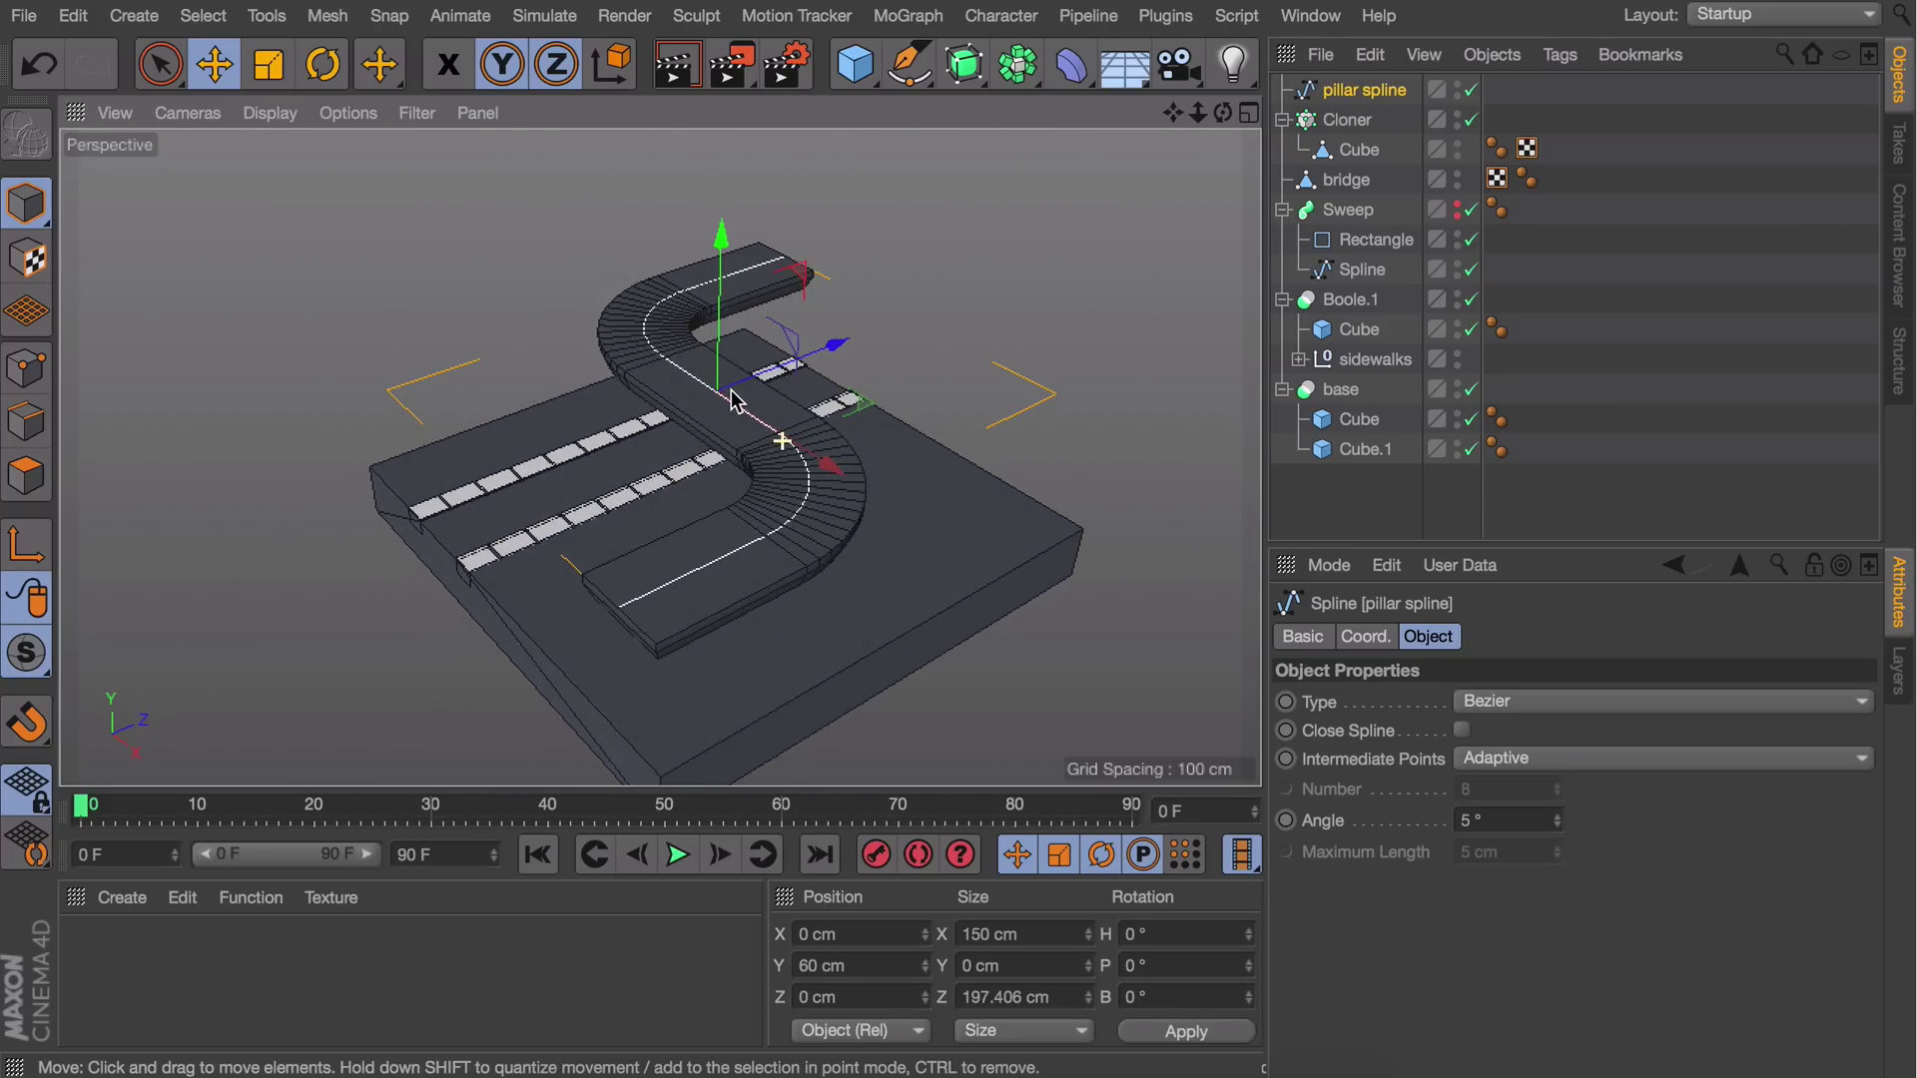
{"action": "left_click", "coordinate": [1348, 120]}
{"action": "left_click_drag", "start_coordinate": [1358, 91], "coordinate": [1463, 721]}
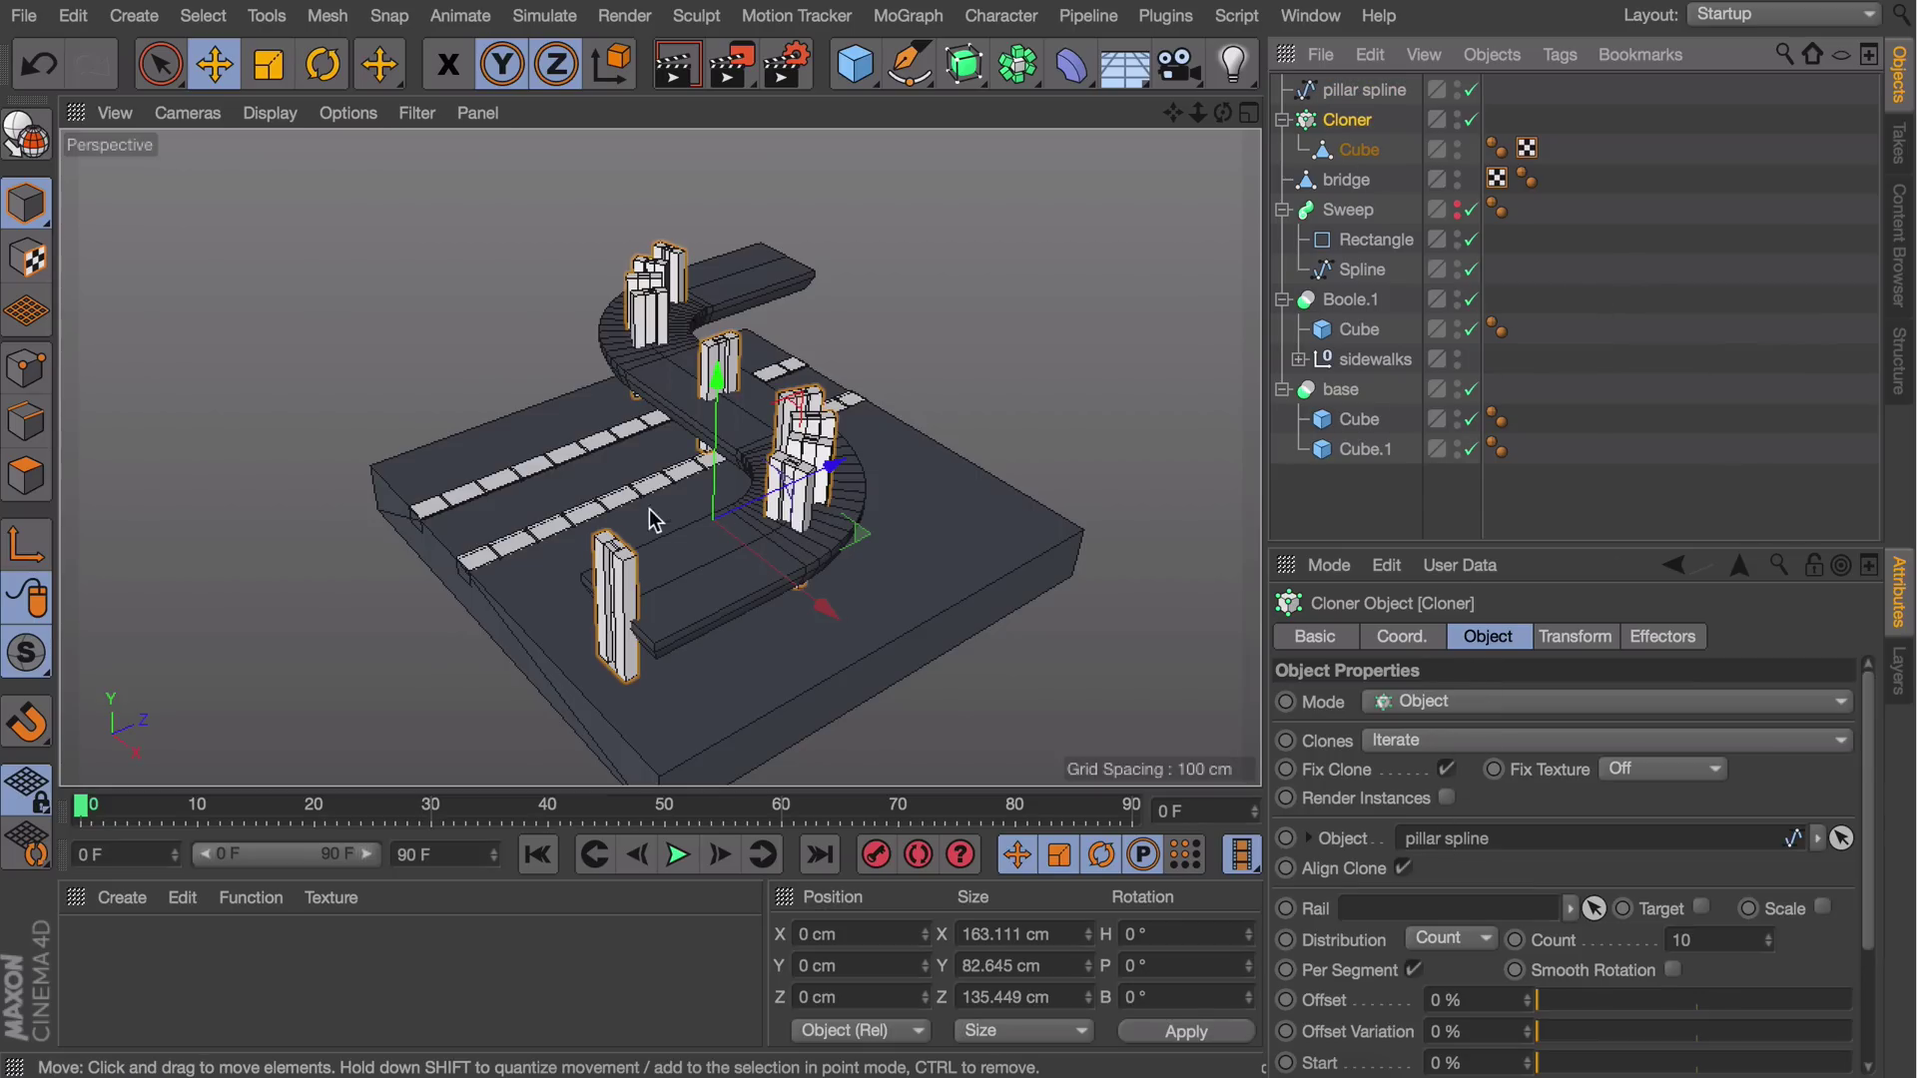
{"action": "scroll", "coordinate": [785, 409], "scroll_direction": "up", "scroll_amount": 3}
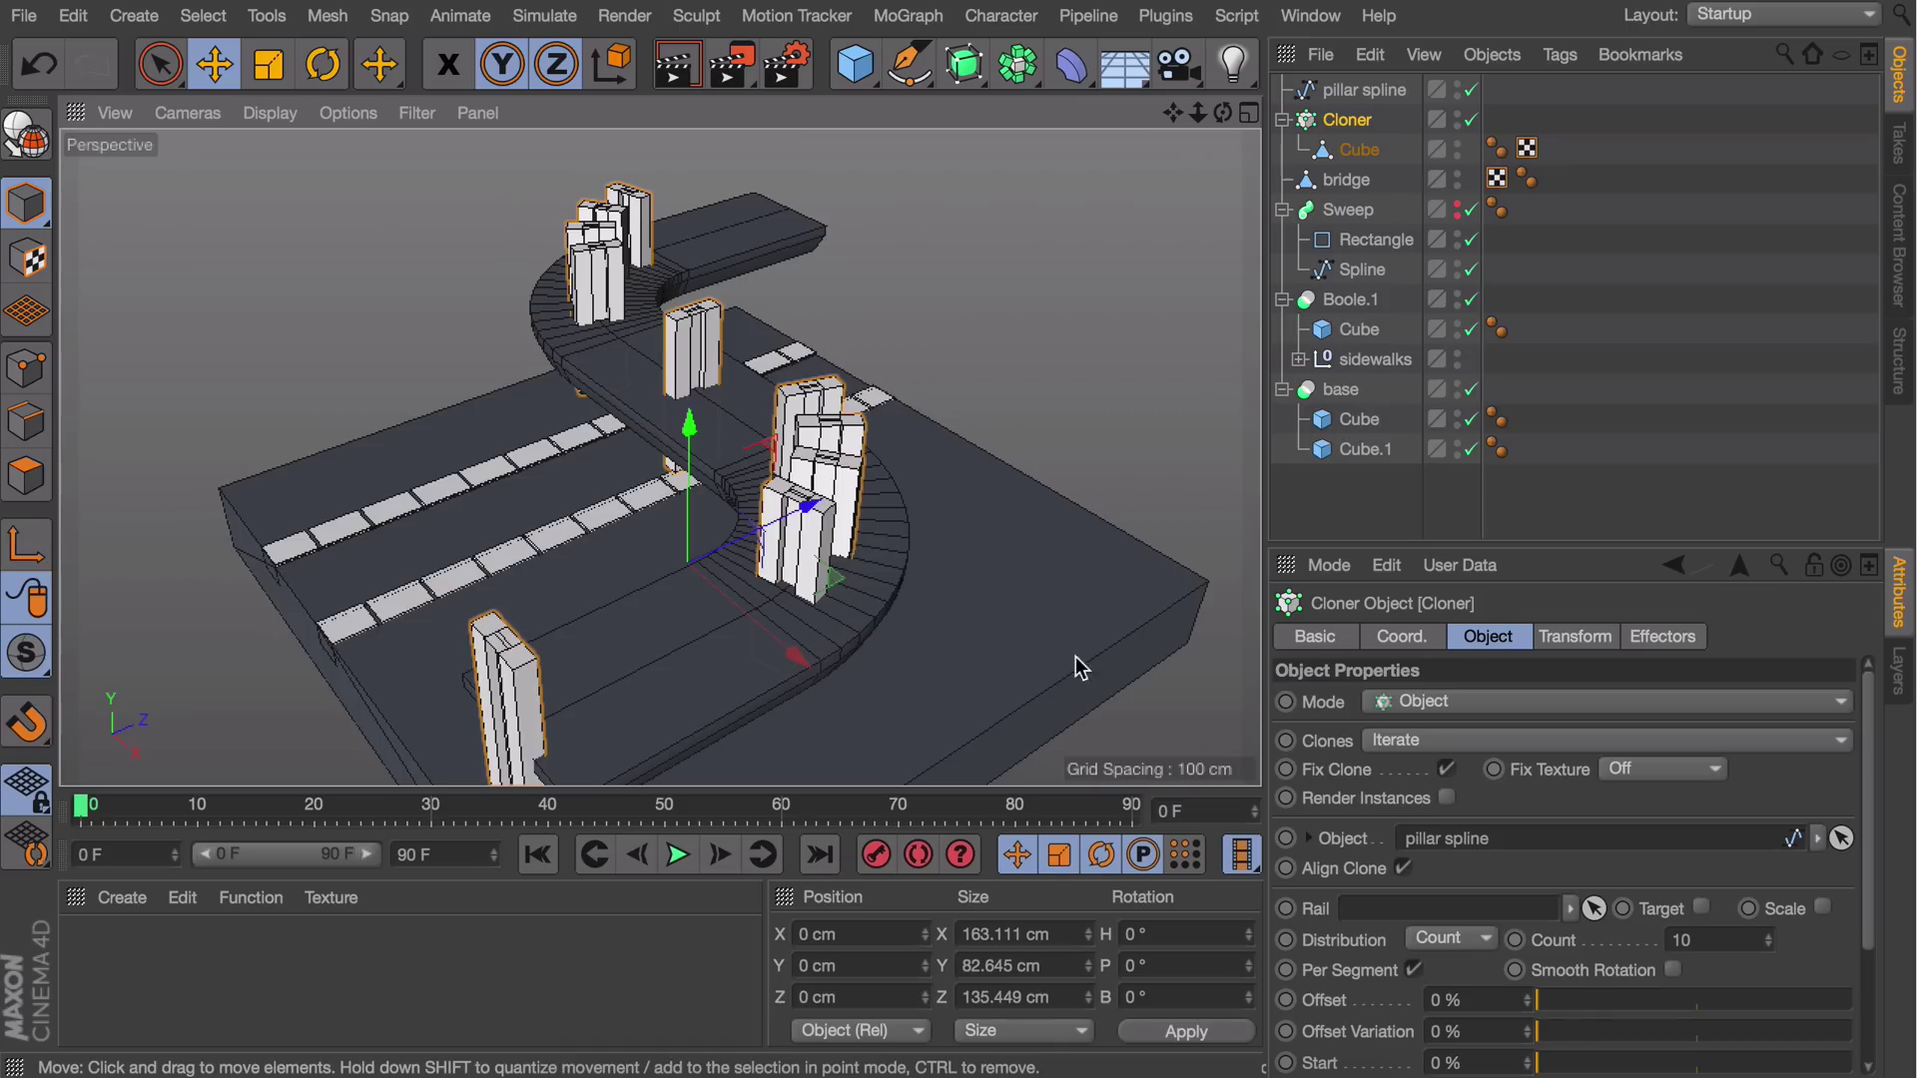
Set the Cloner's distribution to Even and its count to 5
{"action": "left_click", "coordinate": [1474, 941]}
{"action": "left_click", "coordinate": [1460, 848]}
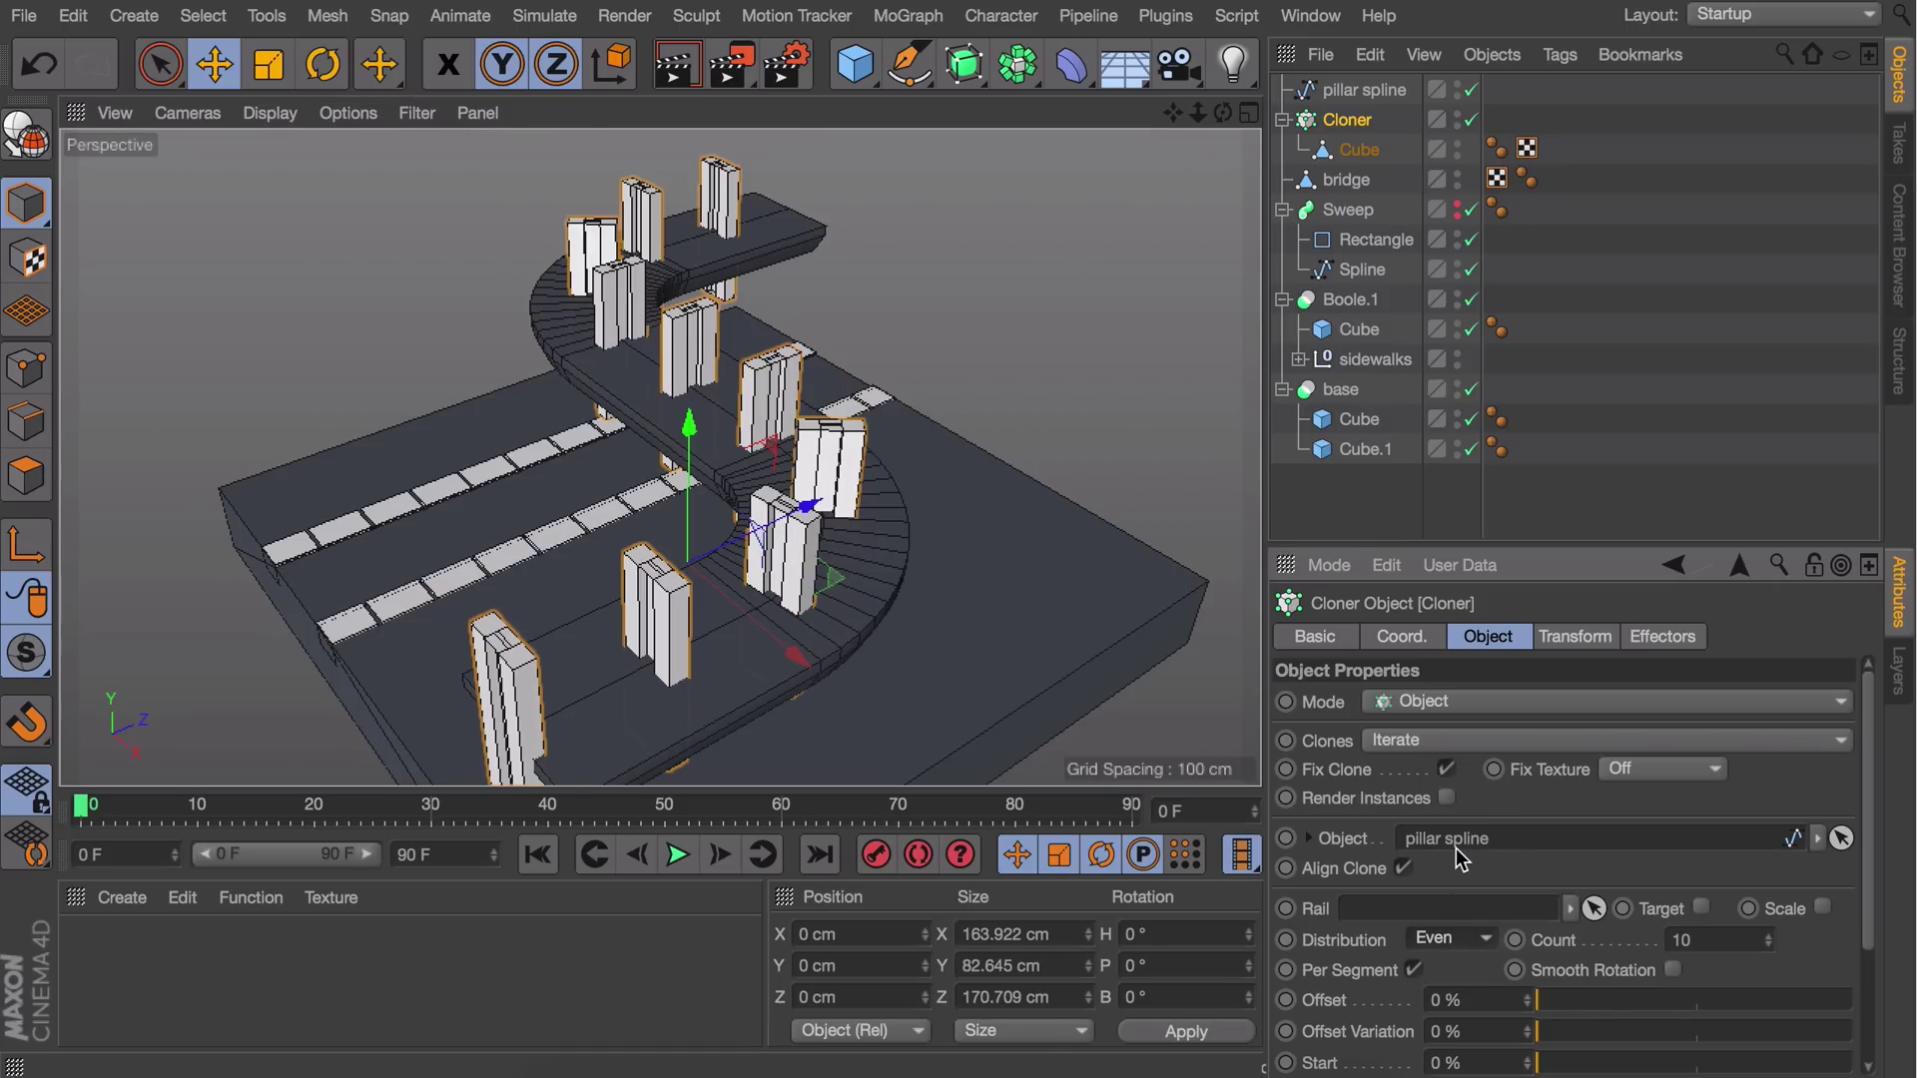
{"action": "left_click", "coordinate": [1767, 948]}
{"action": "left_click", "coordinate": [1767, 948]}
{"action": "left_click", "coordinate": [1766, 949]}
{"action": "left_click", "coordinate": [1766, 948]}
{"action": "left_click", "coordinate": [1767, 949]}
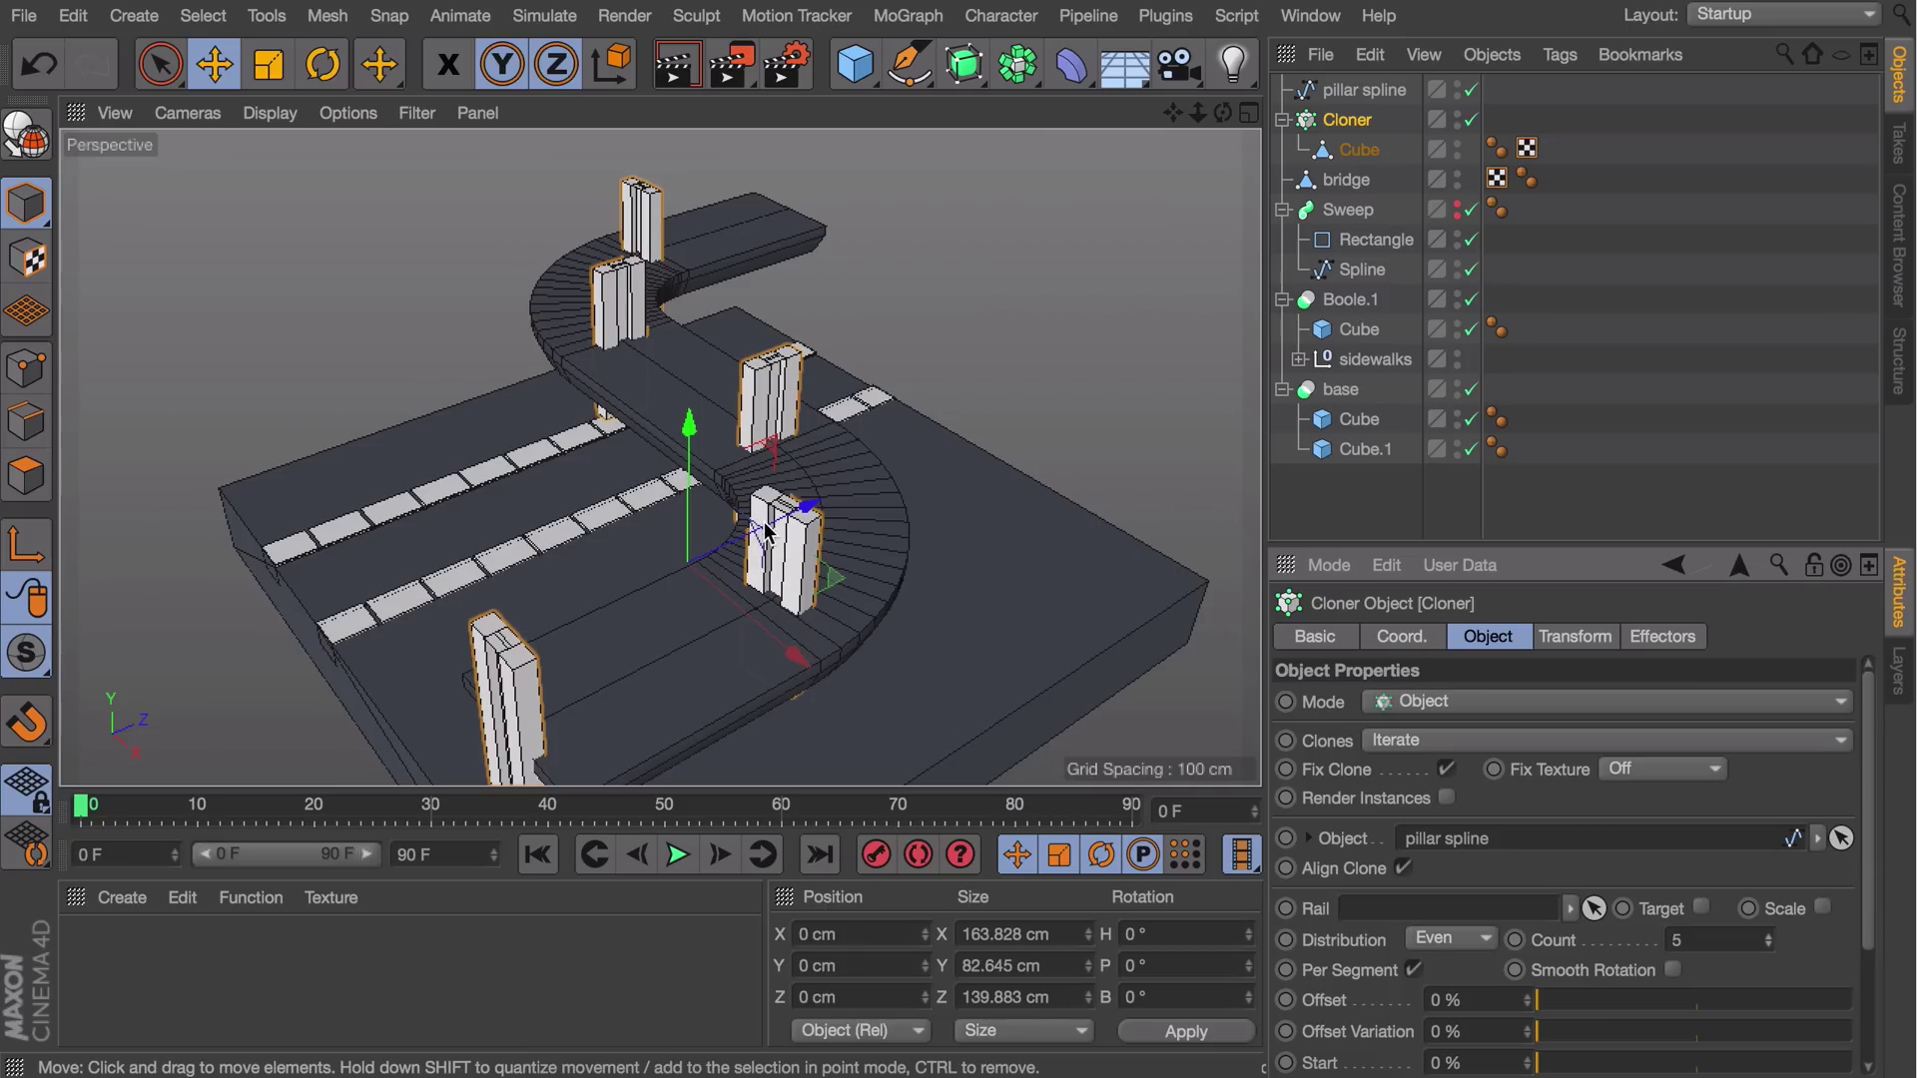
Try to lower the pillar Cloner by about 23 cm along Y
{"action": "middle_click_drag", "start_coordinate": [651, 531], "coordinate": [663, 324], "text": "alt"}
{"action": "right_click_drag", "start_coordinate": [539, 479], "coordinate": [537, 436], "text": "alt"}
{"action": "left_click_drag", "start_coordinate": [726, 271], "coordinate": [721, 330]}
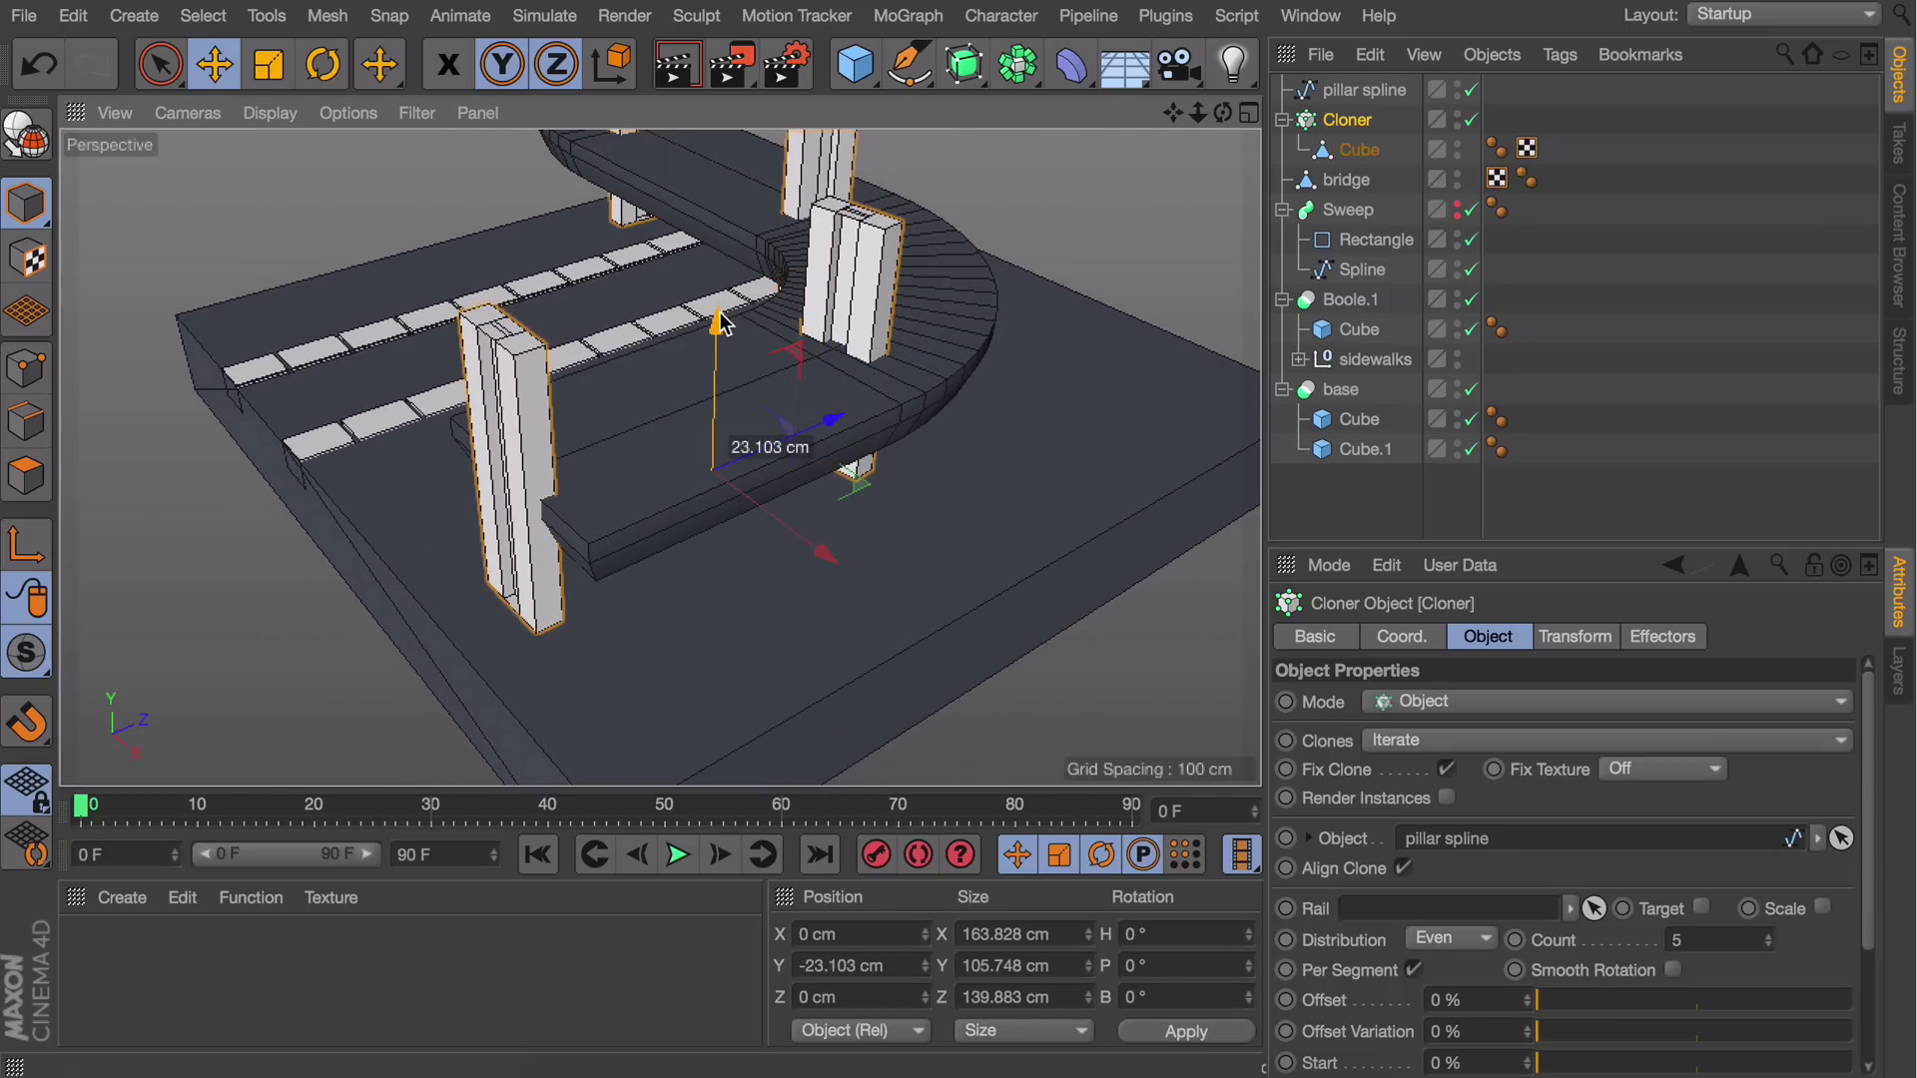
{"action": "left_click", "coordinate": [1357, 94]}
{"action": "key", "text": "super+shift+z"}
Lower pillar spline beneath the bridge and move its end point nearest the Z-negative edge to about Z -68.5 cm
{"action": "left_click_drag", "start_coordinate": [681, 180], "coordinate": [923, 349]}
{"action": "left_click", "coordinate": [25, 371]}
{"action": "left_click", "coordinate": [902, 649]}
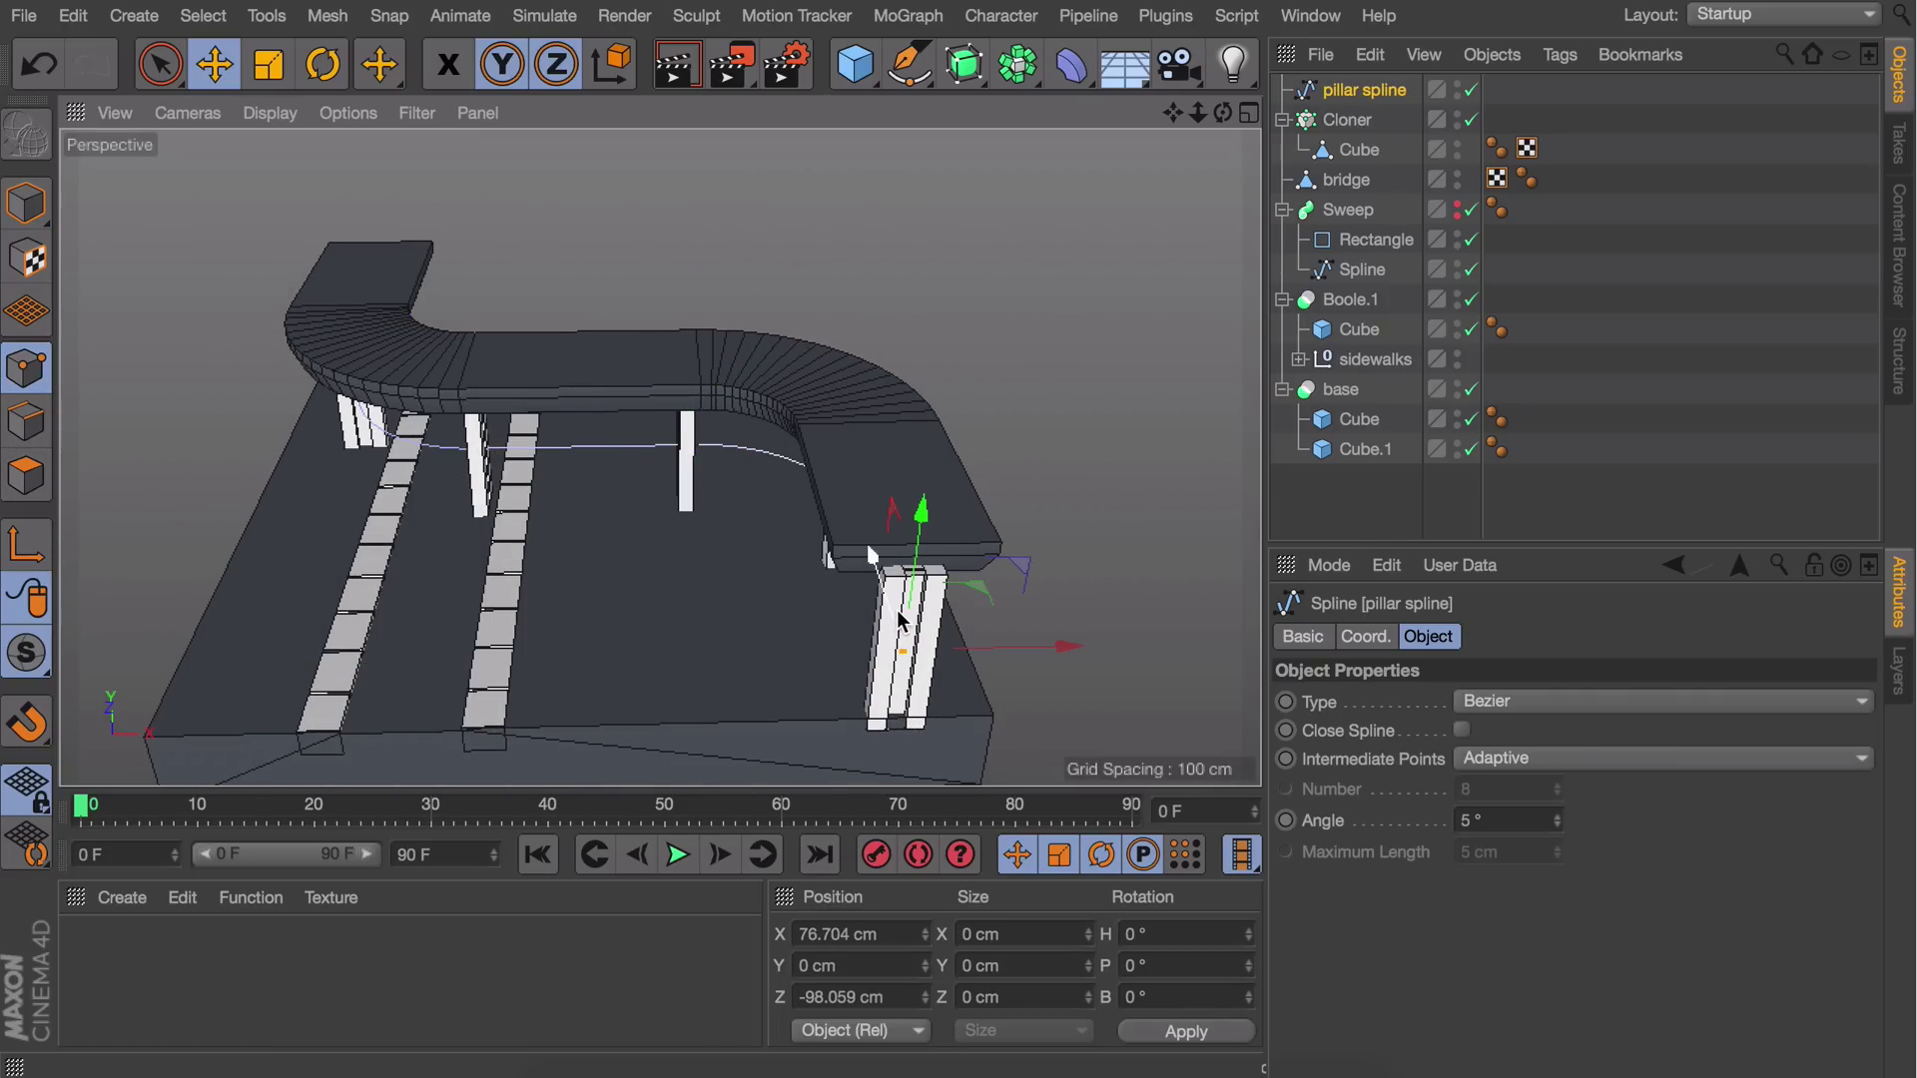
{"action": "left_click_drag", "start_coordinate": [920, 596], "coordinate": [1156, 479]}
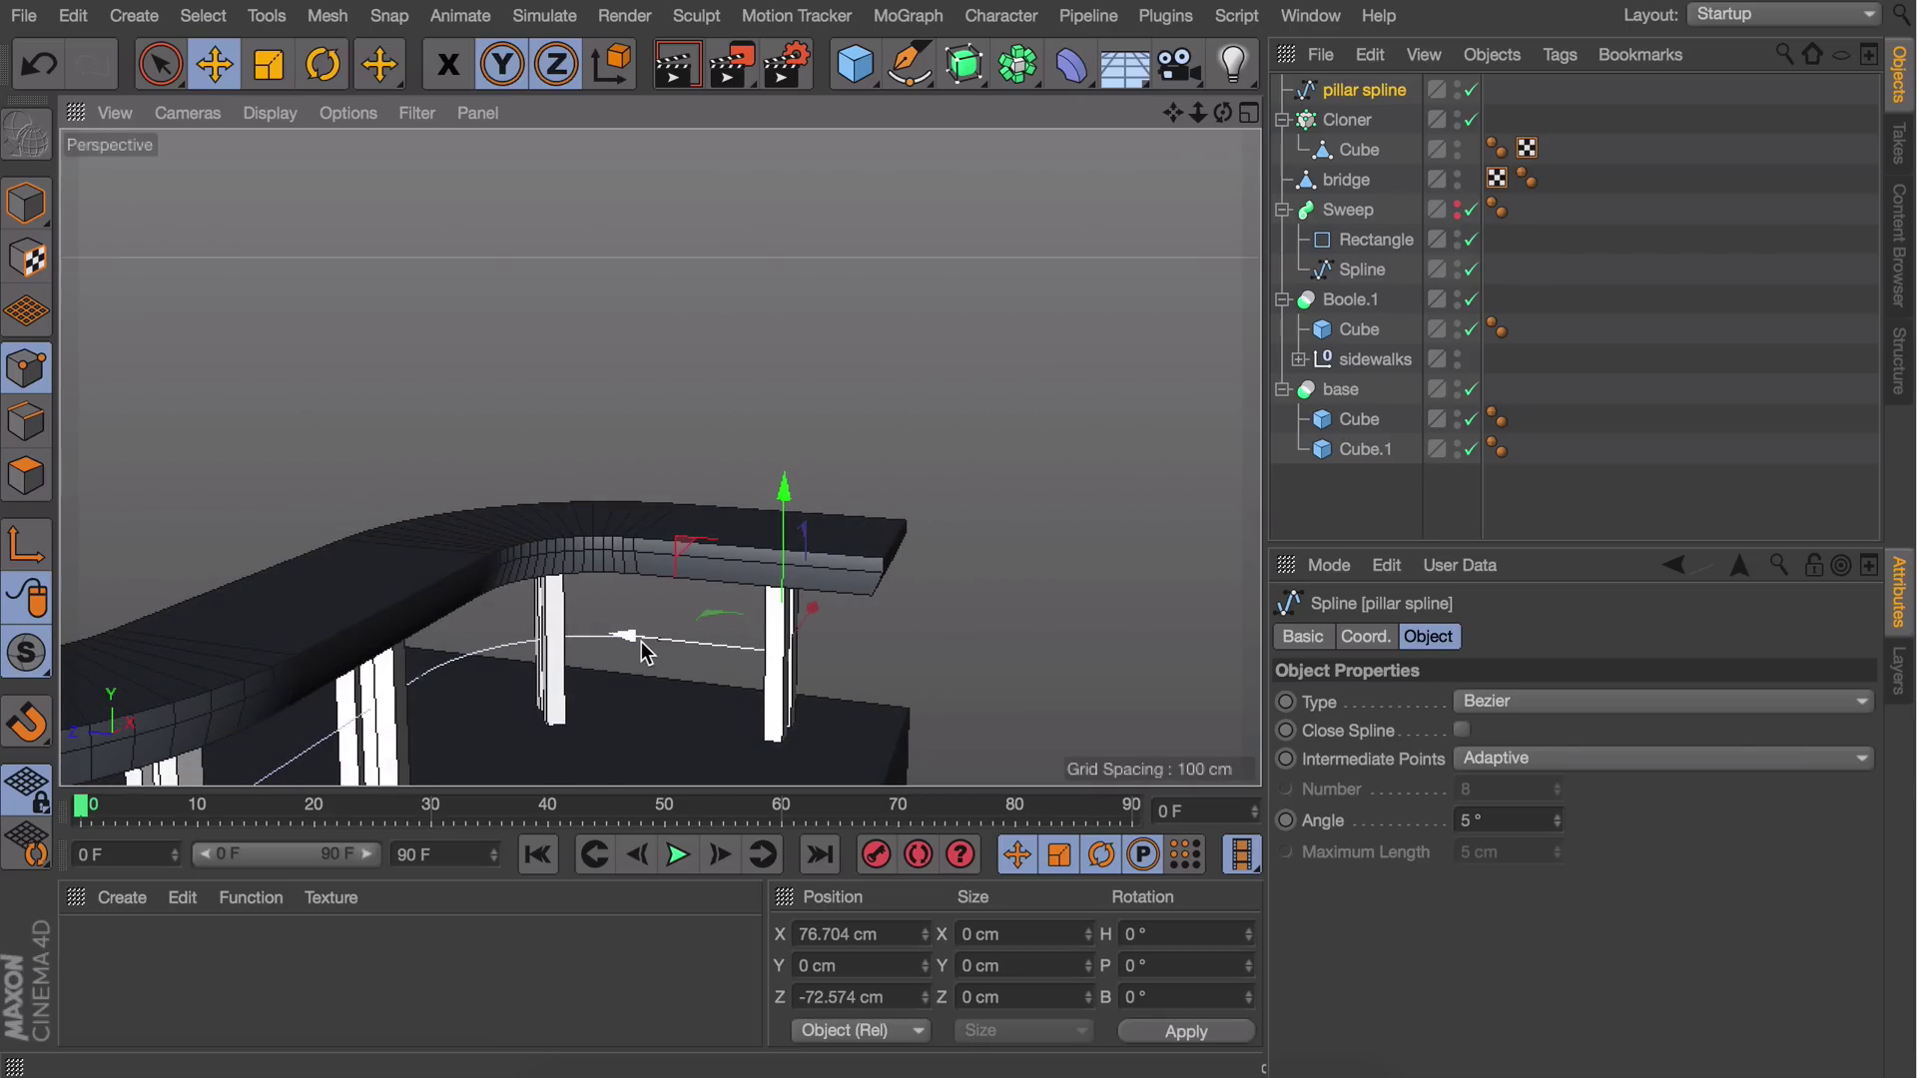
{"action": "left_click_drag", "start_coordinate": [642, 650], "coordinate": [623, 647]}
{"action": "middle_click_drag", "start_coordinate": [591, 651], "coordinate": [852, 522], "text": "alt"}
{"action": "right_click_drag", "start_coordinate": [852, 522], "coordinate": [719, 646], "text": "alt"}
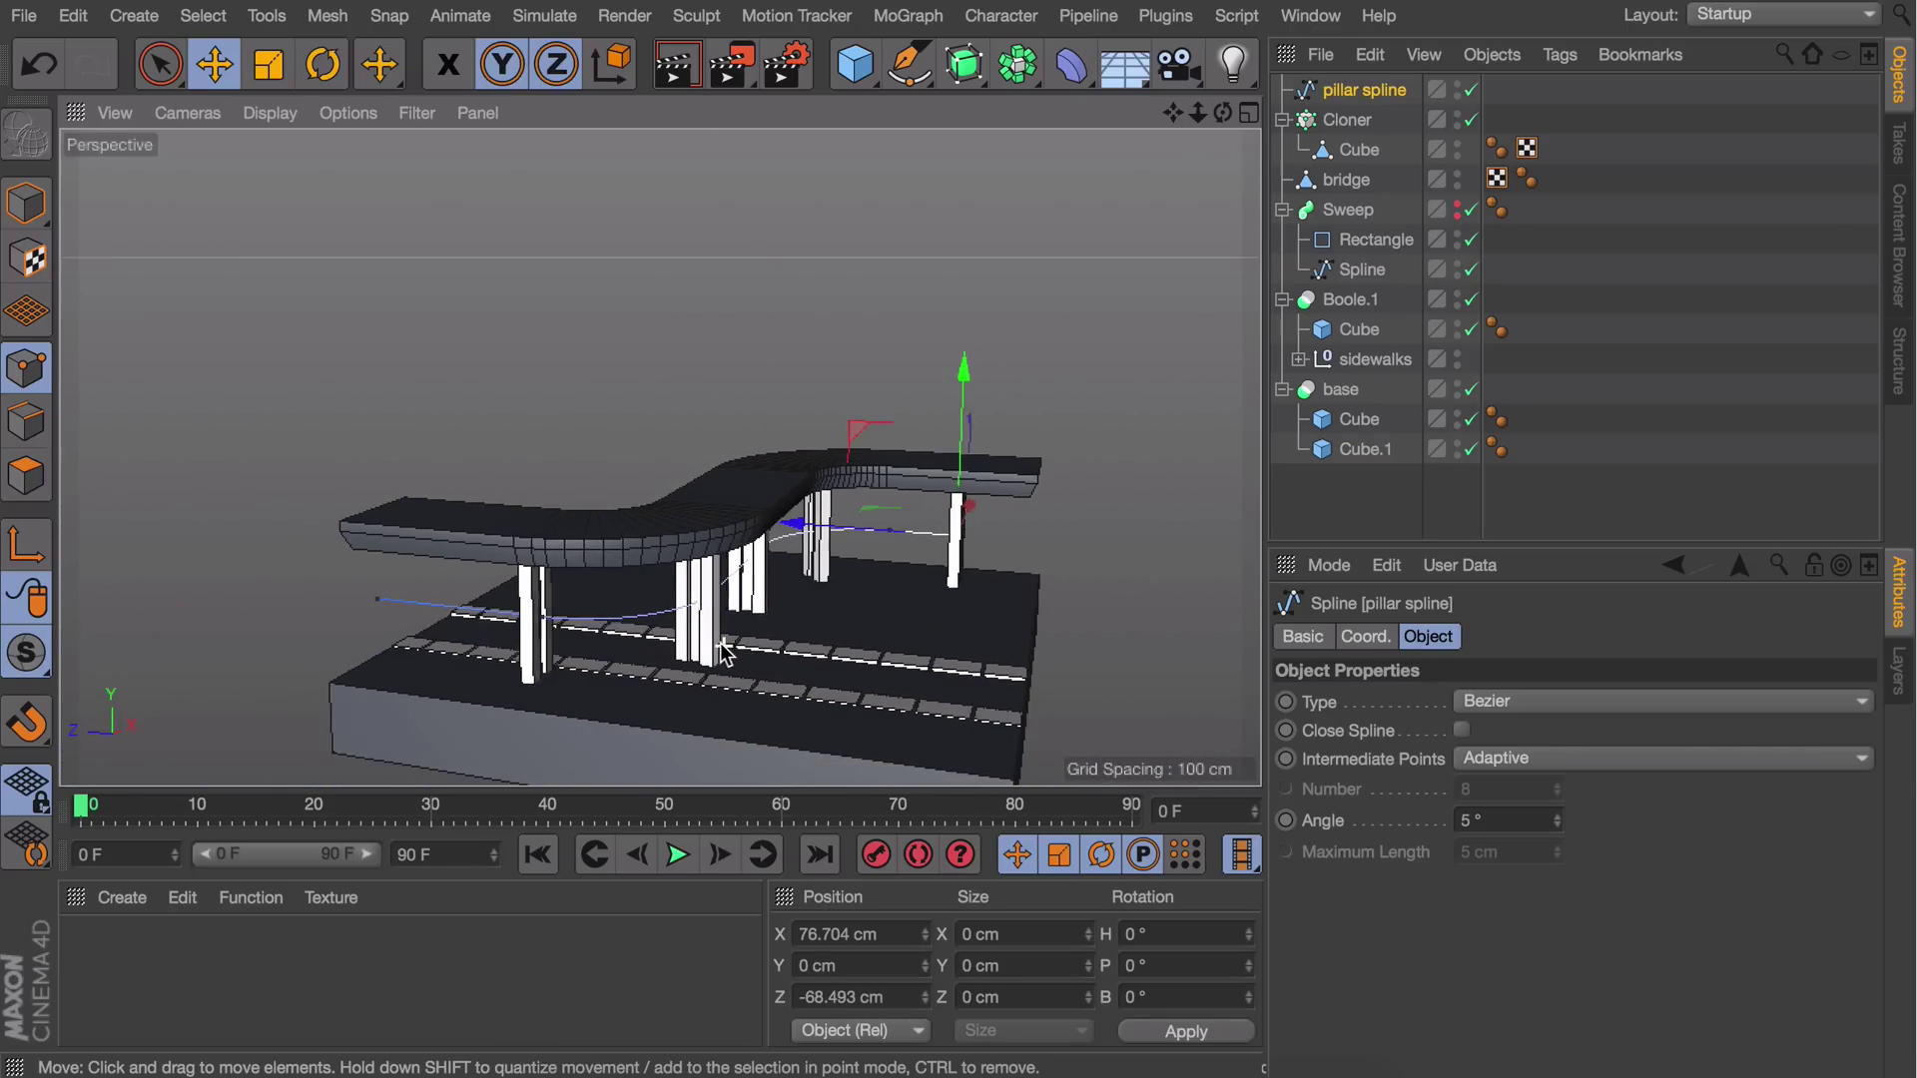
Move pillar spline's opposite end point to about Z 157.4 cm and readjust the first end point to about Z -63.9 cm
{"action": "left_click_drag", "start_coordinate": [719, 646], "coordinate": [641, 631], "text": "alt"}
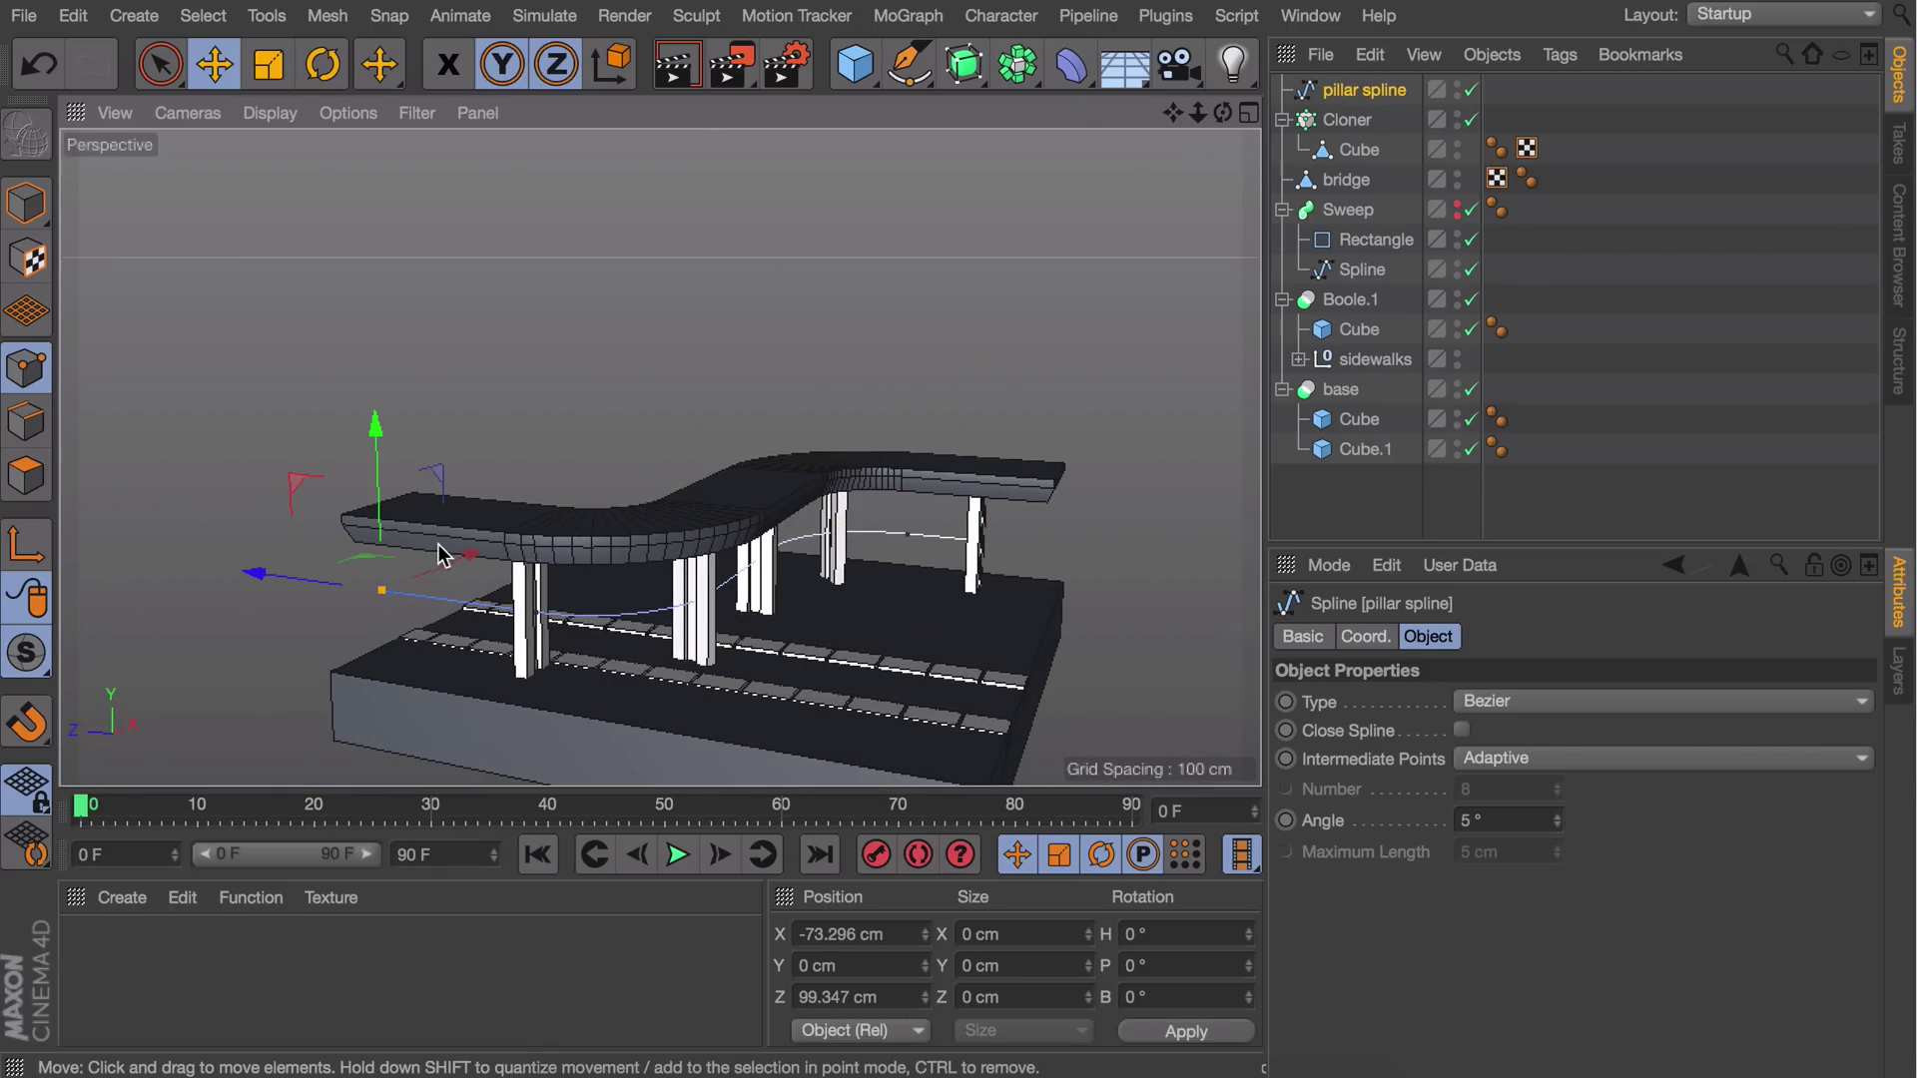
{"action": "left_click_drag", "start_coordinate": [256, 573], "coordinate": [203, 524]}
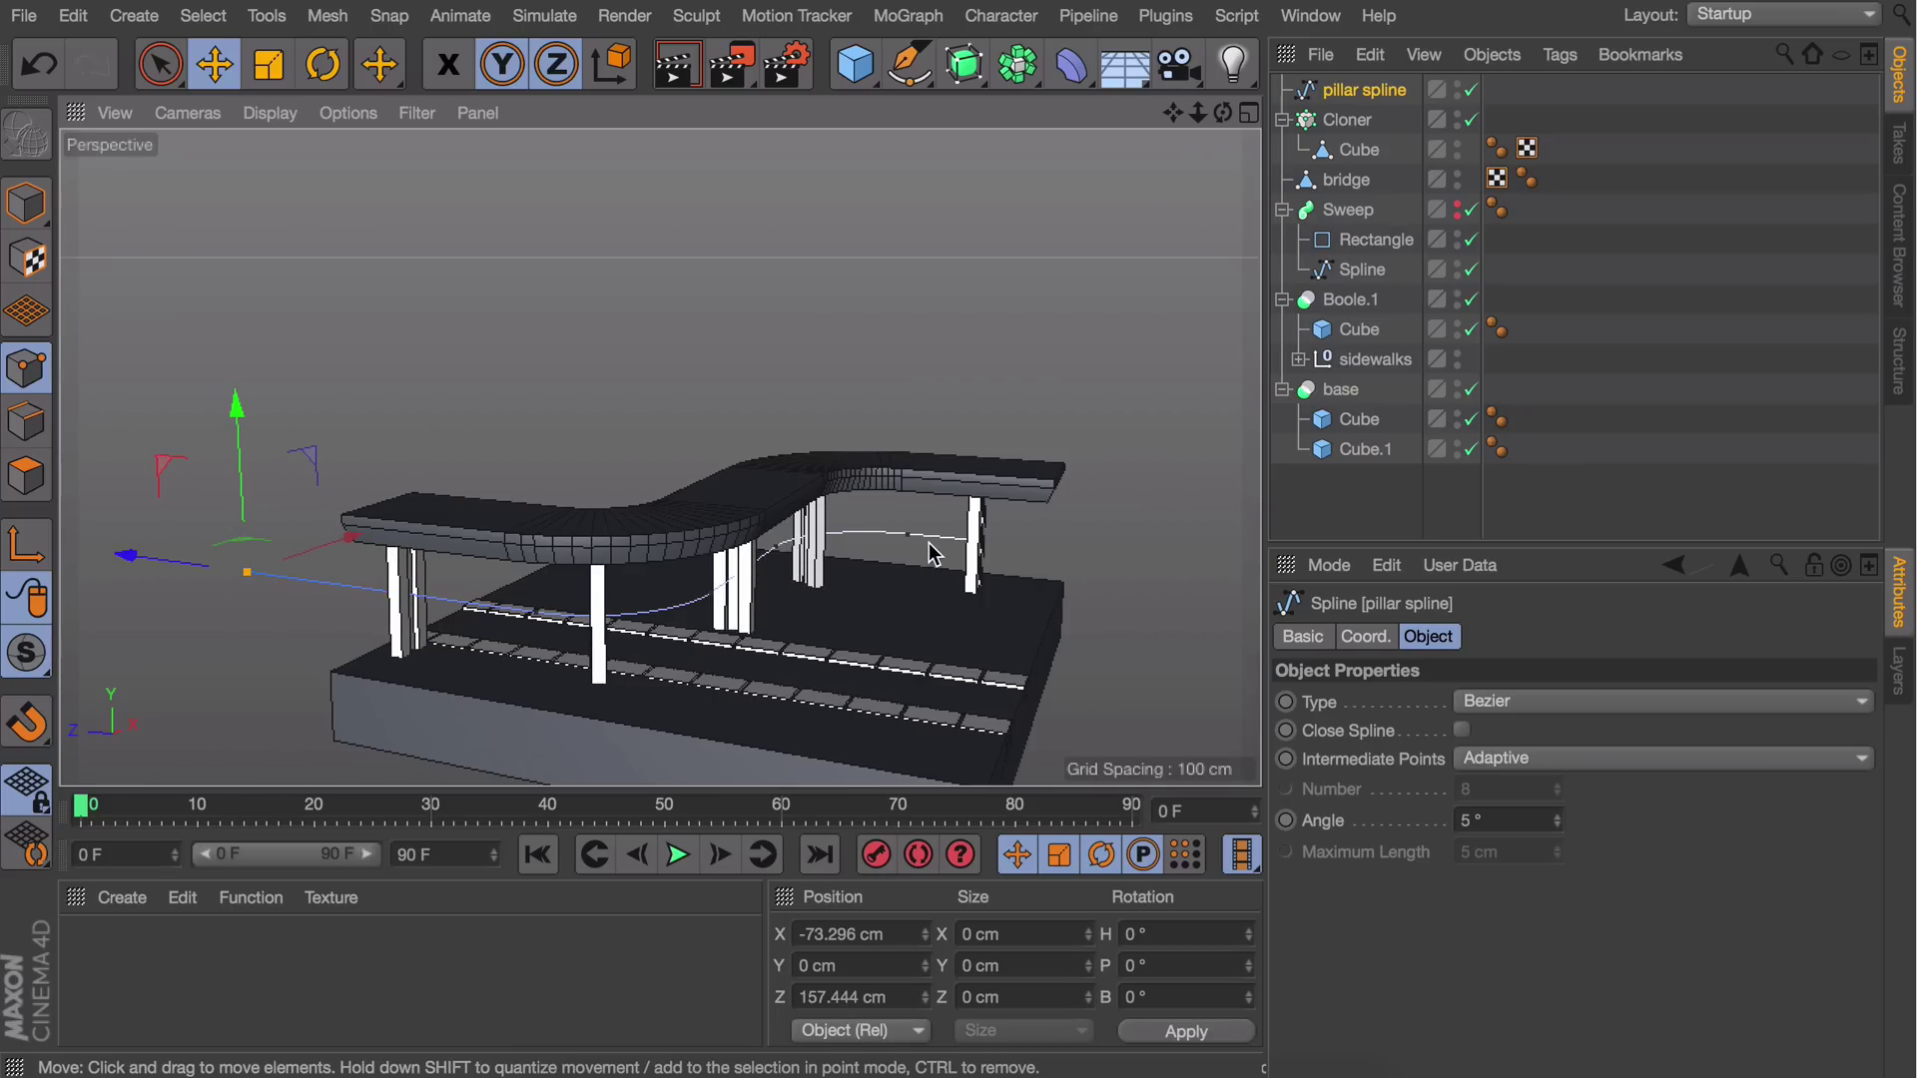
{"action": "mouse_move", "coordinate": [823, 526]}
{"action": "left_mouse_down"}
{"action": "mouse_move", "coordinate": [873, 532]}
{"action": "mouse_move", "coordinate": [829, 527]}
{"action": "left_mouse_up"}
{"action": "left_click_drag", "start_coordinate": [775, 655], "coordinate": [479, 657], "text": "alt"}
{"action": "right_click_drag", "start_coordinate": [1009, 586], "coordinate": [1002, 659], "text": "alt"}
{"action": "middle_click_drag", "start_coordinate": [1002, 659], "coordinate": [784, 628], "text": "alt"}
{"action": "left_click_drag", "start_coordinate": [952, 580], "coordinate": [945, 573]}
{"action": "left_click_drag", "start_coordinate": [495, 599], "coordinate": [389, 565], "text": "alt"}
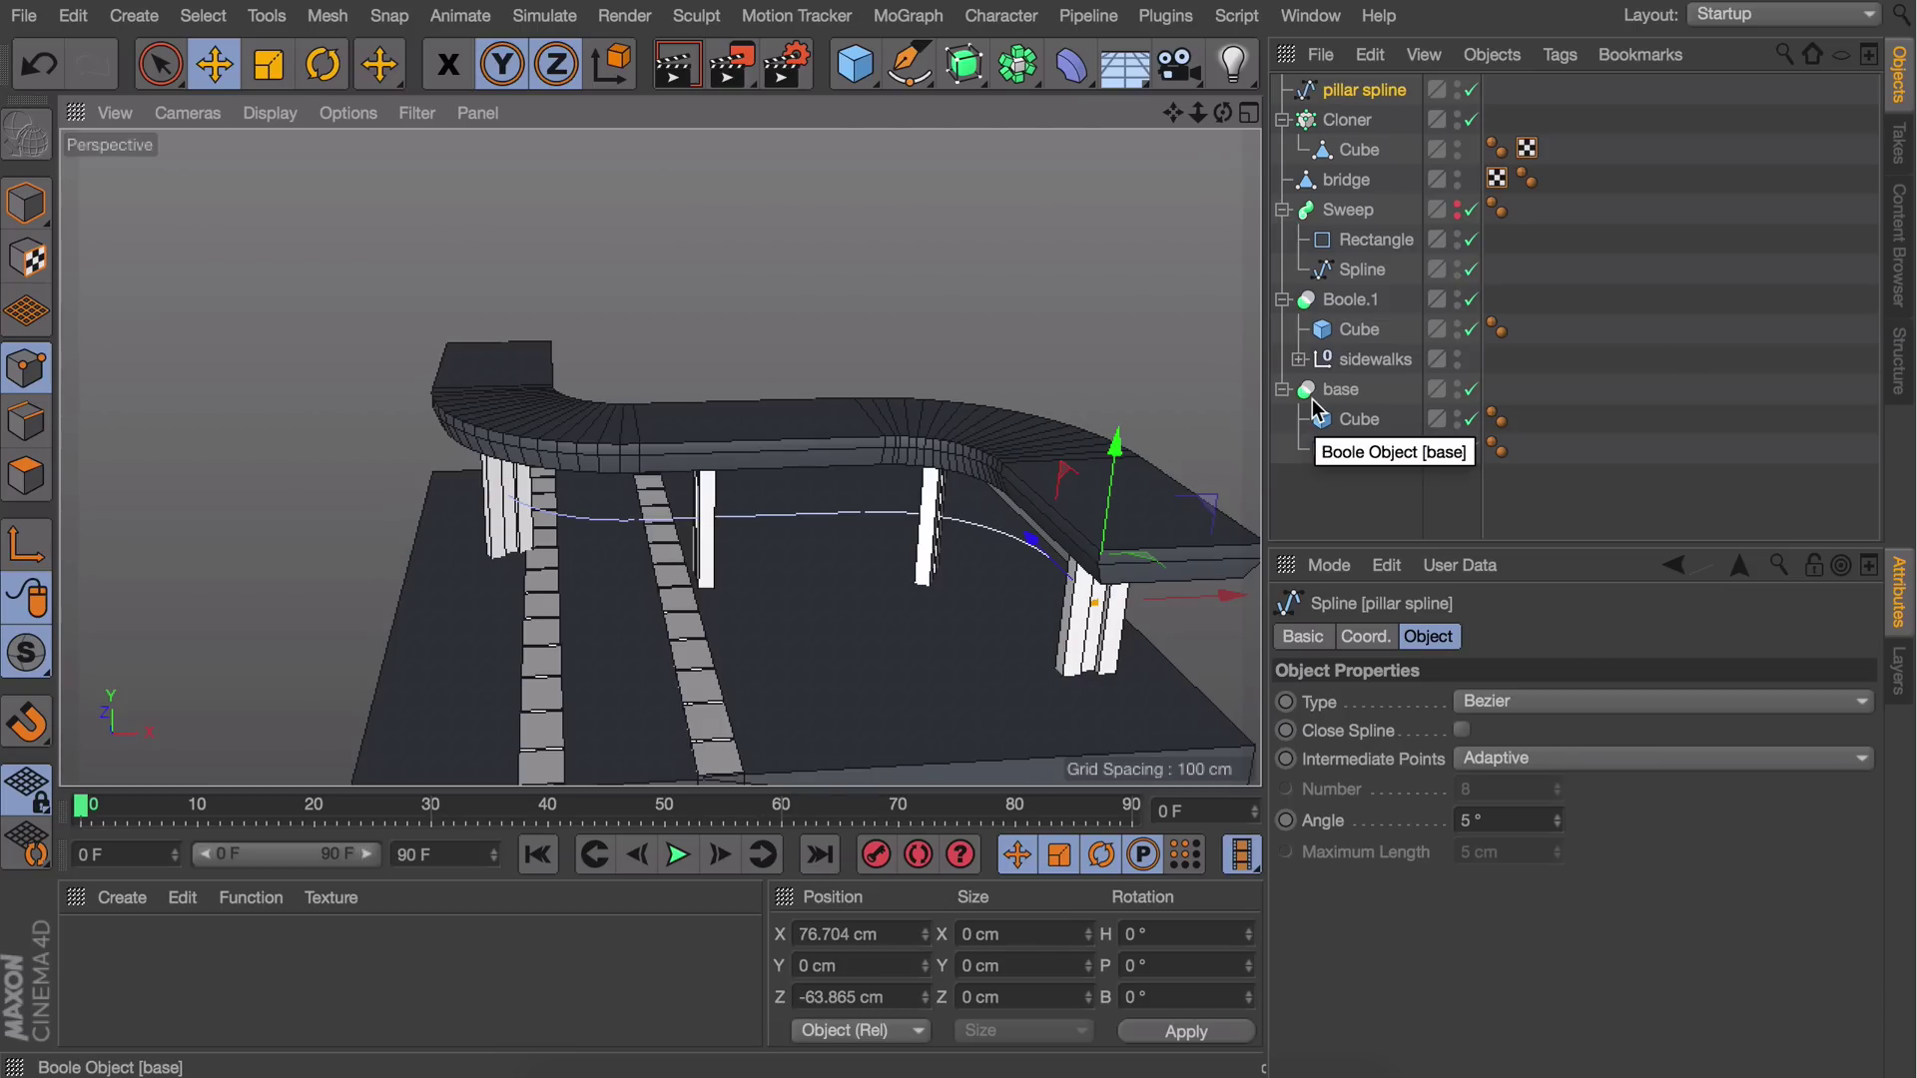
Expand the sidewalks hierarchy and select the cubes inside both sidewalk cloners
{"action": "left_click", "coordinate": [1298, 359]}
{"action": "left_click", "coordinate": [1392, 419]}
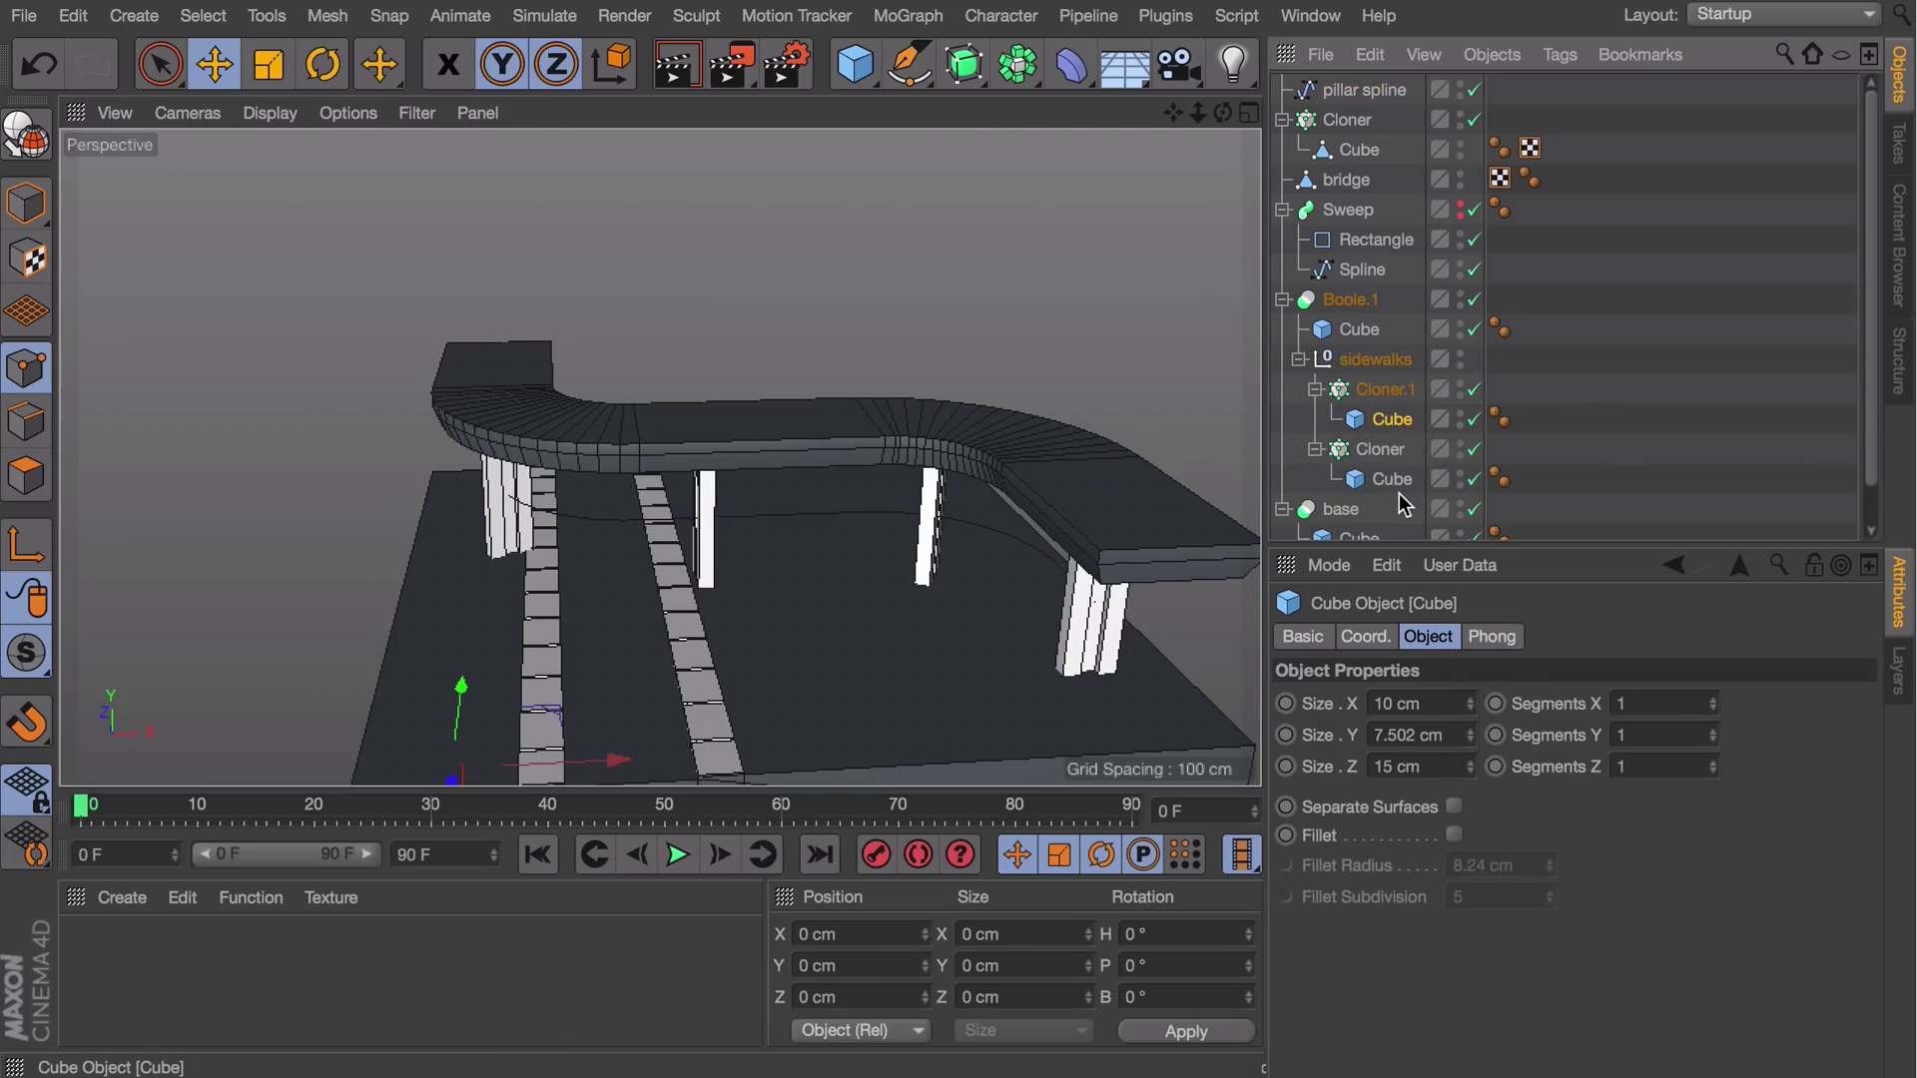
{"action": "left_click", "coordinate": [1392, 480], "text": "shift"}
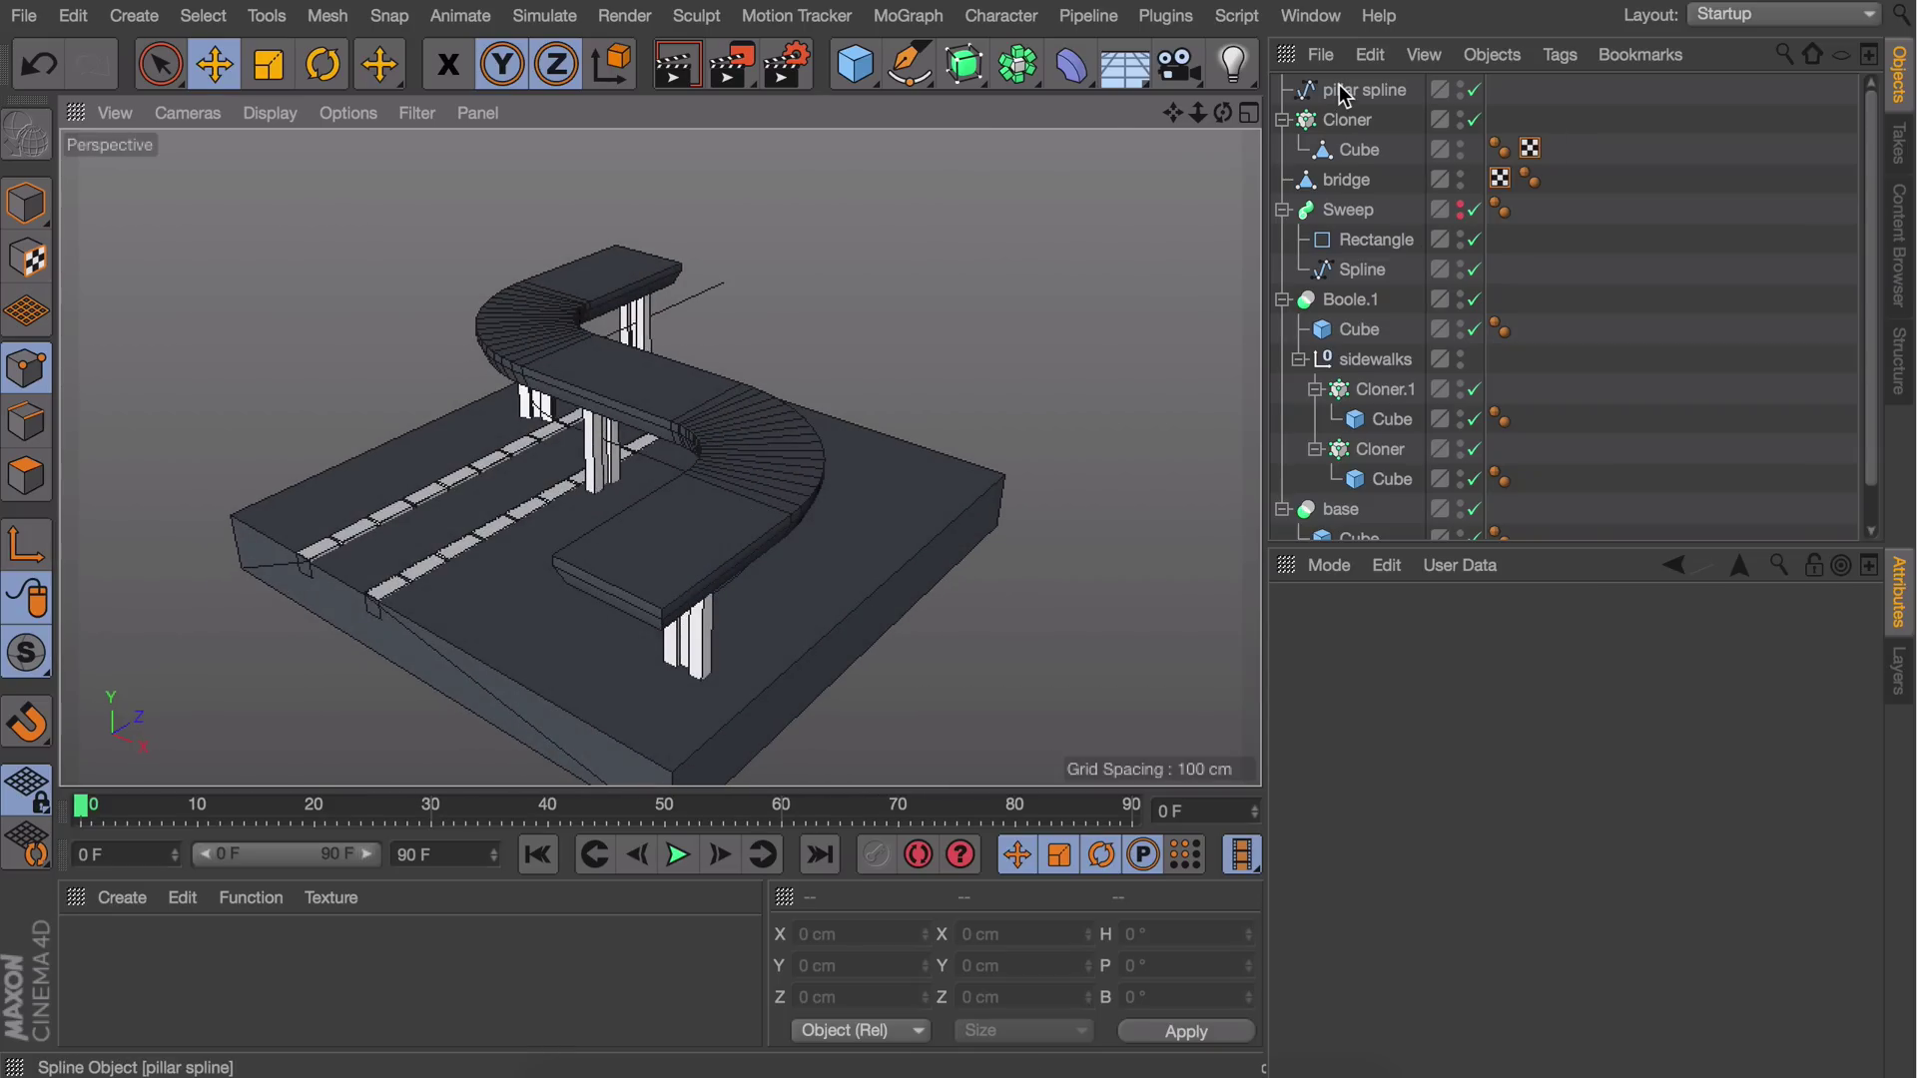
Collapse the Sweep and Boole.1 hierarchies and rename Boole.1 to sidewalks
{"action": "left_click", "coordinate": [1282, 209]}
{"action": "left_click", "coordinate": [1350, 239]}
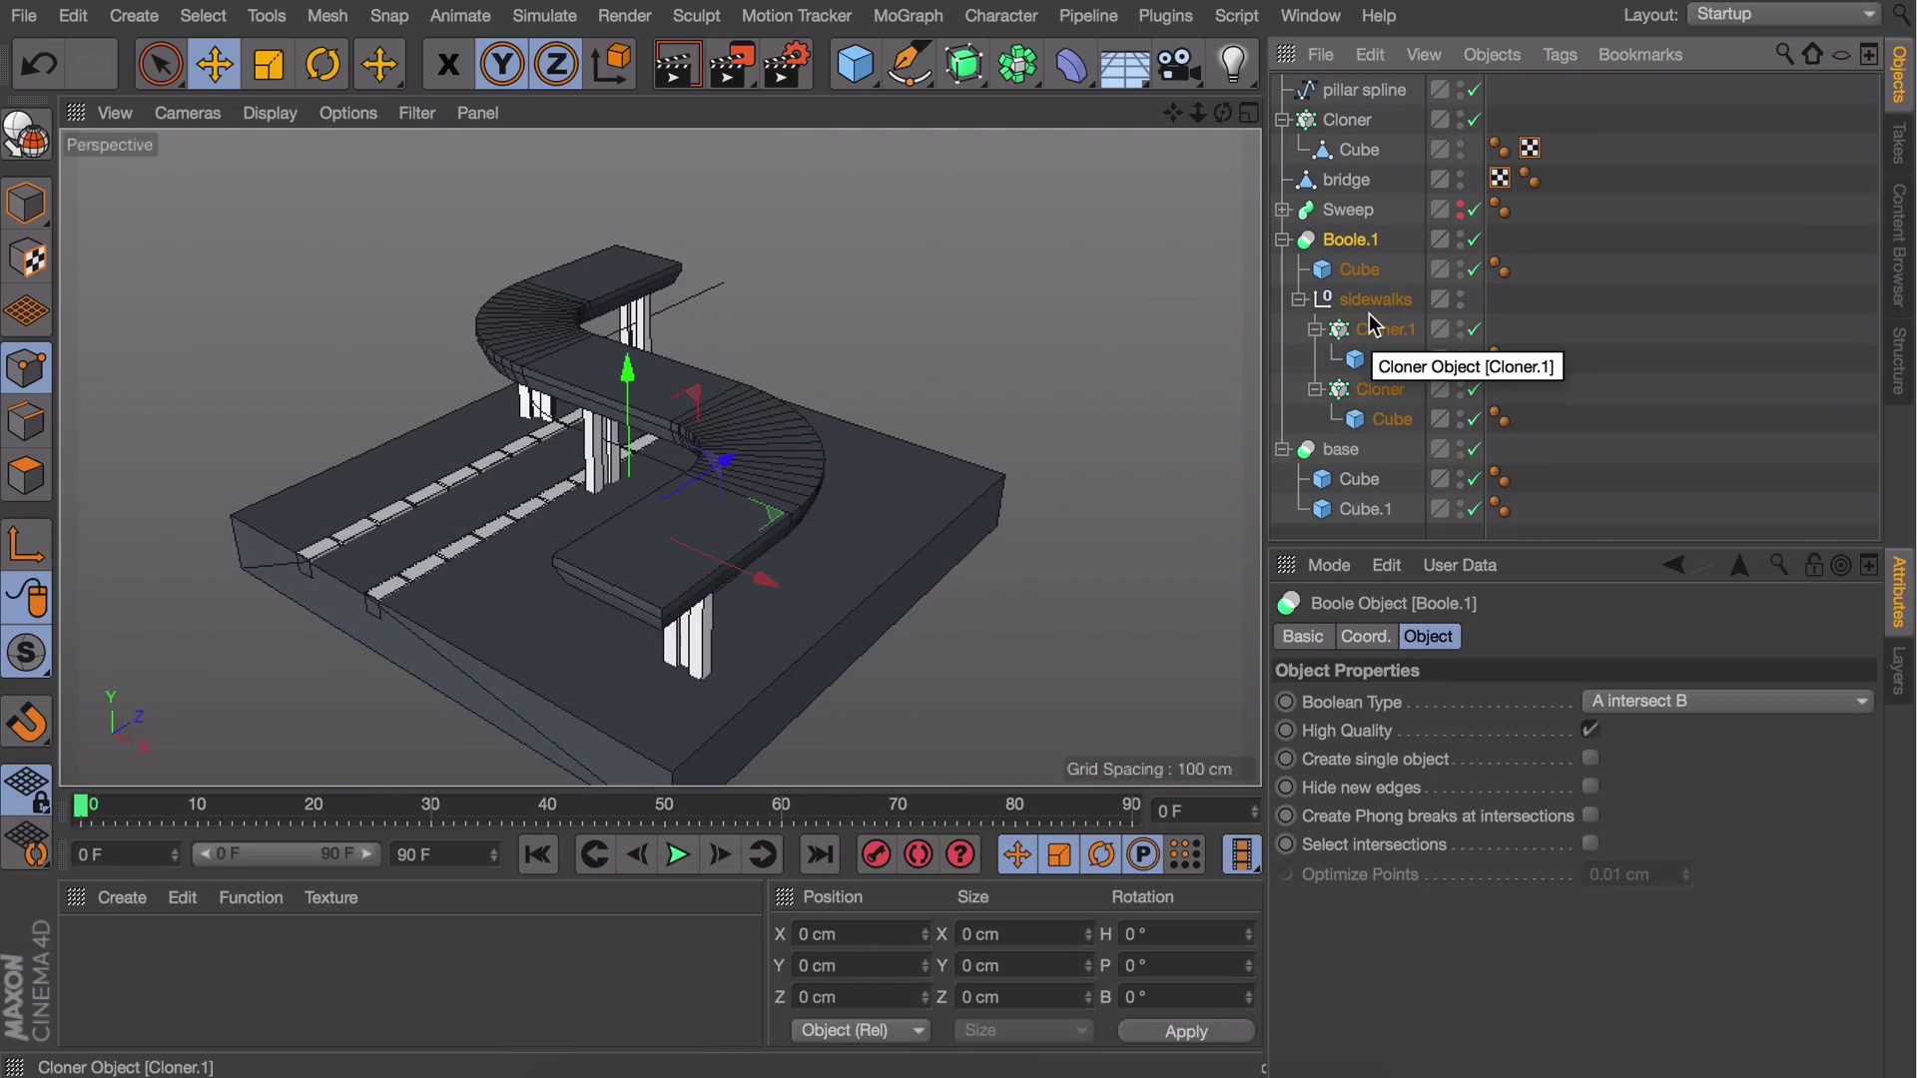
{"action": "left_click", "coordinate": [1282, 240]}
{"action": "double_click", "coordinate": [1366, 249]}
{"action": "type", "text": "sidewalks"}
{"action": "key", "text": "Return"}
Group the pillar Cloner with pillar spline and name the group pillars
{"action": "left_click", "coordinate": [1343, 122]}
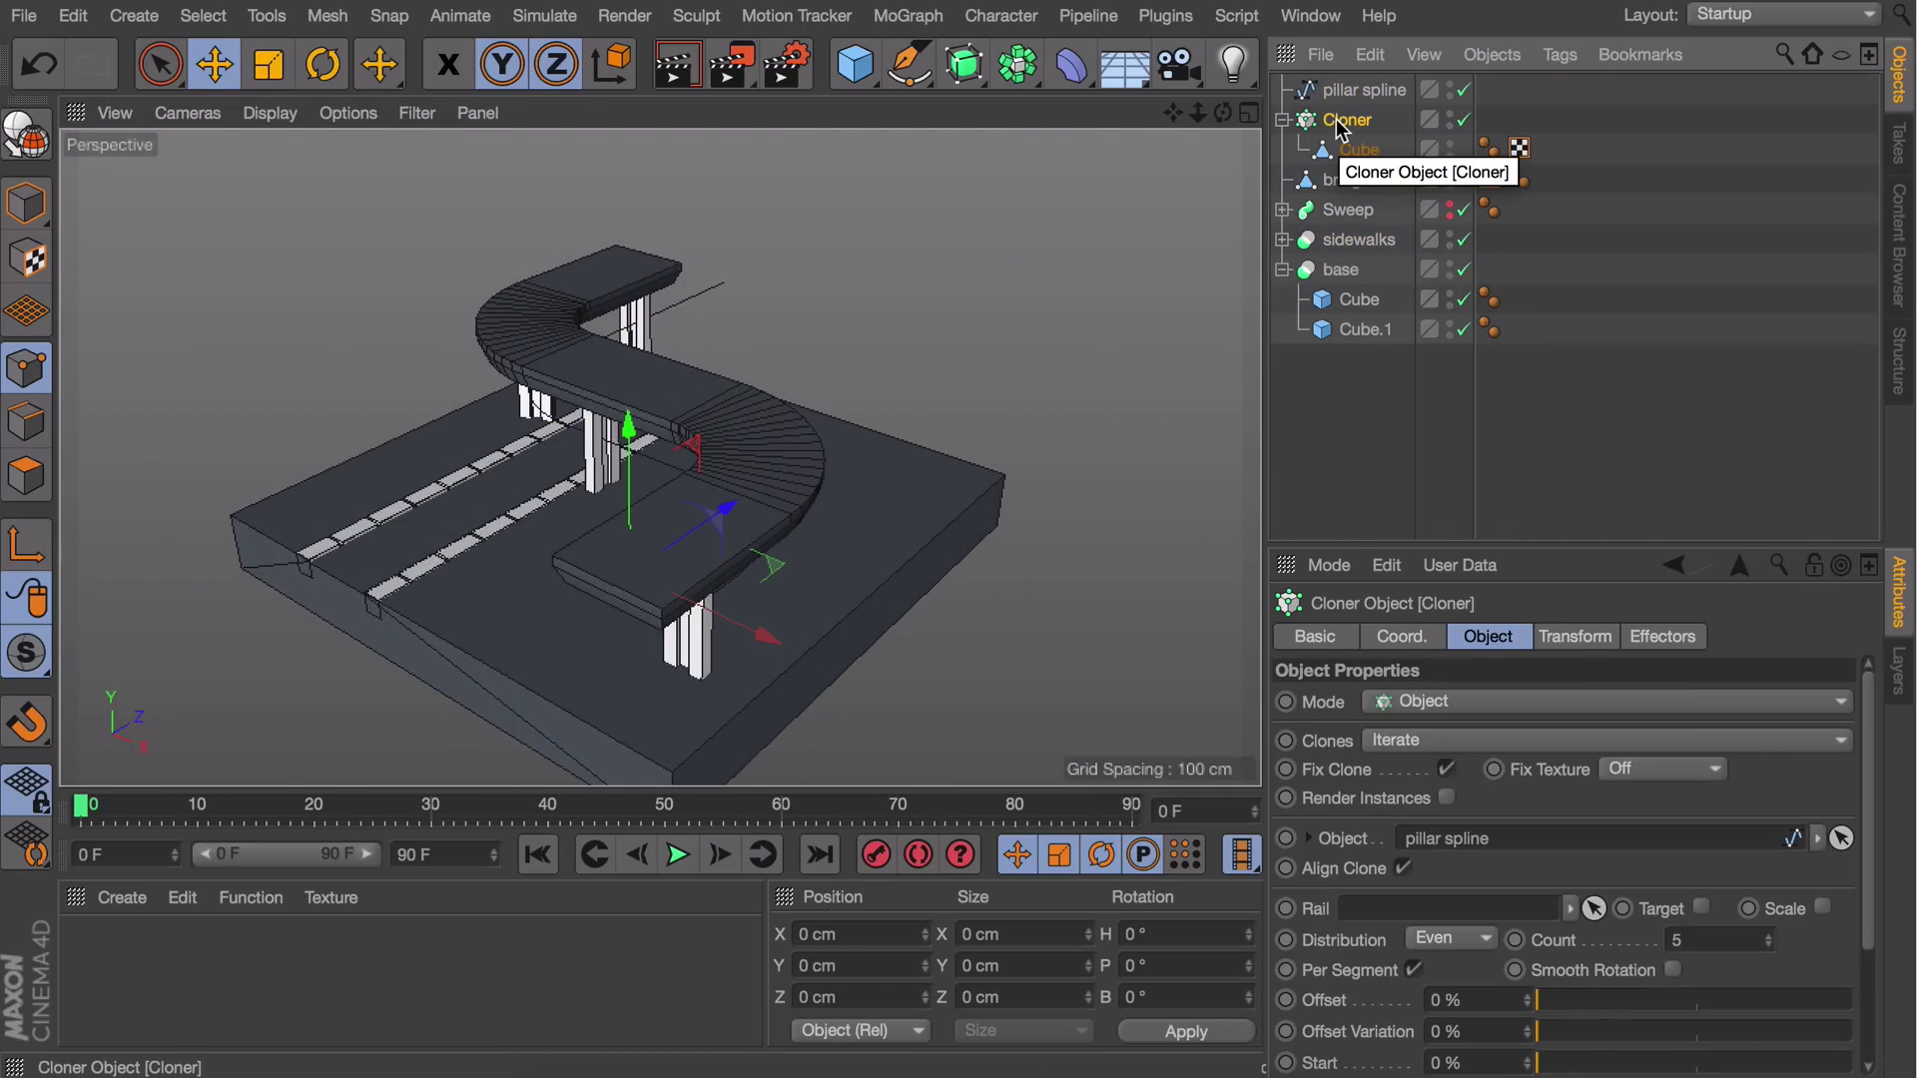
{"action": "left_click", "coordinate": [1351, 90], "text": "shift"}
{"action": "key", "text": "alt+g"}
{"action": "double_click", "coordinate": [1340, 91]}
{"action": "type", "text": "pillars"}
{"action": "key", "text": "Return"}
{"action": "left_click", "coordinate": [1451, 341]}
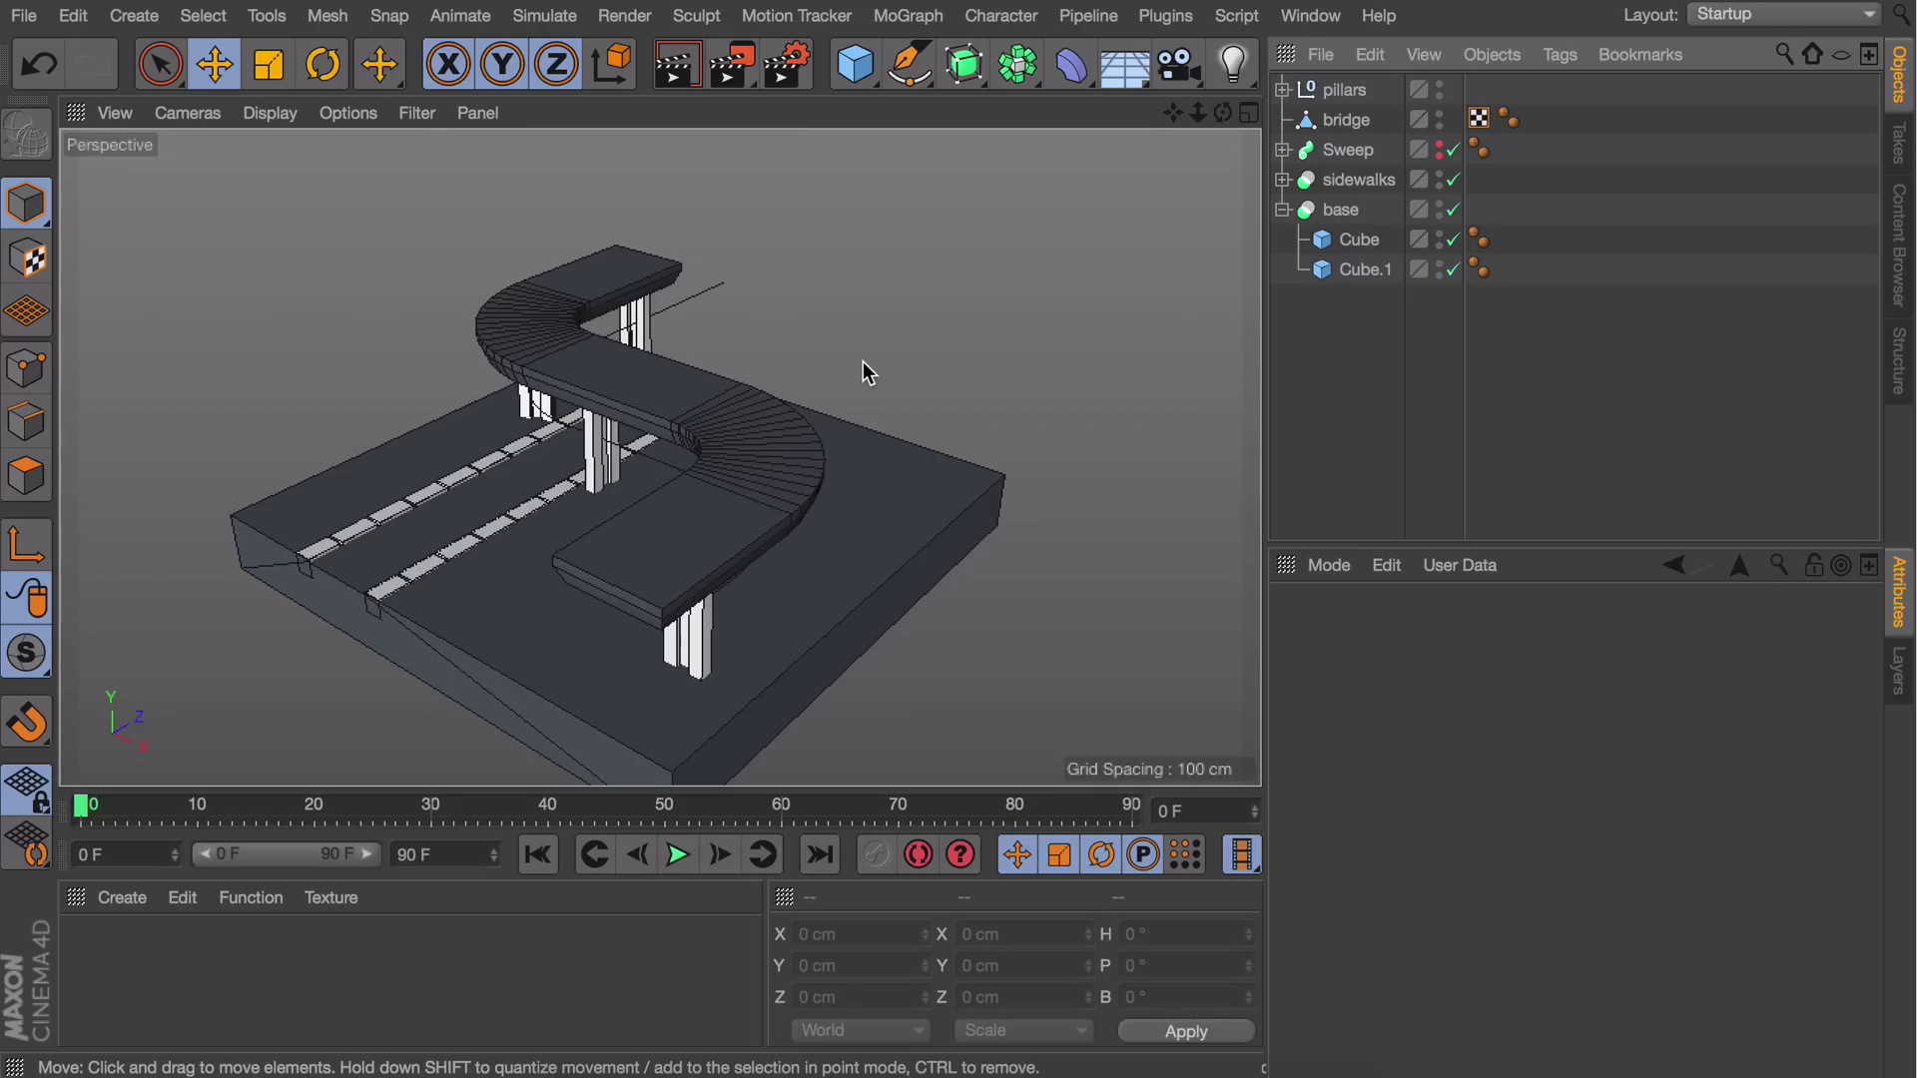
Add a cube, scale it uniformly to 18.8 cm and raise it to about Y 58.3 cm at the bridge deck
{"action": "left_click", "coordinate": [856, 64]}
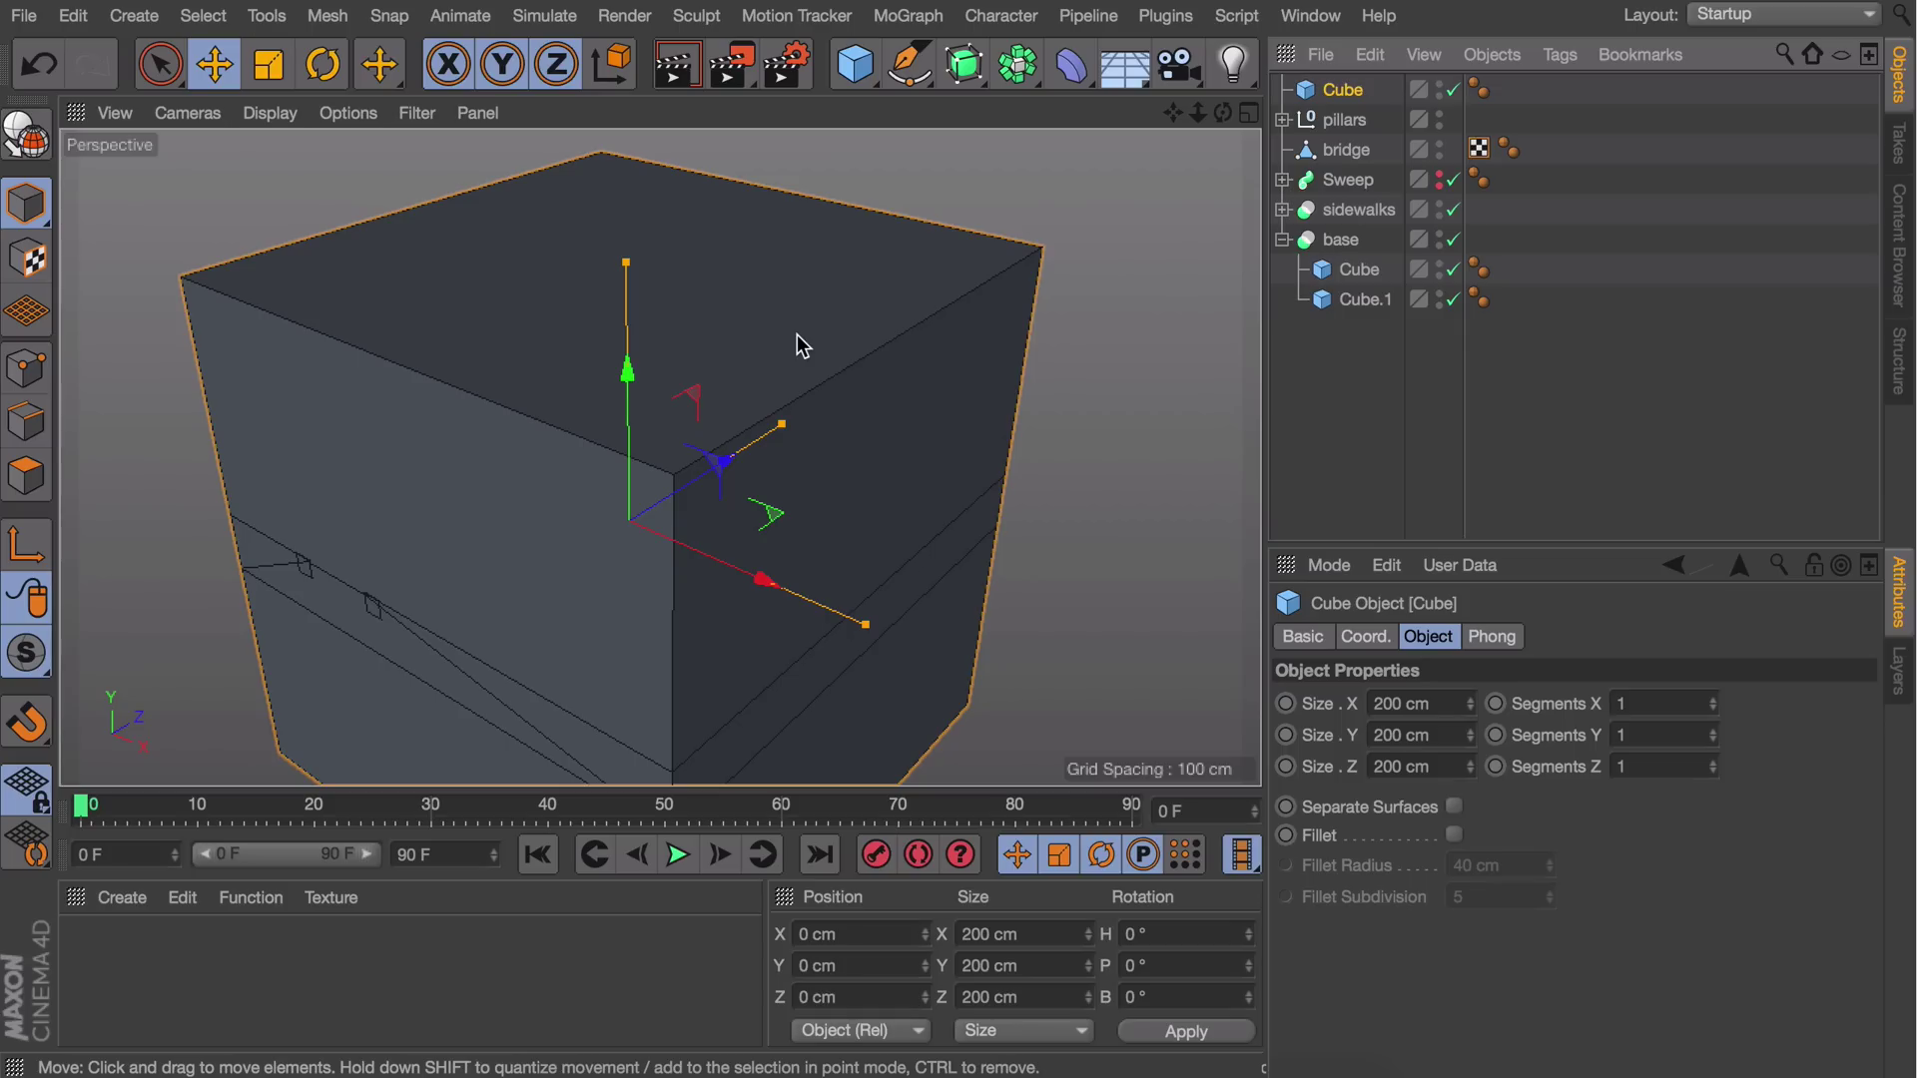
{"action": "key", "text": "t"}
{"action": "left_click_drag", "start_coordinate": [999, 221], "coordinate": [725, 239]}
{"action": "key", "text": "e"}
{"action": "left_click_drag", "start_coordinate": [634, 393], "coordinate": [648, 248]}
{"action": "scroll", "coordinate": [649, 250], "scroll_direction": "up", "scroll_amount": 5}
{"action": "left_click_drag", "start_coordinate": [656, 154], "coordinate": [659, 268], "text": "alt"}
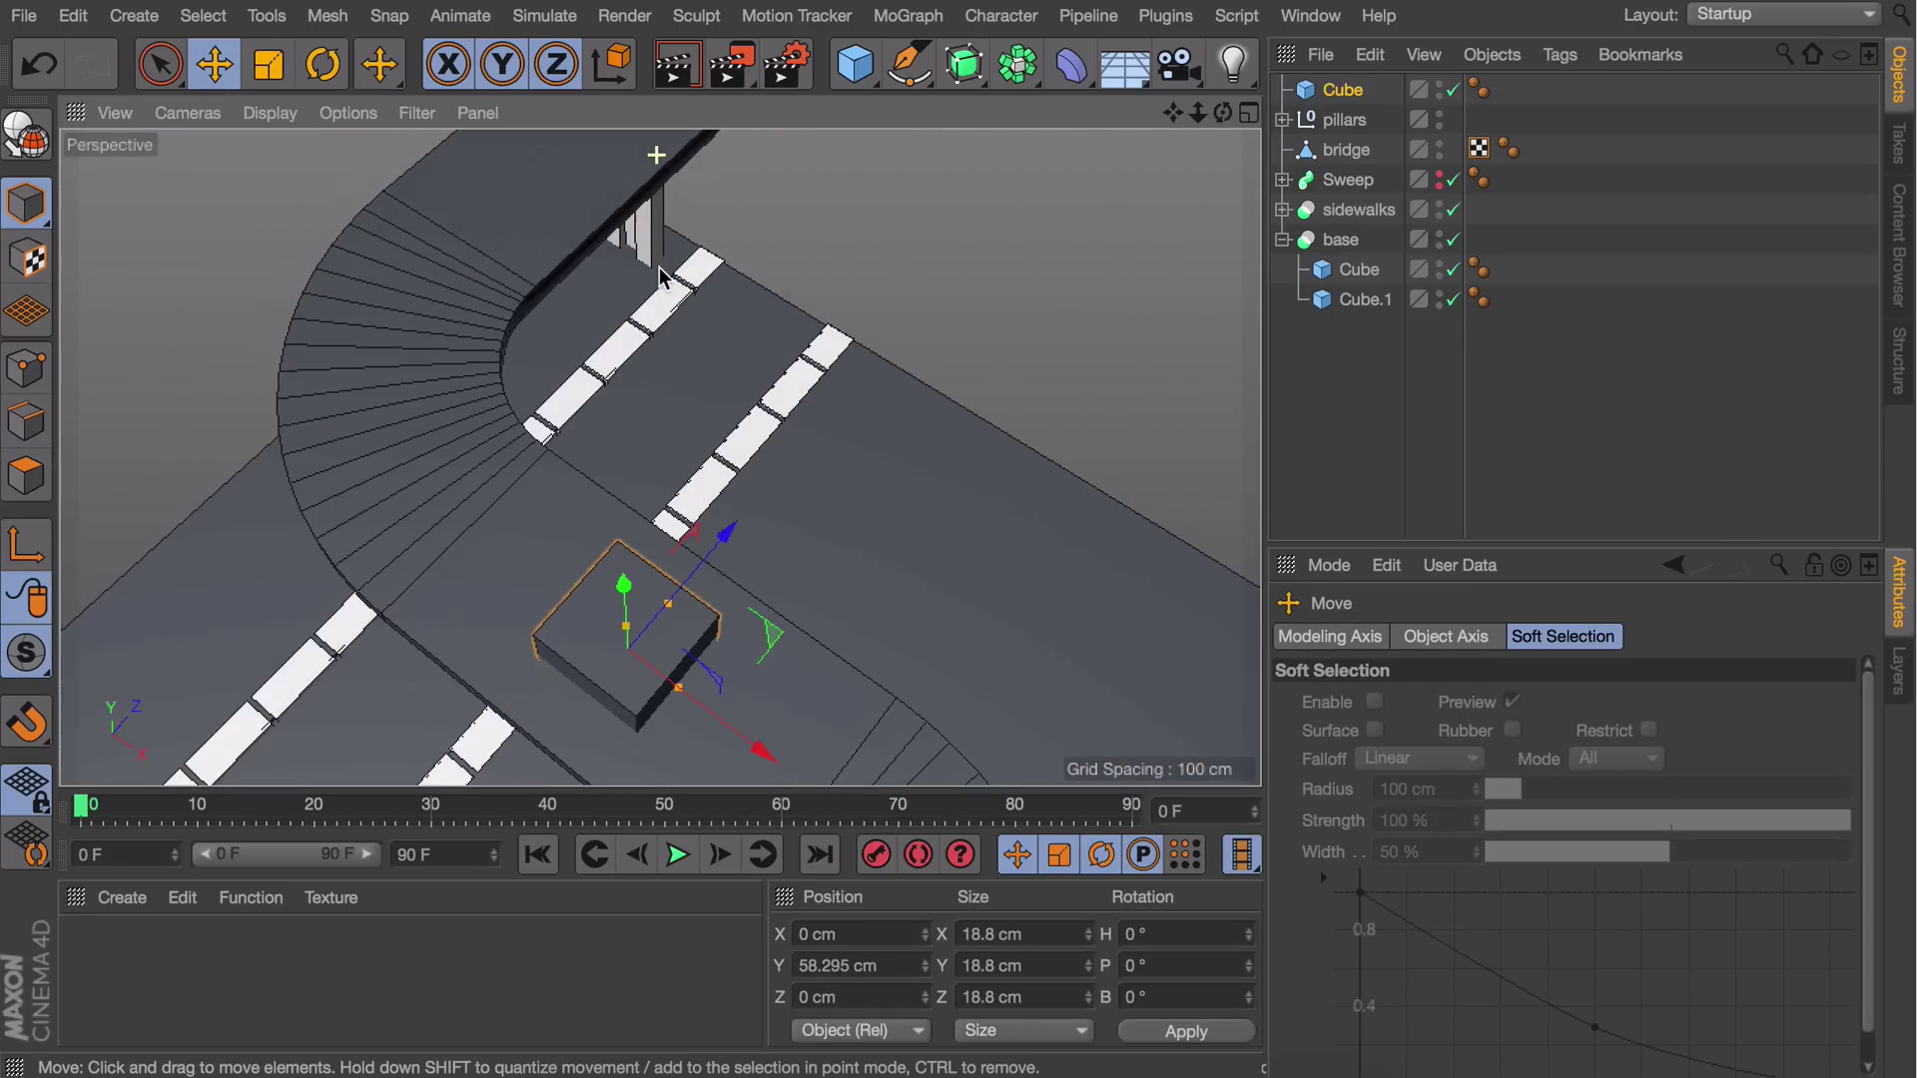
Shape the cube into a thin road mark of about 7.2 × 1.6 × 1.3 cm at Y 59.44 cm on the bridge deck
{"action": "middle_click_drag", "start_coordinate": [659, 268], "coordinate": [664, 110], "text": "alt"}
{"action": "left_click_drag", "start_coordinate": [669, 372], "coordinate": [639, 406]}
{"action": "left_click_drag", "start_coordinate": [680, 449], "coordinate": [634, 300]}
{"action": "scroll", "coordinate": [636, 304], "scroll_direction": "up", "scroll_amount": 4}
{"action": "left_click_drag", "start_coordinate": [637, 324], "coordinate": [642, 373], "text": "alt"}
{"action": "scroll", "coordinate": [649, 423], "scroll_direction": "up", "scroll_amount": 5}
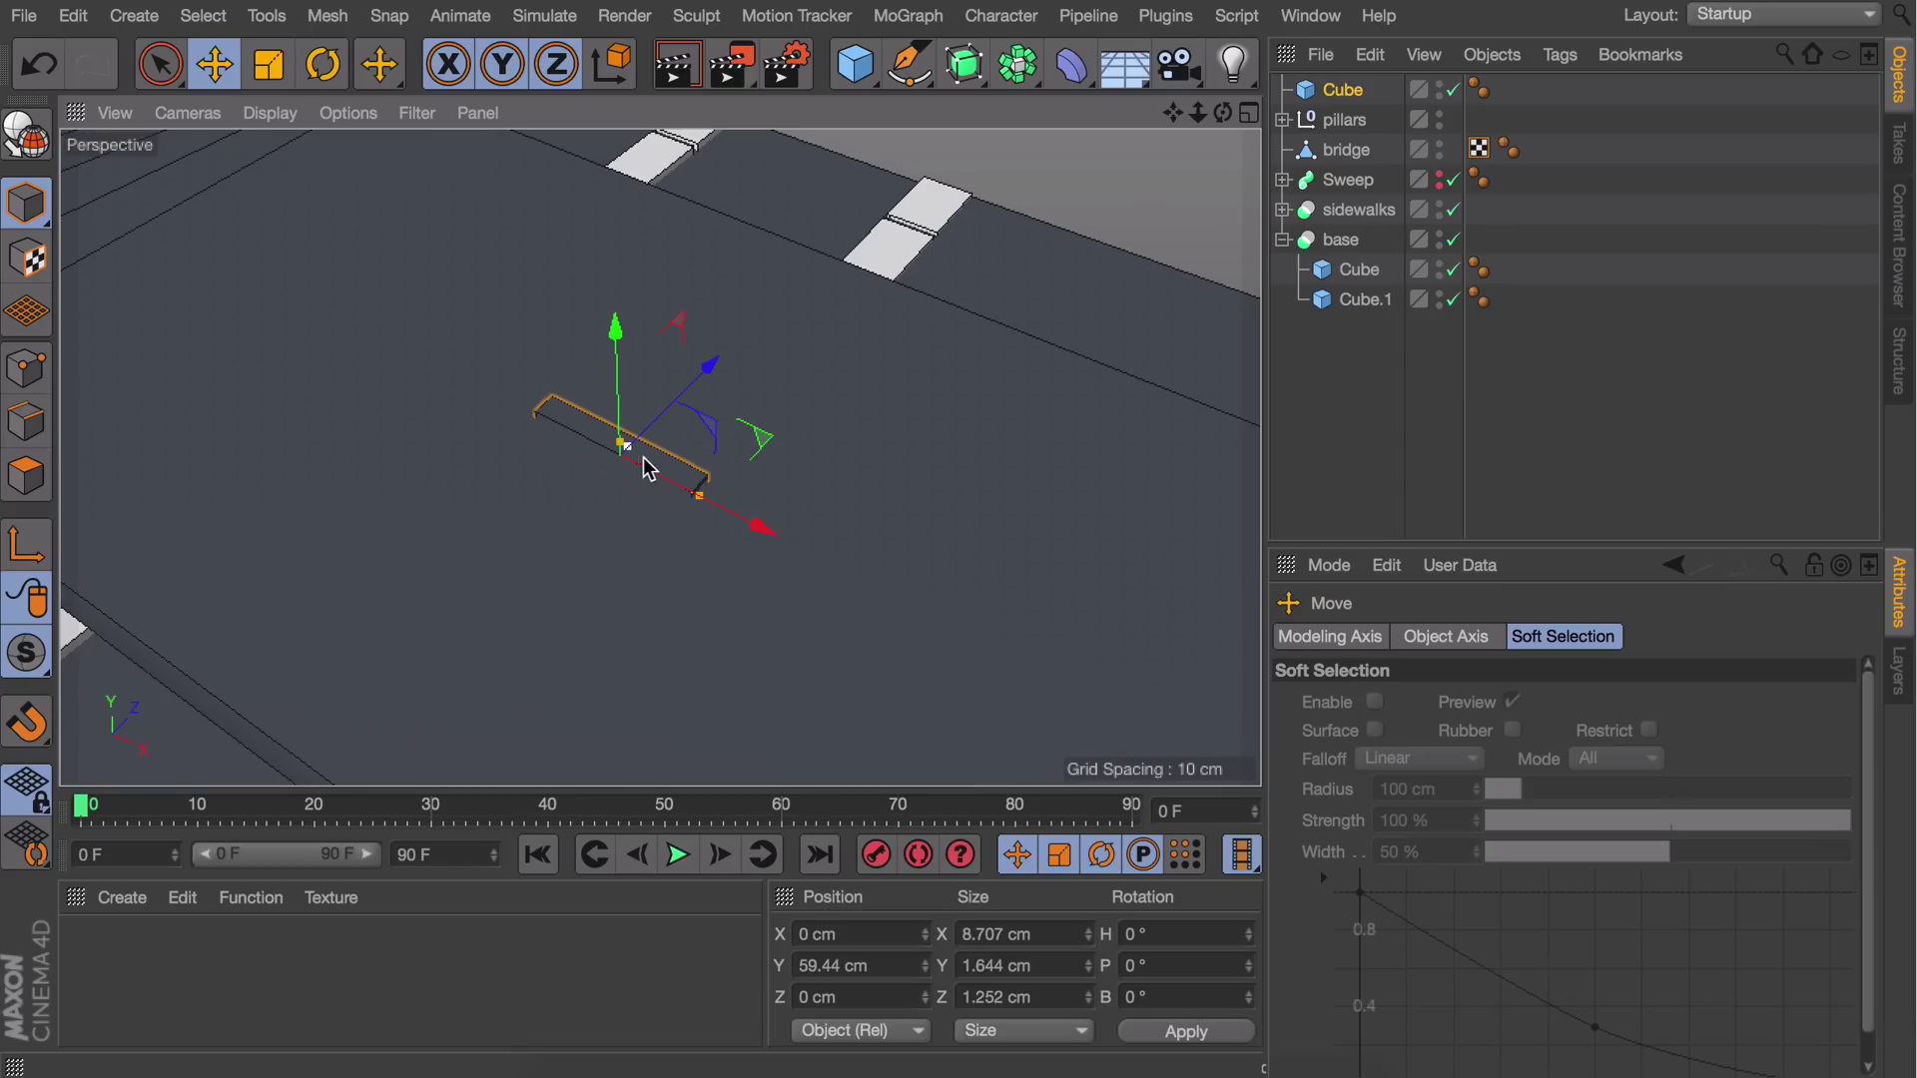
{"action": "scroll", "coordinate": [410, 453], "scroll_direction": "down", "scroll_amount": 8}
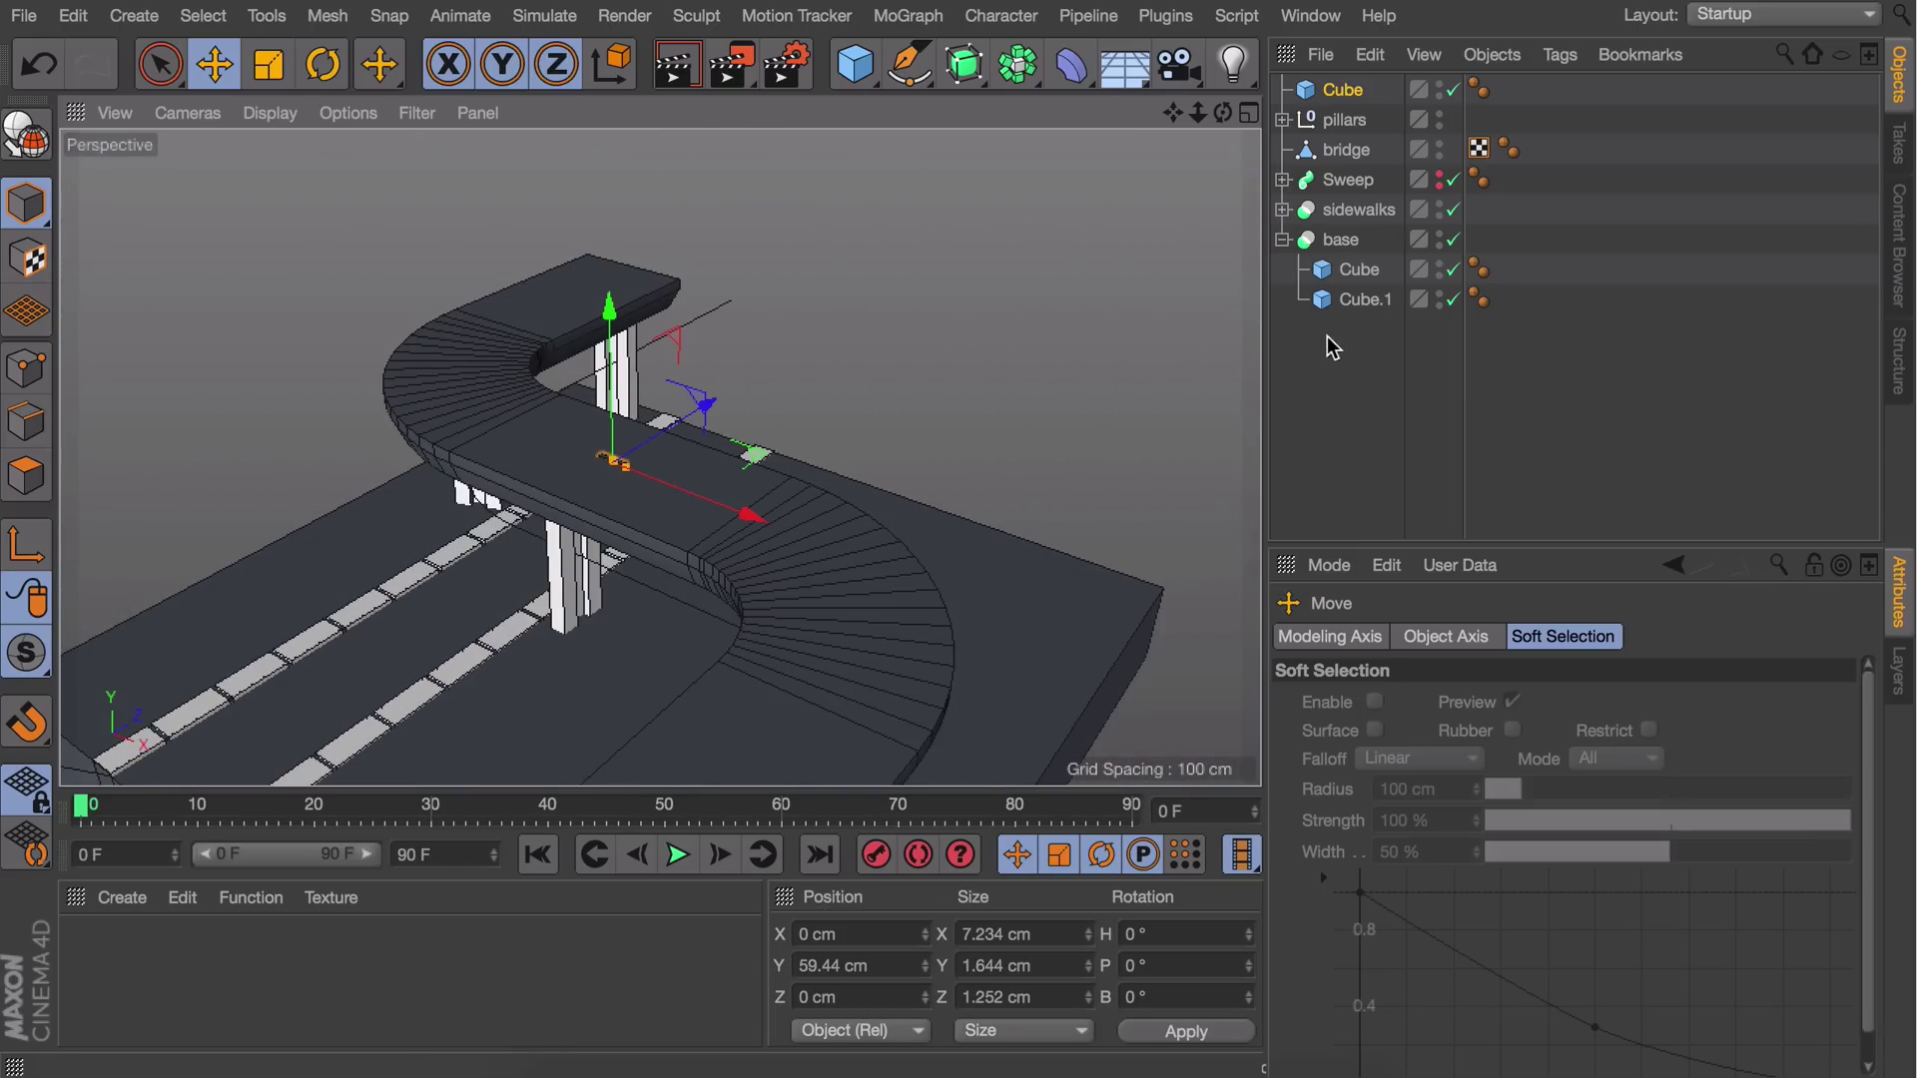
Add a MoGraph Cloner, nest the road mark cube in it and set its mode to Object
{"action": "left_click", "coordinate": [909, 12]}
{"action": "left_click", "coordinate": [923, 353]}
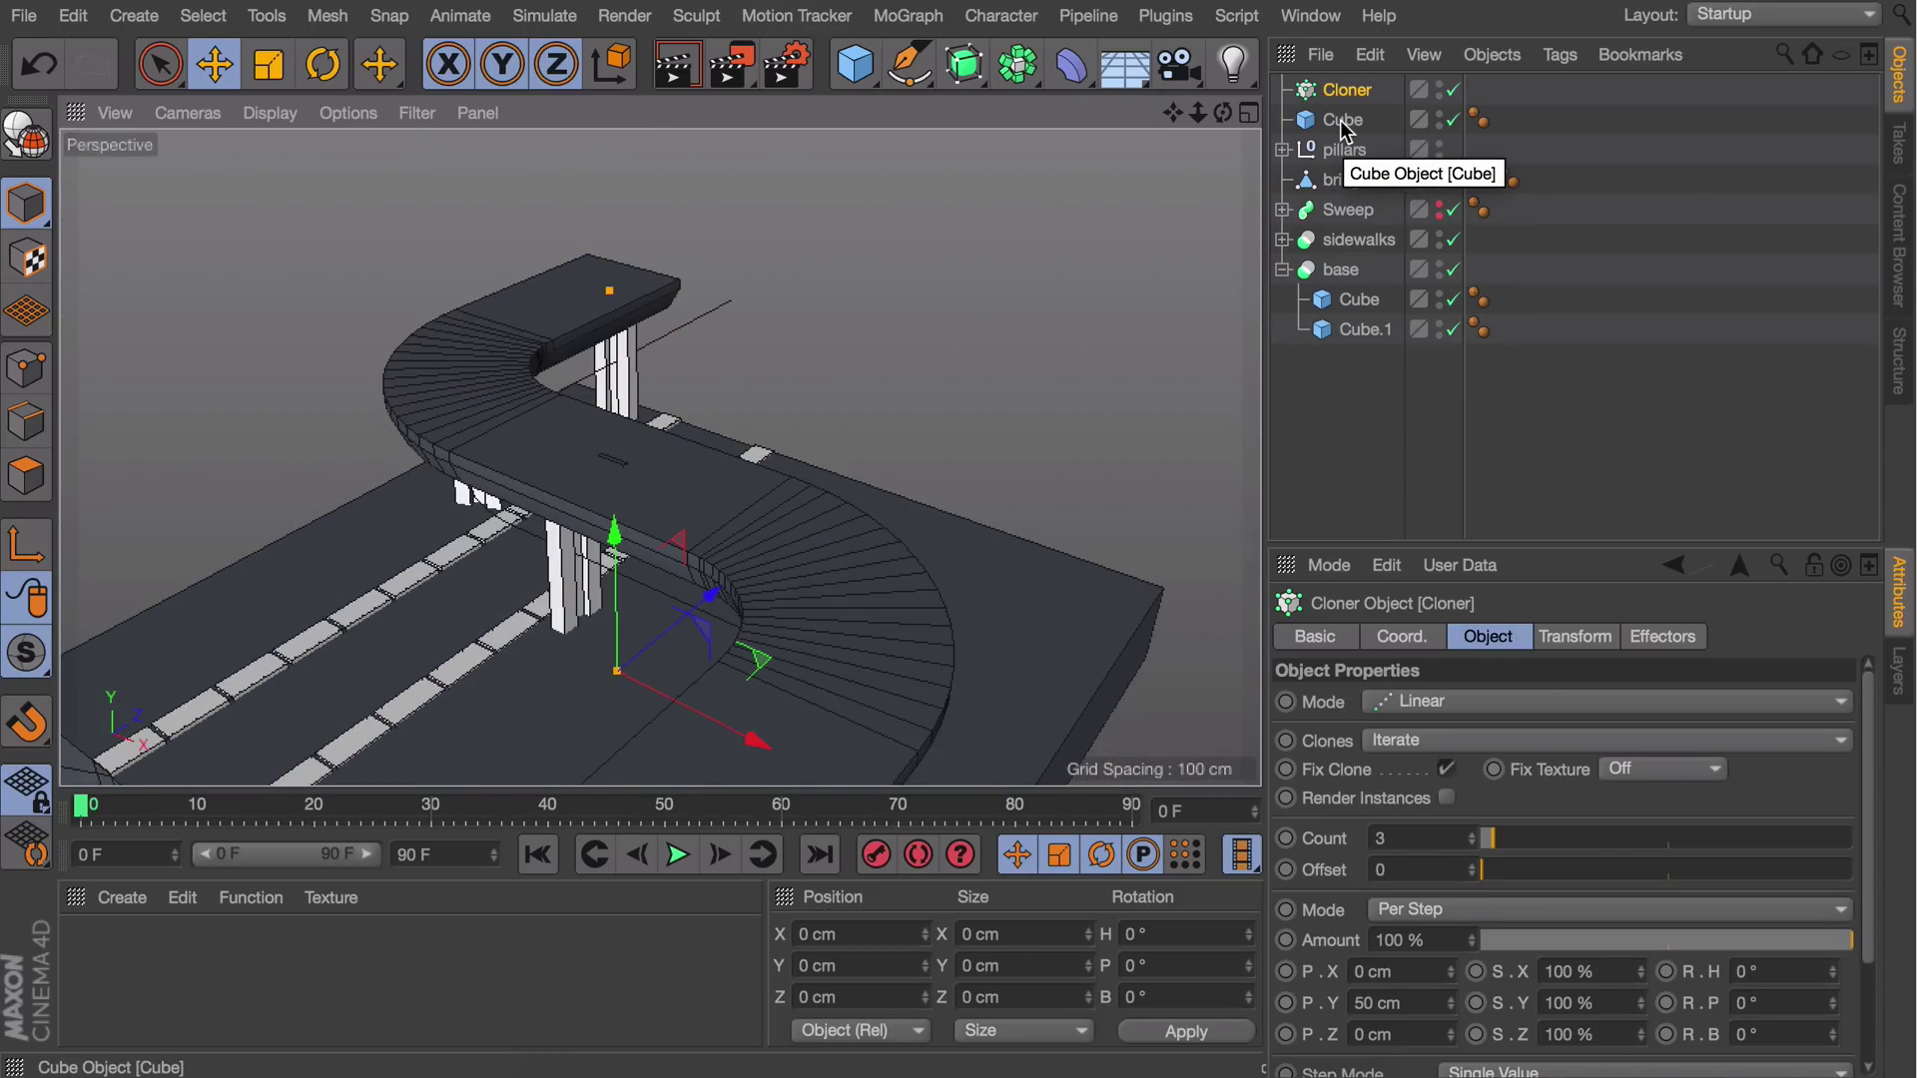
{"action": "left_click_drag", "start_coordinate": [1345, 123], "coordinate": [1350, 97]}
{"action": "left_click", "coordinate": [1533, 707]}
{"action": "left_click", "coordinate": [1527, 727]}
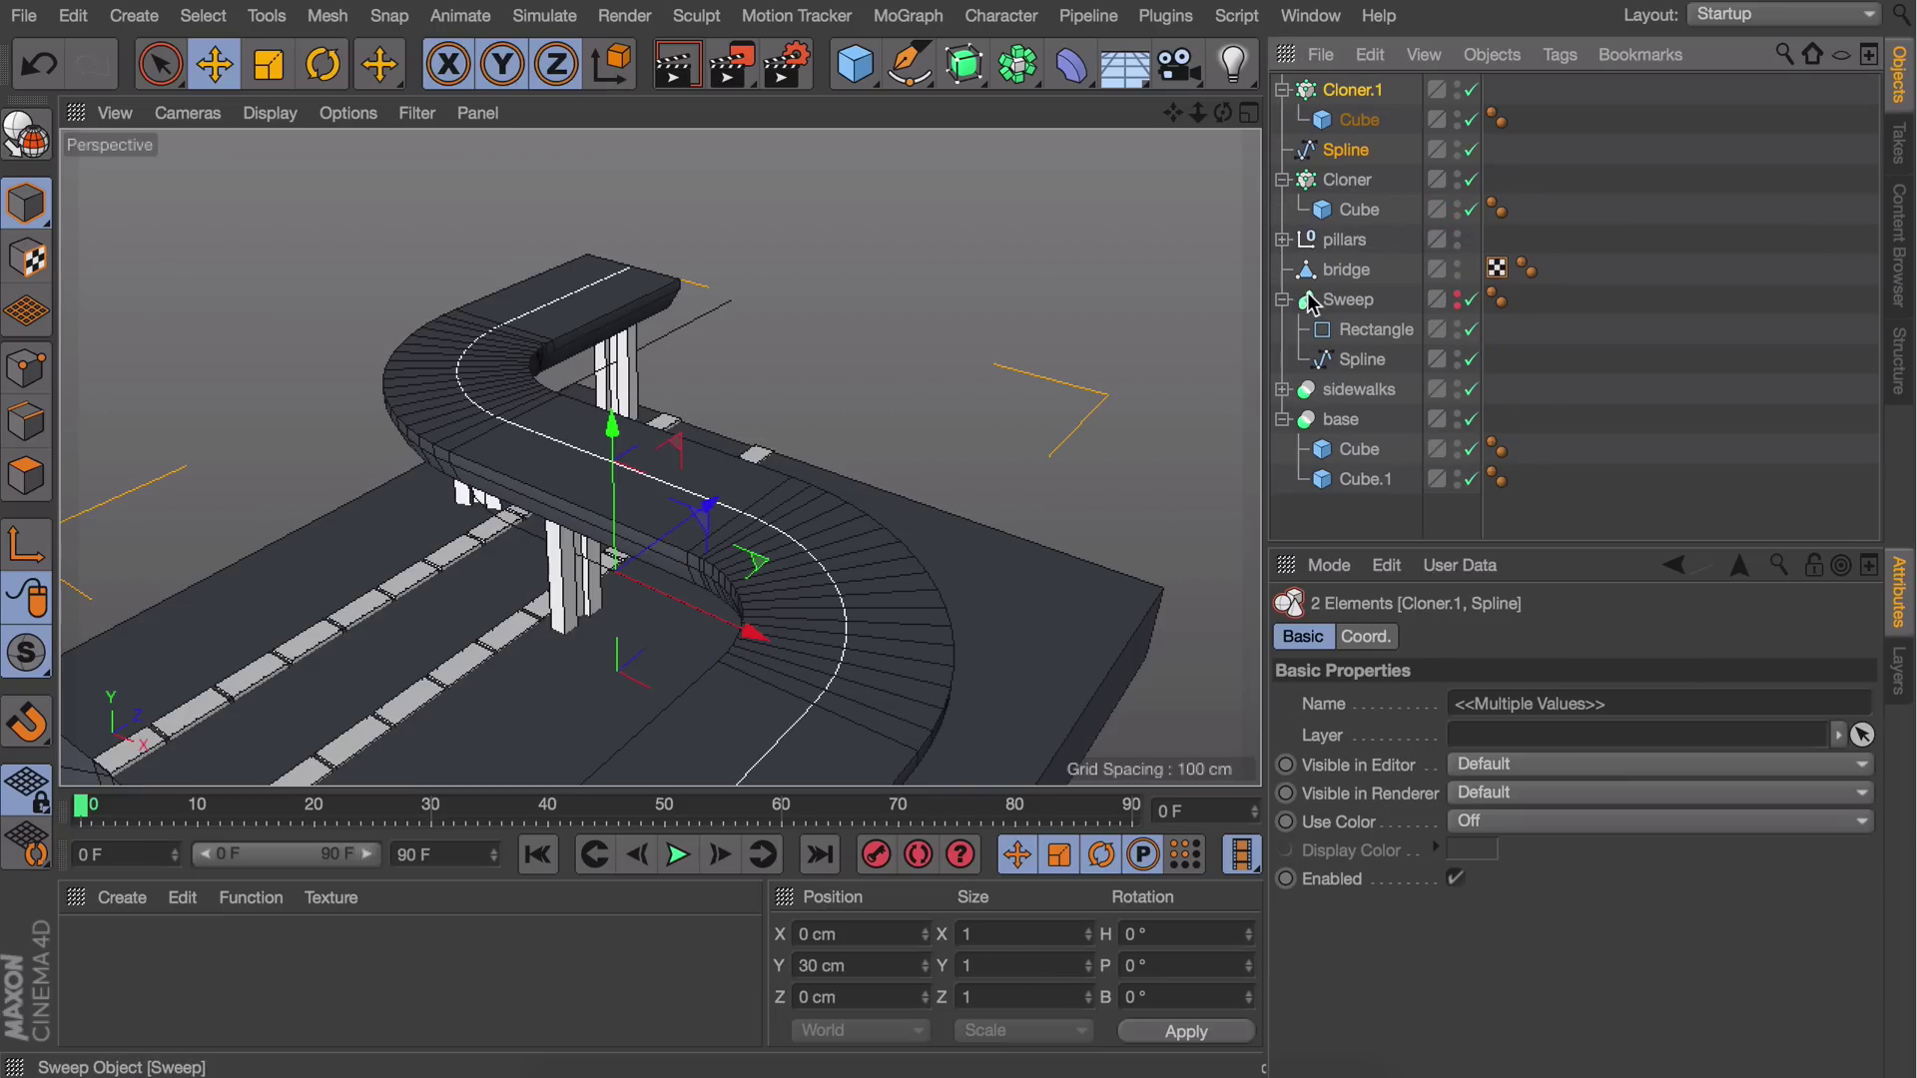
Collapse the Sweep hierarchy and rename the duplicated top-level spline Bridgemarksspline
{"action": "left_click", "coordinate": [1282, 291]}
{"action": "double_click", "coordinate": [1348, 150]}
{"action": "type", "text": "Bridgemarksspline"}
{"action": "key", "text": "Return"}
Link Bridgemarksspline to Cloner.1 with Even distribution and rotate the clones to a heading of 90°
{"action": "left_click", "coordinate": [1352, 91]}
{"action": "left_click_drag", "start_coordinate": [1360, 150], "coordinate": [1422, 841]}
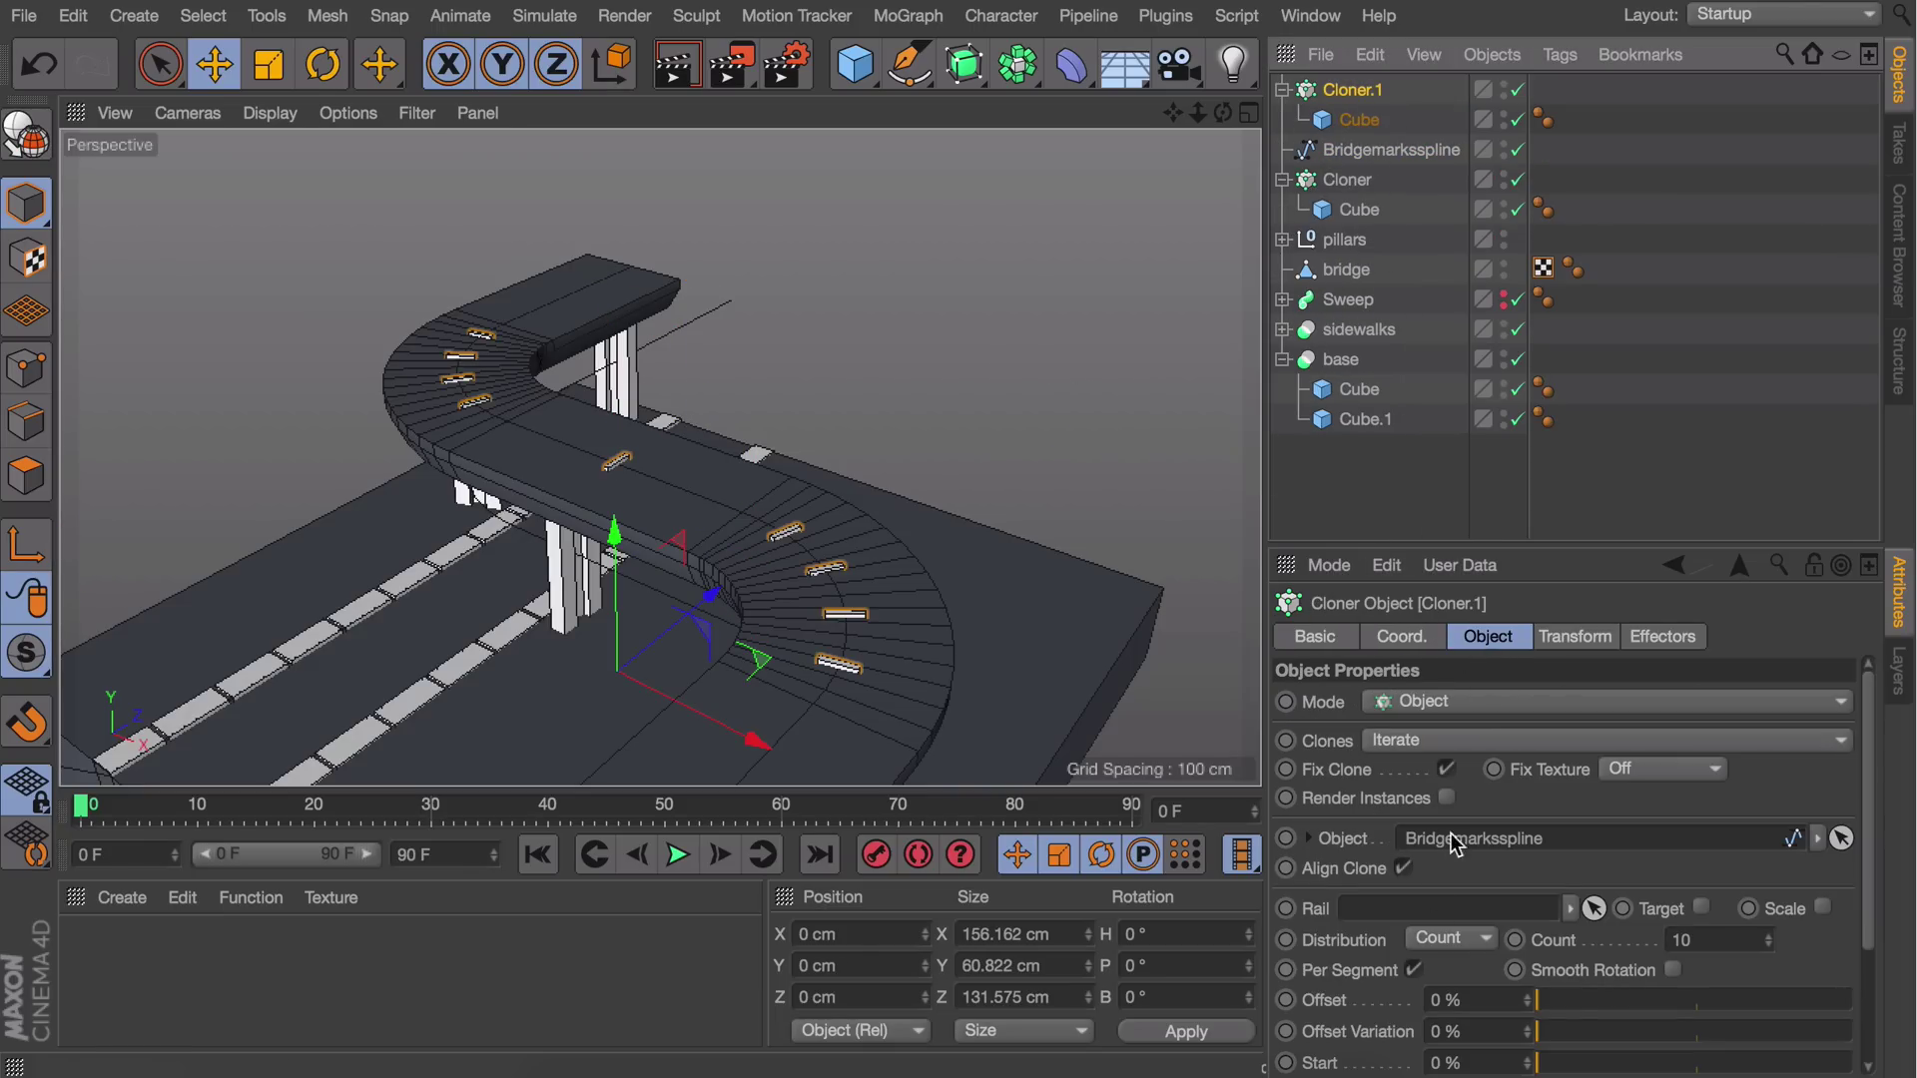
{"action": "left_click", "coordinate": [1450, 939]}
{"action": "left_click", "coordinate": [1438, 875]}
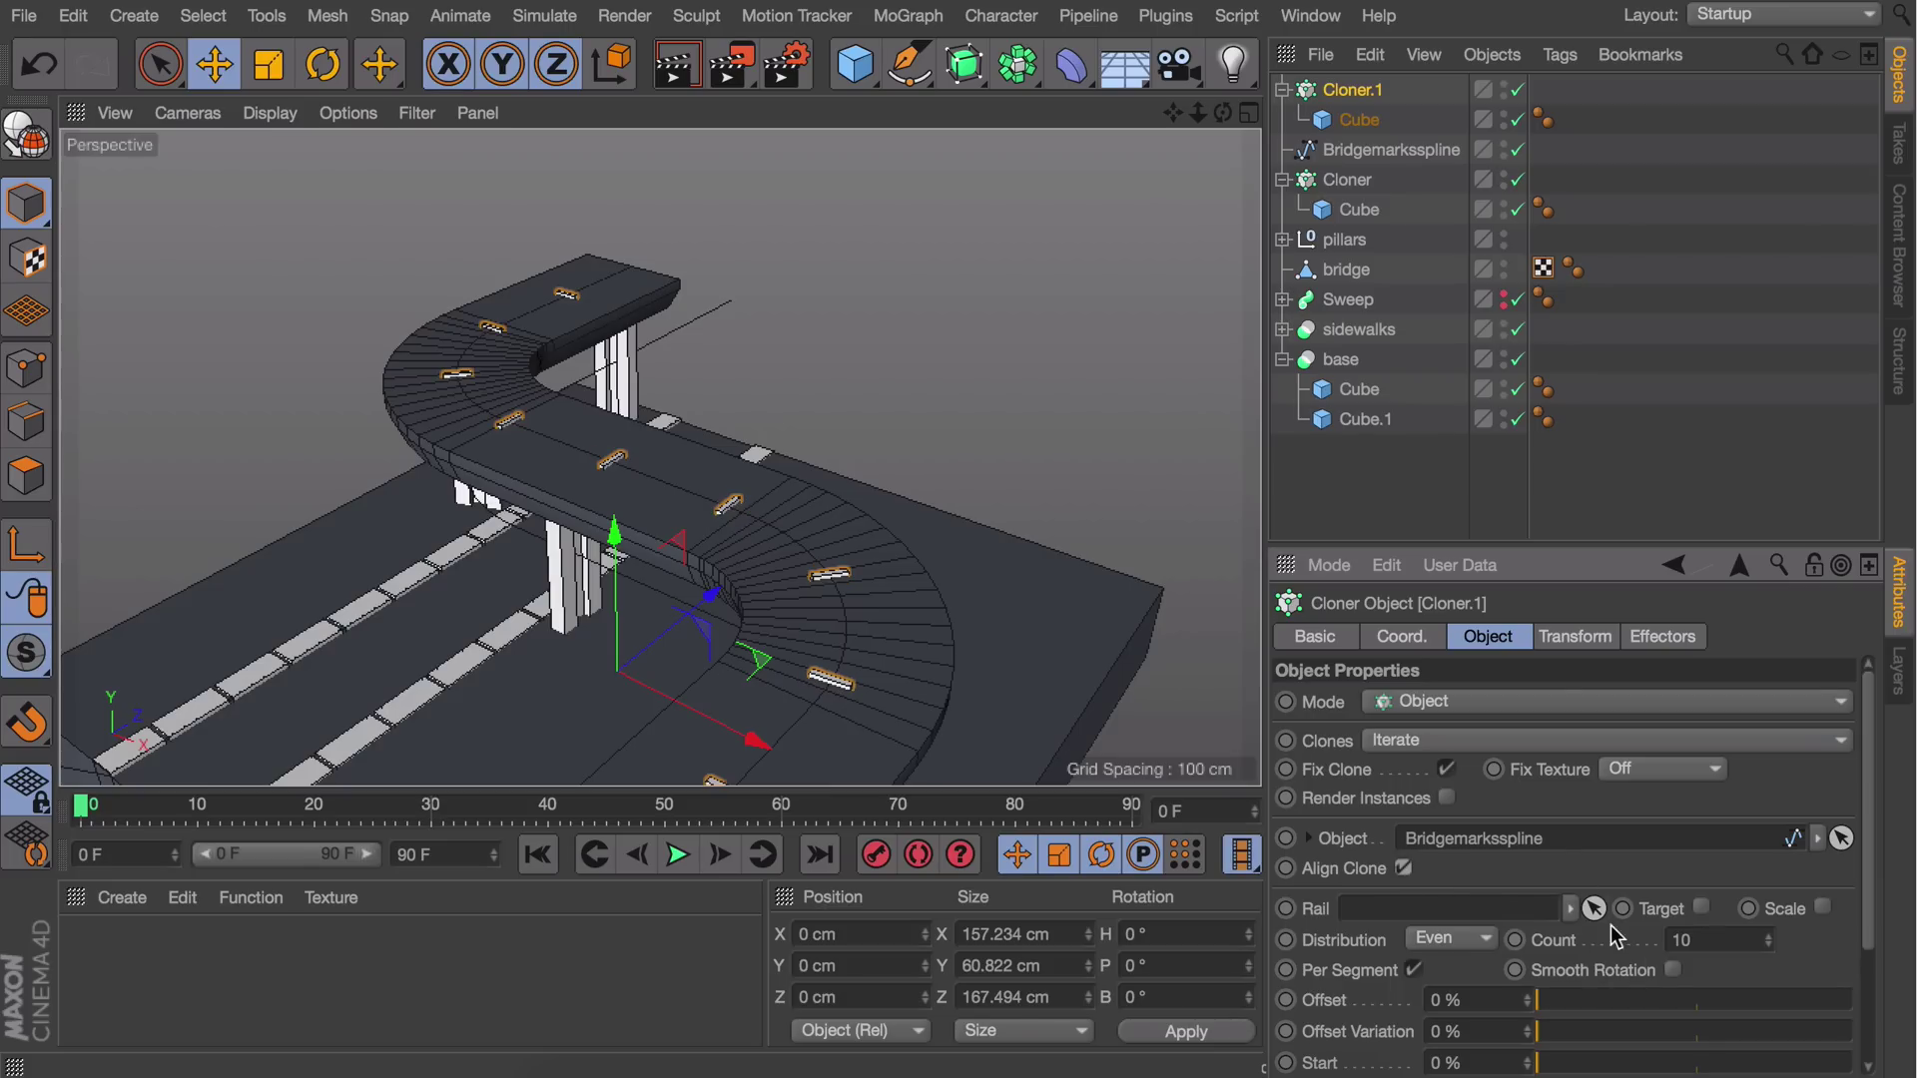
{"action": "left_click", "coordinate": [1570, 639]}
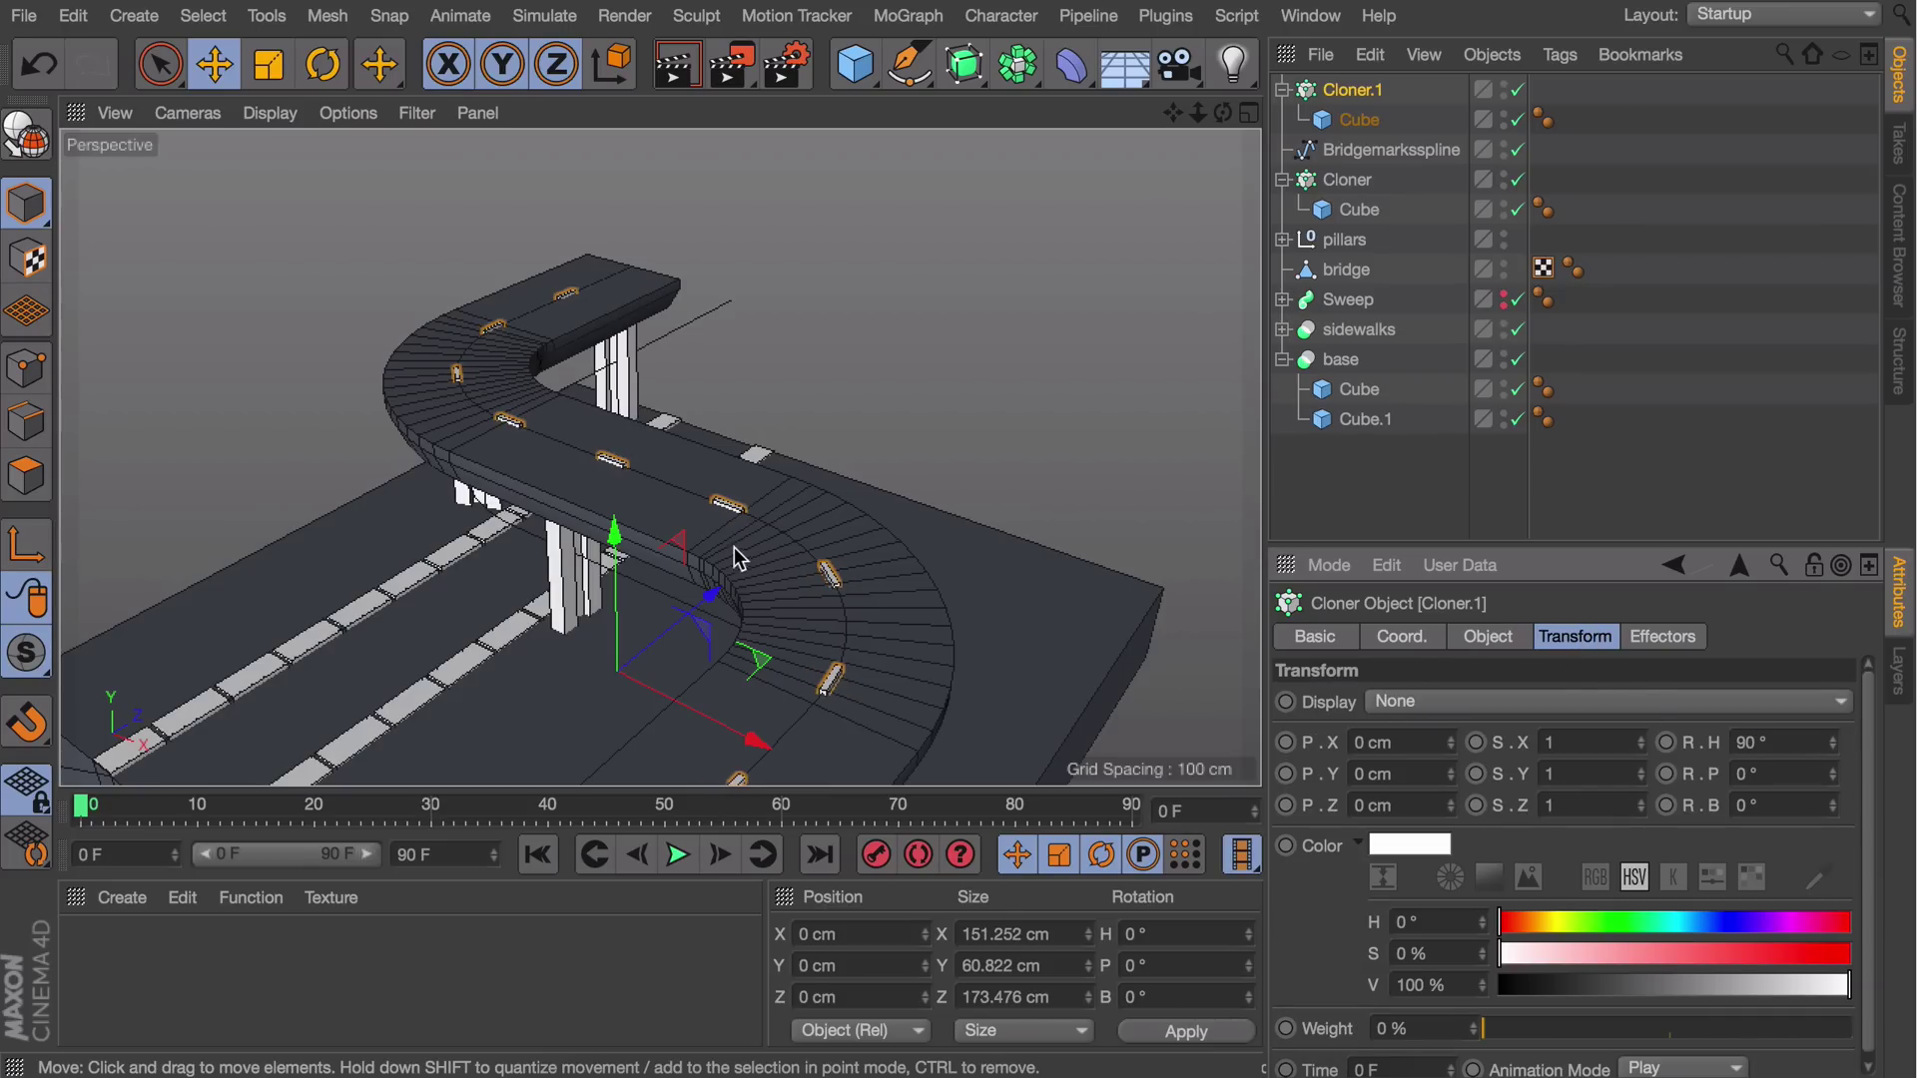
Pull Bridgemarksspline's near end point inward from the bridge edge and select its far end point
{"action": "scroll", "coordinate": [845, 460], "scroll_direction": "down", "scroll_amount": 4}
{"action": "left_click_drag", "start_coordinate": [846, 460], "coordinate": [751, 513], "text": "alt"}
{"action": "left_click", "coordinate": [1394, 151]}
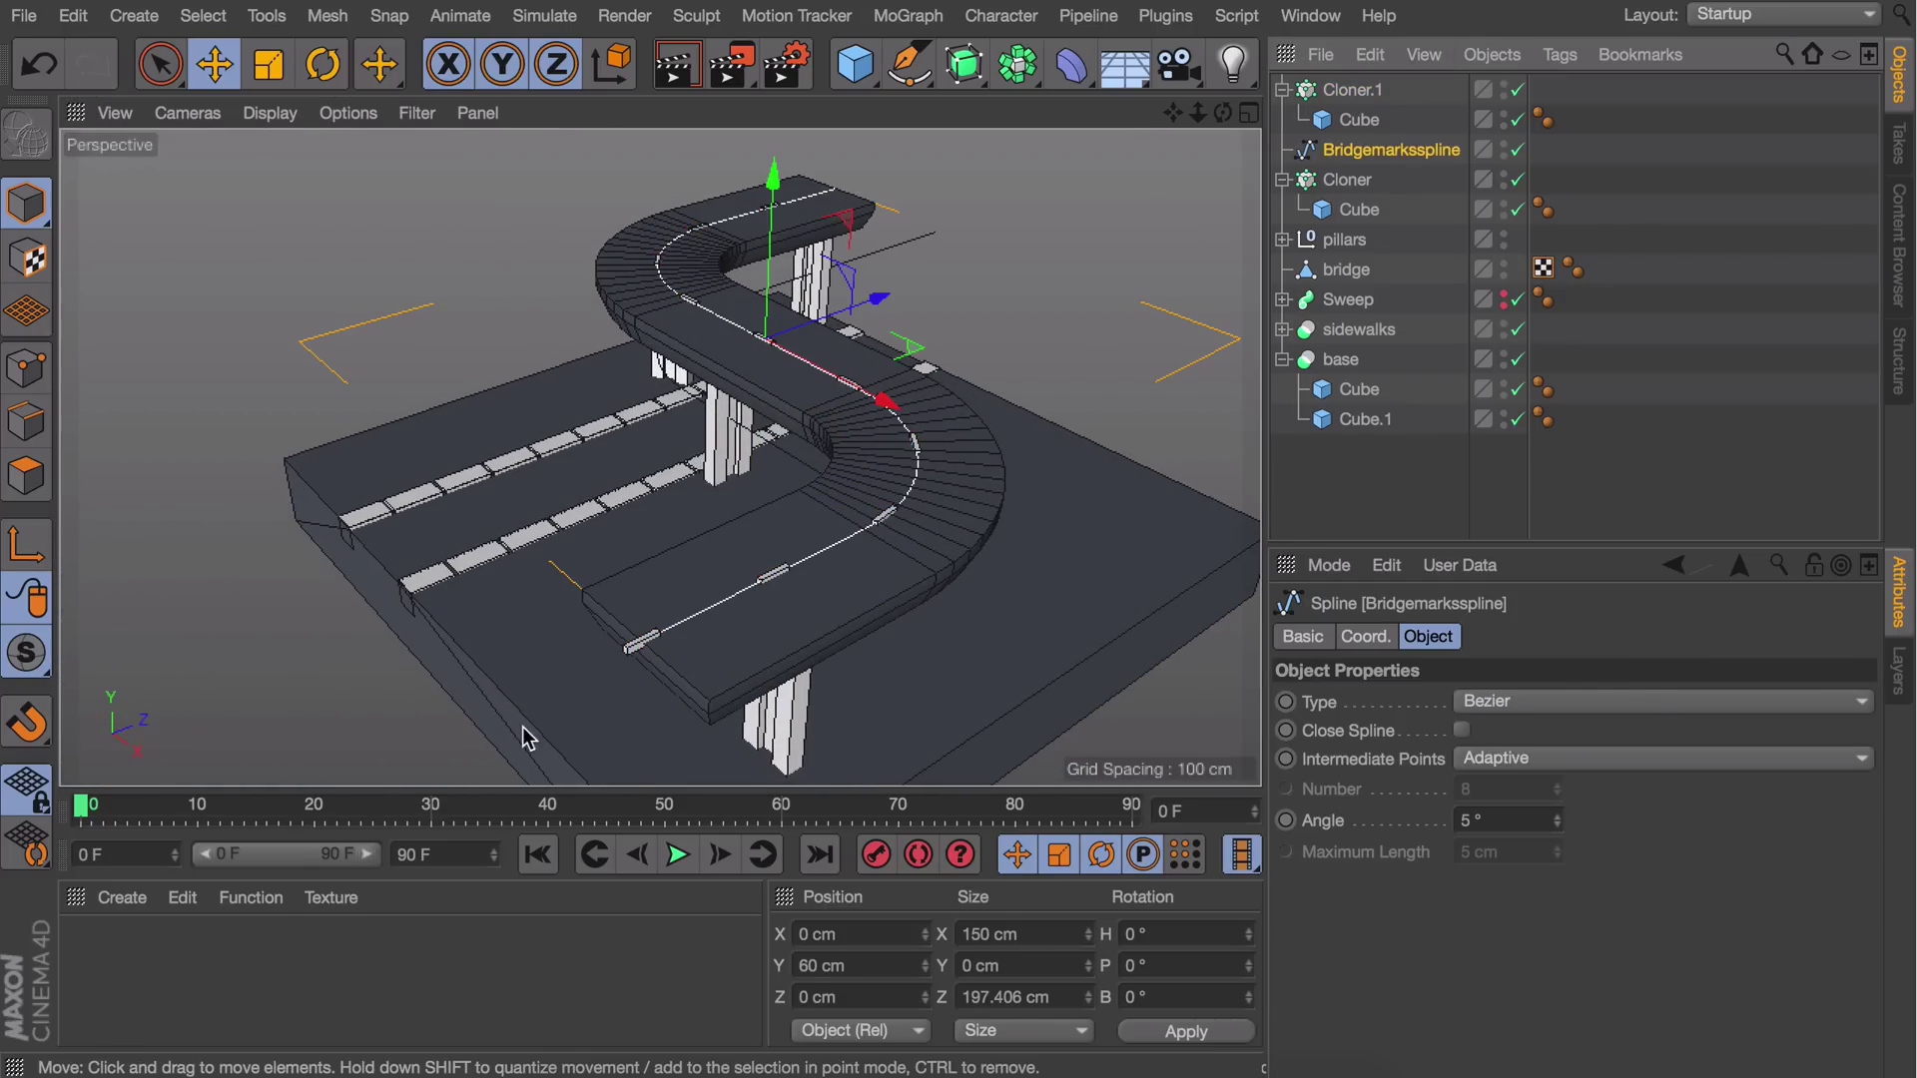
{"action": "left_click", "coordinate": [24, 369]}
{"action": "left_click", "coordinate": [644, 639]}
{"action": "left_click_drag", "start_coordinate": [761, 583], "coordinate": [799, 563]}
{"action": "left_click", "coordinate": [835, 190]}
{"action": "scroll", "coordinate": [842, 195], "scroll_direction": "up", "scroll_amount": 4}
{"action": "middle_click_drag", "start_coordinate": [835, 244], "coordinate": [779, 402], "text": "alt"}
{"action": "left_click_drag", "start_coordinate": [859, 342], "coordinate": [639, 479], "text": "alt"}
Adjust Cloner.1's clone count to refine the spacing of the road marks
{"action": "left_click", "coordinate": [1363, 90]}
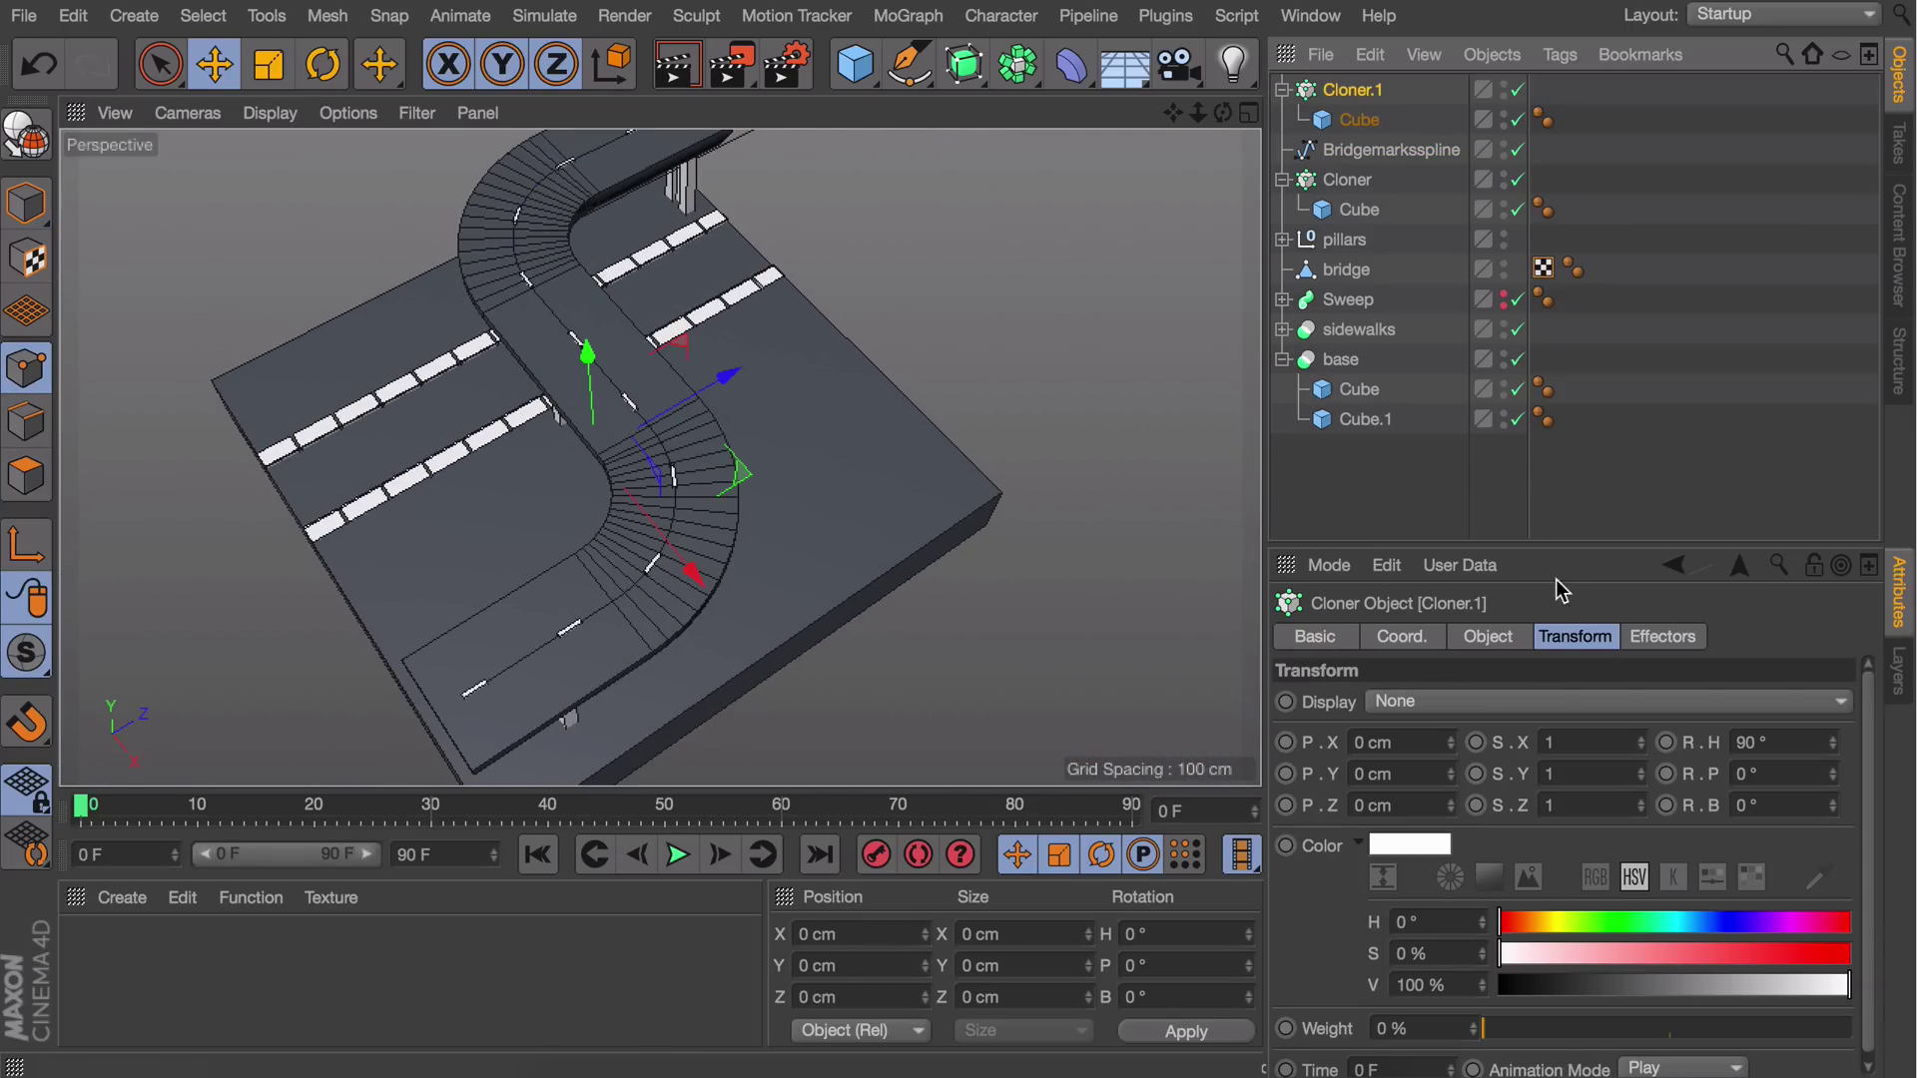
{"action": "left_click", "coordinate": [1488, 636]}
{"action": "left_click", "coordinate": [1771, 936]}
{"action": "left_click", "coordinate": [1770, 935]}
{"action": "left_click", "coordinate": [1769, 946]}
Shift Bridgemarksspline's far end point slightly along Z
{"action": "middle_click_drag", "start_coordinate": [779, 329], "coordinate": [755, 453], "text": "alt"}
{"action": "left_click", "coordinate": [1391, 150]}
{"action": "left_click_drag", "start_coordinate": [797, 164], "coordinate": [819, 152]}
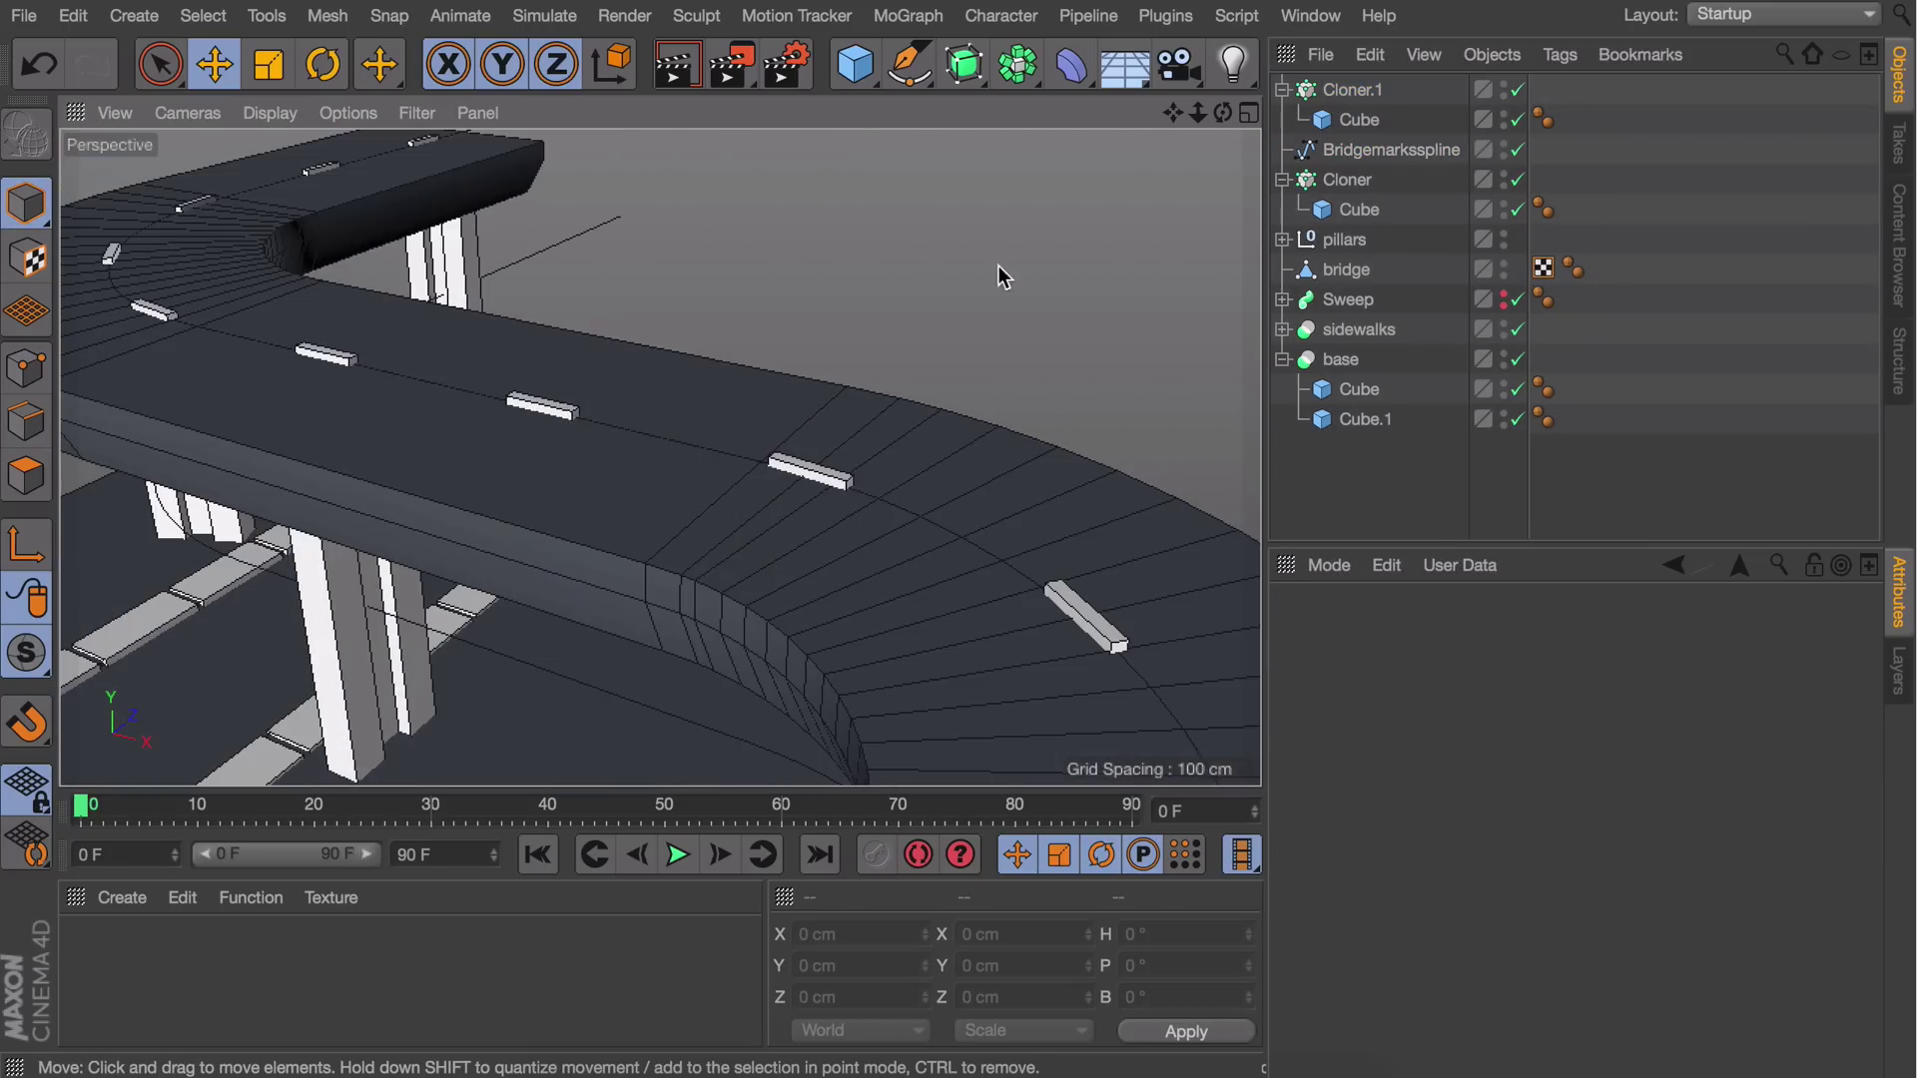
Draw a straight Bezier spline in top view along the centre of the lower road, spanning the base from end to end
{"action": "left_click", "coordinate": [417, 222]}
{"action": "left_click_drag", "start_coordinate": [425, 222], "coordinate": [423, 215]}
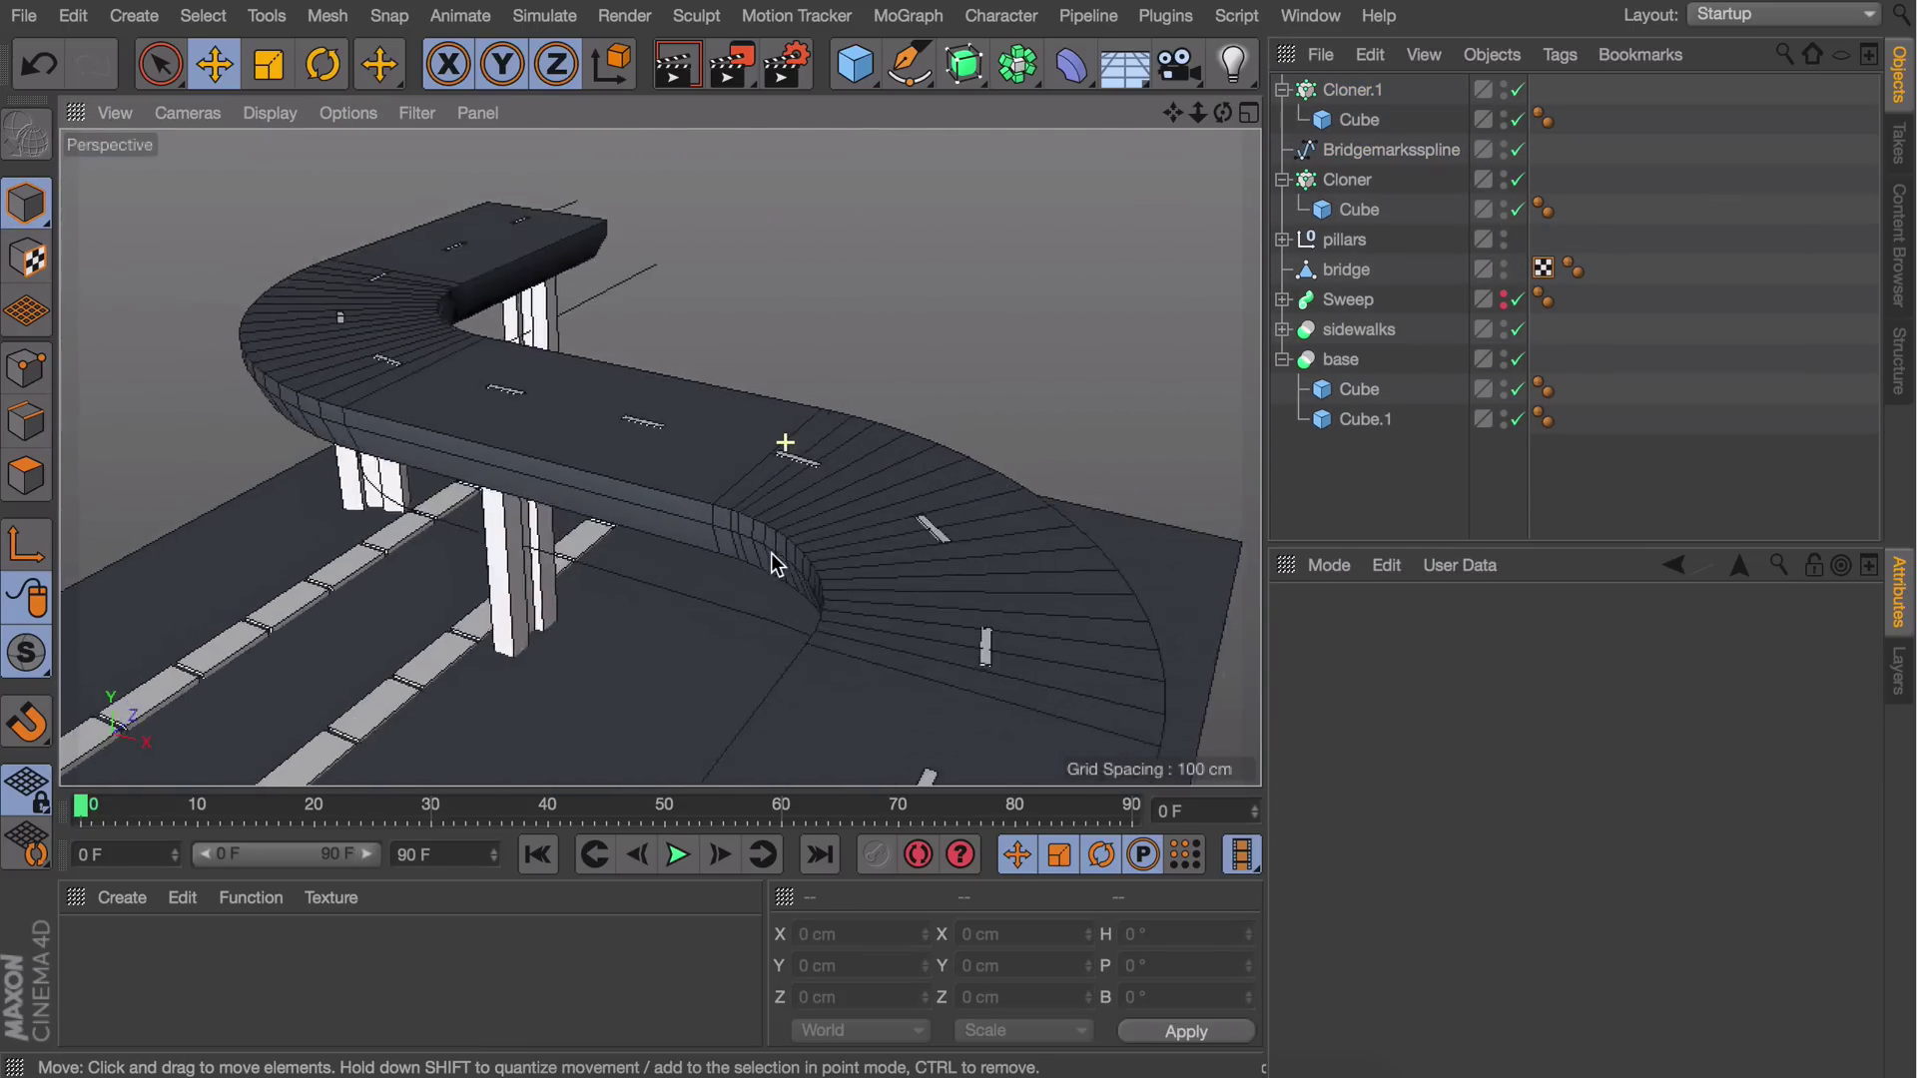
{"action": "right_click_drag", "start_coordinate": [771, 553], "coordinate": [803, 531], "text": "alt"}
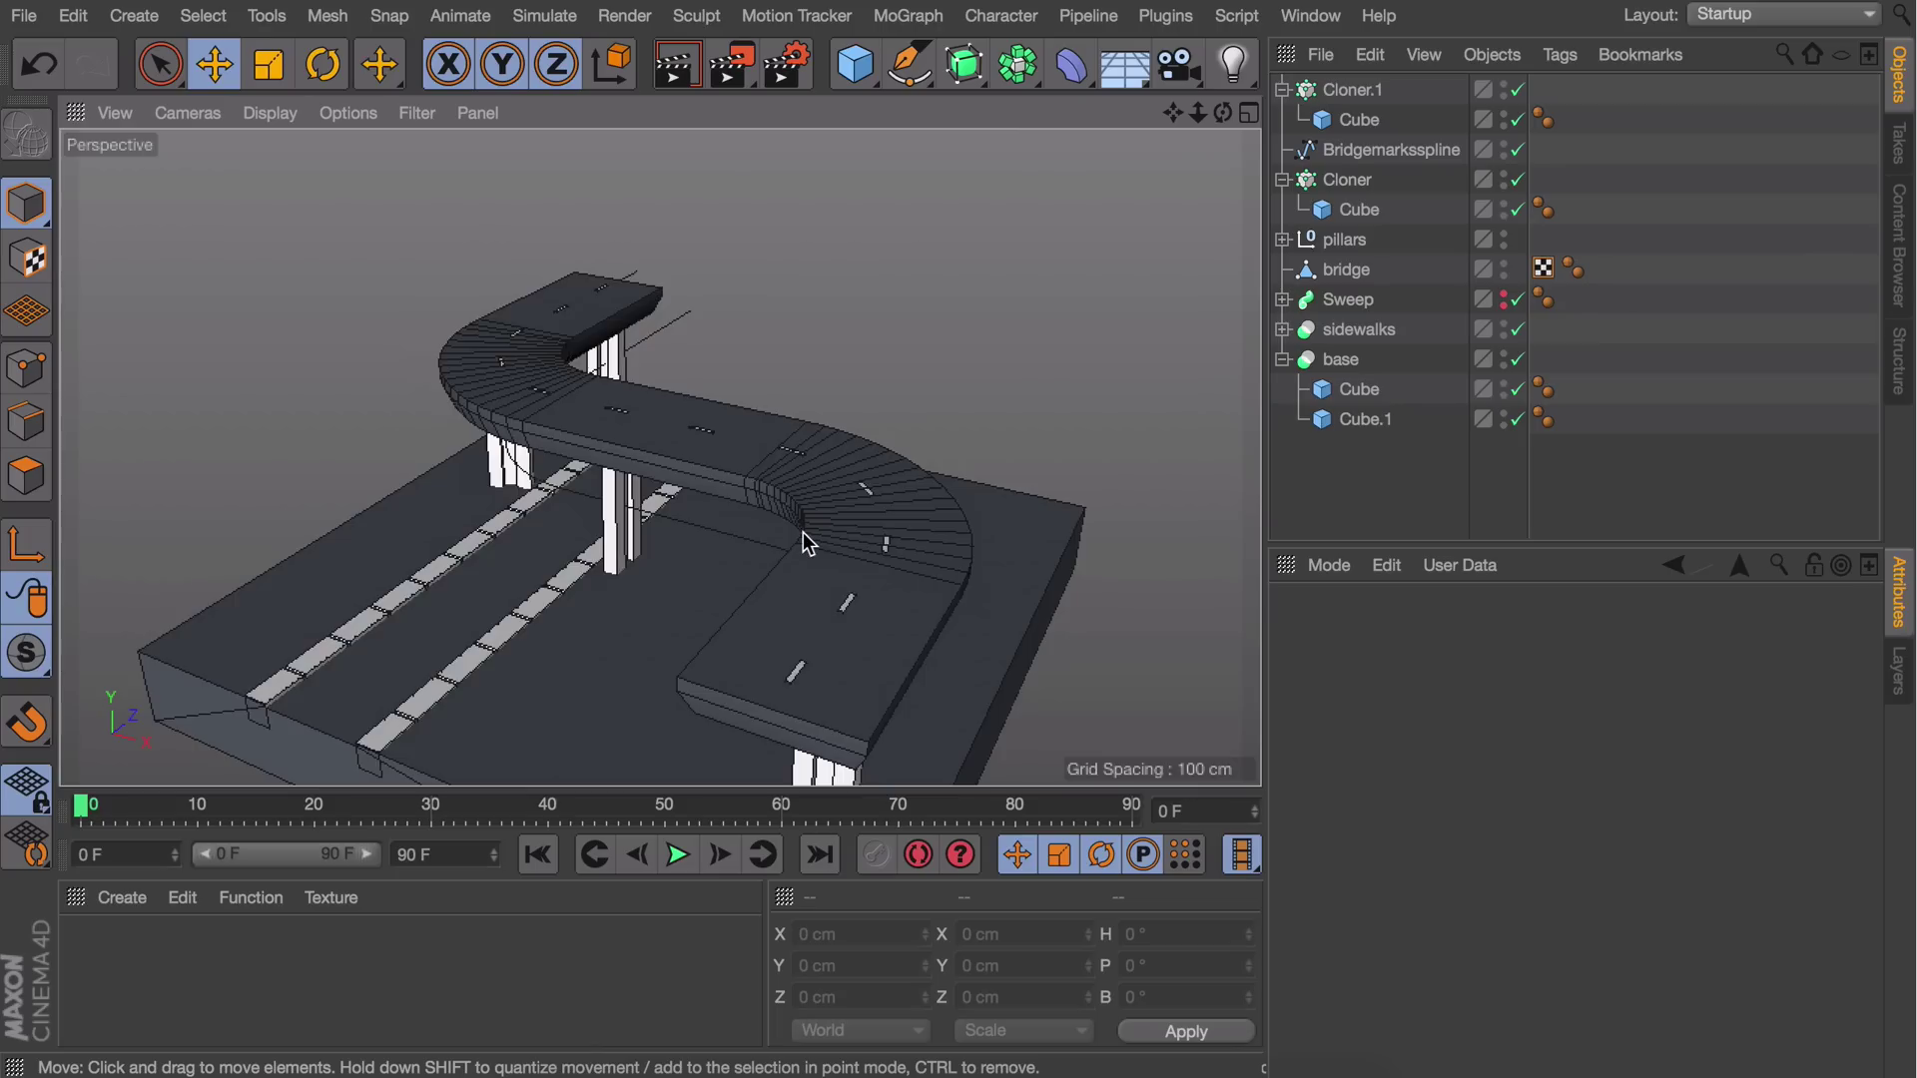
{"action": "left_click_drag", "start_coordinate": [847, 407], "coordinate": [831, 513], "text": "alt"}
{"action": "right_click_drag", "start_coordinate": [830, 512], "coordinate": [812, 495], "text": "alt"}
{"action": "middle_click_drag", "start_coordinate": [812, 496], "coordinate": [794, 539], "text": "alt"}
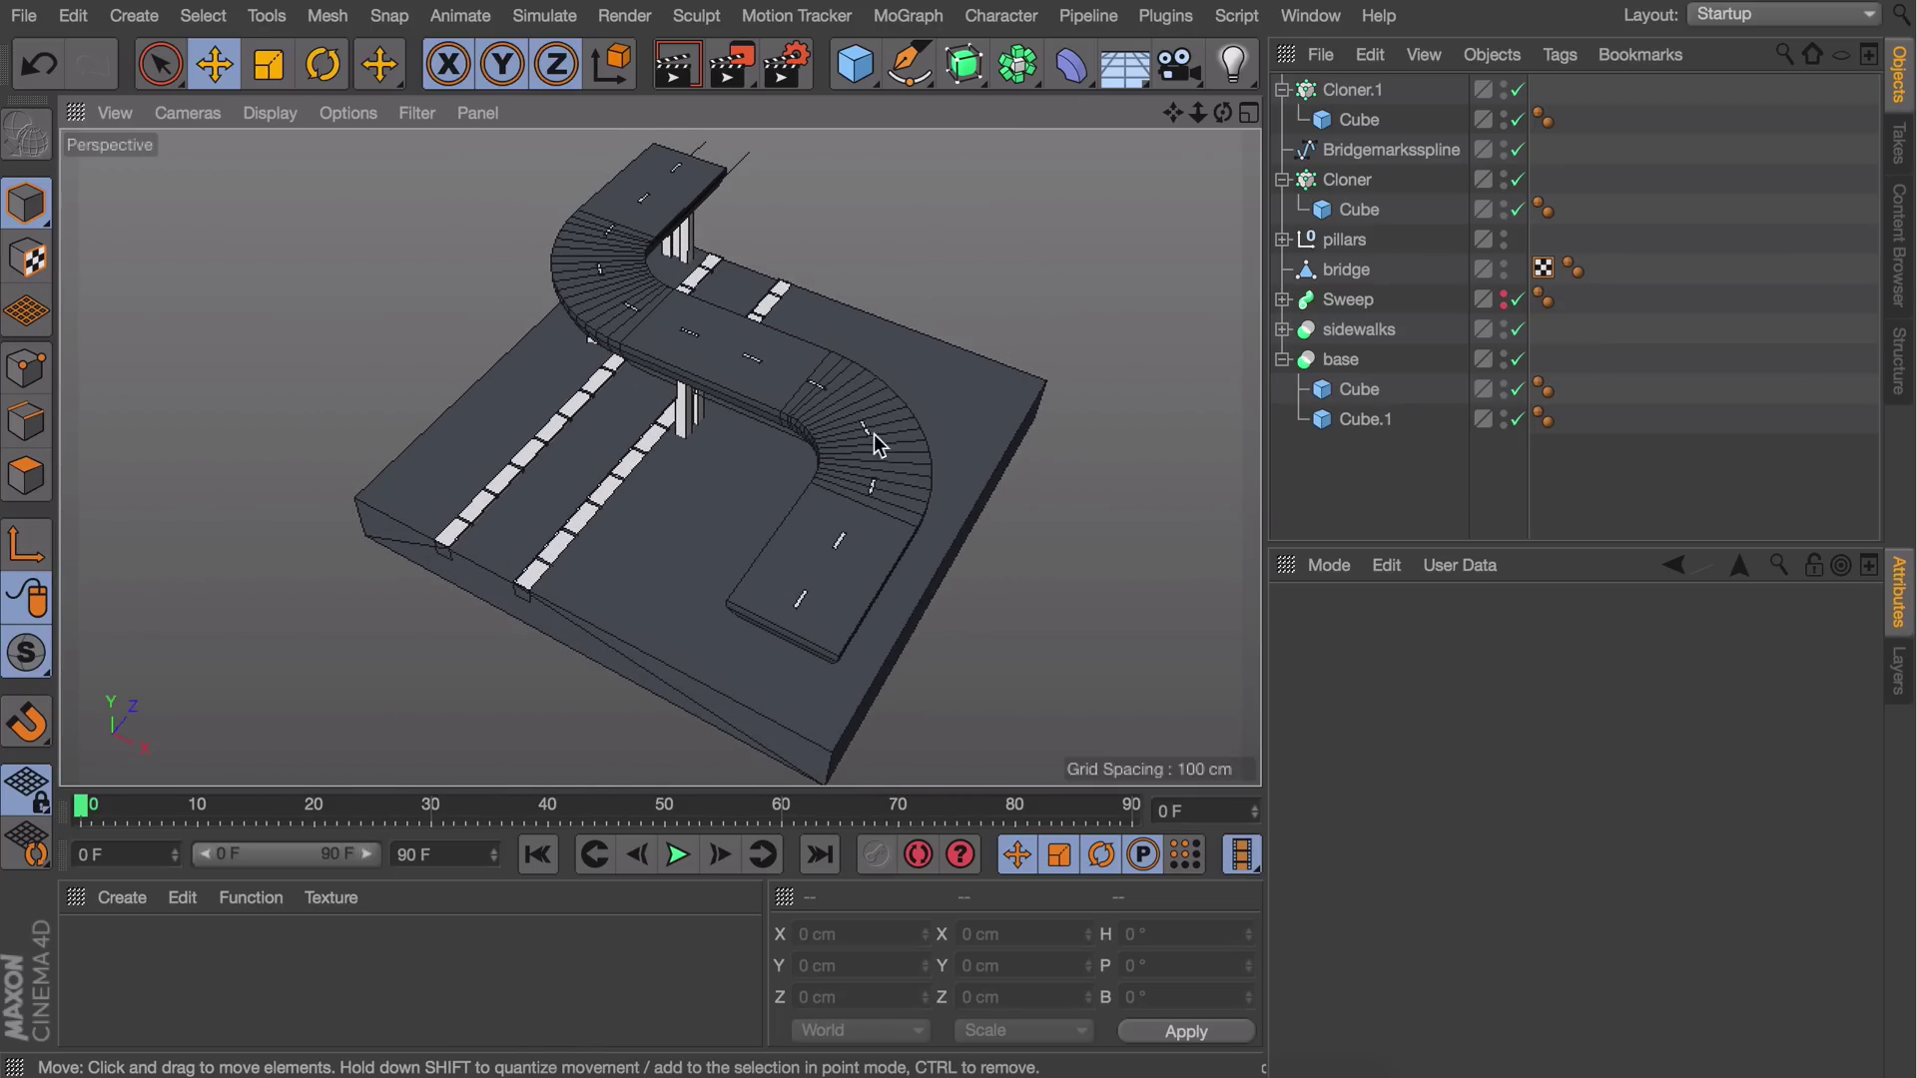
{"action": "left_click", "coordinate": [909, 65]}
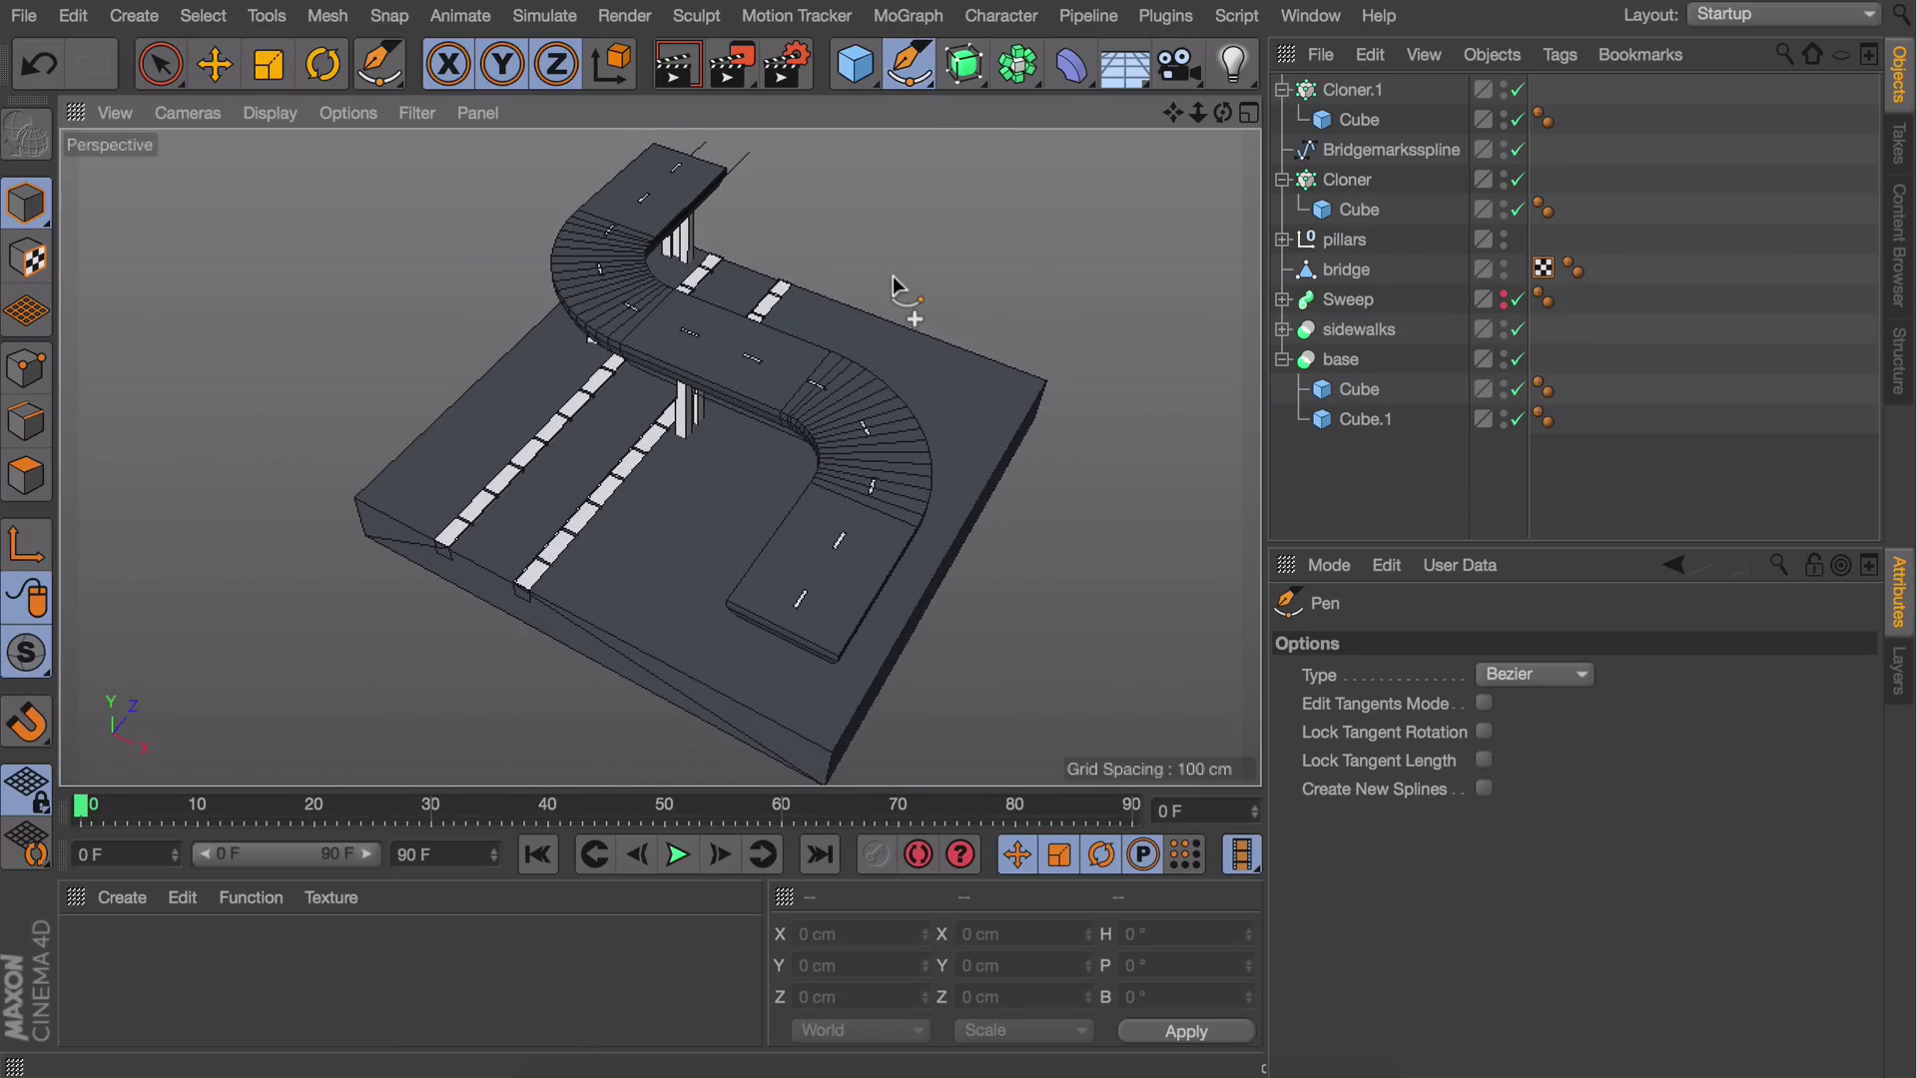
{"action": "middle_click", "coordinate": [760, 276]}
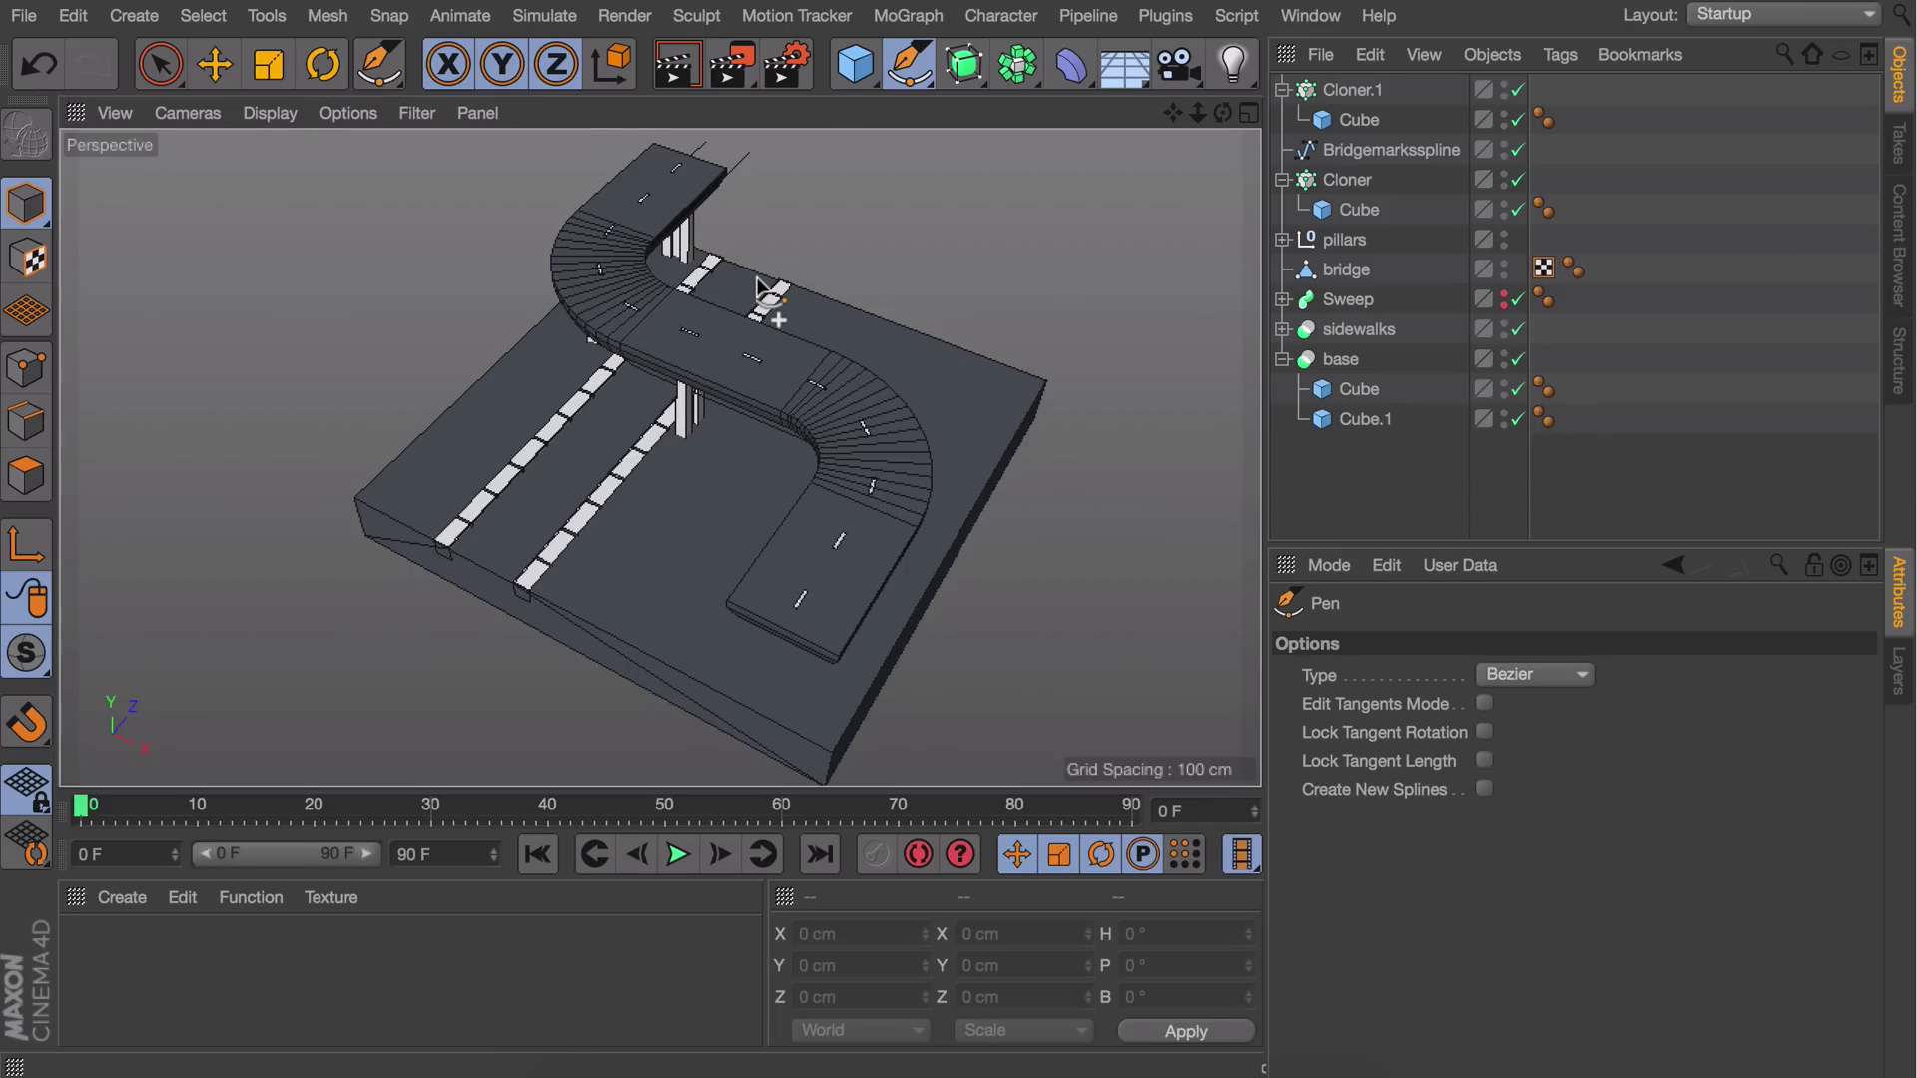
{"action": "middle_click", "coordinate": [905, 254]}
{"action": "left_click", "coordinate": [565, 240]}
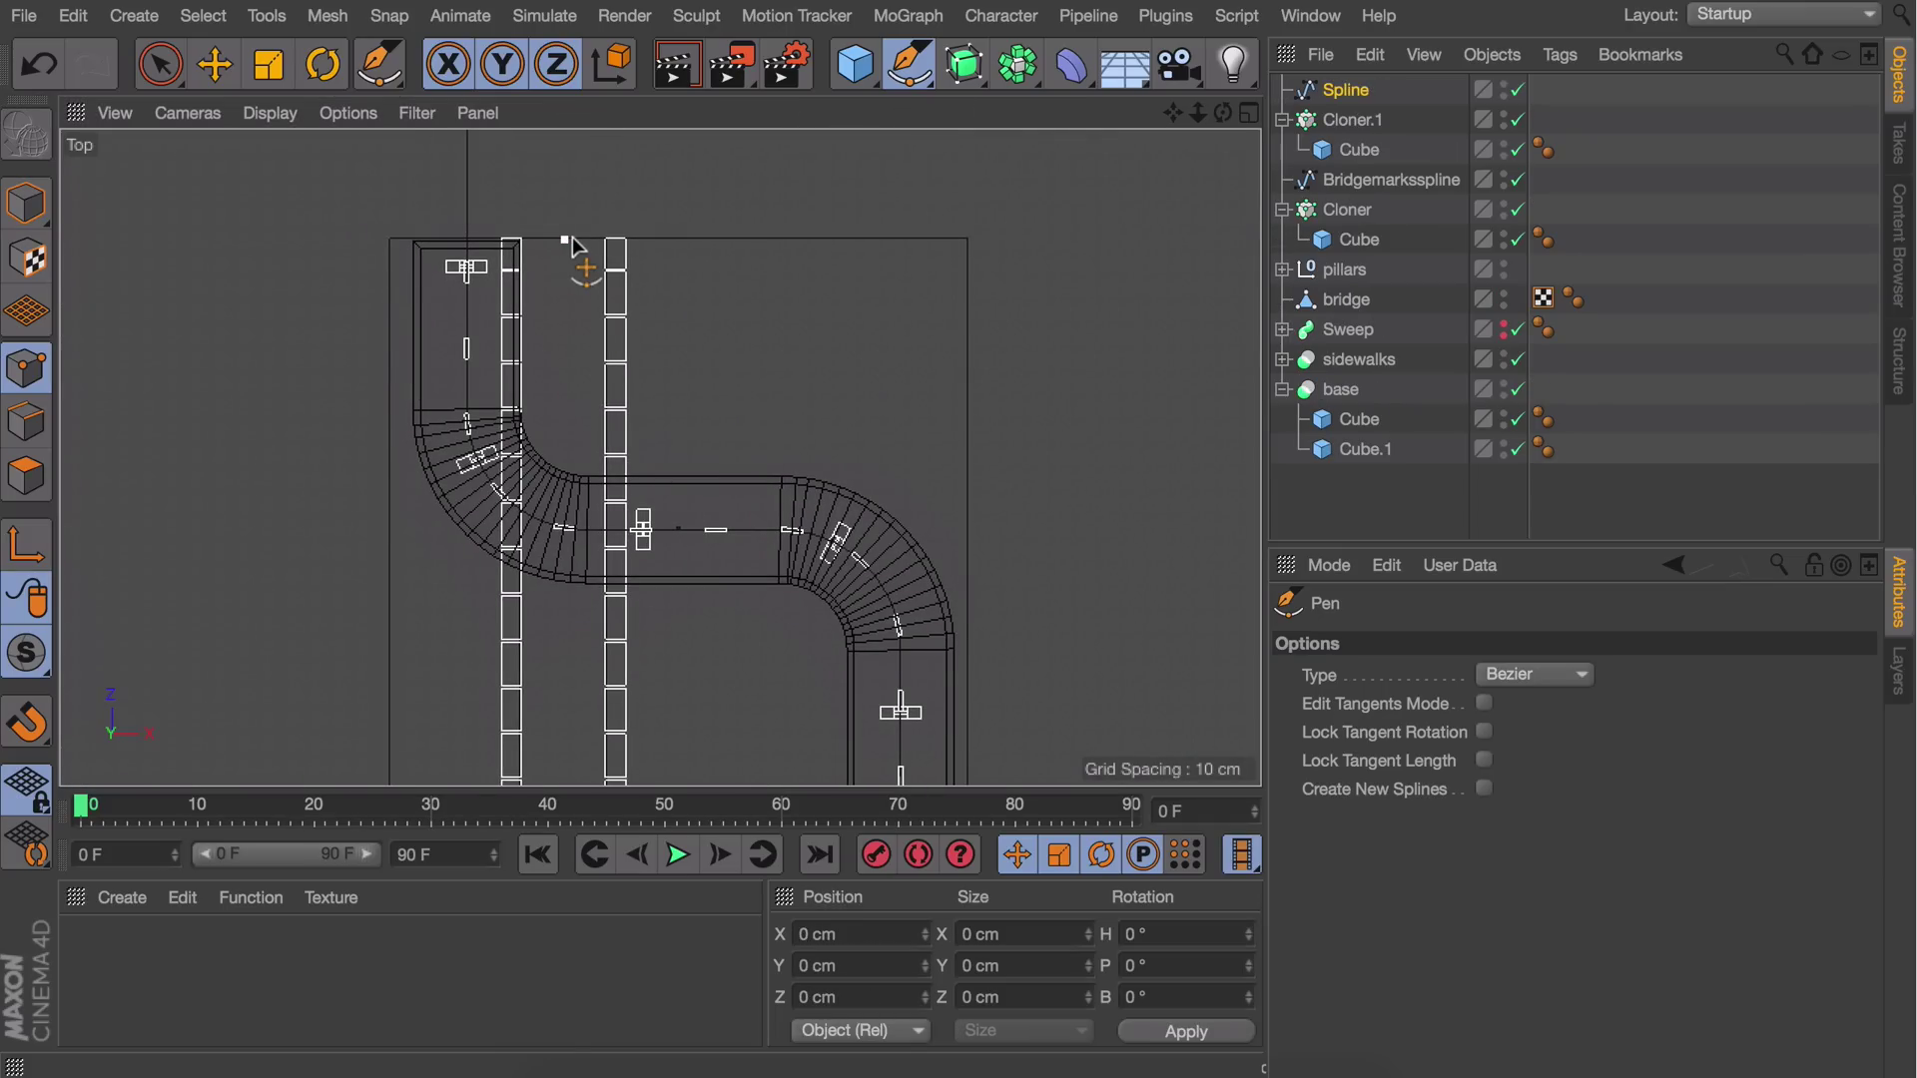
{"action": "key", "text": "e"}
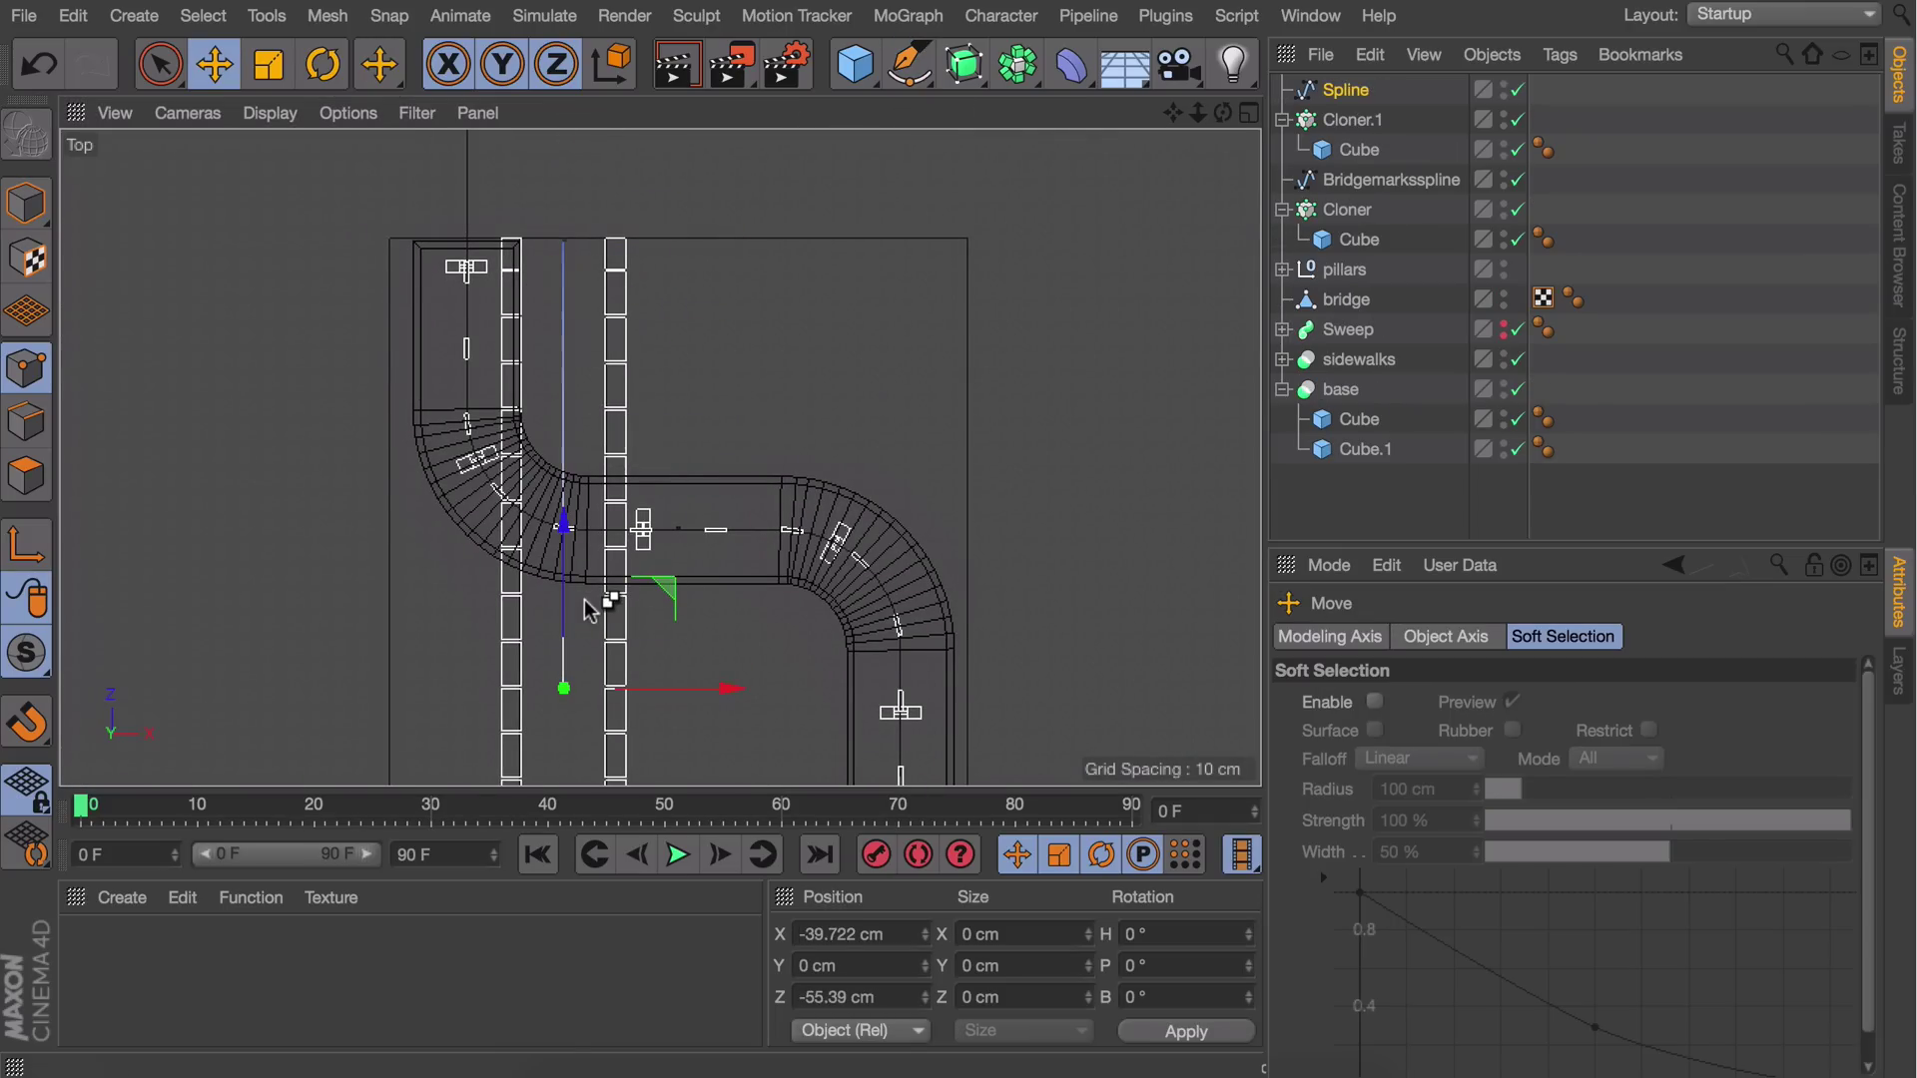
{"action": "middle_click_drag", "start_coordinate": [585, 600], "coordinate": [587, 256], "text": "alt"}
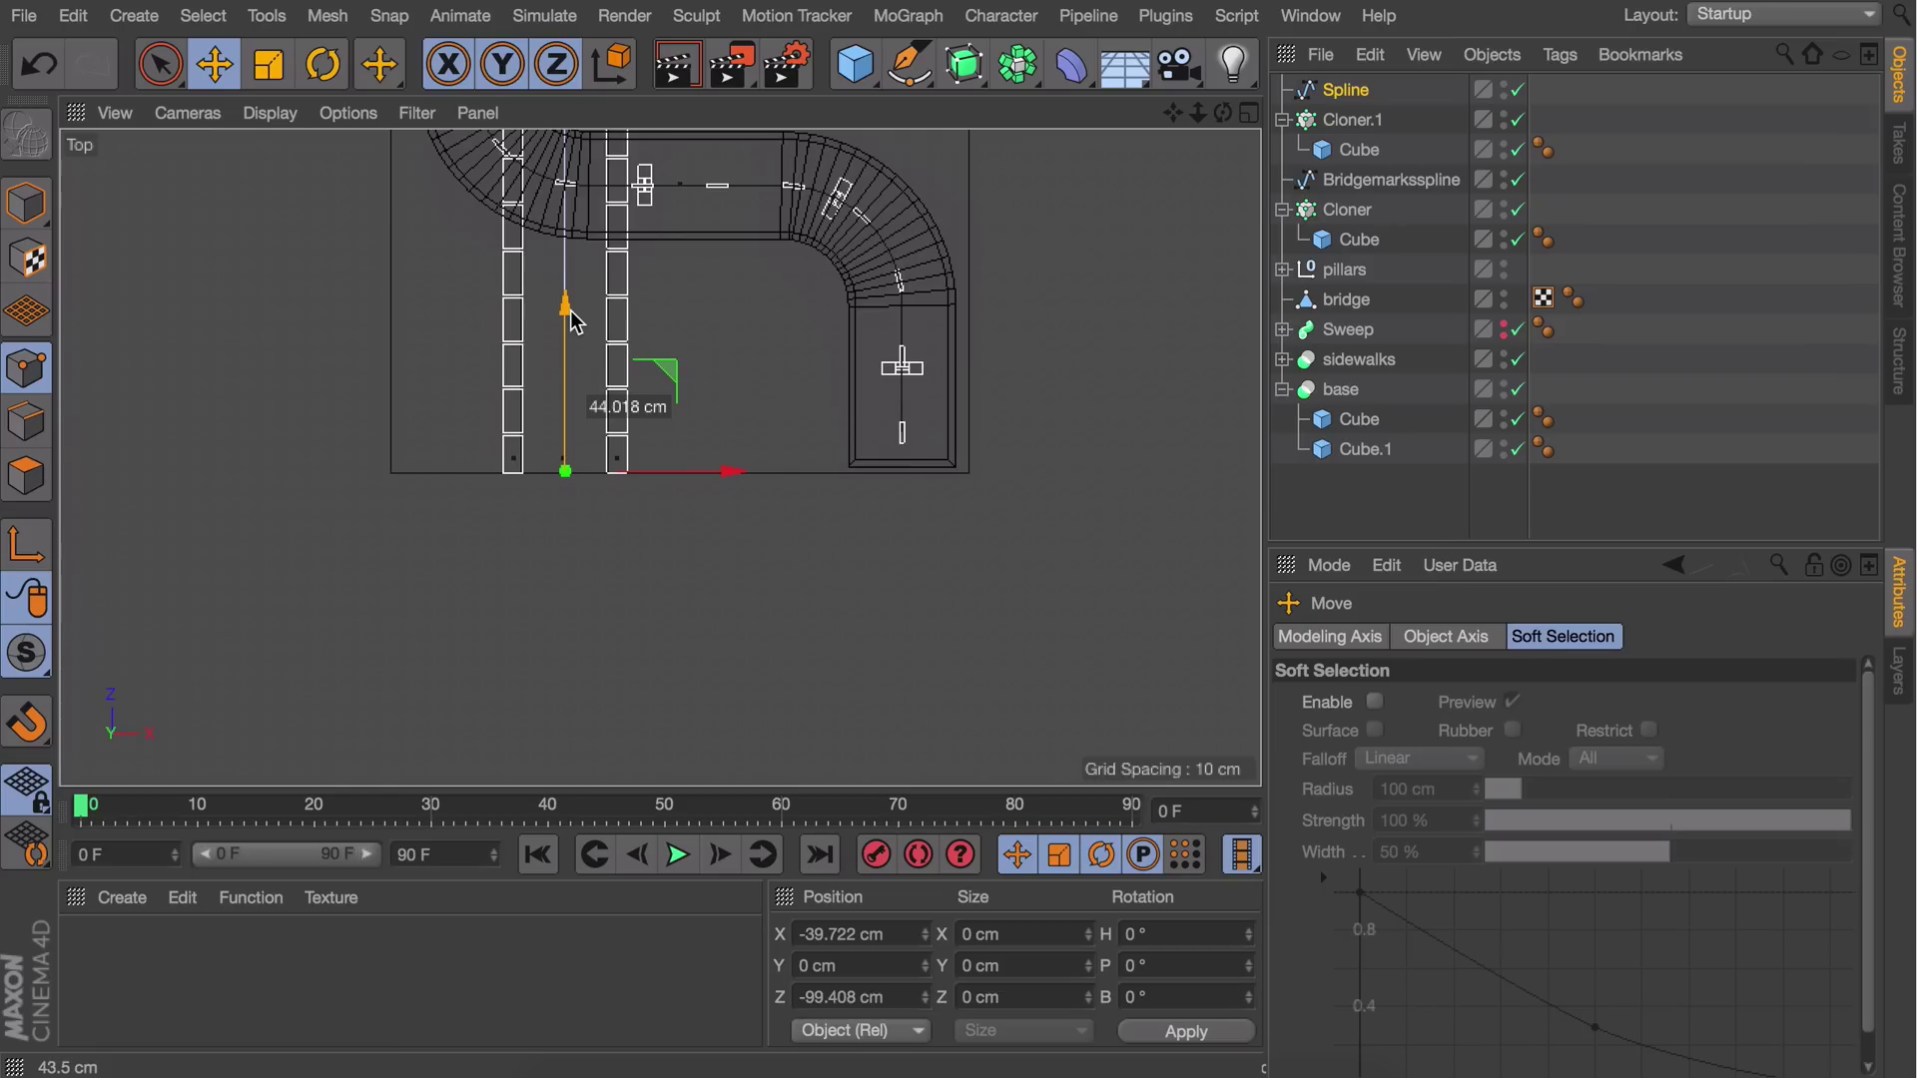
Raise the new spline along Y to the surface of the lower road
{"action": "left_click", "coordinate": [26, 203]}
{"action": "key", "text": "F1"}
{"action": "left_click_drag", "start_coordinate": [727, 349], "coordinate": [730, 328]}
Duplicate Cloner.1 and link the copy to the new lower road spline
{"action": "left_click", "coordinate": [1346, 91]}
{"action": "left_click_drag", "start_coordinate": [1360, 123], "coordinate": [1348, 77], "text": "ctrl"}
{"action": "left_click", "coordinate": [1842, 839]}
{"action": "left_click", "coordinate": [1334, 157]}
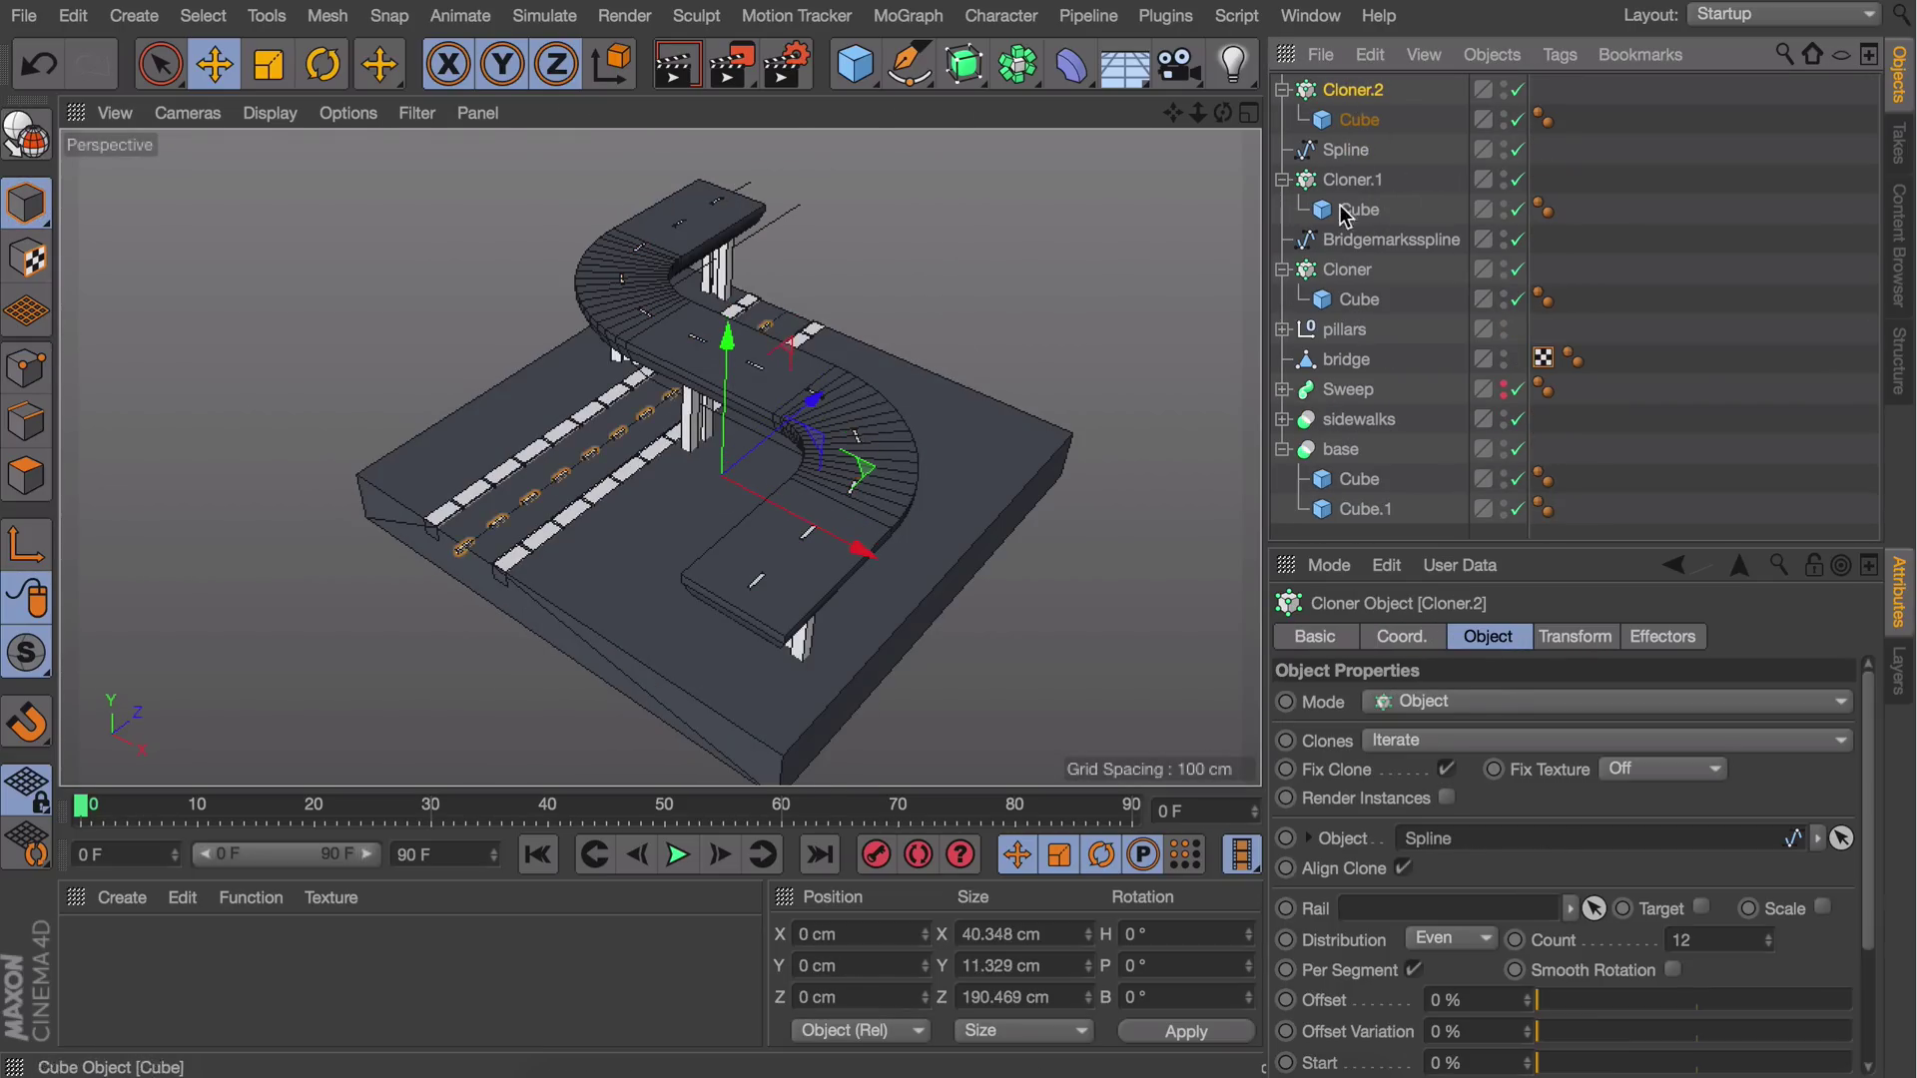
Rename the lower road spline as straightmarks and group it with Cloner.2 in a null named roadmarks lower
{"action": "double_click", "coordinate": [1347, 149]}
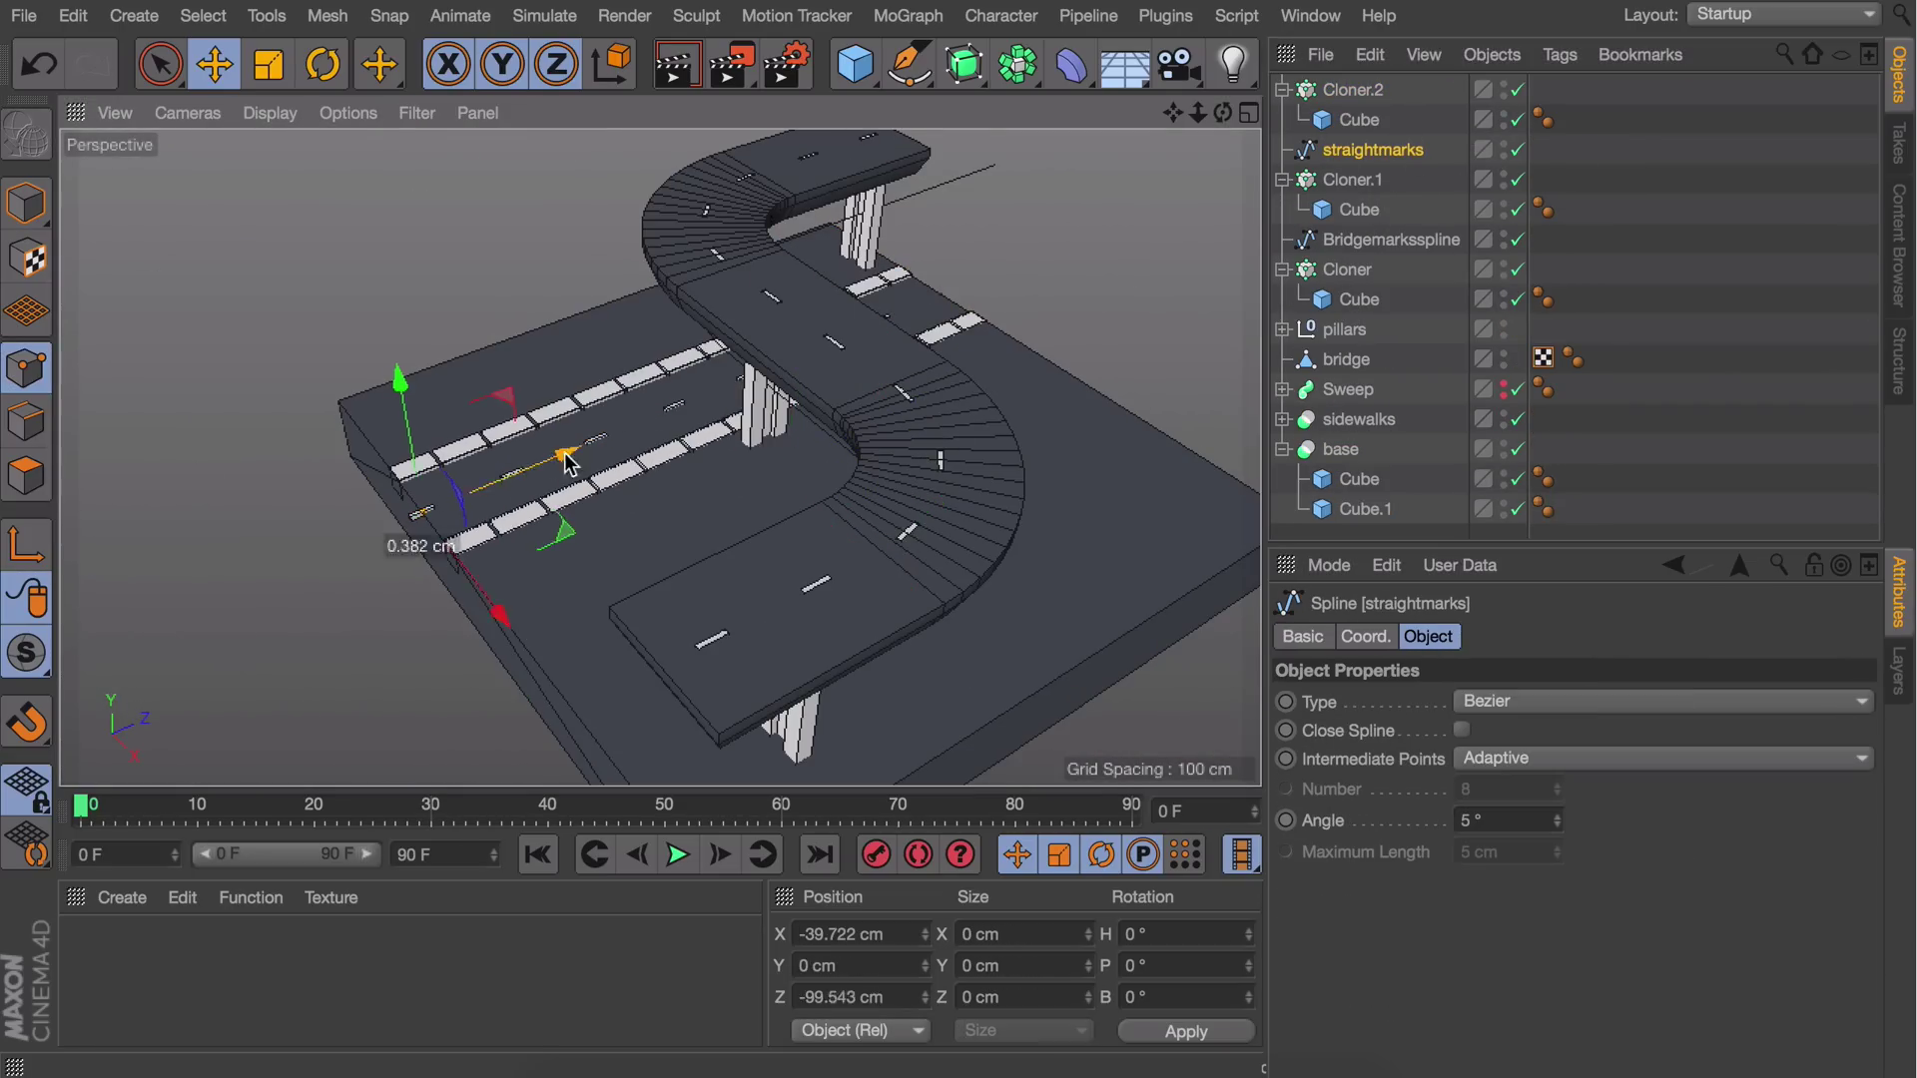
{"action": "left_click_drag", "start_coordinate": [589, 460], "coordinate": [758, 415], "text": "alt"}
{"action": "left_click", "coordinate": [1353, 89]}
{"action": "left_click", "coordinate": [1368, 149], "text": "shift"}
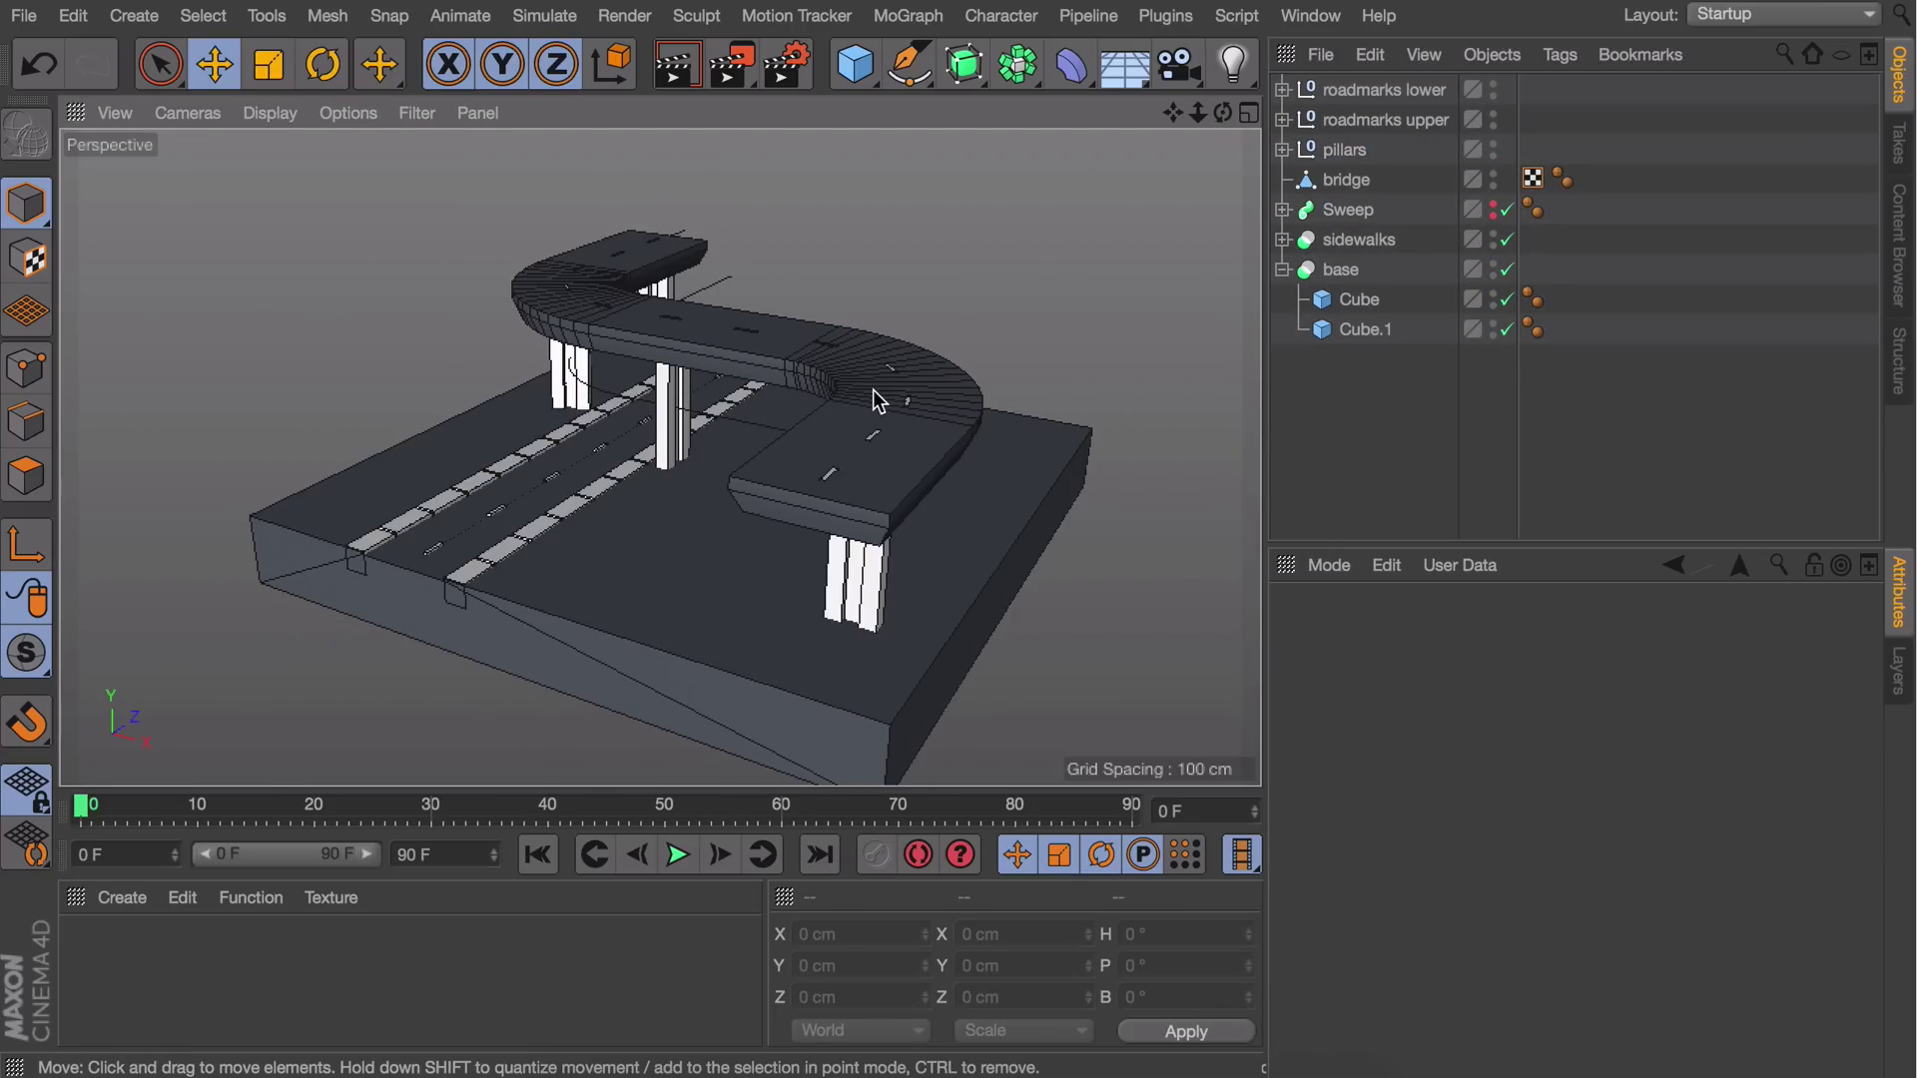
Start a Bezier spline in top view along the outer edge of the bridge's far section and align its points in Z
{"action": "left_click_drag", "start_coordinate": [874, 392], "coordinate": [754, 432], "text": "alt"}
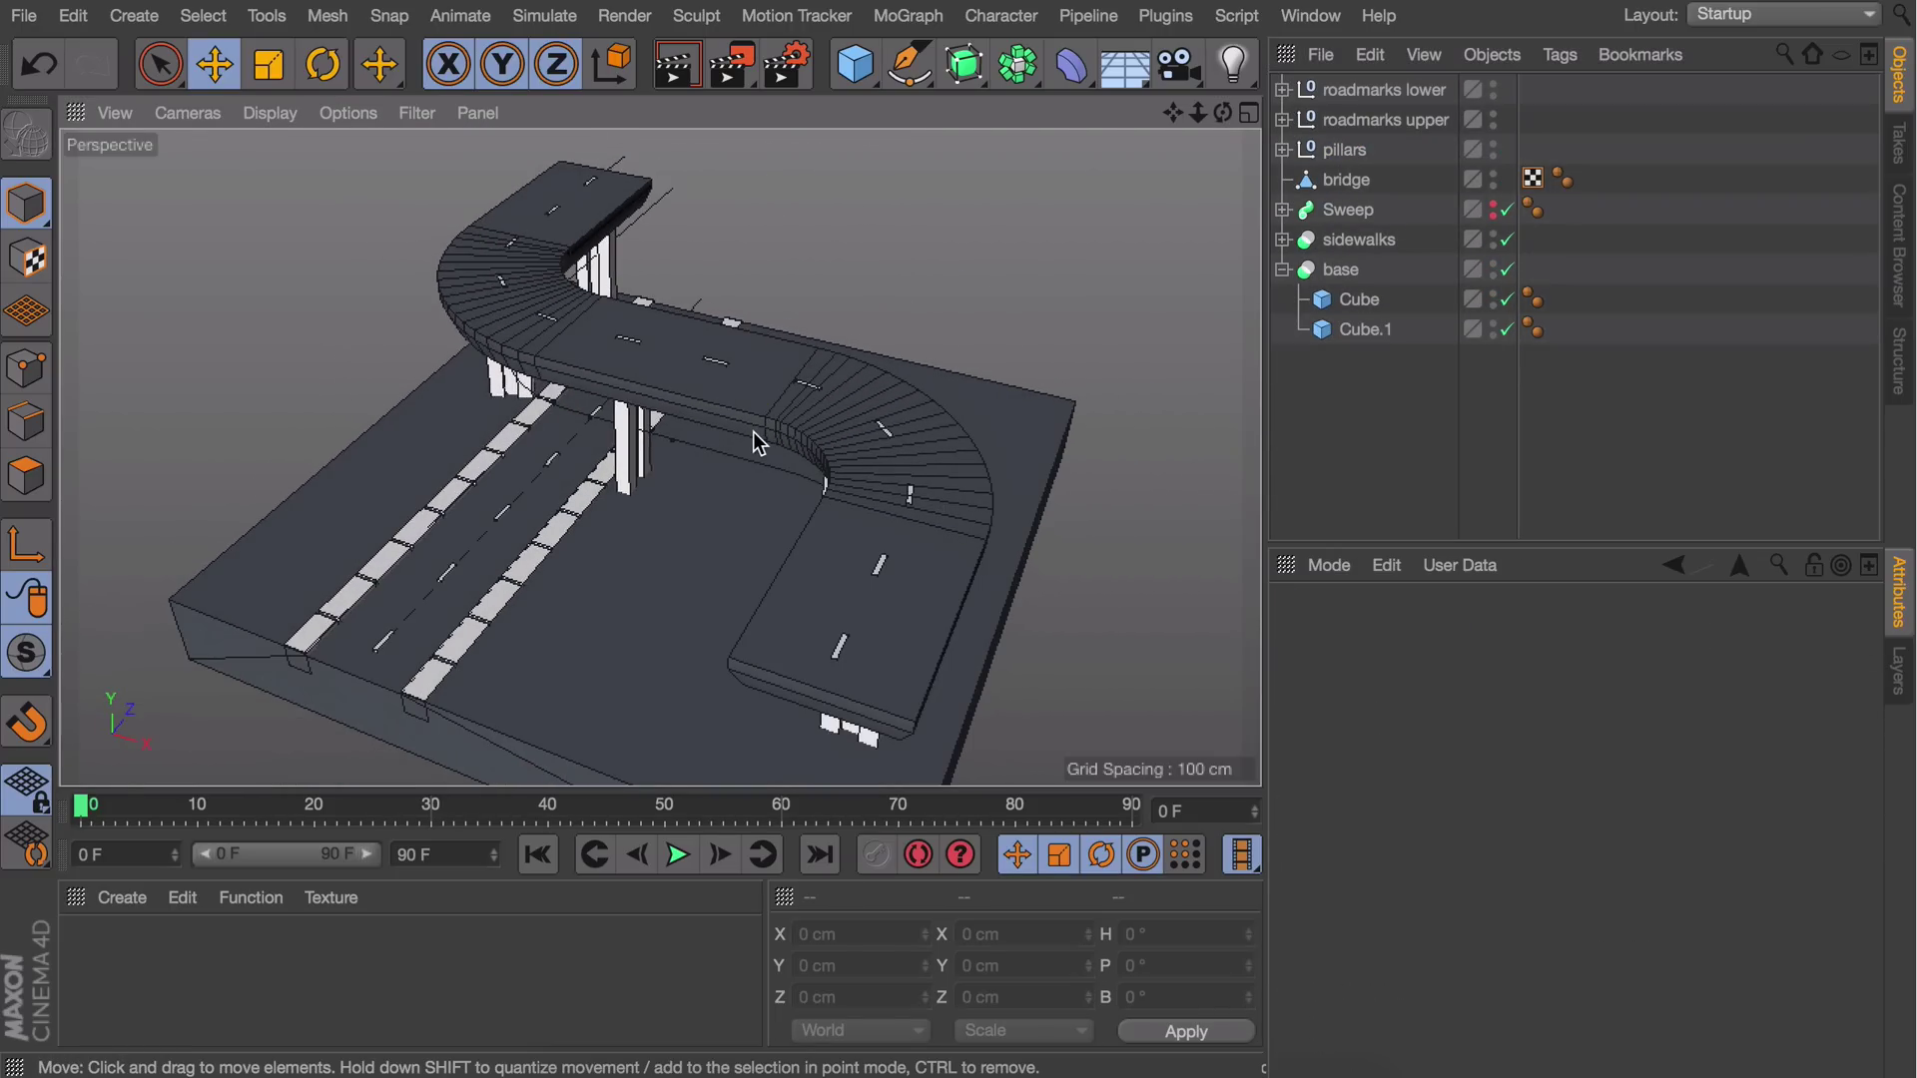
{"action": "middle_click", "coordinate": [747, 254]}
{"action": "middle_click", "coordinate": [792, 248]}
{"action": "left_click", "coordinate": [909, 64]}
{"action": "scroll", "coordinate": [465, 291], "scroll_direction": "up", "scroll_amount": 6}
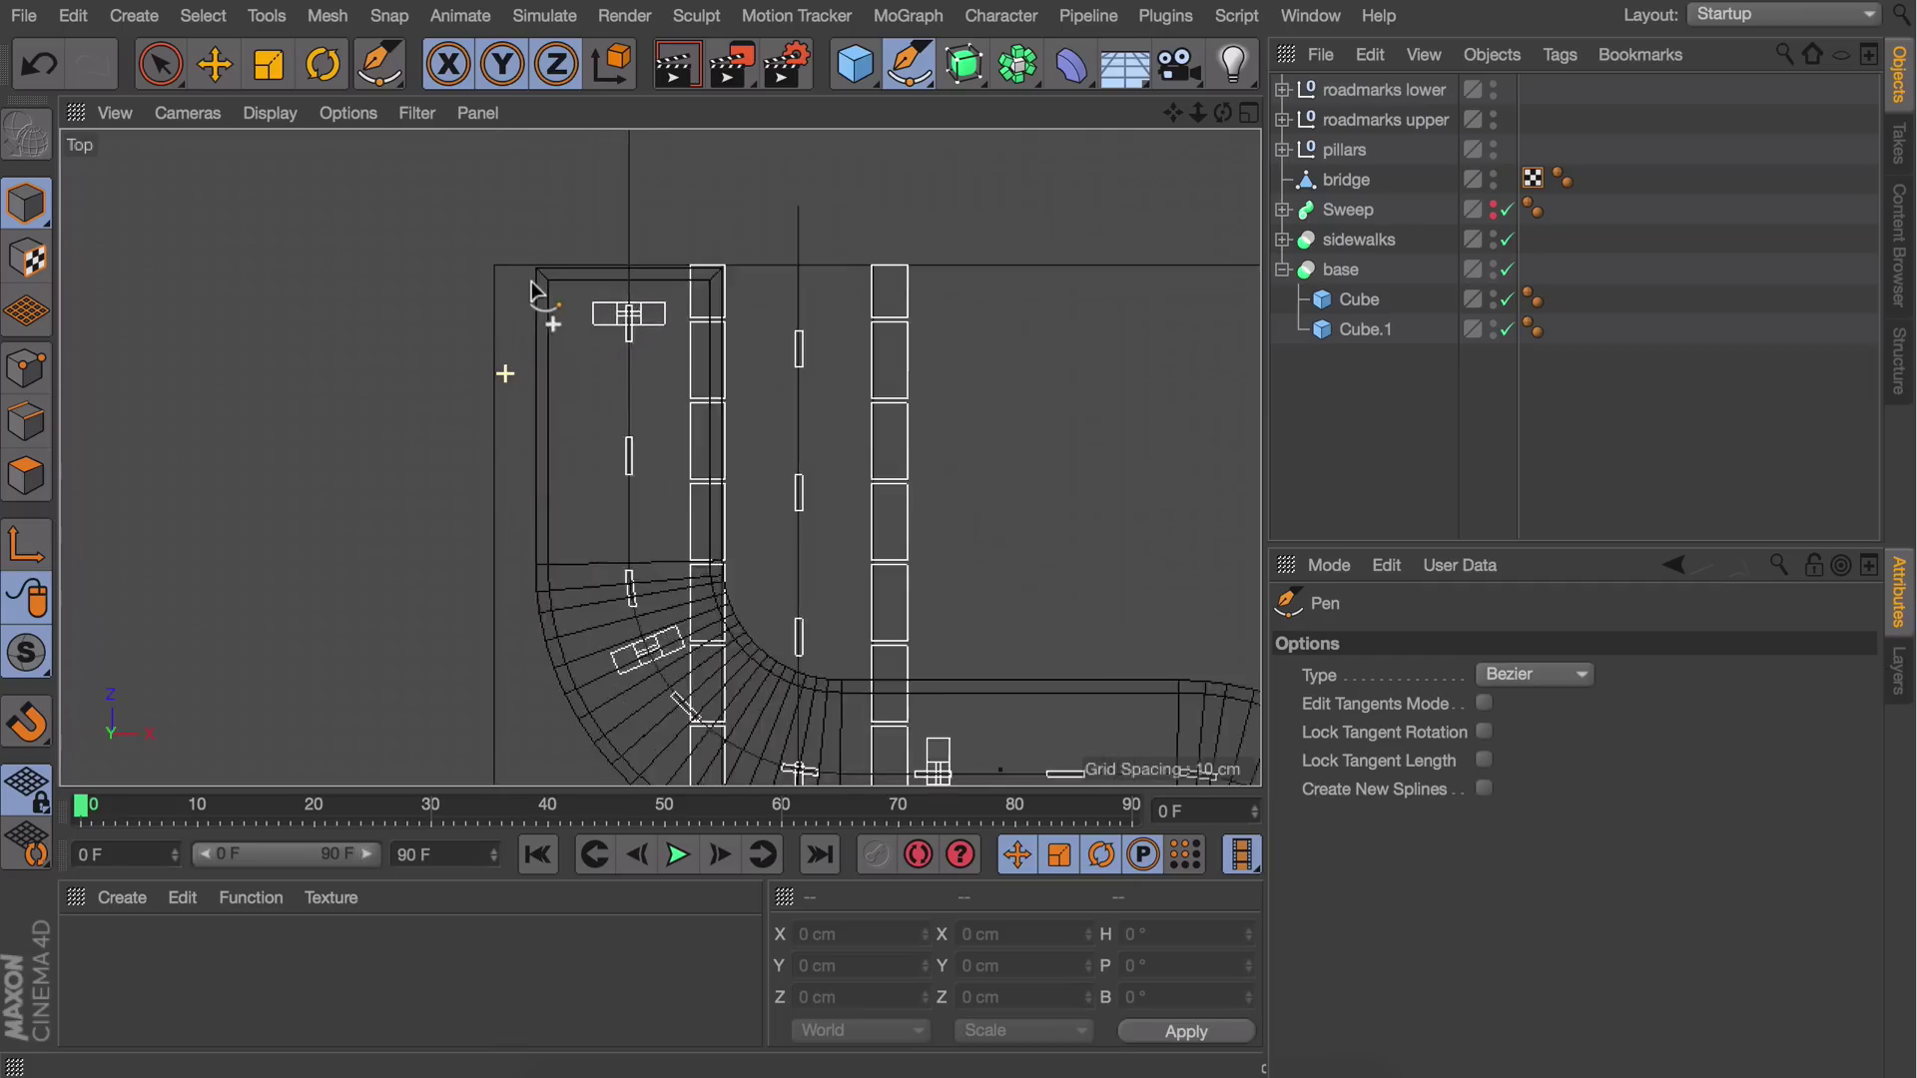
{"action": "left_click", "coordinate": [573, 198]}
{"action": "key", "text": "e"}
{"action": "left_click_drag", "start_coordinate": [576, 160], "coordinate": [554, 318]}
{"action": "middle_click_drag", "start_coordinate": [547, 456], "coordinate": [329, 324], "text": "alt"}
{"action": "left_click_drag", "start_coordinate": [328, 287], "coordinate": [328, 337]}
Extend the spline along X with a new point following the lower edge of the bridge's middle section to the second bend
{"action": "left_click_drag", "start_coordinate": [429, 483], "coordinate": [1254, 483], "text": "ctrl"}
{"action": "left_click", "coordinate": [325, 483], "text": "shift"}
{"action": "middle_click_drag", "start_coordinate": [1163, 493], "coordinate": [407, 456], "text": "alt"}
{"action": "left_click", "coordinate": [398, 455]}
{"action": "left_click_drag", "start_coordinate": [563, 456], "coordinate": [1090, 436]}
Extend the spline to the bridge's near end along its inner edge, aligned at about X 59.8 cm
{"action": "left_click_drag", "start_coordinate": [935, 375], "coordinate": [1007, 765], "text": "ctrl"}
{"action": "middle_click_drag", "start_coordinate": [1006, 765], "coordinate": [1007, 684], "text": "alt"}
{"action": "middle_click_drag", "start_coordinate": [1017, 605], "coordinate": [942, 486], "text": "alt"}
{"action": "left_click_drag", "start_coordinate": [984, 450], "coordinate": [1002, 451]}
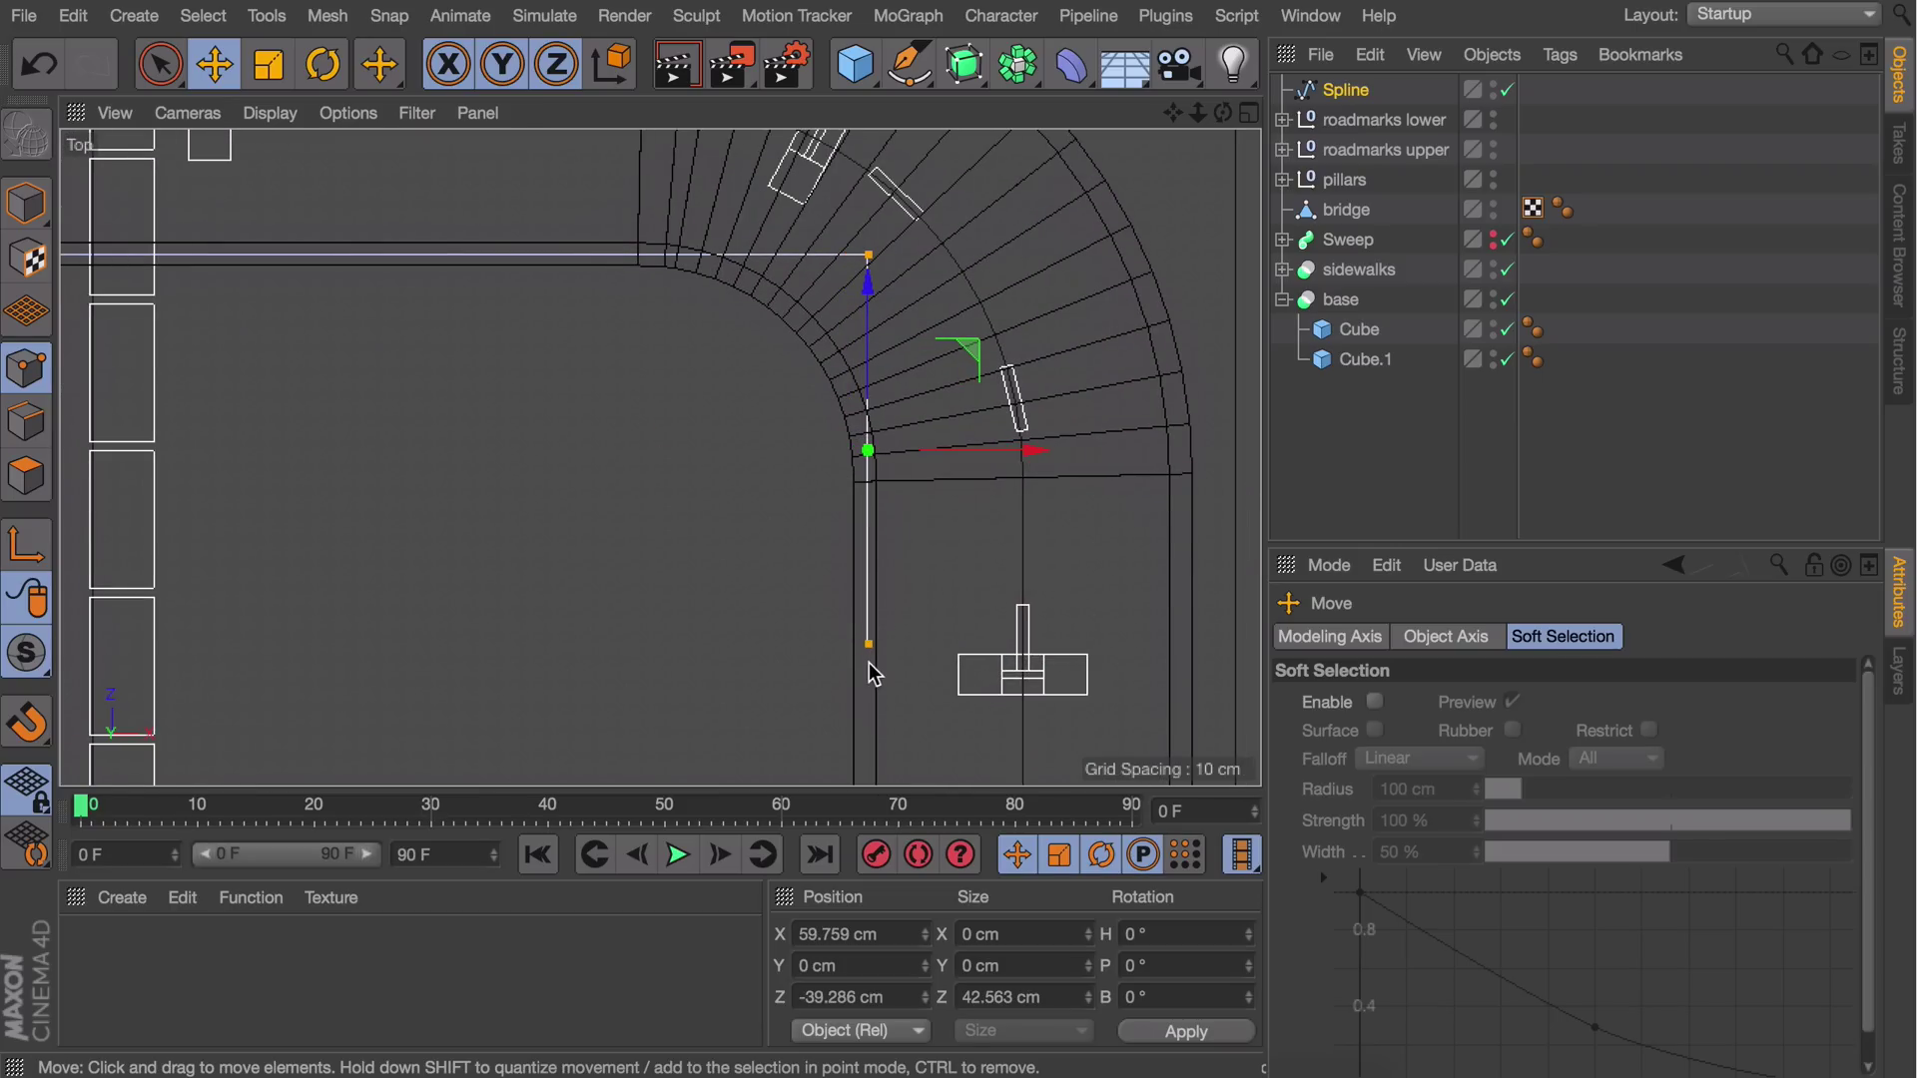
{"action": "middle_click_drag", "start_coordinate": [900, 659], "coordinate": [887, 297], "text": "alt"}
{"action": "left_click_drag", "start_coordinate": [854, 394], "coordinate": [851, 467]}
{"action": "scroll", "coordinate": [729, 548], "scroll_direction": "down", "scroll_amount": 10}
{"action": "middle_click_drag", "start_coordinate": [715, 536], "coordinate": [715, 655], "text": "alt"}
Try to chamfer both corners of the rail spline together with a radius of about 25 cm
{"action": "left_click", "coordinate": [291, 451]}
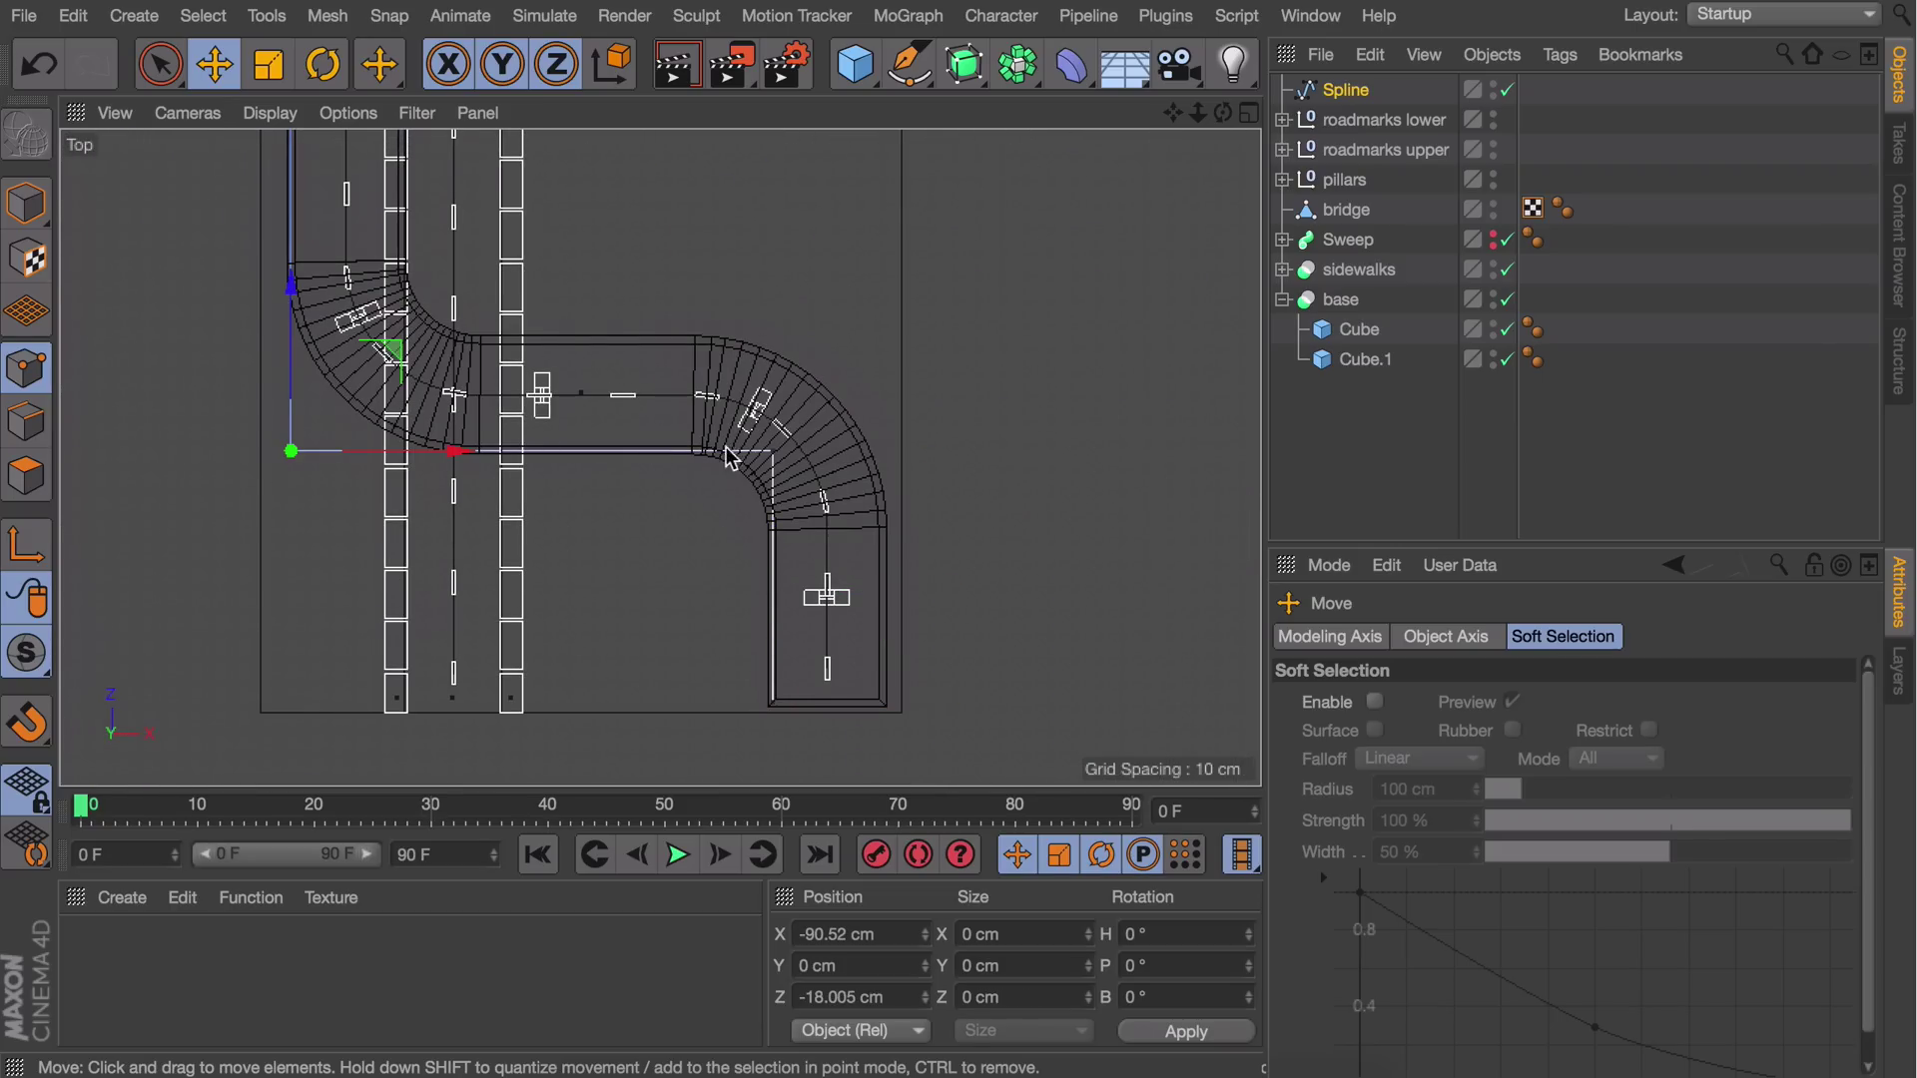
{"action": "left_click", "coordinate": [771, 452], "text": "shift"}
{"action": "right_click", "coordinate": [720, 667]}
{"action": "left_click", "coordinate": [789, 717]}
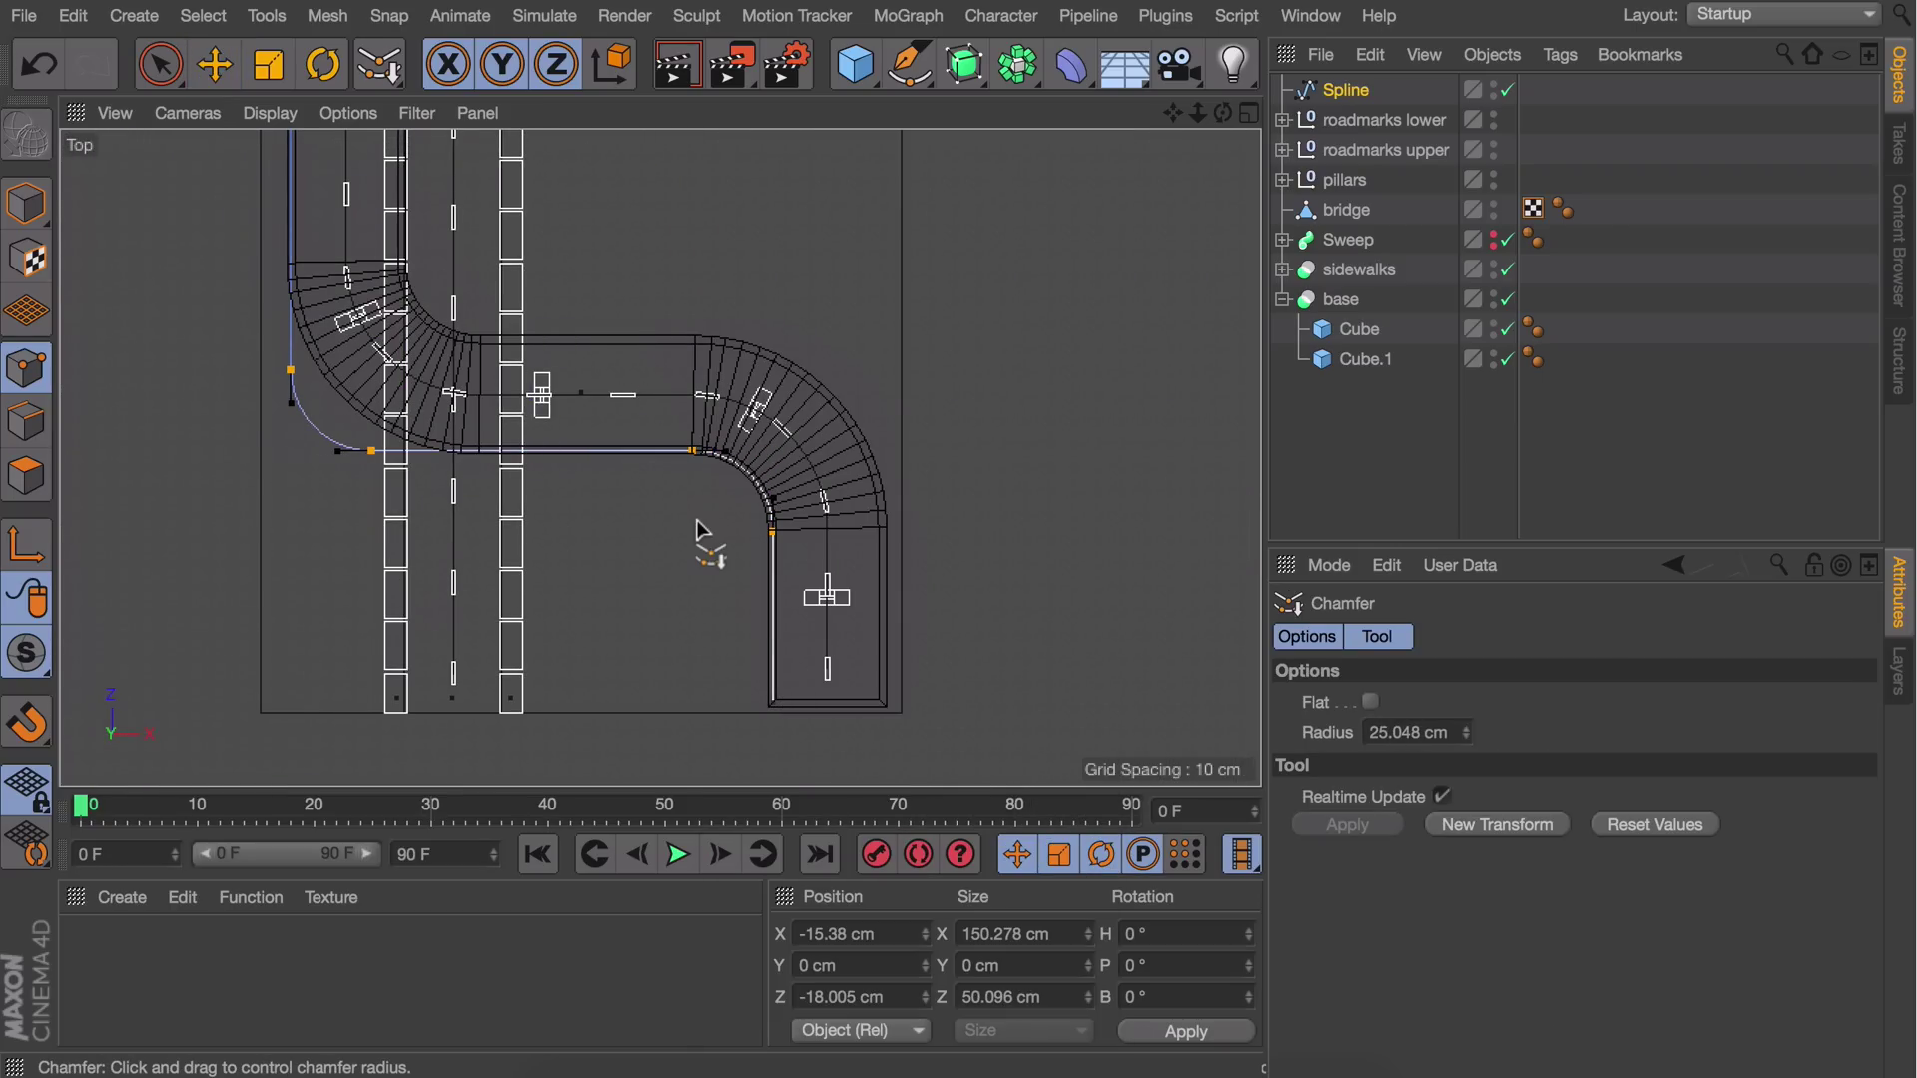
{"action": "key", "text": "ctrl+z"}
Chamfer the rail spline's corner at the near bend so it follows the bridge's inner curve
{"action": "key", "text": "e"}
{"action": "left_click", "coordinate": [772, 452]}
{"action": "right_click", "coordinate": [737, 473]}
{"action": "left_click", "coordinate": [839, 715]}
{"action": "scroll", "coordinate": [727, 497], "scroll_direction": "up", "scroll_amount": 6}
{"action": "left_click_drag", "start_coordinate": [727, 497], "coordinate": [758, 497]}
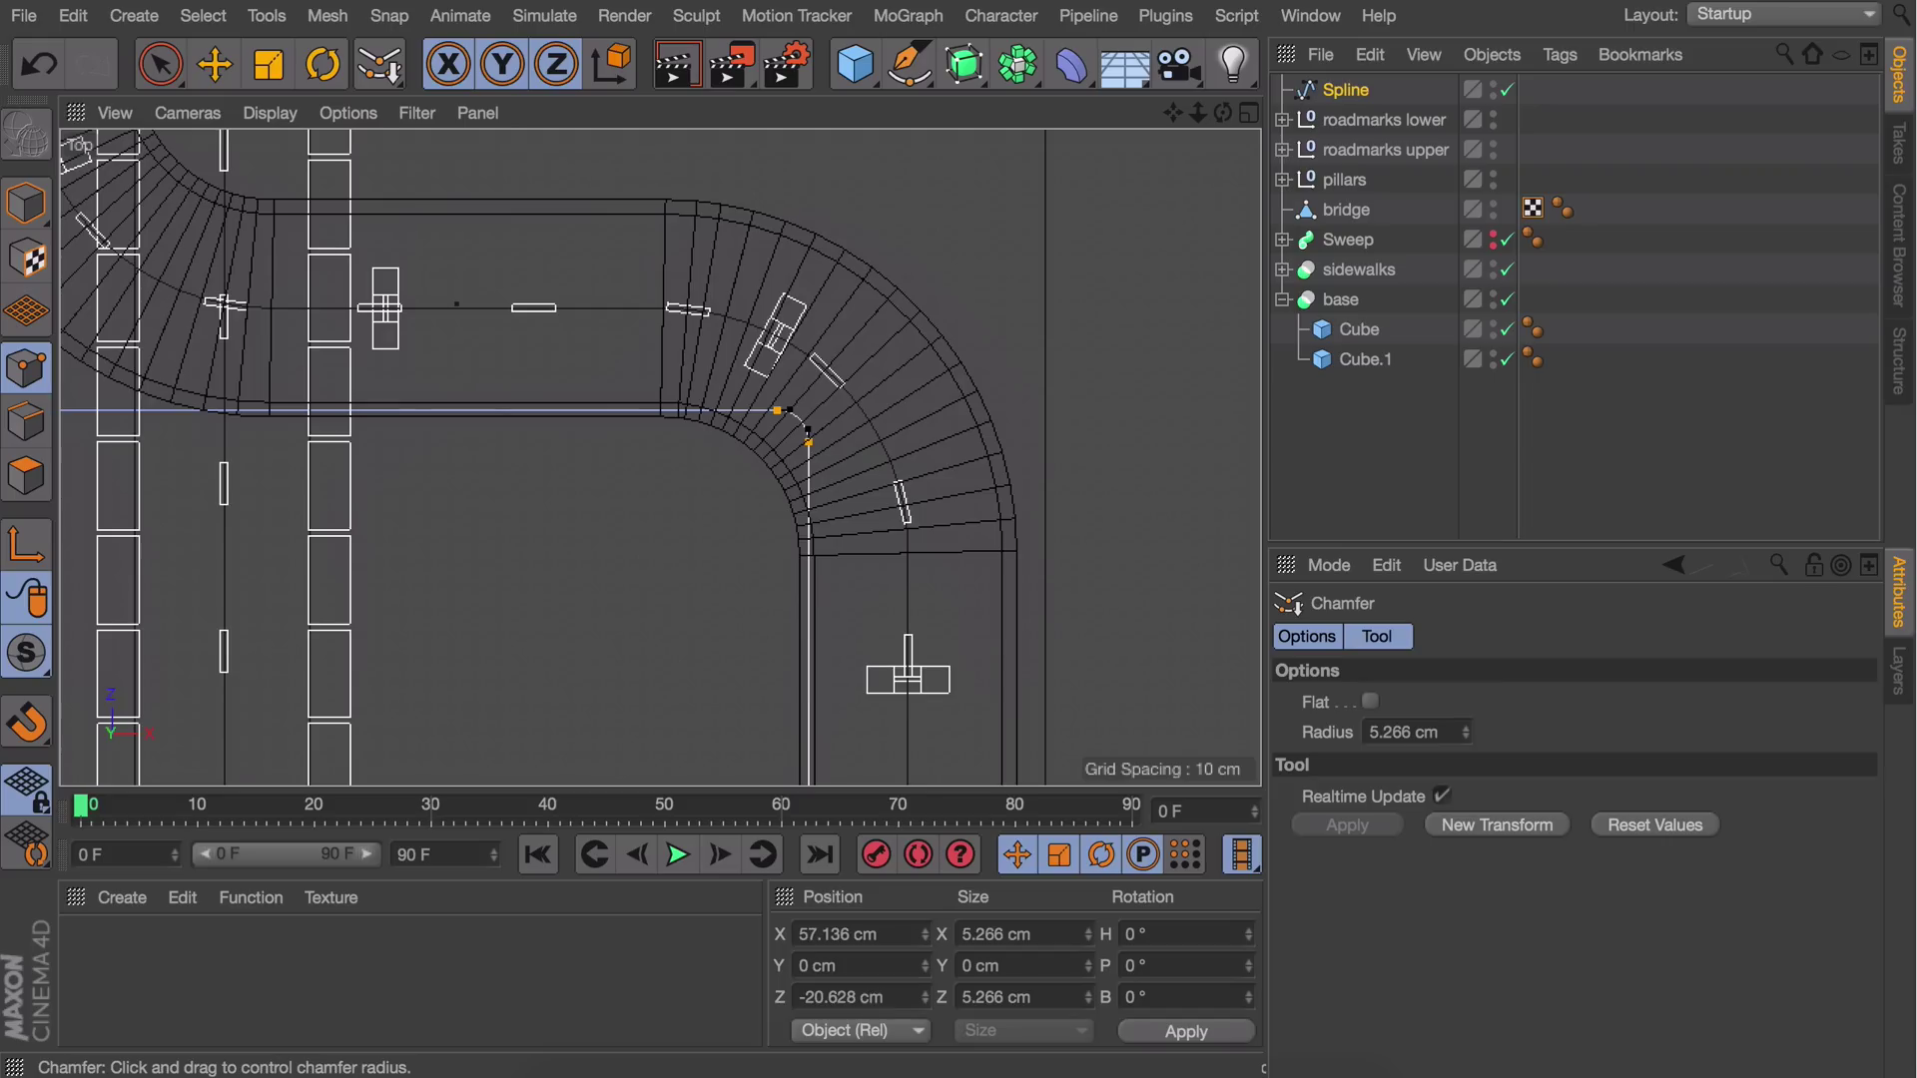
Try to align and chamfer the rail spline's corner at the far bend
{"action": "middle_click_drag", "start_coordinate": [549, 456], "coordinate": [1178, 597], "text": "alt"}
{"action": "key", "text": "e"}
{"action": "left_click", "coordinate": [555, 551]}
{"action": "left_click_drag", "start_coordinate": [730, 552], "coordinate": [734, 554]}
{"action": "right_click", "coordinate": [732, 556]}
{"action": "left_click", "coordinate": [799, 716]}
{"action": "key", "text": "e"}
{"action": "scroll", "coordinate": [625, 566], "scroll_direction": "down", "scroll_amount": 6}
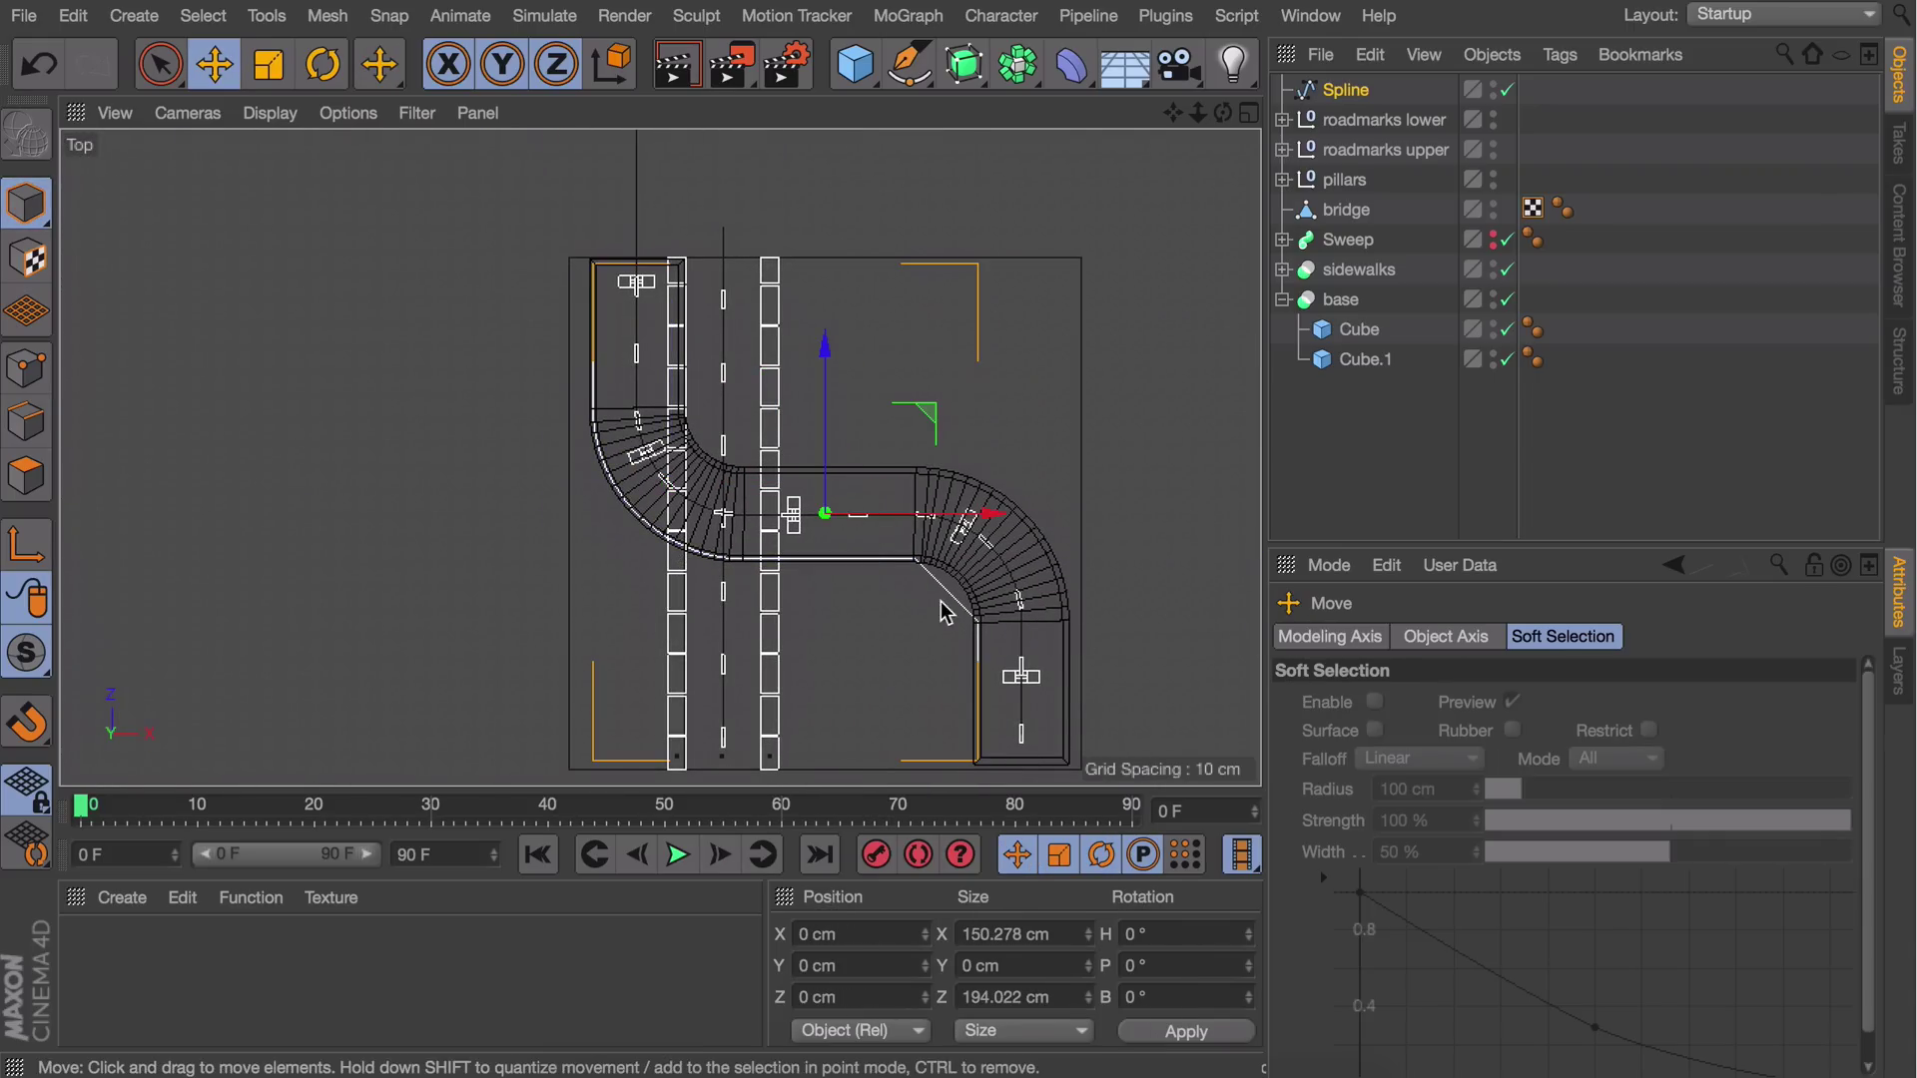
Chamfer the rail spline's far corner so it follows the bridge's outer curve
{"action": "scroll", "coordinate": [947, 611], "scroll_direction": "up", "scroll_amount": 3}
{"action": "left_click", "coordinate": [27, 370]}
{"action": "left_click", "coordinate": [176, 508]}
{"action": "right_click", "coordinate": [190, 521]}
{"action": "left_click", "coordinate": [262, 600]}
{"action": "left_click_drag", "start_coordinate": [261, 599], "coordinate": [349, 599]}
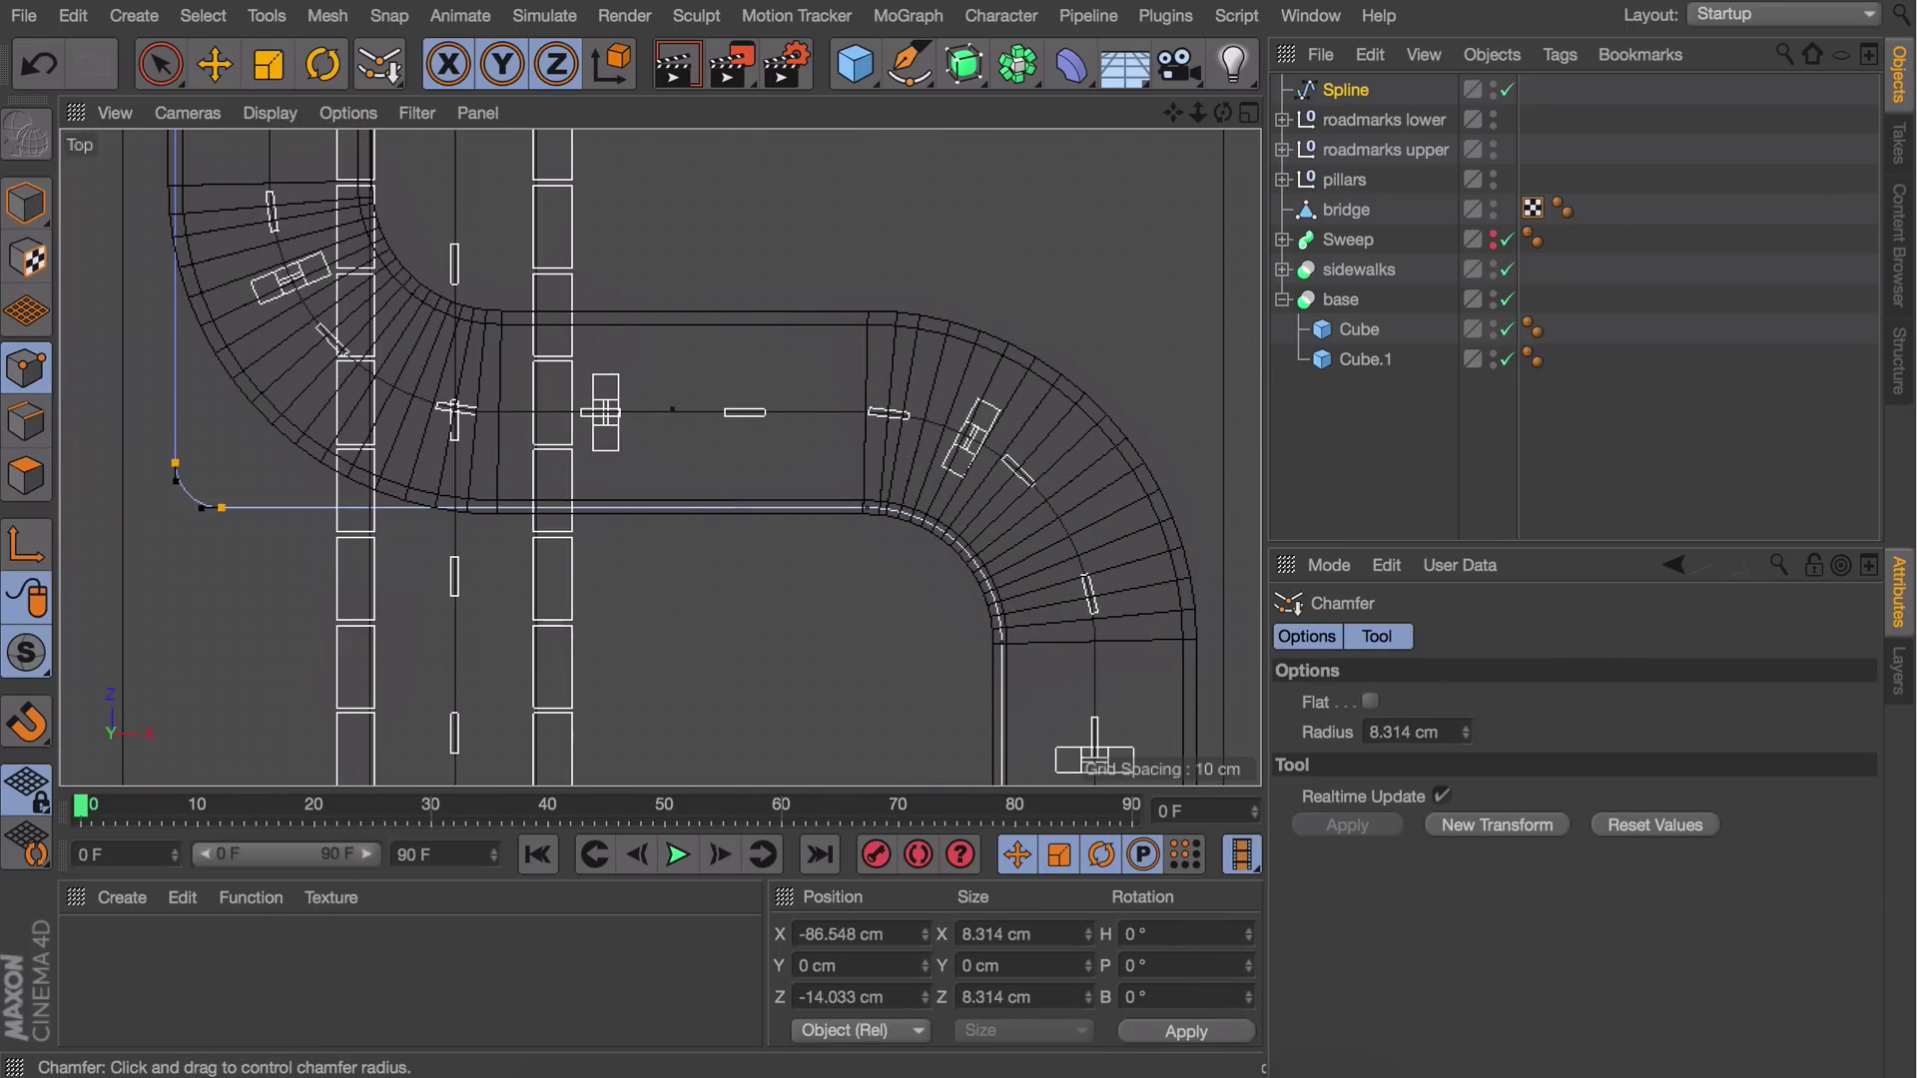
Raise the rail spline to the bridge deck, at about 60.8 cm in Y
{"action": "left_click", "coordinate": [31, 208]}
{"action": "scroll", "coordinate": [861, 373], "scroll_direction": "down", "scroll_amount": 4}
{"action": "middle_click", "coordinate": [829, 440]}
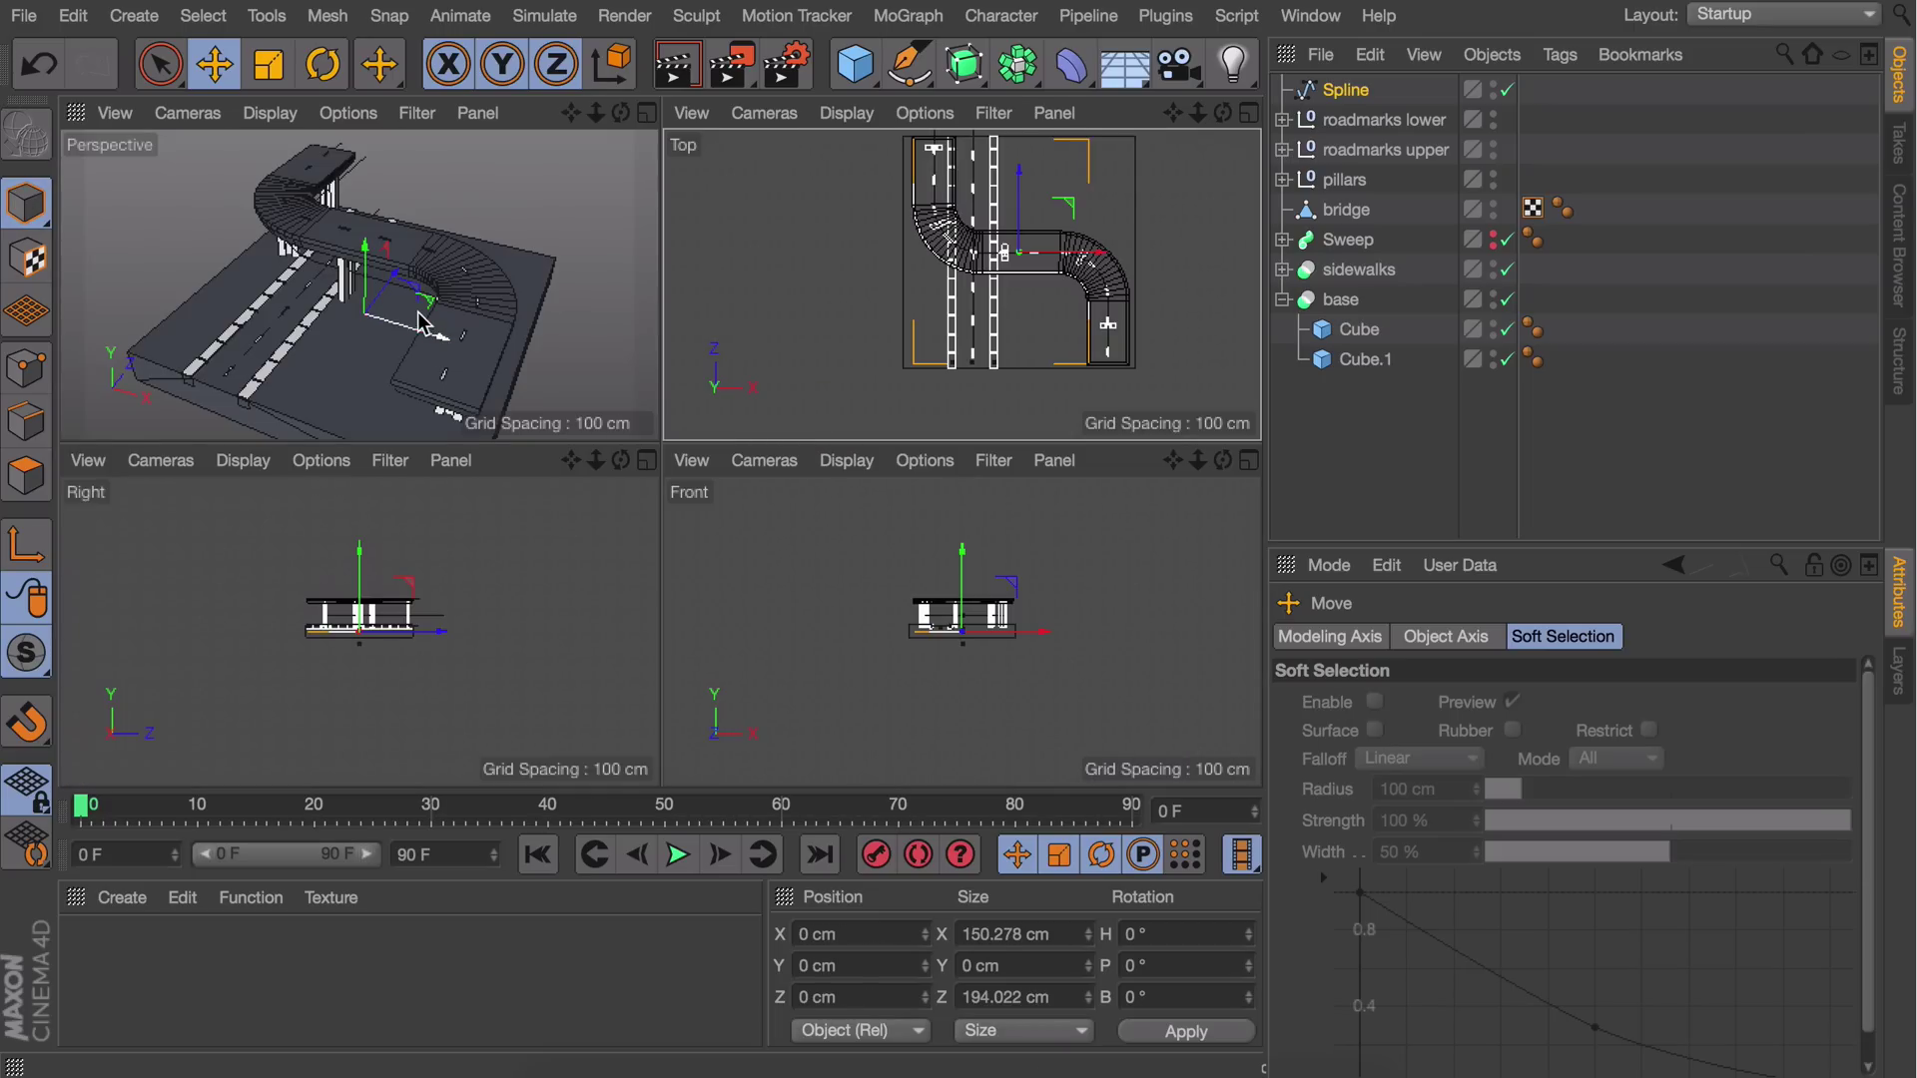
{"action": "middle_click", "coordinate": [421, 321]}
{"action": "left_click_drag", "start_coordinate": [707, 418], "coordinate": [715, 191], "text": "alt"}
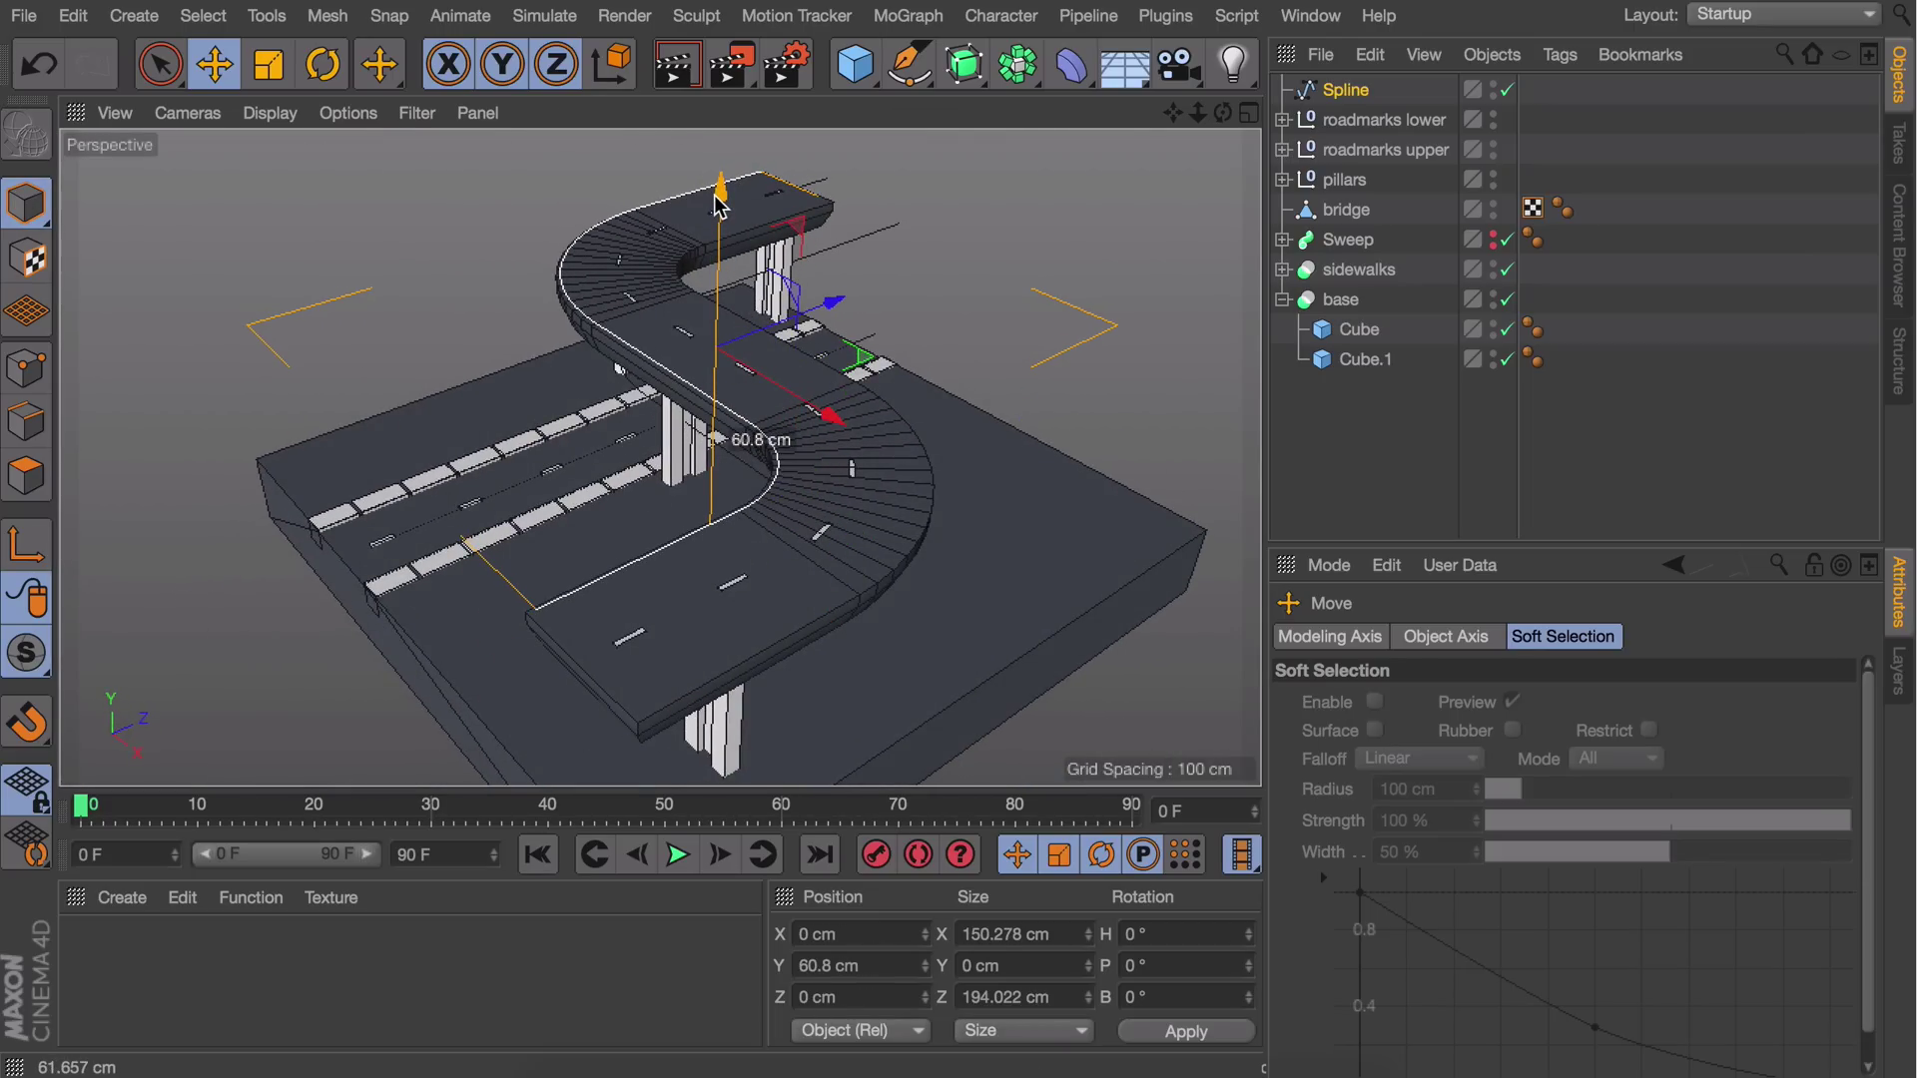
Add a cylinder, scale it down and raise it to the height of the bridge deck
{"action": "left_click", "coordinate": [863, 70]}
{"action": "left_click", "coordinate": [1423, 106]}
{"action": "key", "text": "t"}
{"action": "left_click_drag", "start_coordinate": [717, 245], "coordinate": [719, 417]}
{"action": "key", "text": "e"}
{"action": "left_click_drag", "start_coordinate": [716, 345], "coordinate": [717, 158]}
Scale the cylinder down to a slim post about 6.5 cm high and position it at the edge of the bridge deck
{"action": "key", "text": "t"}
{"action": "scroll", "coordinate": [689, 324], "scroll_direction": "up", "scroll_amount": 8}
{"action": "left_click_drag", "start_coordinate": [784, 342], "coordinate": [689, 342]}
{"action": "key", "text": "e"}
{"action": "scroll", "coordinate": [472, 342], "scroll_direction": "up", "scroll_amount": 8}
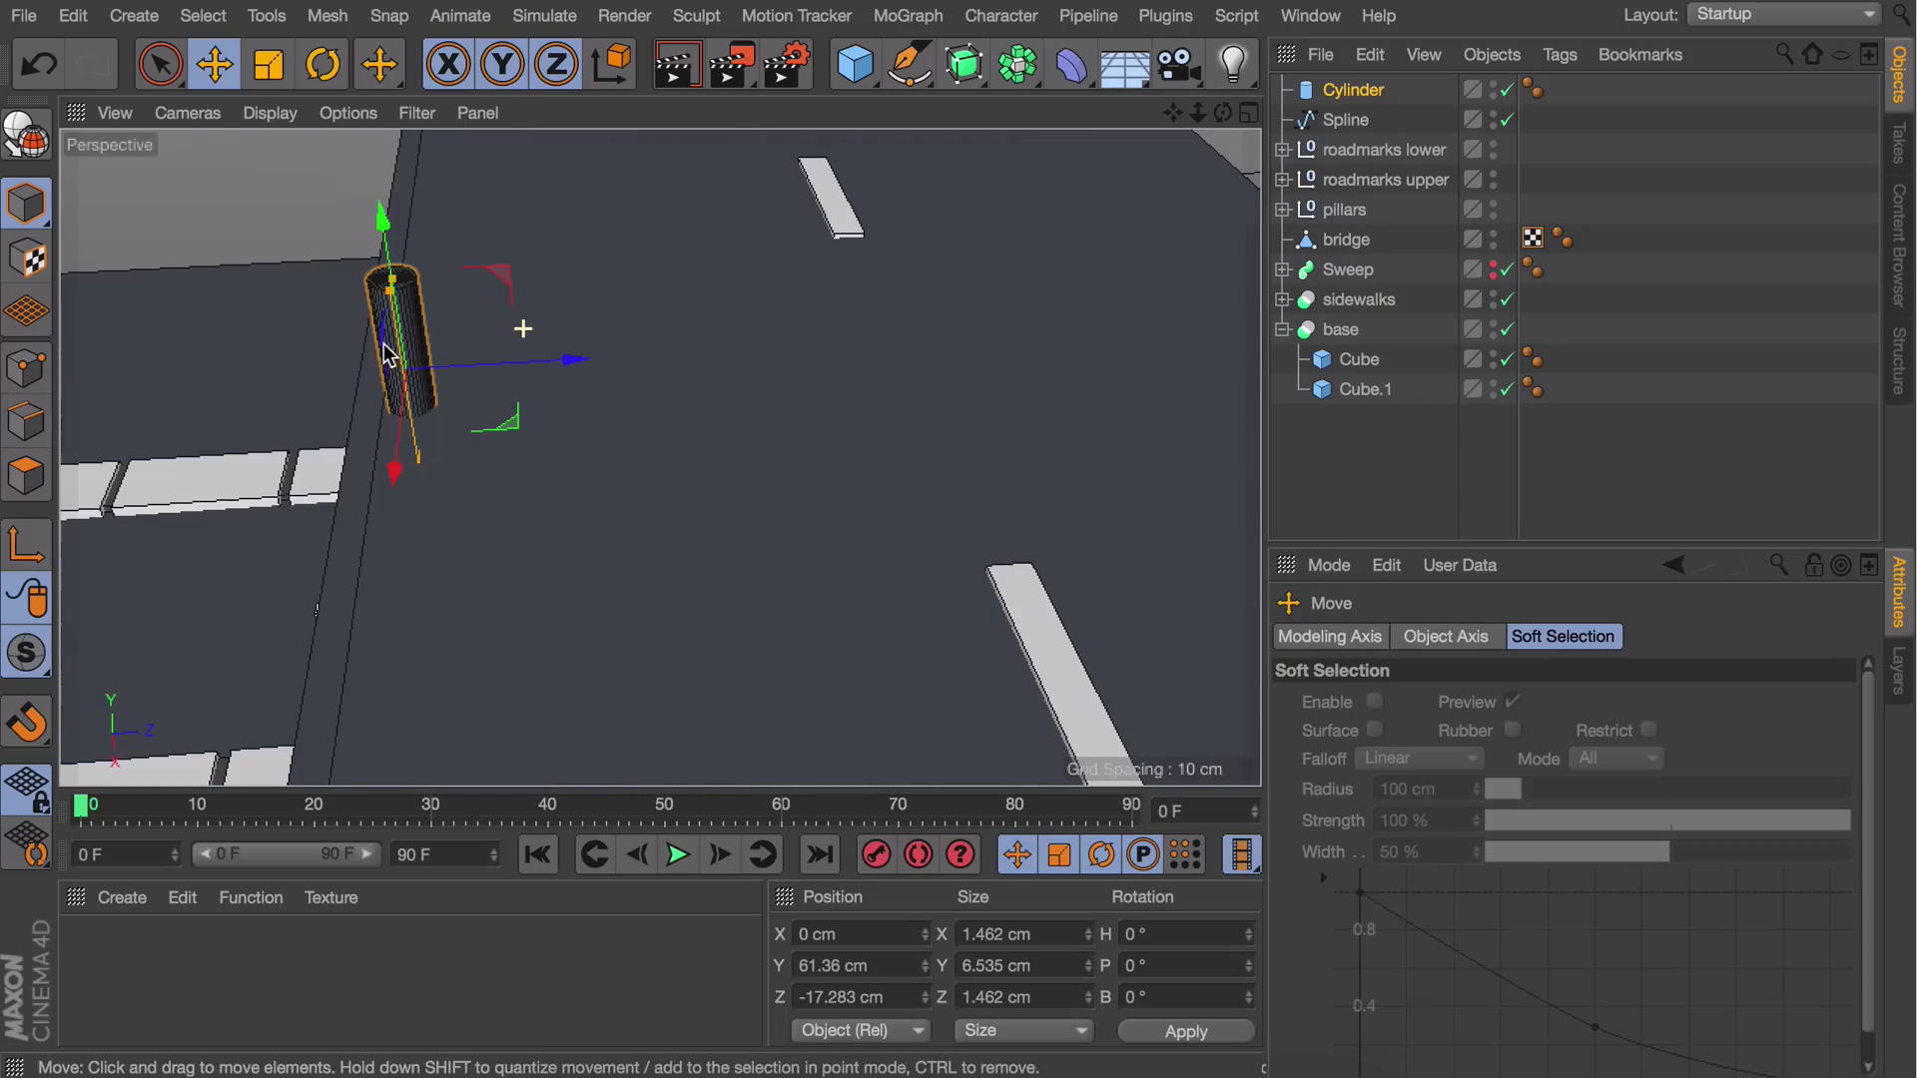
{"action": "left_click_drag", "start_coordinate": [418, 274], "coordinate": [398, 270]}
{"action": "left_click_drag", "start_coordinate": [574, 358], "coordinate": [548, 350]}
Add a MoGraph Cloner and set its mode to Object
{"action": "scroll", "coordinate": [689, 339], "scroll_direction": "down", "scroll_amount": 10}
{"action": "left_click_drag", "start_coordinate": [689, 338], "coordinate": [699, 369], "text": "alt"}
{"action": "left_click", "coordinate": [908, 16]}
{"action": "left_click", "coordinate": [928, 354]}
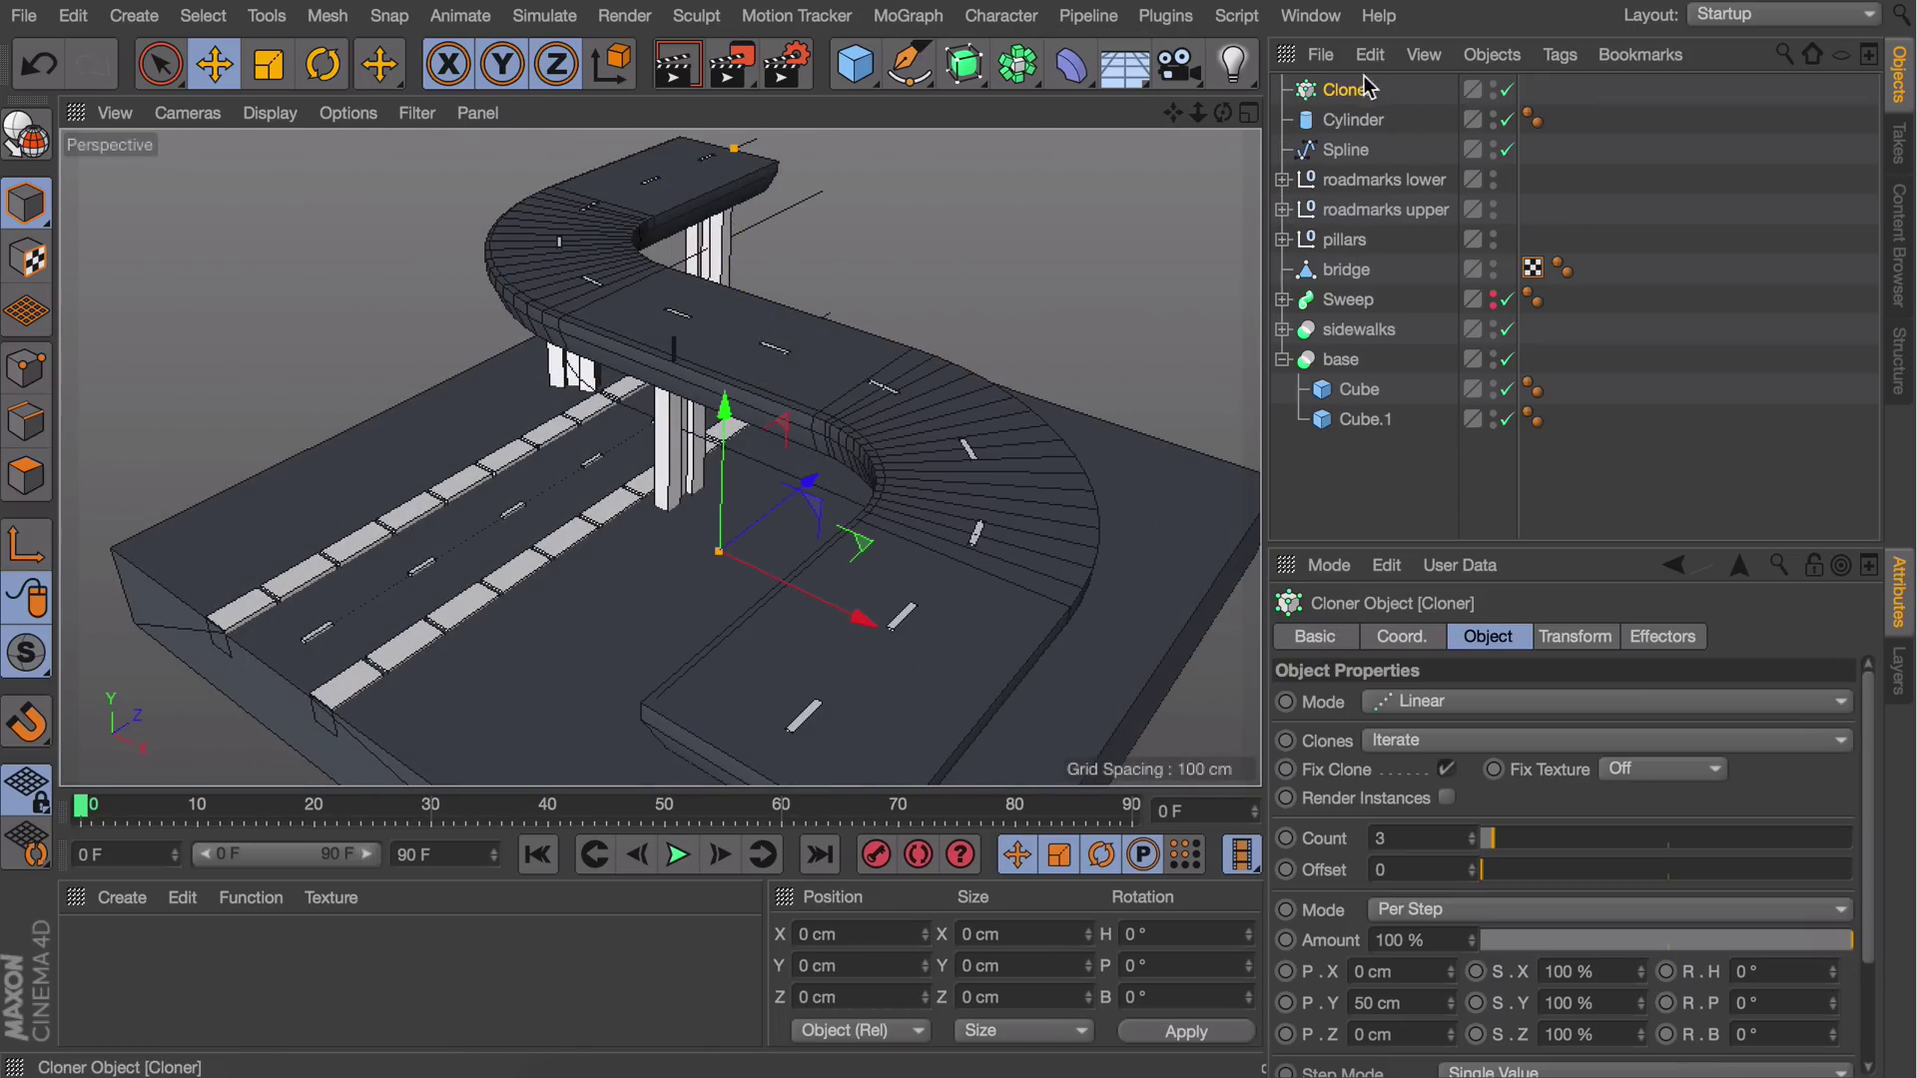
{"action": "left_click", "coordinate": [1418, 701]}
{"action": "left_click", "coordinate": [1398, 784]}
Rename the rail spline as rail left
{"action": "left_click", "coordinate": [1348, 148]}
{"action": "double_click", "coordinate": [1354, 149]}
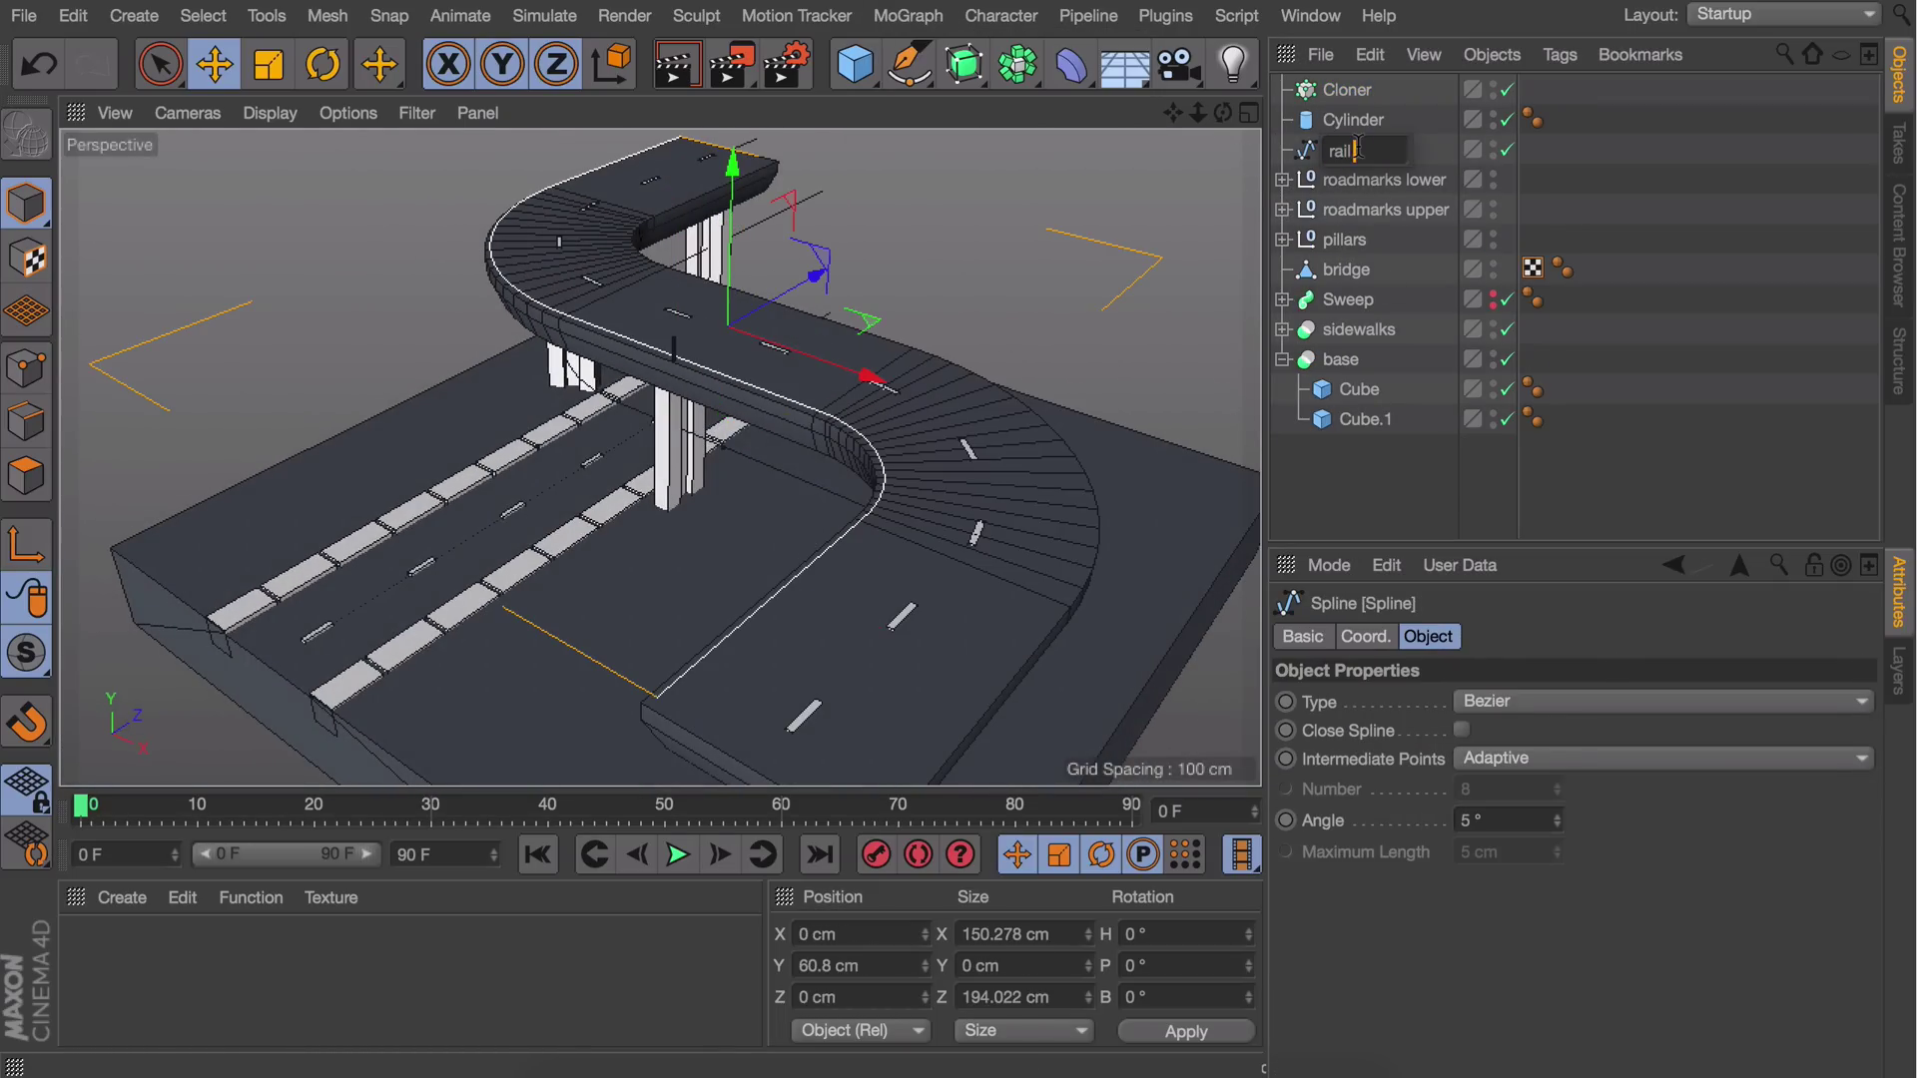
{"action": "key", "text": "Return"}
Clone the cylinder along rail left with Even distribution and increase the clone count
{"action": "left_click", "coordinate": [1351, 91]}
{"action": "left_click_drag", "start_coordinate": [1355, 151], "coordinate": [1350, 91]}
{"action": "left_click", "coordinate": [1352, 91]}
{"action": "left_click", "coordinate": [1443, 939]}
{"action": "left_click", "coordinate": [1426, 939]}
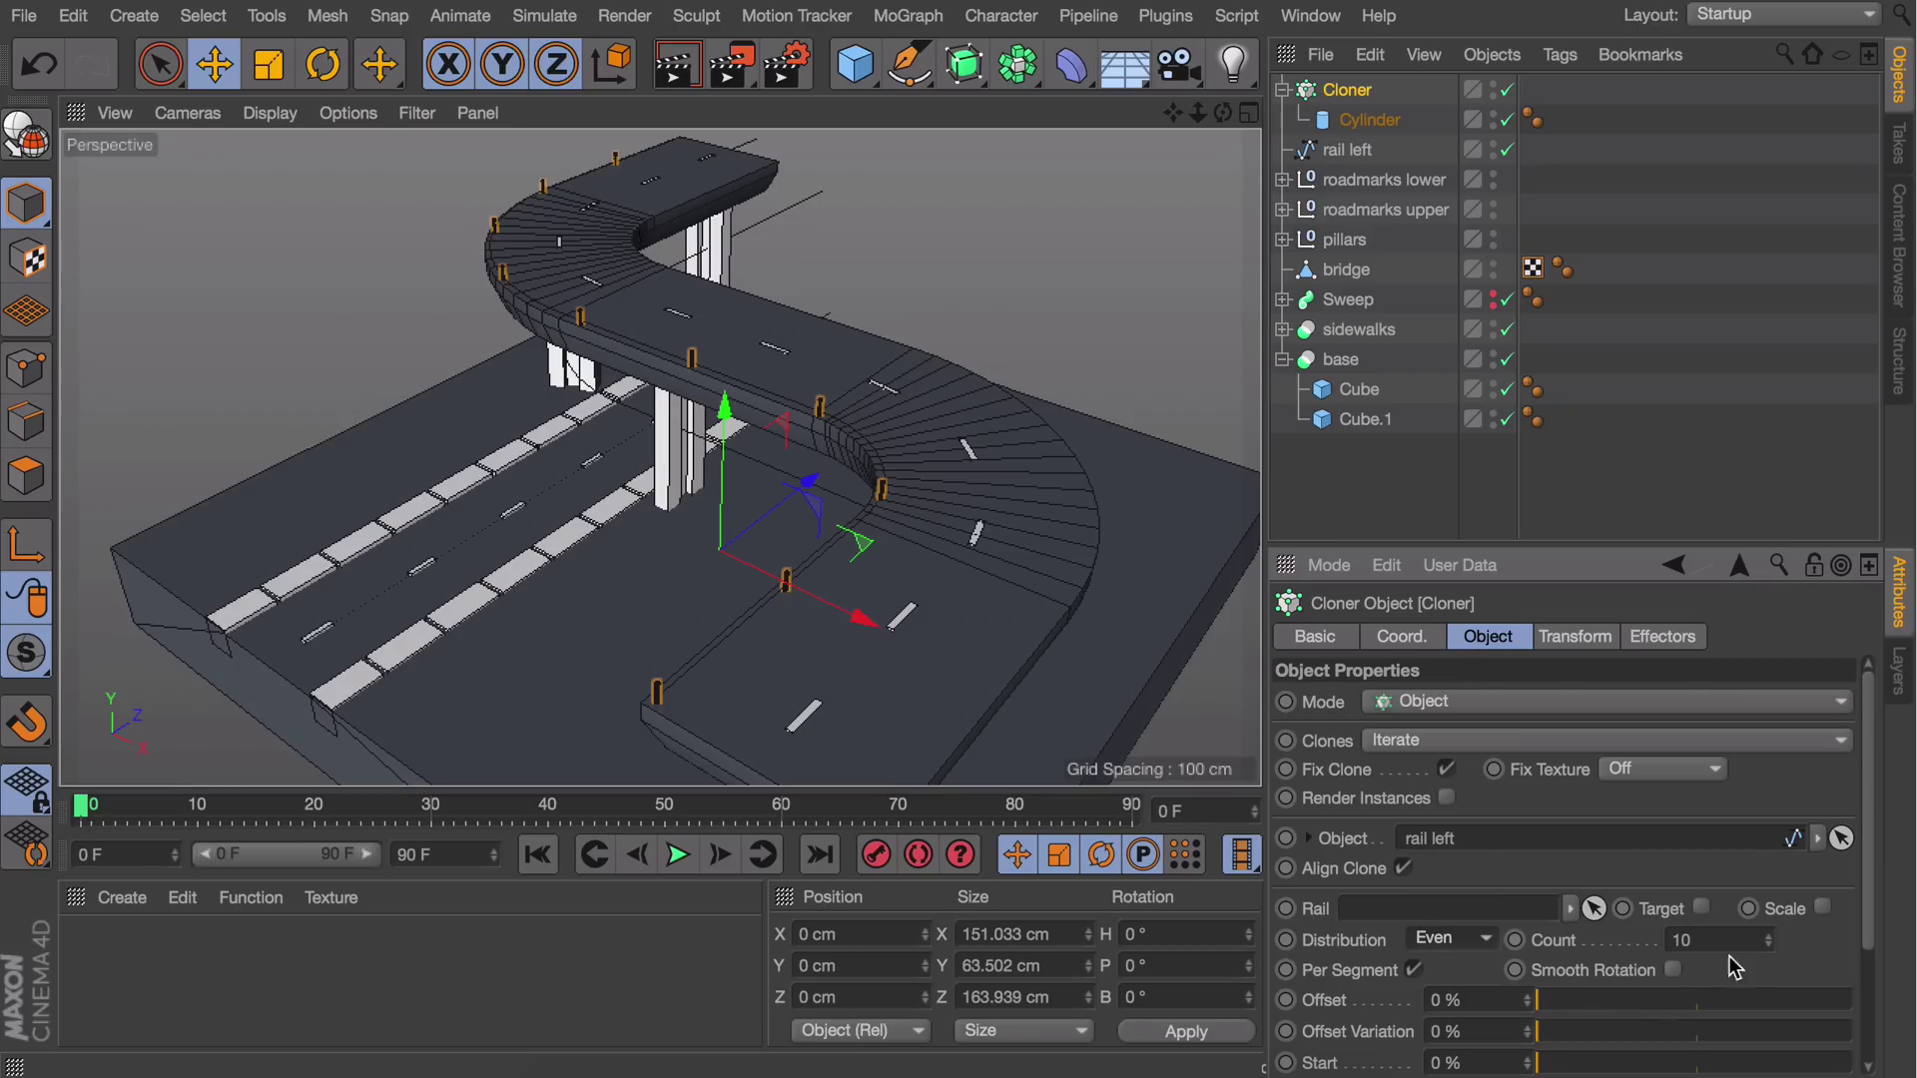
Shift rail left's far end point outward along Z and pull its near end point inward to about -90 cm in Z
{"action": "left_click", "coordinate": [1348, 150]}
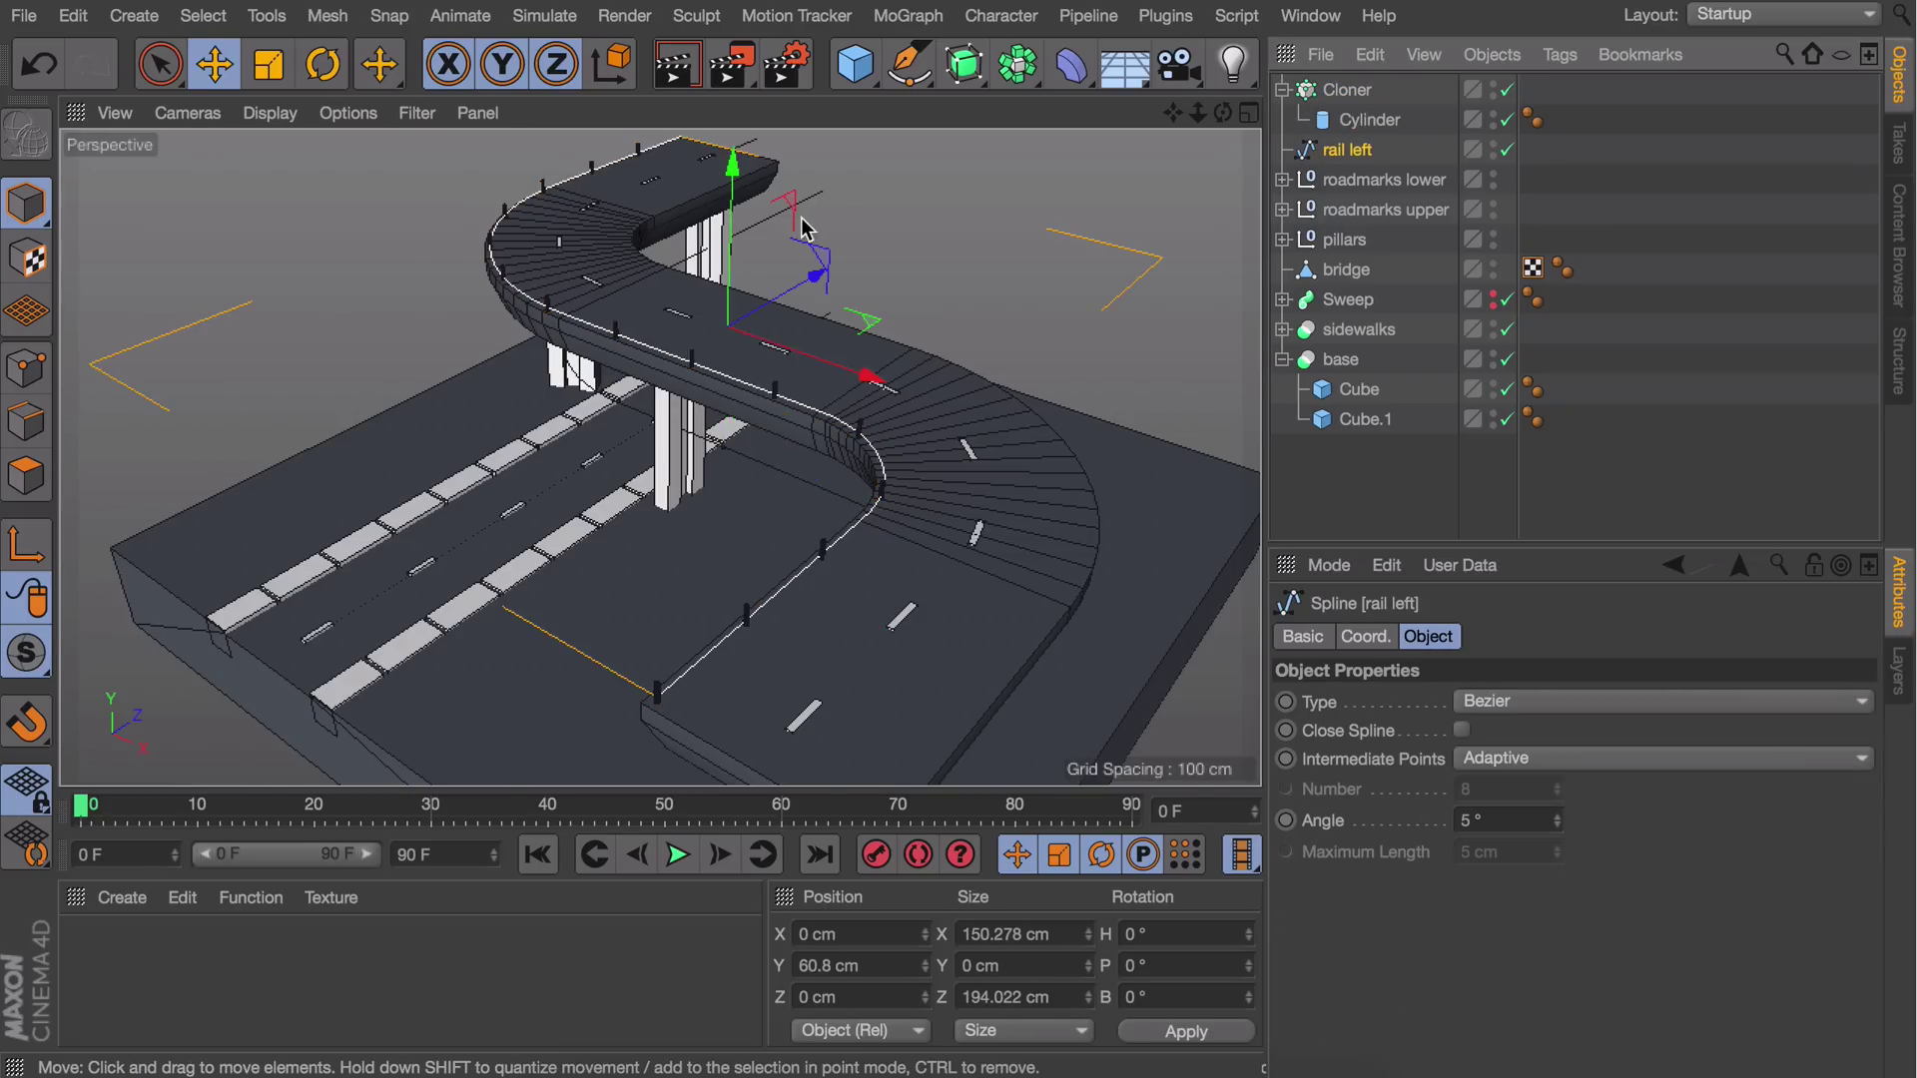
{"action": "middle_click_drag", "start_coordinate": [813, 279], "coordinate": [769, 449], "text": "alt"}
{"action": "left_click", "coordinate": [26, 368]}
{"action": "left_click", "coordinate": [642, 303]}
{"action": "left_click_drag", "start_coordinate": [734, 272], "coordinate": [804, 250]}
{"action": "left_click_drag", "start_coordinate": [774, 500], "coordinate": [813, 522], "text": "alt"}
{"action": "middle_click_drag", "start_coordinate": [813, 522], "coordinate": [699, 289], "text": "alt"}
{"action": "left_click", "coordinate": [427, 589]}
{"action": "left_click_drag", "start_coordinate": [521, 532], "coordinate": [561, 507]}
Shift rail left's far end point slightly along Z again
{"action": "middle_click_drag", "start_coordinate": [589, 160], "coordinate": [537, 368], "text": "alt"}
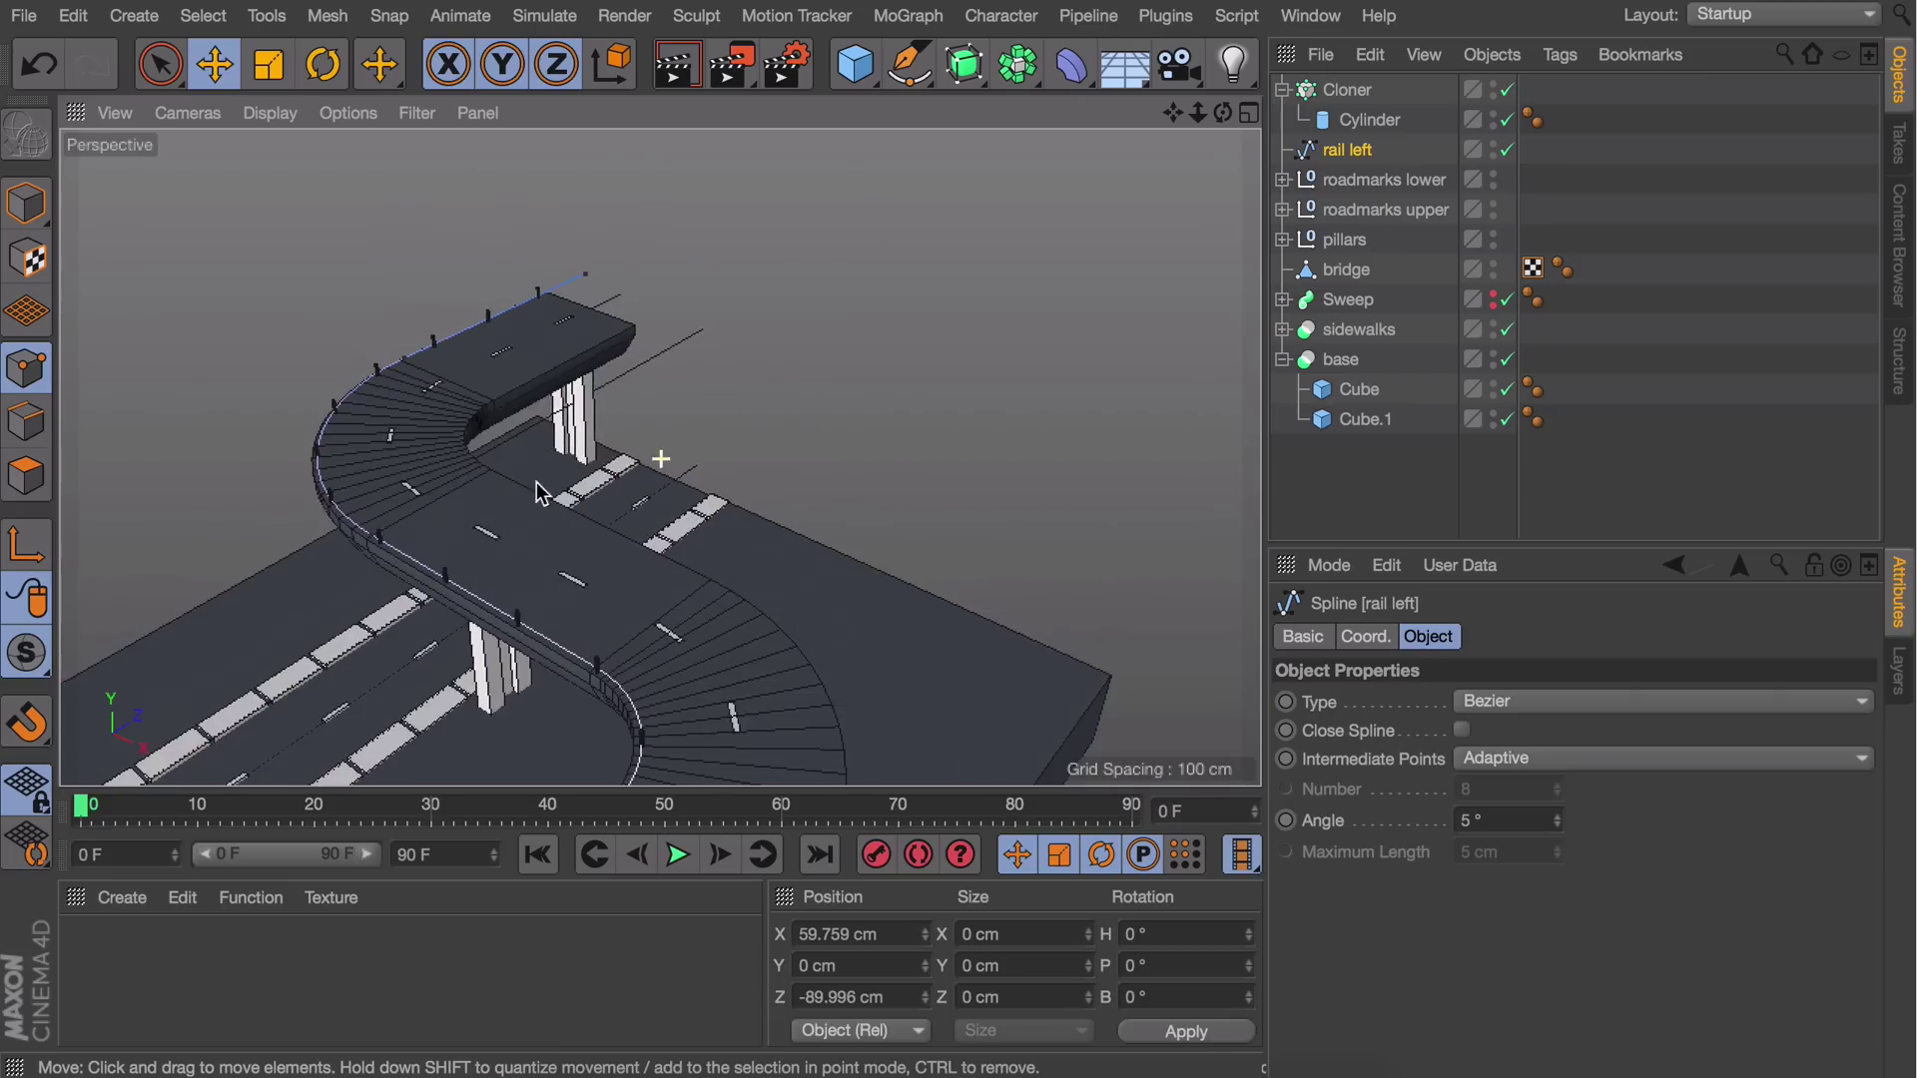
{"action": "right_click_drag", "start_coordinate": [538, 368], "coordinate": [649, 367], "text": "alt"}
{"action": "left_click", "coordinate": [595, 279]}
{"action": "left_click_drag", "start_coordinate": [653, 250], "coordinate": [671, 241]}
Duplicate the rail post Cloner, link the copy to the new spline on the bridge's opposite edge and rename that spline rail right
{"action": "right_click_drag", "start_coordinate": [899, 560], "coordinate": [740, 590], "text": "alt"}
{"action": "left_click_drag", "start_coordinate": [488, 595], "coordinate": [512, 481], "text": "alt"}
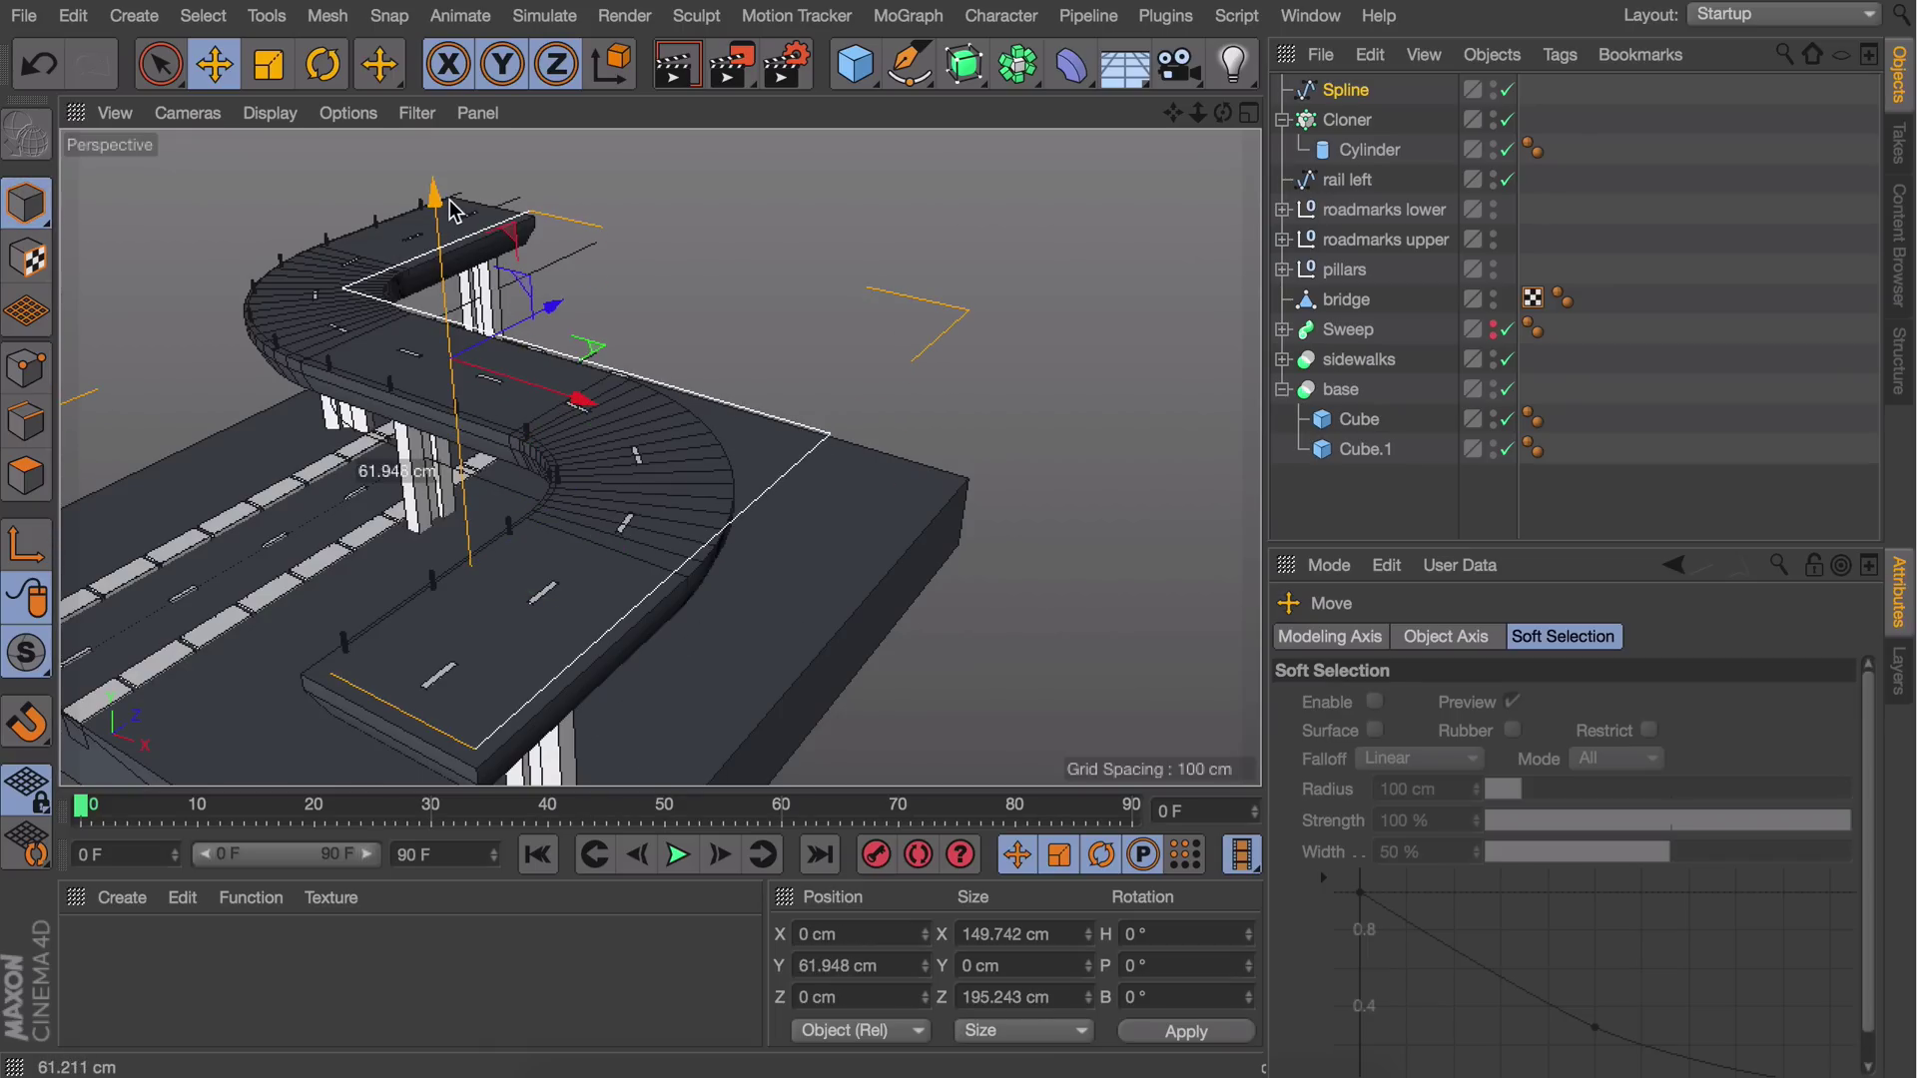
{"action": "left_click", "coordinate": [1360, 126]}
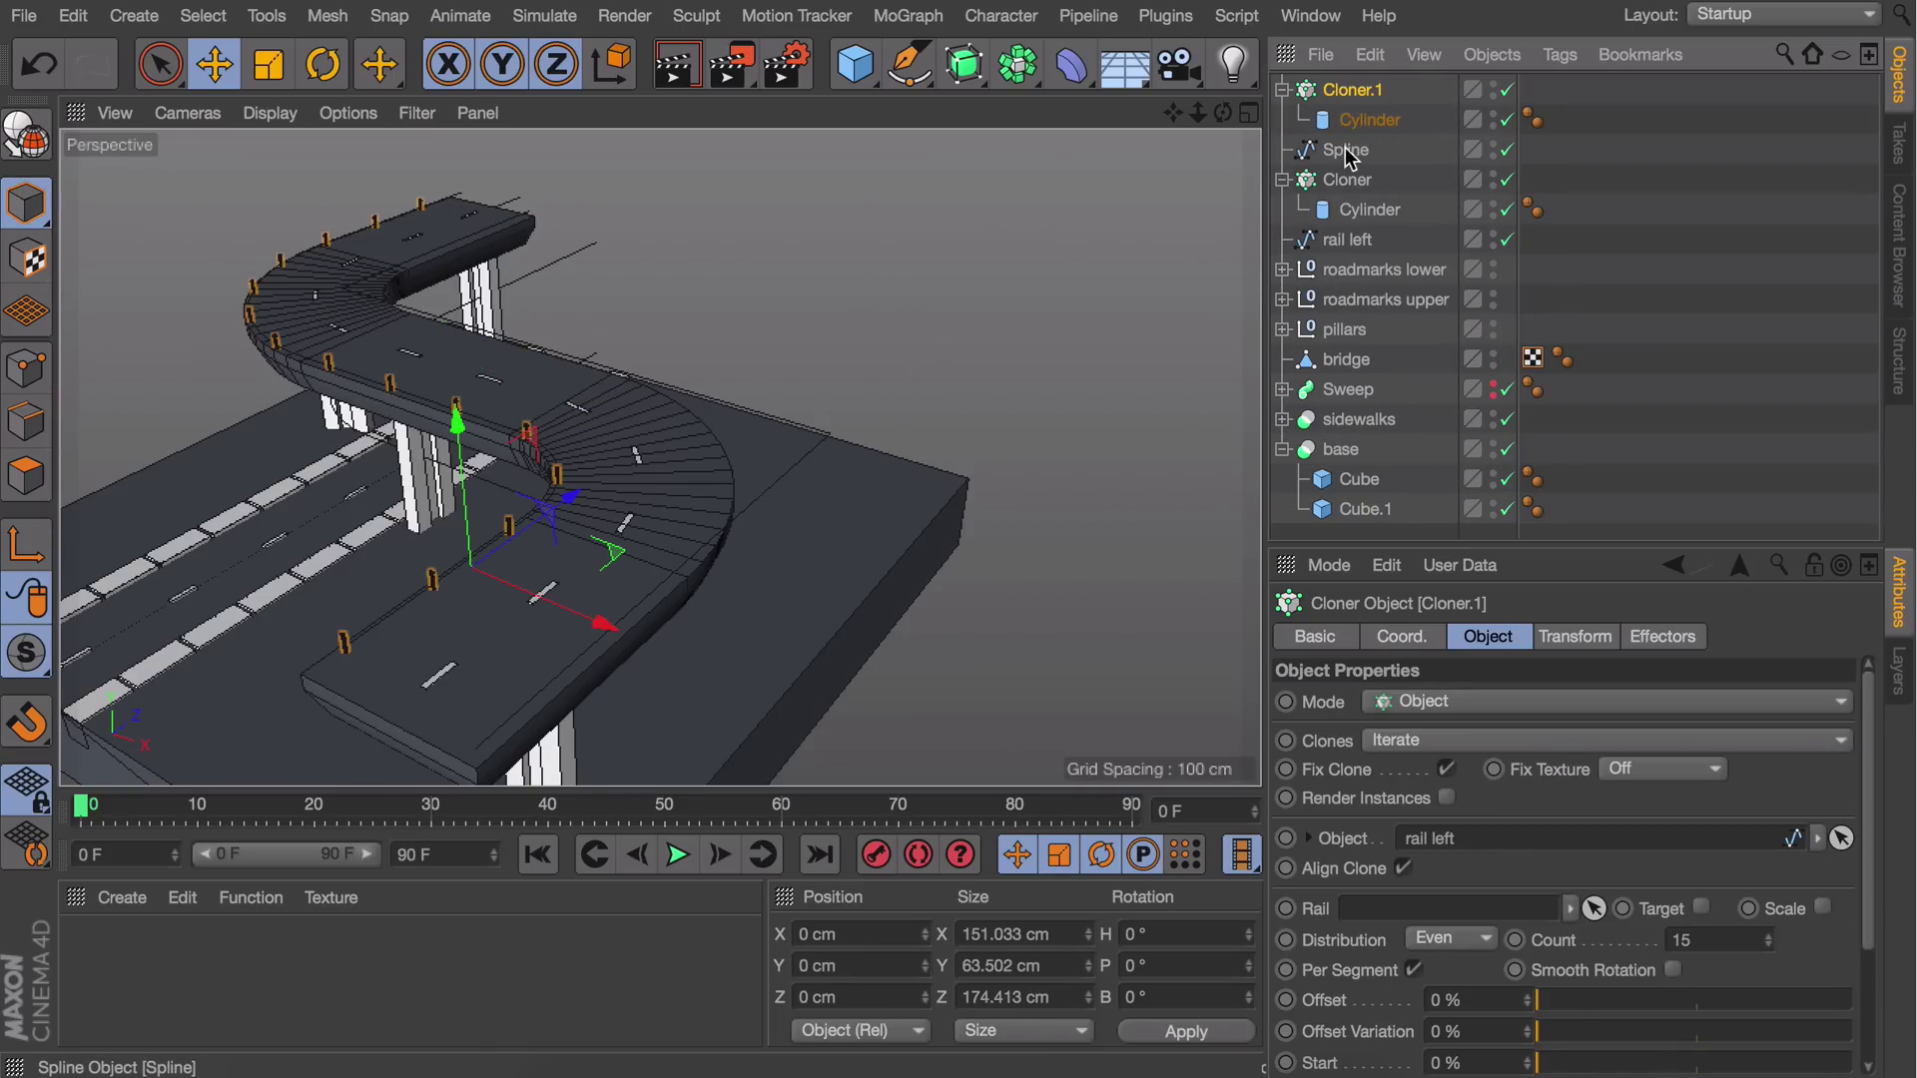
{"action": "left_click", "coordinate": [1348, 150]}
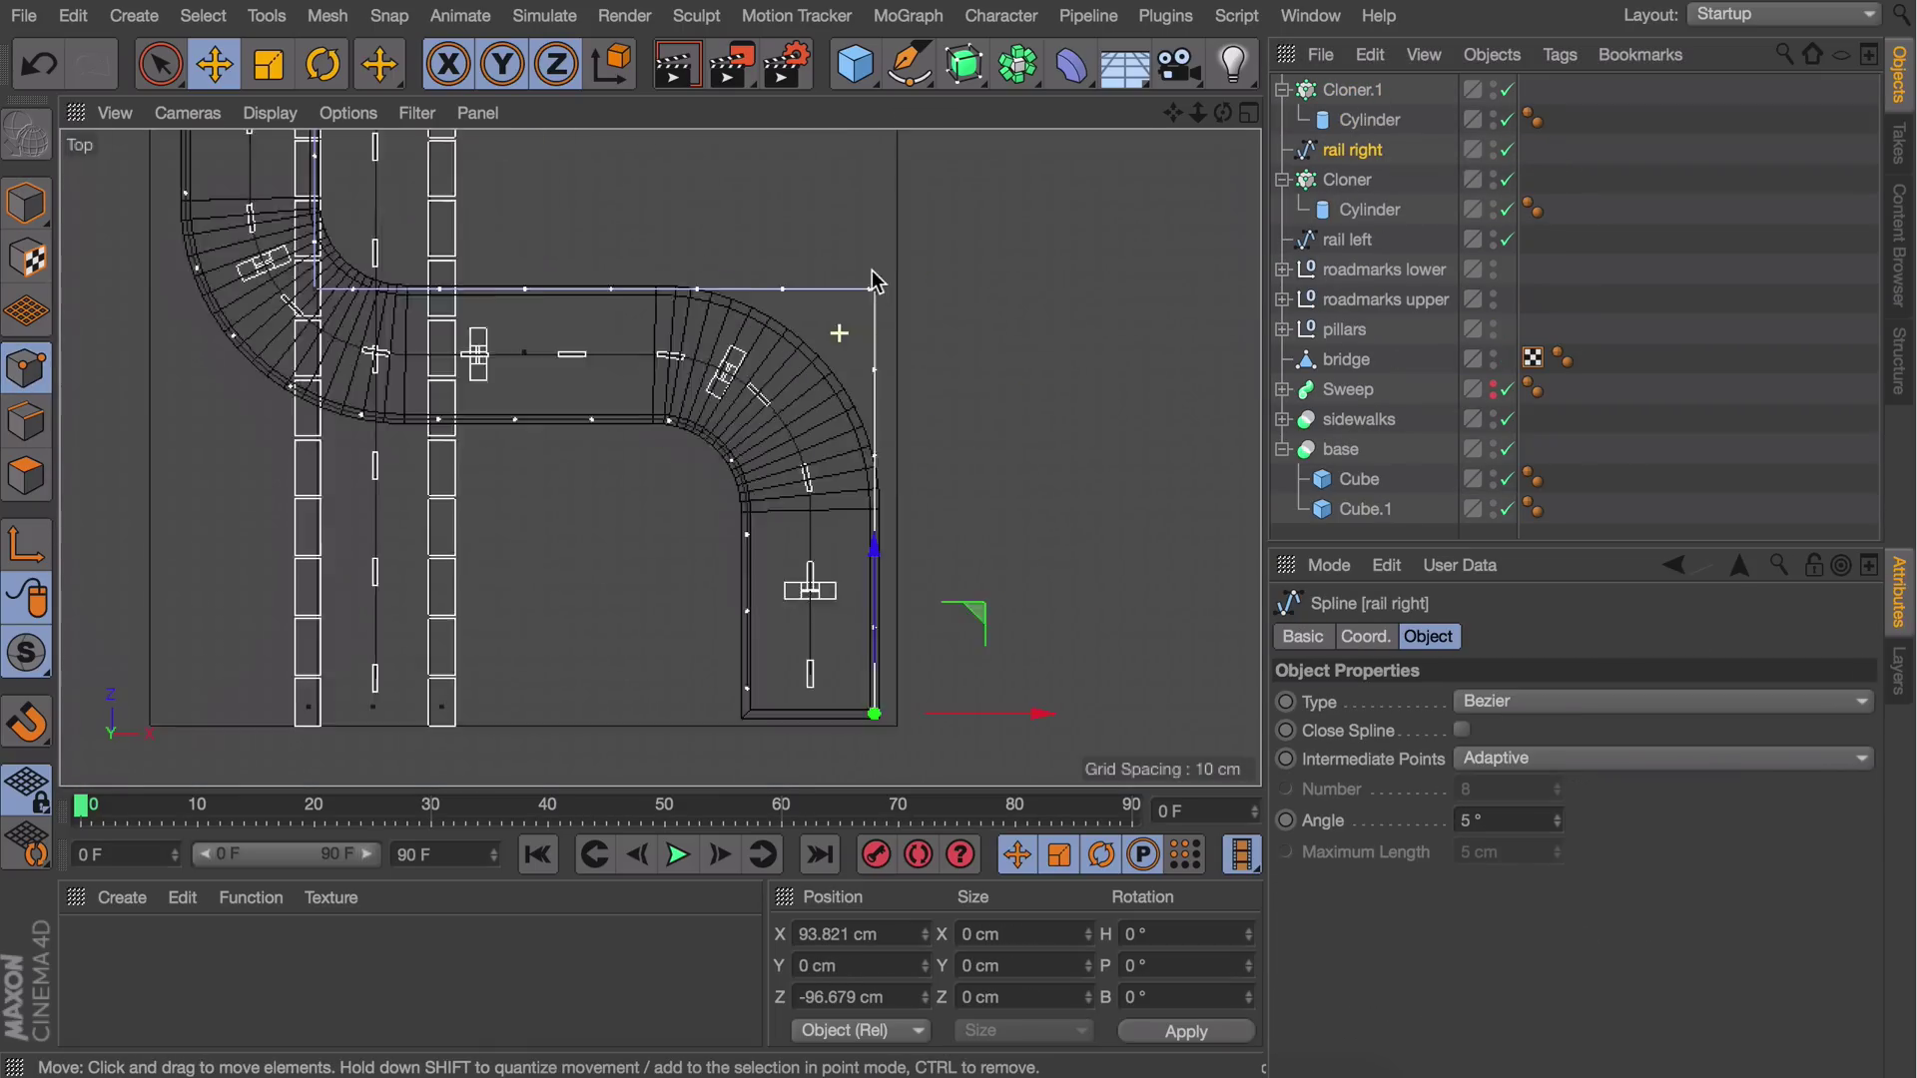
Chamfer rail right's two corners to follow the bridge bends, with radii of about 59.3 cm and 24.4 cm
{"action": "right_click", "coordinate": [884, 140]}
{"action": "left_click", "coordinate": [919, 822]}
{"action": "scroll", "coordinate": [609, 350], "scroll_direction": "up", "scroll_amount": 2}
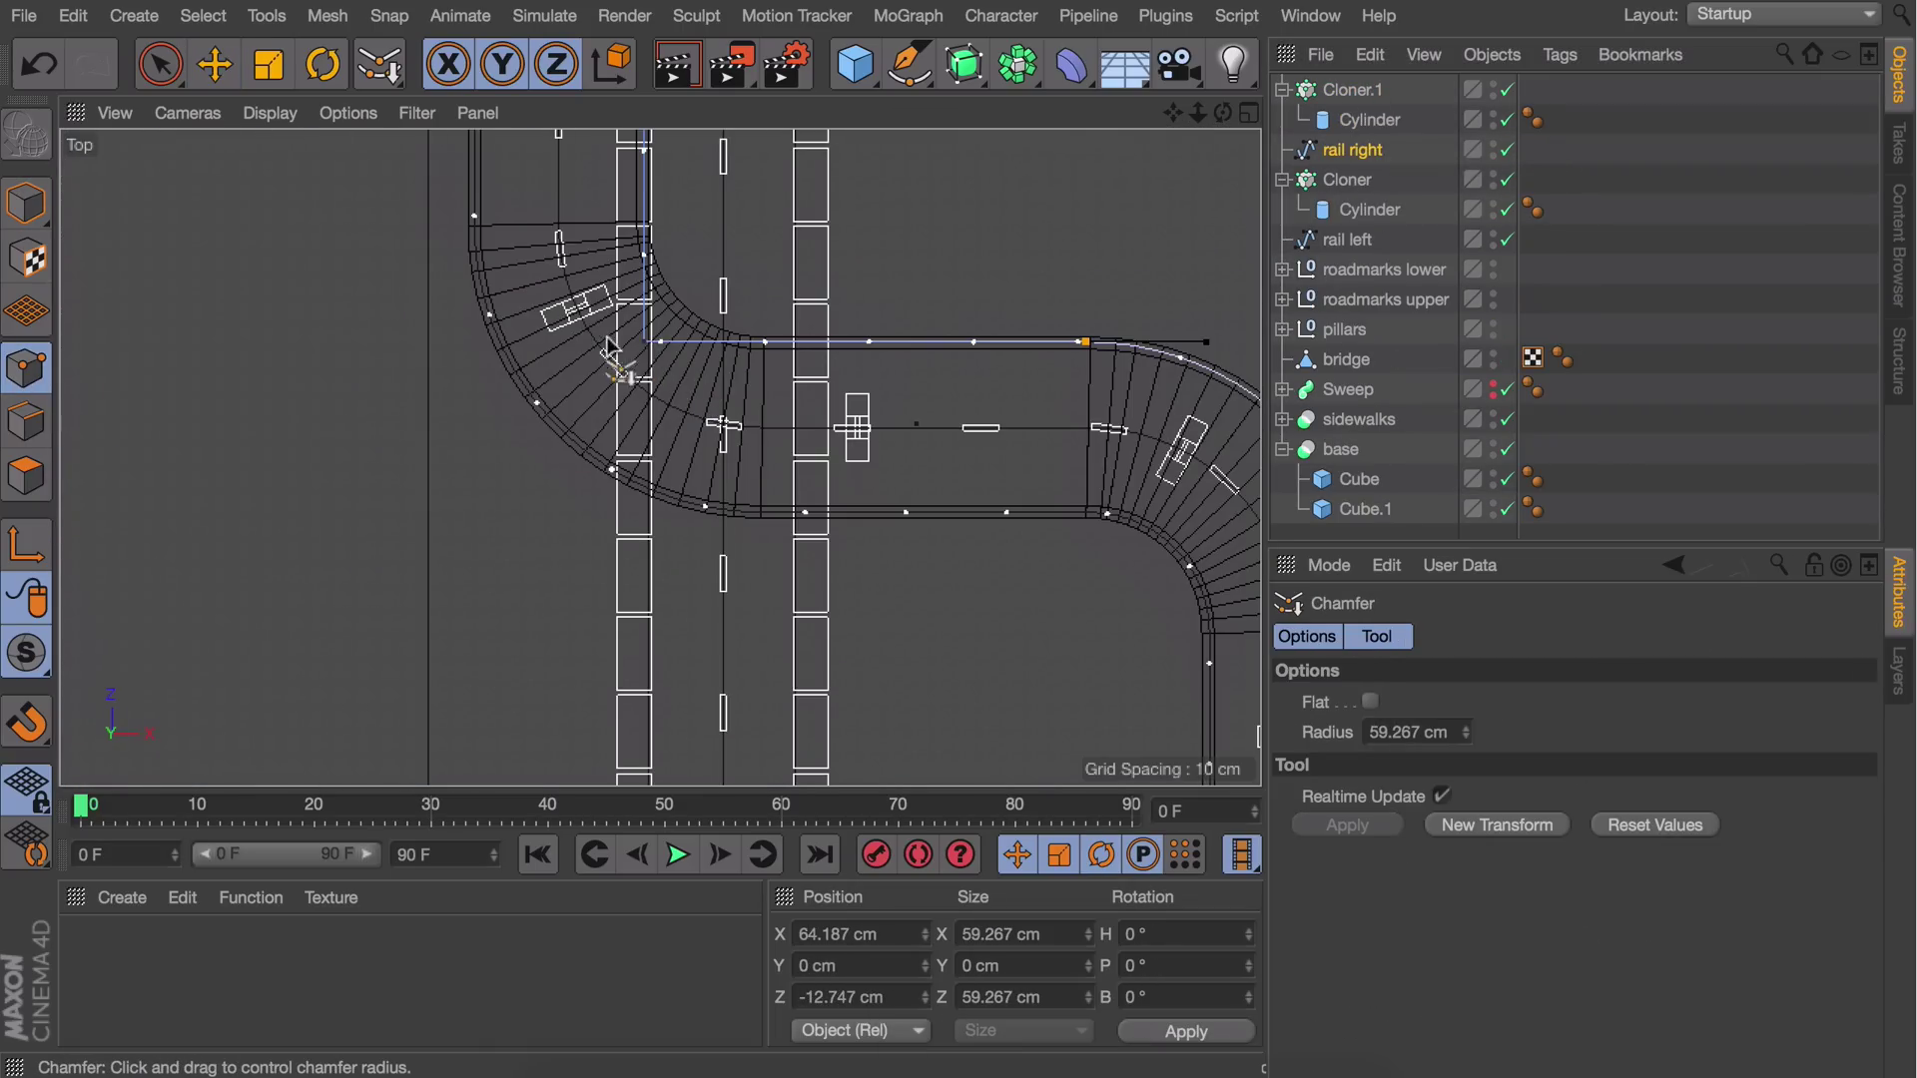
{"action": "left_click_drag", "start_coordinate": [605, 344], "coordinate": [615, 349]}
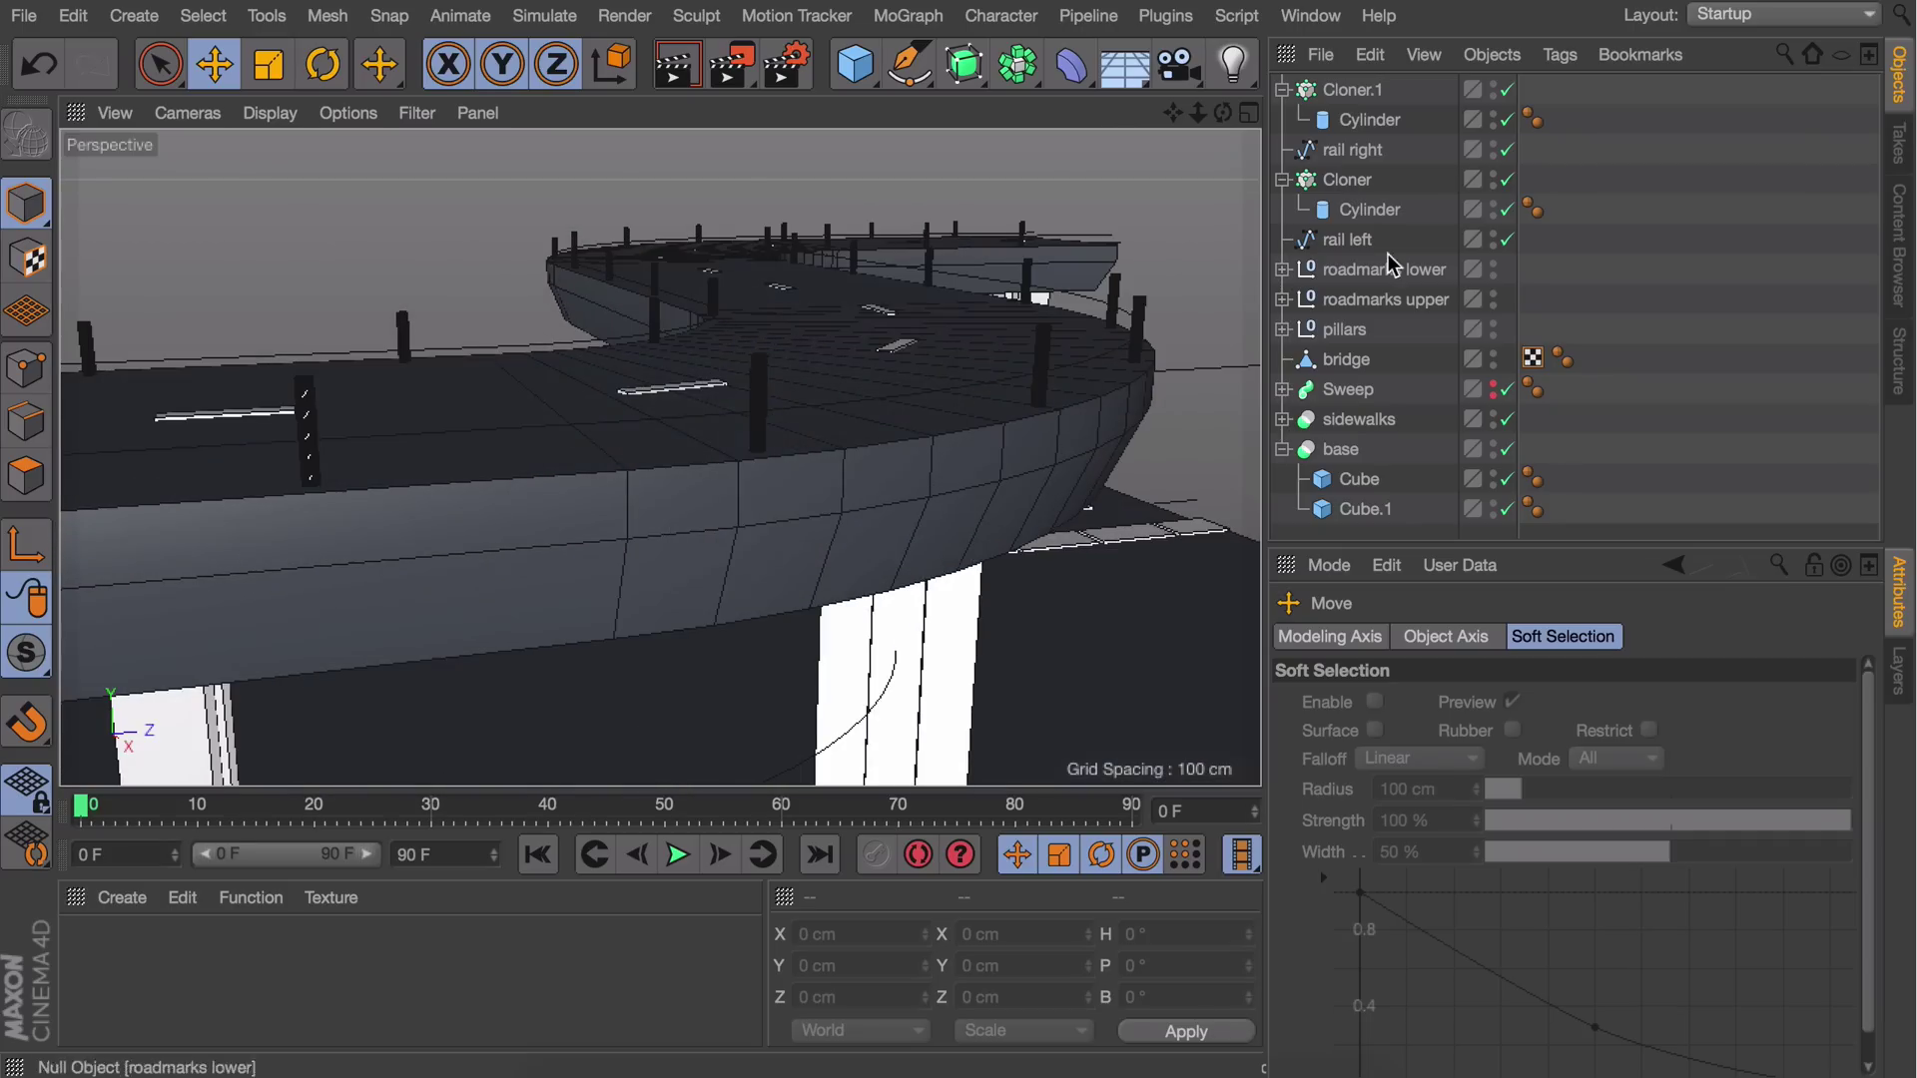
Pull rail right's near end point inward from the bridge's near edge
{"action": "left_click", "coordinate": [1353, 150]}
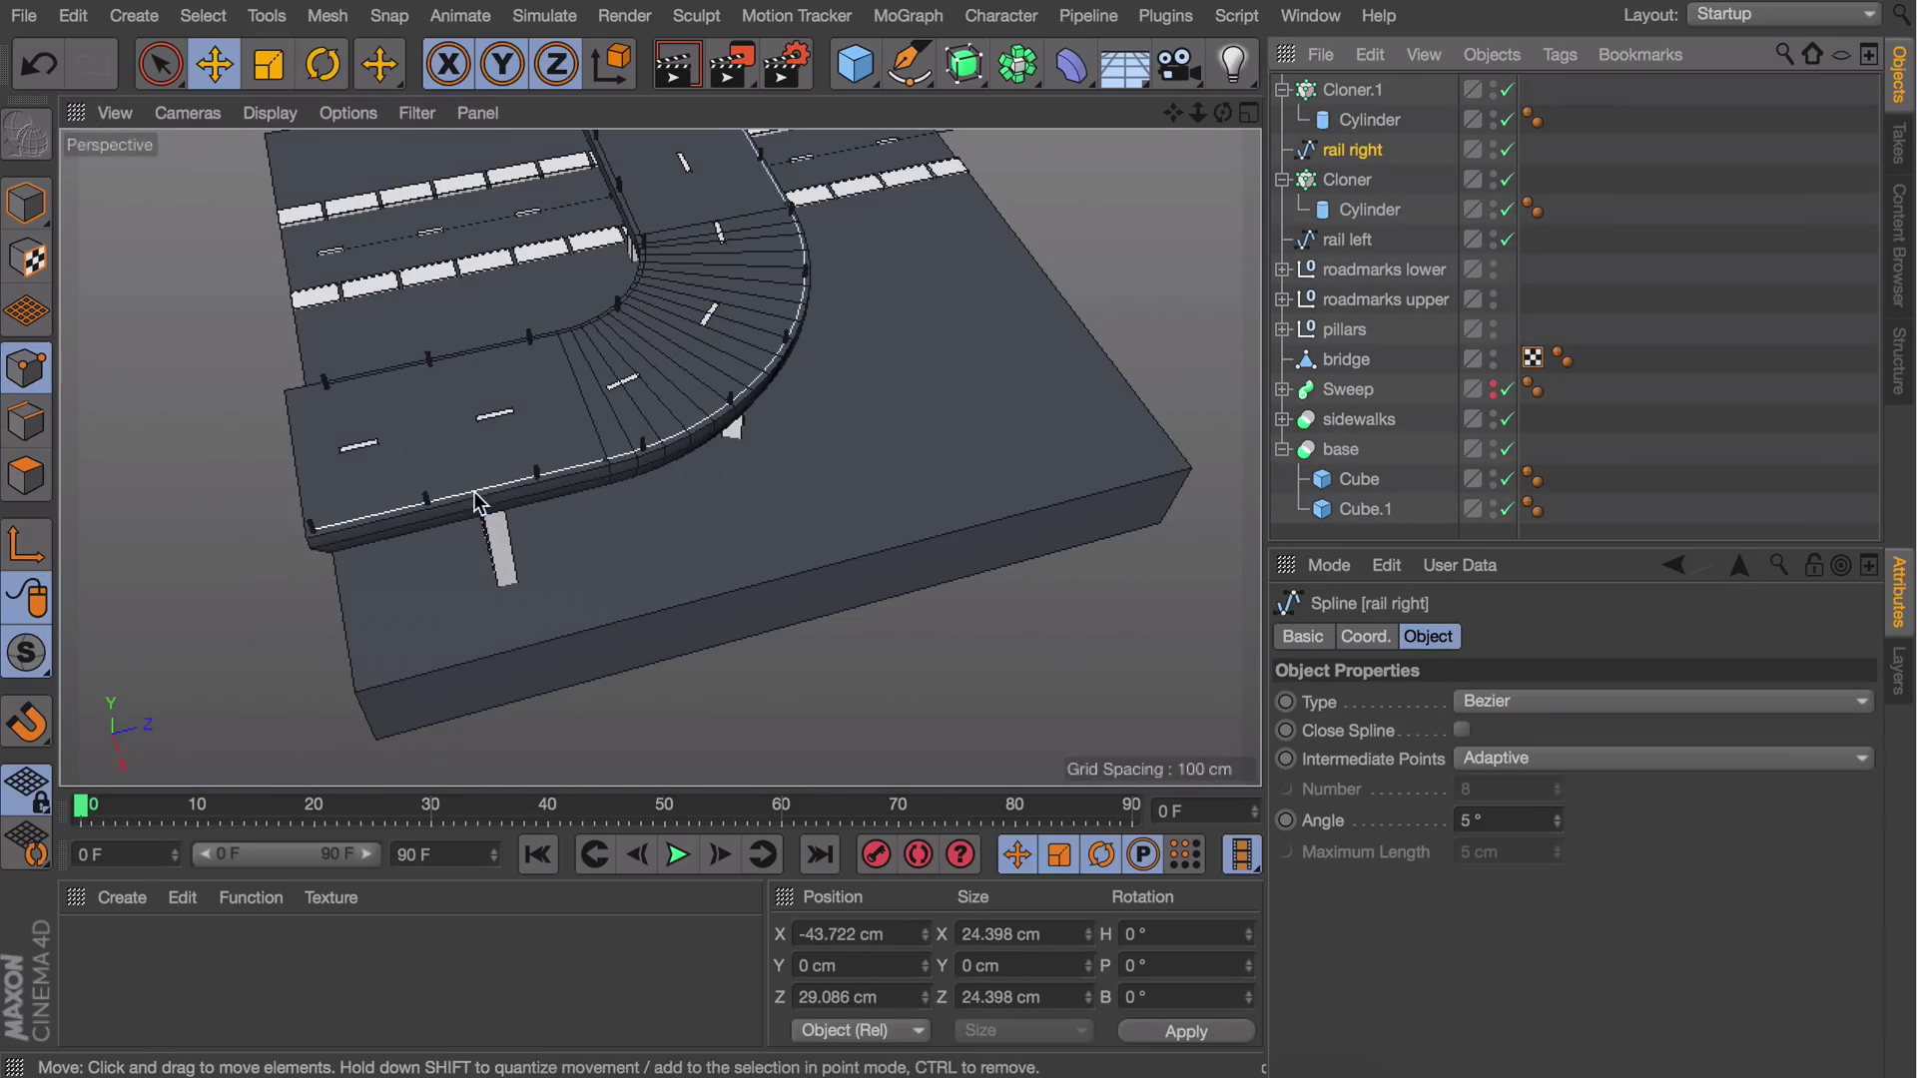
{"action": "left_click_drag", "start_coordinate": [639, 449], "coordinate": [759, 440], "text": "alt"}
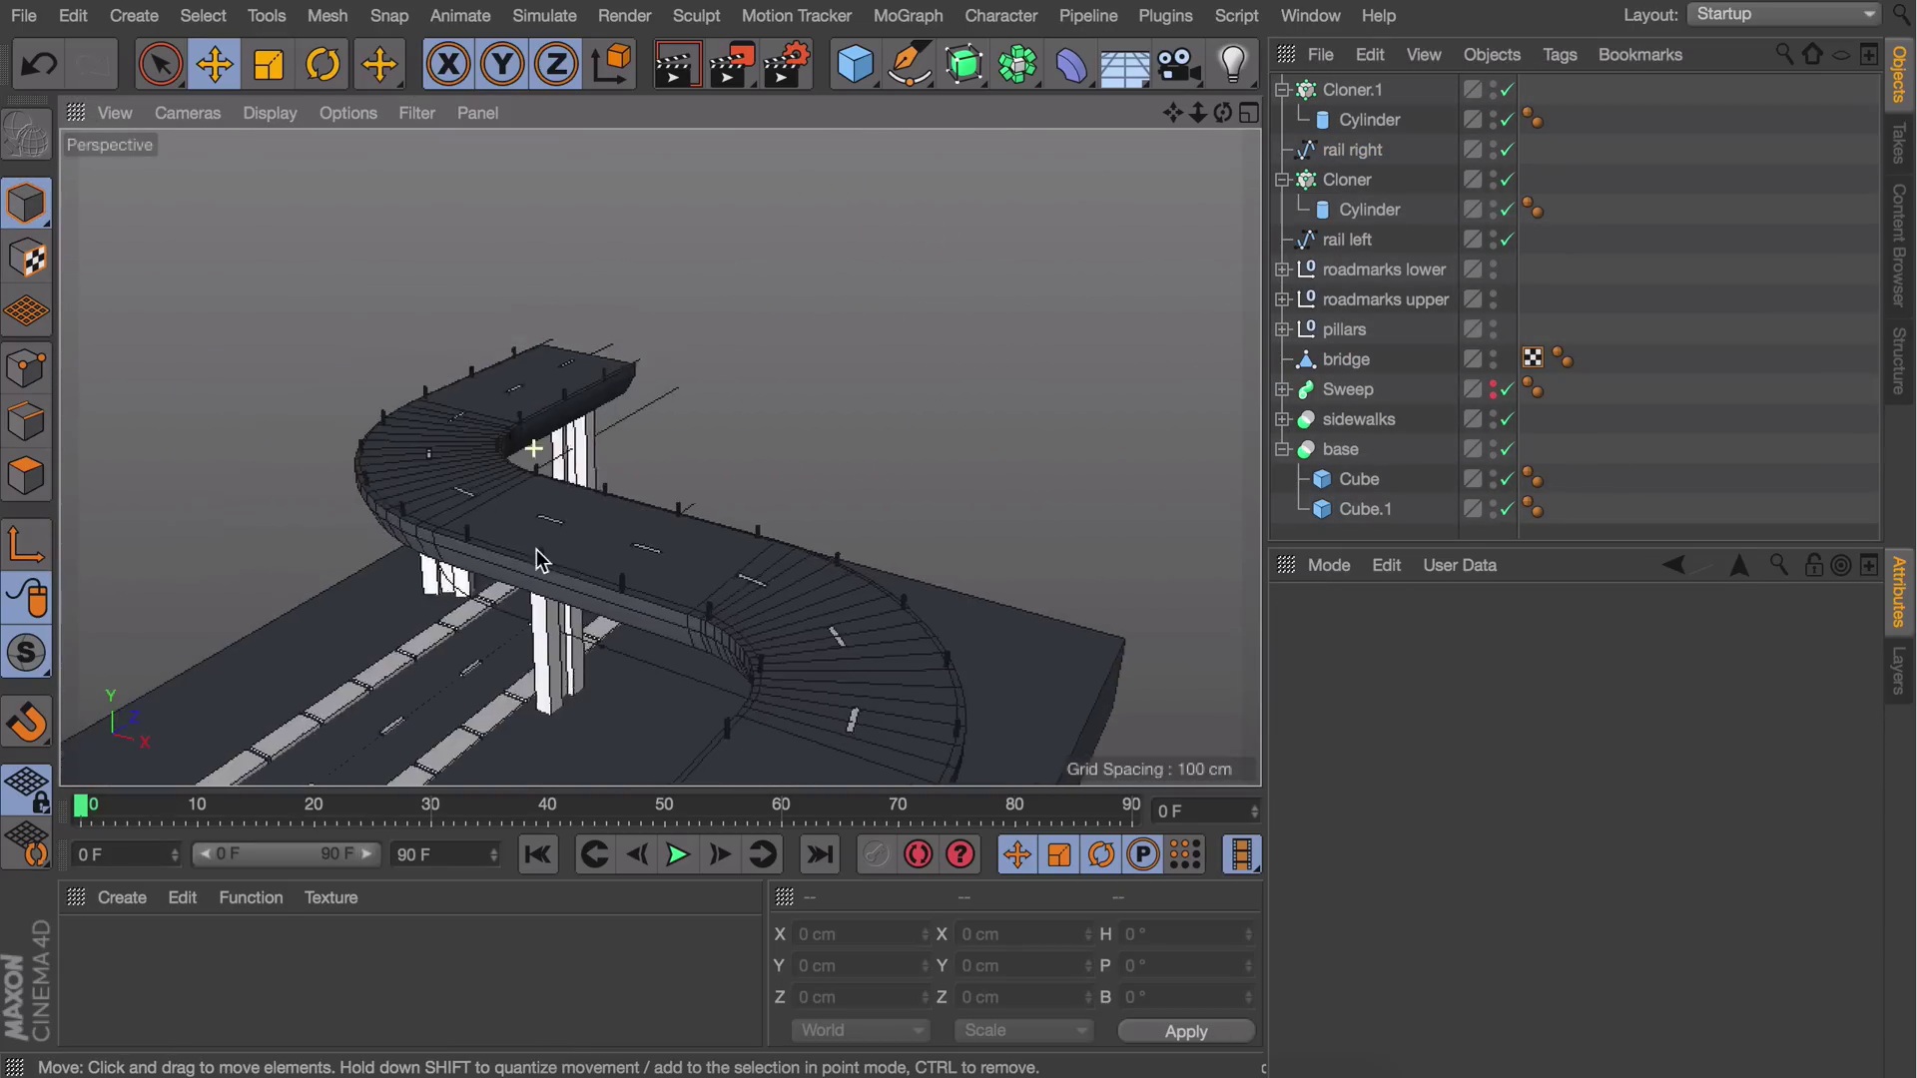
{"action": "left_click_drag", "start_coordinate": [536, 550], "coordinate": [630, 489], "text": "alt"}
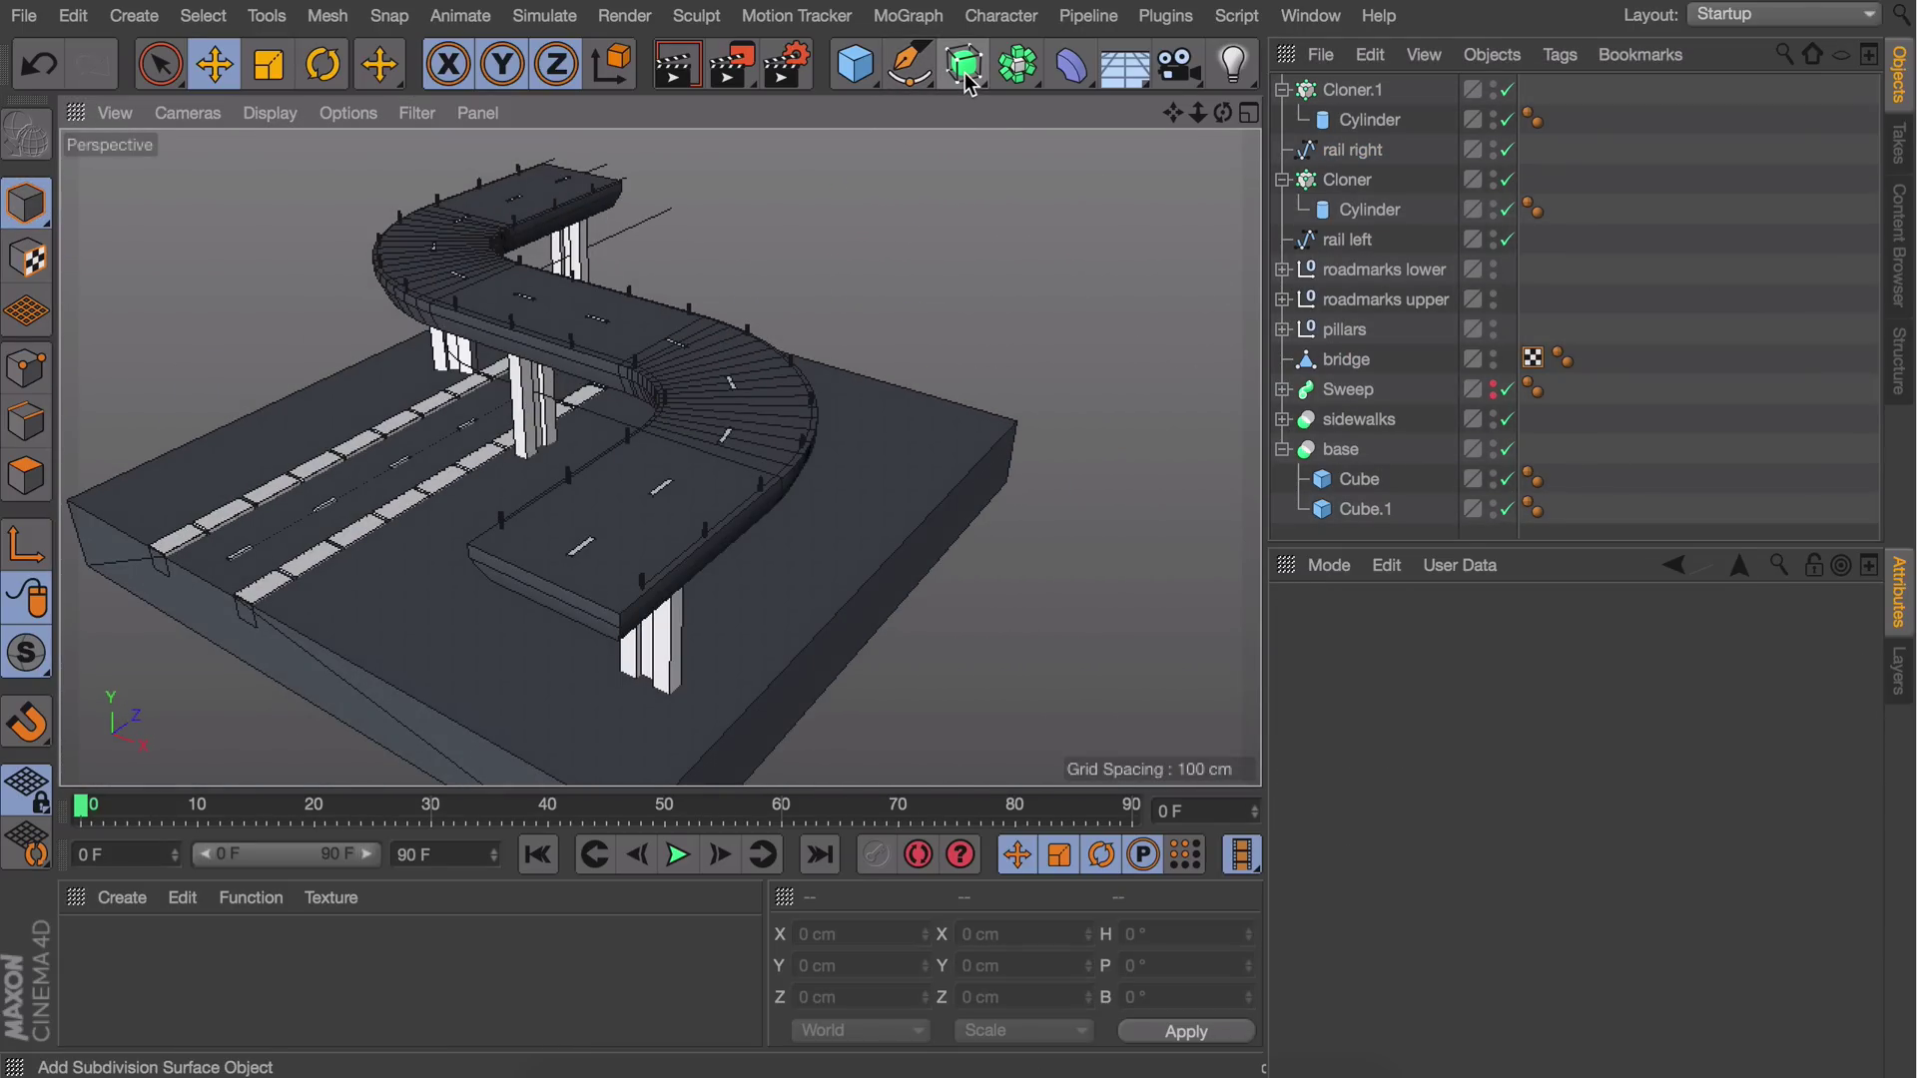
Add a Rectangle spline, scale it down and raise it to about Y 69.3 cm, above the bridge deck
{"action": "left_click", "coordinate": [909, 66]}
{"action": "left_click", "coordinate": [1208, 316]}
{"action": "key", "text": "t"}
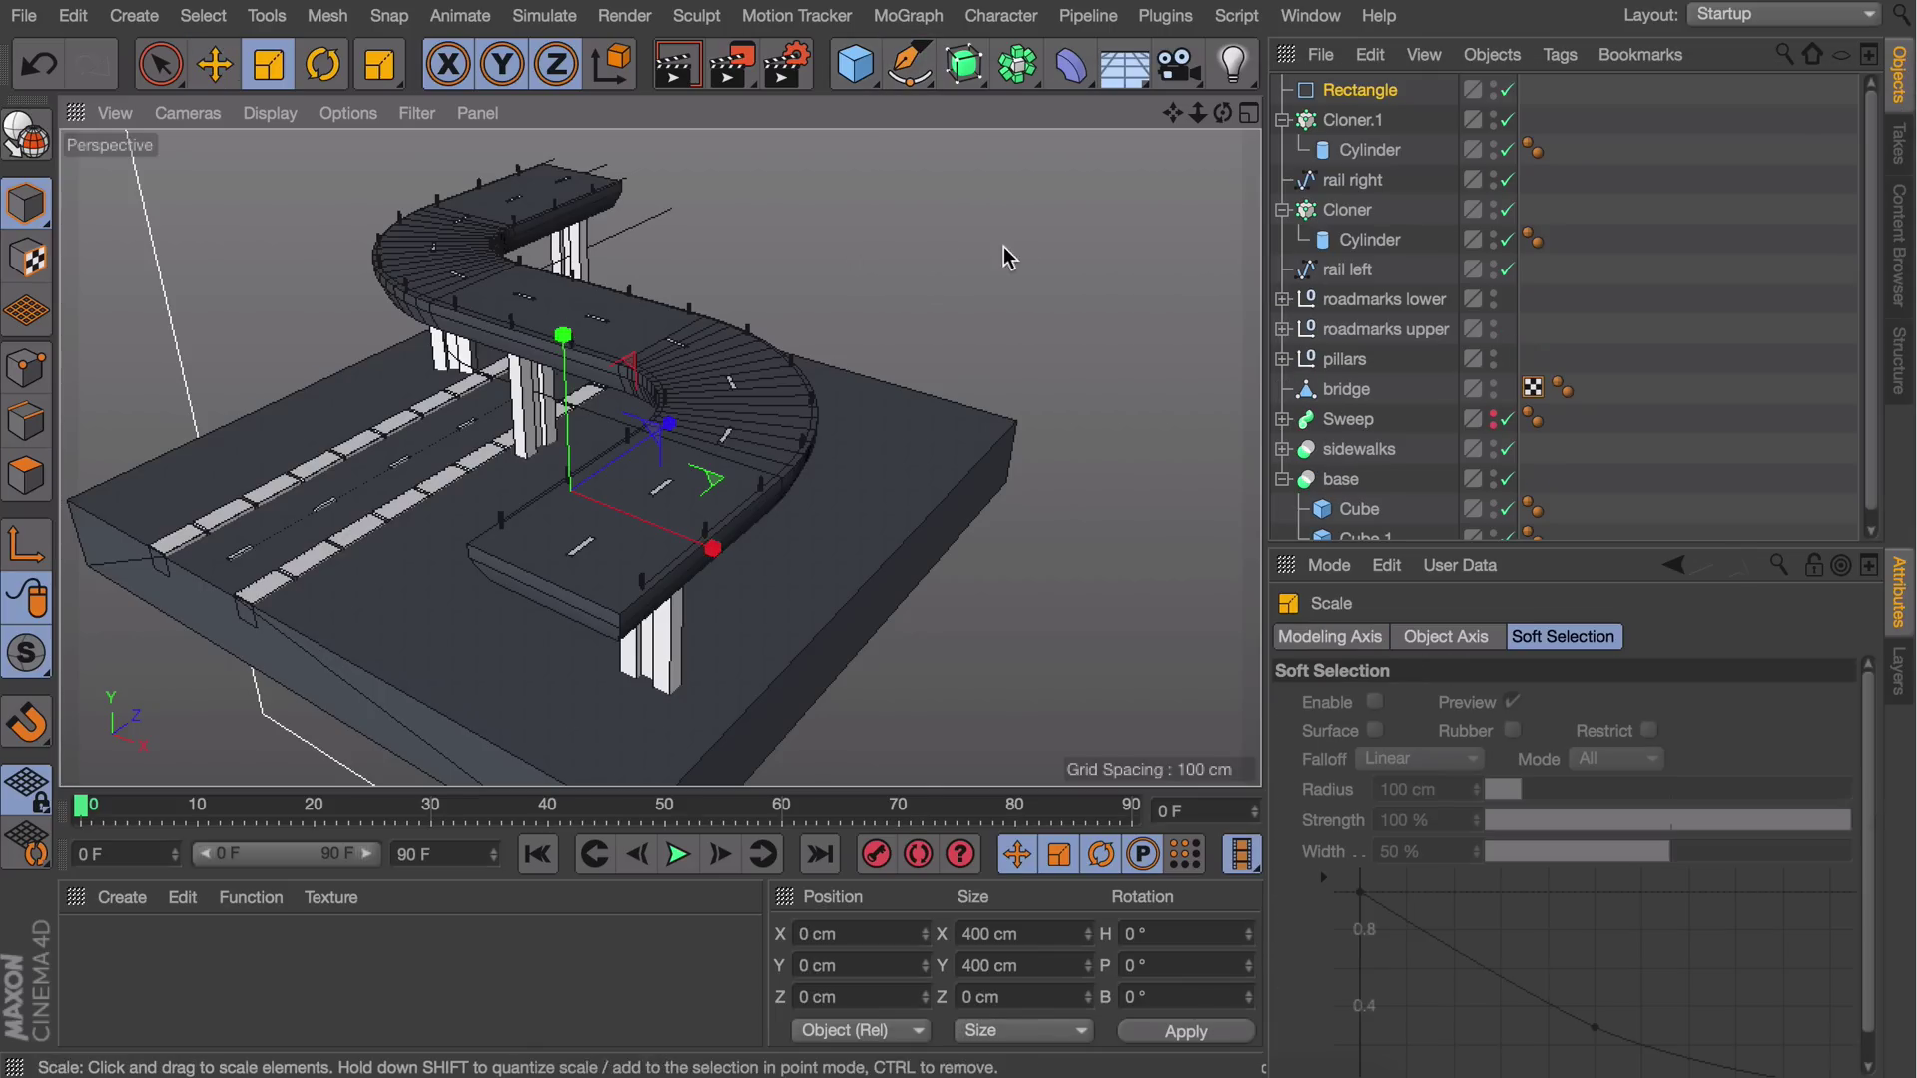
{"action": "left_click_drag", "start_coordinate": [1027, 254], "coordinate": [639, 300]}
{"action": "key", "text": "e"}
{"action": "left_click_drag", "start_coordinate": [561, 344], "coordinate": [555, 129]}
Set the rectangle's width and height to 5 cm, and scale it down to 2.35 by 1.35 cm
{"action": "key", "text": "t"}
{"action": "left_click", "coordinate": [1360, 90]}
{"action": "double_click", "coordinate": [1498, 705]}
{"action": "type", "text": "5"}
{"action": "key", "text": "Tab"}
{"action": "type", "text": "5"}
{"action": "scroll", "coordinate": [560, 285], "scroll_direction": "up", "scroll_amount": 10}
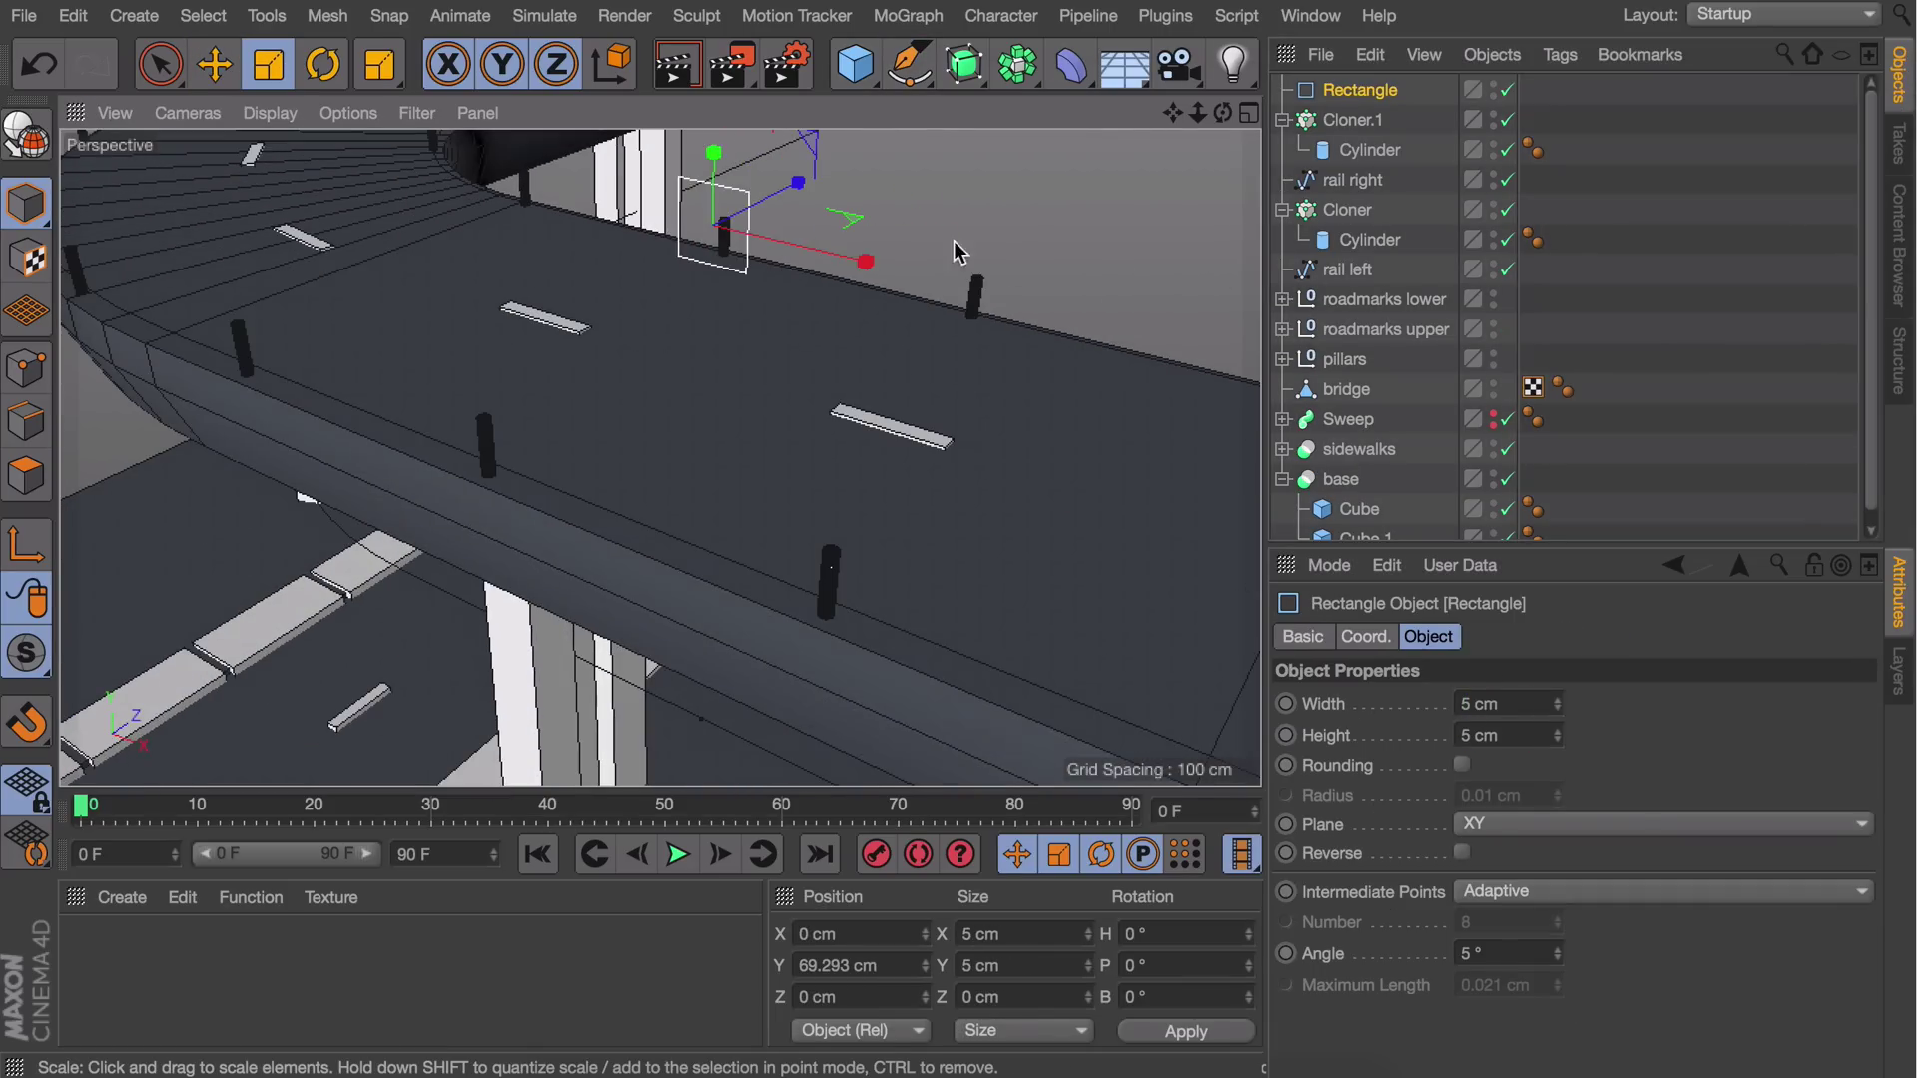
{"action": "left_click_drag", "start_coordinate": [1019, 252], "coordinate": [428, 480]}
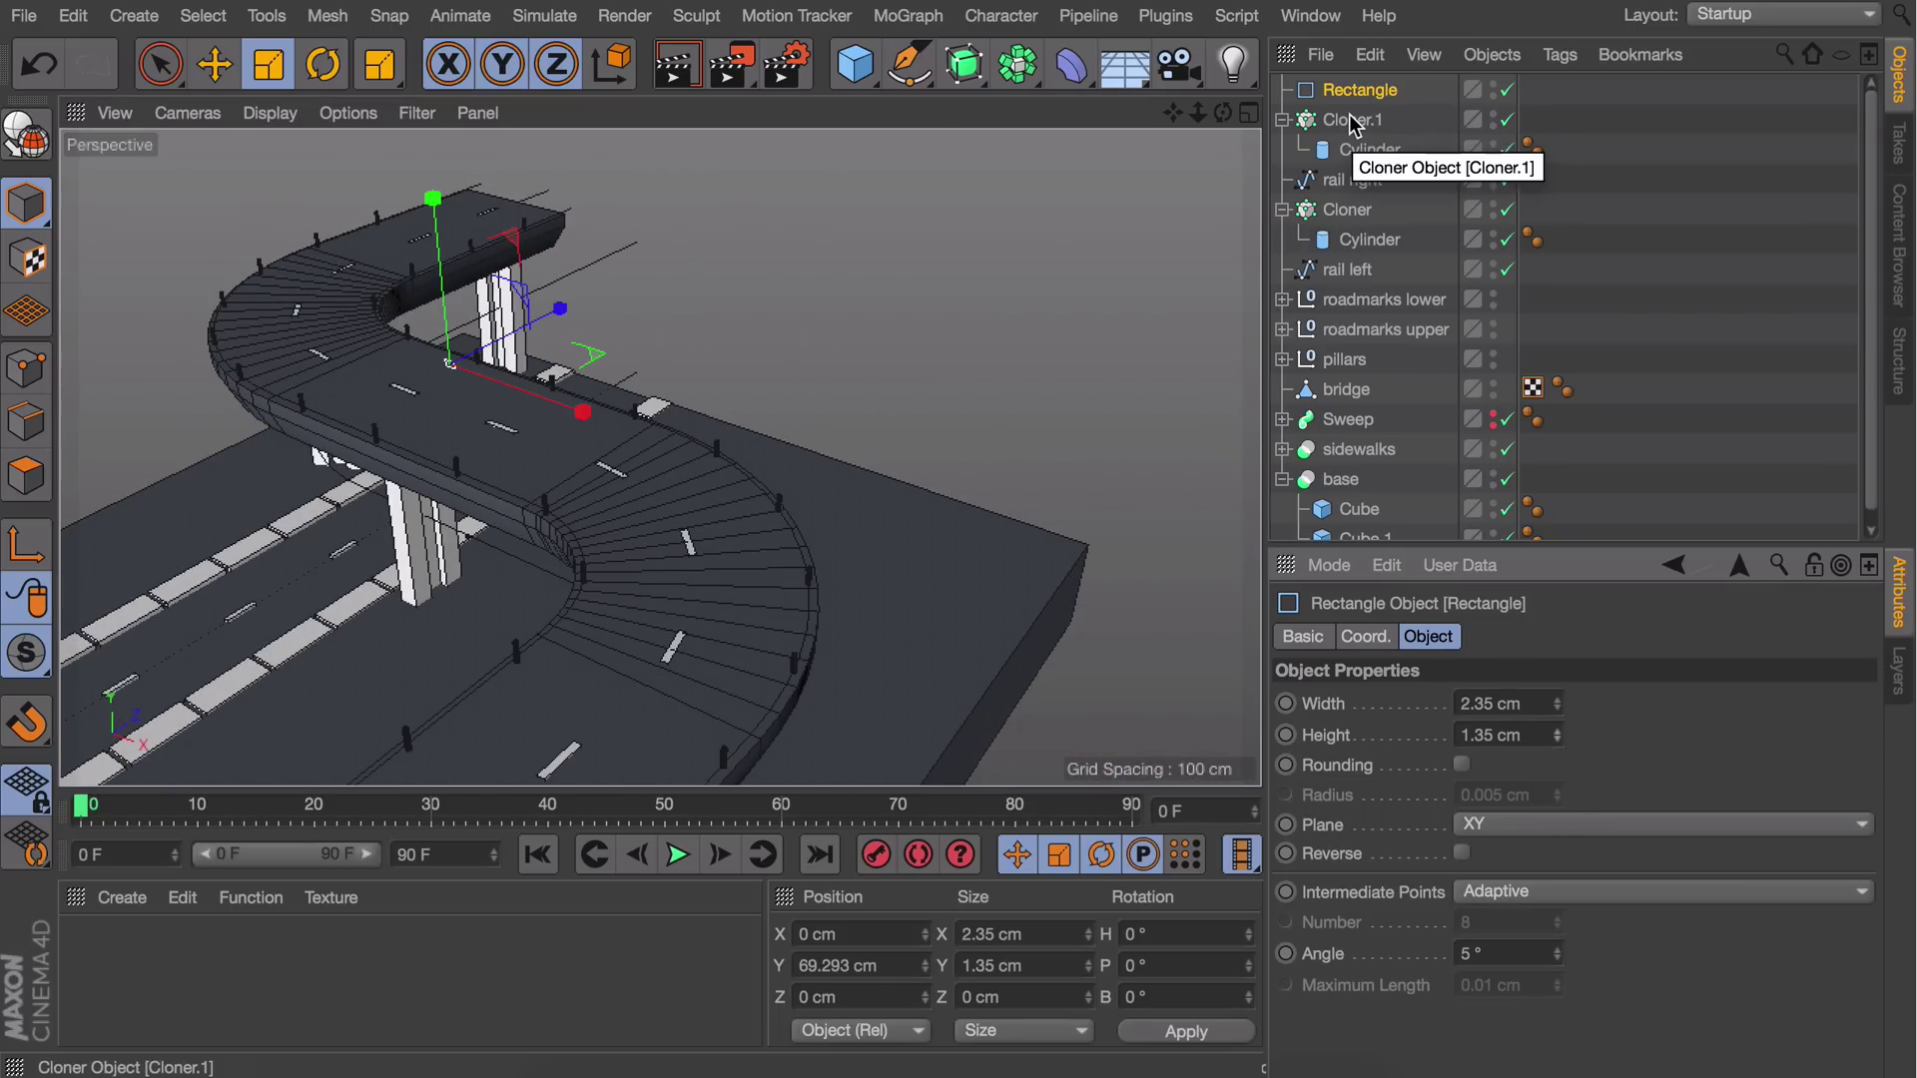
Build two Sweep railings from the rectangle profile, one using a copy of rail right and one a copy of rail left
{"action": "left_click", "coordinate": [965, 64]}
{"action": "left_click", "coordinate": [1069, 205], "text": "alt"}
{"action": "left_click", "coordinate": [1376, 120]}
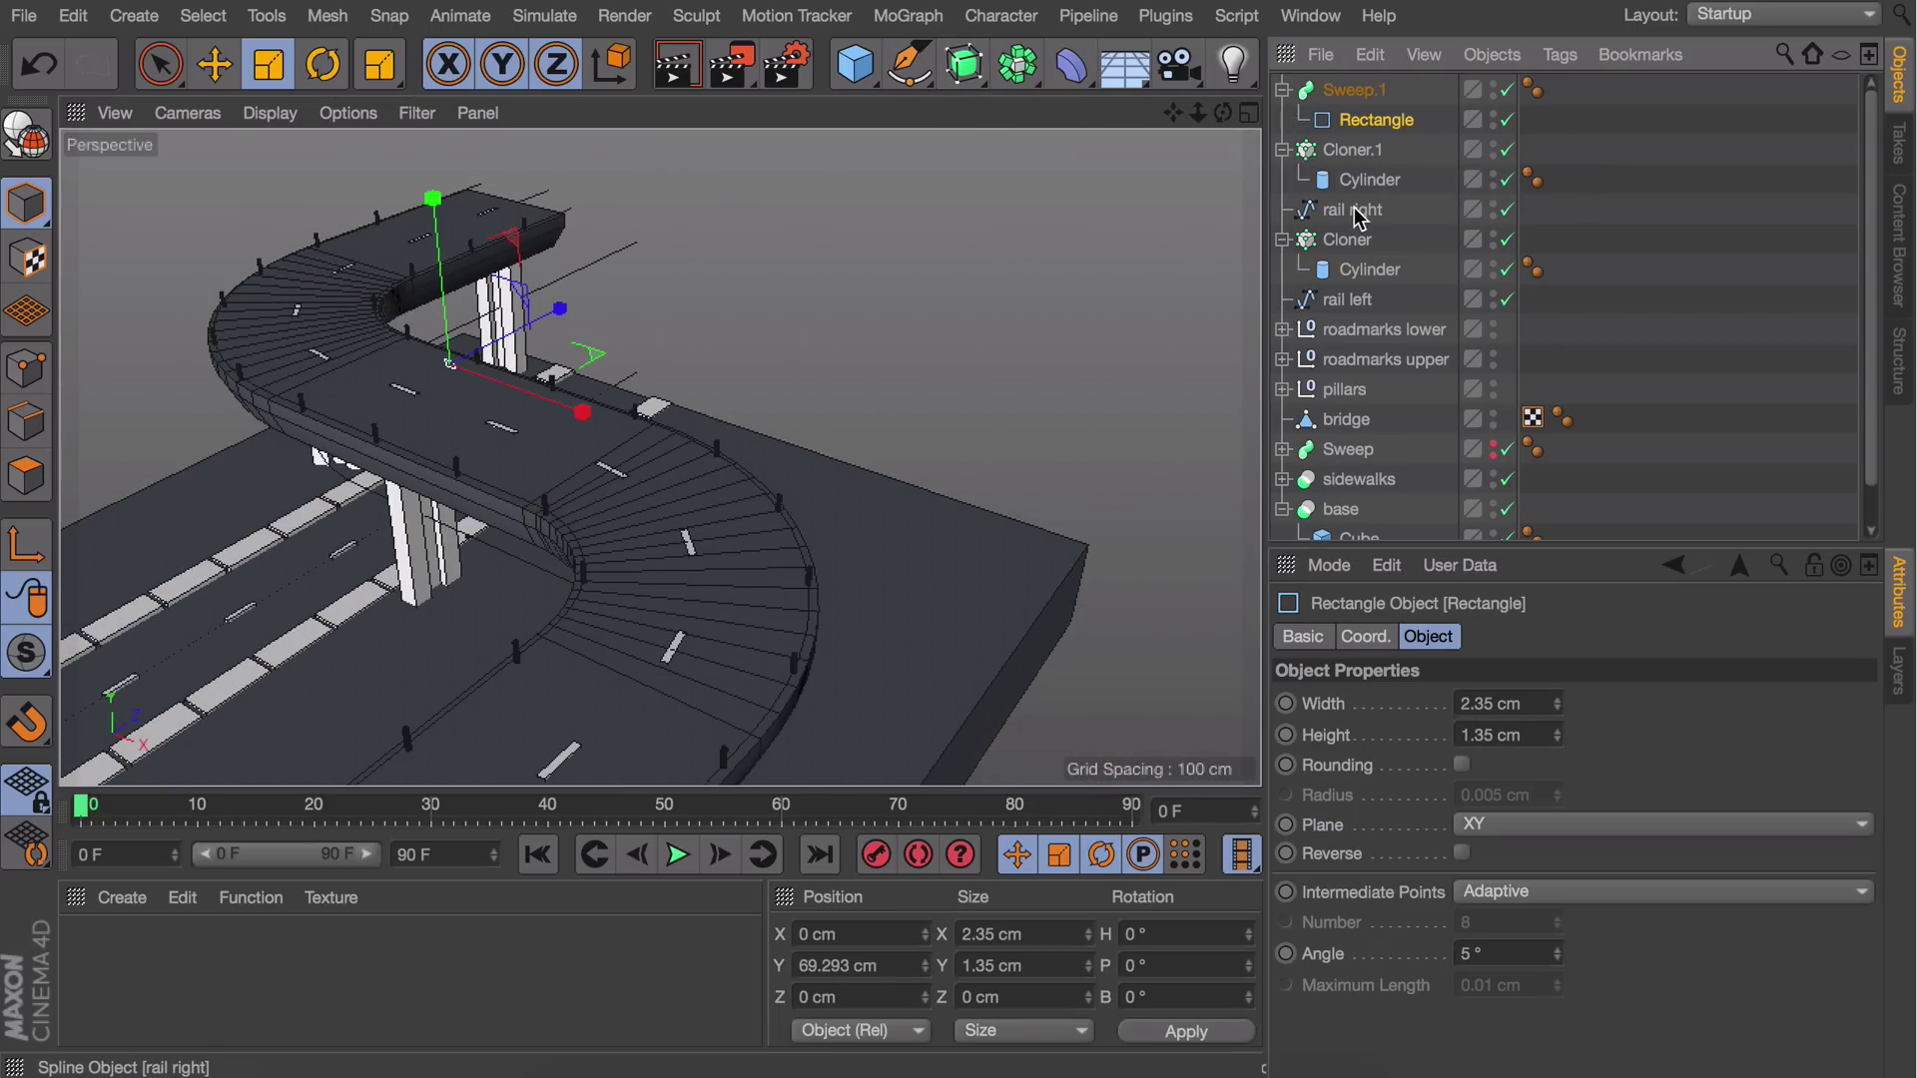
{"action": "left_click_drag", "start_coordinate": [1363, 225], "coordinate": [1388, 164]}
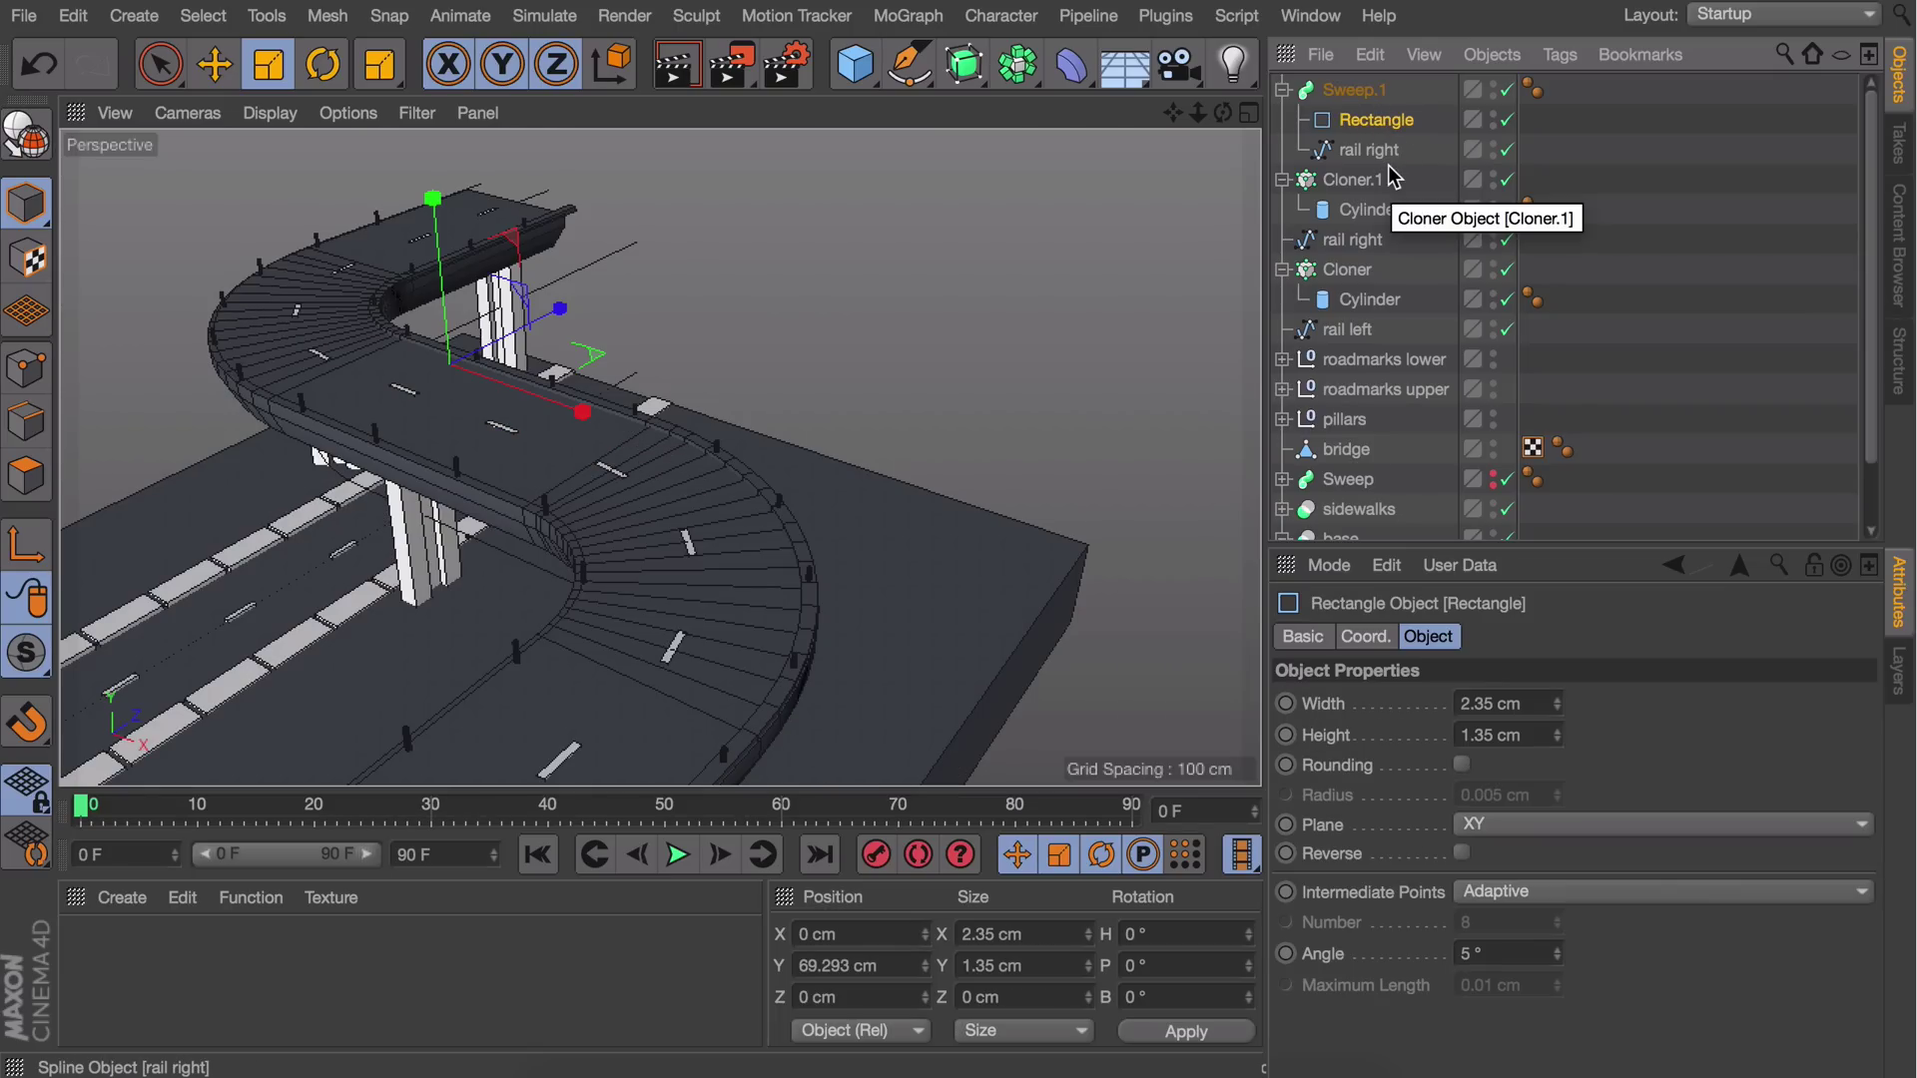
{"action": "left_click", "coordinate": [1369, 209]}
{"action": "left_click_drag", "start_coordinate": [1364, 386], "coordinate": [1380, 134], "text": "ctrl"}
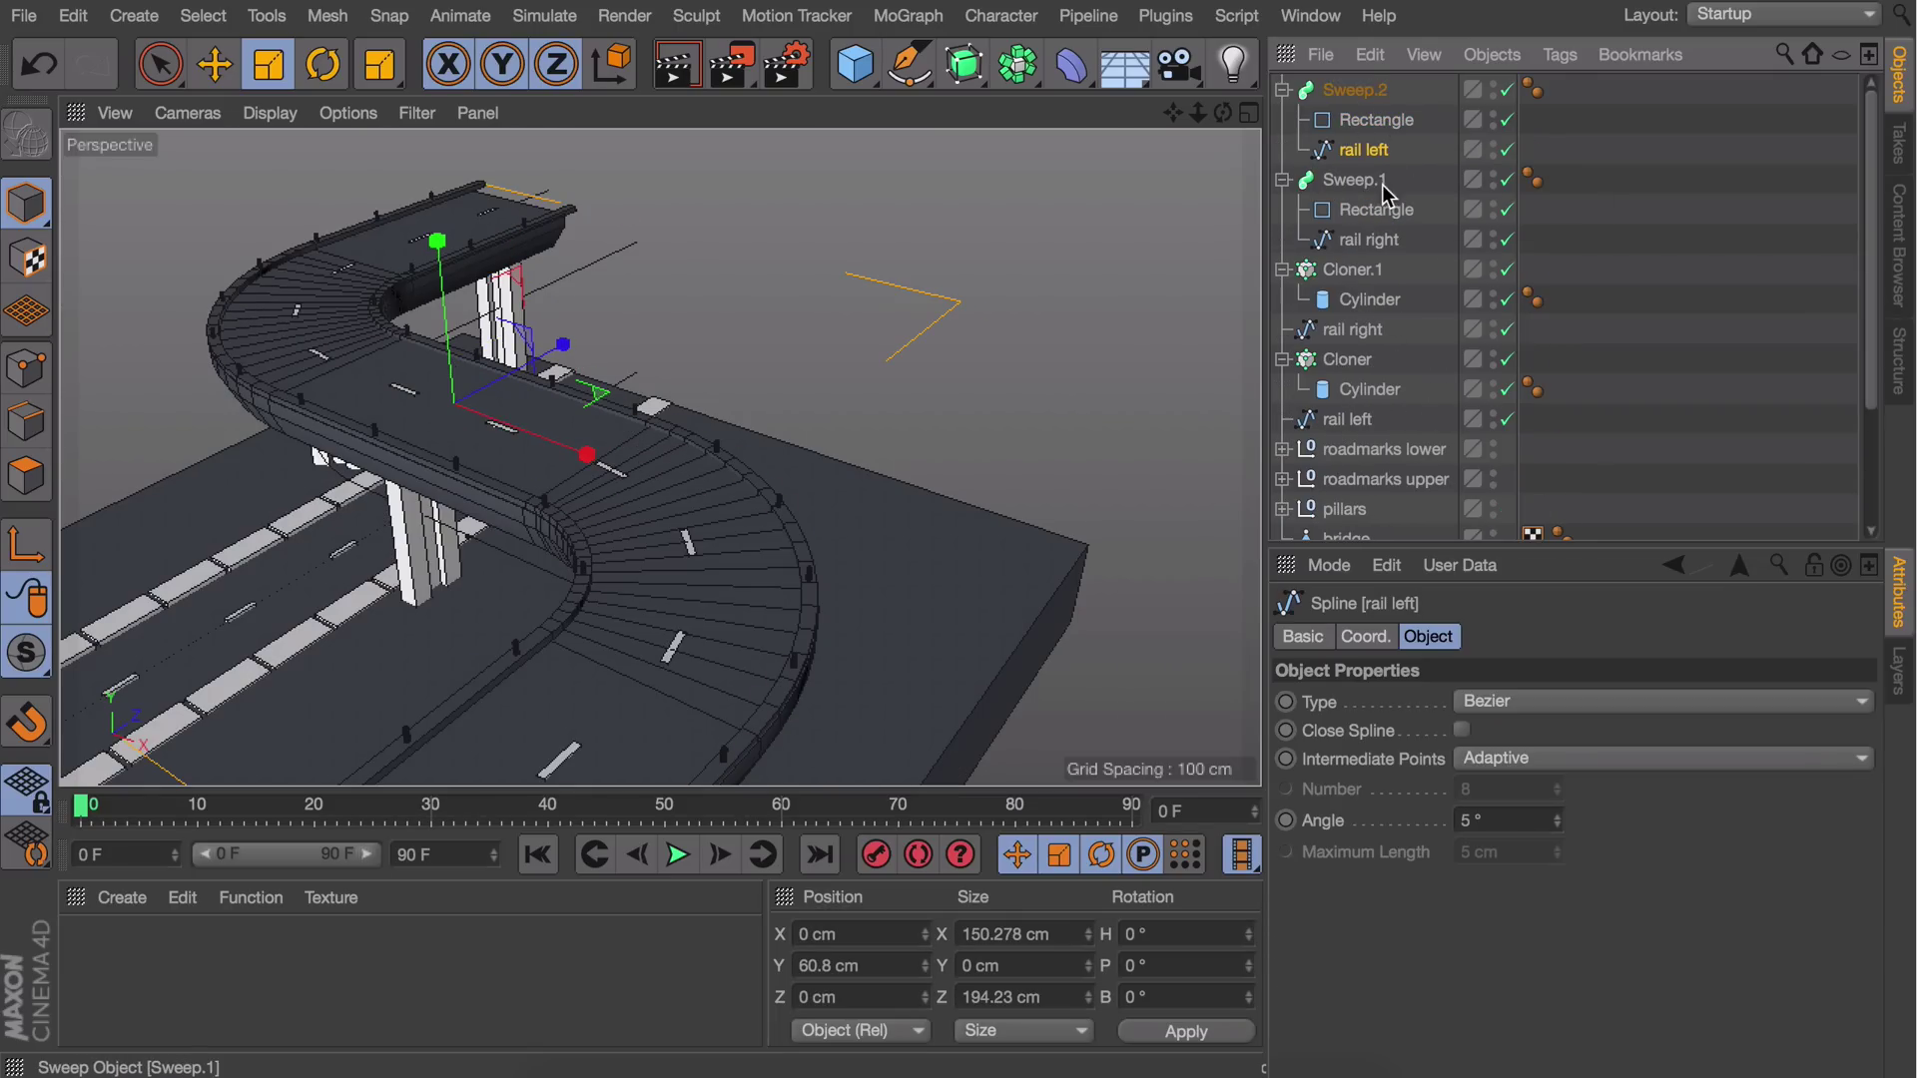
Raise both Sweep railings together to the tops of the posts
{"action": "left_click", "coordinate": [1358, 91]}
{"action": "left_click", "coordinate": [1362, 180], "text": "shift"}
{"action": "key", "text": "e"}
{"action": "left_click_drag", "start_coordinate": [456, 377], "coordinate": [455, 347]}
{"action": "scroll", "coordinate": [720, 451], "scroll_direction": "up", "scroll_amount": 5}
Extend the rail left spline in its Sweep past the end posts by moving its end points
{"action": "left_click_drag", "start_coordinate": [639, 539], "coordinate": [794, 396], "text": "alt"}
{"action": "left_click", "coordinate": [1364, 149]}
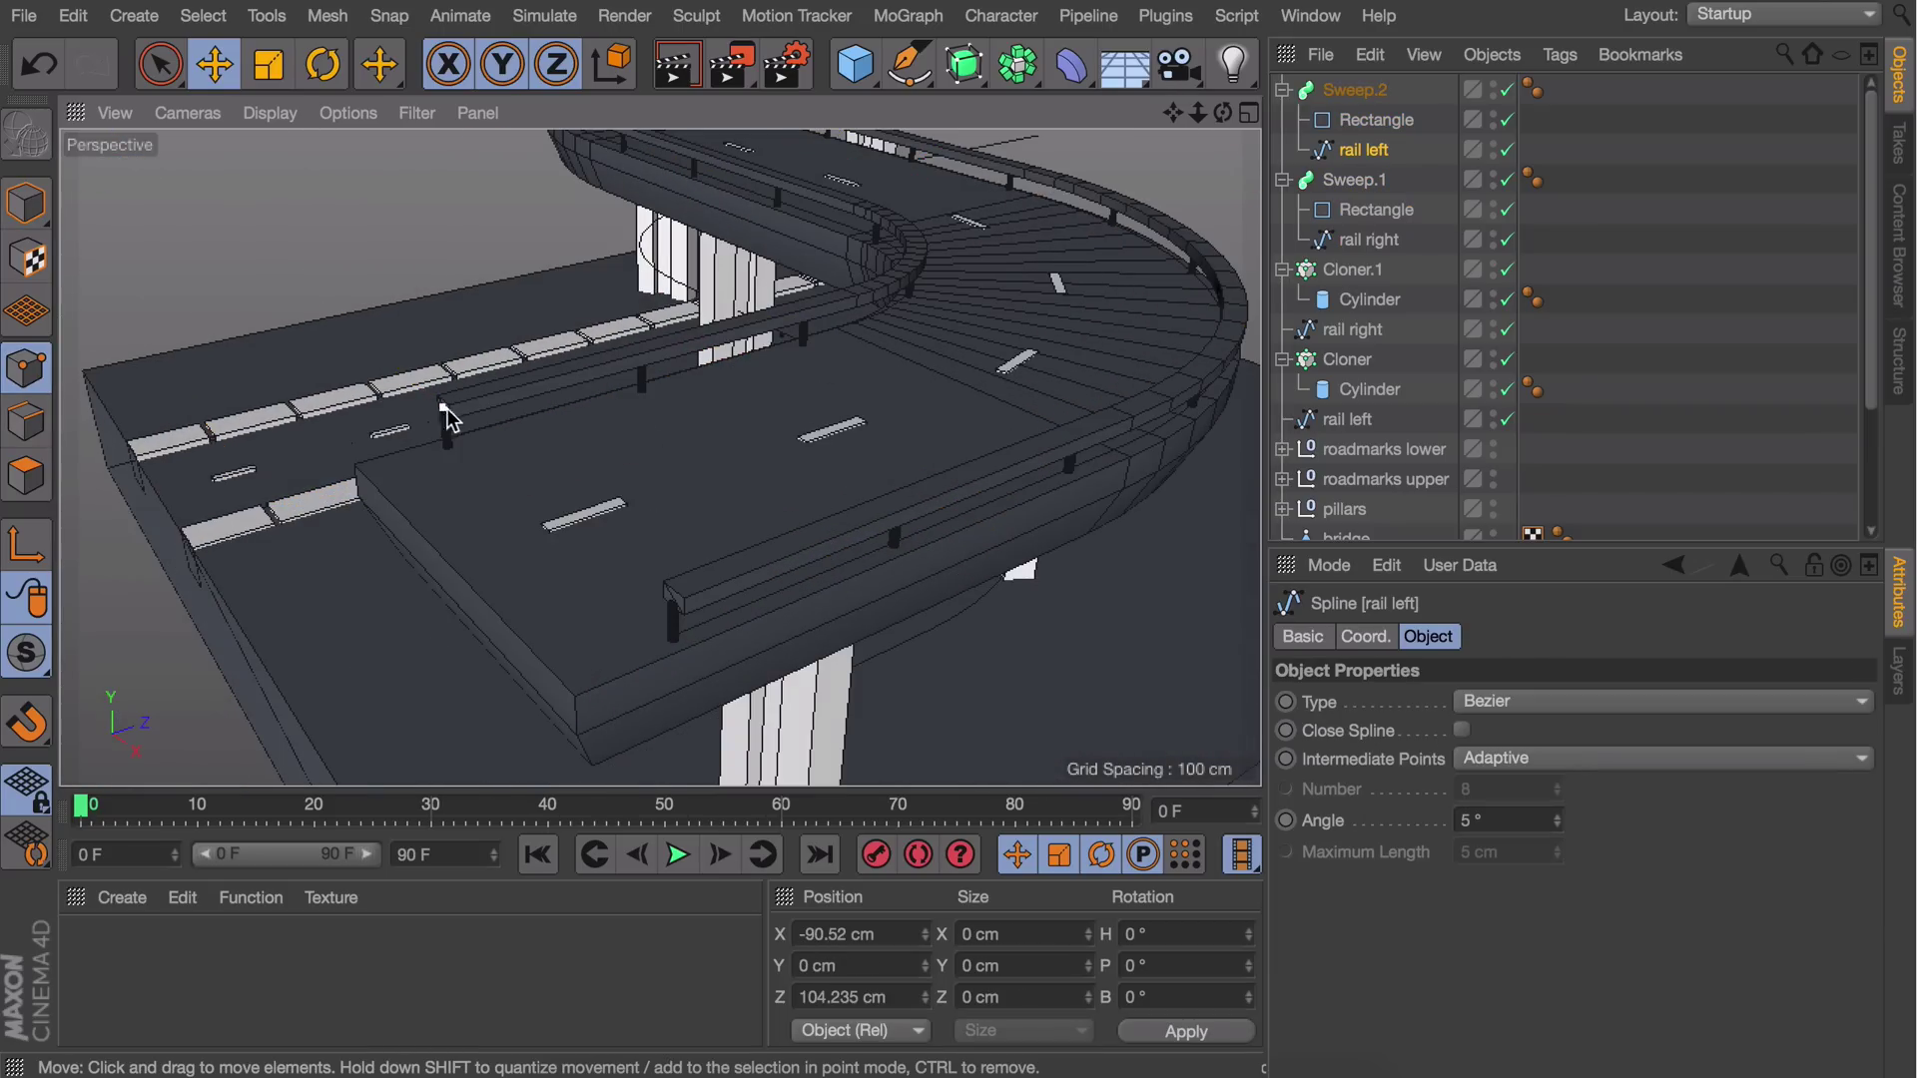
{"action": "left_click_drag", "start_coordinate": [512, 391], "coordinate": [843, 171]}
{"action": "scroll", "coordinate": [787, 184], "scroll_direction": "up", "scroll_amount": 4}
{"action": "left_click", "coordinate": [713, 190]}
Extend the rail right spline in its Sweep slightly past the end posts by moving its end points
{"action": "left_click", "coordinate": [1369, 240]}
{"action": "left_click", "coordinate": [1006, 276]}
{"action": "left_click_drag", "start_coordinate": [931, 318], "coordinate": [707, 268], "text": "alt"}
{"action": "left_click_drag", "start_coordinate": [1145, 285], "coordinate": [1164, 288]}
{"action": "scroll", "coordinate": [759, 480], "scroll_direction": "down", "scroll_amount": 5}
{"action": "left_click_drag", "start_coordinate": [707, 399], "coordinate": [792, 539], "text": "alt"}
{"action": "left_click", "coordinate": [483, 509]}
{"action": "left_click_drag", "start_coordinate": [639, 488], "coordinate": [728, 676]}
Set both railing profile rectangles to 2 cm wide and 1 cm high
{"action": "left_click", "coordinate": [1376, 119]}
{"action": "left_click", "coordinate": [1383, 209], "text": "shift"}
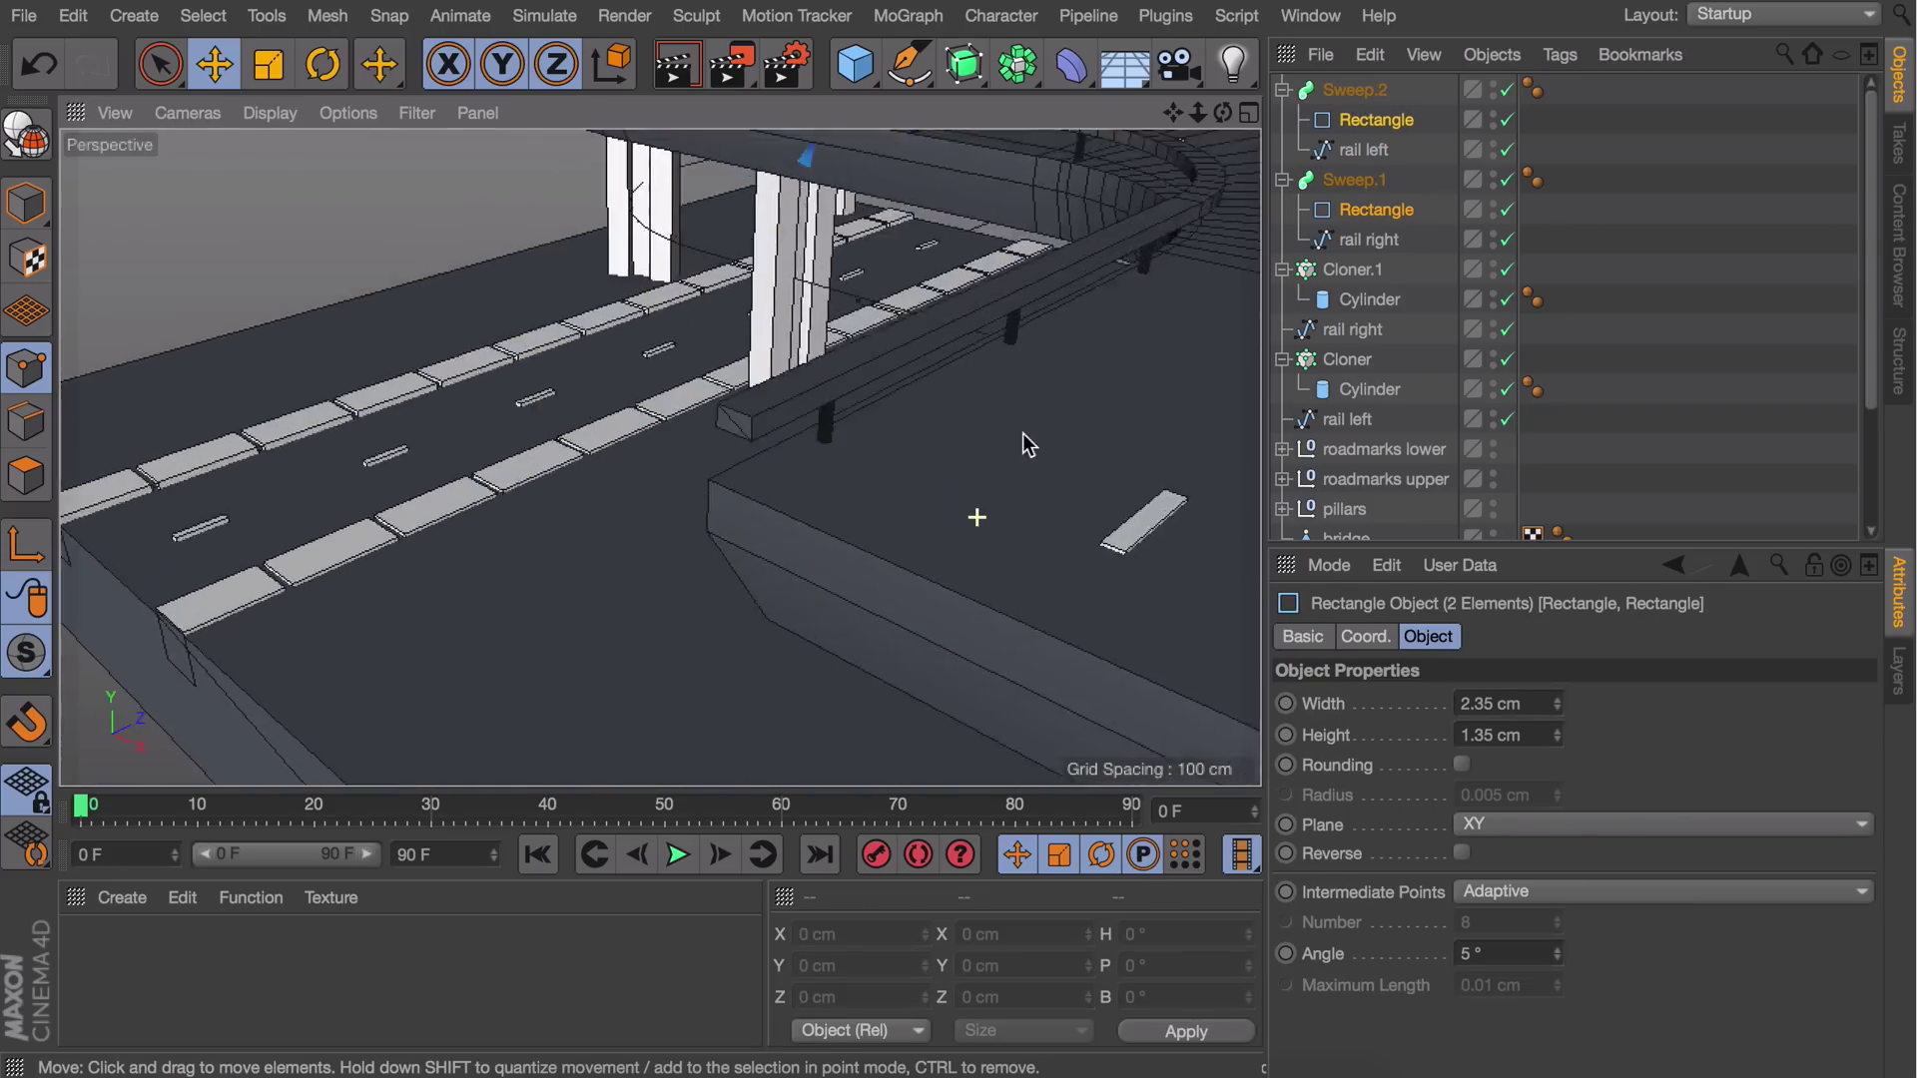
{"action": "double_click", "coordinate": [1488, 735]}
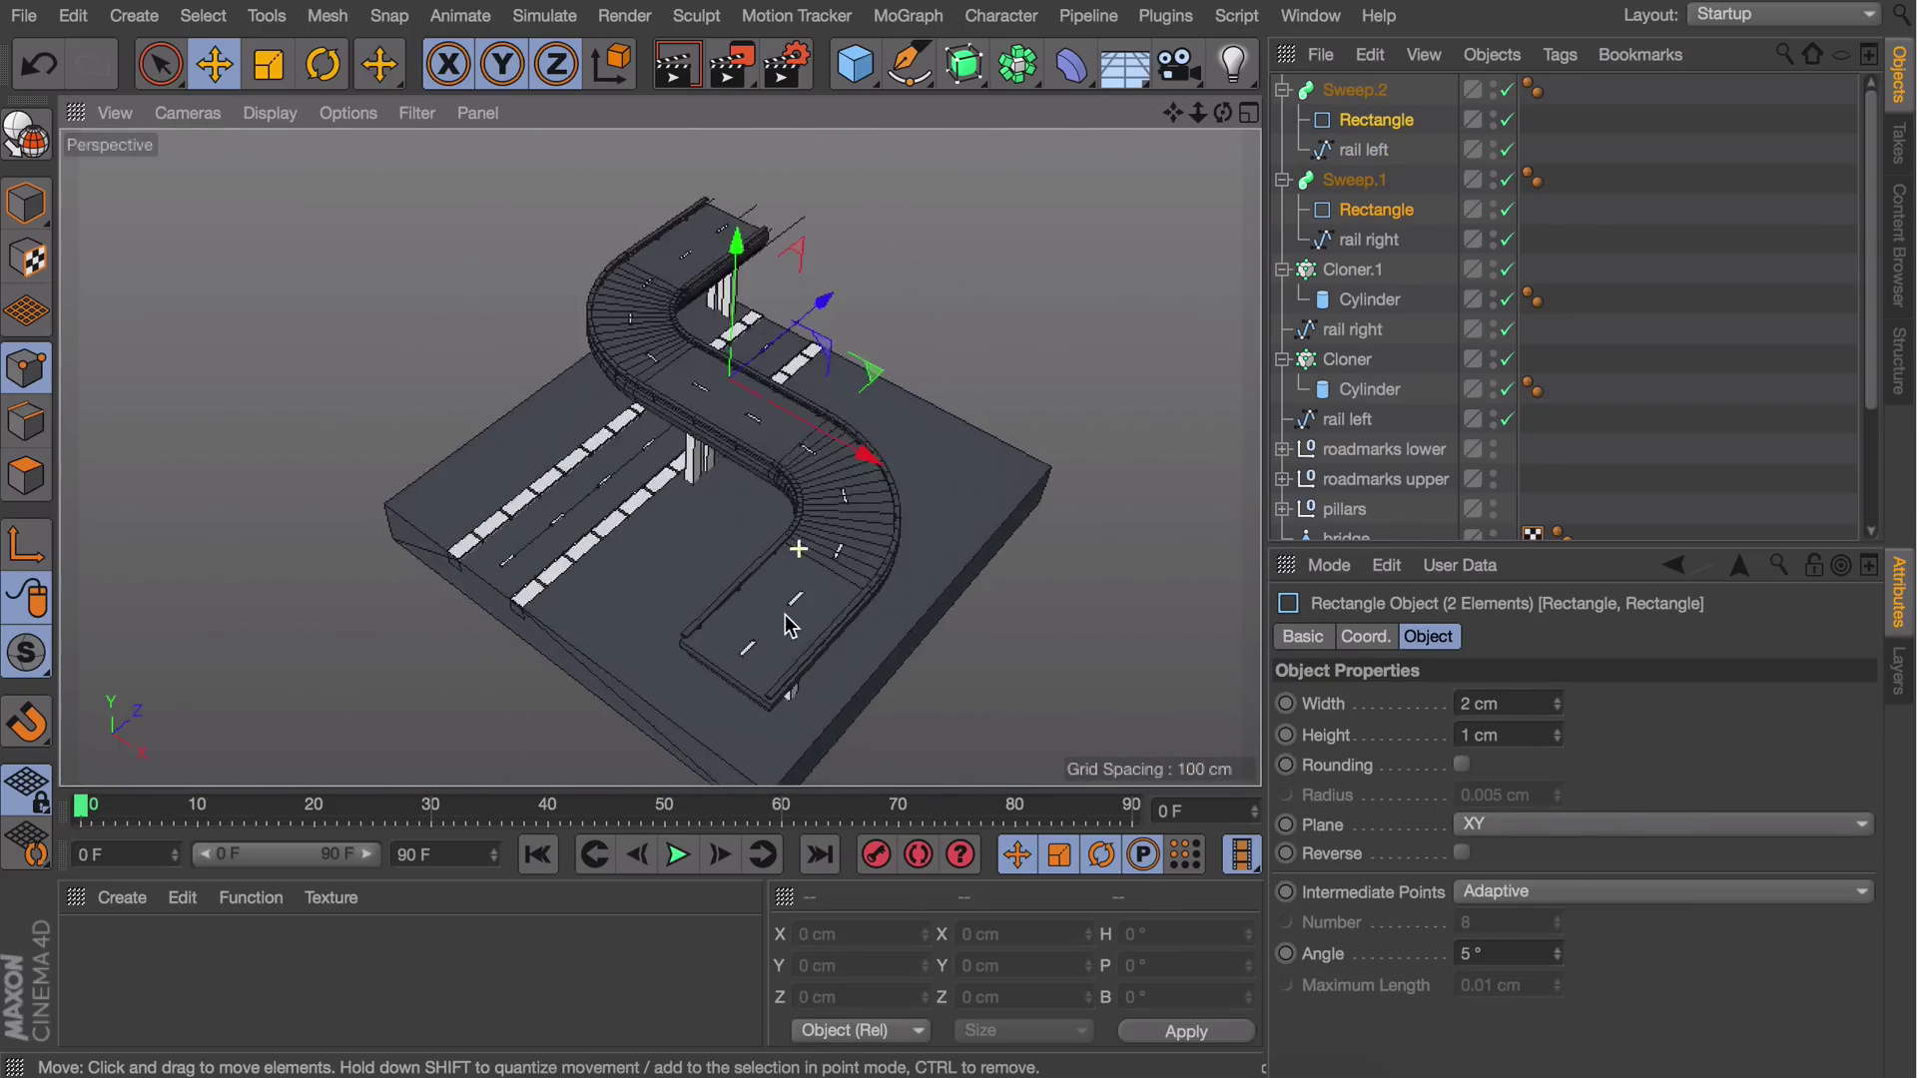
Group the two railing Sweeps under a null and name it Rails
{"action": "left_click", "coordinate": [1355, 90]}
{"action": "key", "text": "alt+g"}
{"action": "double_click", "coordinate": [1339, 90]}
{"action": "type", "text": "Ra"}
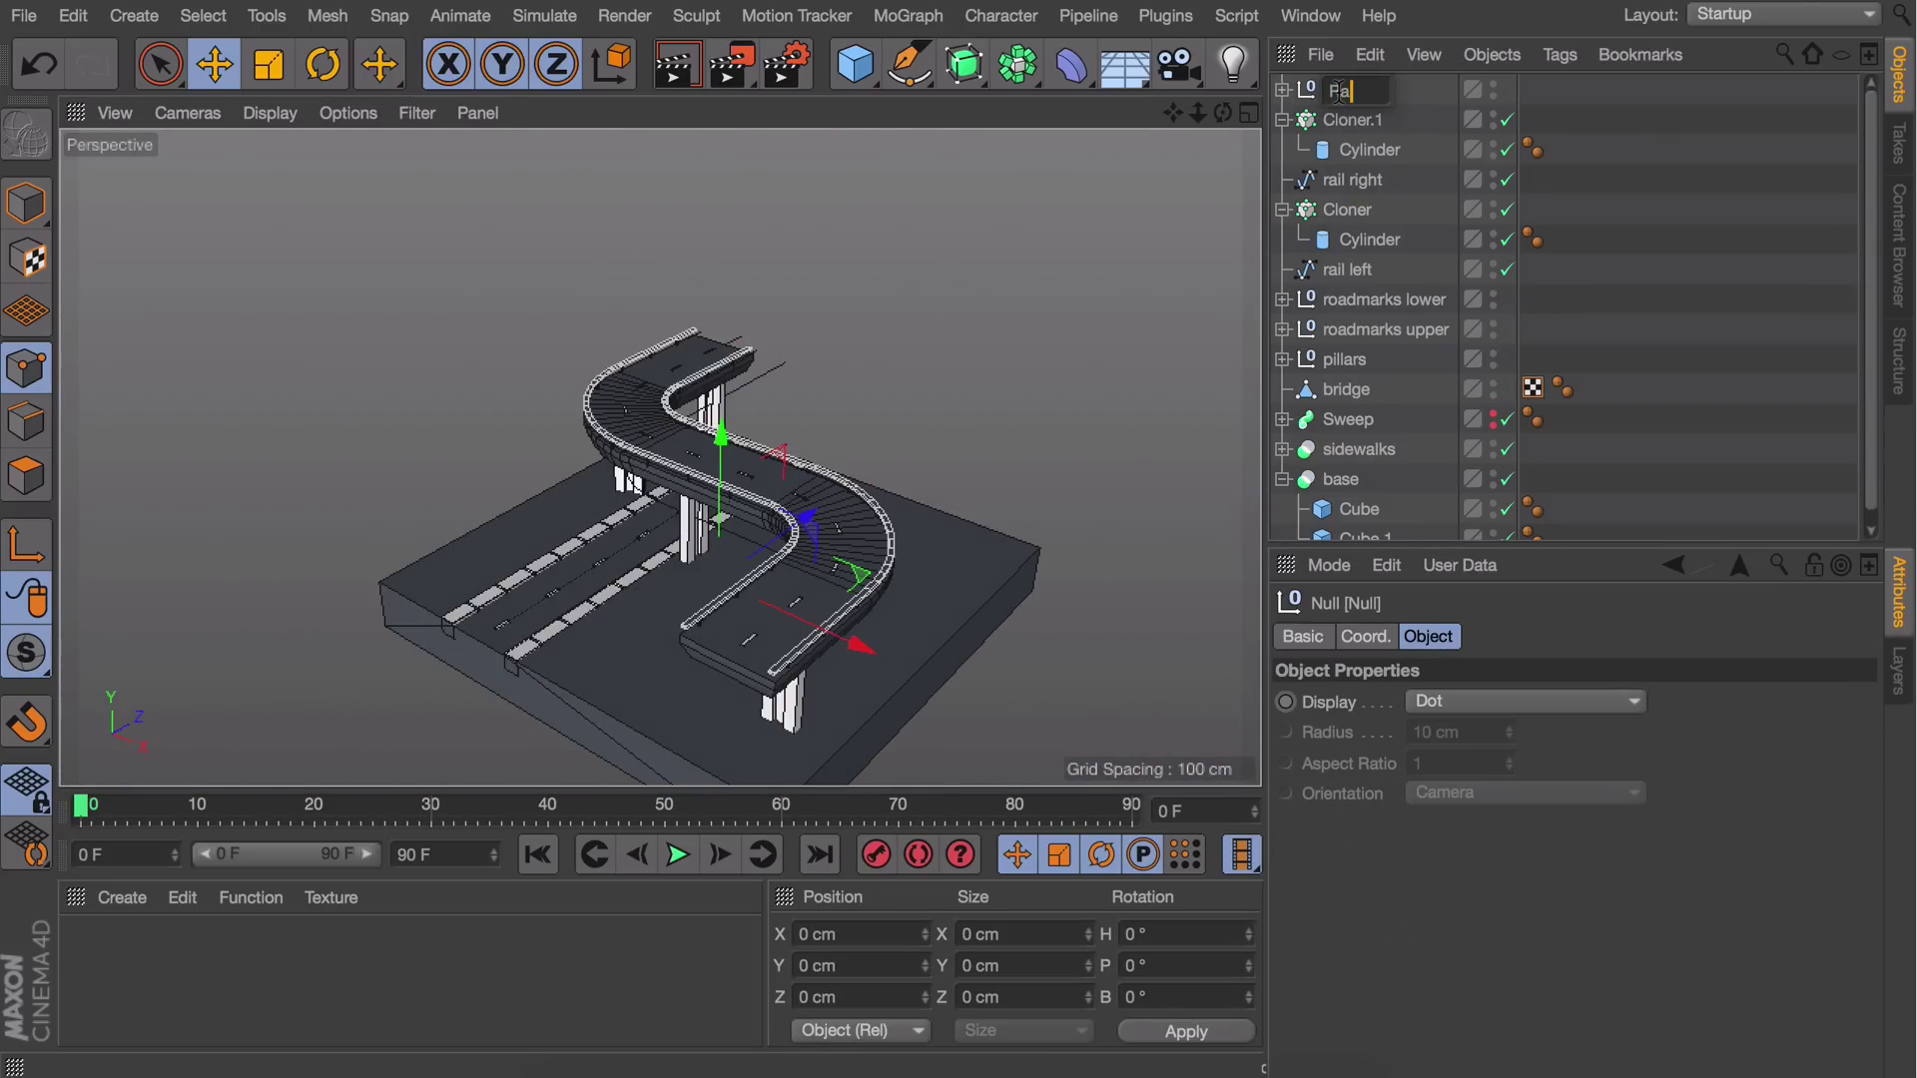
{"action": "type", "text": "ilways"}
{"action": "key", "text": "Return"}
Group the two post Cloners under a null and name it Posts
{"action": "left_click", "coordinate": [1353, 120]}
{"action": "left_click", "coordinate": [1348, 210], "text": "shift"}
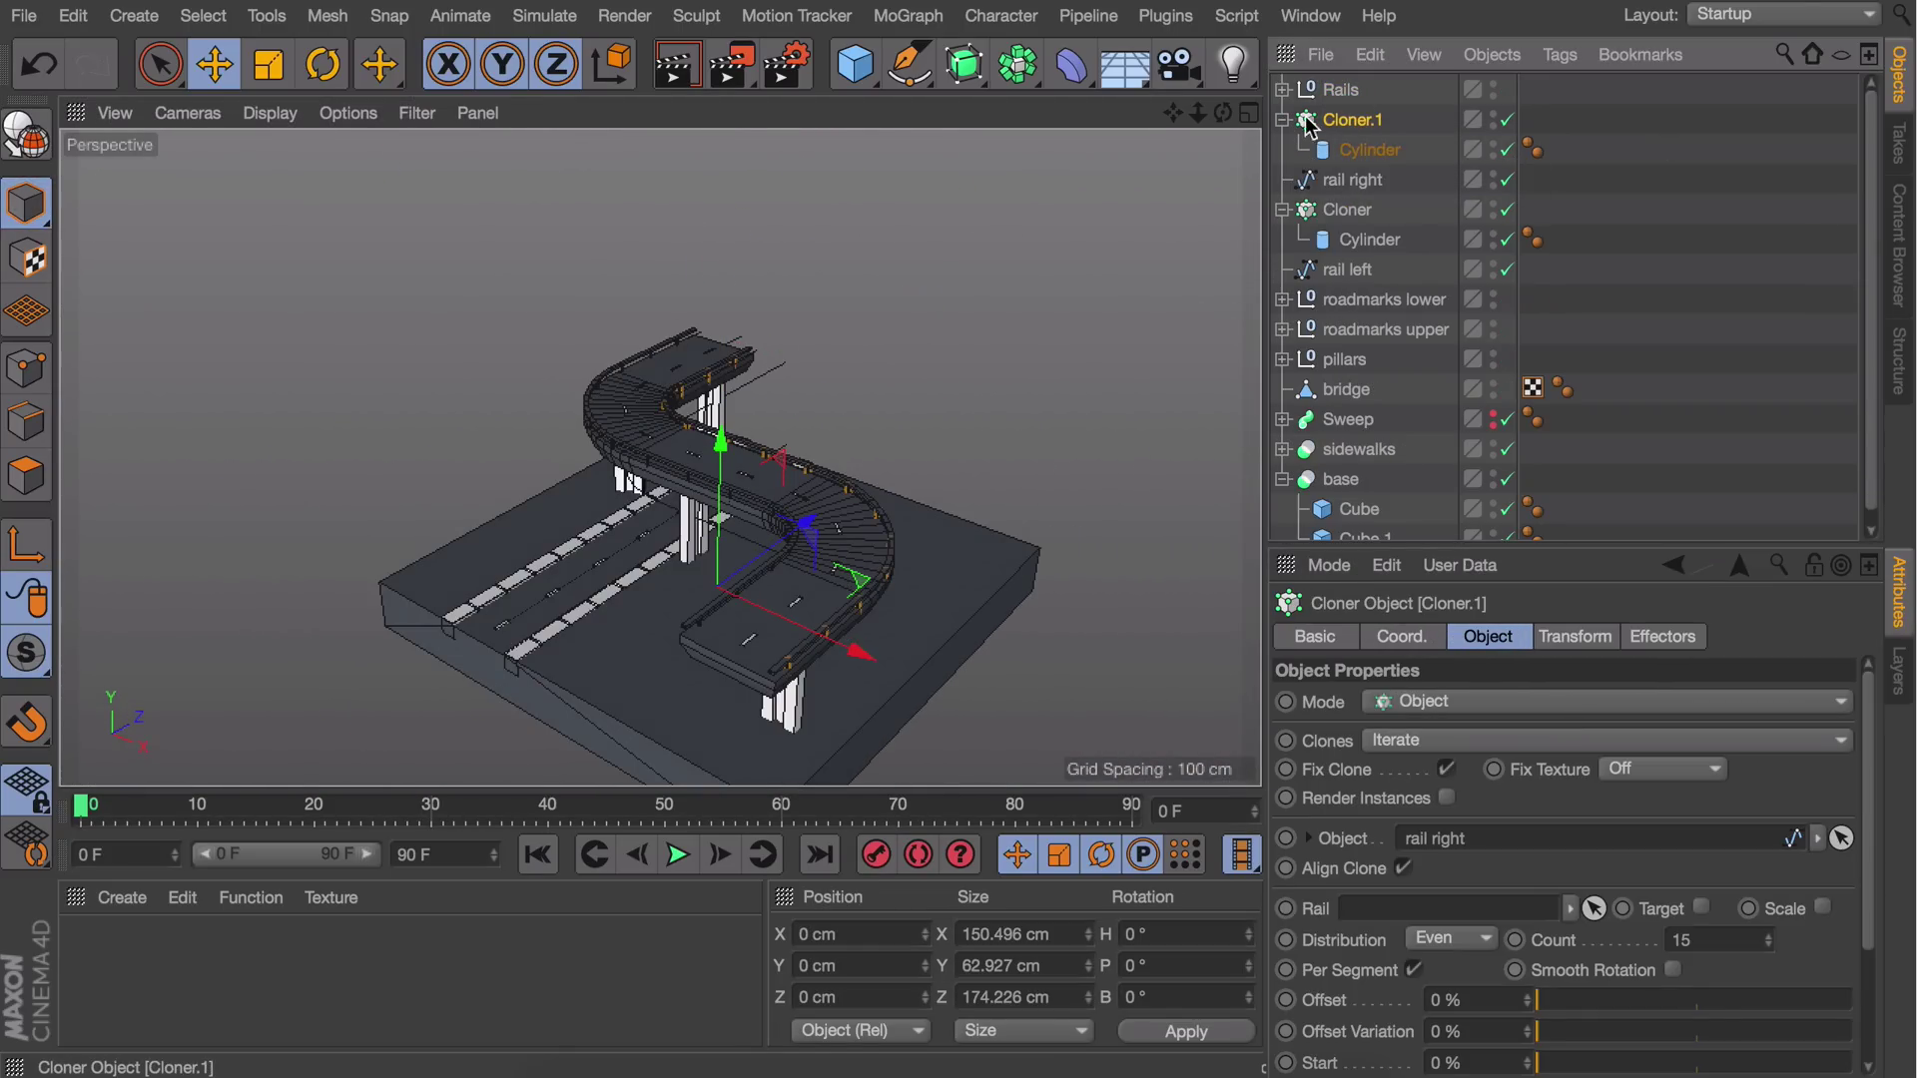
{"action": "key", "text": "alt+g"}
{"action": "double_click", "coordinate": [1345, 120]}
{"action": "type", "text": "Posts"}
{"action": "key", "text": "Return"}
Move the rail right and rail left guide splines into the Posts group and collapse it
{"action": "left_click_drag", "start_coordinate": [1347, 150], "coordinate": [1365, 189]}
{"action": "left_click_drag", "start_coordinate": [1308, 313], "coordinate": [1311, 308]}
{"action": "key", "text": "ctrl+z"}
{"action": "left_click", "coordinate": [1284, 120]}
{"action": "left_click", "coordinate": [1373, 459]}
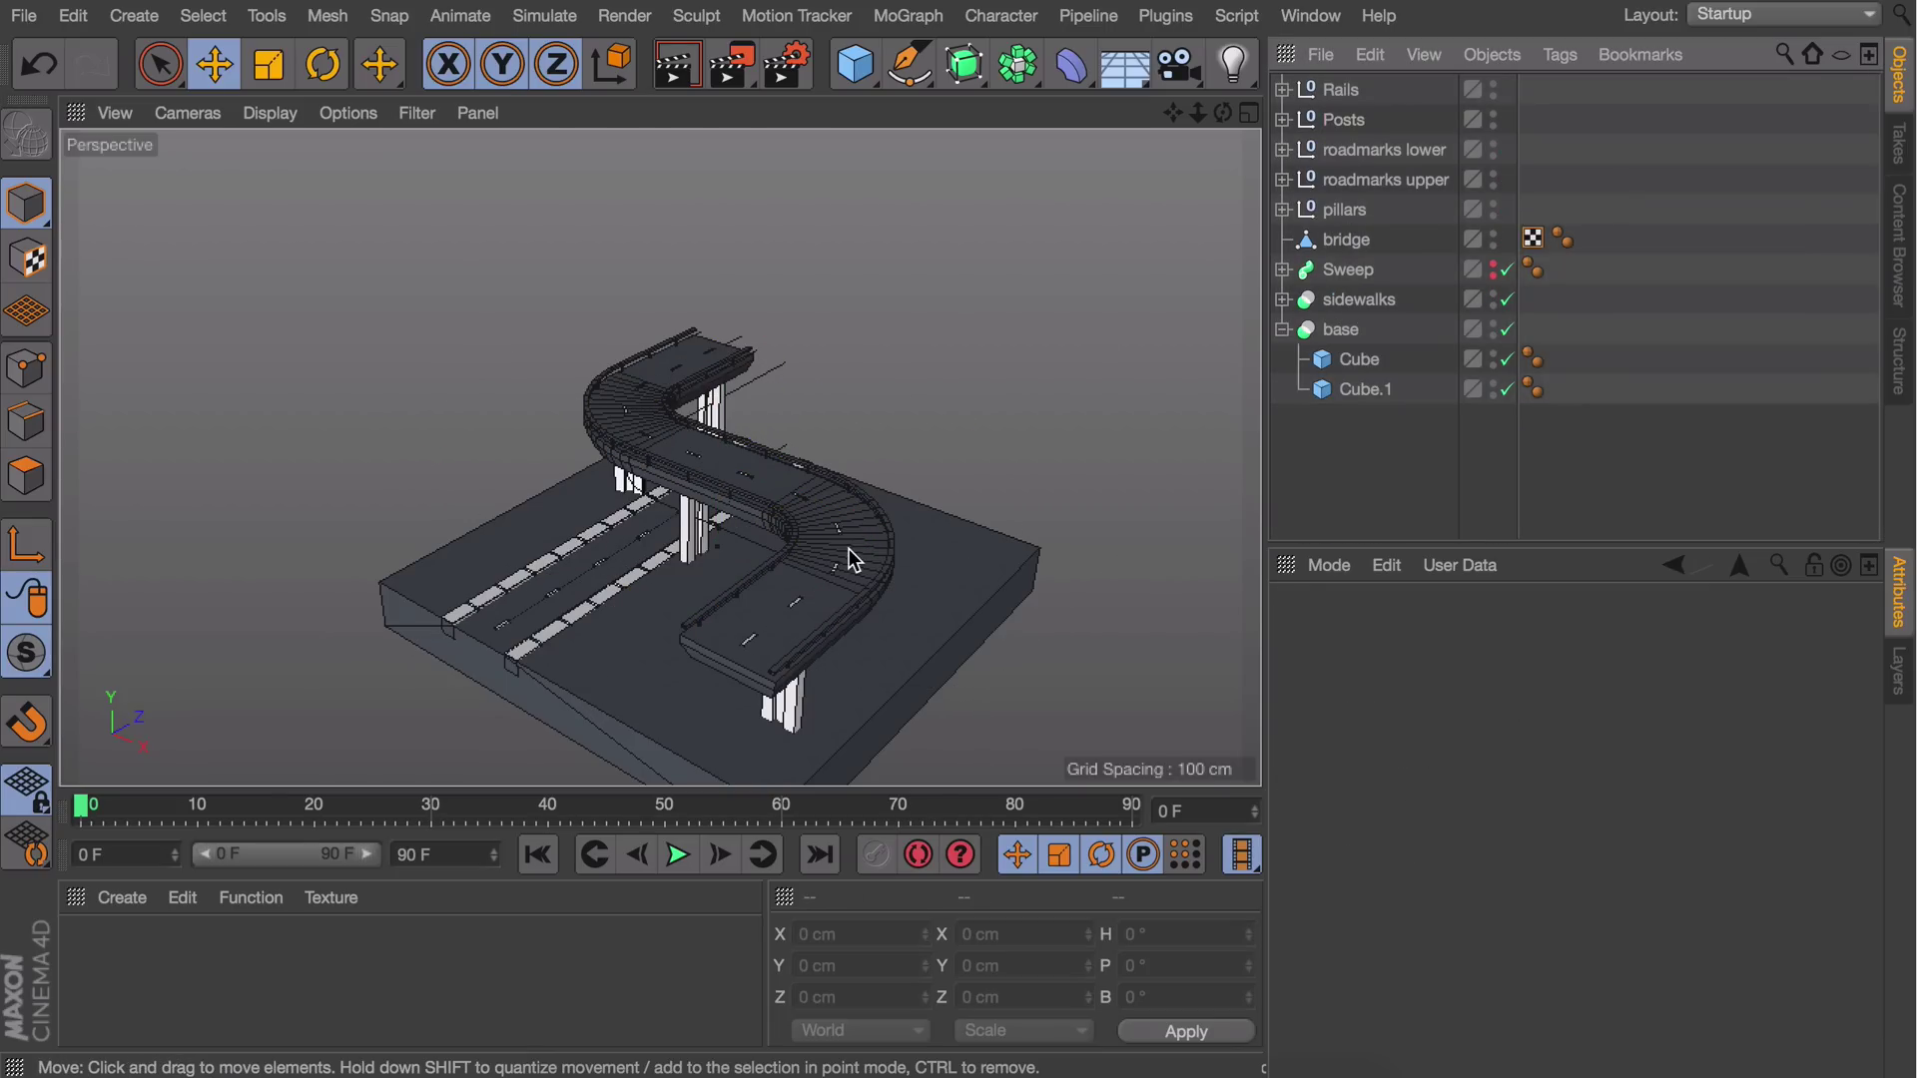
{"action": "right_click_drag", "start_coordinate": [836, 558], "coordinate": [851, 494], "text": "alt"}
{"action": "middle_click_drag", "start_coordinate": [853, 490], "coordinate": [875, 419], "text": "alt"}
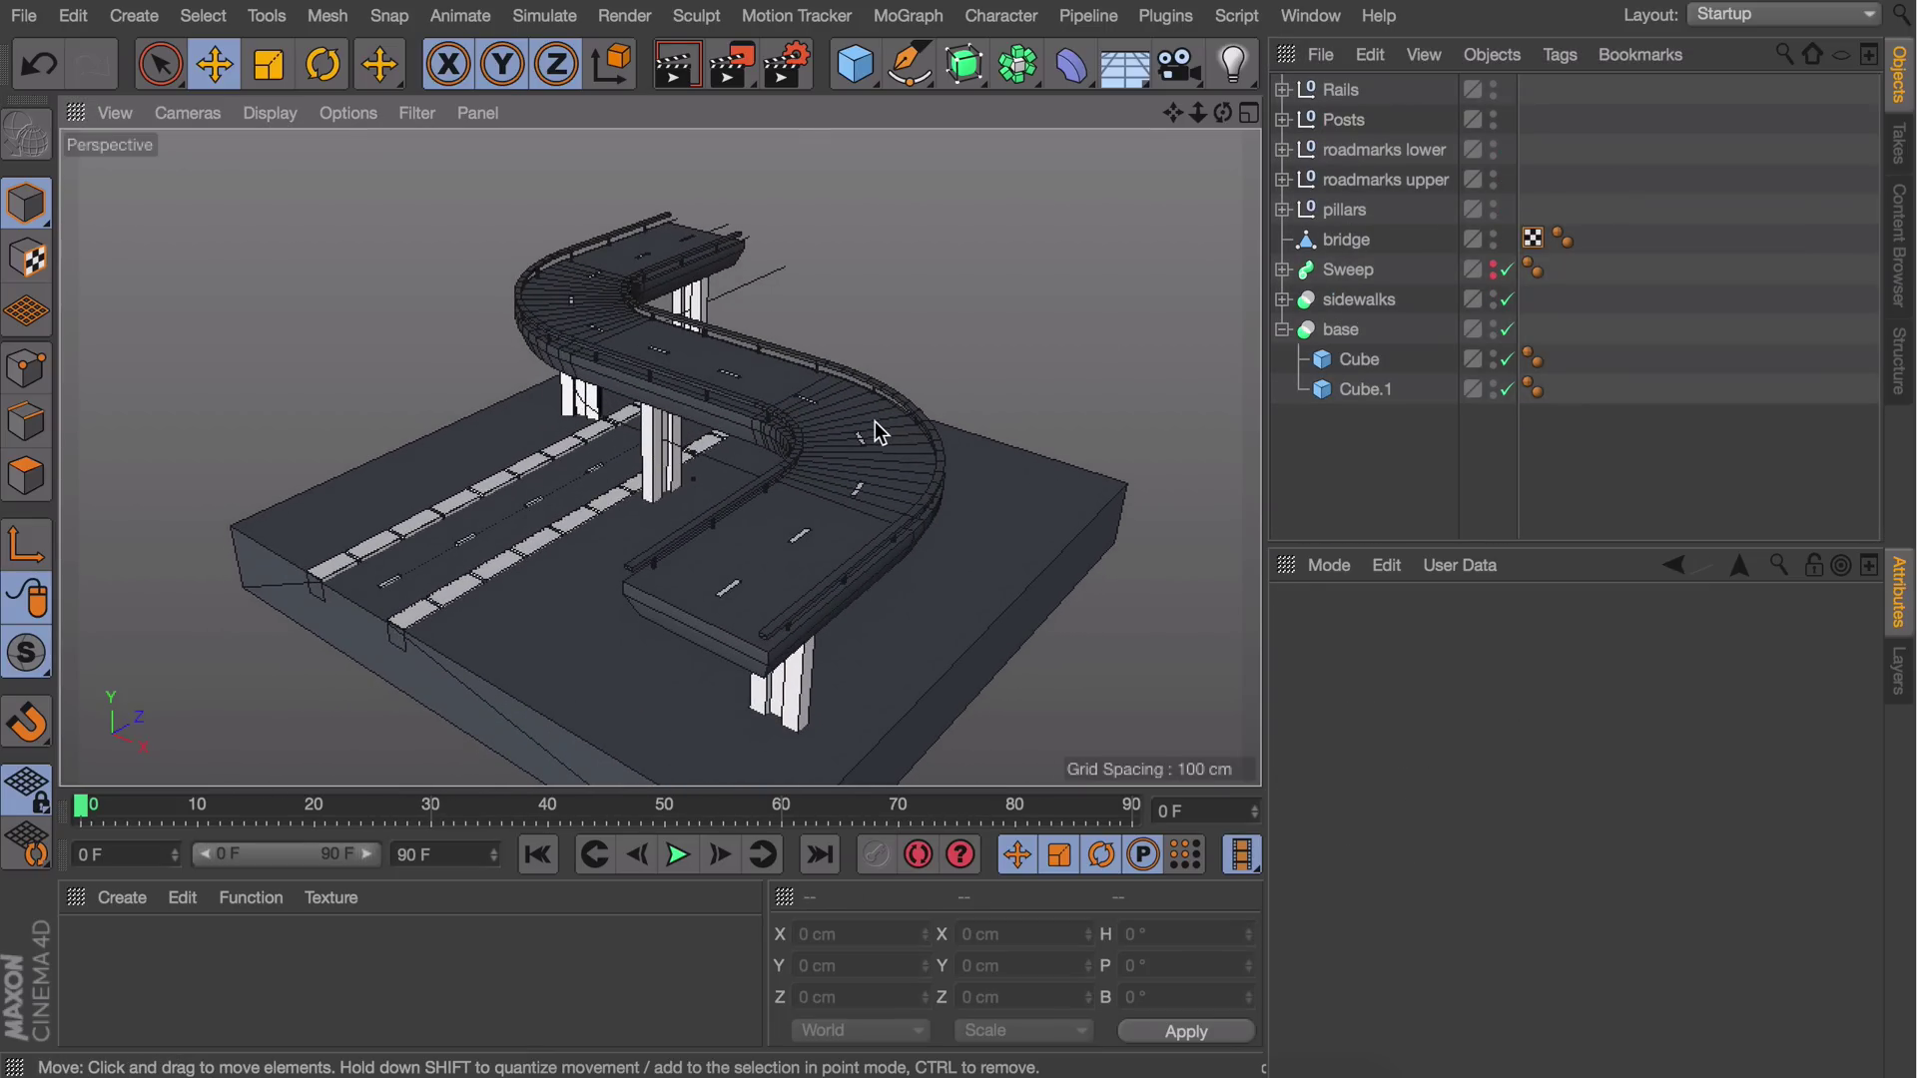
{"action": "mouse_move", "coordinate": [833, 439]}
{"action": "left_mouse_down", "text": "alt"}
{"action": "mouse_move", "coordinate": [1028, 436]}
{"action": "mouse_move", "coordinate": [671, 432]}
{"action": "mouse_move", "coordinate": [869, 443]}
{"action": "left_mouse_up", "text": "alt"}
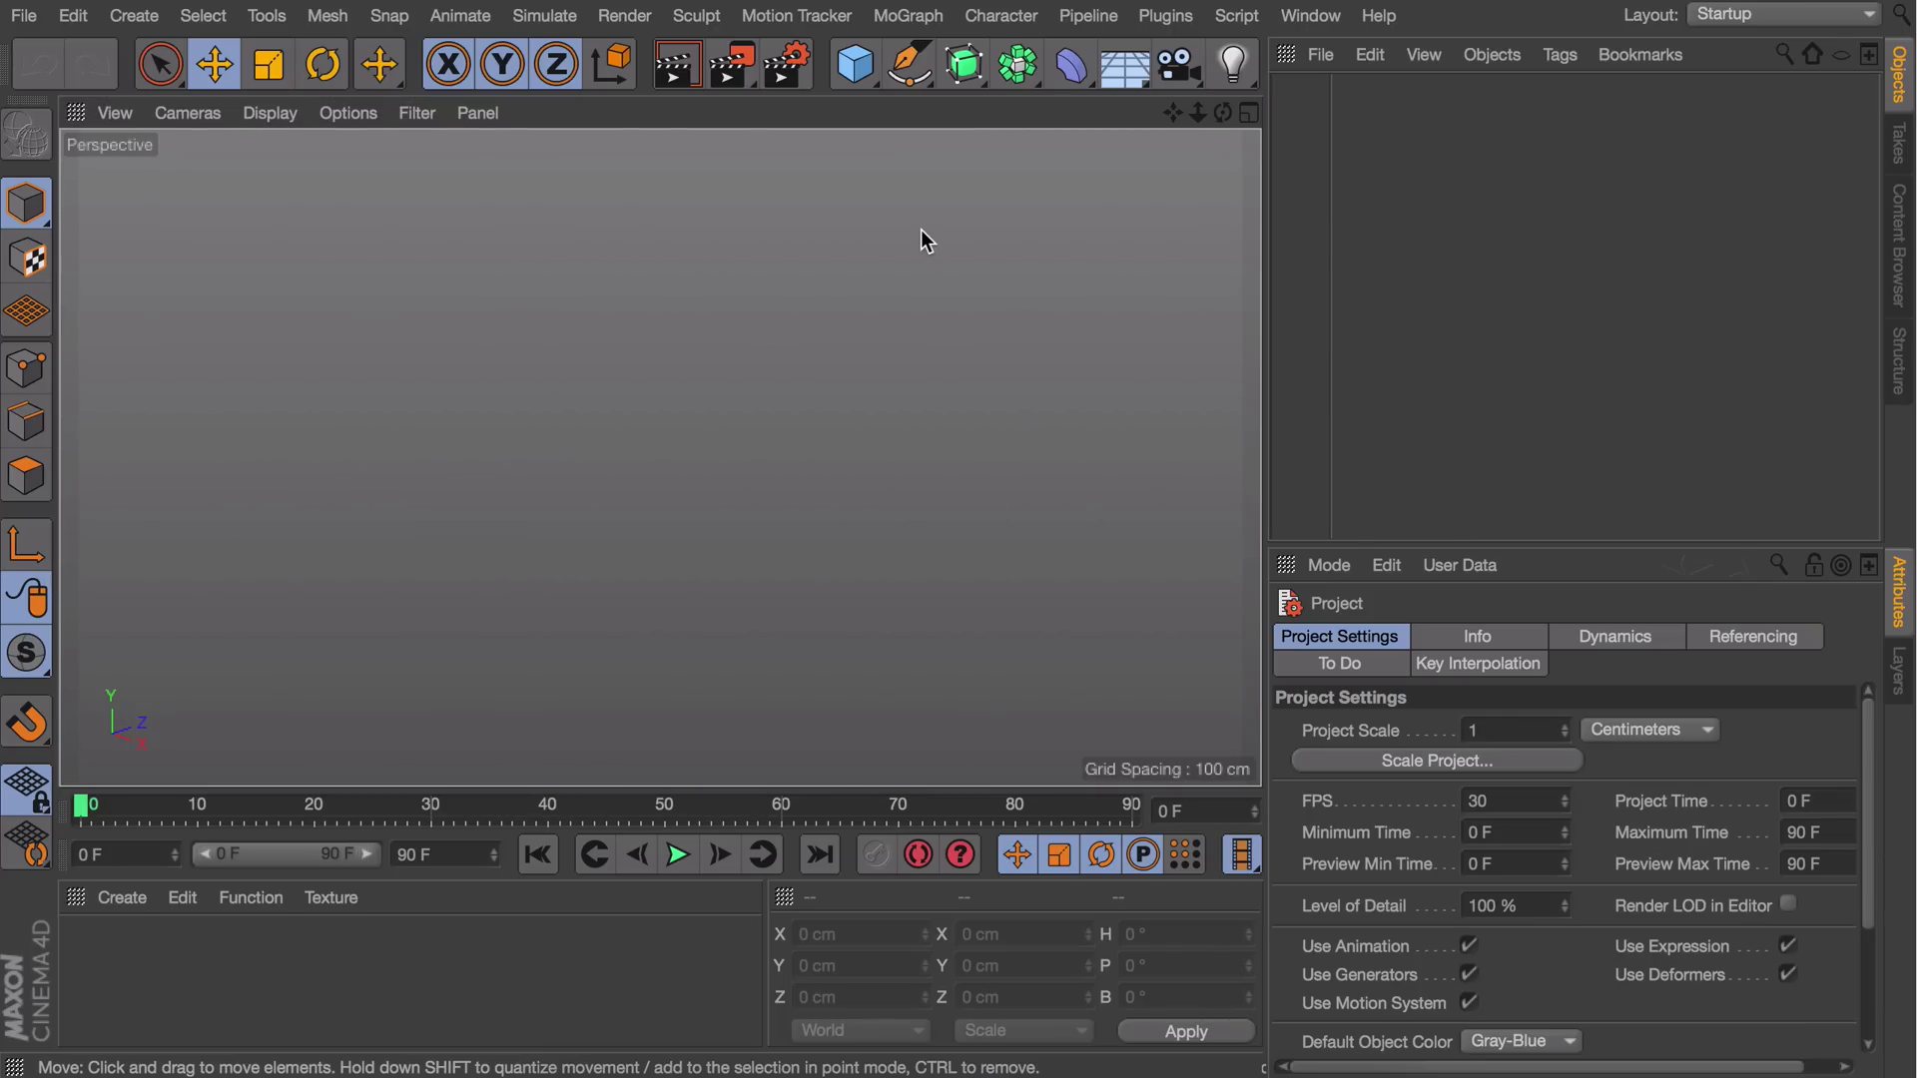
In the empty project's Right view, draw a vertical pole spline with a short horizontal arm at its upper end
{"action": "middle_click", "coordinate": [737, 245]}
{"action": "middle_click", "coordinate": [377, 589]}
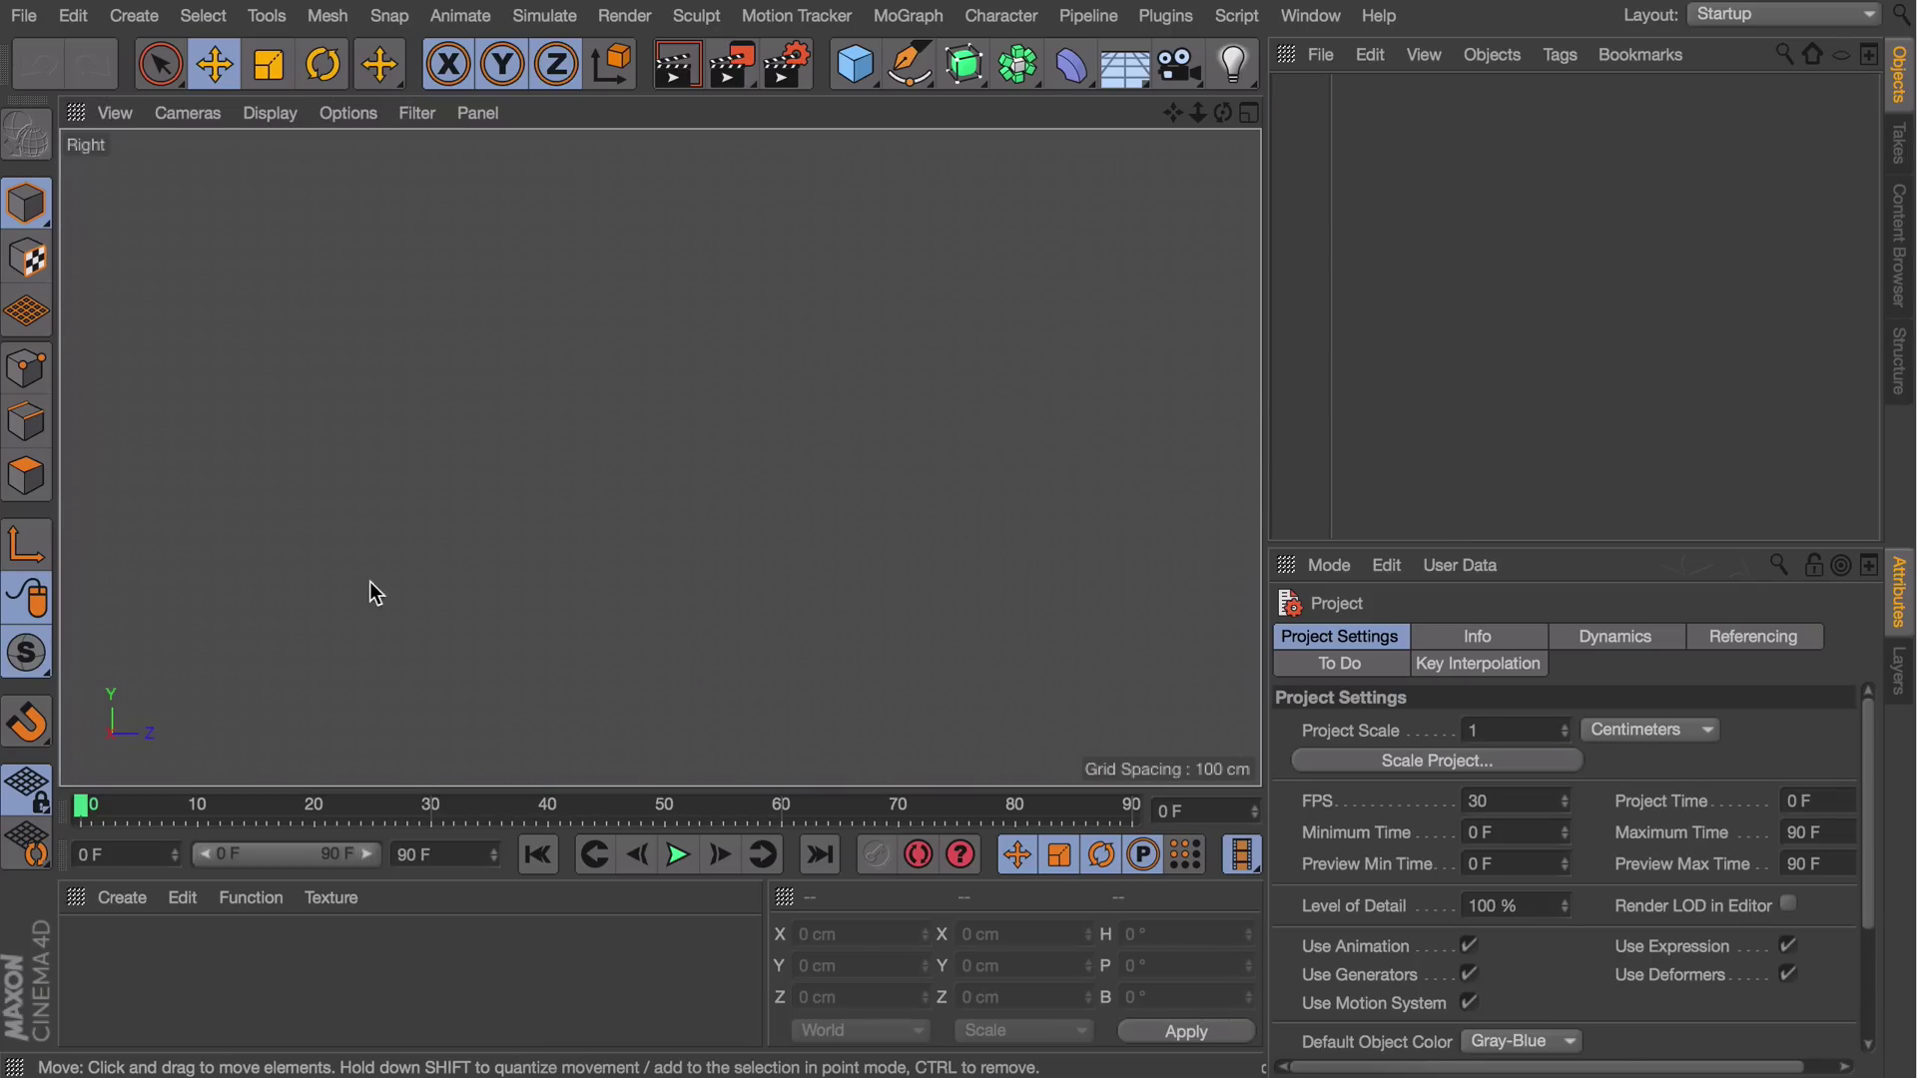
{"action": "left_click", "coordinate": [904, 66]}
{"action": "left_click", "coordinate": [583, 638]}
{"action": "key", "text": "Escape"}
{"action": "key", "text": "e"}
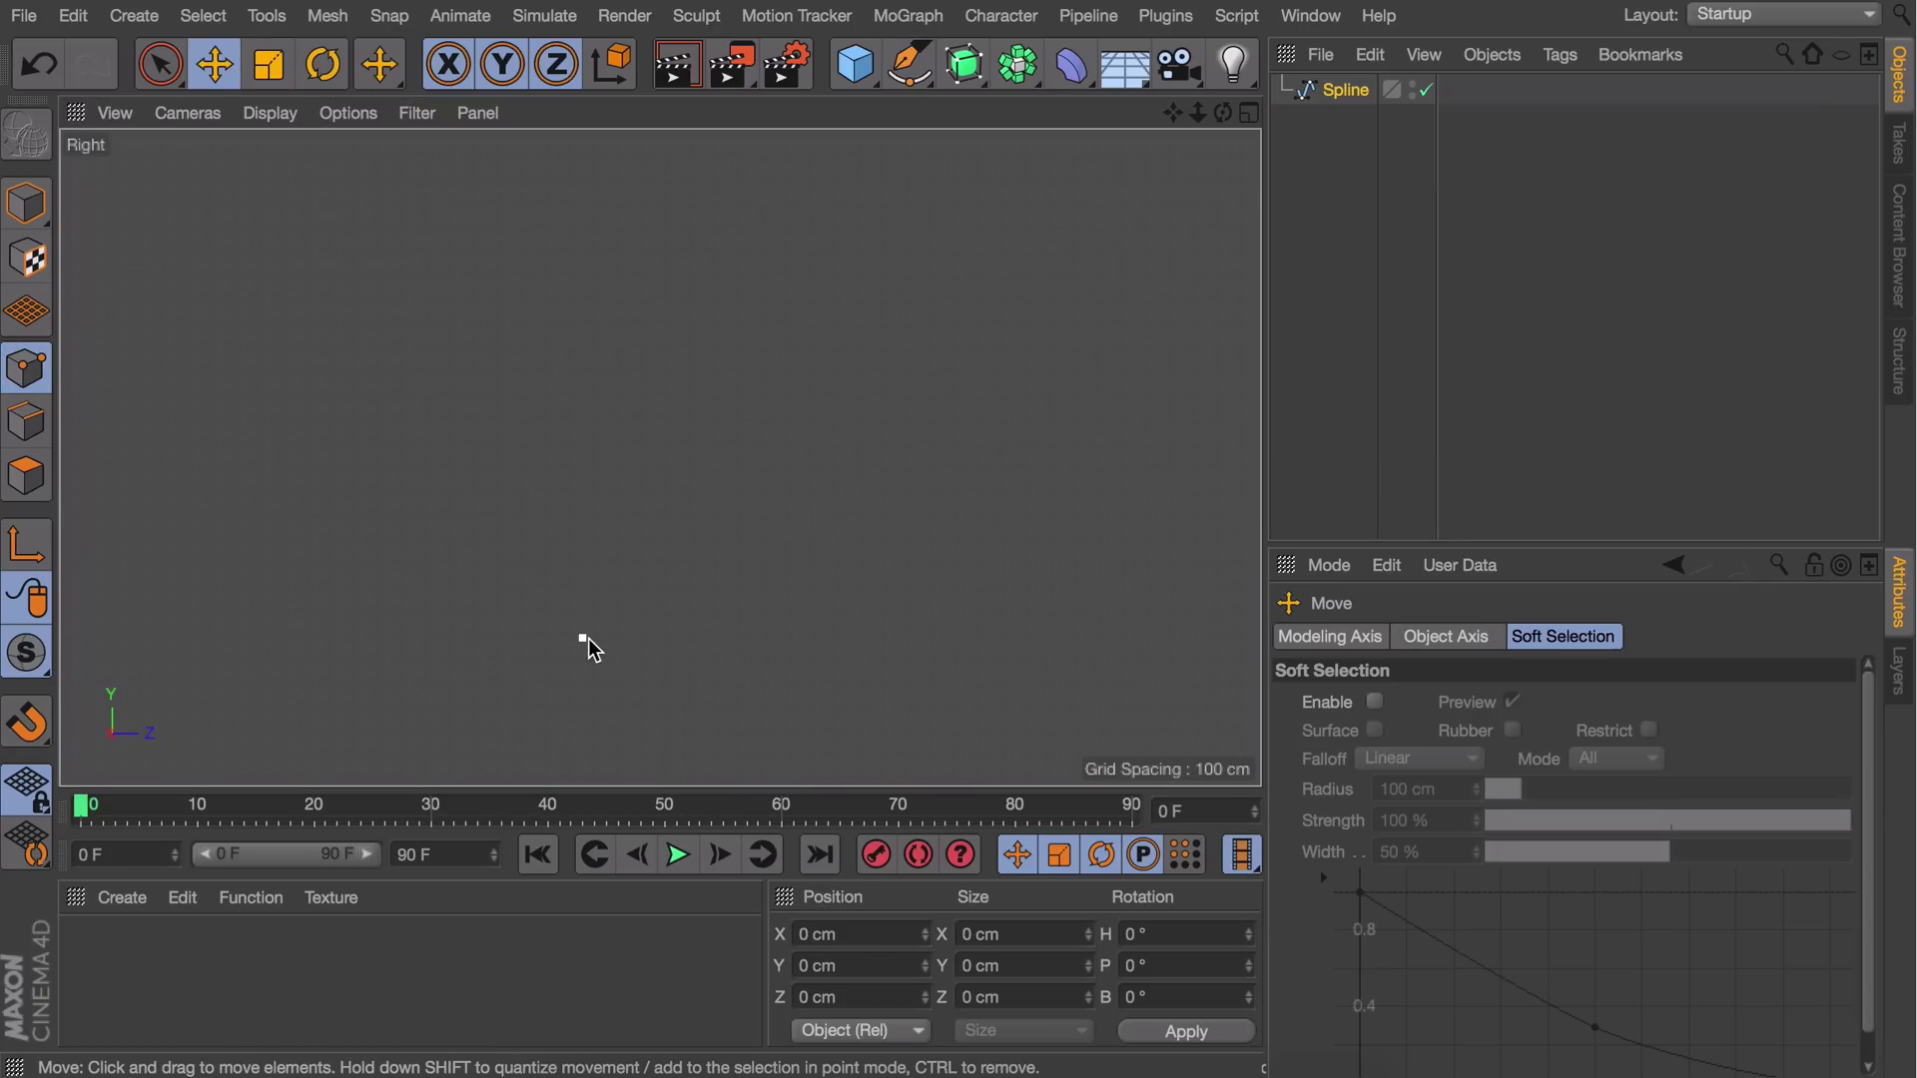
{"action": "left_click_drag", "start_coordinate": [582, 176], "coordinate": [582, 85]}
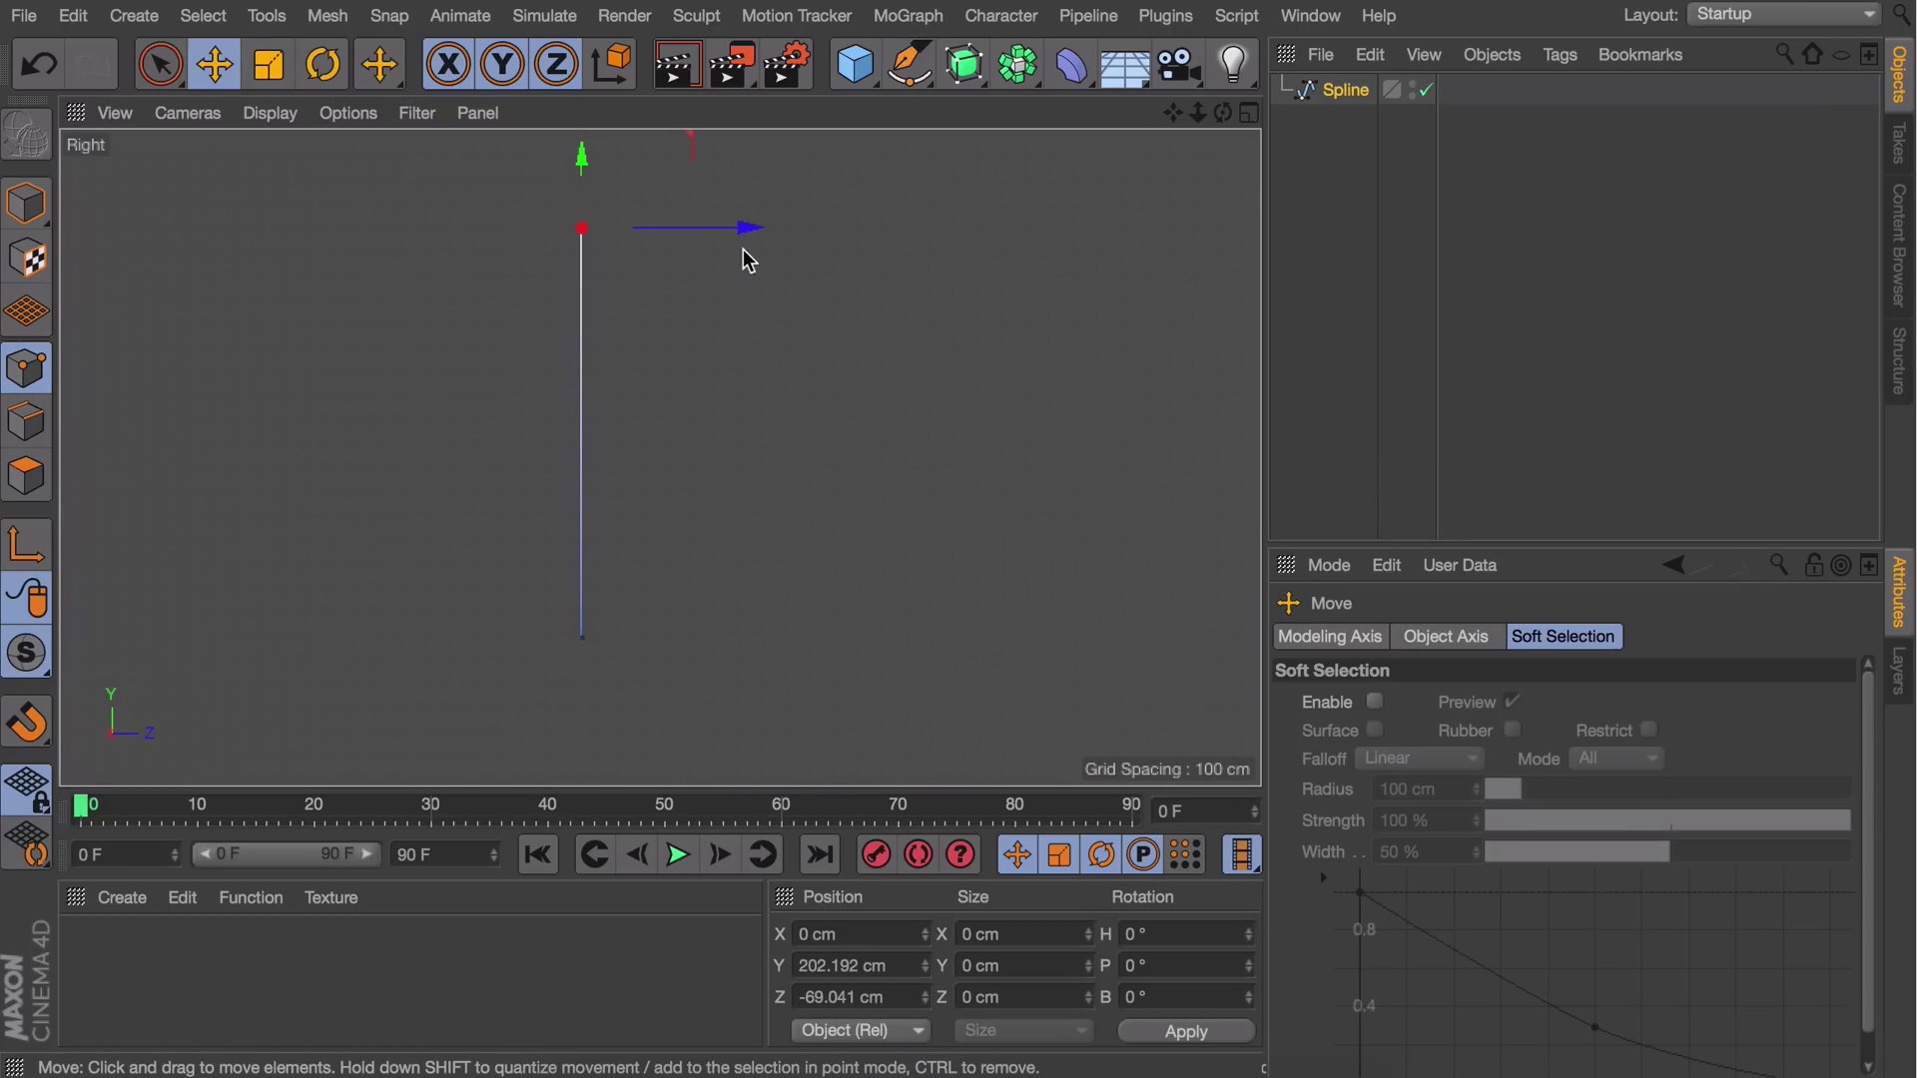
Try to chamfer the pole spline's upper corner with a radius of about 63.9 cm
{"action": "right_click", "coordinate": [589, 235]}
{"action": "left_click", "coordinate": [699, 710]}
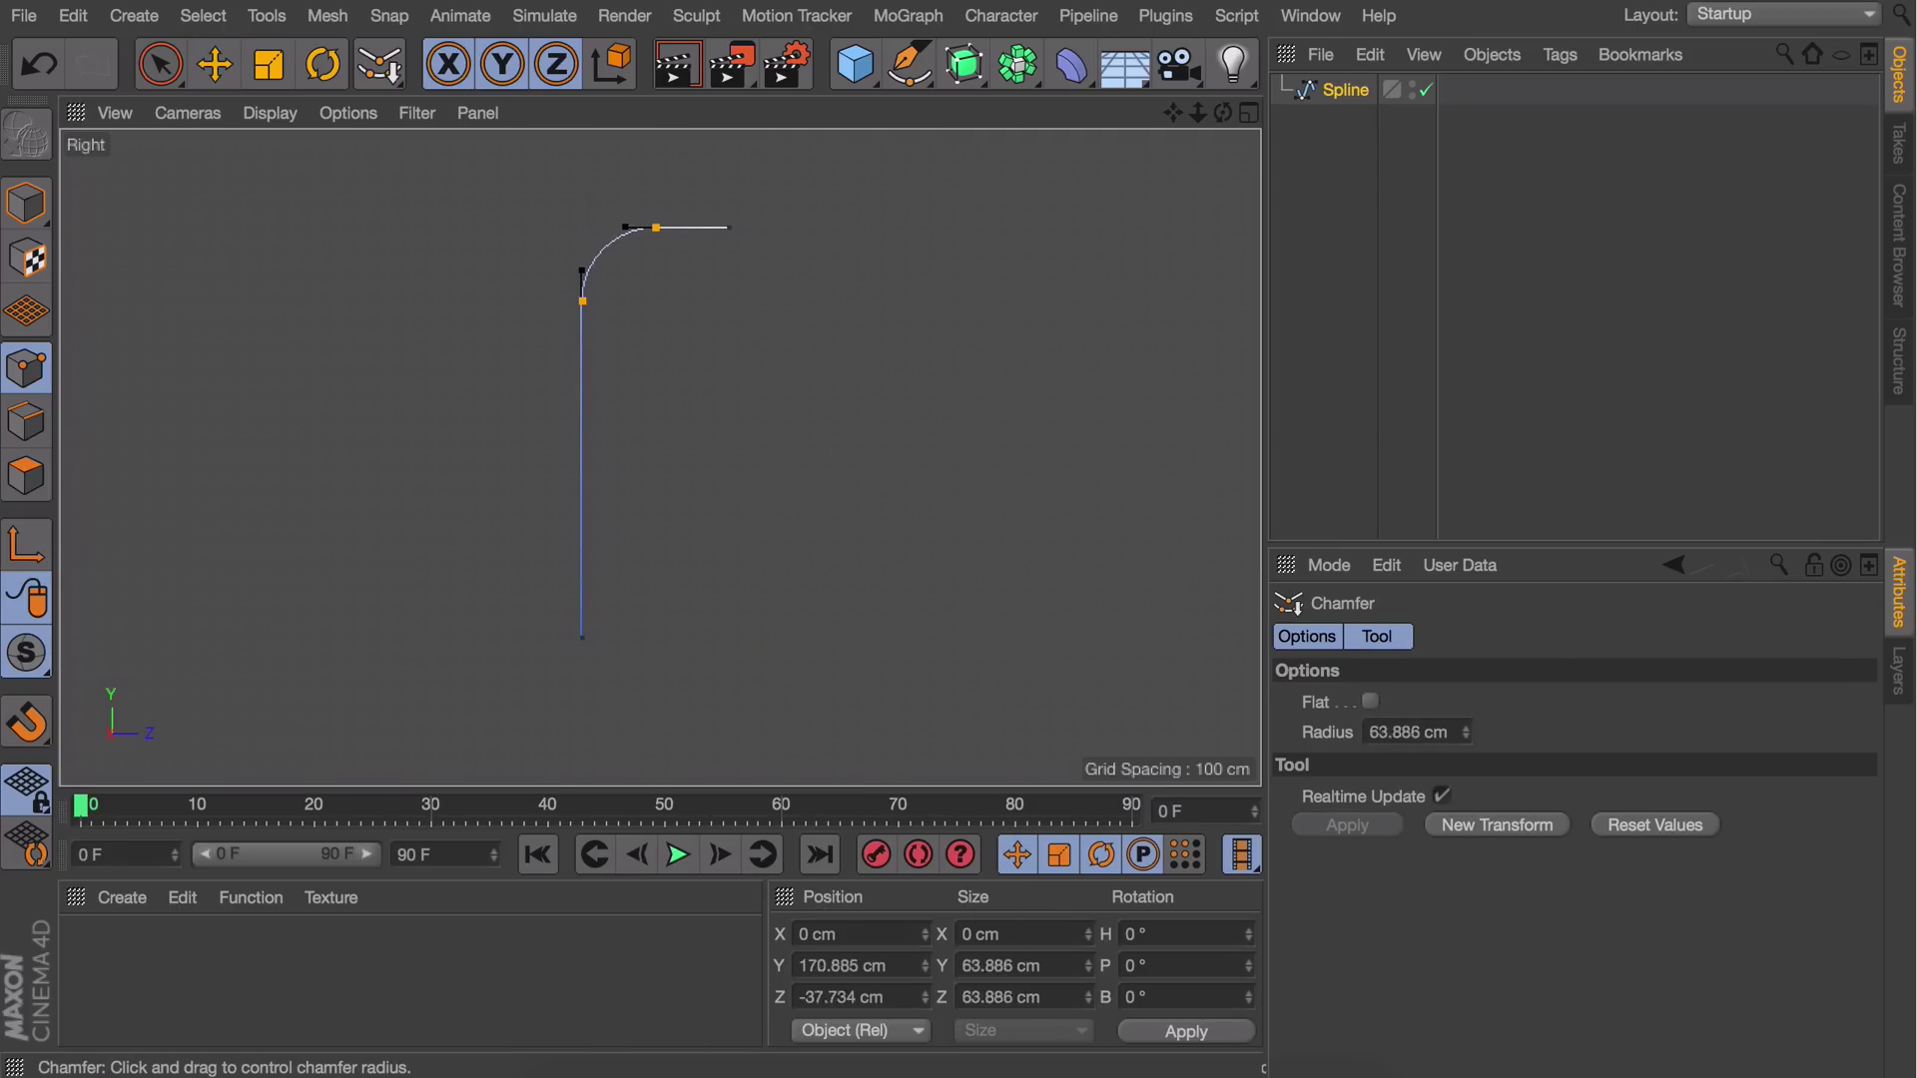
{"action": "key", "text": "e"}
Raise the arm's end point to about Y 237 cm and chamfer the pole's corner into a smooth bend
{"action": "scroll", "coordinate": [756, 276], "scroll_direction": "up", "scroll_amount": 5}
{"action": "left_click", "coordinate": [713, 282]}
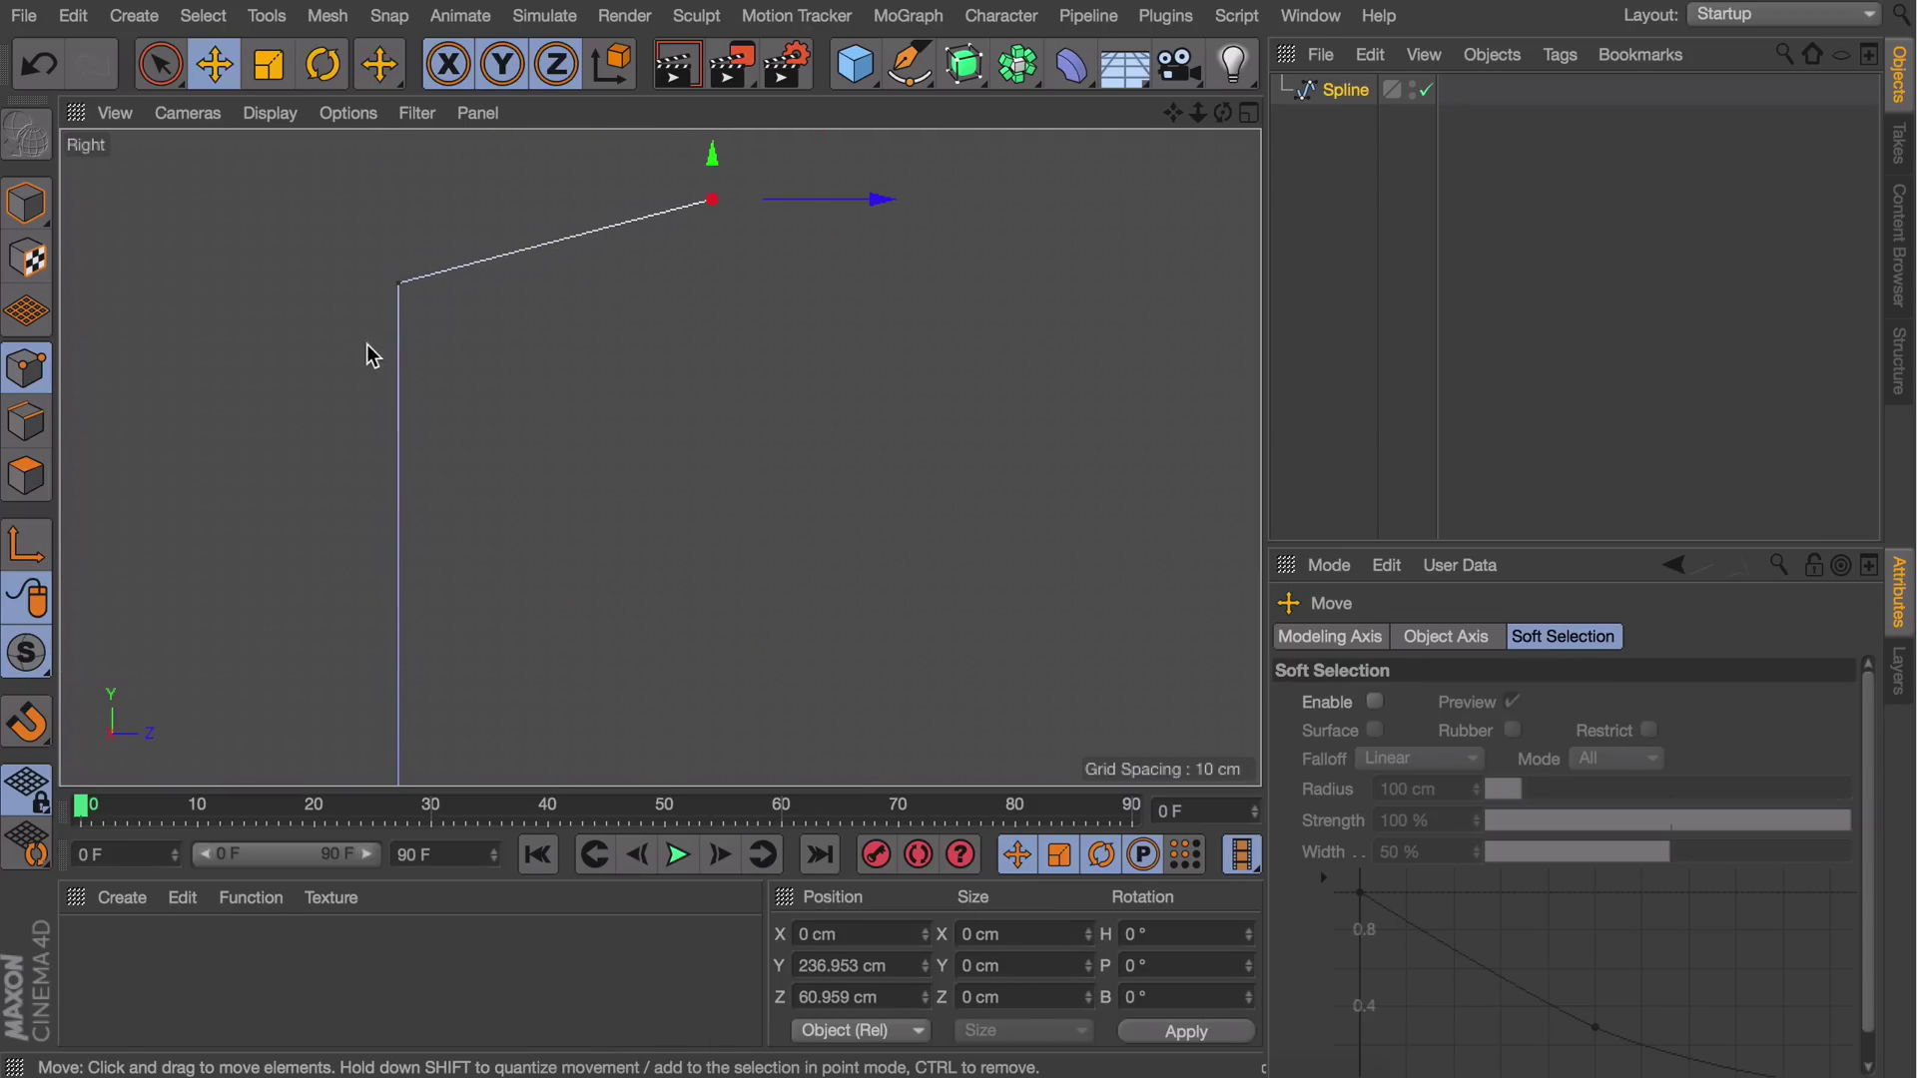
{"action": "left_click", "coordinate": [398, 283]}
{"action": "right_click", "coordinate": [473, 324]}
{"action": "left_click", "coordinate": [599, 717]}
{"action": "left_click_drag", "start_coordinate": [588, 347], "coordinate": [650, 347]}
{"action": "key", "text": "e"}
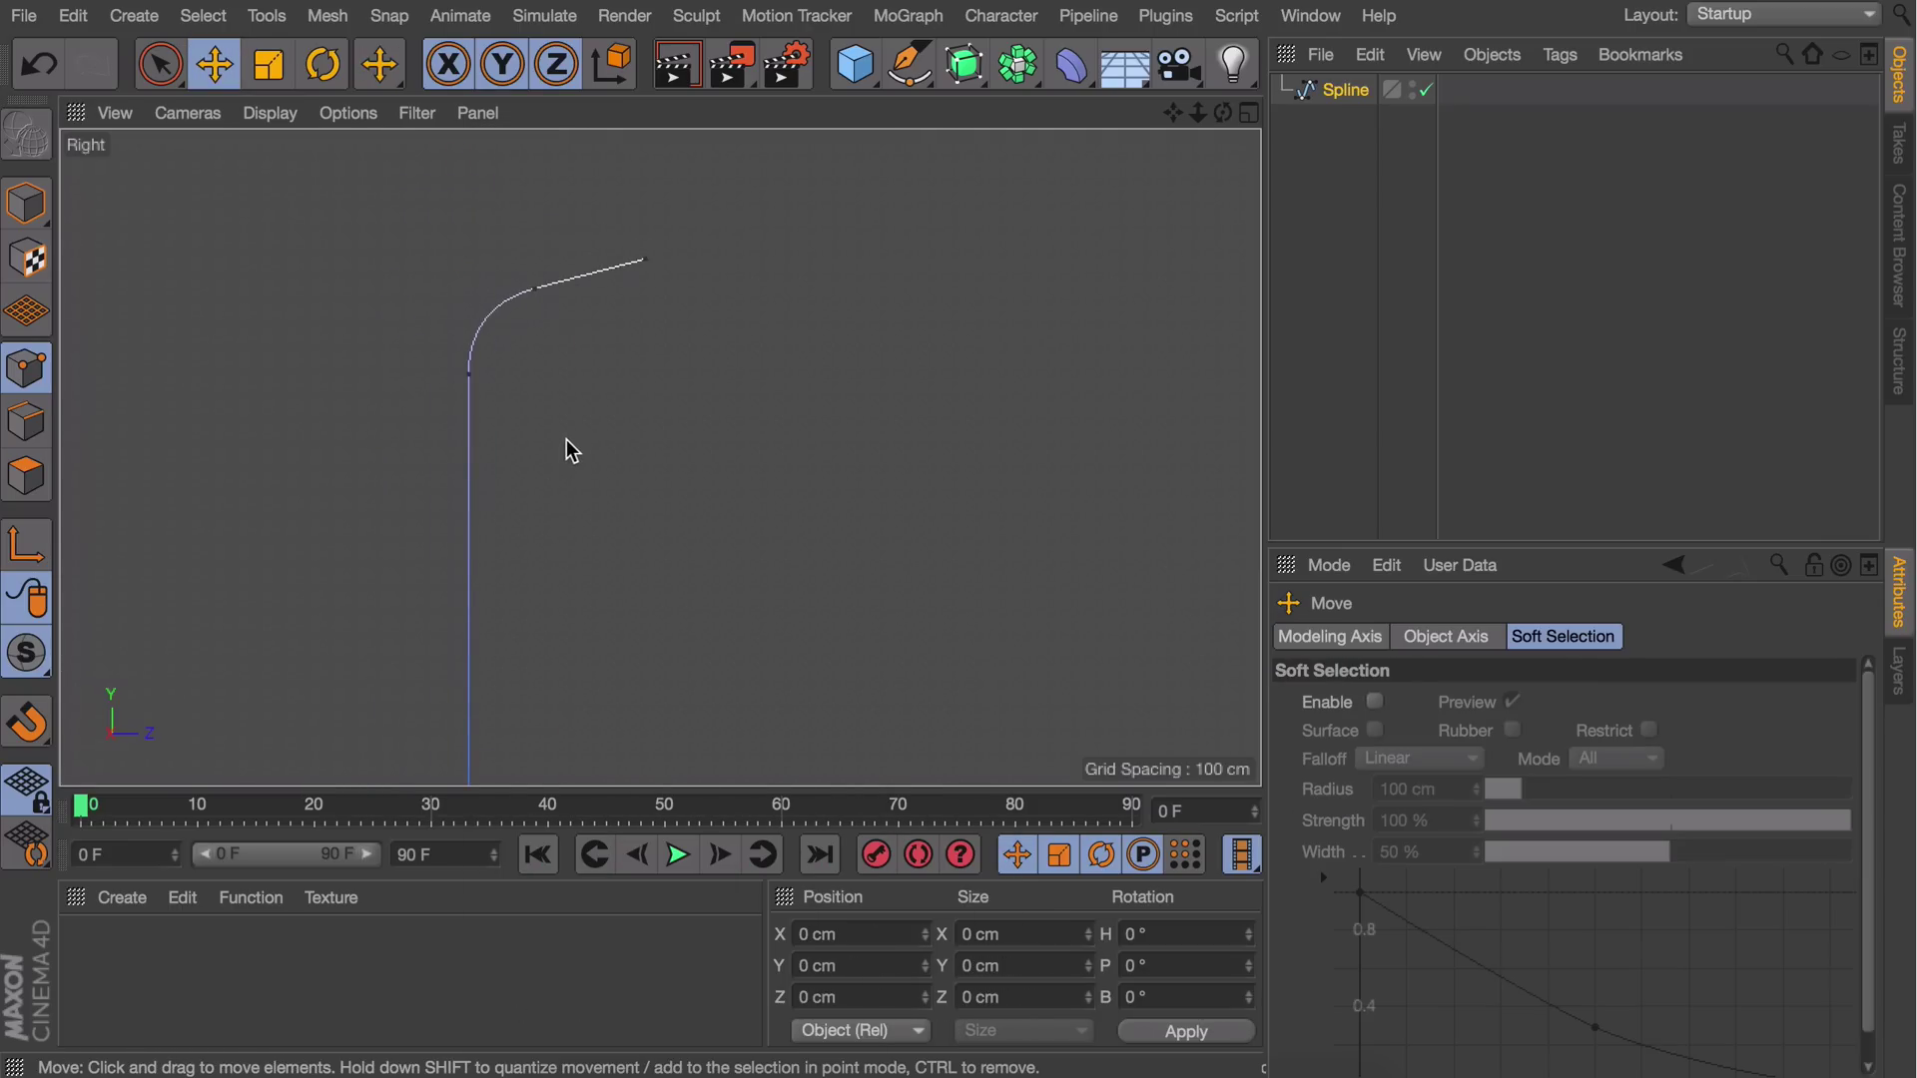
Add a Circle spline, scale it to about 18.8 cm across and rotate its pitch to -90°
{"action": "left_click", "coordinate": [28, 204]}
{"action": "middle_click", "coordinate": [467, 279]}
{"action": "left_click_drag", "start_coordinate": [467, 280], "coordinate": [107, 282], "text": "alt"}
{"action": "middle_click", "coordinate": [107, 283]}
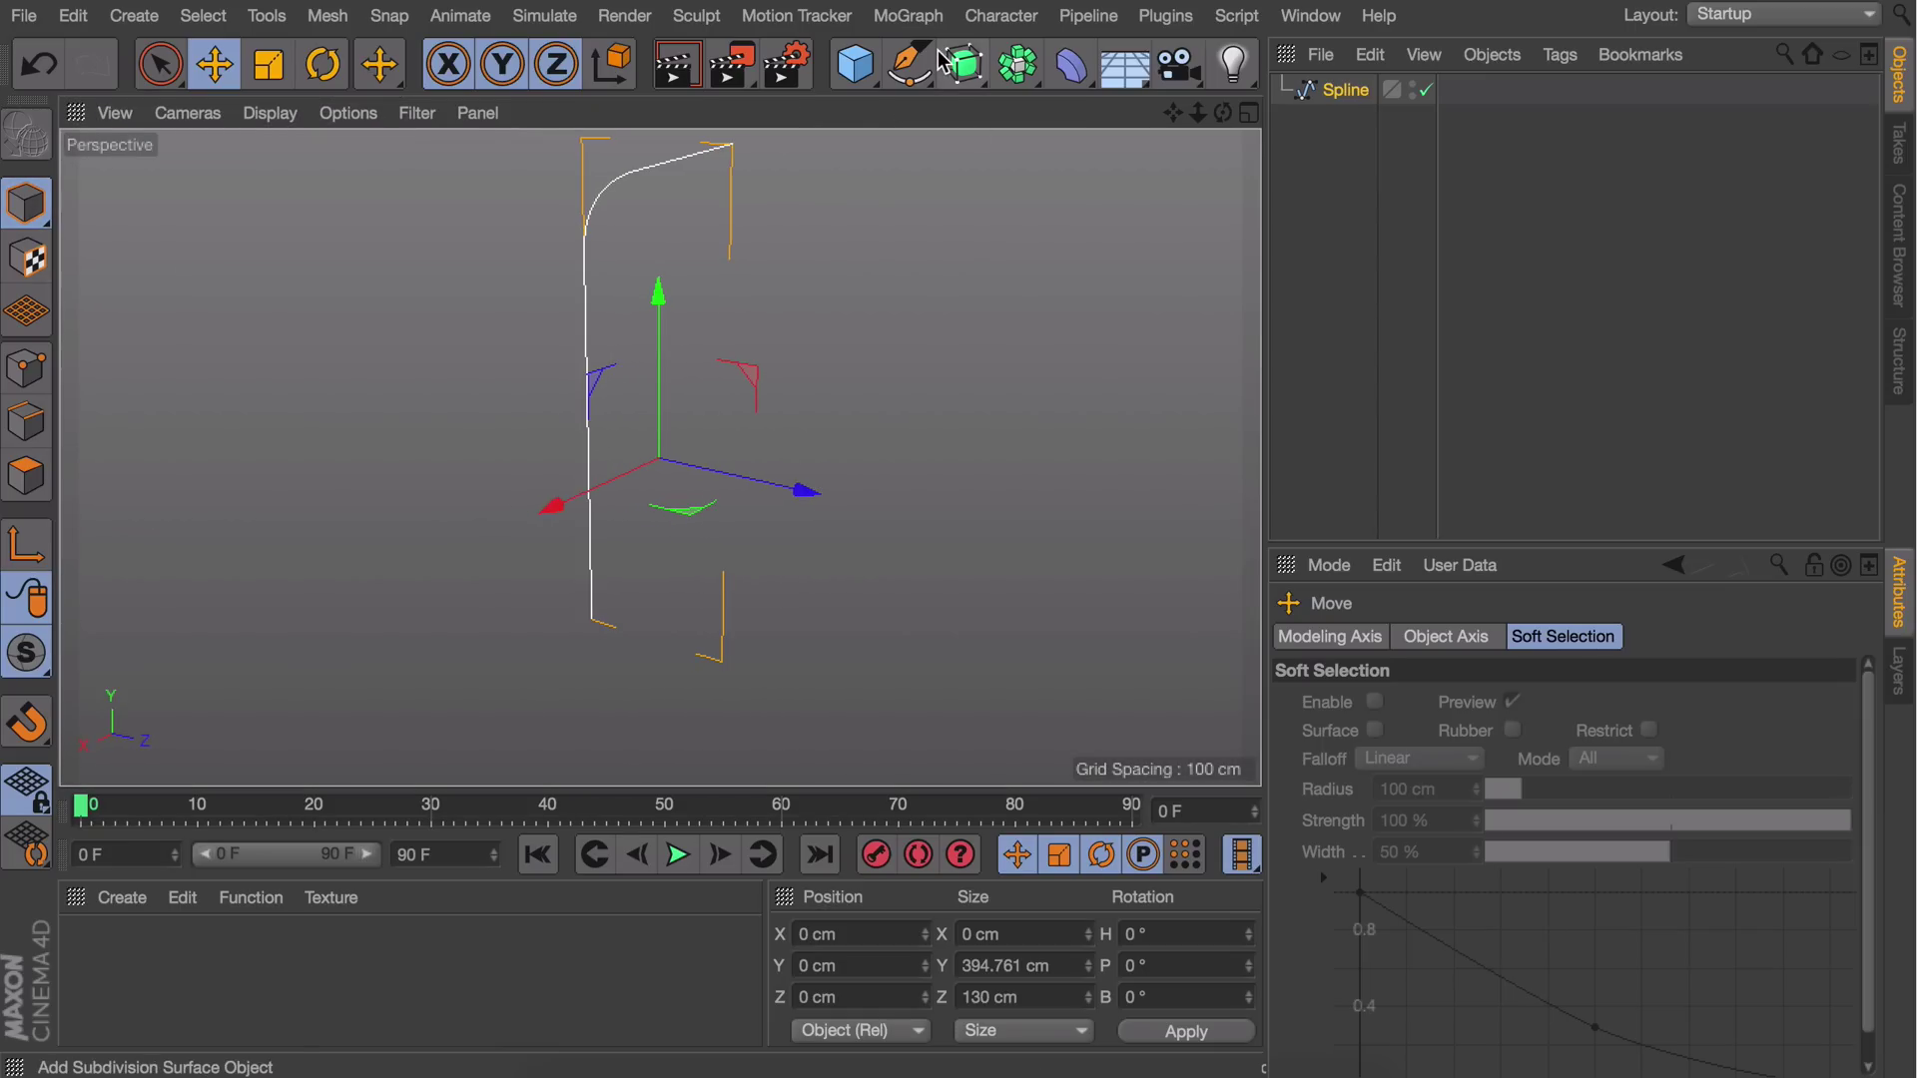
{"action": "left_click", "coordinate": [911, 64]}
{"action": "left_click", "coordinate": [1205, 159]}
{"action": "key", "text": "t"}
{"action": "left_click_drag", "start_coordinate": [947, 395], "coordinate": [692, 505]}
{"action": "key", "text": "r"}
{"action": "key", "text": "t"}
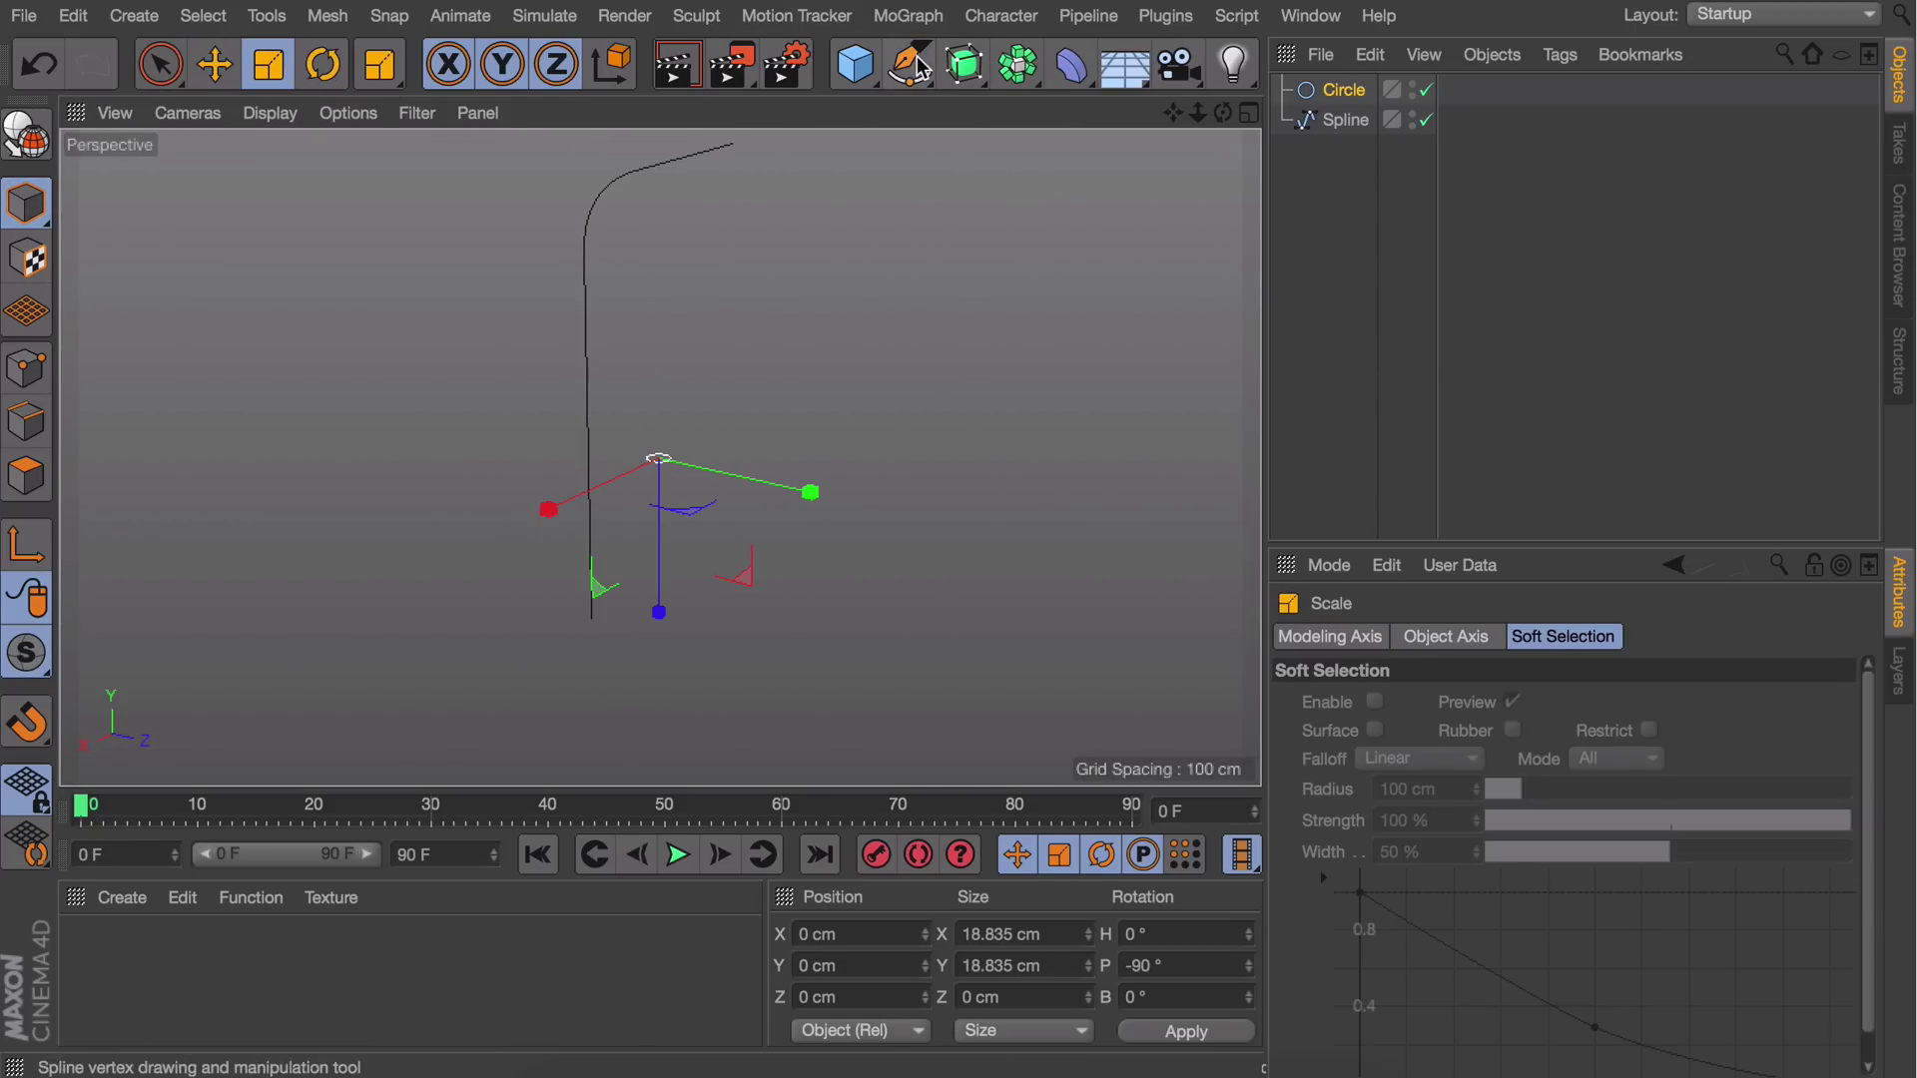
Create a Sweep from the circle and the pole spline, and scale the circle to adjust the pole's thickness
{"action": "left_click", "coordinate": [945, 64]}
{"action": "left_click", "coordinate": [1059, 165]}
{"action": "left_click_drag", "start_coordinate": [1332, 191], "coordinate": [1348, 117]}
{"action": "left_click_drag", "start_coordinate": [1344, 121], "coordinate": [1346, 91]}
{"action": "left_click", "coordinate": [1359, 120]}
{"action": "left_click_drag", "start_coordinate": [879, 344], "coordinate": [302, 418]}
Add a Capsule for the lamp head and rotate its pitch to -90°
{"action": "middle_click_drag", "start_coordinate": [650, 265], "coordinate": [590, 415], "text": "alt"}
{"action": "left_click", "coordinate": [855, 64]}
{"action": "left_click", "coordinate": [998, 220]}
{"action": "key", "text": "r"}
{"action": "left_click_drag", "start_coordinate": [634, 521], "coordinate": [719, 669], "text": "shift"}
Scale the capsule to a 10.7 cm radius and 42.8 cm height, and position it at the end of the pole's arm
{"action": "key", "text": "e"}
{"action": "left_click_drag", "start_coordinate": [599, 739], "coordinate": [595, 474]}
{"action": "key", "text": "t"}
{"action": "left_click_drag", "start_coordinate": [856, 372], "coordinate": [400, 439]}
{"action": "key", "text": "e"}
{"action": "right_click_drag", "start_coordinate": [549, 437], "coordinate": [732, 500], "text": "alt"}
{"action": "left_click_drag", "start_coordinate": [909, 494], "coordinate": [1179, 529]}
Duplicate the capsule and disable the original as a backup
{"action": "key", "text": "r"}
{"action": "key", "text": "o"}
{"action": "left_click_drag", "start_coordinate": [1368, 105], "coordinate": [1391, 103], "text": "ctrl"}
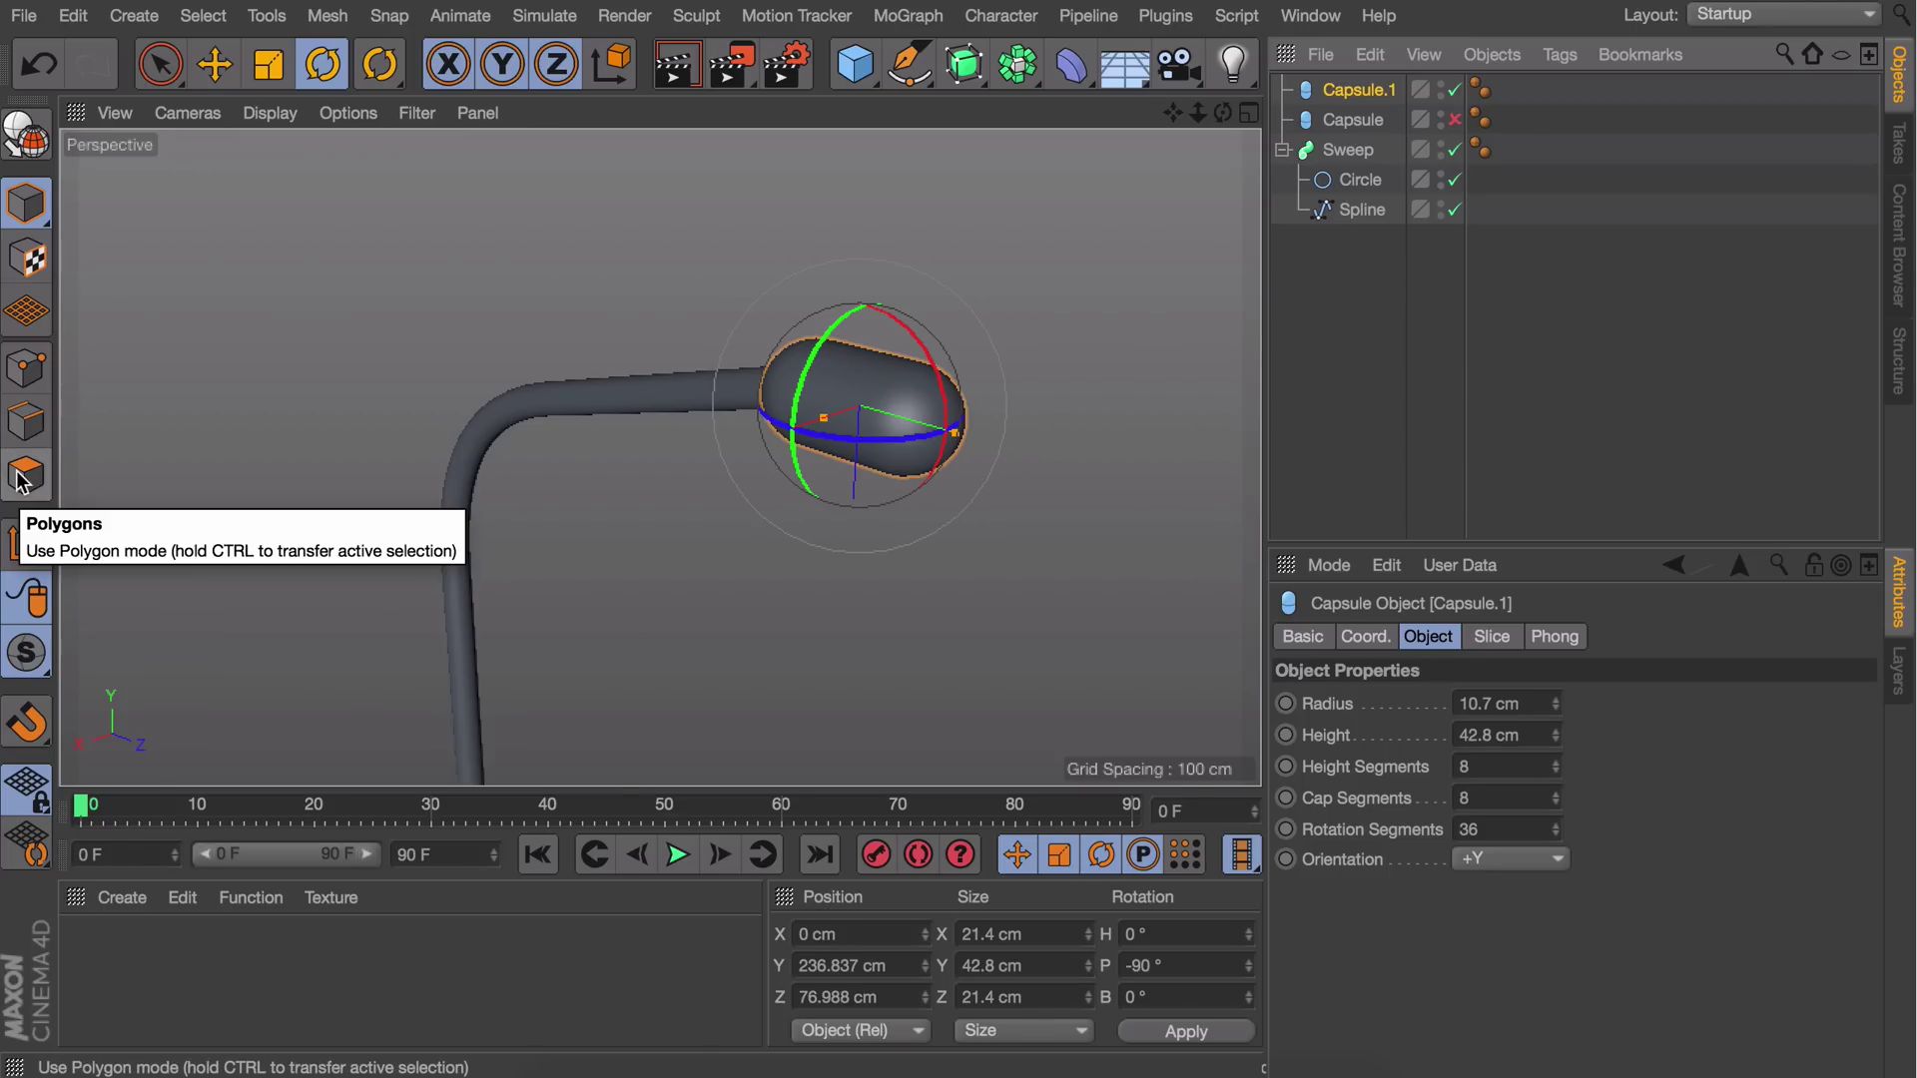
Convert the capsule copy to an editable object and let Rectangle Selection include hidden points
{"action": "left_click", "coordinate": [1498, 636]}
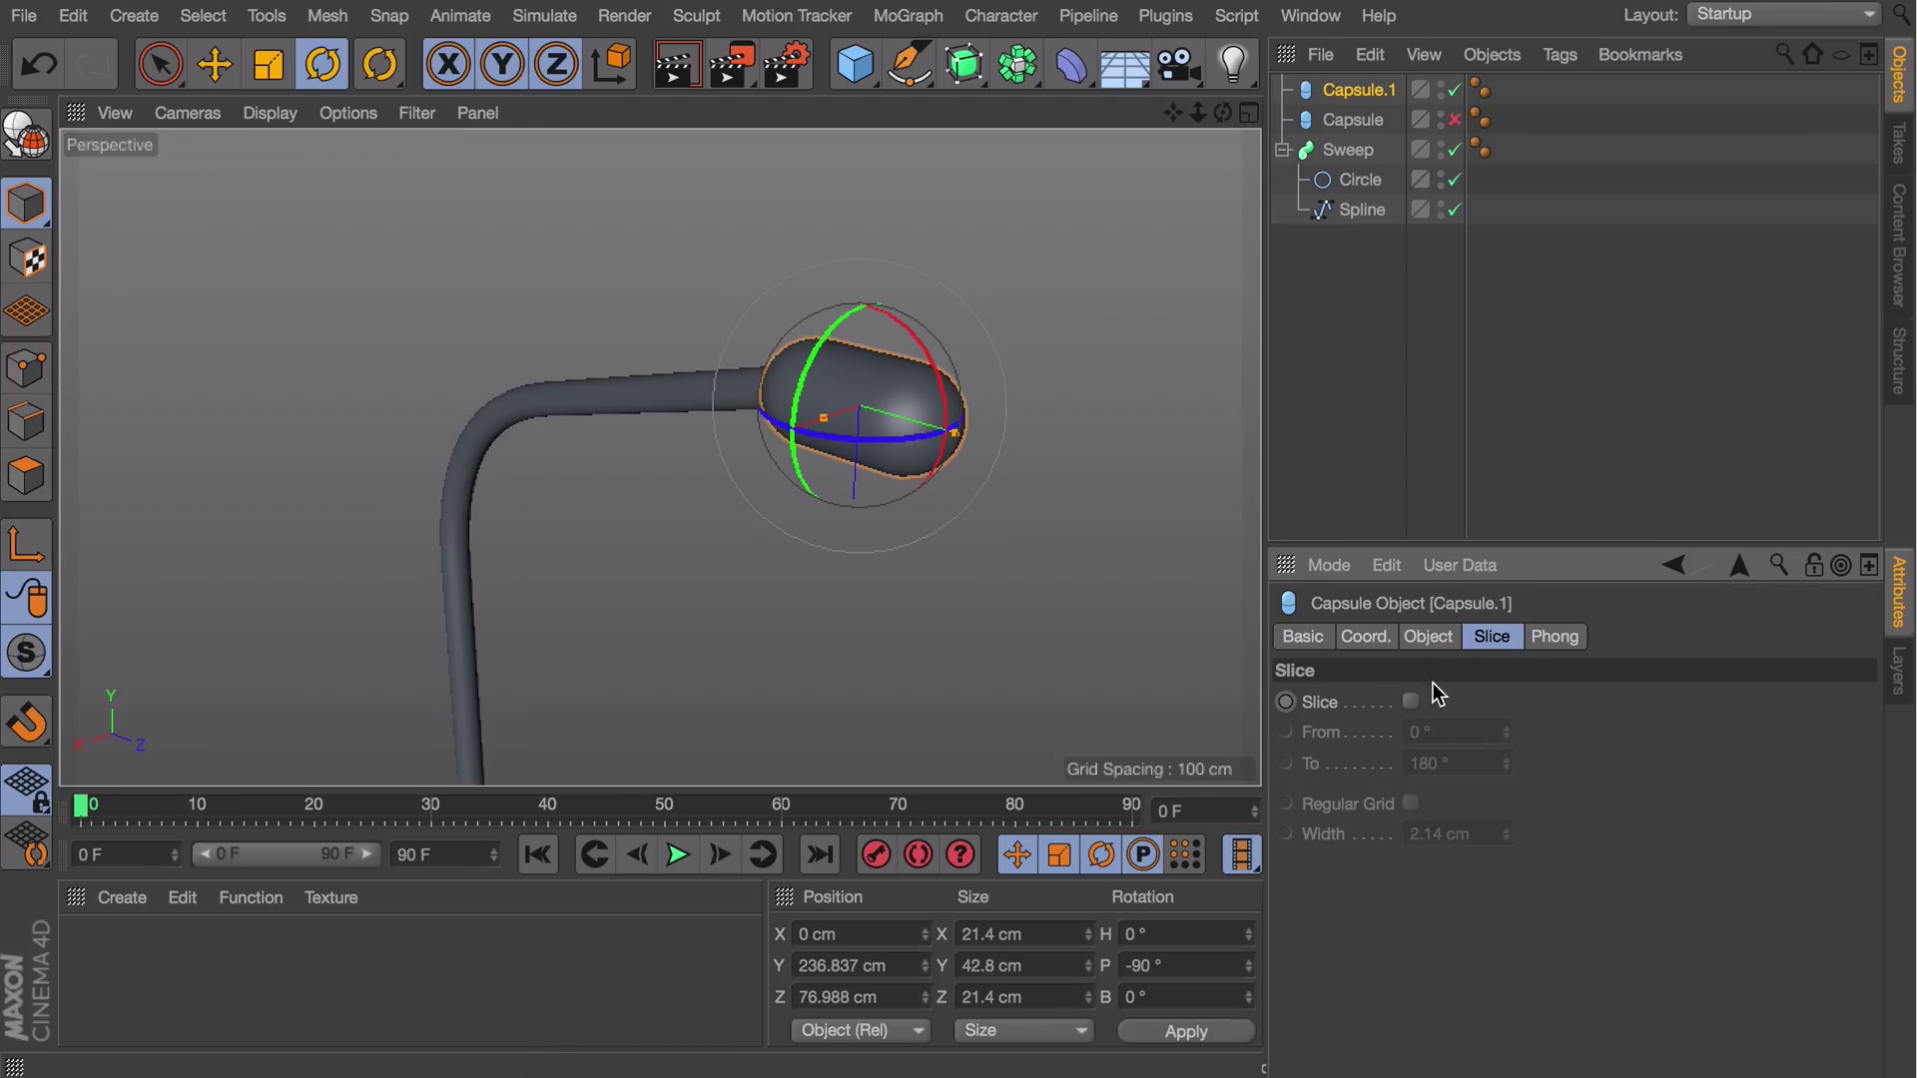
{"action": "key", "text": "c"}
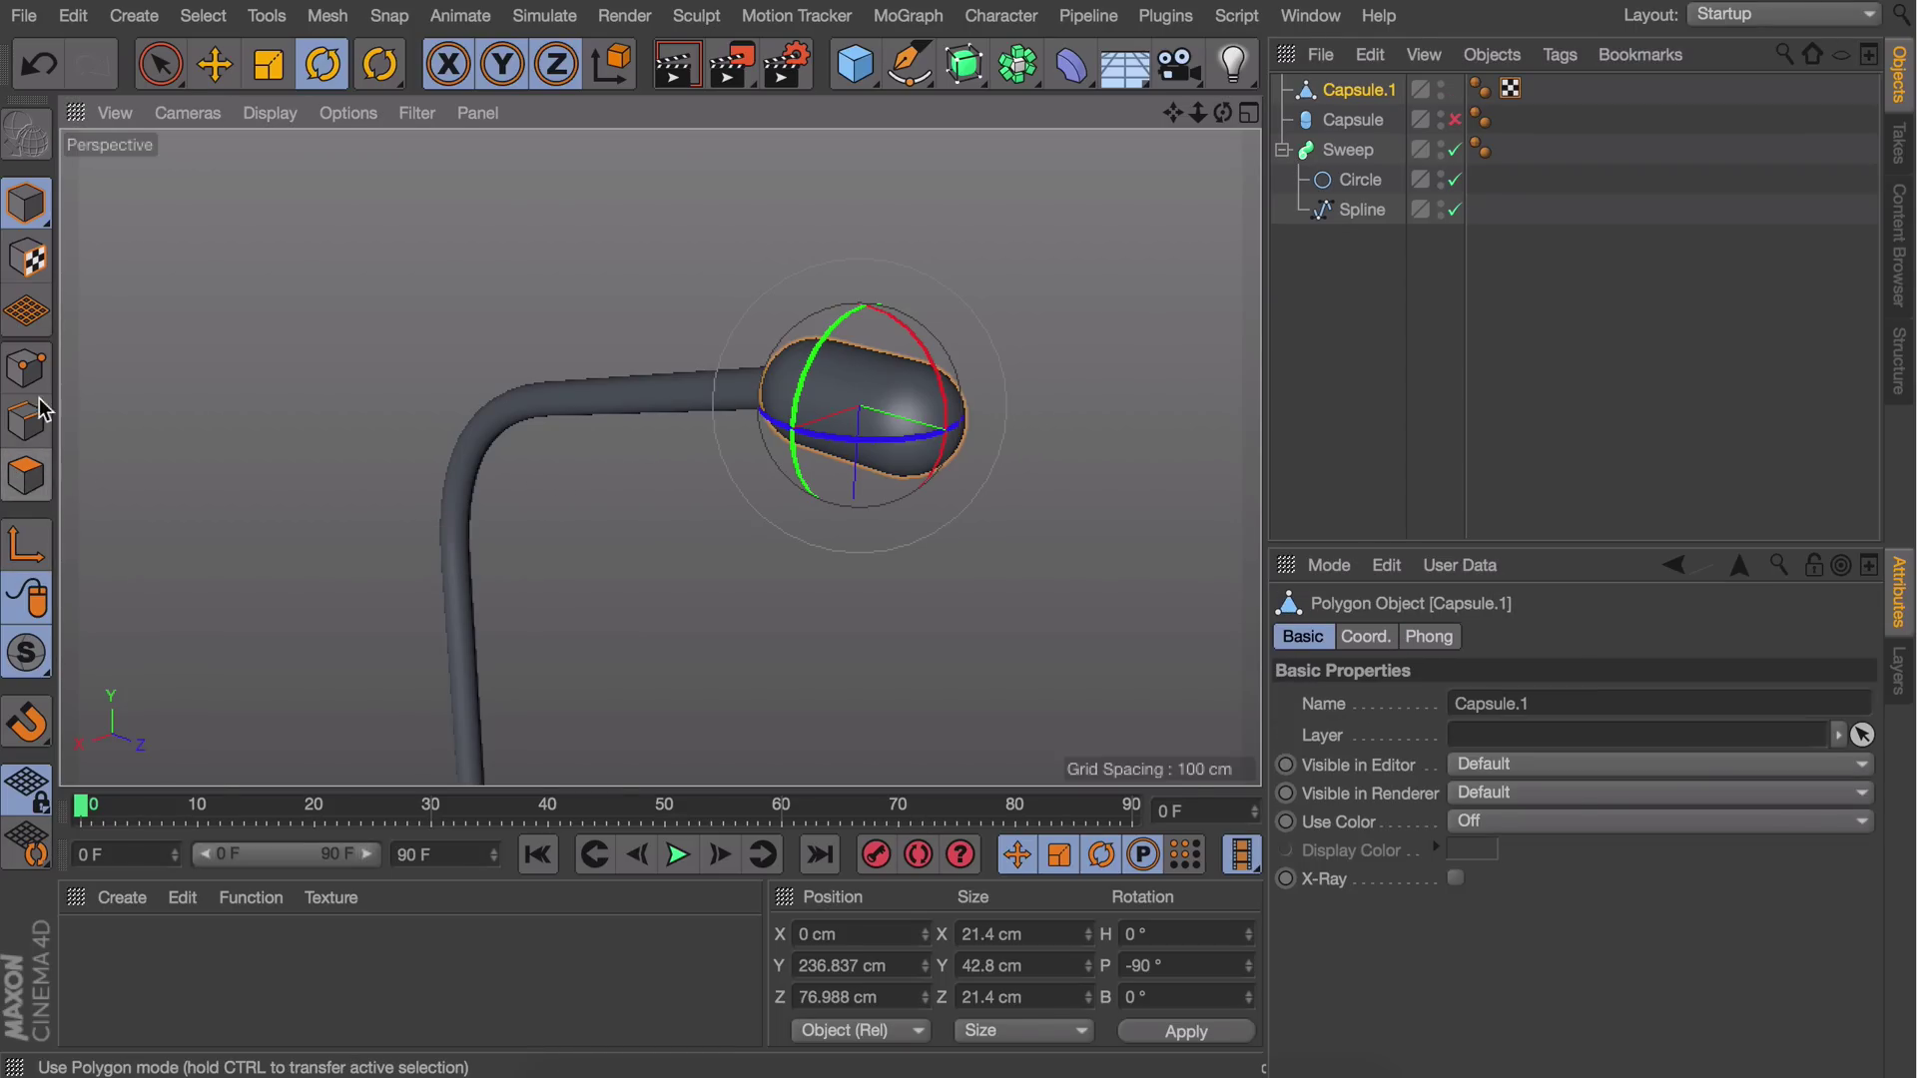
{"action": "left_click", "coordinate": [40, 370]}
{"action": "left_click_drag", "start_coordinate": [161, 64], "coordinate": [313, 172]}
{"action": "left_click", "coordinate": [1531, 731]}
Try to box-select half of the capsule's points in the Right view, and undo back to the parametric capsule
{"action": "middle_click", "coordinate": [679, 499]}
{"action": "middle_click", "coordinate": [385, 539]}
{"action": "scroll", "coordinate": [721, 330], "scroll_direction": "up", "scroll_amount": 8}
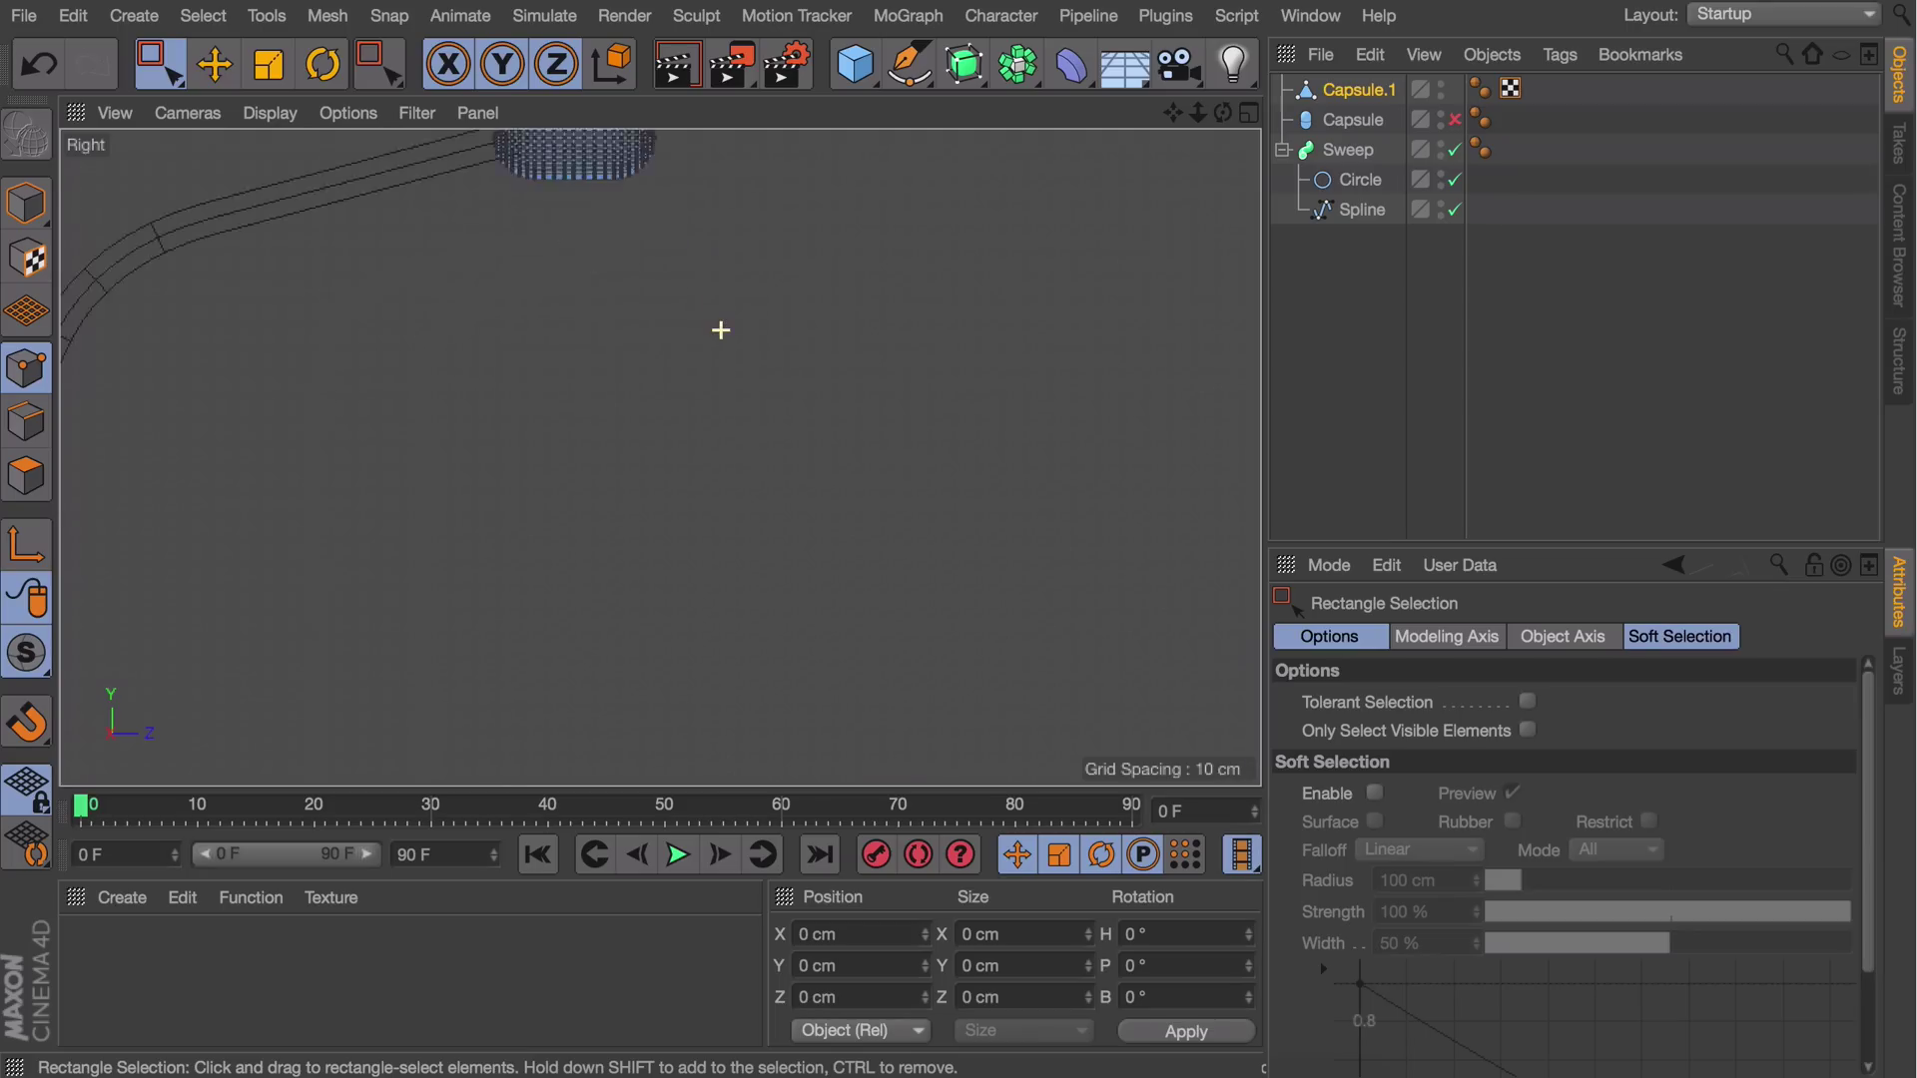
{"action": "scroll", "coordinate": [721, 330], "scroll_direction": "up", "scroll_amount": 5}
{"action": "middle_click_drag", "start_coordinate": [735, 215], "coordinate": [956, 656], "text": "alt"}
{"action": "left_click_drag", "start_coordinate": [957, 658], "coordinate": [278, 452]}
{"action": "scroll", "coordinate": [279, 452], "scroll_direction": "up", "scroll_amount": 5}
{"action": "left_click_drag", "start_coordinate": [449, 434], "coordinate": [1393, 729]}
{"action": "key", "text": "super+z"}
{"action": "key", "text": "super+z"}
{"action": "key", "text": "super+z"}
Enable Slice on the capsule copy, from 0° to 180°
{"action": "middle_click", "coordinate": [999, 524]}
{"action": "middle_click", "coordinate": [625, 350]}
{"action": "left_click_drag", "start_coordinate": [892, 362], "coordinate": [737, 392], "text": "alt"}
{"action": "left_click", "coordinate": [1411, 701]}
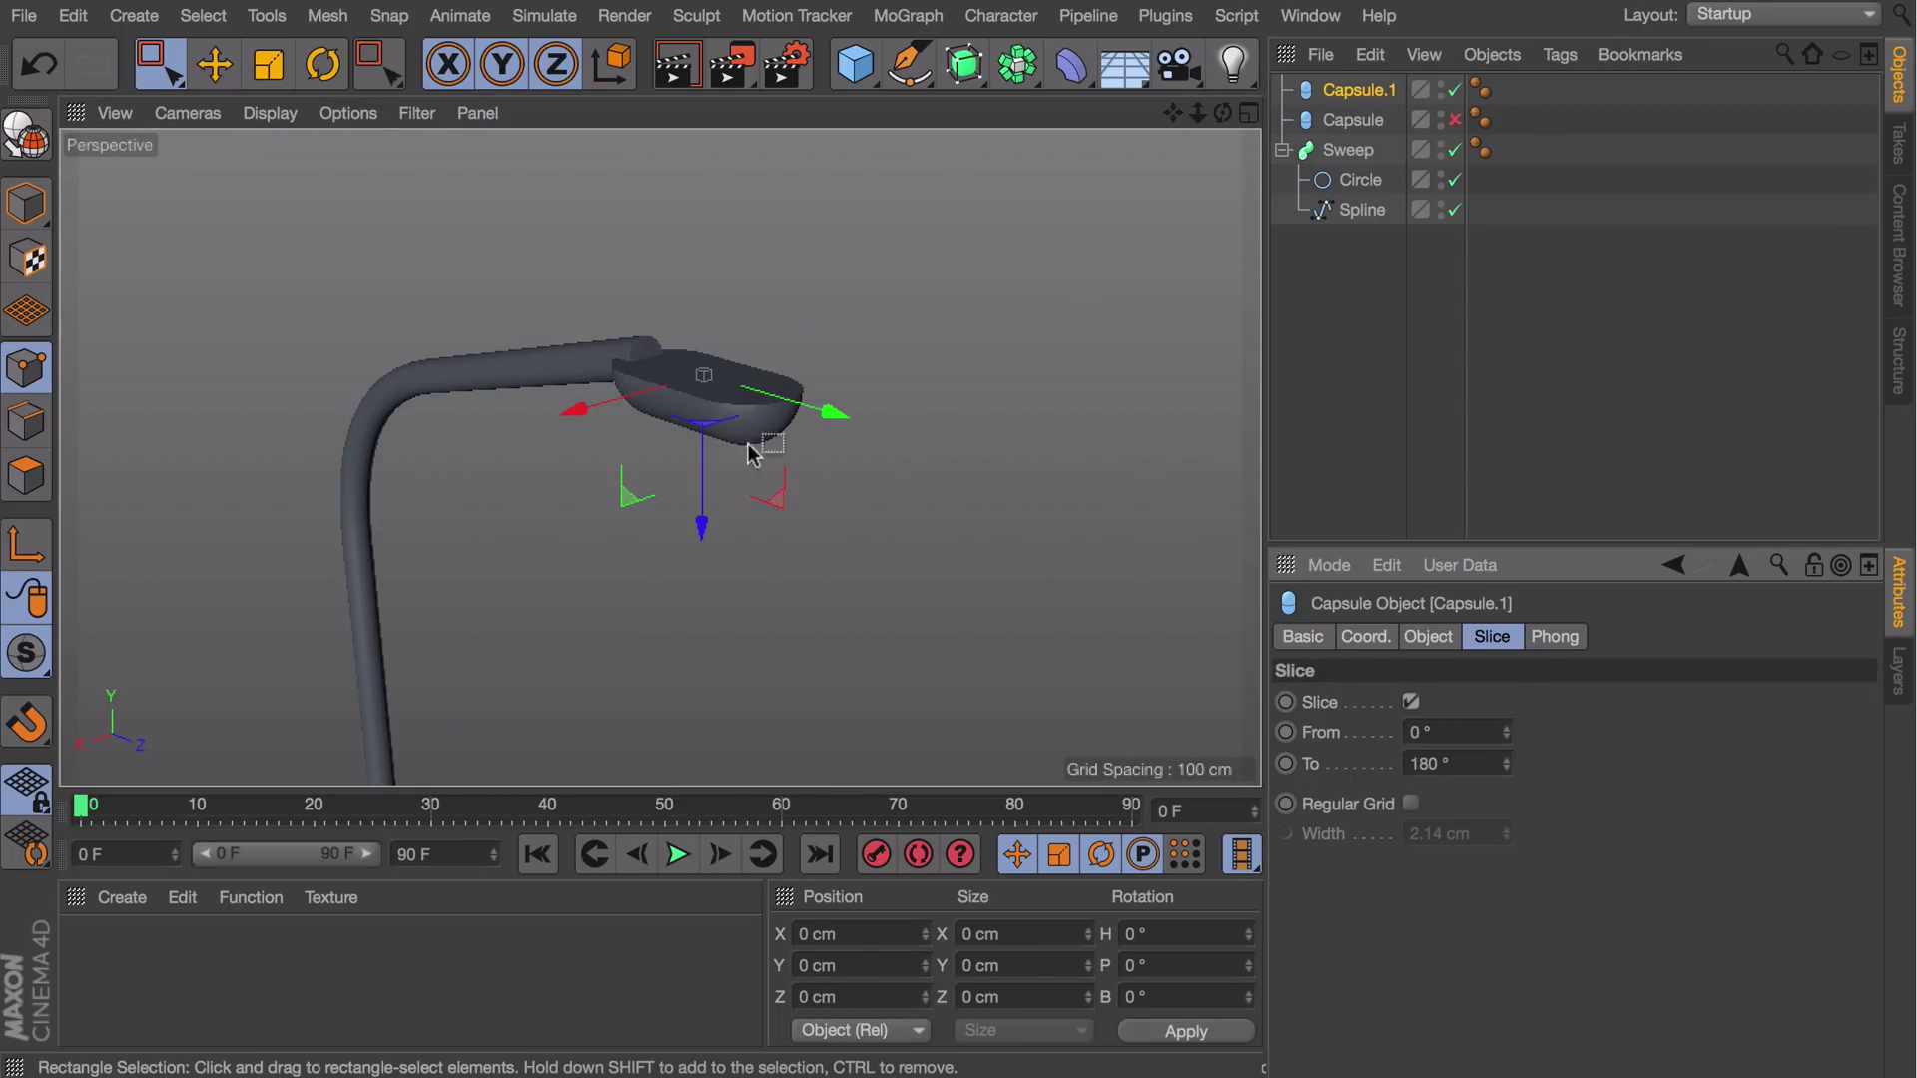
Rotate the half capsule by 180° so its flat side faces down
{"action": "scroll", "coordinate": [697, 444], "scroll_direction": "up", "scroll_amount": 5}
{"action": "left_click", "coordinate": [28, 208]}
{"action": "key", "text": "r"}
{"action": "left_click_drag", "start_coordinate": [651, 377], "coordinate": [922, 247], "text": "shift"}
Convert the half capsule to an editable polygon object and return to whole-object editing
{"action": "scroll", "coordinate": [745, 387], "scroll_direction": "up", "scroll_amount": 4}
{"action": "left_click_drag", "start_coordinate": [745, 386], "coordinate": [654, 259], "text": "alt"}
{"action": "left_click", "coordinate": [26, 475]}
{"action": "key", "text": "c"}
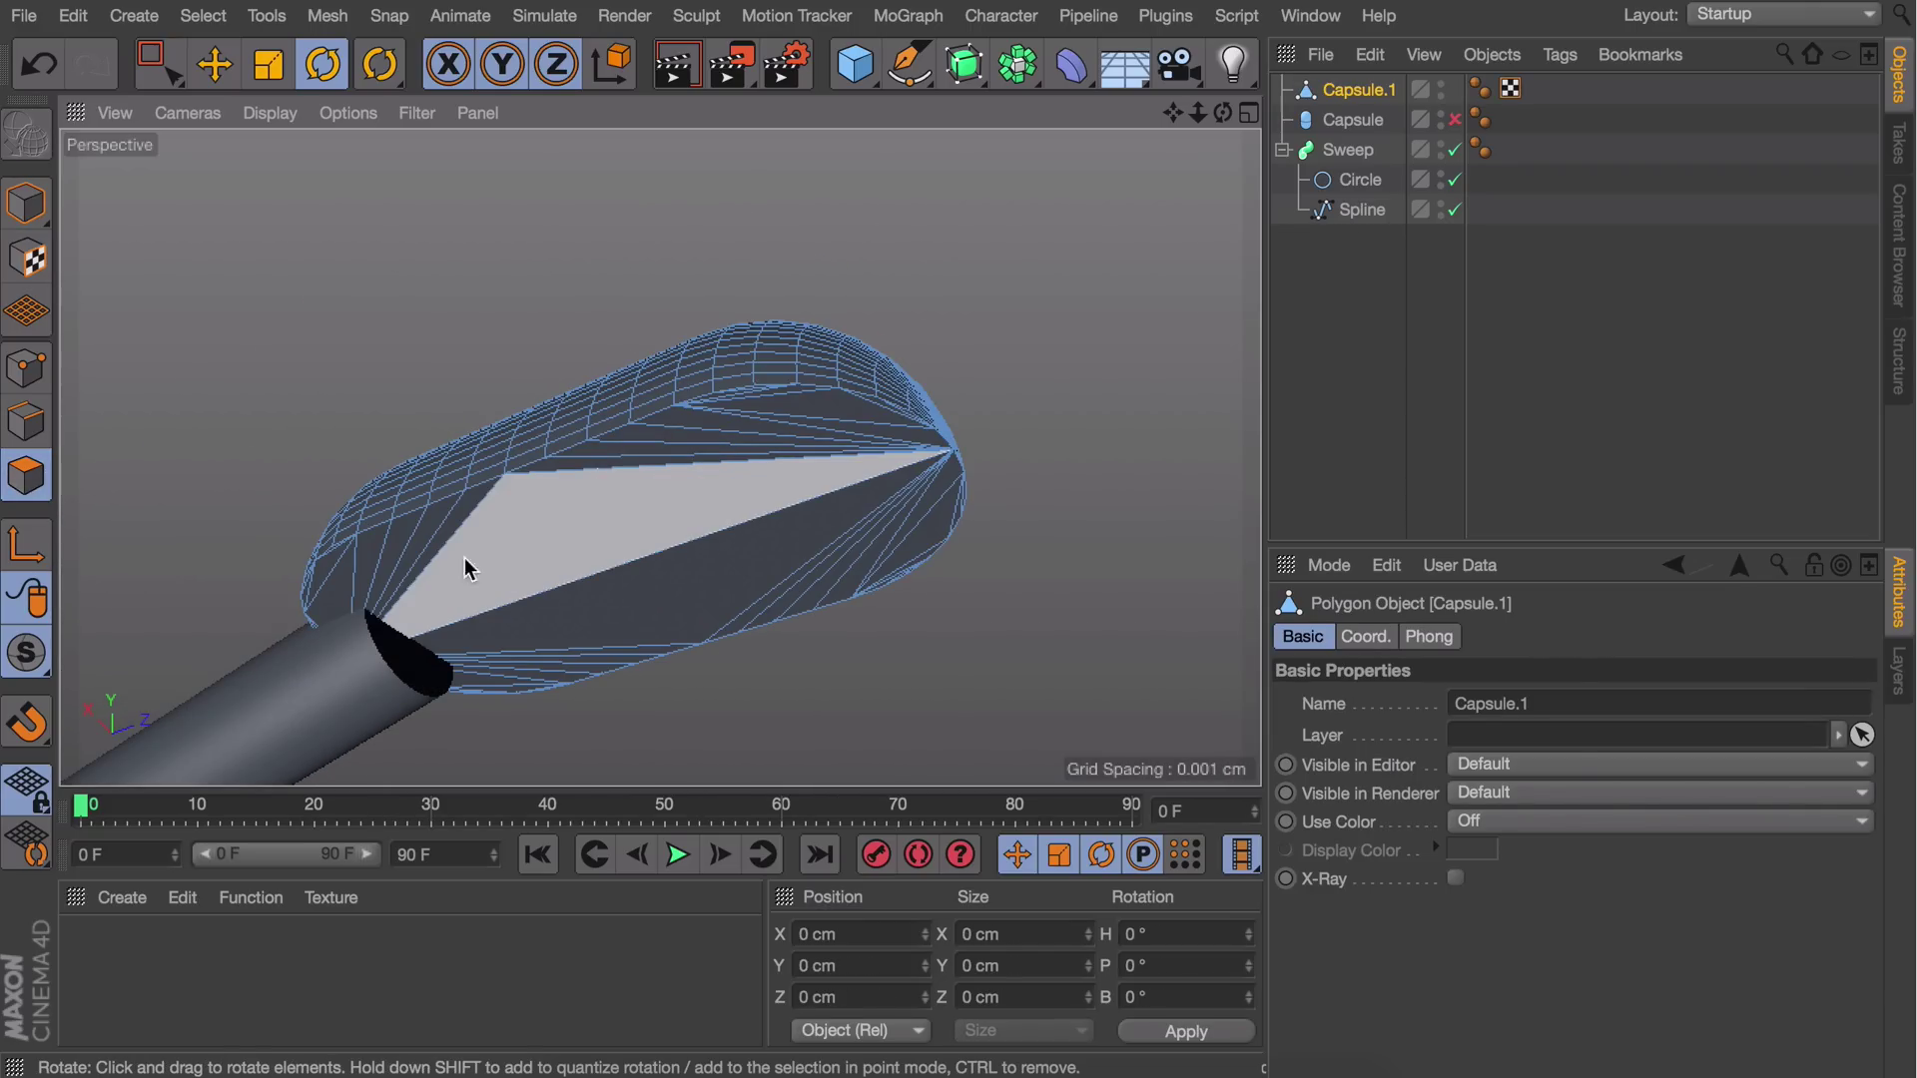
{"action": "left_click", "coordinate": [26, 203]}
{"action": "left_click_drag", "start_coordinate": [468, 557], "coordinate": [549, 675], "text": "alt"}
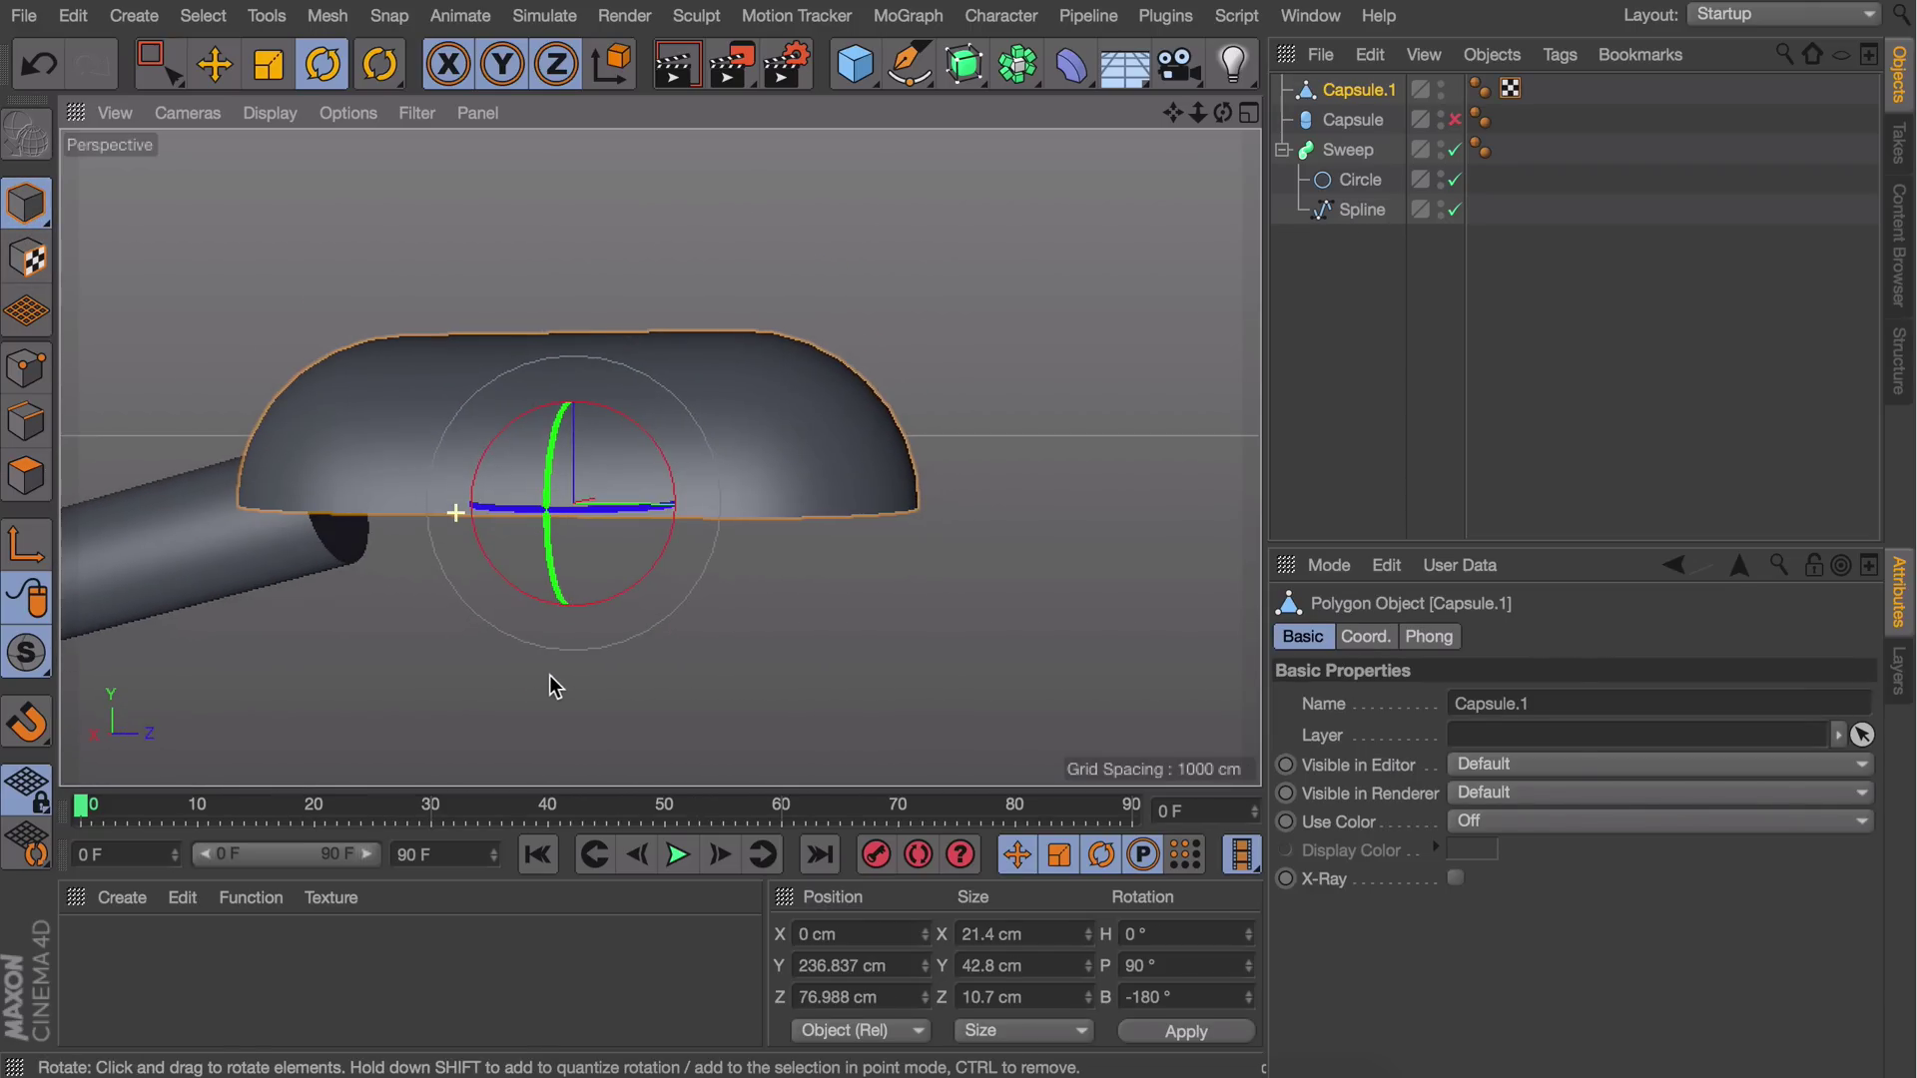
Box-select the half capsule's points at the arm end in the side view and move them inward to shorten that end
{"action": "left_click", "coordinate": [33, 368]}
{"action": "key", "text": "0"}
{"action": "key", "text": "F5"}
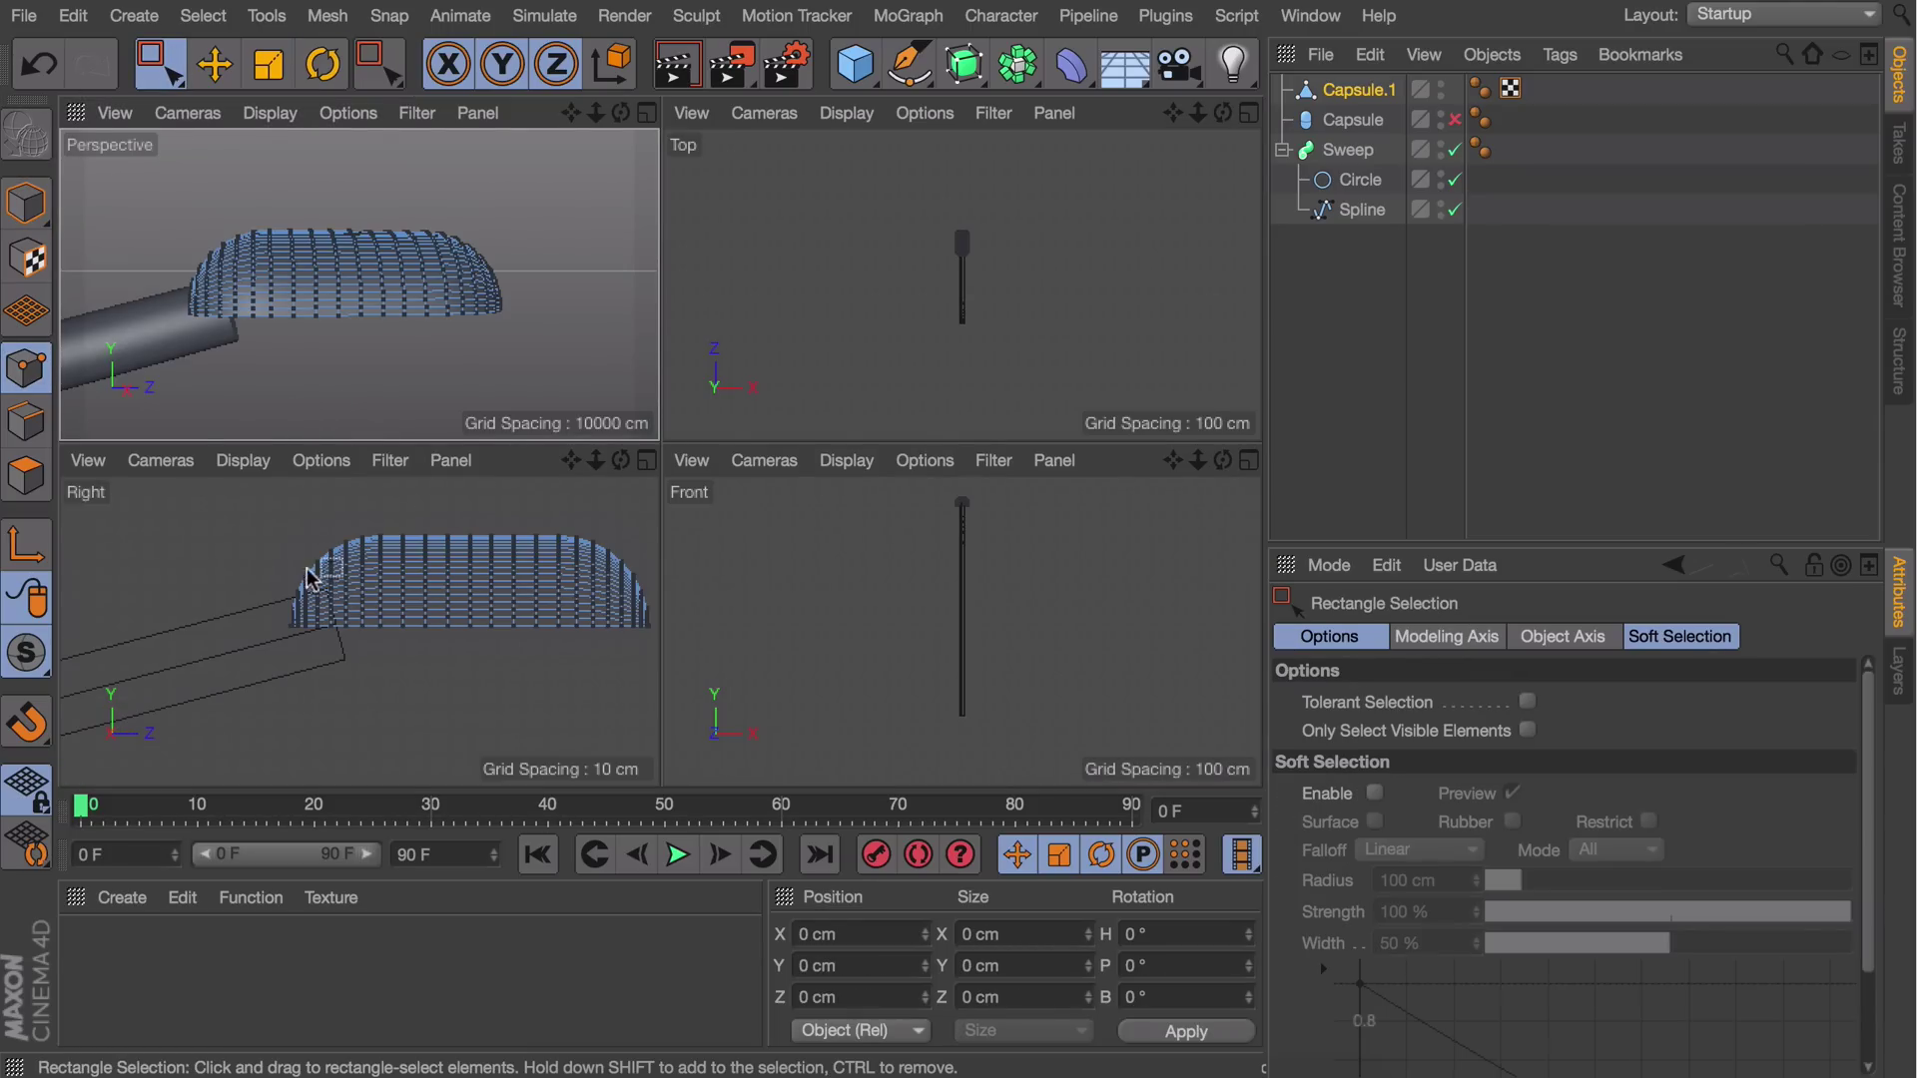
{"action": "left_click_drag", "start_coordinate": [232, 509], "coordinate": [371, 681]}
{"action": "key", "text": "t"}
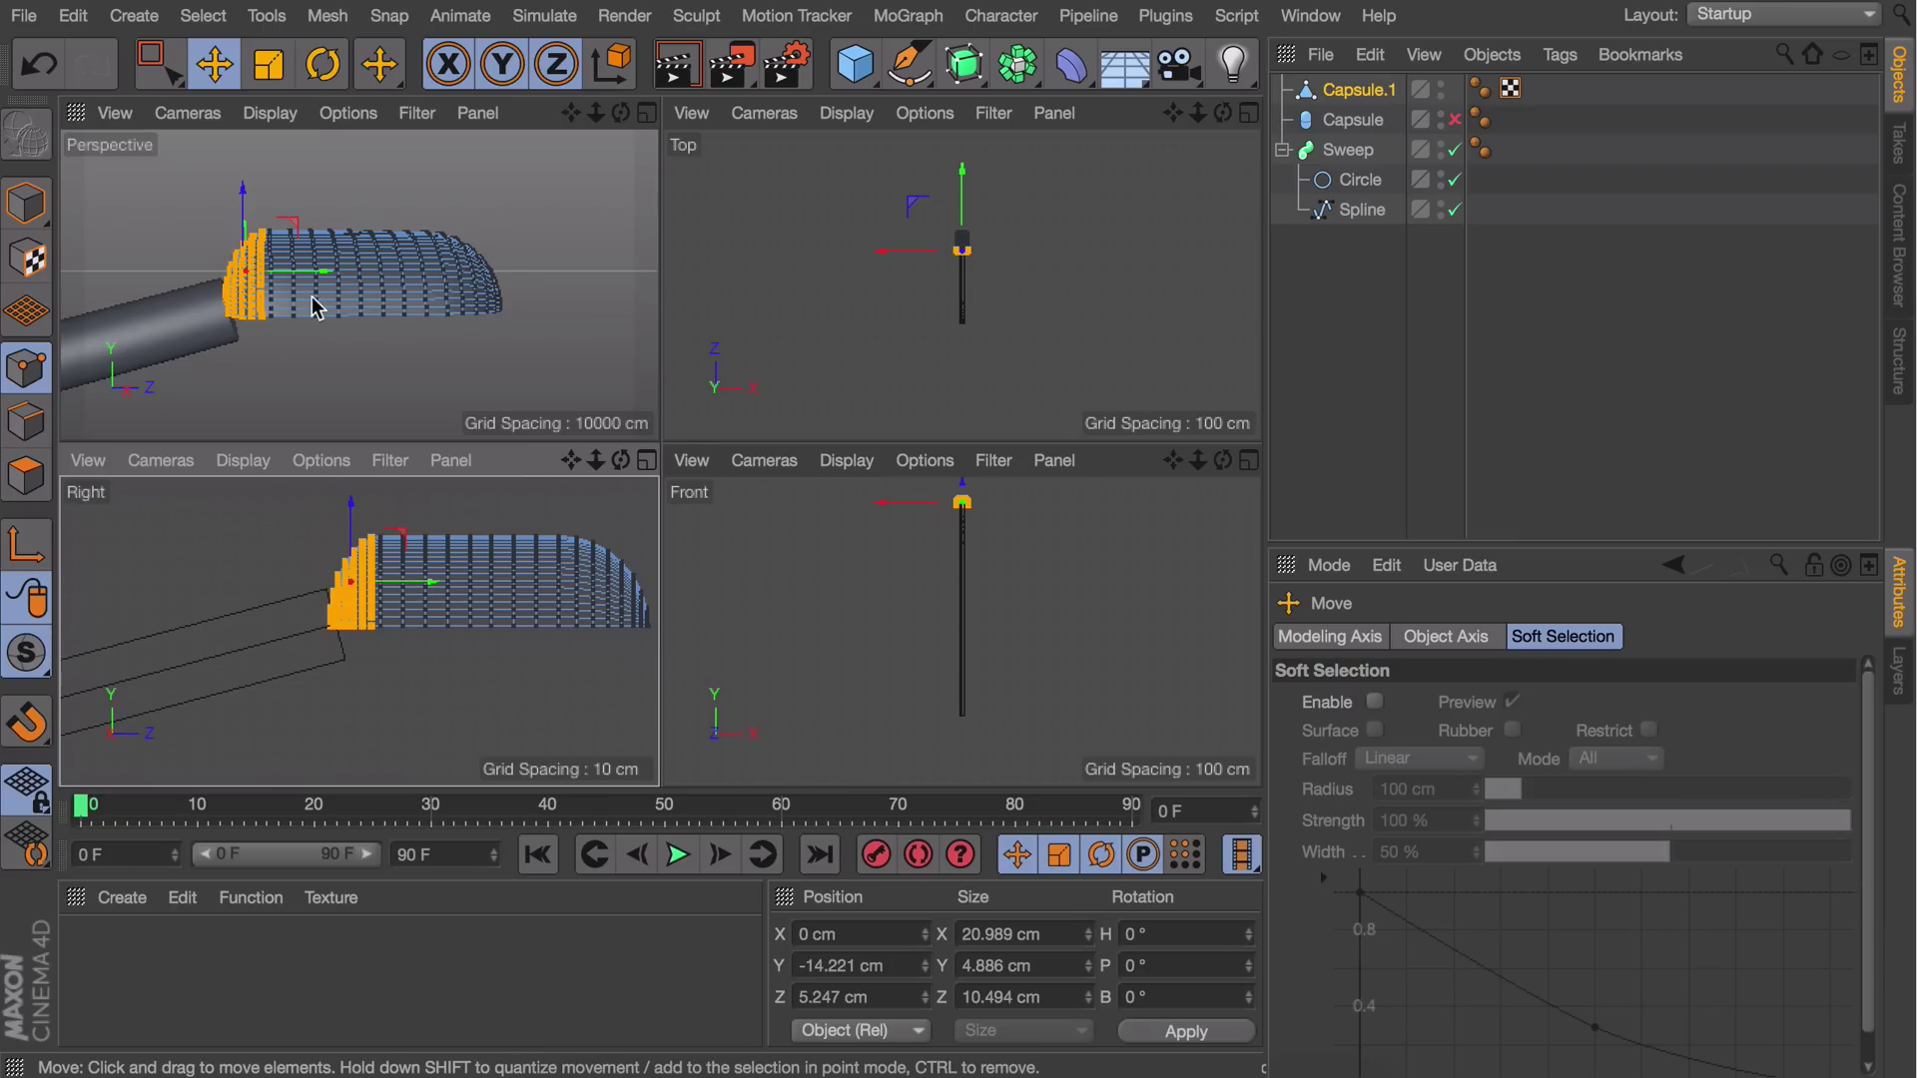
{"action": "left_click", "coordinate": [522, 298]}
Box-select the points at the lamp head's outer end in the side view and scale them to taper that end
{"action": "key", "text": "F1"}
{"action": "left_click_drag", "start_coordinate": [647, 435], "coordinate": [484, 401], "text": "alt"}
{"action": "left_click", "coordinate": [147, 62]}
{"action": "key", "text": "F5"}
{"action": "middle_click", "coordinate": [470, 513]}
{"action": "left_click_drag", "start_coordinate": [989, 555], "coordinate": [609, 145]}
{"action": "key", "text": "t"}
{"action": "left_click_drag", "start_coordinate": [872, 321], "coordinate": [905, 327]}
{"action": "key", "text": "e"}
{"action": "left_click", "coordinate": [894, 300]}
{"action": "middle_click", "coordinate": [559, 309]}
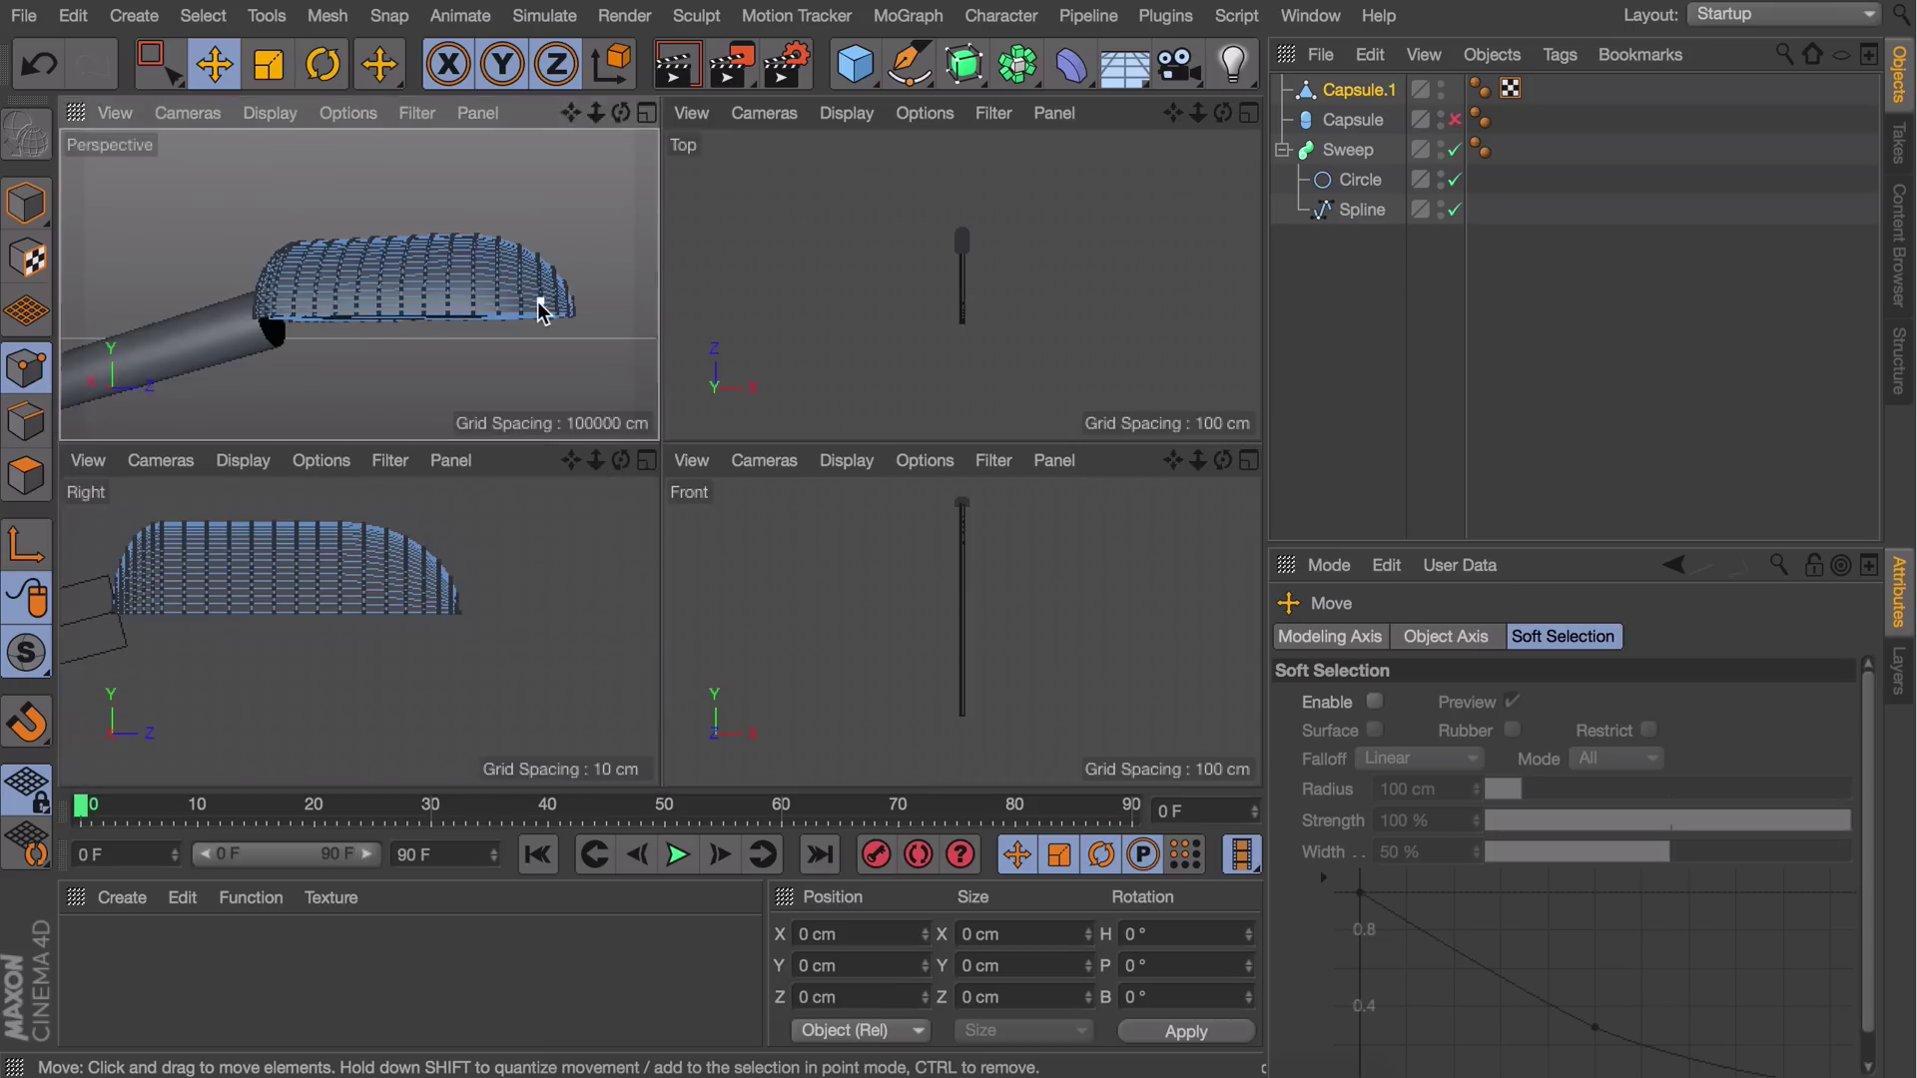
Return to whole-object editing and move the half-capsule lamp head down and back onto the end of the pole
{"action": "middle_click", "coordinate": [539, 308]}
{"action": "left_click", "coordinate": [25, 205]}
{"action": "left_click_drag", "start_coordinate": [693, 339], "coordinate": [693, 384]}
{"action": "left_click_drag", "start_coordinate": [864, 549], "coordinate": [824, 548]}
{"action": "left_click_drag", "start_coordinate": [646, 442], "coordinate": [783, 446]}
{"action": "scroll", "coordinate": [955, 386], "scroll_direction": "down", "scroll_amount": 10}
Re-enable the original full capsule and position it inside the underside of the lamp head as the bulb
{"action": "left_click", "coordinate": [1455, 120]}
{"action": "left_click", "coordinate": [1353, 119]}
{"action": "scroll", "coordinate": [779, 440], "scroll_direction": "up", "scroll_amount": 8}
{"action": "left_click_drag", "start_coordinate": [561, 451], "coordinate": [572, 449]}
{"action": "left_click_drag", "start_coordinate": [596, 591], "coordinate": [595, 612]}
{"action": "left_click_drag", "start_coordinate": [594, 599], "coordinate": [629, 471], "text": "alt"}
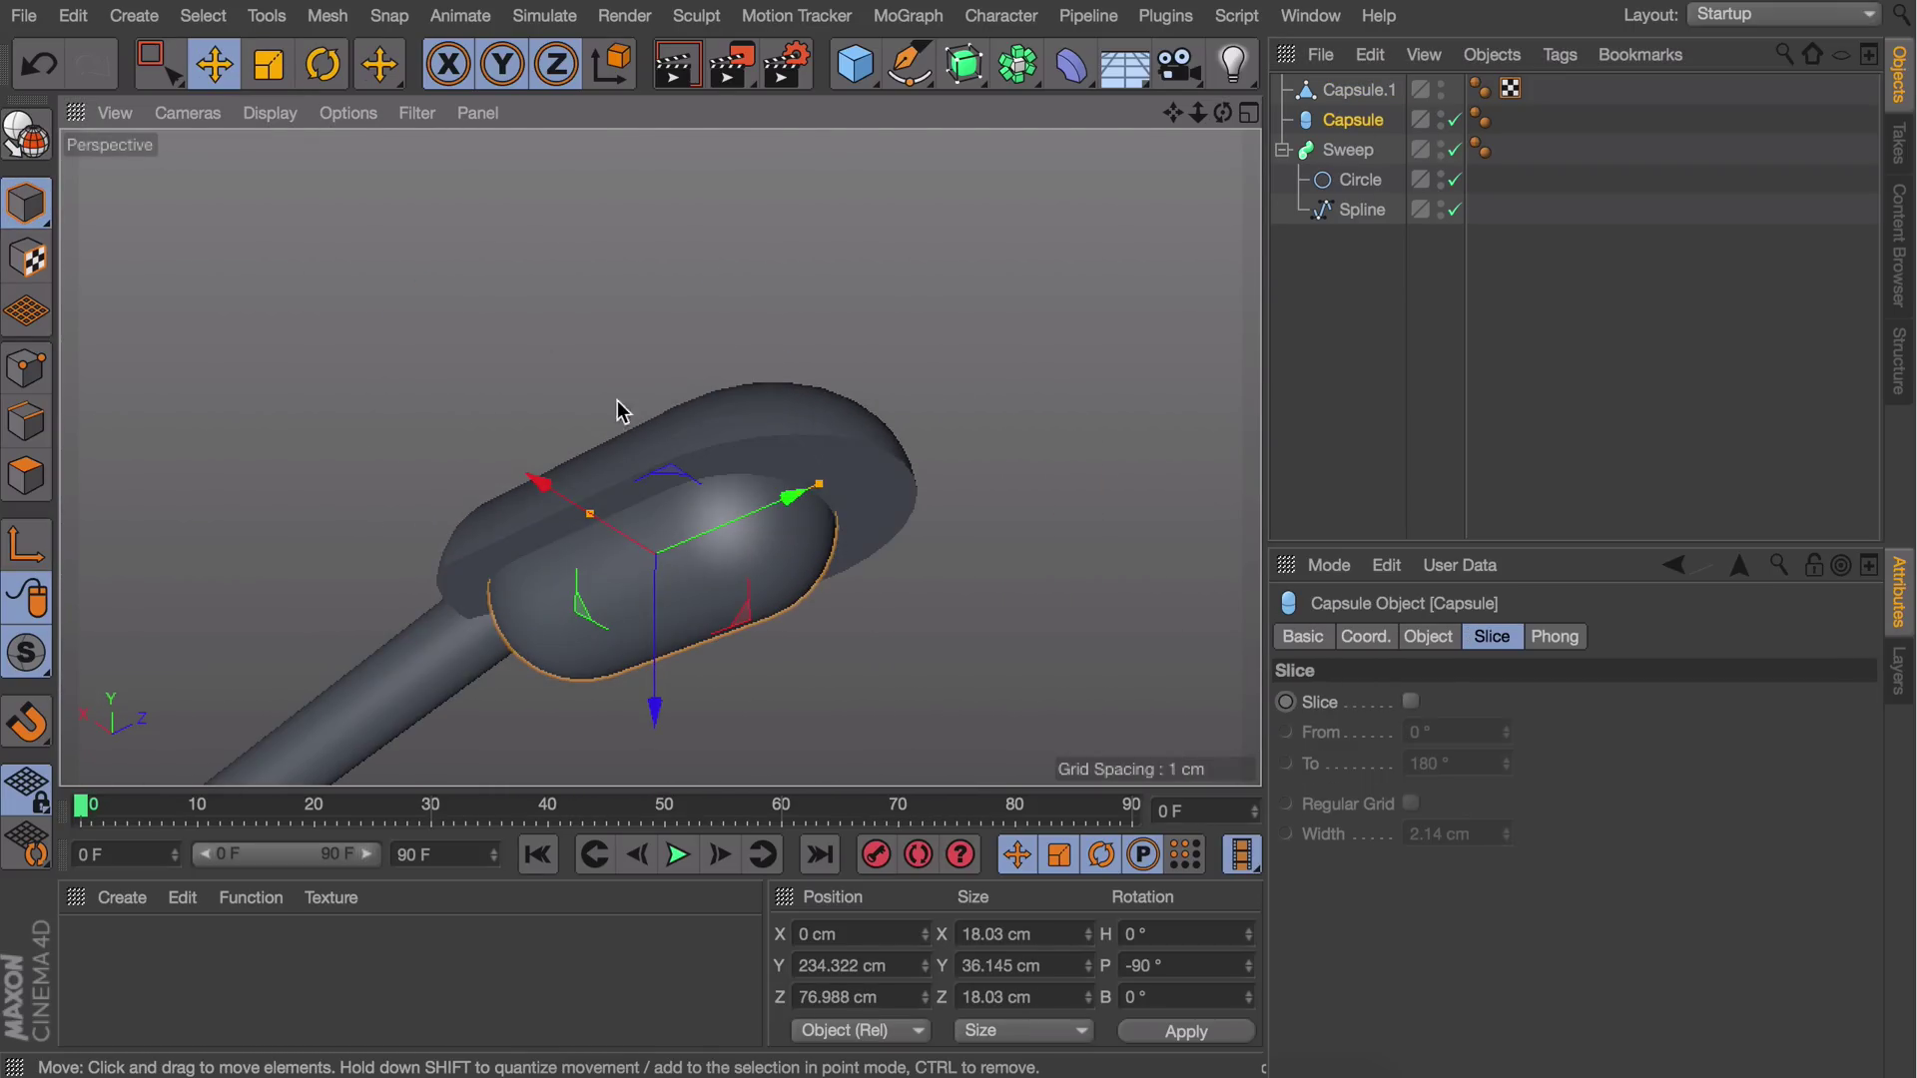
{"action": "left_click_drag", "start_coordinate": [796, 496], "coordinate": [834, 479]}
{"action": "scroll", "coordinate": [702, 526], "scroll_direction": "down", "scroll_amount": 8}
{"action": "left_click", "coordinate": [694, 676]}
{"action": "scroll", "coordinate": [696, 682], "scroll_direction": "down", "scroll_amount": 4}
{"action": "left_click_drag", "start_coordinate": [659, 693], "coordinate": [726, 463], "text": "alt"}
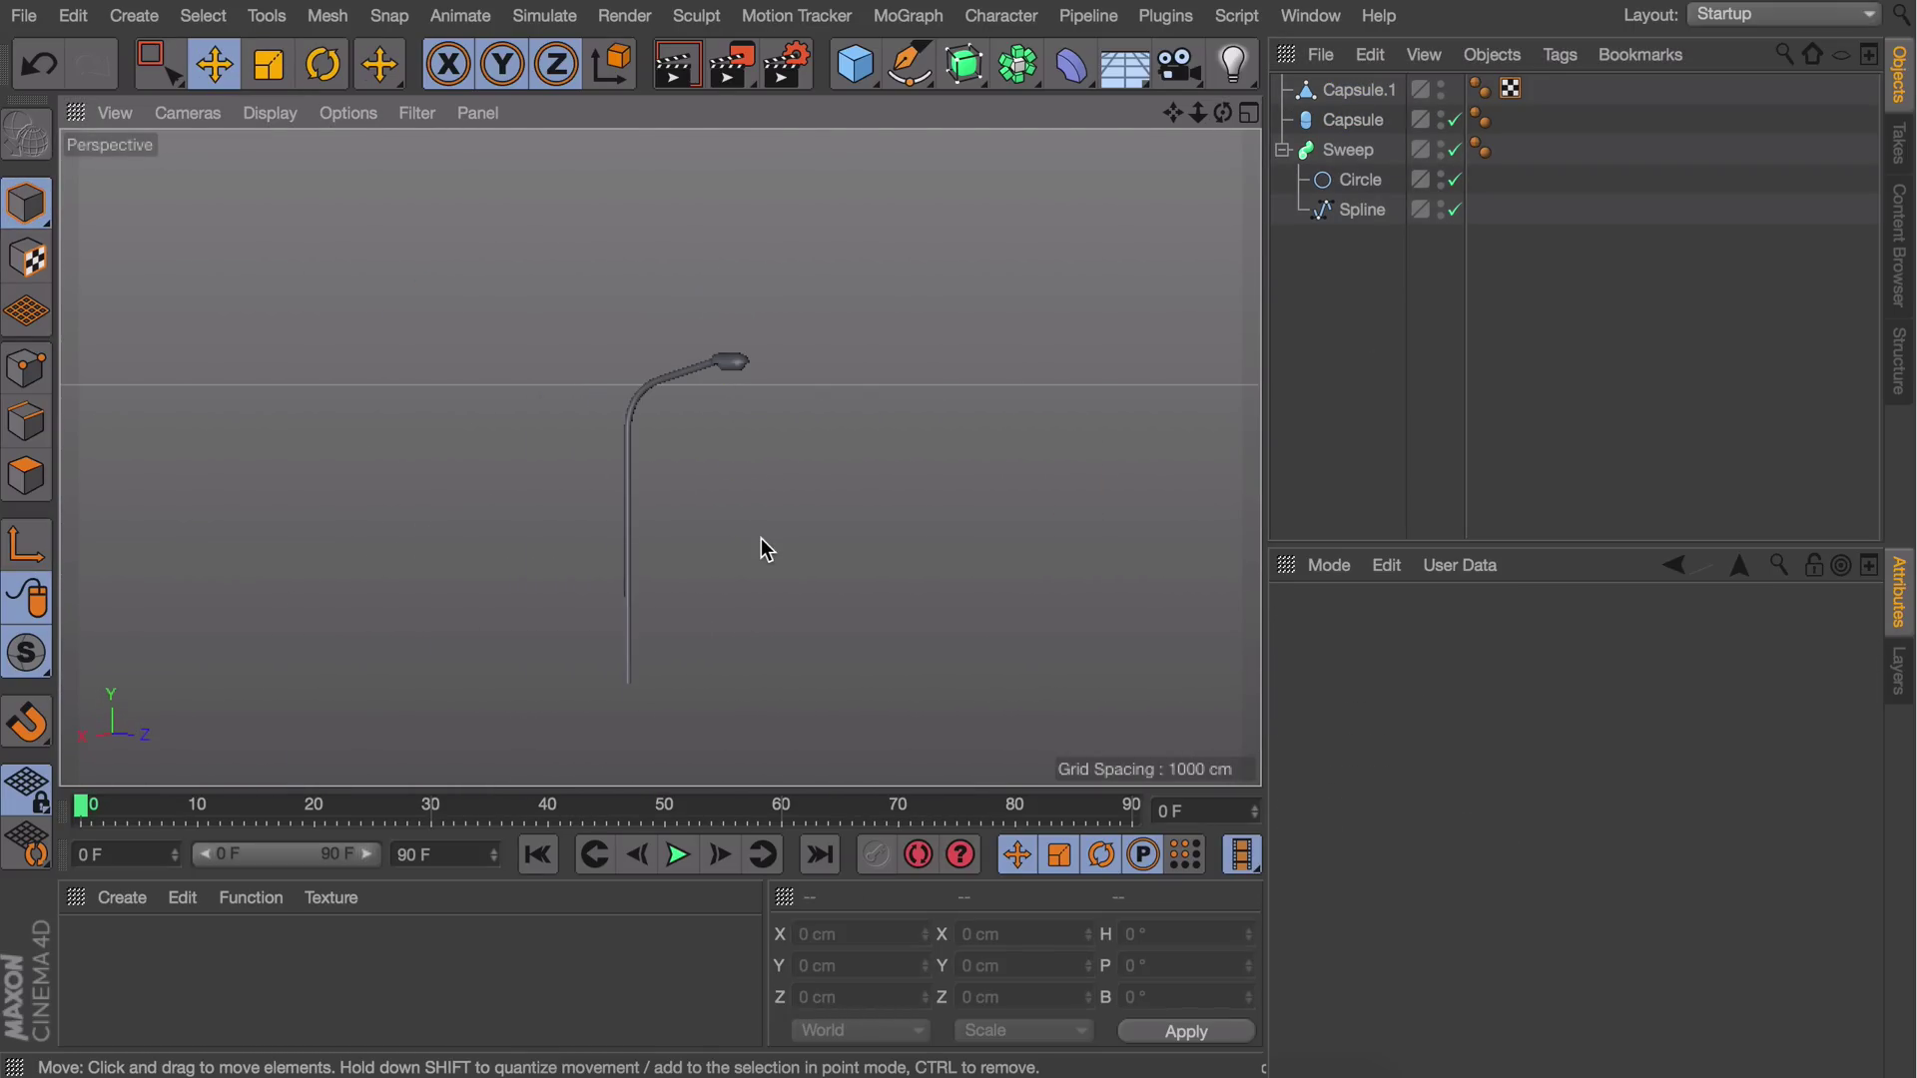
Group all the street lamp objects under one null and name it Streetlight
{"action": "left_click", "coordinate": [1358, 89]}
{"action": "left_click", "coordinate": [1360, 210], "text": "shift"}
{"action": "key", "text": "alt+g"}
{"action": "double_click", "coordinate": [1343, 90]}
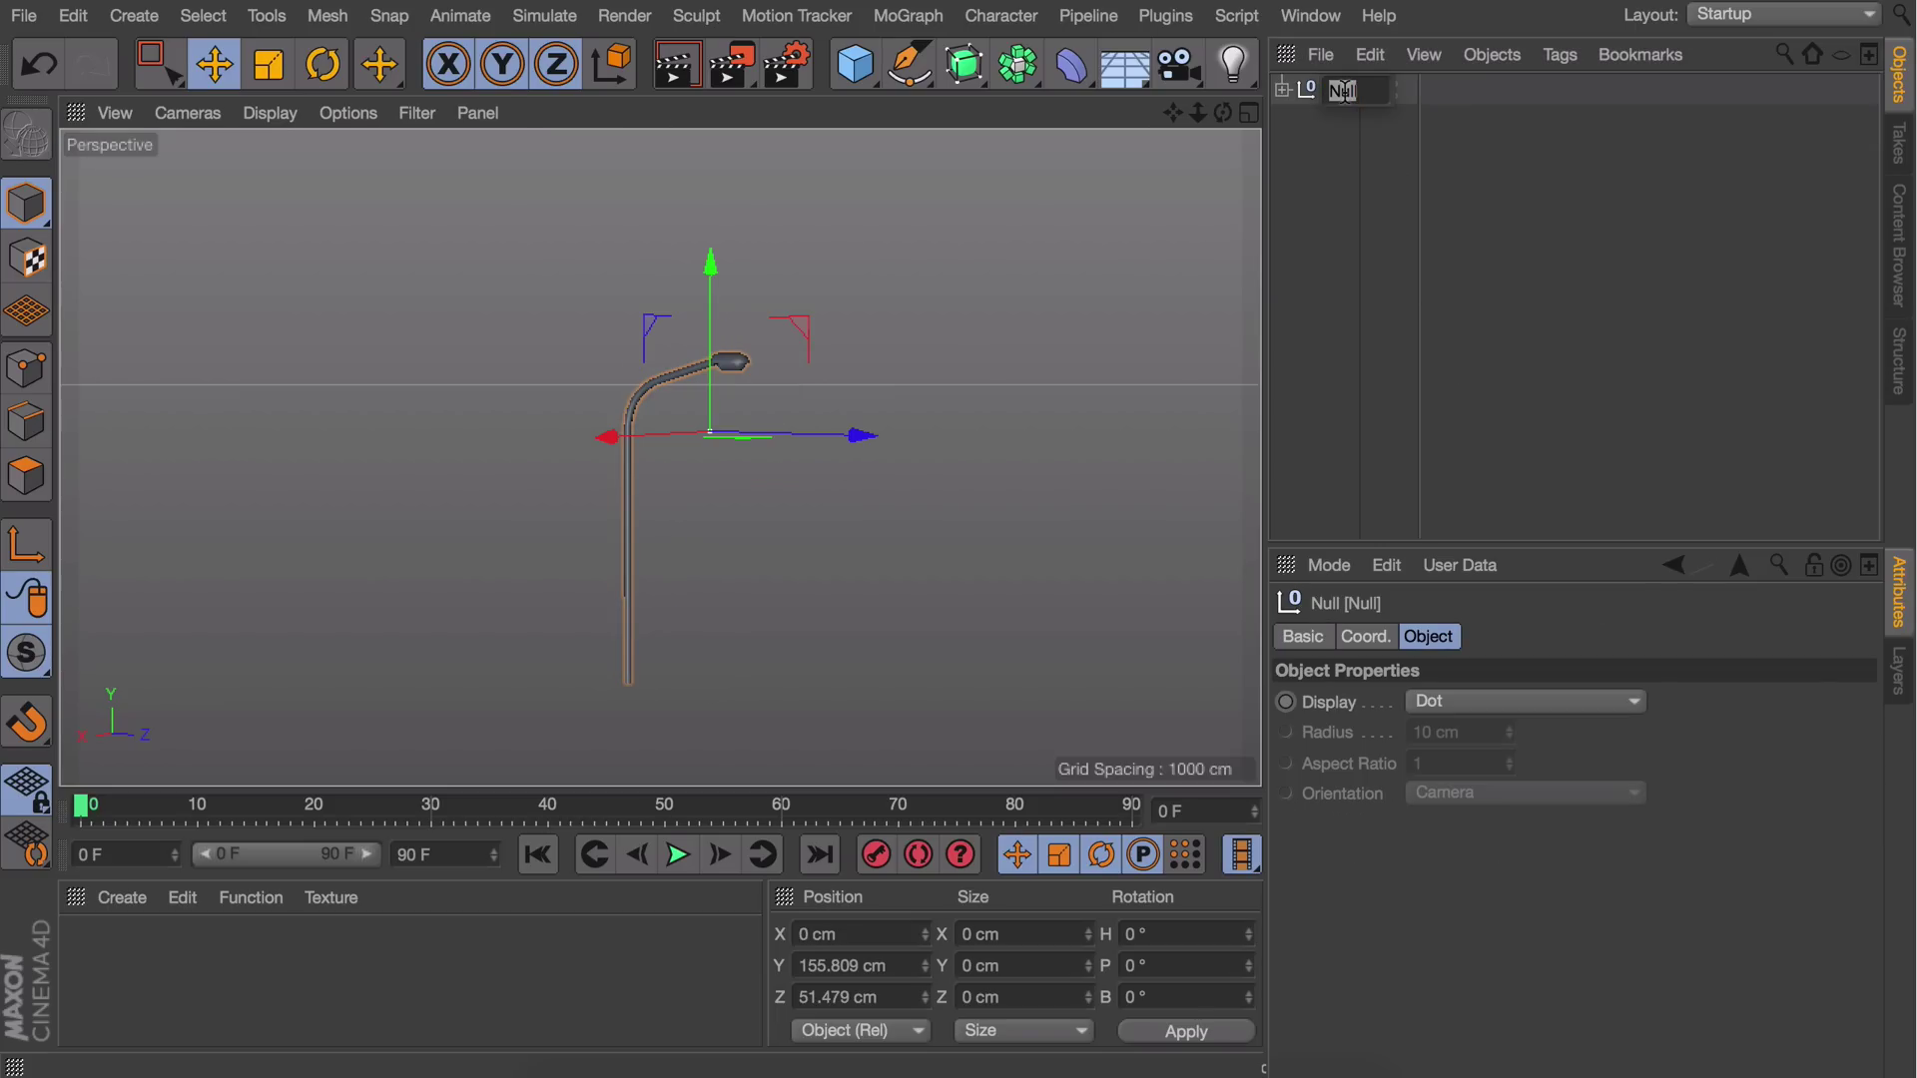
{"action": "type", "text": "Streetlight"}
{"action": "key", "text": "Return"}
Copy the Streetlight group into the tutprep.c4d scene and fit it beside the lower road with a -90° heading
{"action": "left_click", "coordinate": [1311, 15]}
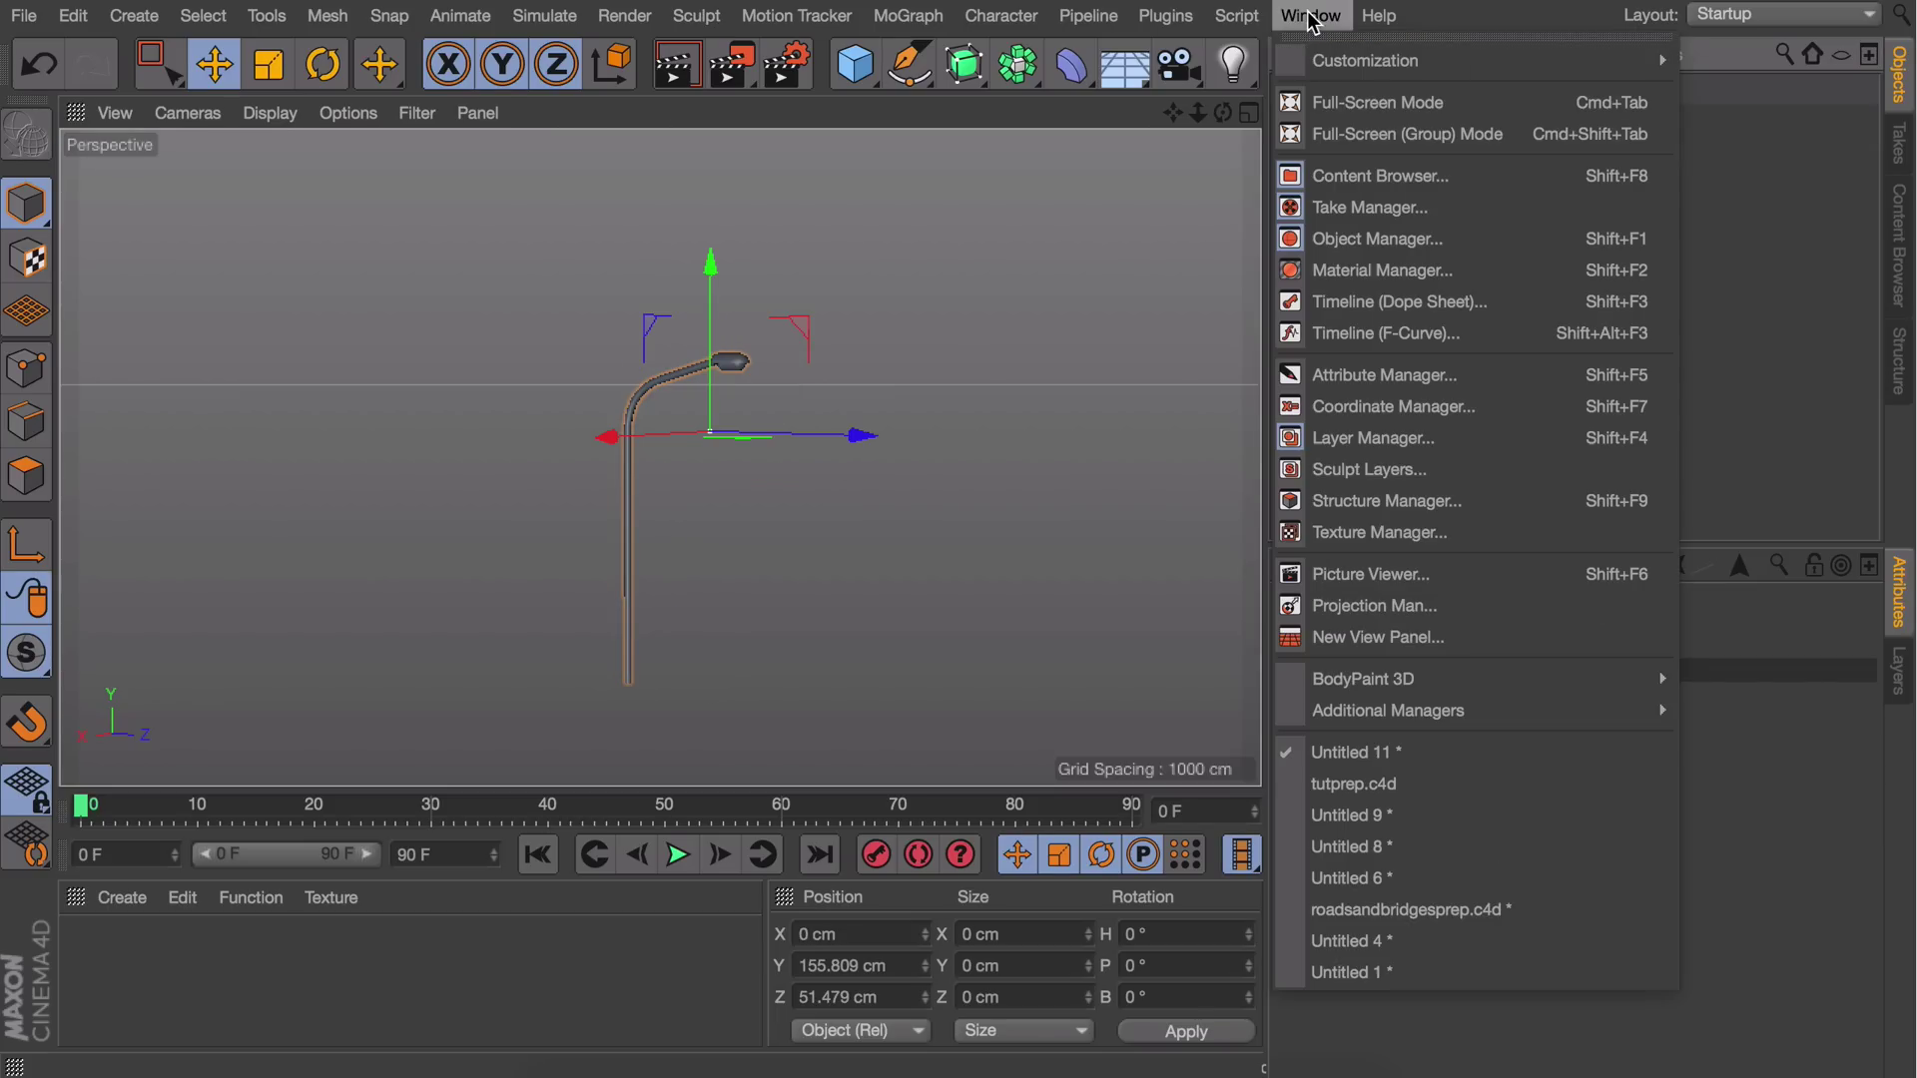
{"action": "left_click", "coordinate": [1343, 774]}
{"action": "key", "text": "ctrl+v"}
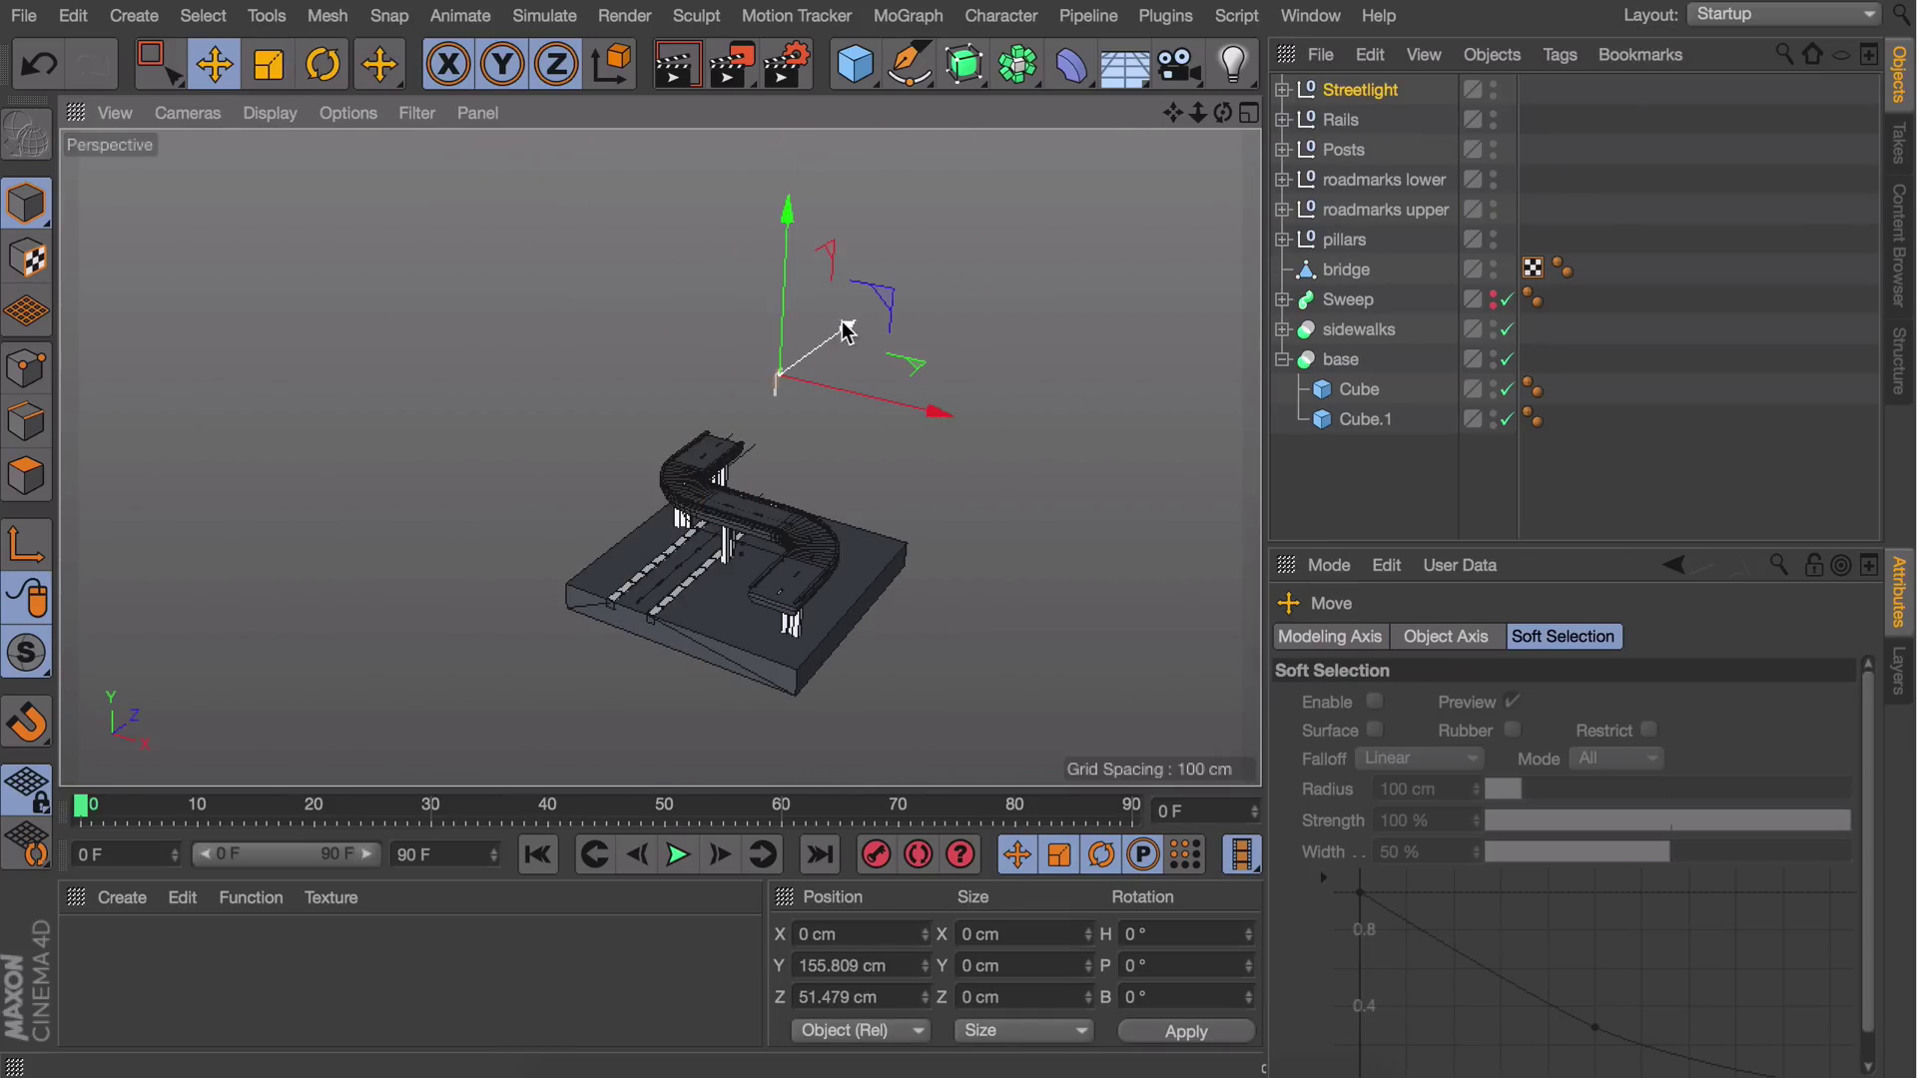
{"action": "scroll", "coordinate": [632, 386], "scroll_direction": "up", "scroll_amount": 5}
{"action": "left_click_drag", "start_coordinate": [632, 397], "coordinate": [767, 432]}
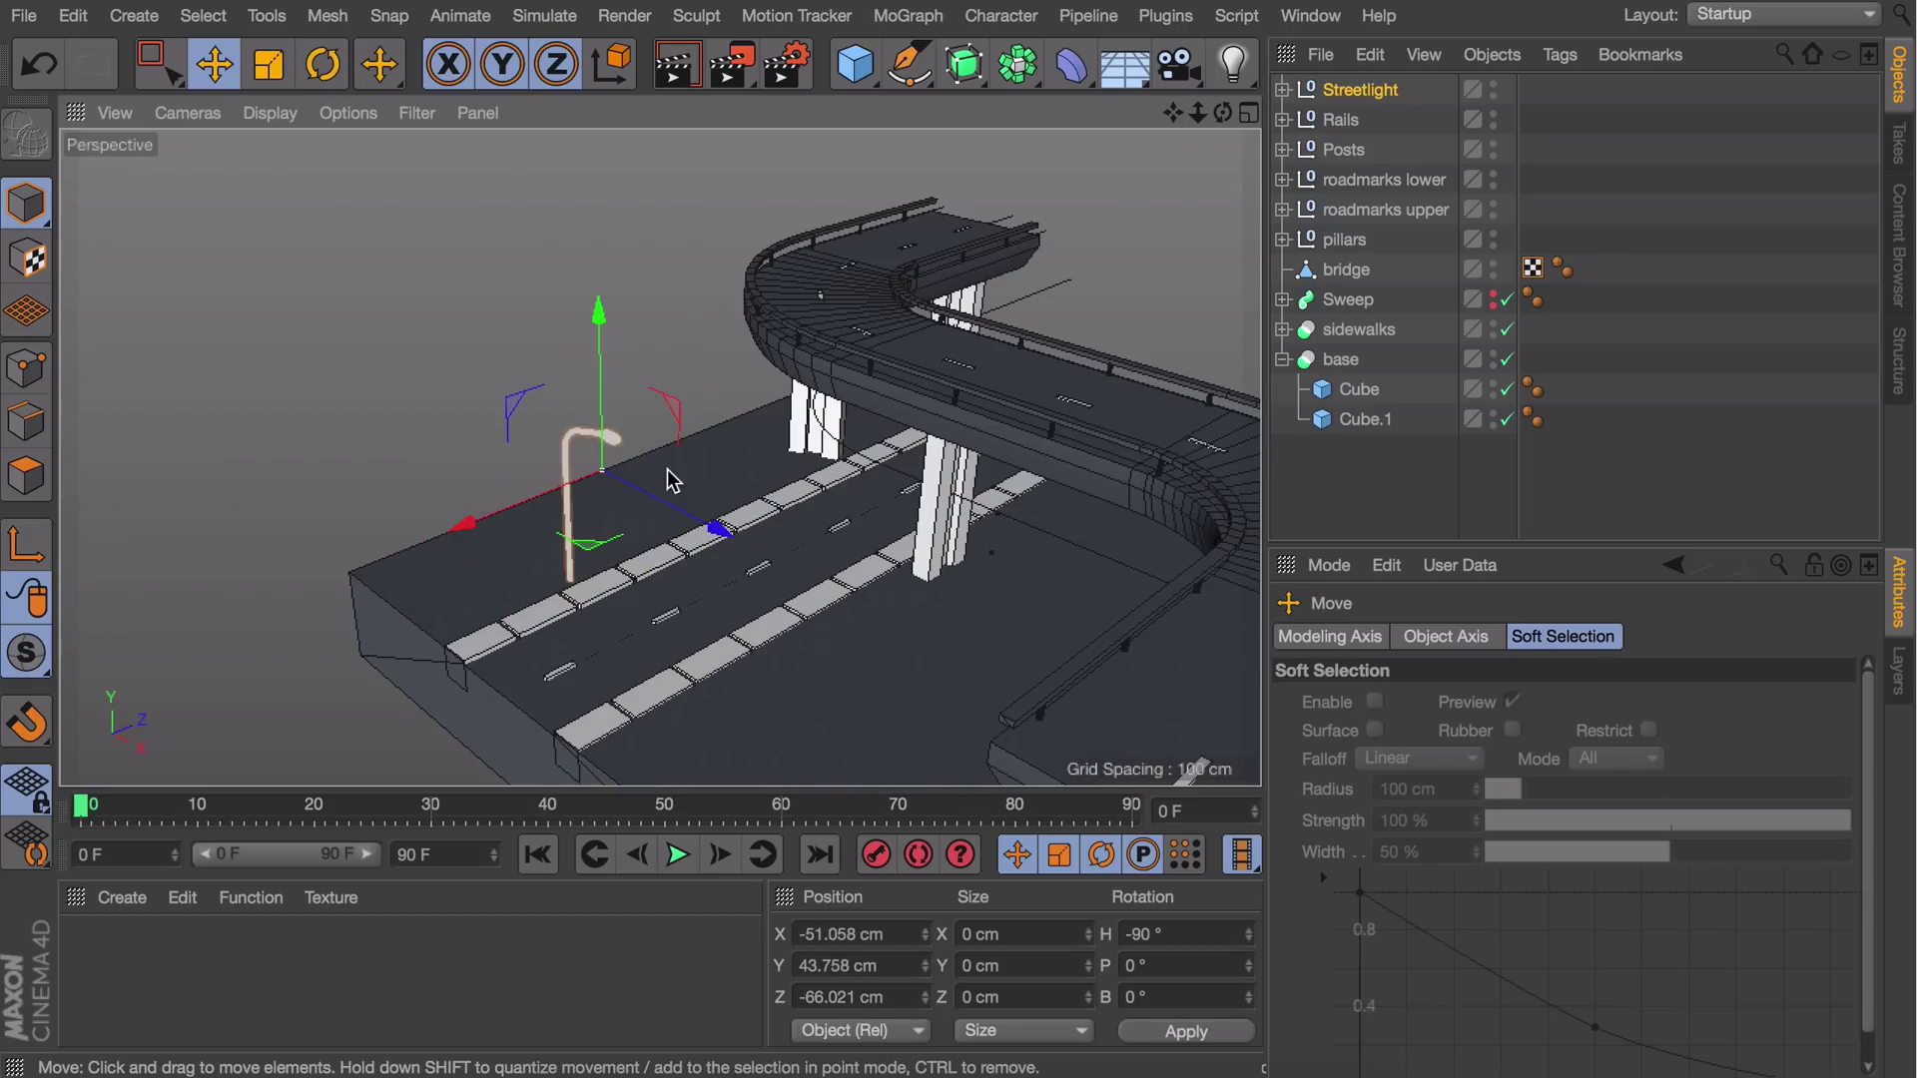
Duplicate the streetlight, turn the copy to a 90° heading and place it on the opposite side of the lower road
{"action": "key", "text": "ctrl+c"}
{"action": "key", "text": "ctrl+v"}
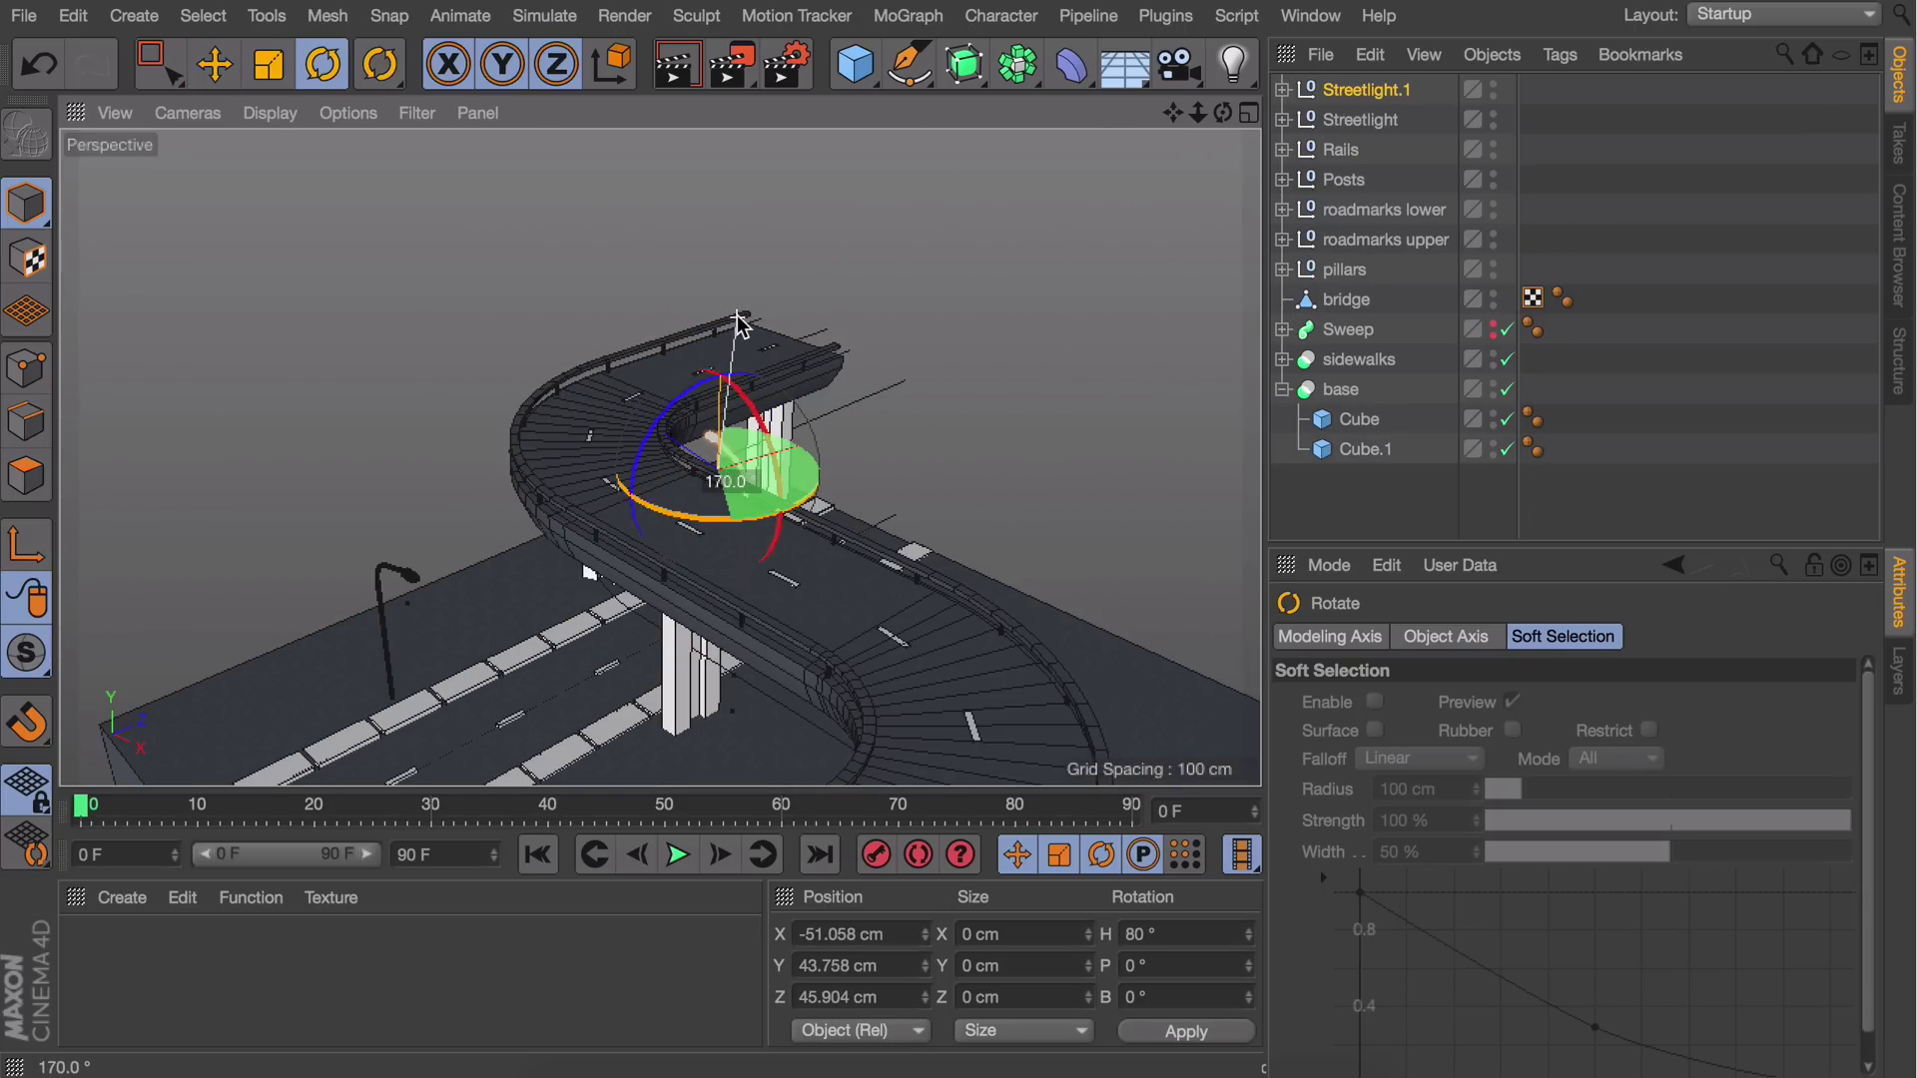
{"action": "key", "text": "e"}
{"action": "left_click_drag", "start_coordinate": [737, 317], "coordinate": [445, 543], "text": "alt"}
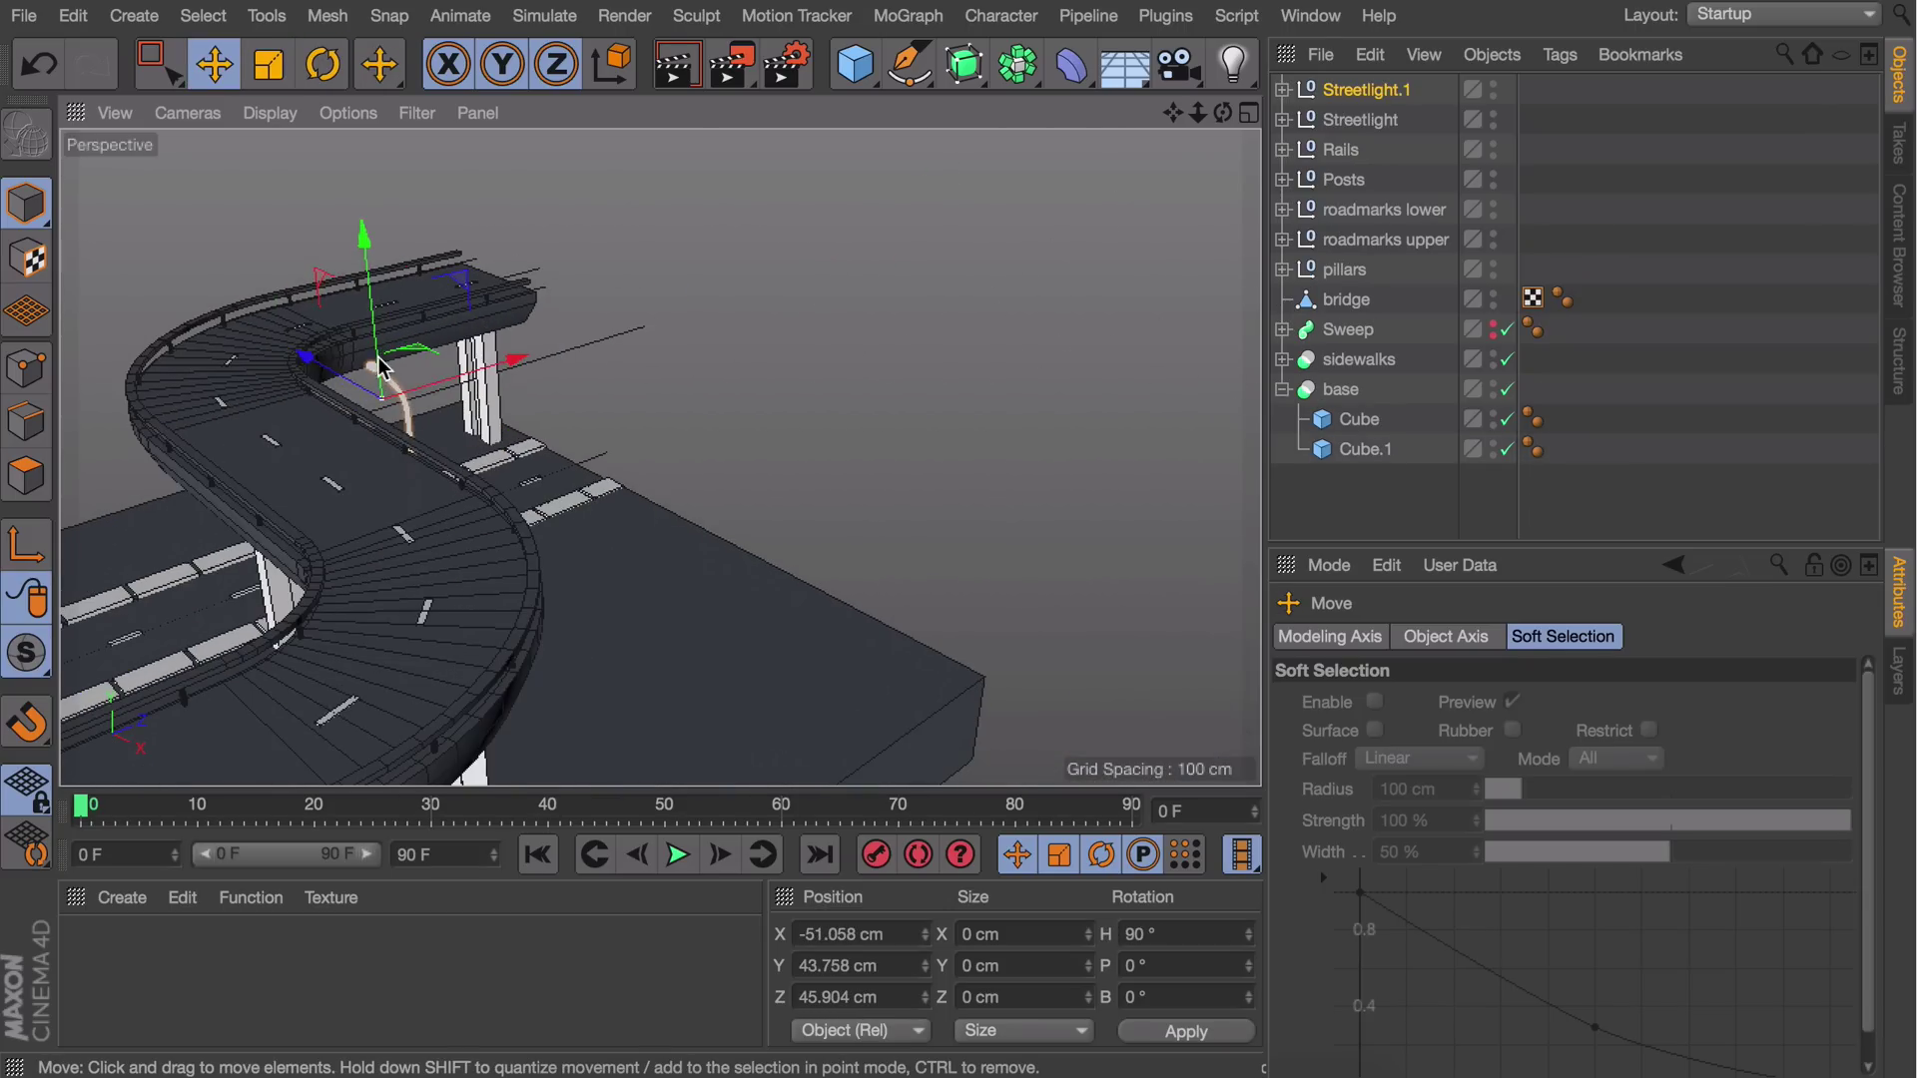
{"action": "left_click_drag", "start_coordinate": [375, 374], "coordinate": [599, 465]}
{"action": "left_click_drag", "start_coordinate": [600, 464], "coordinate": [676, 479], "text": "alt"}
{"action": "left_click", "coordinate": [676, 479]}
{"action": "left_click_drag", "start_coordinate": [474, 354], "coordinate": [559, 333], "text": "alt"}
{"action": "scroll", "coordinate": [556, 332], "scroll_direction": "down", "scroll_amount": 8}
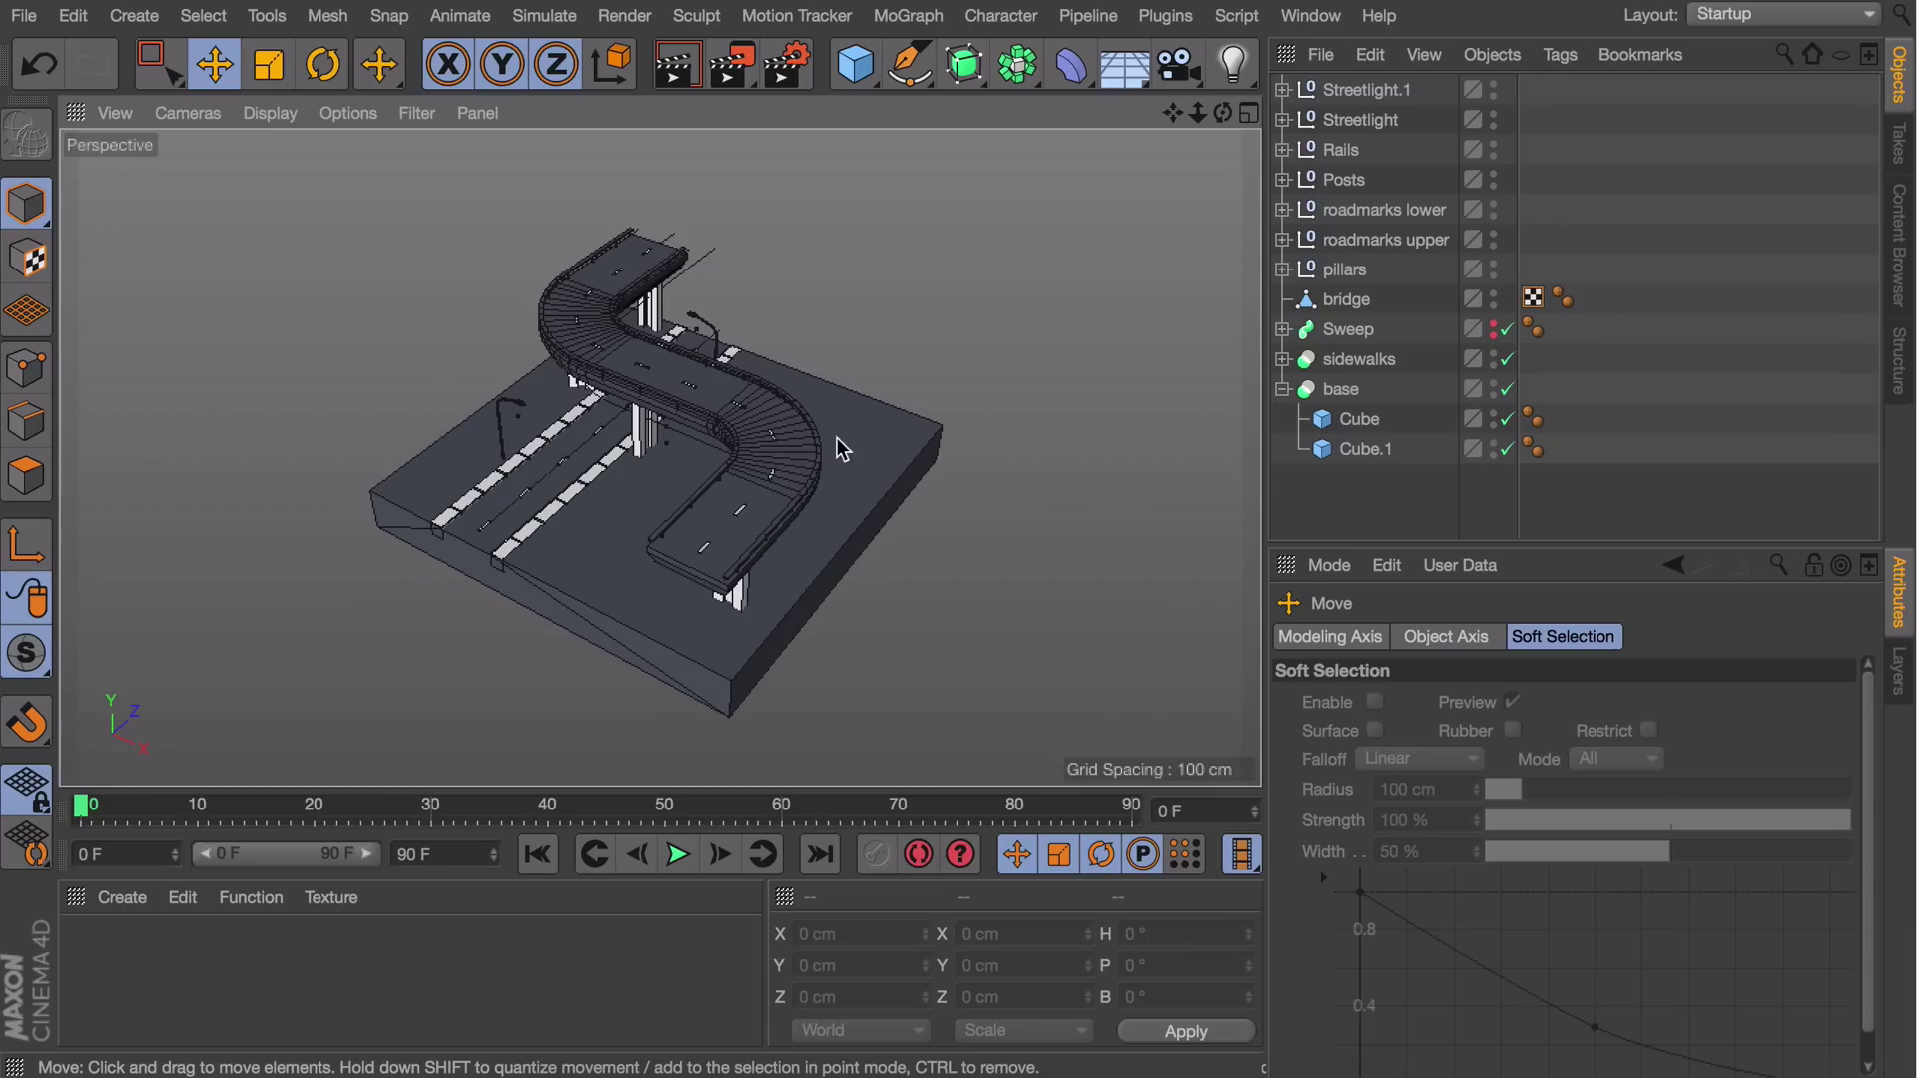
Add a sphere with a Taper deformer as its child and fit the deformer to the sphere
{"action": "left_click_drag", "start_coordinate": [844, 67], "coordinate": [1448, 150]}
{"action": "left_click_drag", "start_coordinate": [780, 466], "coordinate": [807, 358], "text": "alt"}
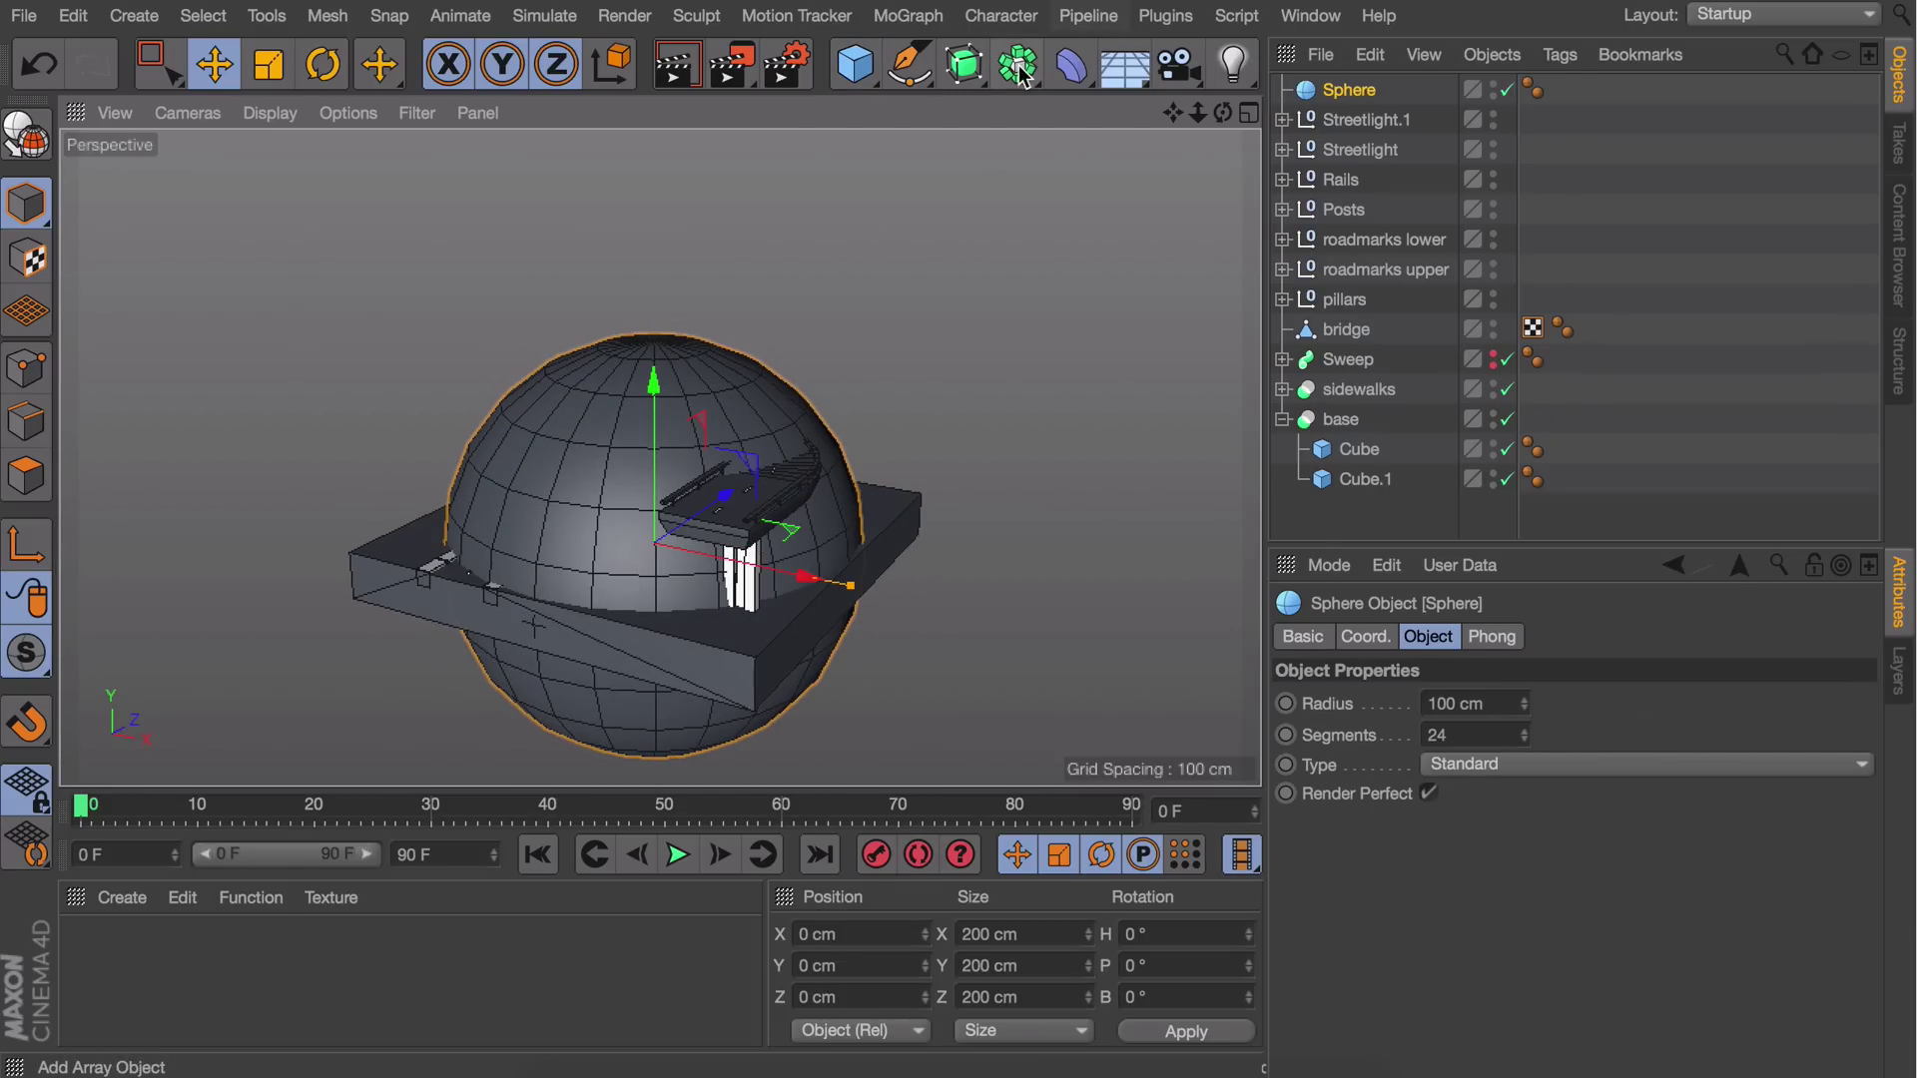
{"action": "left_click", "coordinate": [1062, 68]}
{"action": "left_click_drag", "start_coordinate": [1066, 72], "coordinate": [872, 104]}
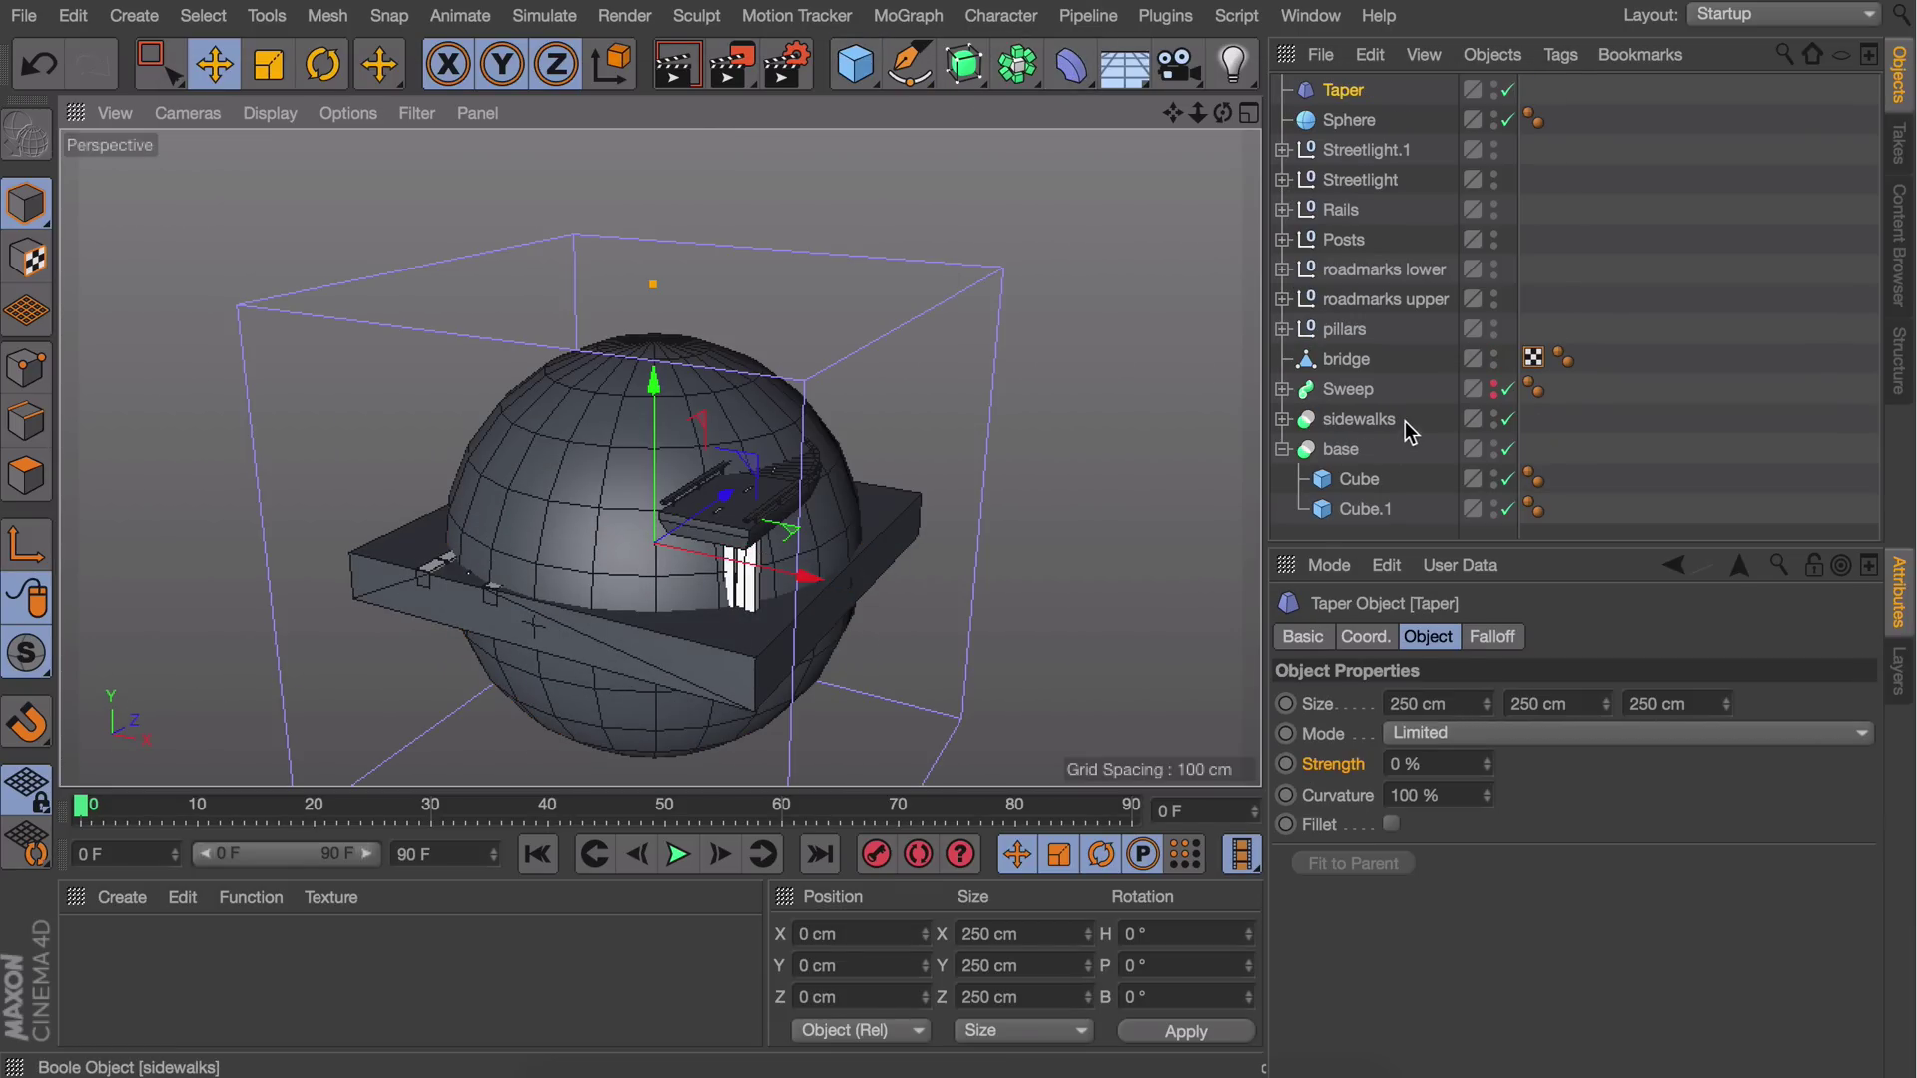
{"action": "left_click", "coordinate": [1360, 865]}
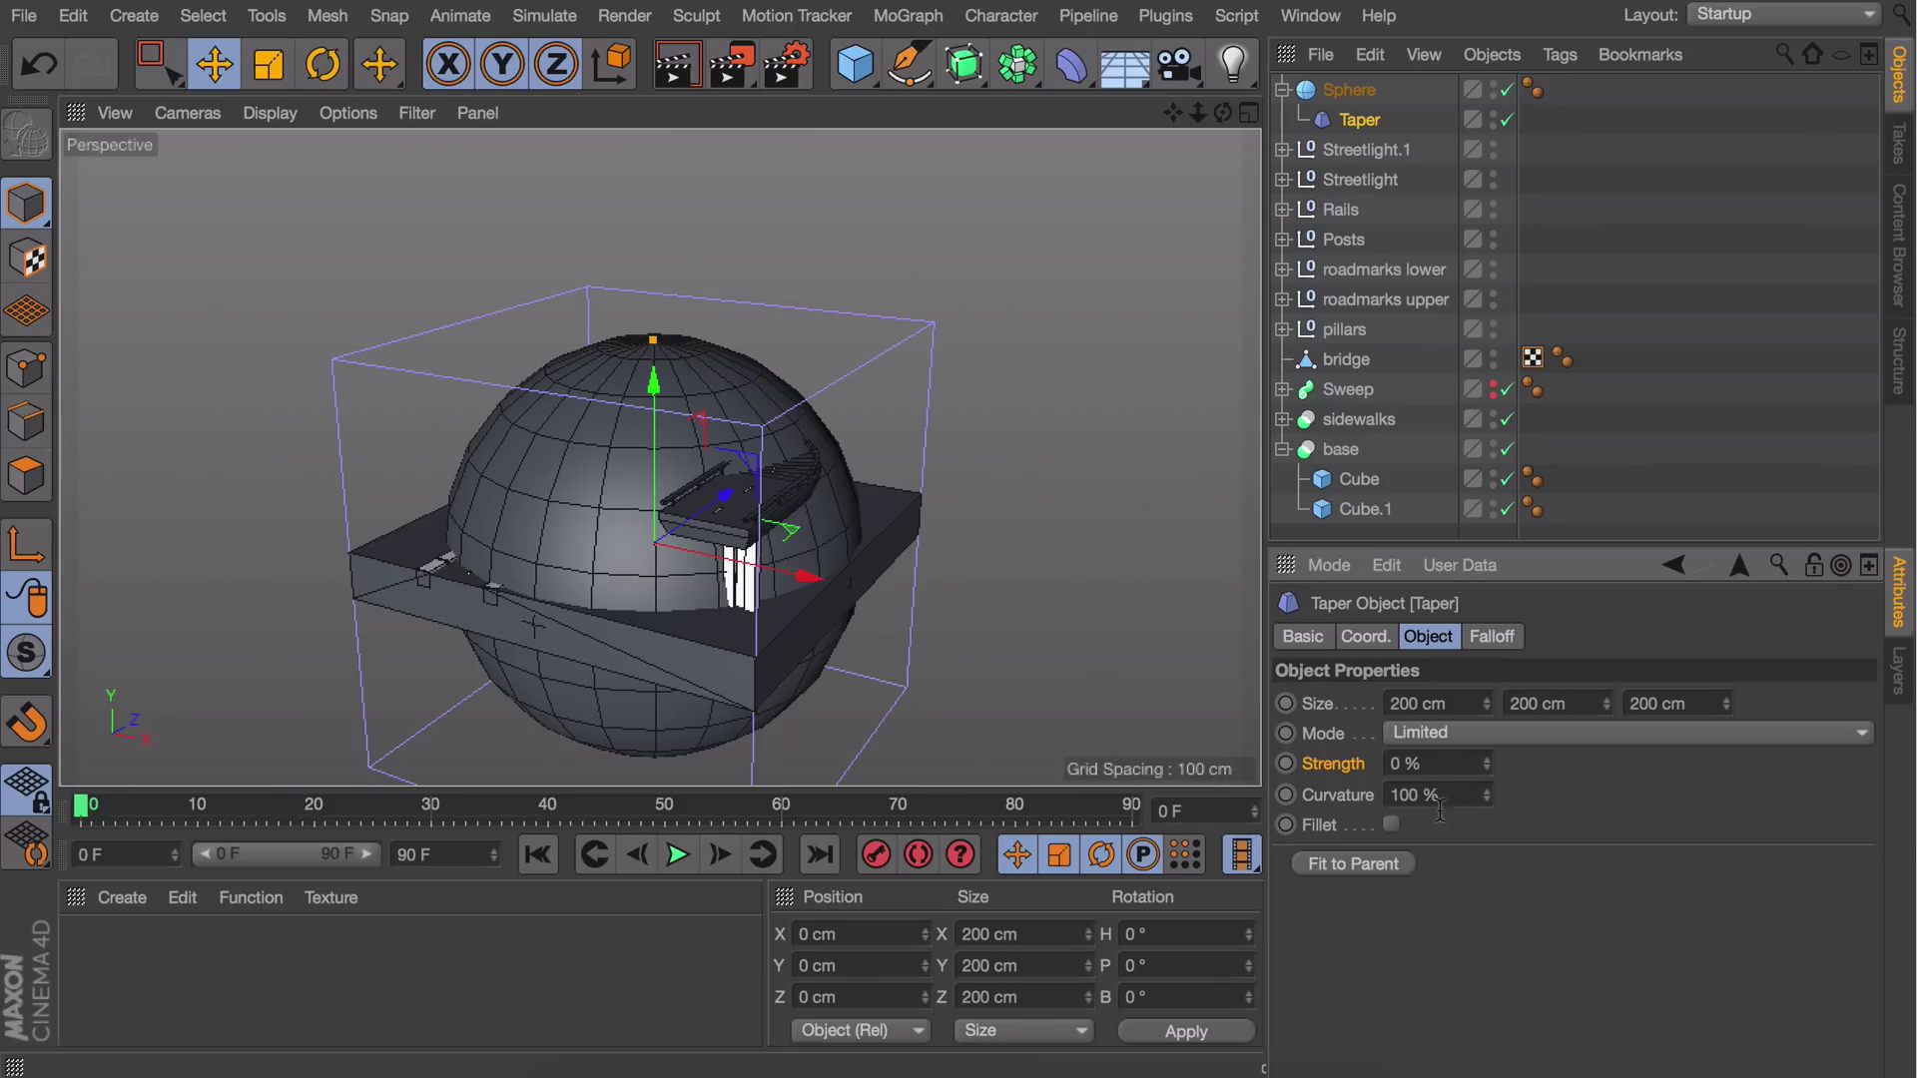
Raise the tapered sphere above the base and set the Taper's strength to 68% and its height to 235 cm
{"action": "left_click_drag", "start_coordinate": [1487, 764], "coordinate": [1487, 674]}
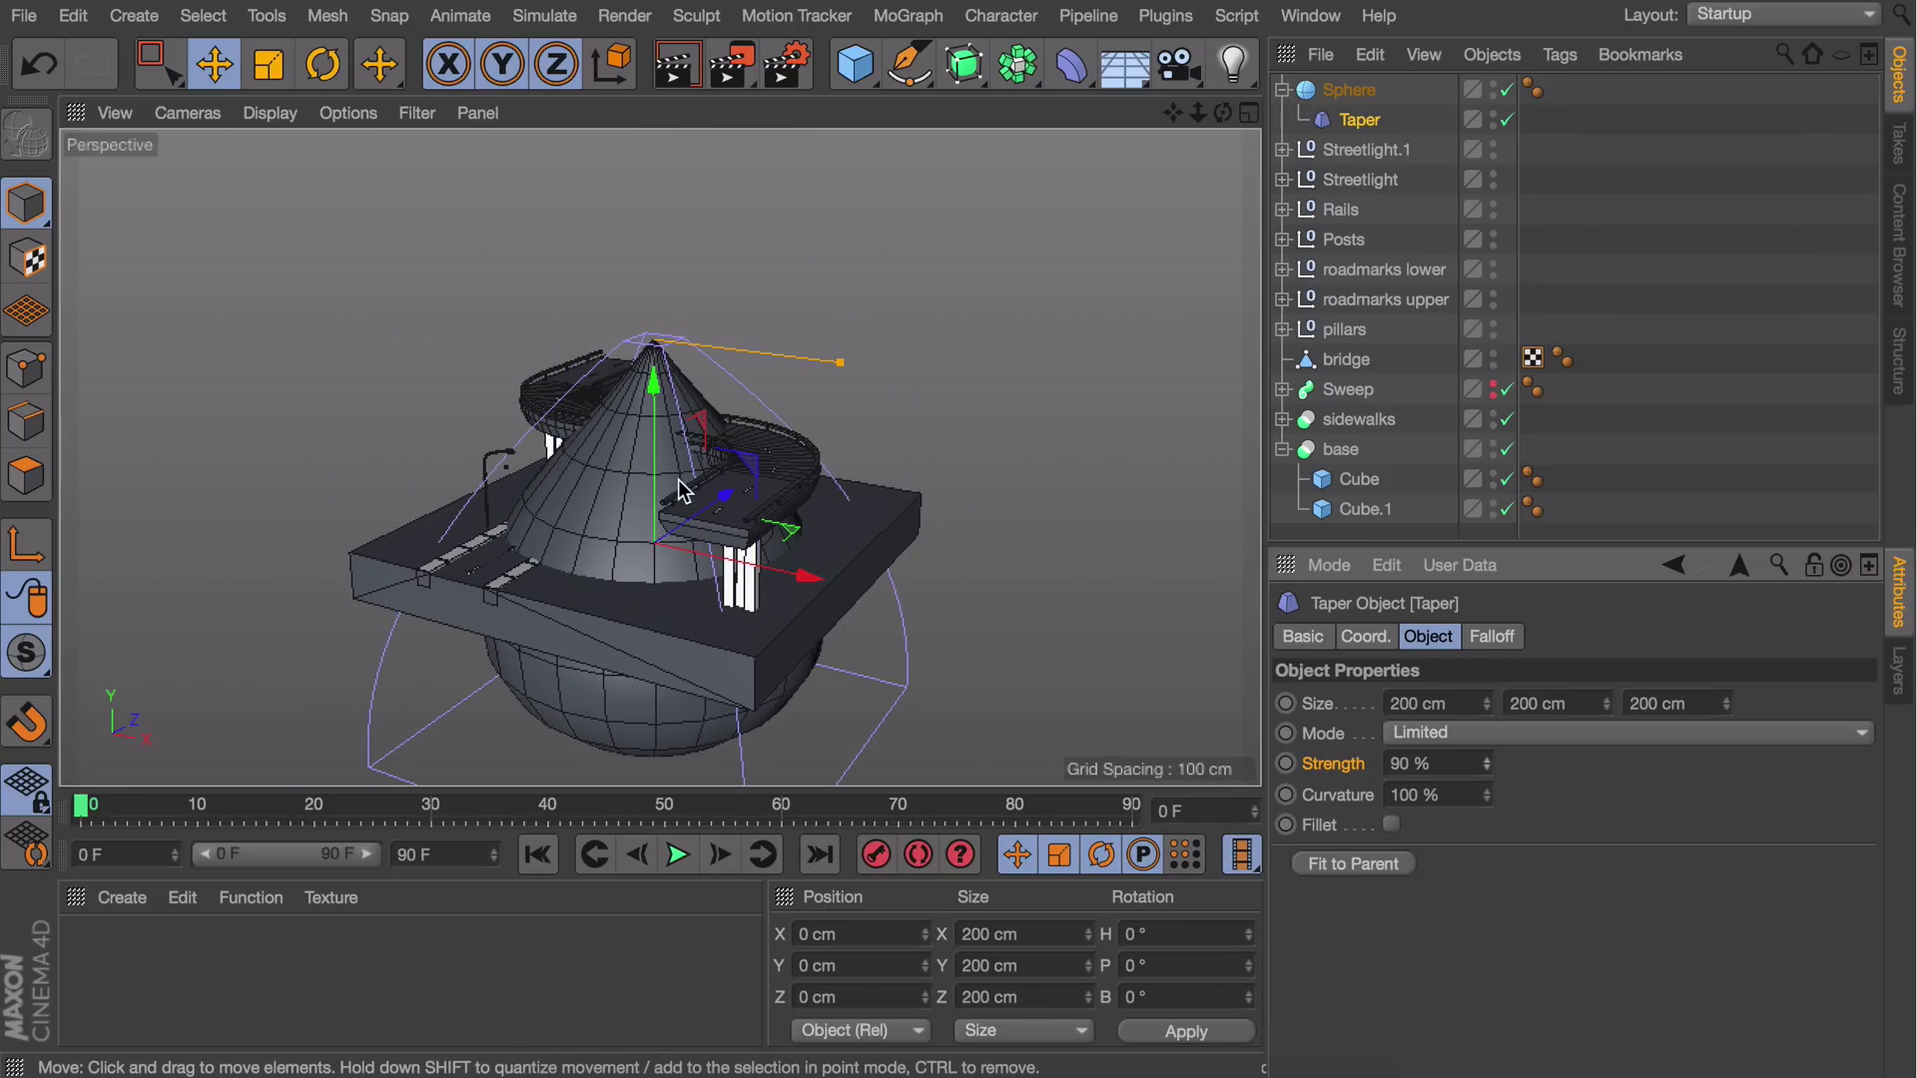
{"action": "left_click_drag", "start_coordinate": [658, 446], "coordinate": [639, 411]}
{"action": "key", "text": "ctrl+z"}
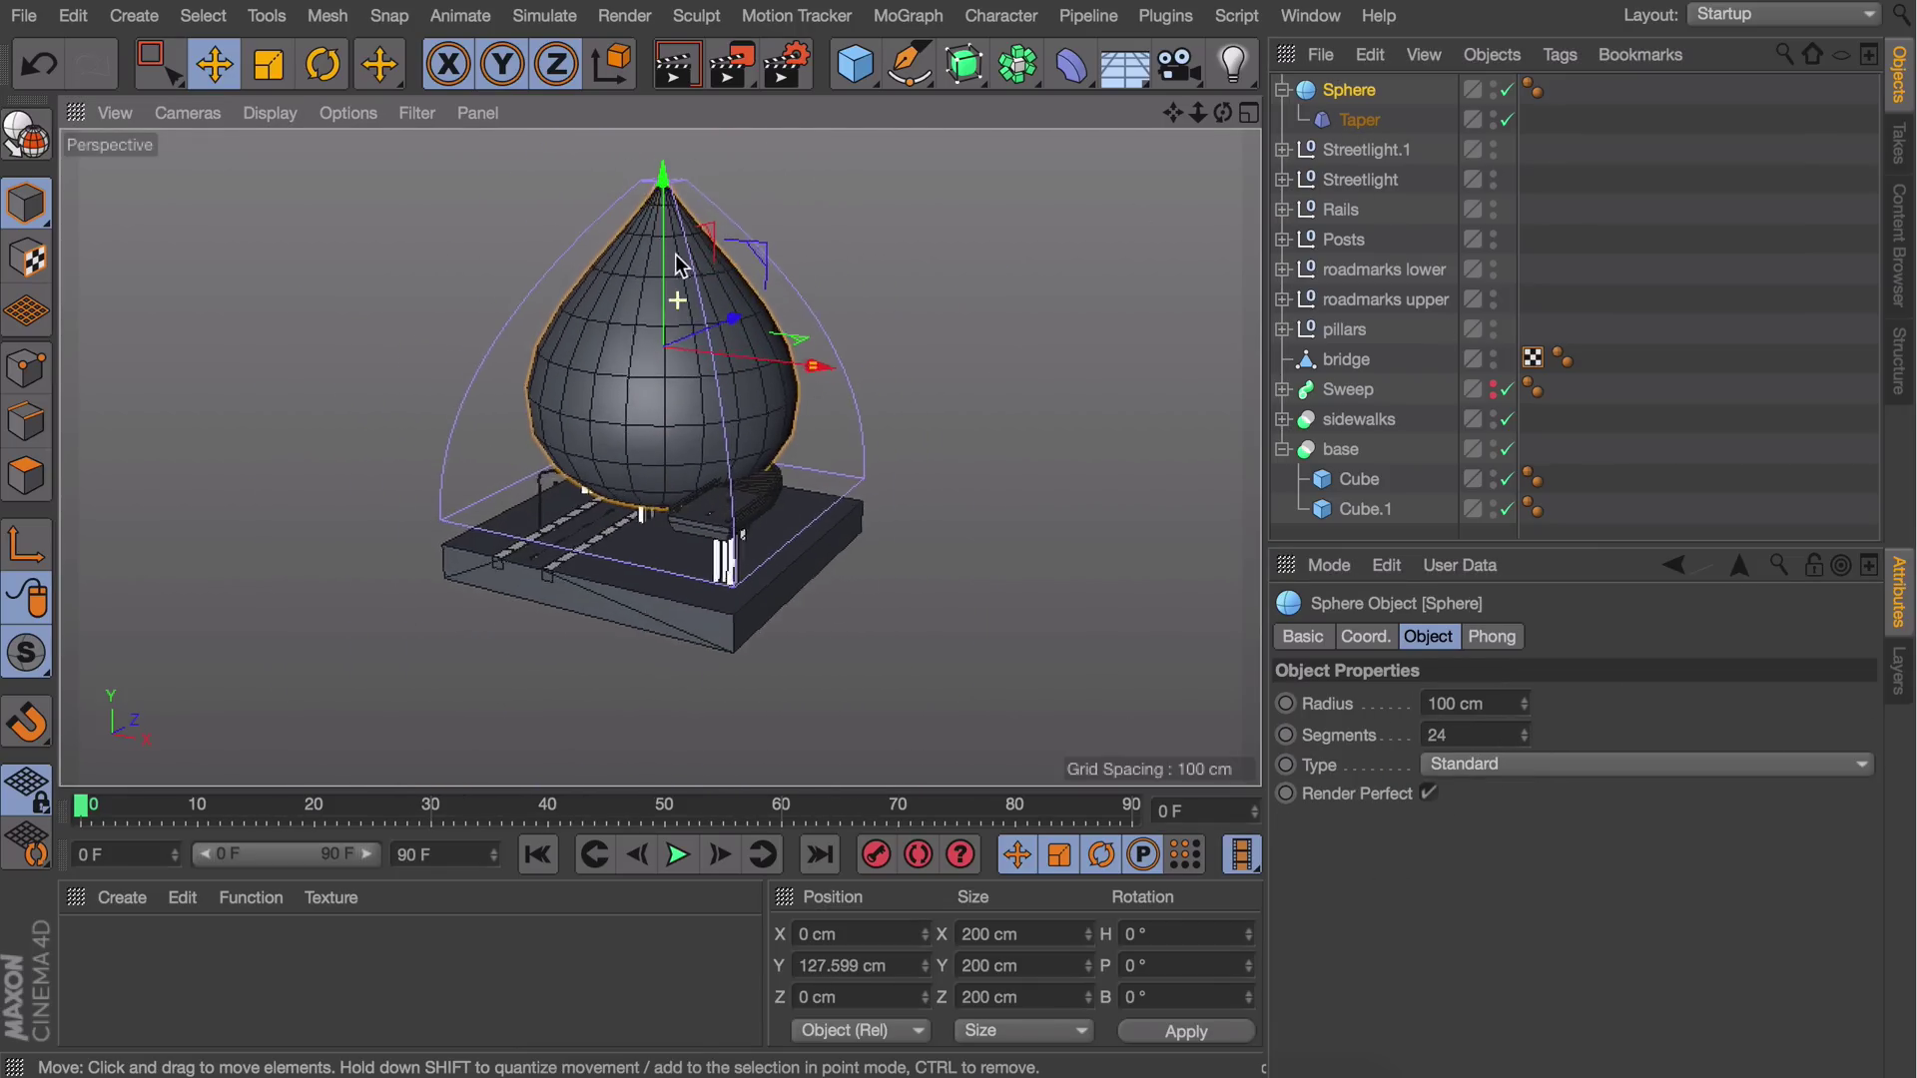
{"action": "left_click", "coordinate": [1360, 121]}
{"action": "left_click_drag", "start_coordinate": [1487, 764], "coordinate": [1486, 758]}
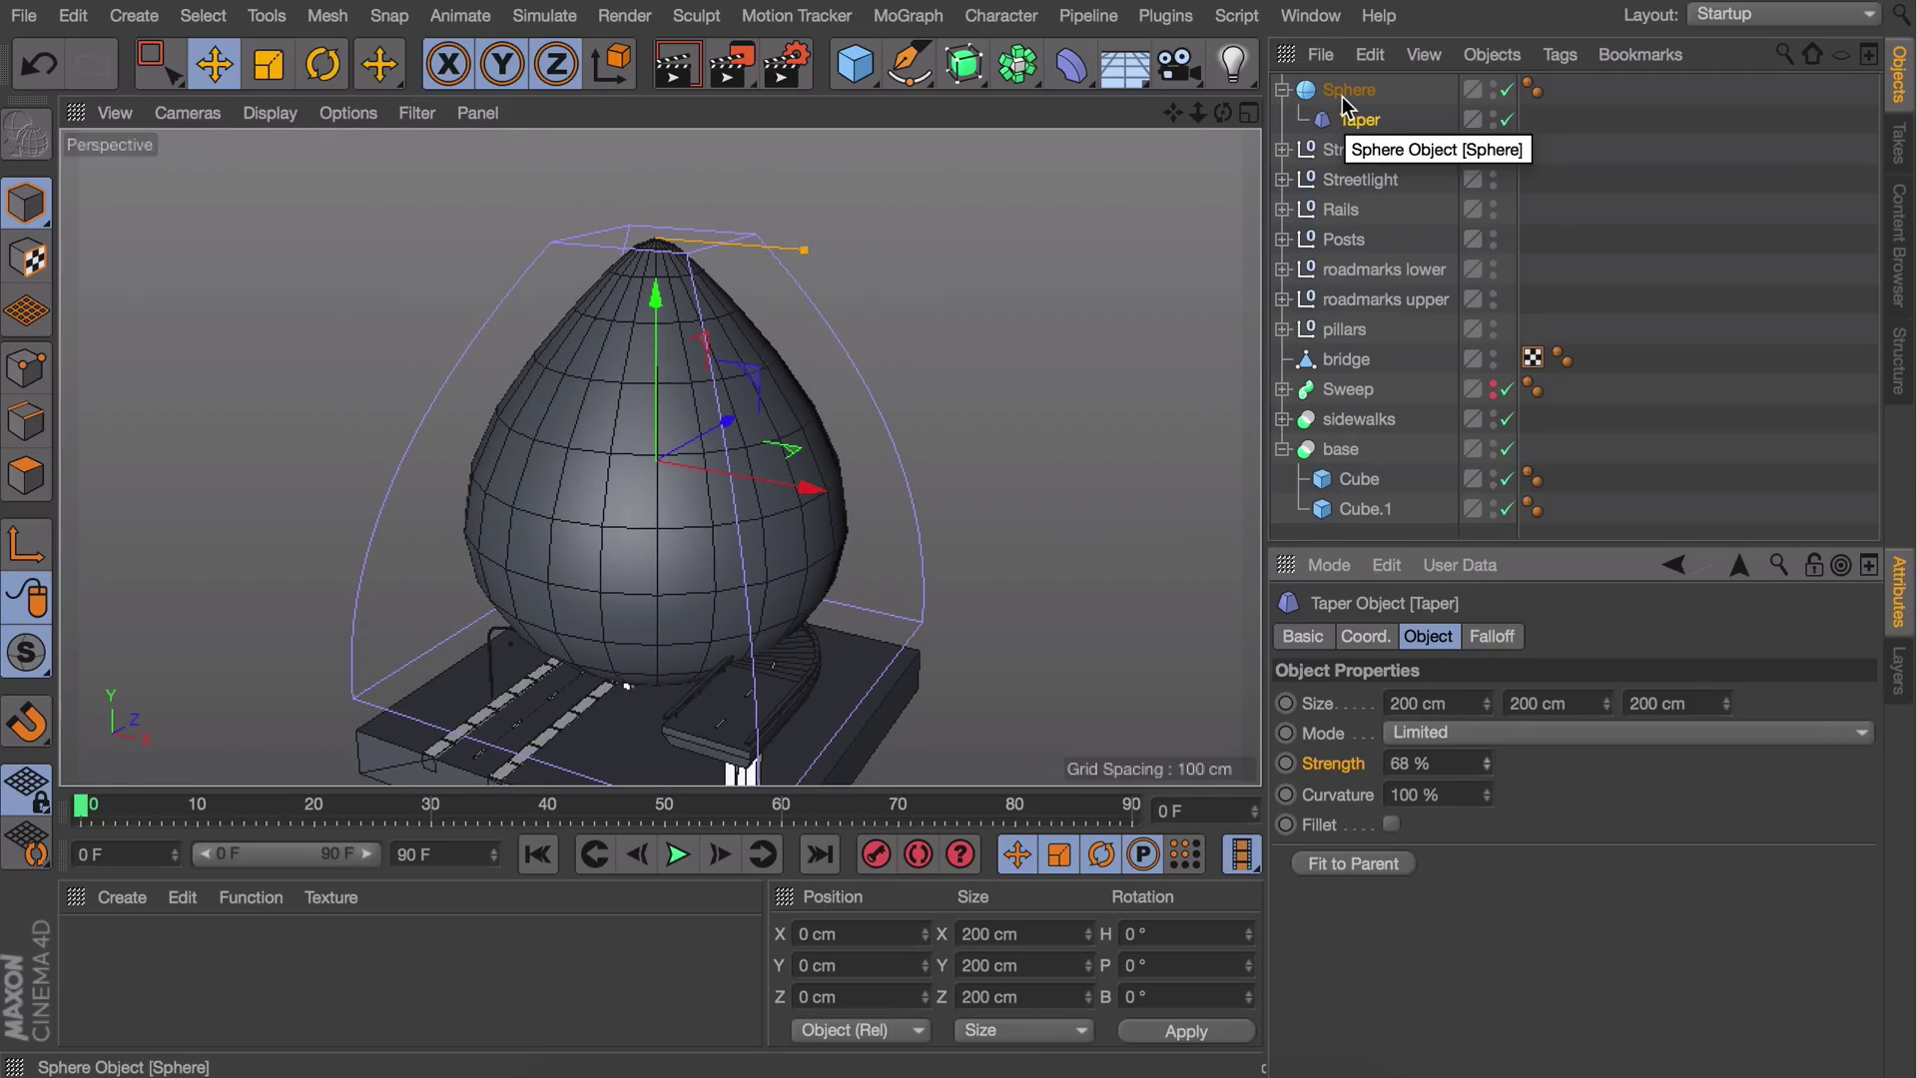
{"action": "left_click_drag", "start_coordinate": [1607, 705], "coordinate": [1648, 705]}
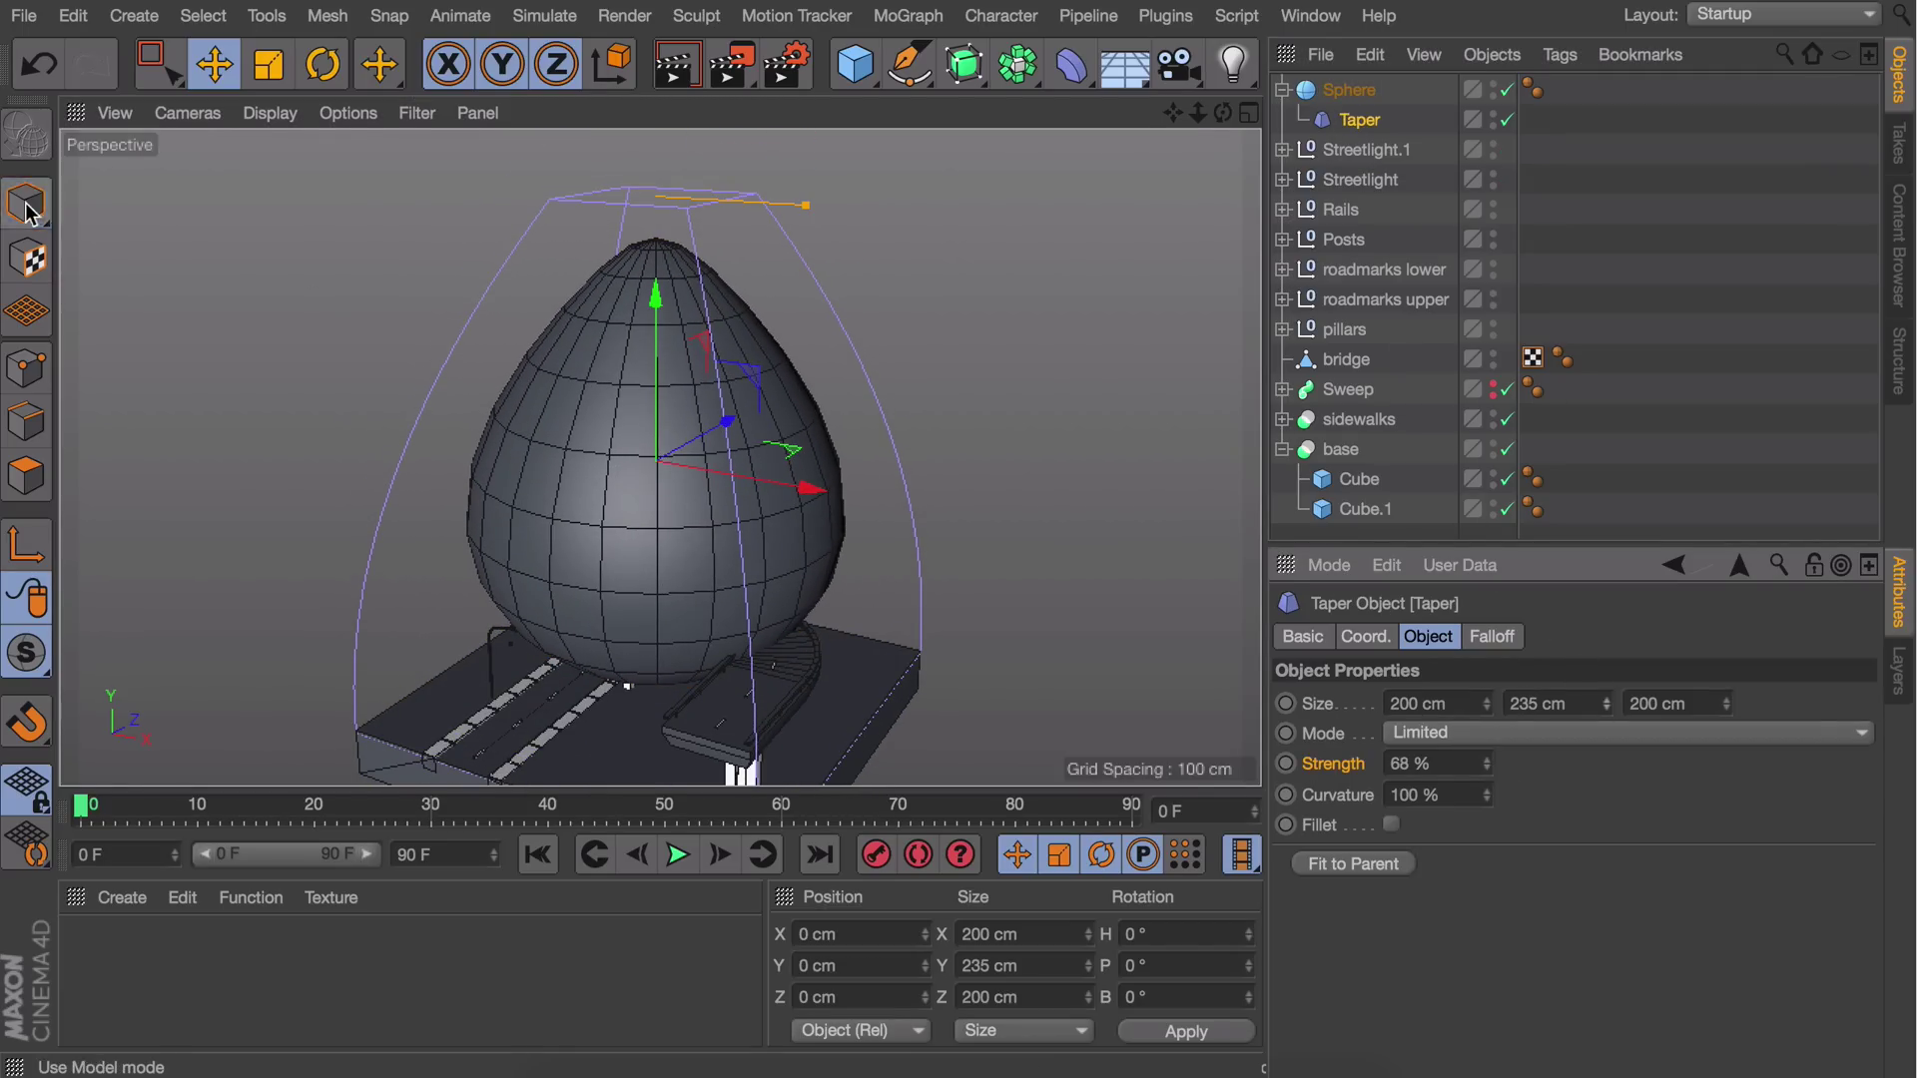
Scale the tapered sphere down to bush size on the base and scatter six copies of varied size around the bridge and road
{"action": "key", "text": "t"}
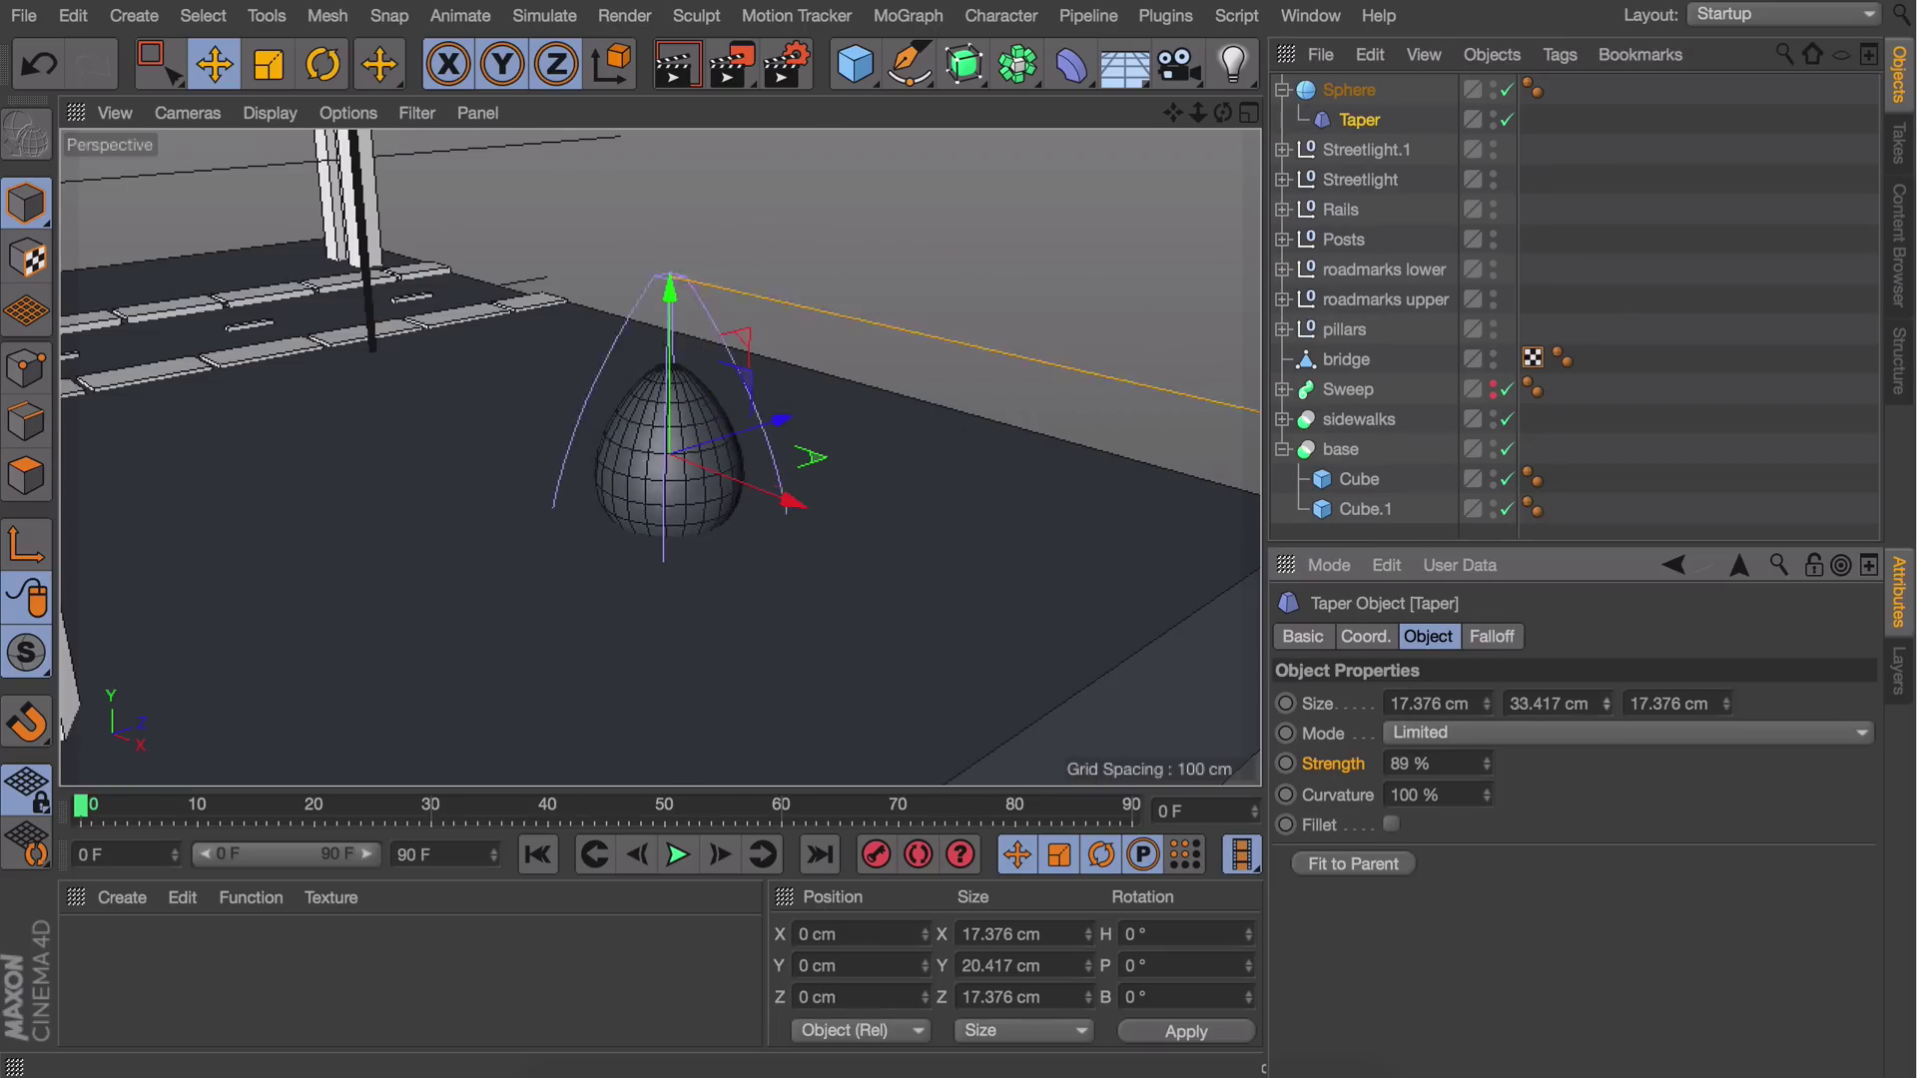
{"action": "left_click", "coordinate": [1342, 89]}
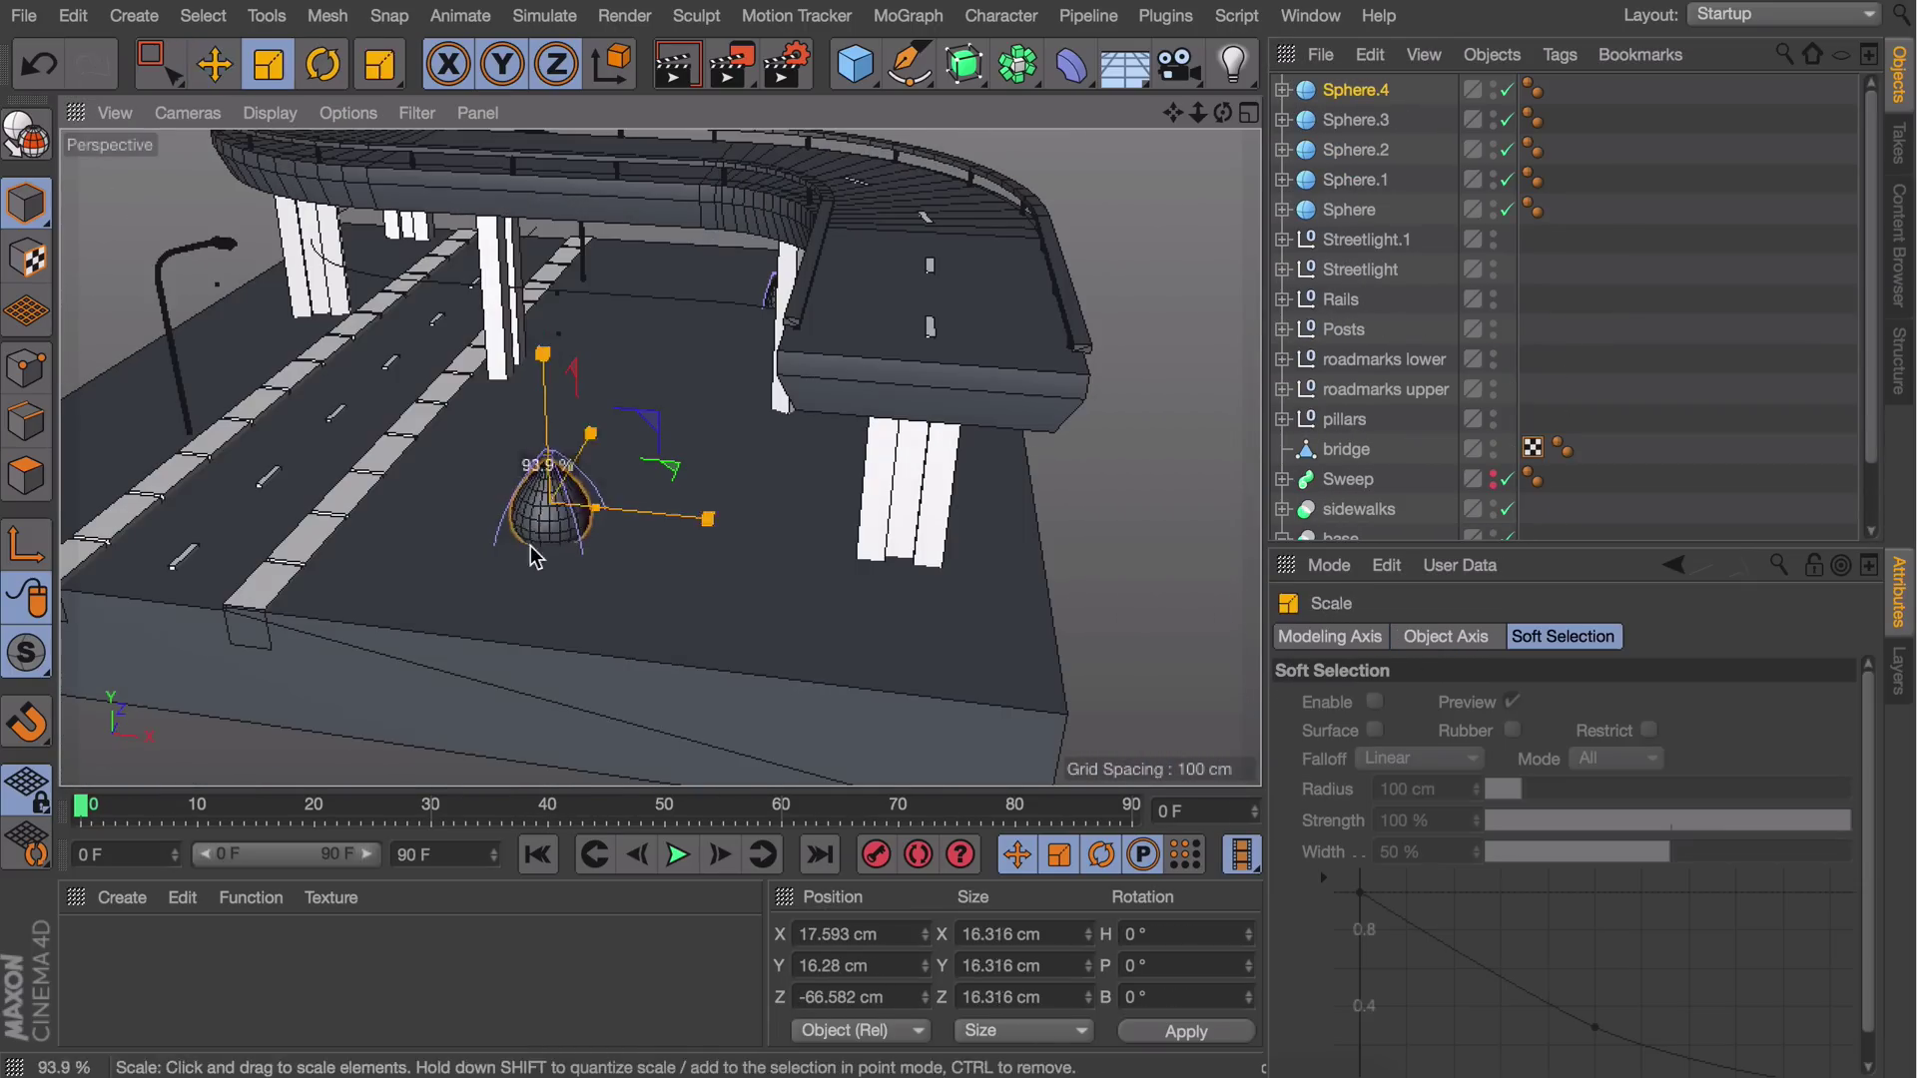
{"action": "key", "text": "e"}
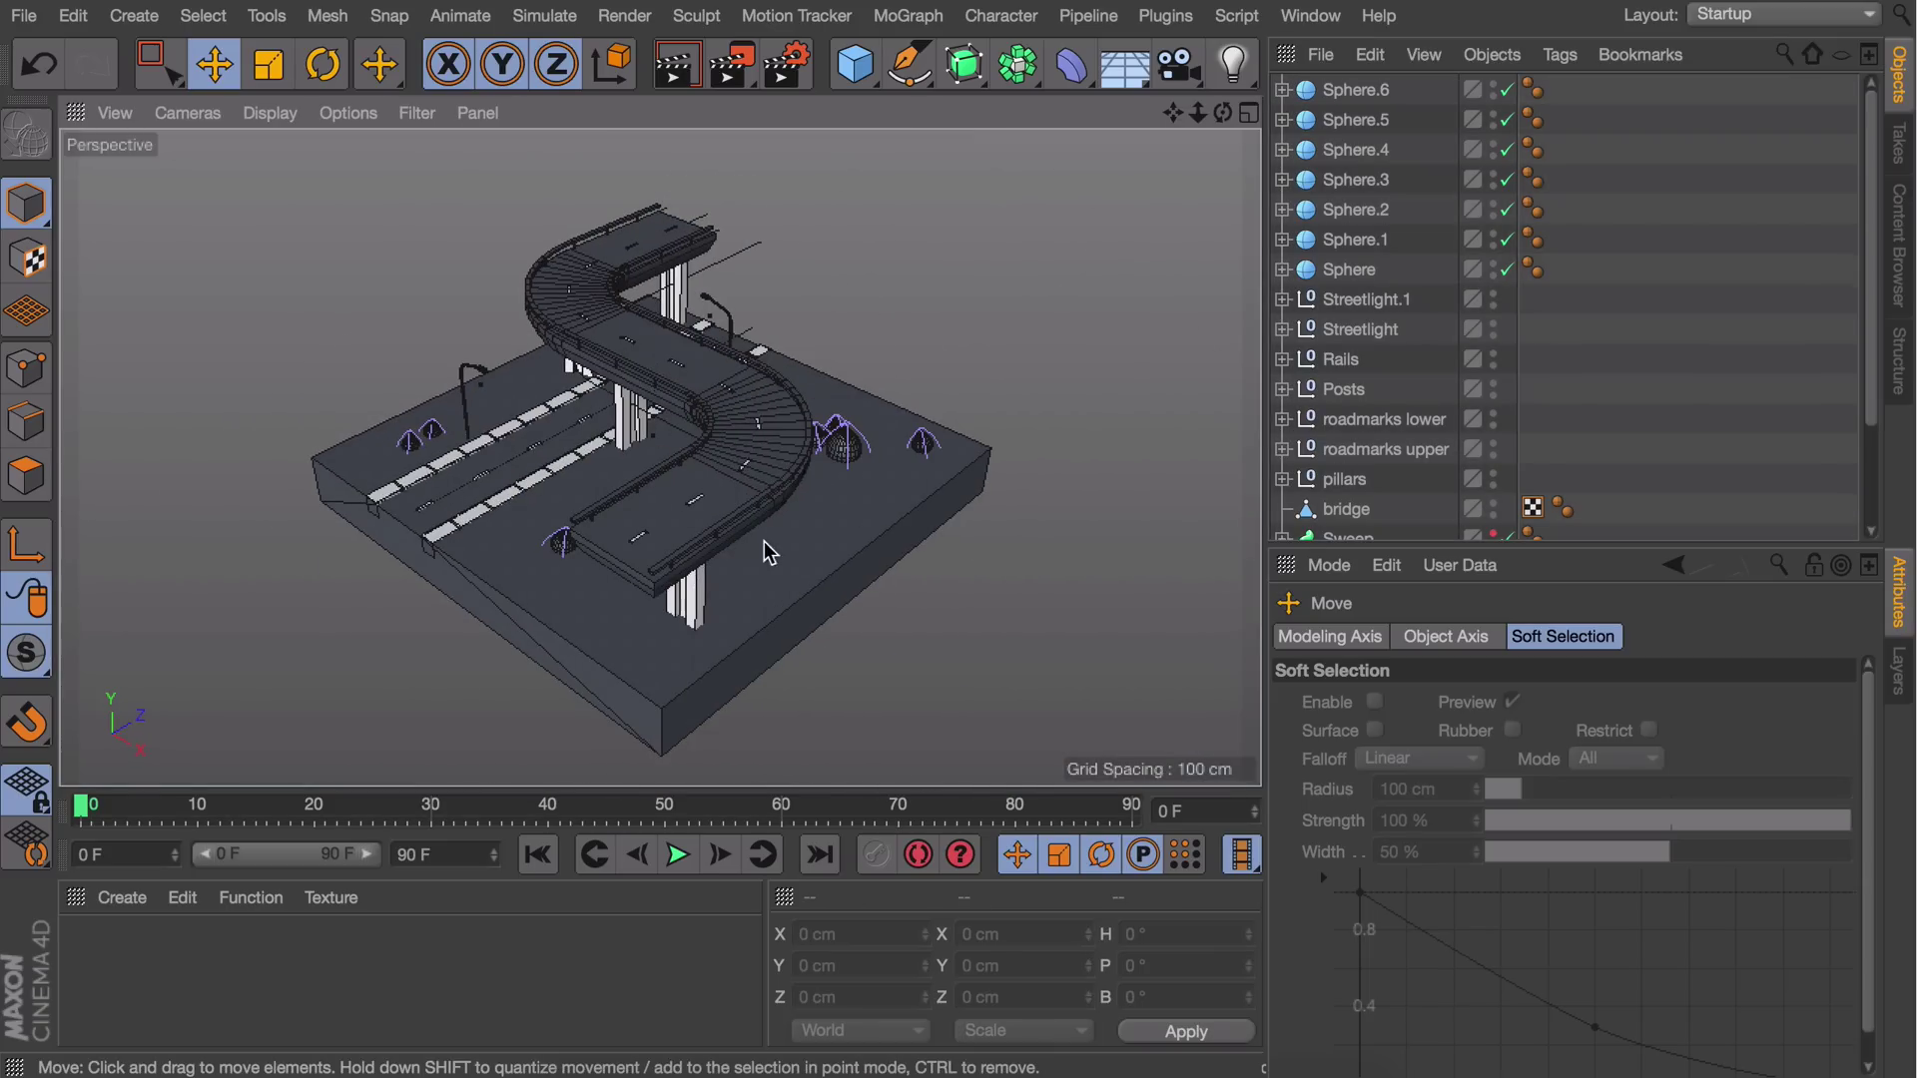
{"action": "key", "text": "ctrl+r"}
Group all seven tapered spheres under one null named bushes
{"action": "left_click", "coordinate": [1378, 267]}
{"action": "left_click", "coordinate": [1369, 92], "text": "shift"}
{"action": "key", "text": "alt+g"}
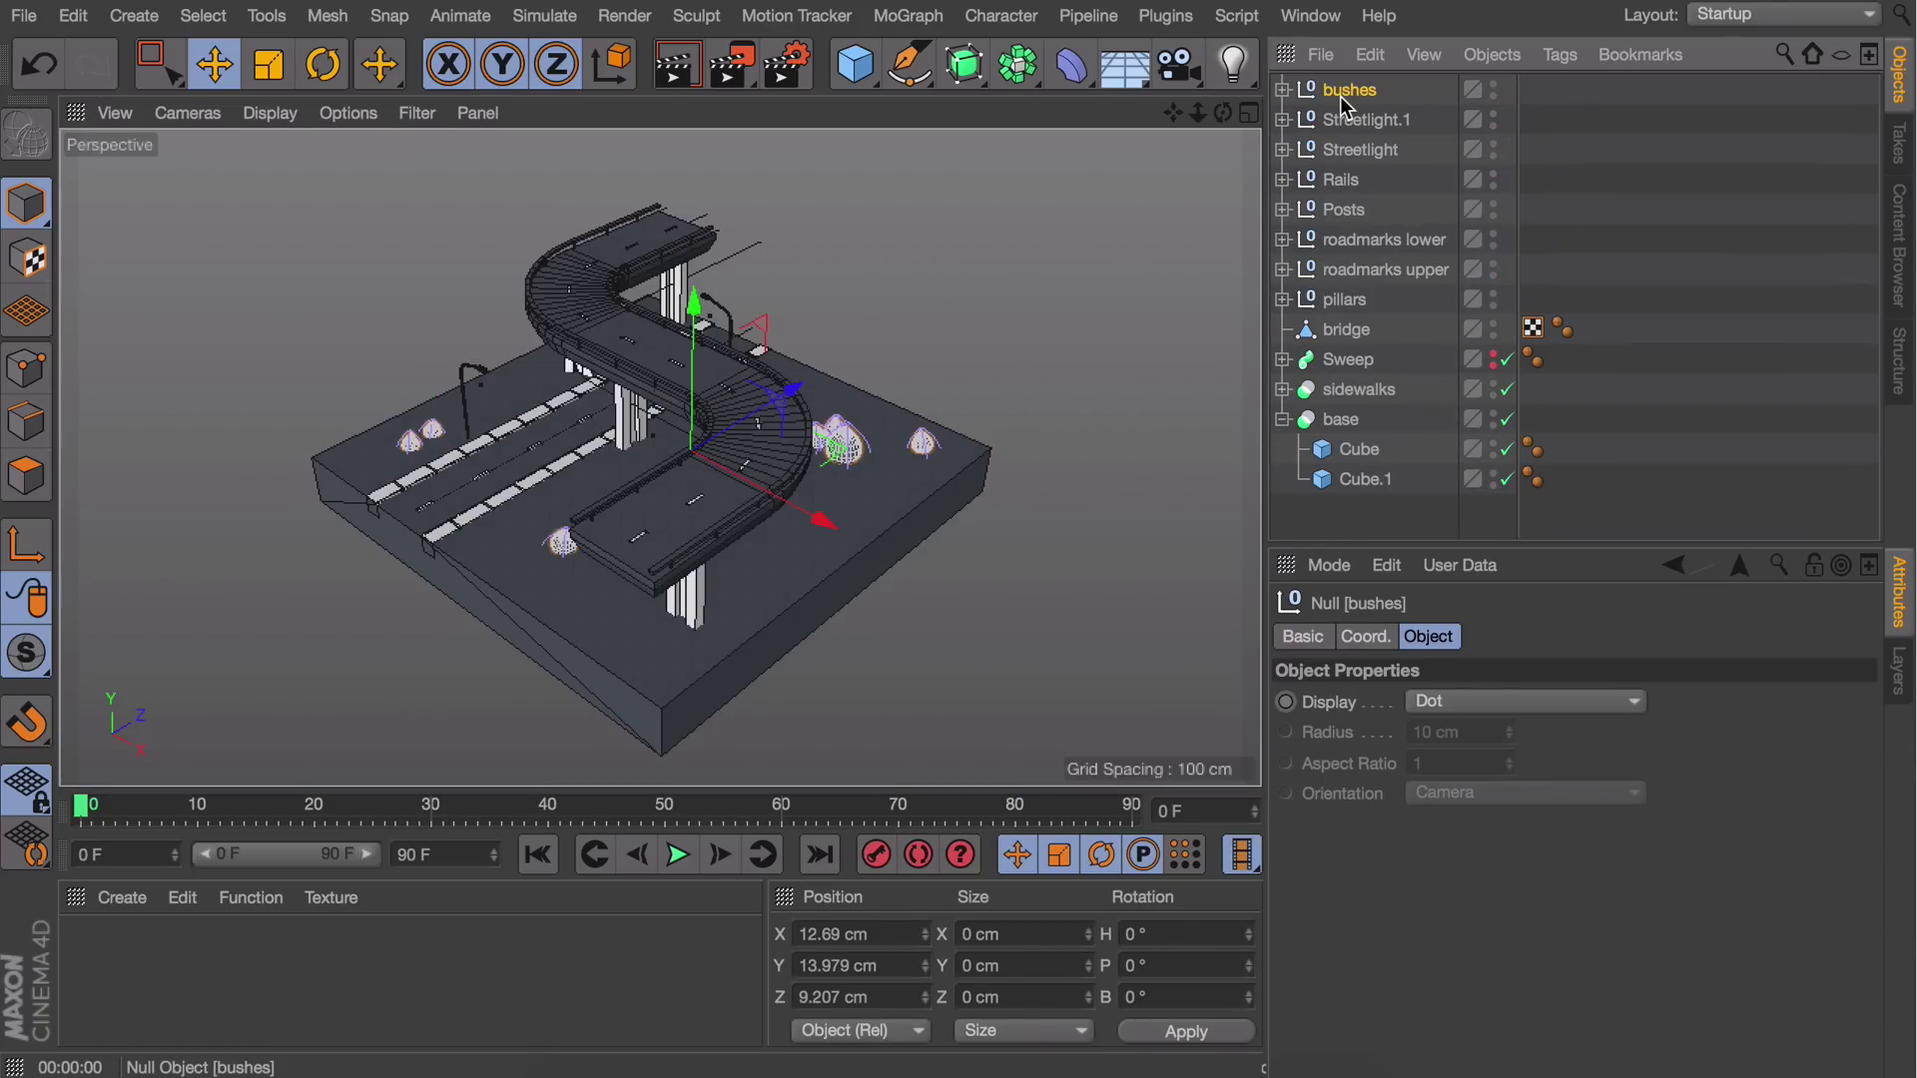
Group every object in the scene under one null and name it Model
{"action": "left_click", "coordinate": [1346, 481], "text": "shift"}
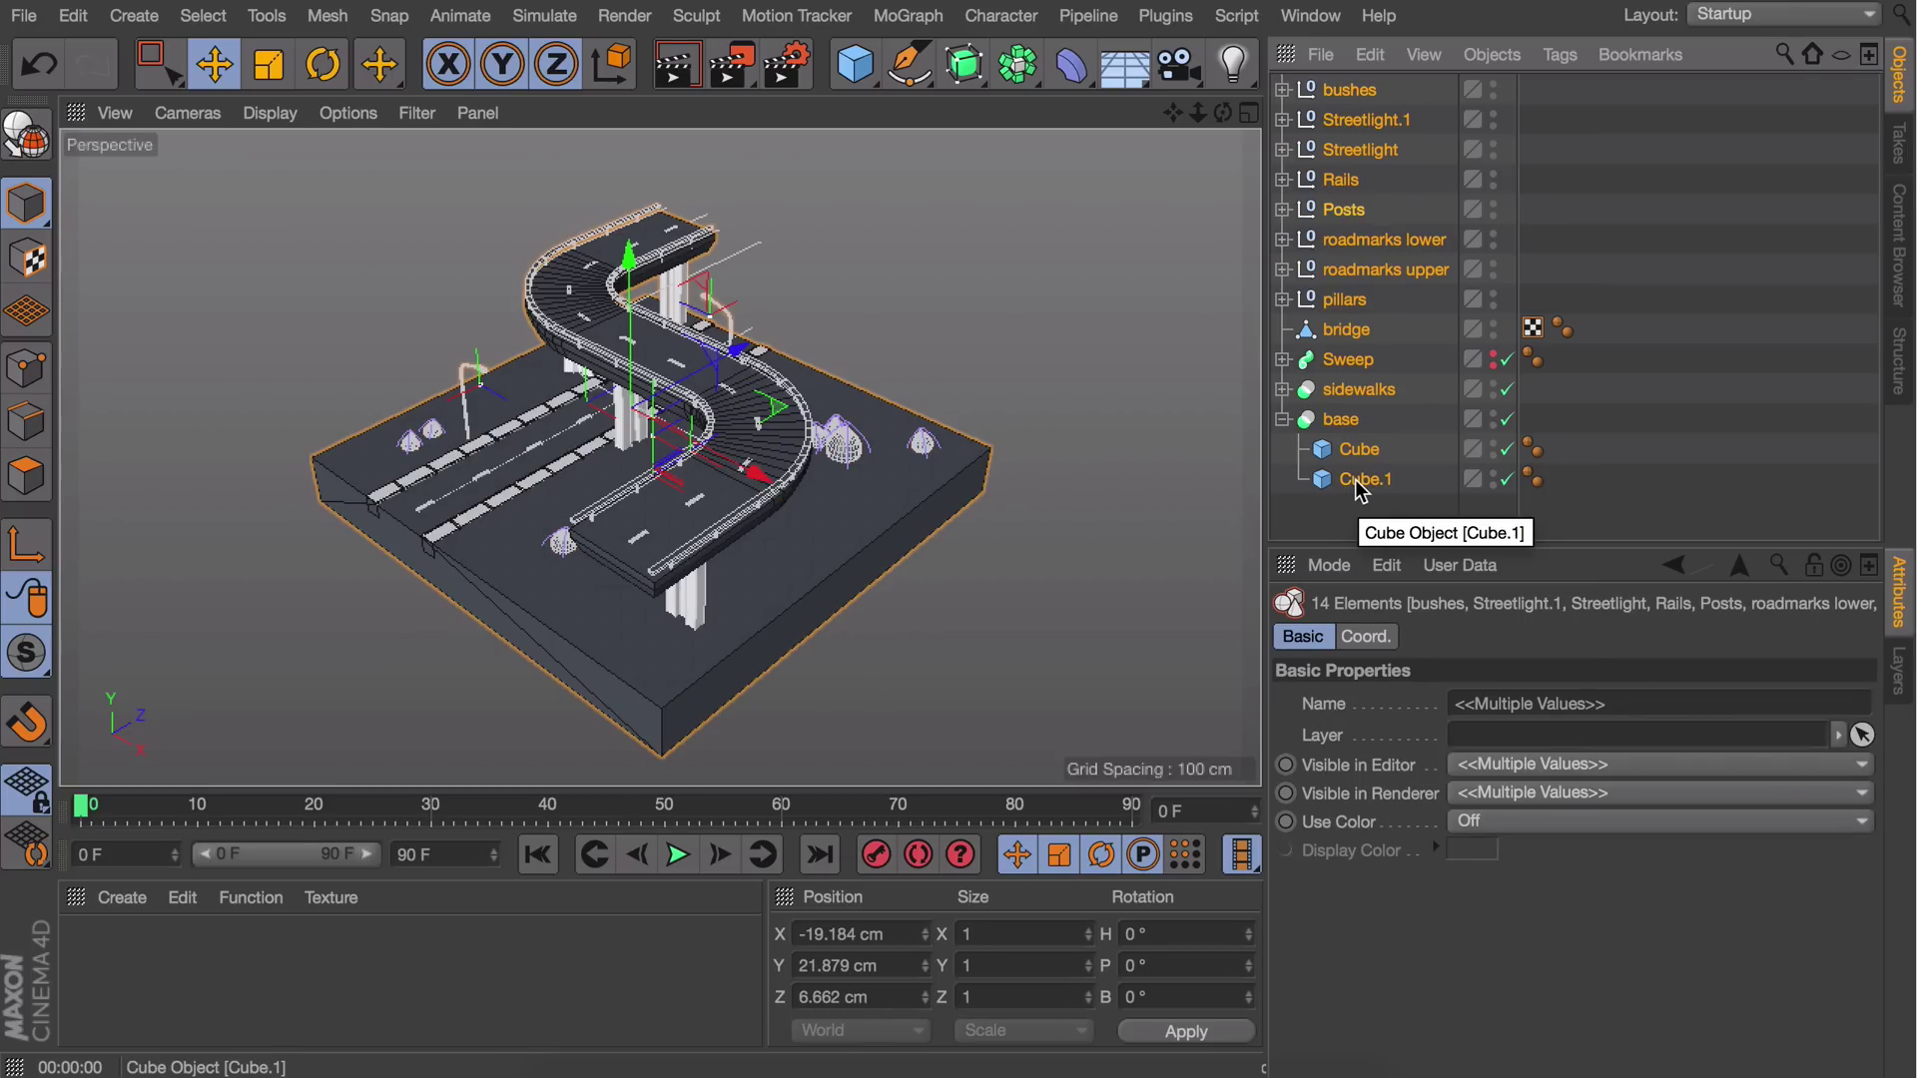
{"action": "key", "text": "alt+g"}
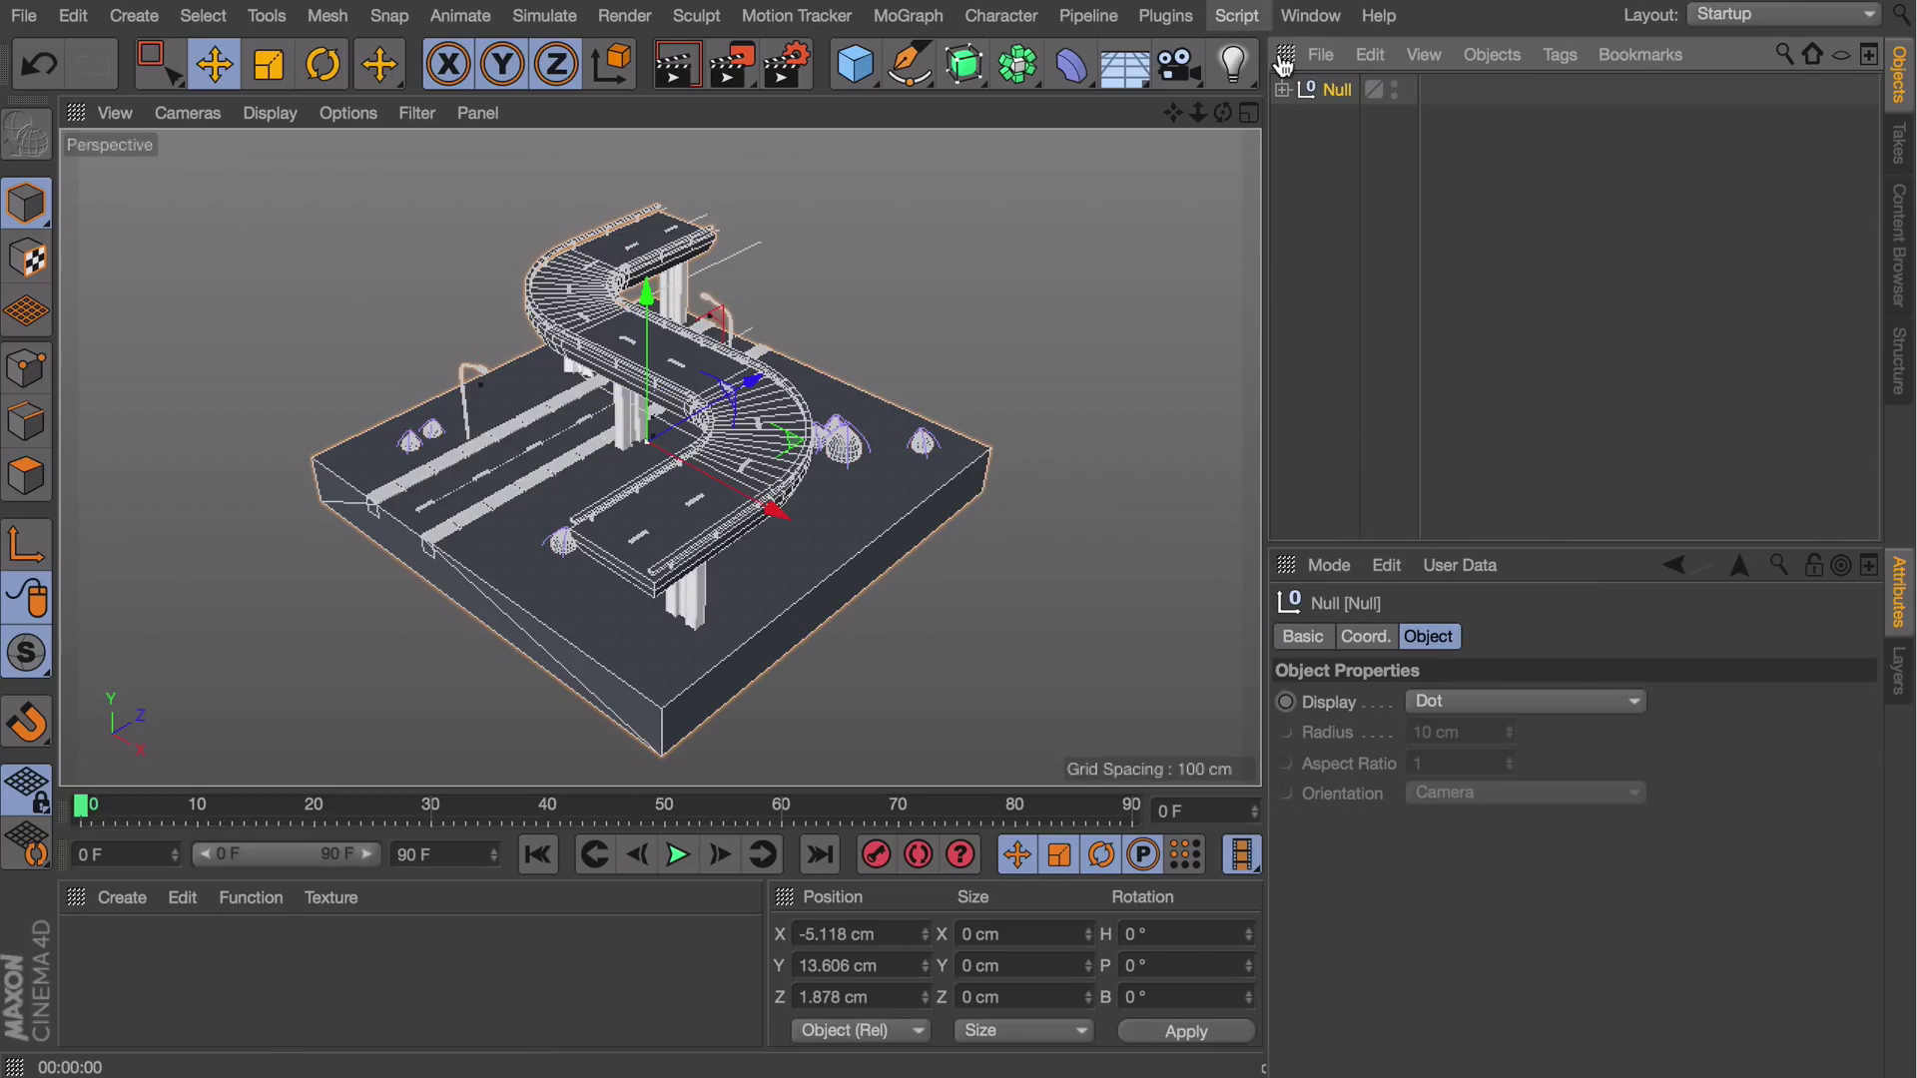
{"action": "double_click", "coordinate": [1342, 90]}
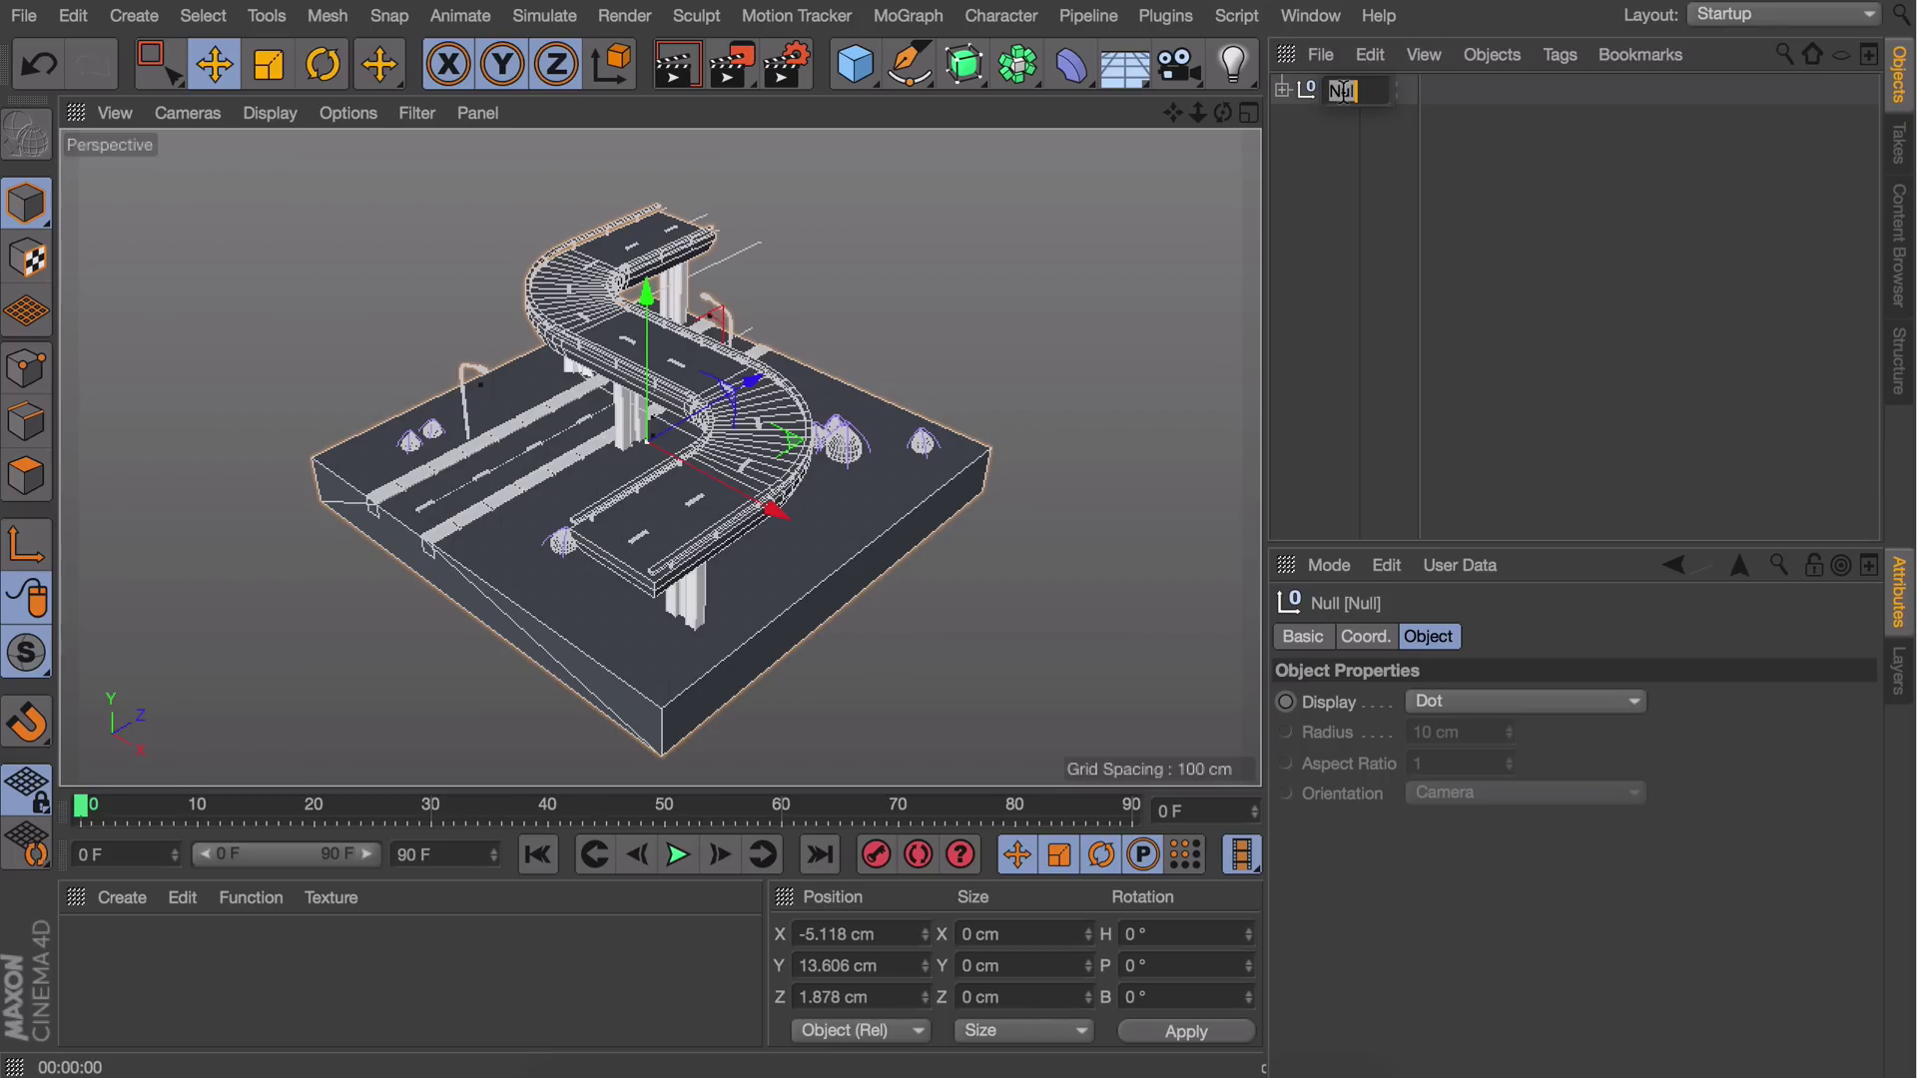
{"action": "type", "text": "Model"}
{"action": "key", "text": "Return"}
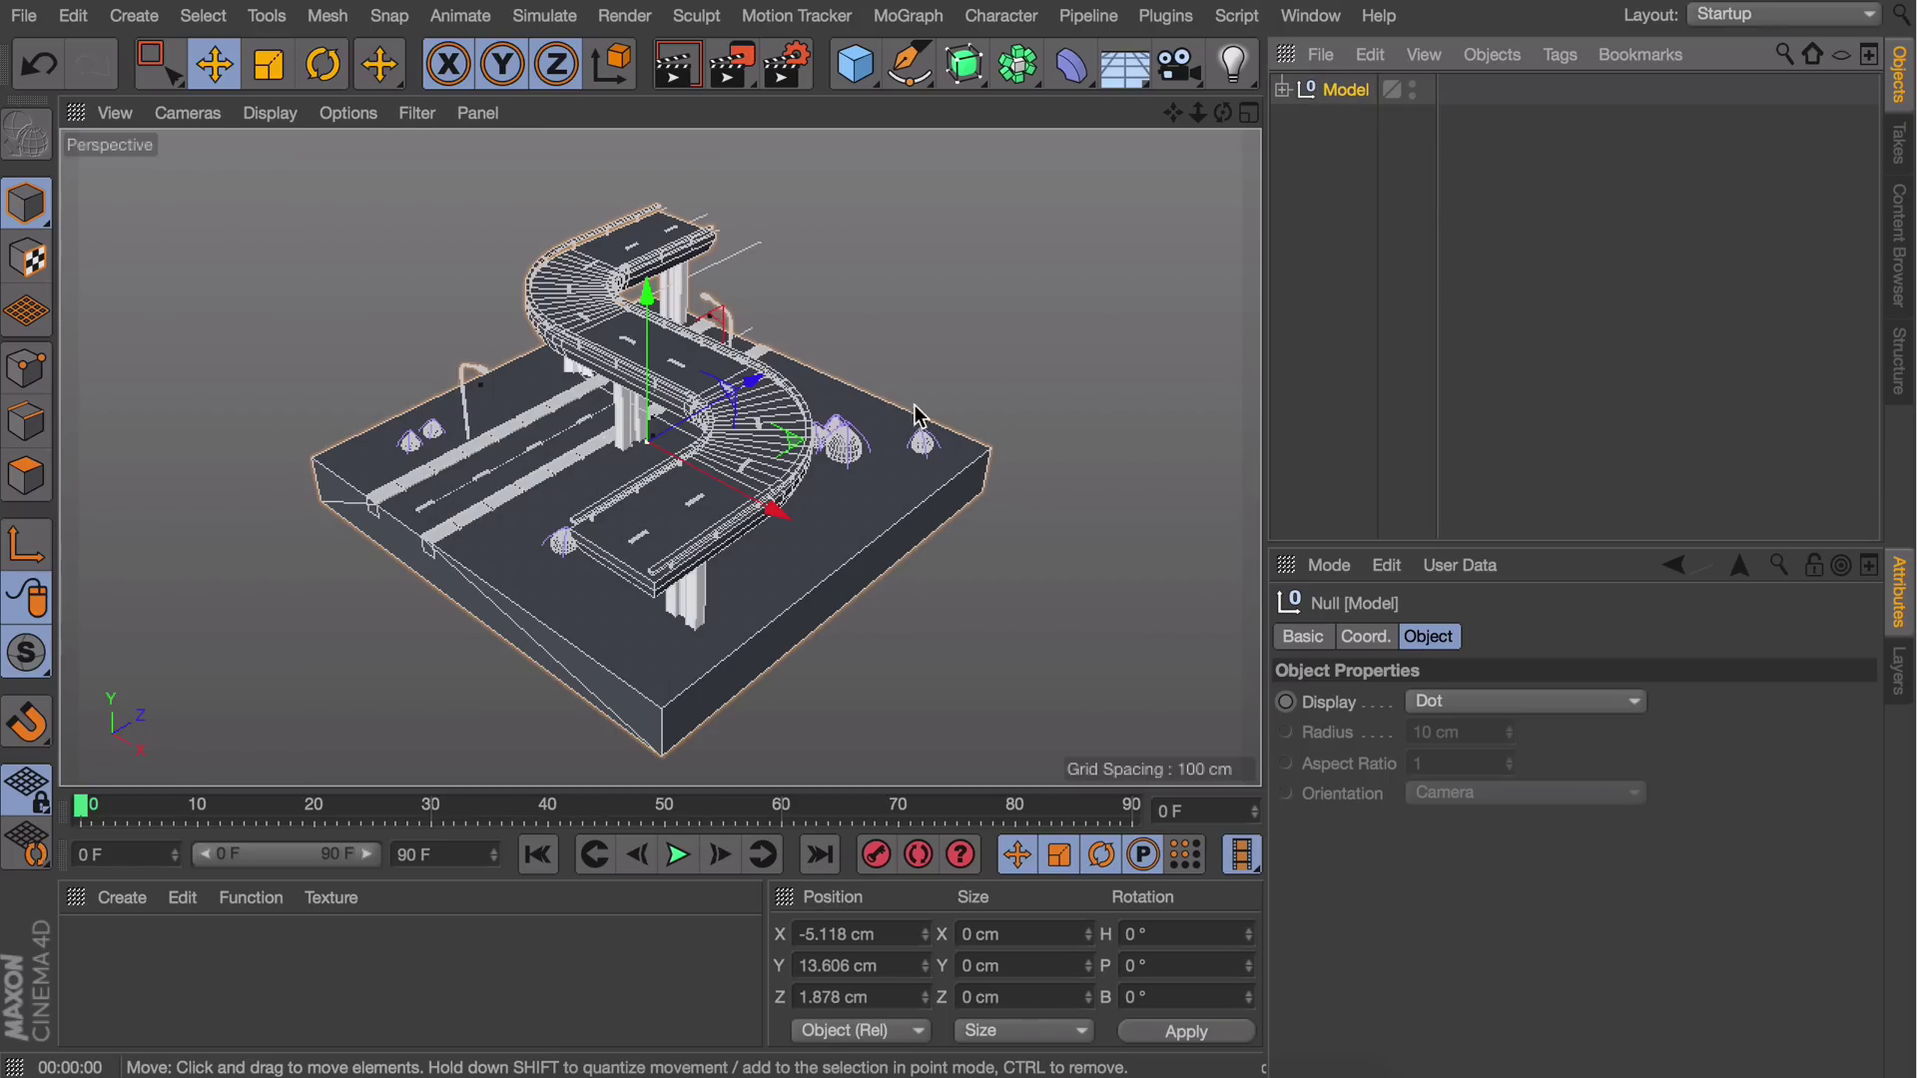
Switch the viewport to an isometric camera and rotate the Model group about its vertical axis
{"action": "left_click", "coordinate": [190, 113]}
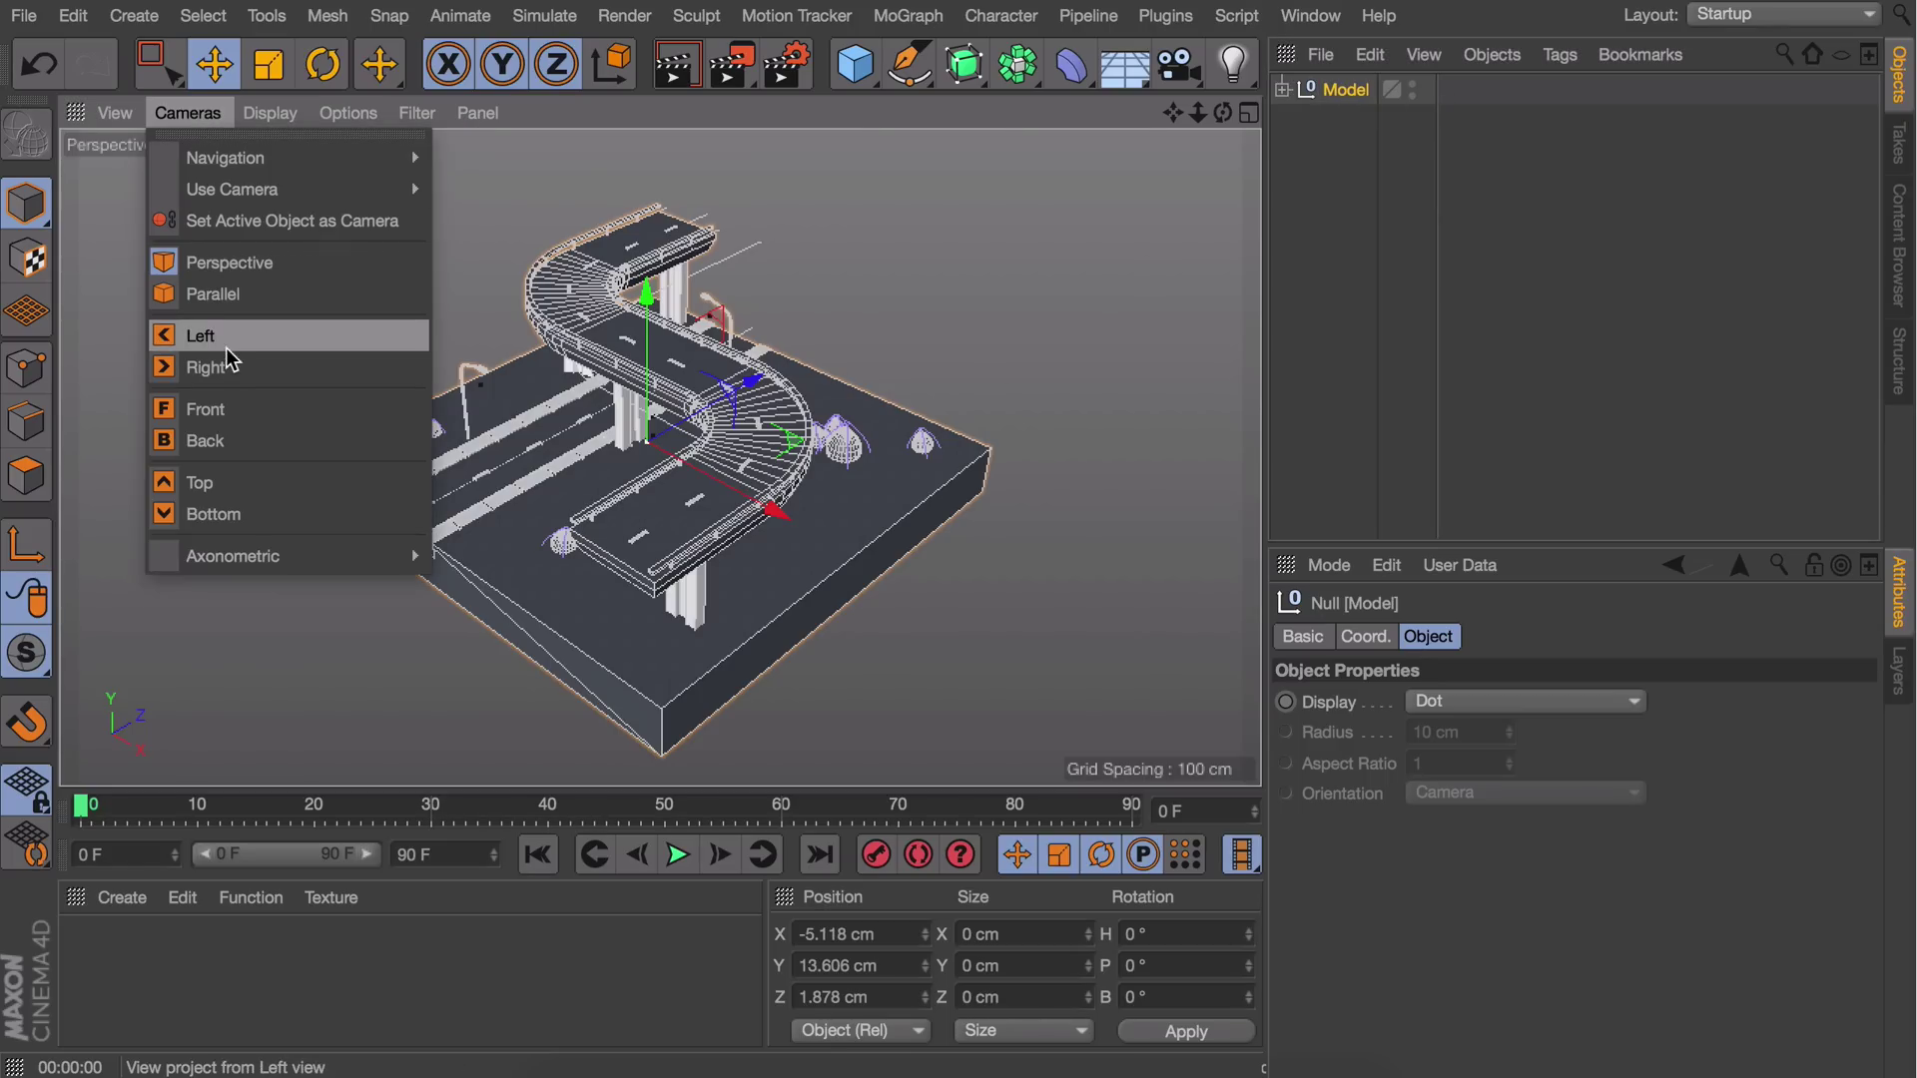
{"action": "left_click", "coordinate": [471, 567]}
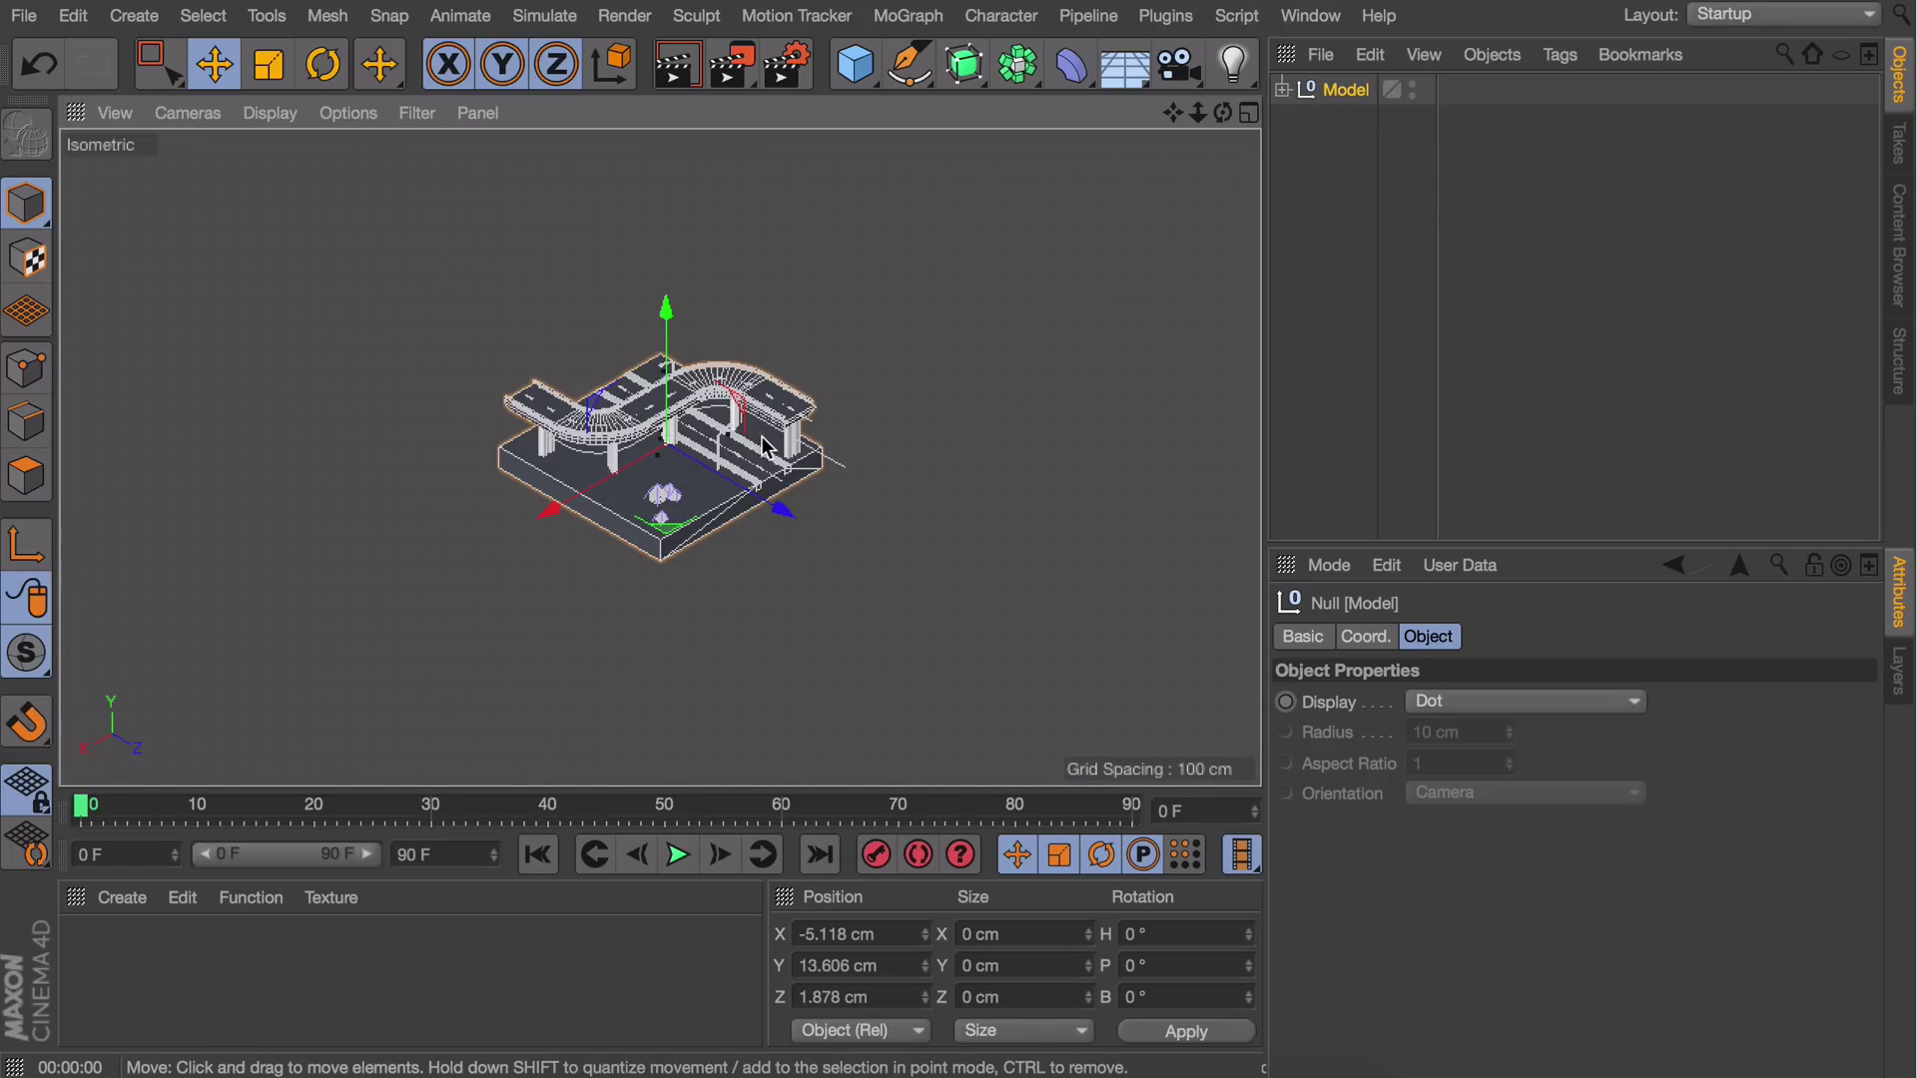
{"action": "right_click_drag", "start_coordinate": [471, 566], "coordinate": [732, 389], "text": "alt"}
{"action": "key", "text": "r"}
{"action": "left_click_drag", "start_coordinate": [671, 482], "coordinate": [1260, 384], "text": "shift"}
{"action": "left_click_drag", "start_coordinate": [1198, 113], "coordinate": [1166, 156]}
Expand the Model and bushes groups and move the cluster of Sphere, Sphere.1 and Sphere.2 slightly away from the bridge
{"action": "left_click", "coordinate": [1356, 142]}
{"action": "left_click", "coordinate": [1283, 89]}
{"action": "left_click", "coordinate": [1338, 91]}
{"action": "left_click", "coordinate": [1344, 119]}
{"action": "left_click", "coordinate": [1300, 120]}
{"action": "left_click", "coordinate": [1374, 357]}
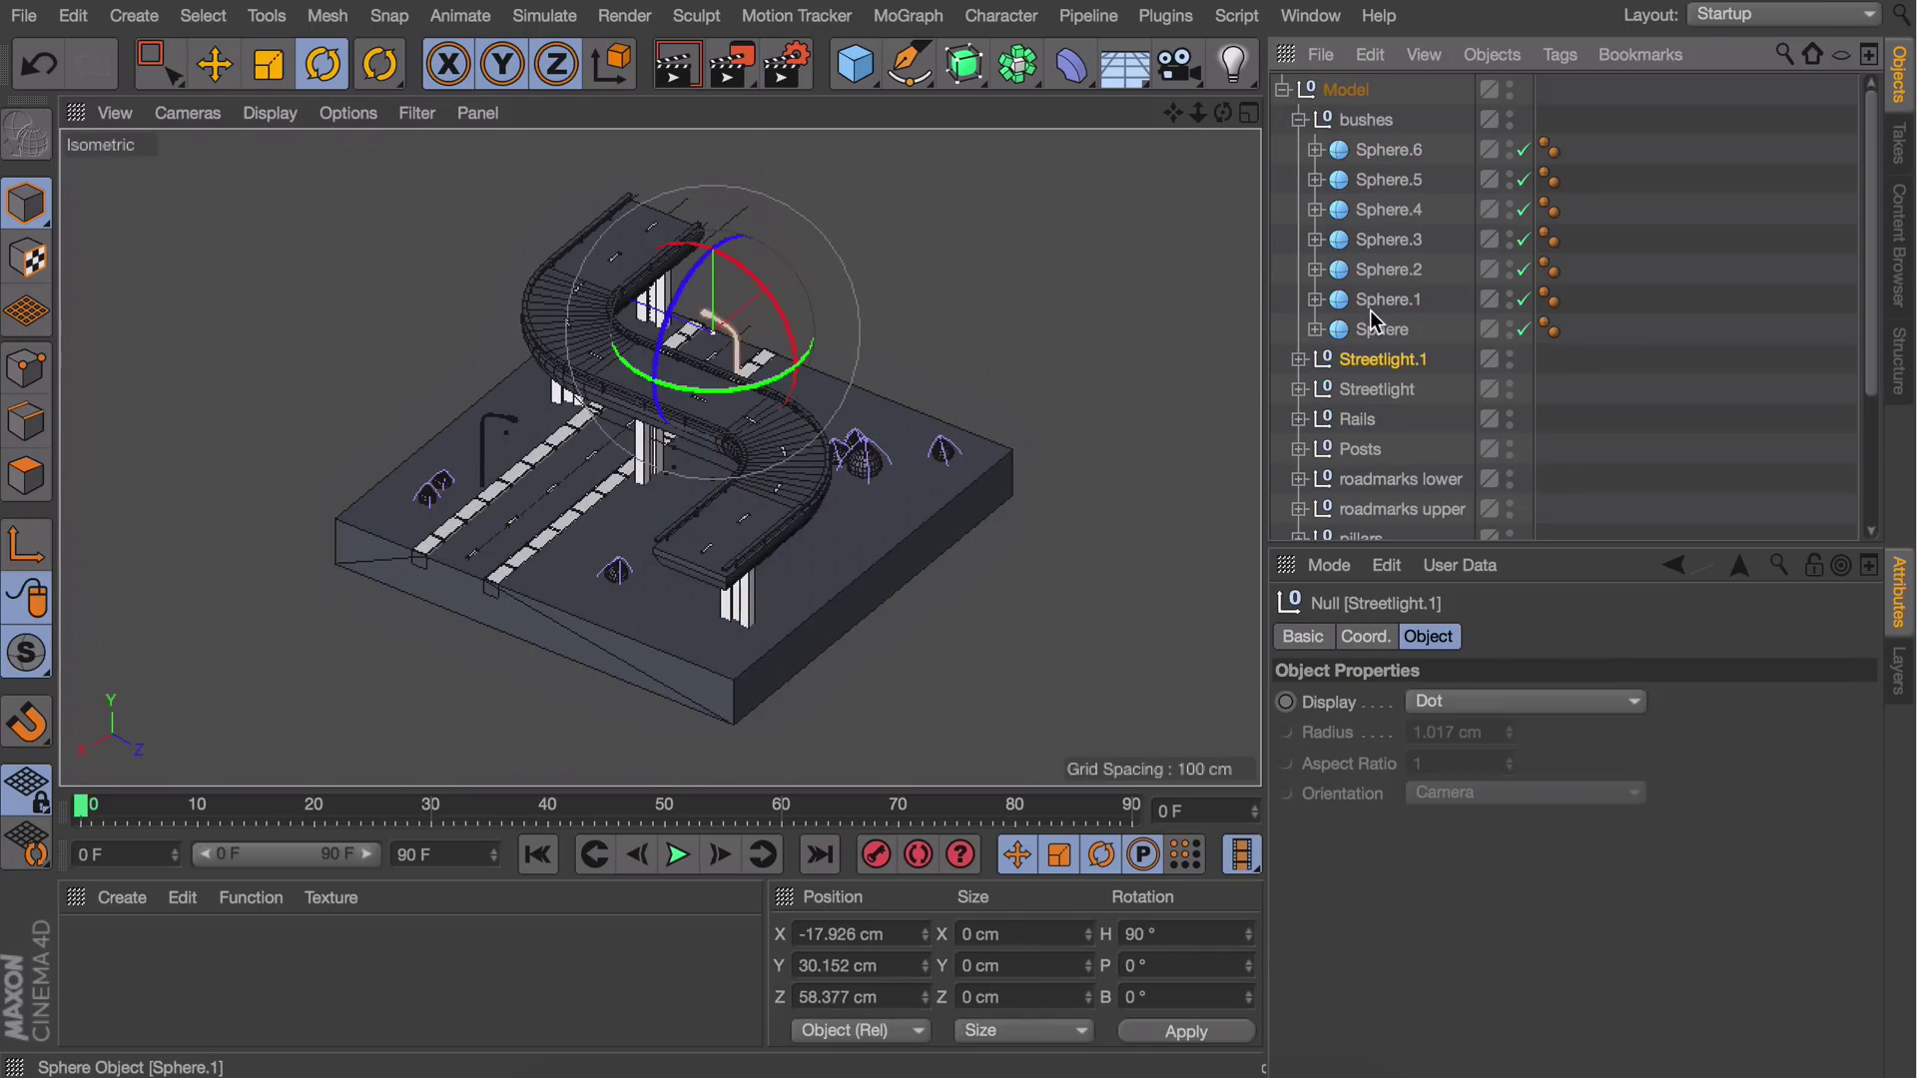
{"action": "left_click", "coordinate": [1378, 329]}
{"action": "left_click", "coordinate": [1382, 270], "text": "shift"}
{"action": "key", "text": "e"}
{"action": "left_click_drag", "start_coordinate": [862, 531], "coordinate": [879, 518]}
{"action": "left_click", "coordinate": [1620, 236]}
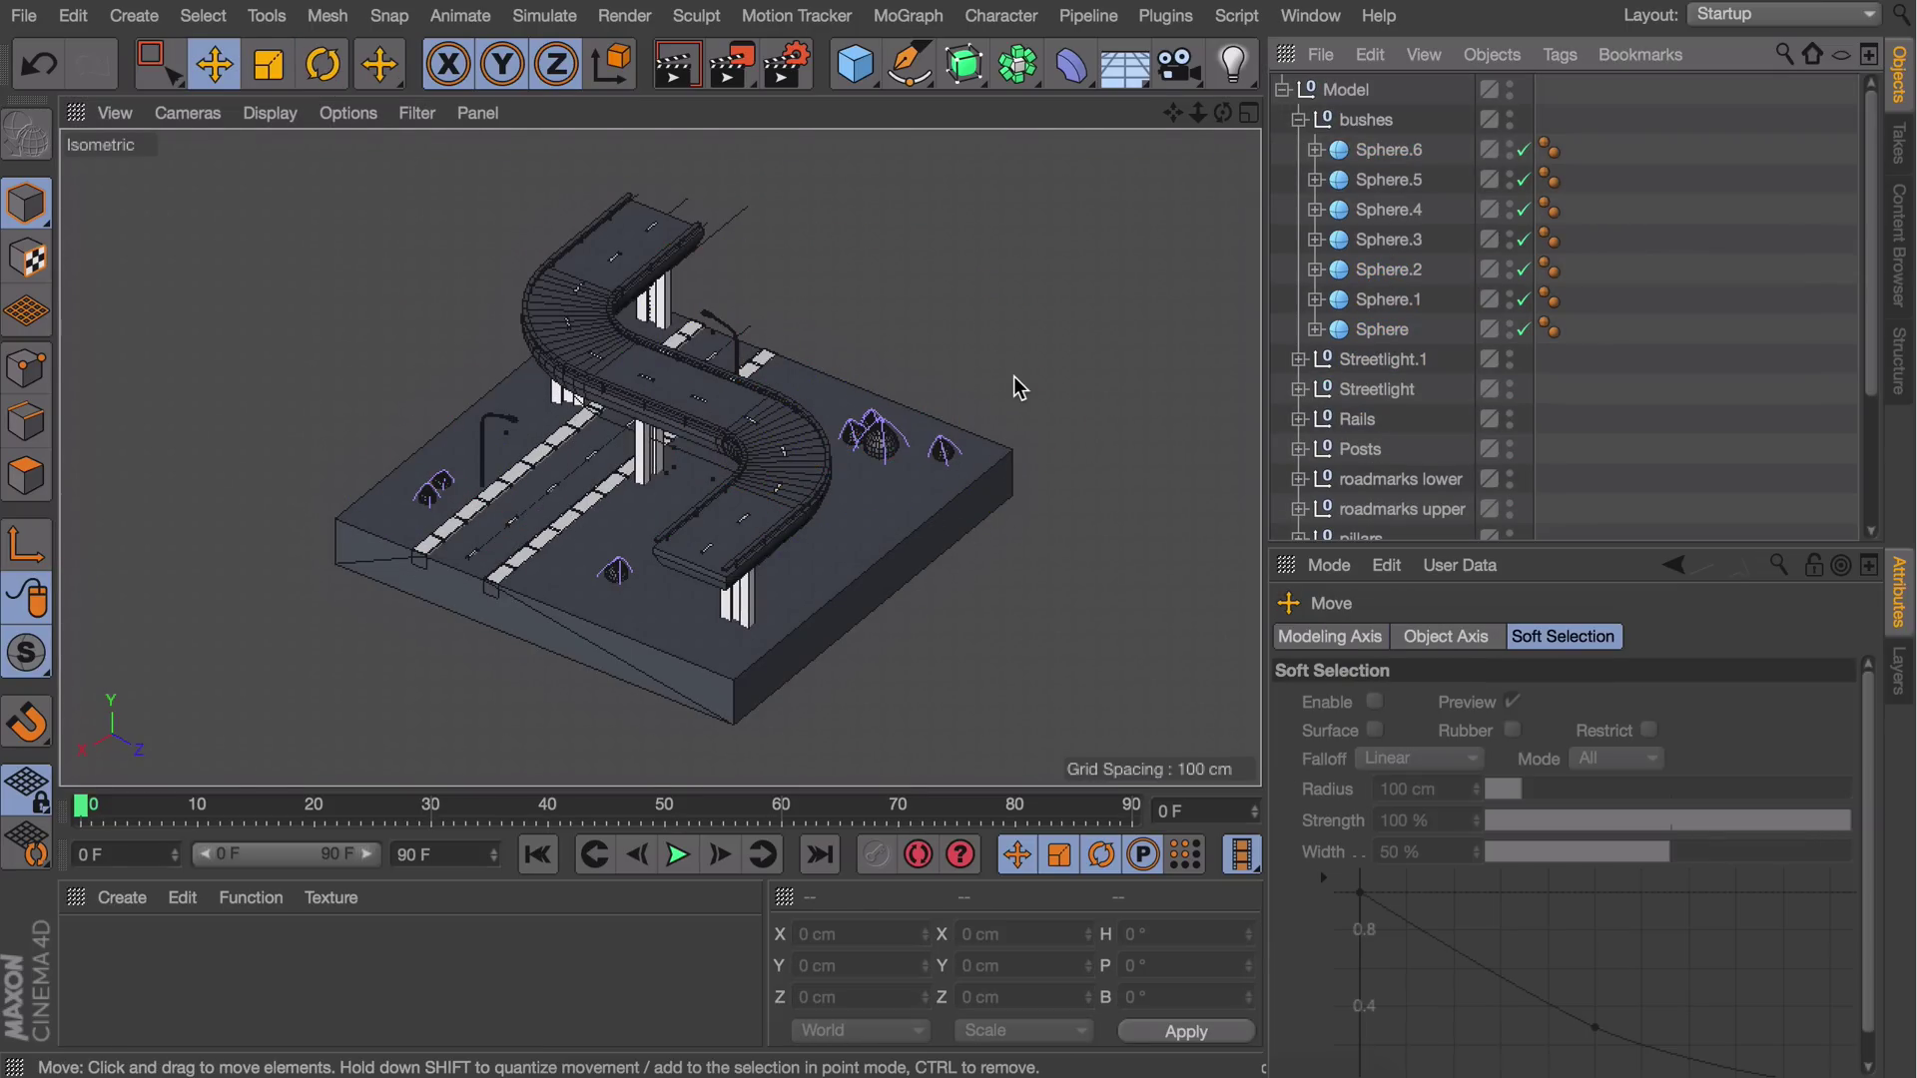
Move Streetlight.1 away from the bridge so the curved deck no longer covers it
{"action": "left_click", "coordinate": [1358, 361]}
{"action": "left_click_drag", "start_coordinate": [852, 197], "coordinate": [876, 176]}
{"action": "left_click", "coordinate": [1618, 321]}
{"action": "left_click", "coordinate": [799, 534]}
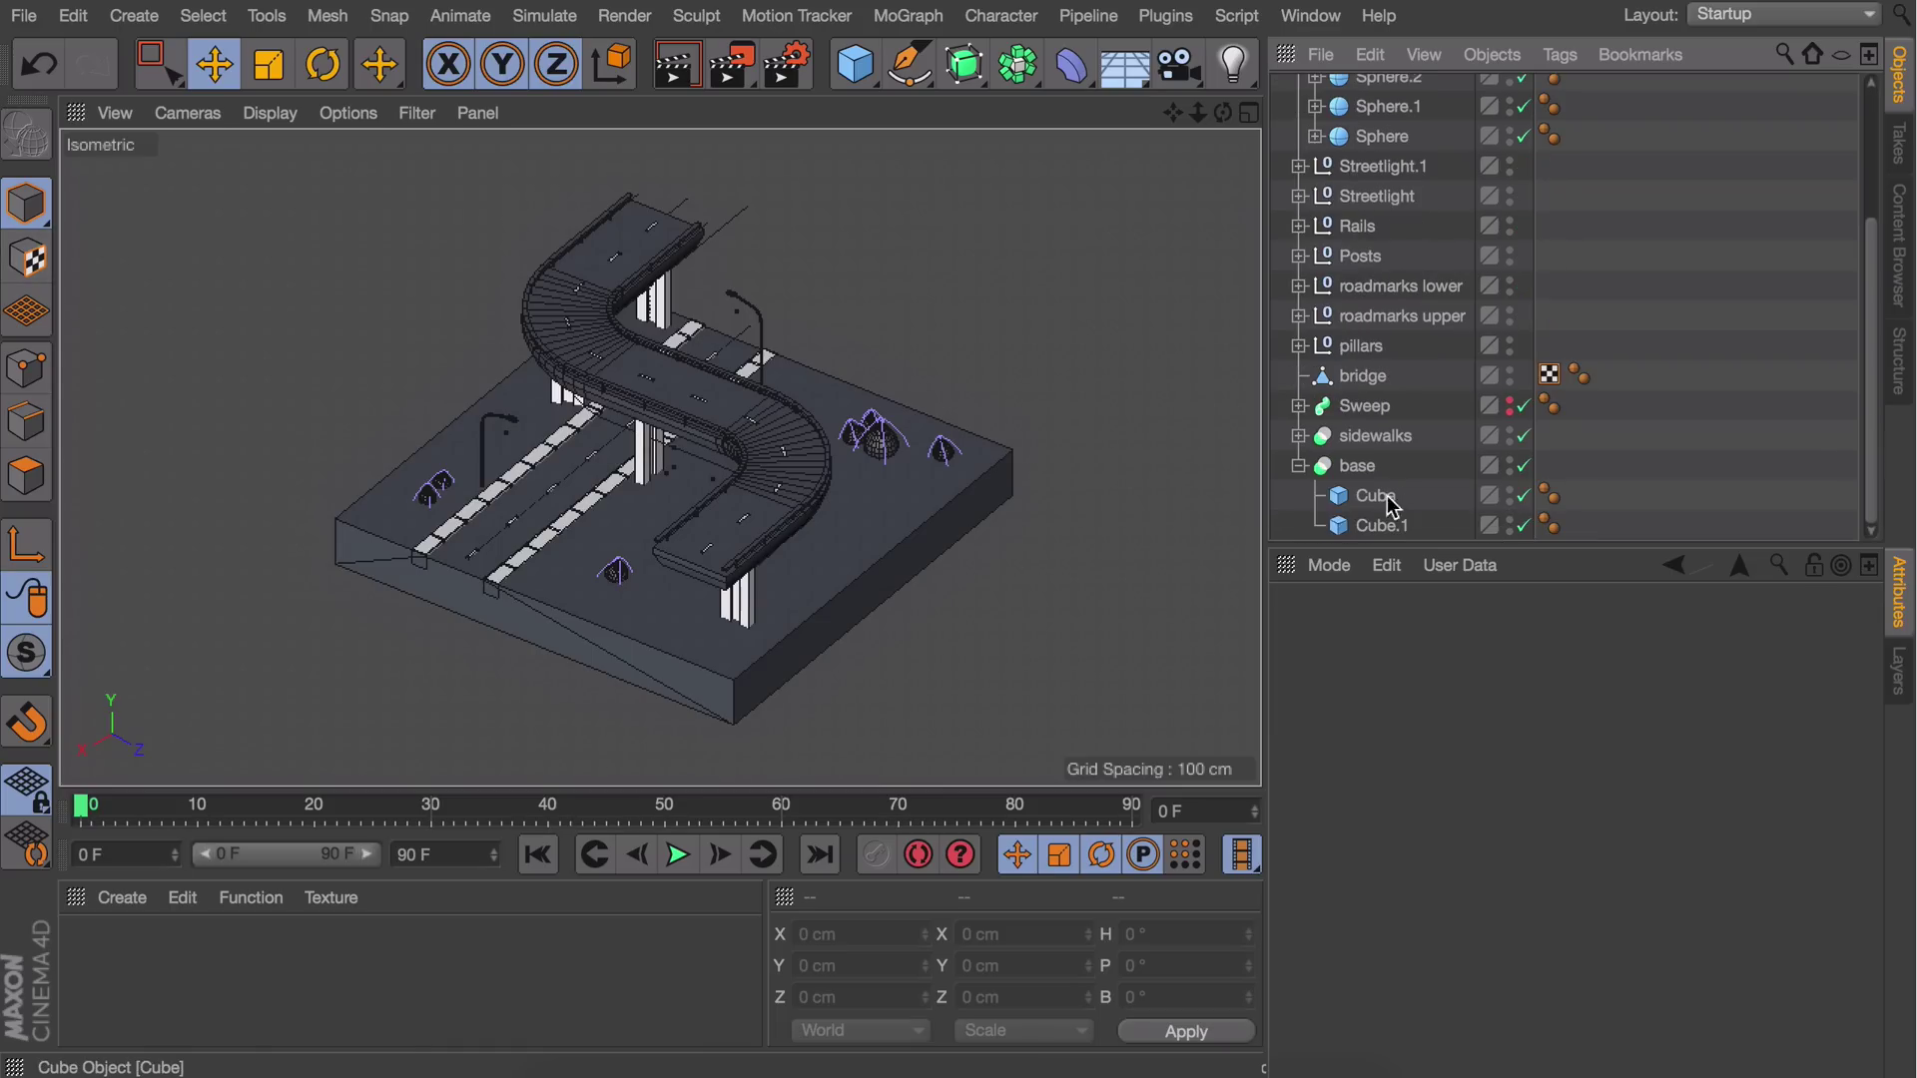
Duplicate the base cube outside its Boole, scale the copy to about 204 cm wide and lower it to about Y -15.9 cm
{"action": "left_click_drag", "start_coordinate": [1374, 497], "coordinate": [1342, 455], "text": "ctrl"}
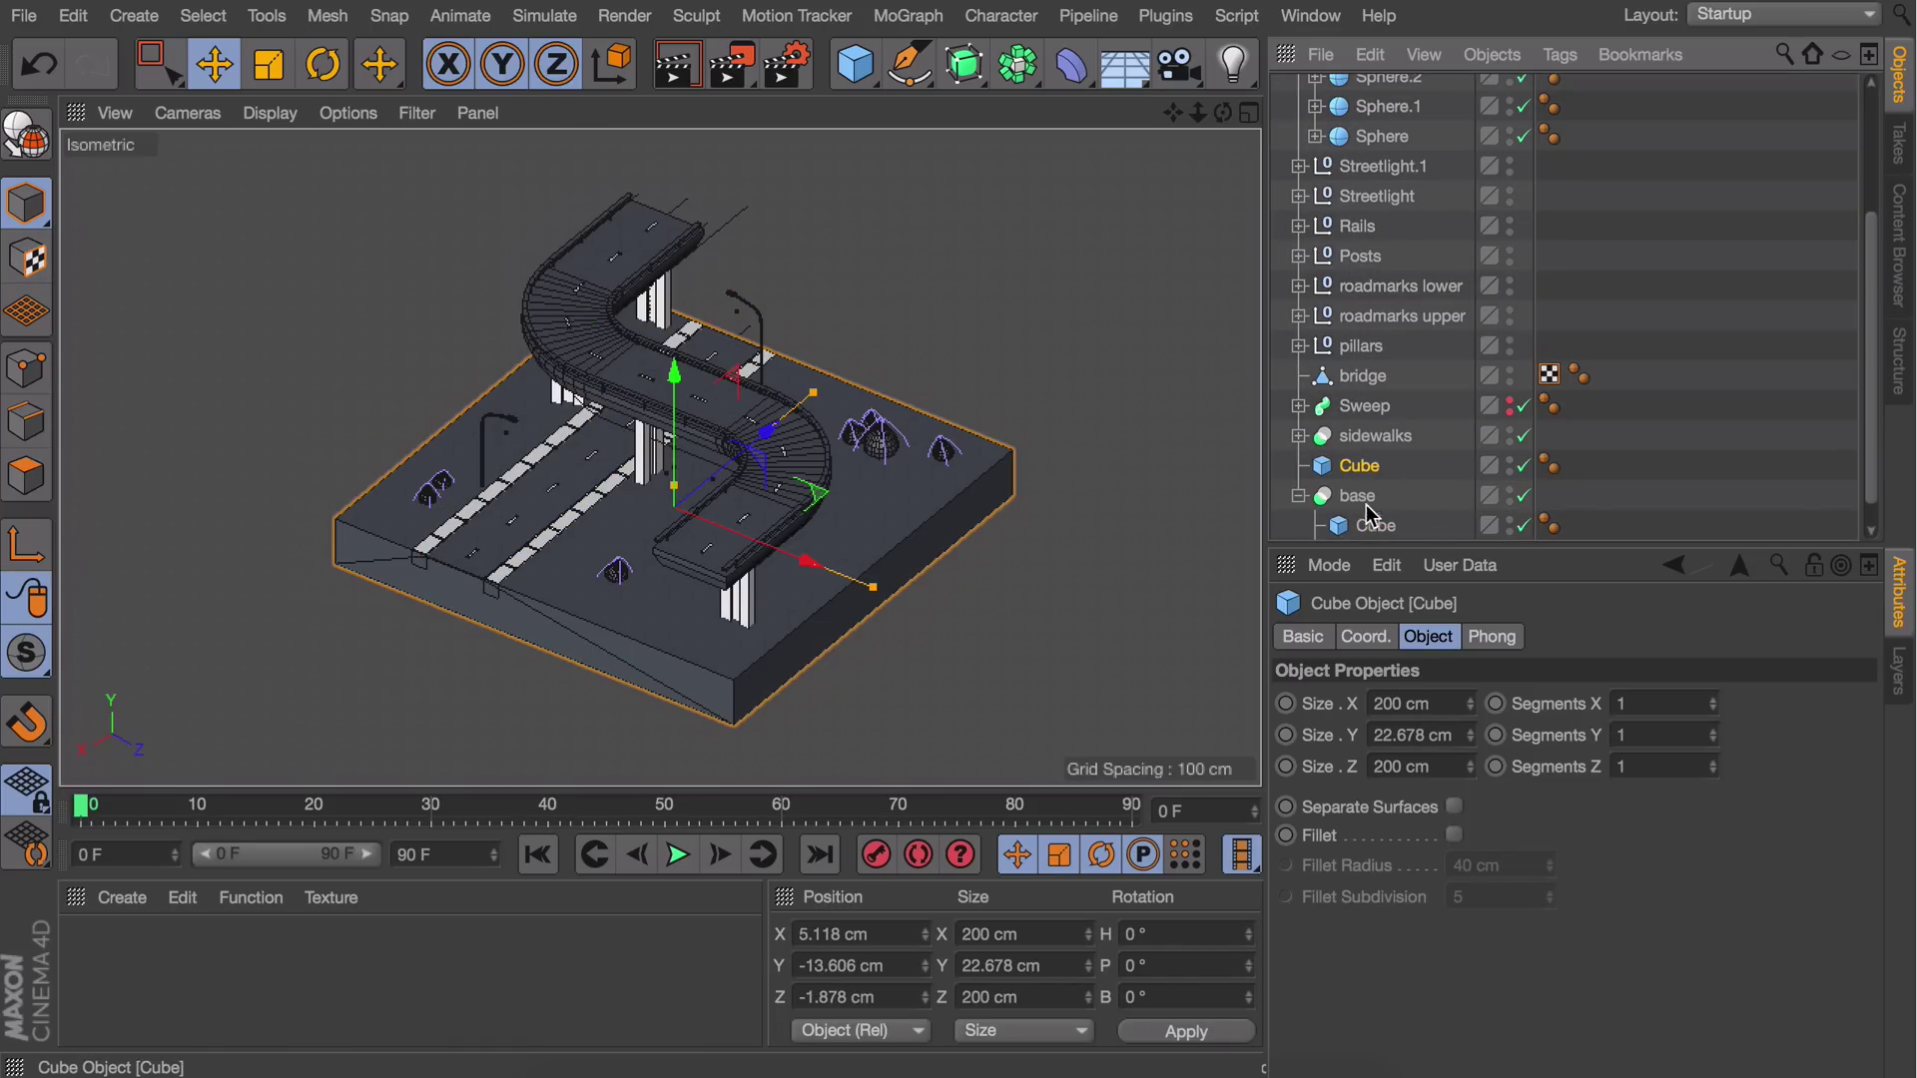
{"action": "key", "text": "t"}
{"action": "left_click_drag", "start_coordinate": [988, 440], "coordinate": [1012, 425]}
{"action": "key", "text": "e"}
{"action": "left_click_drag", "start_coordinate": [671, 374], "coordinate": [670, 381]}
{"action": "key", "text": "t"}
{"action": "left_click_drag", "start_coordinate": [1004, 387], "coordinate": [988, 391]}
{"action": "key", "text": "e"}
{"action": "left_click_drag", "start_coordinate": [673, 440], "coordinate": [673, 435]}
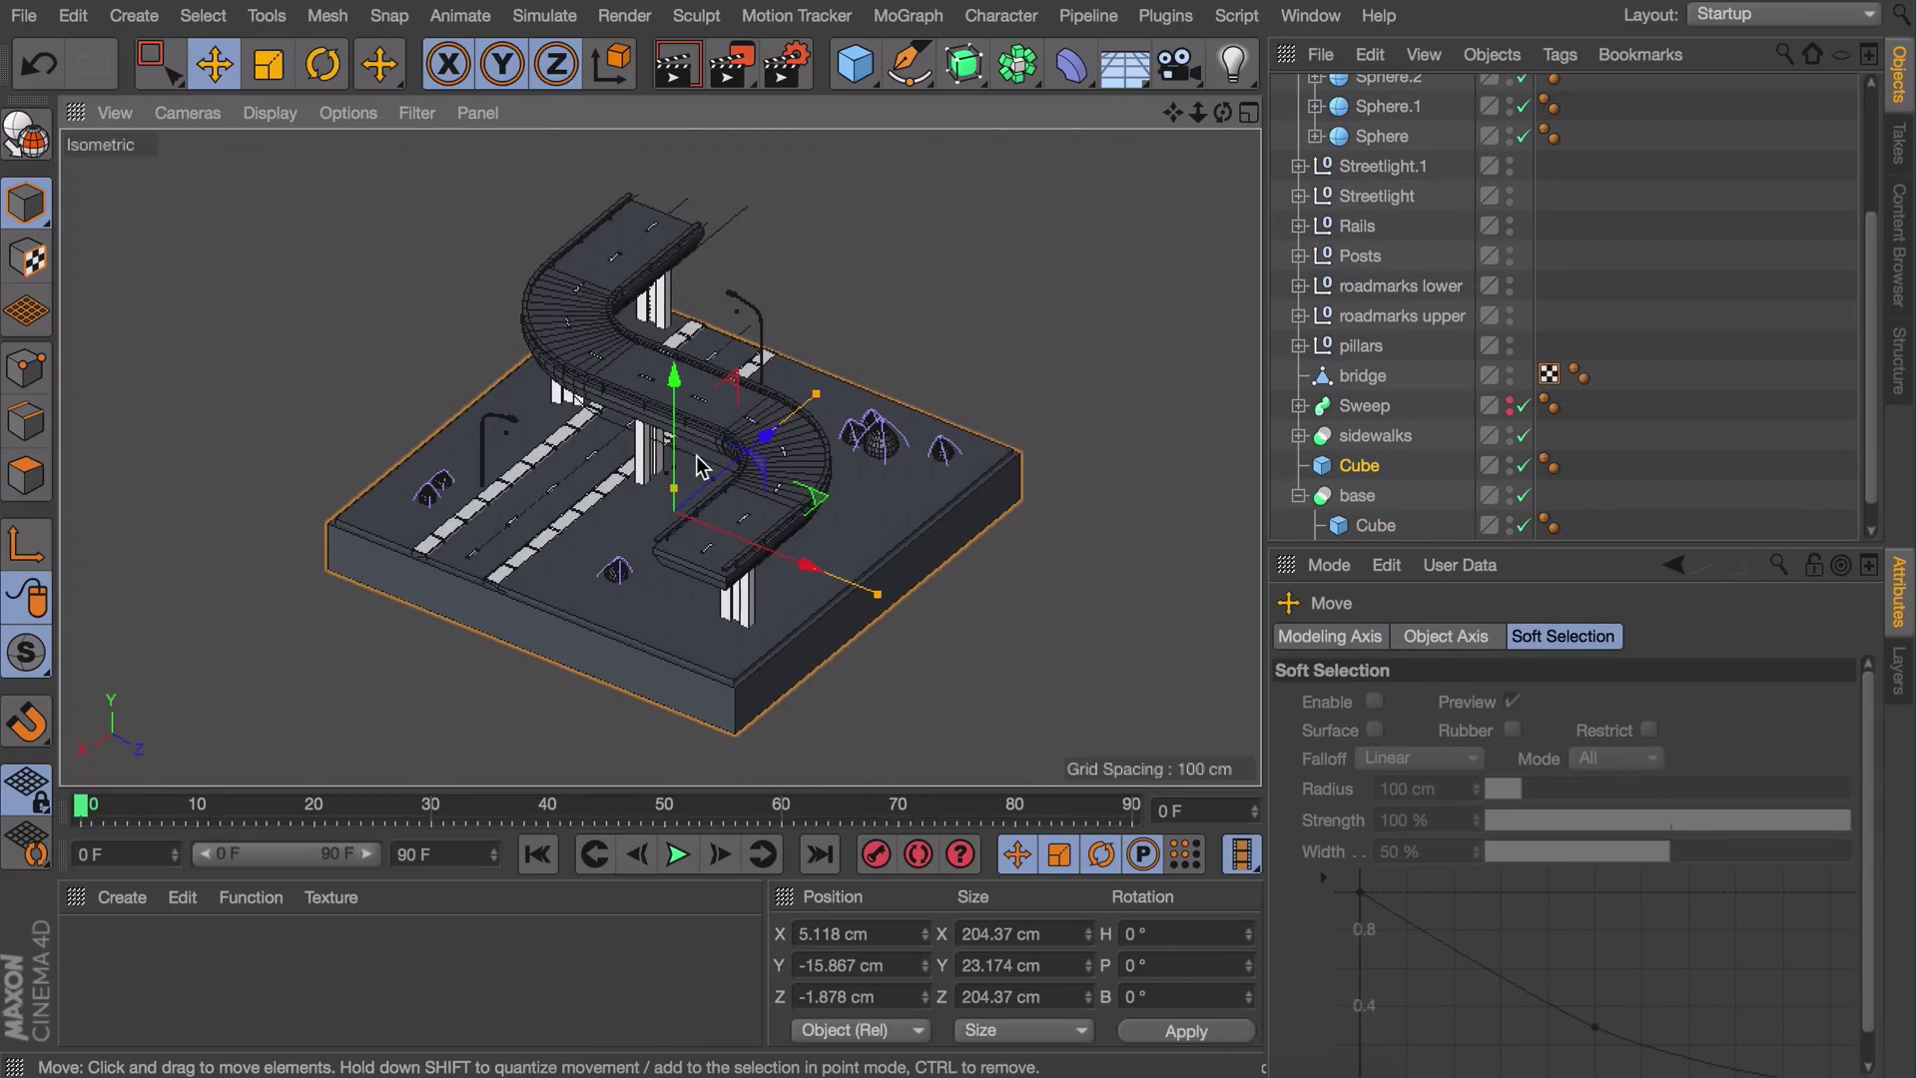
{"action": "left_click", "coordinate": [1609, 291]}
{"action": "scroll", "coordinate": [1609, 291], "scroll_direction": "up", "scroll_amount": 5}
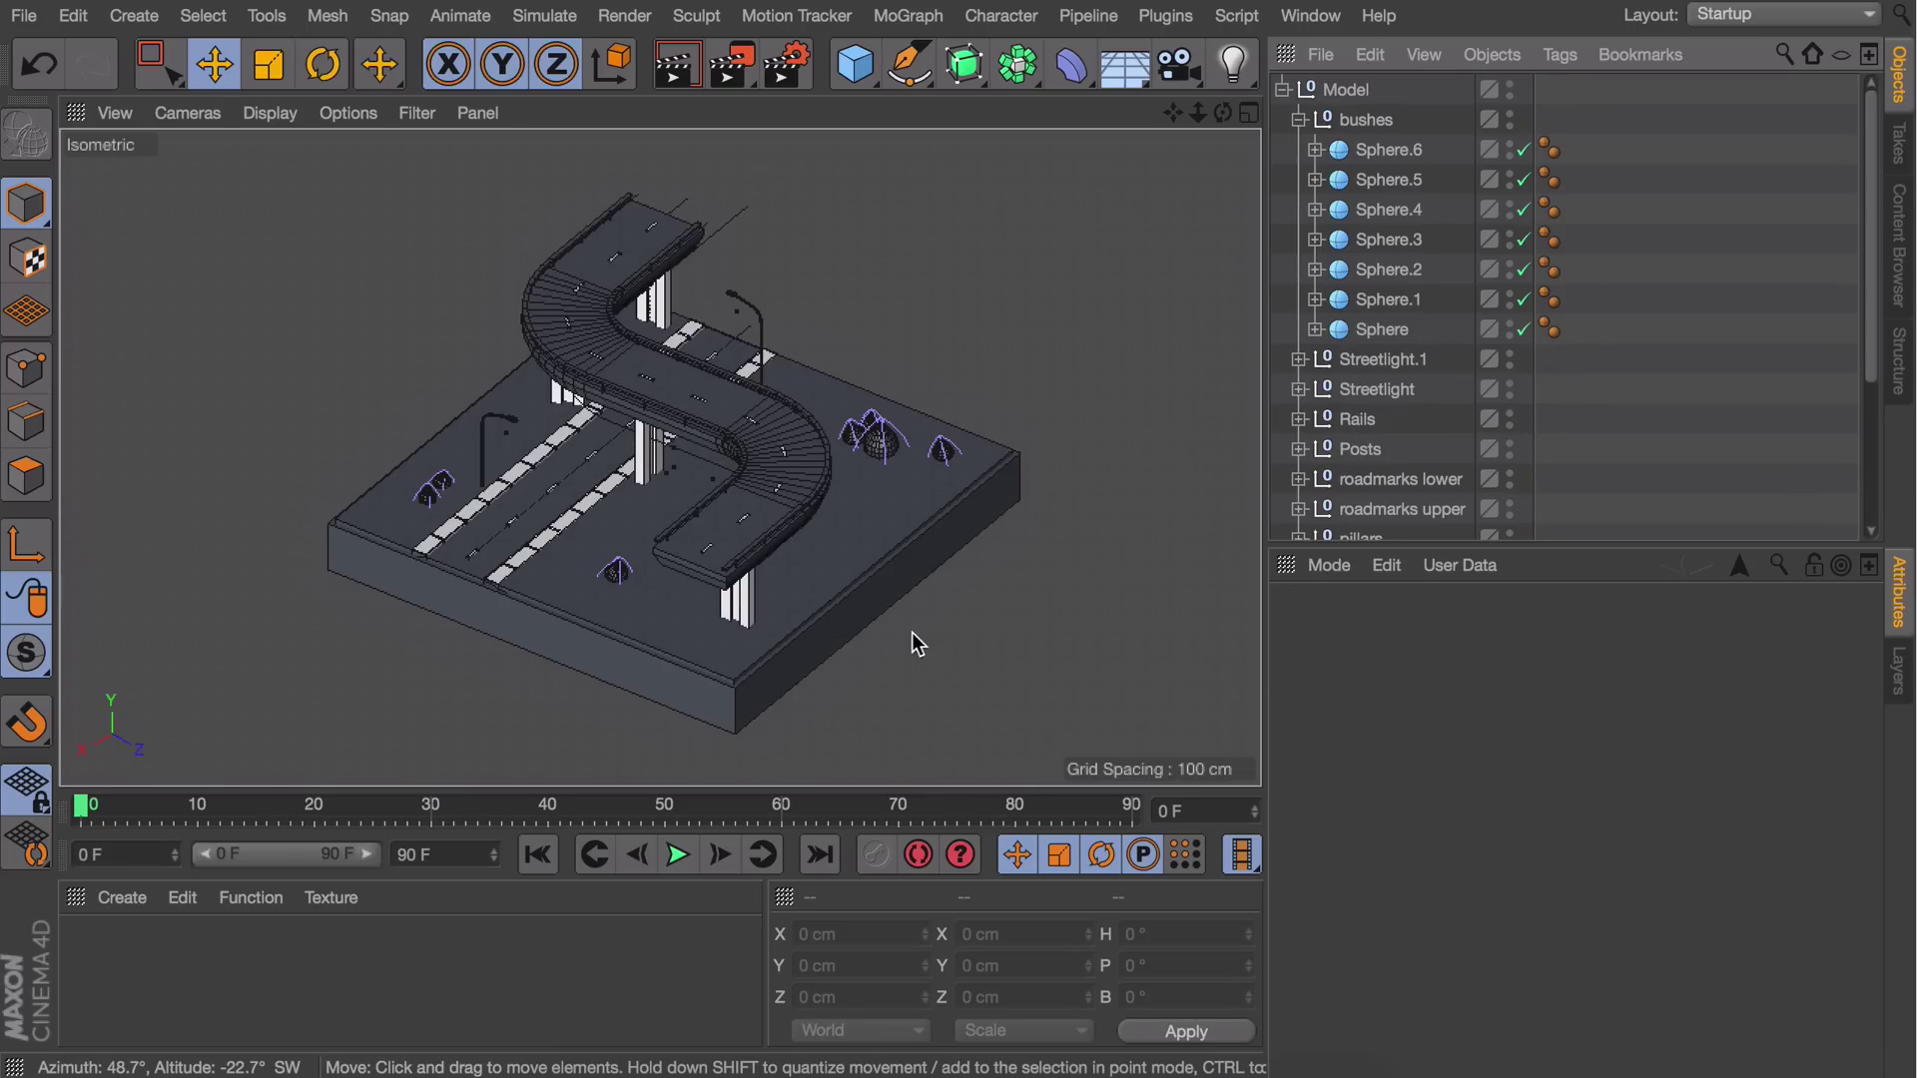
Set the Model group's heading rotation to 90°
{"action": "left_click", "coordinate": [1346, 89]}
{"action": "double_click", "coordinate": [1164, 933]}
{"action": "type", "text": "90"}
{"action": "key", "text": "Return"}
{"action": "left_click", "coordinate": [1500, 346]}
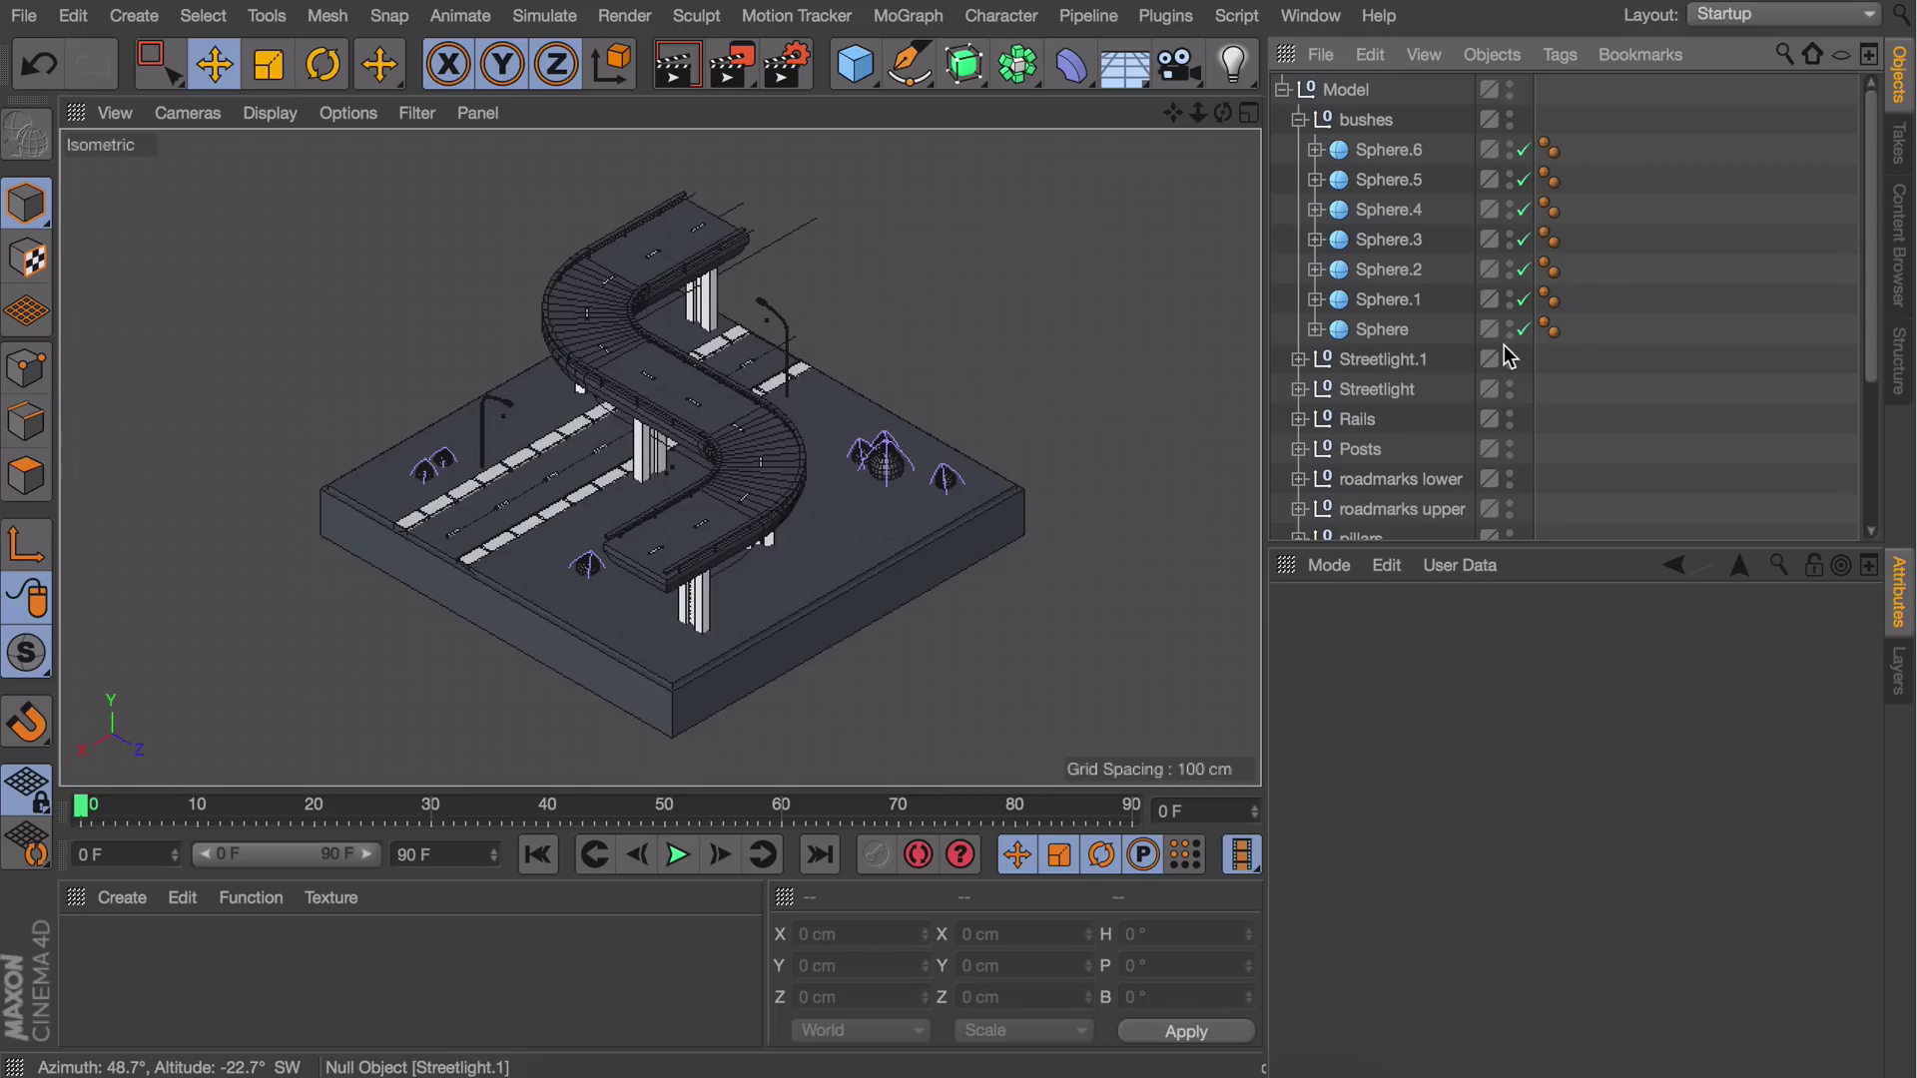
Move the three clustered bushes Sphere, Sphere.1 and Sphere.2 across the base closer to the bridge
{"action": "left_click", "coordinate": [907, 460]}
{"action": "left_click", "coordinate": [1388, 272]}
{"action": "left_click", "coordinate": [1384, 328], "text": "shift"}
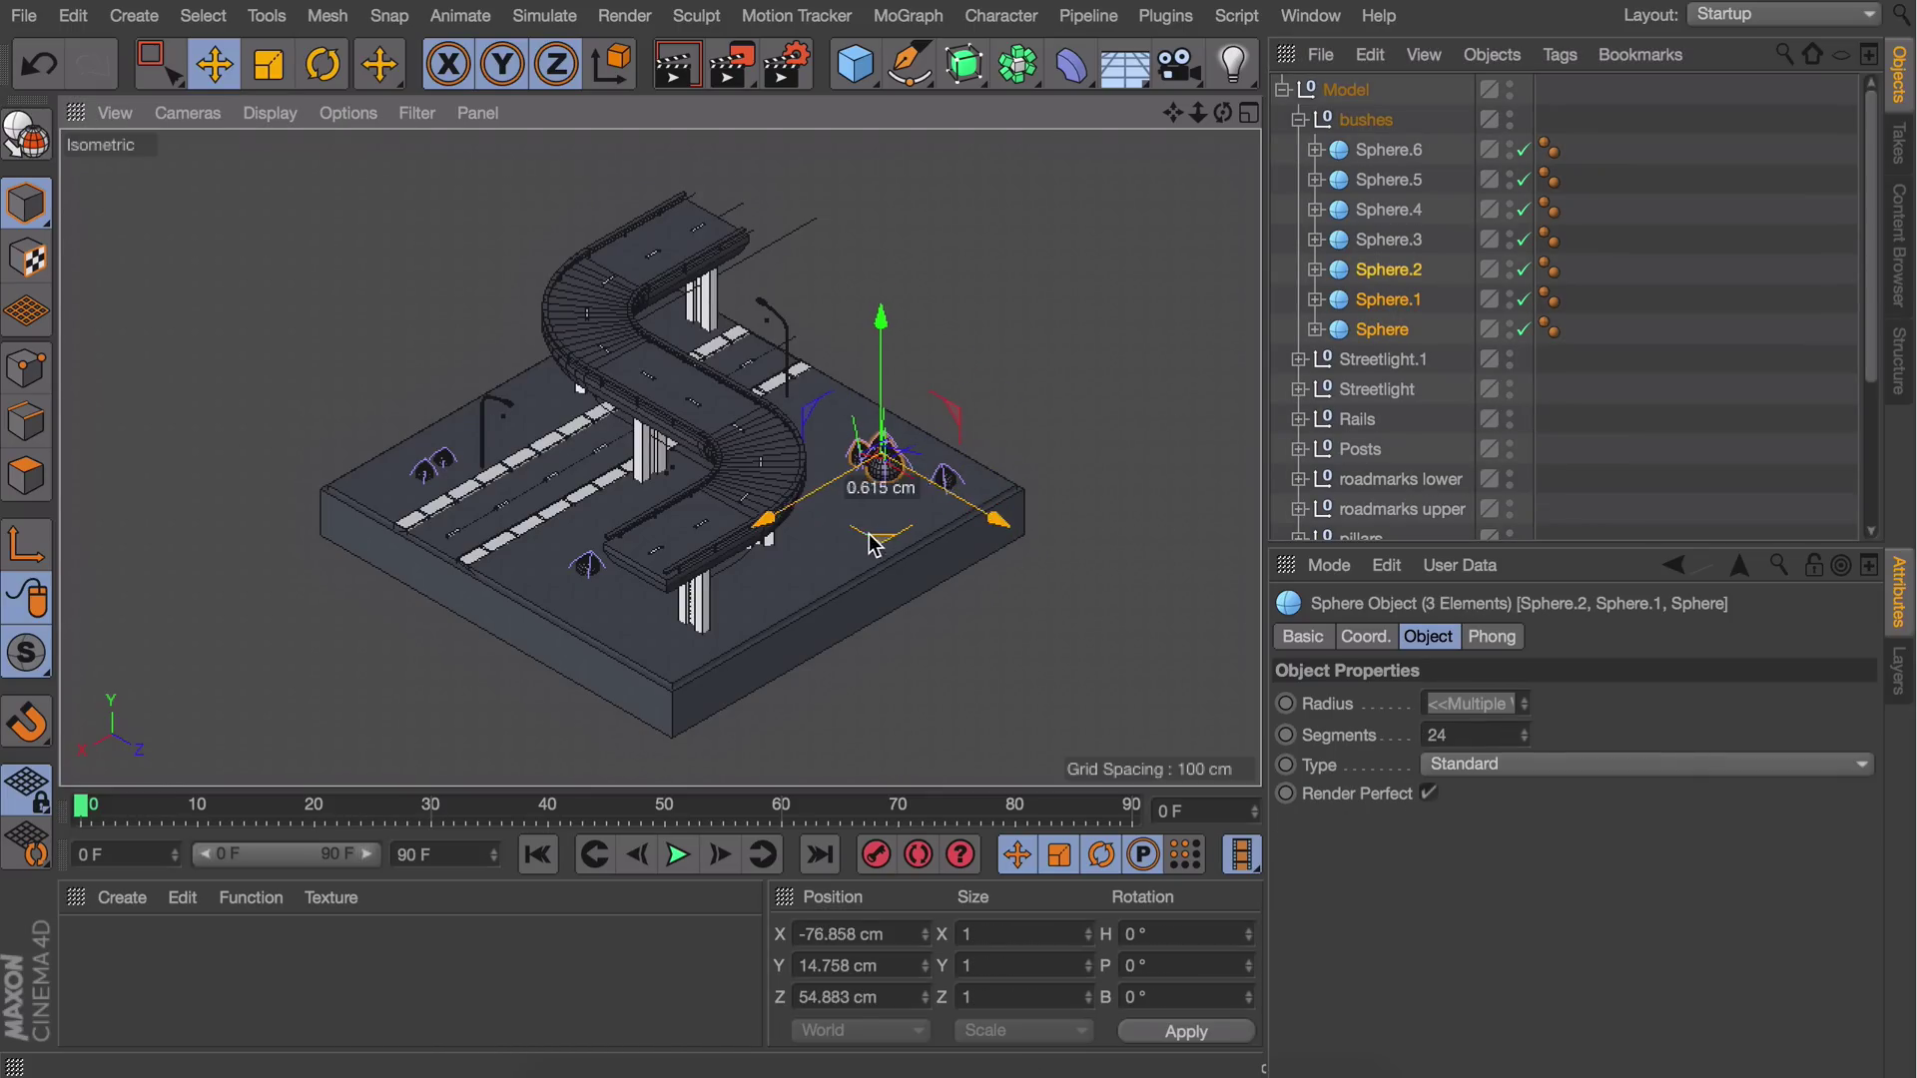
{"action": "left_click", "coordinate": [1639, 291]}
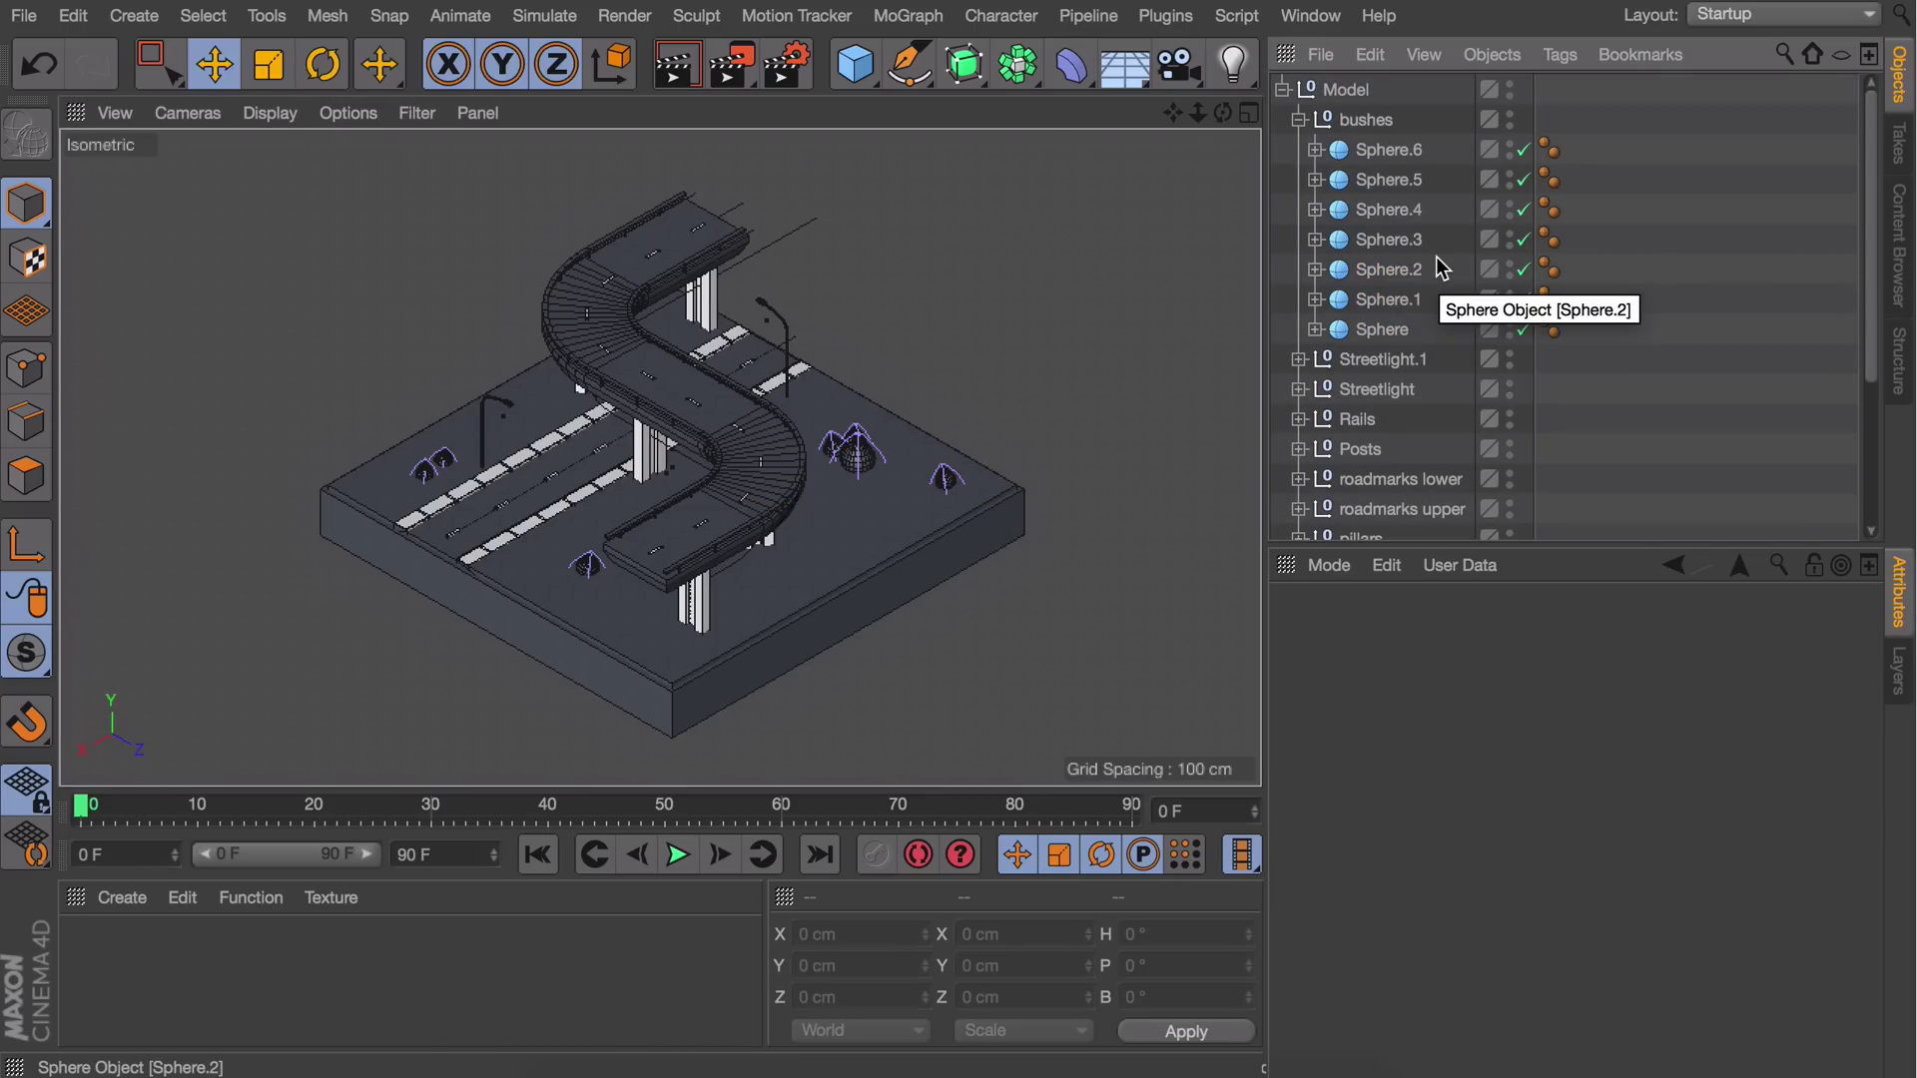
Test-render the view and set the project's default object color to a custom white
{"action": "key", "text": "ctrl+r"}
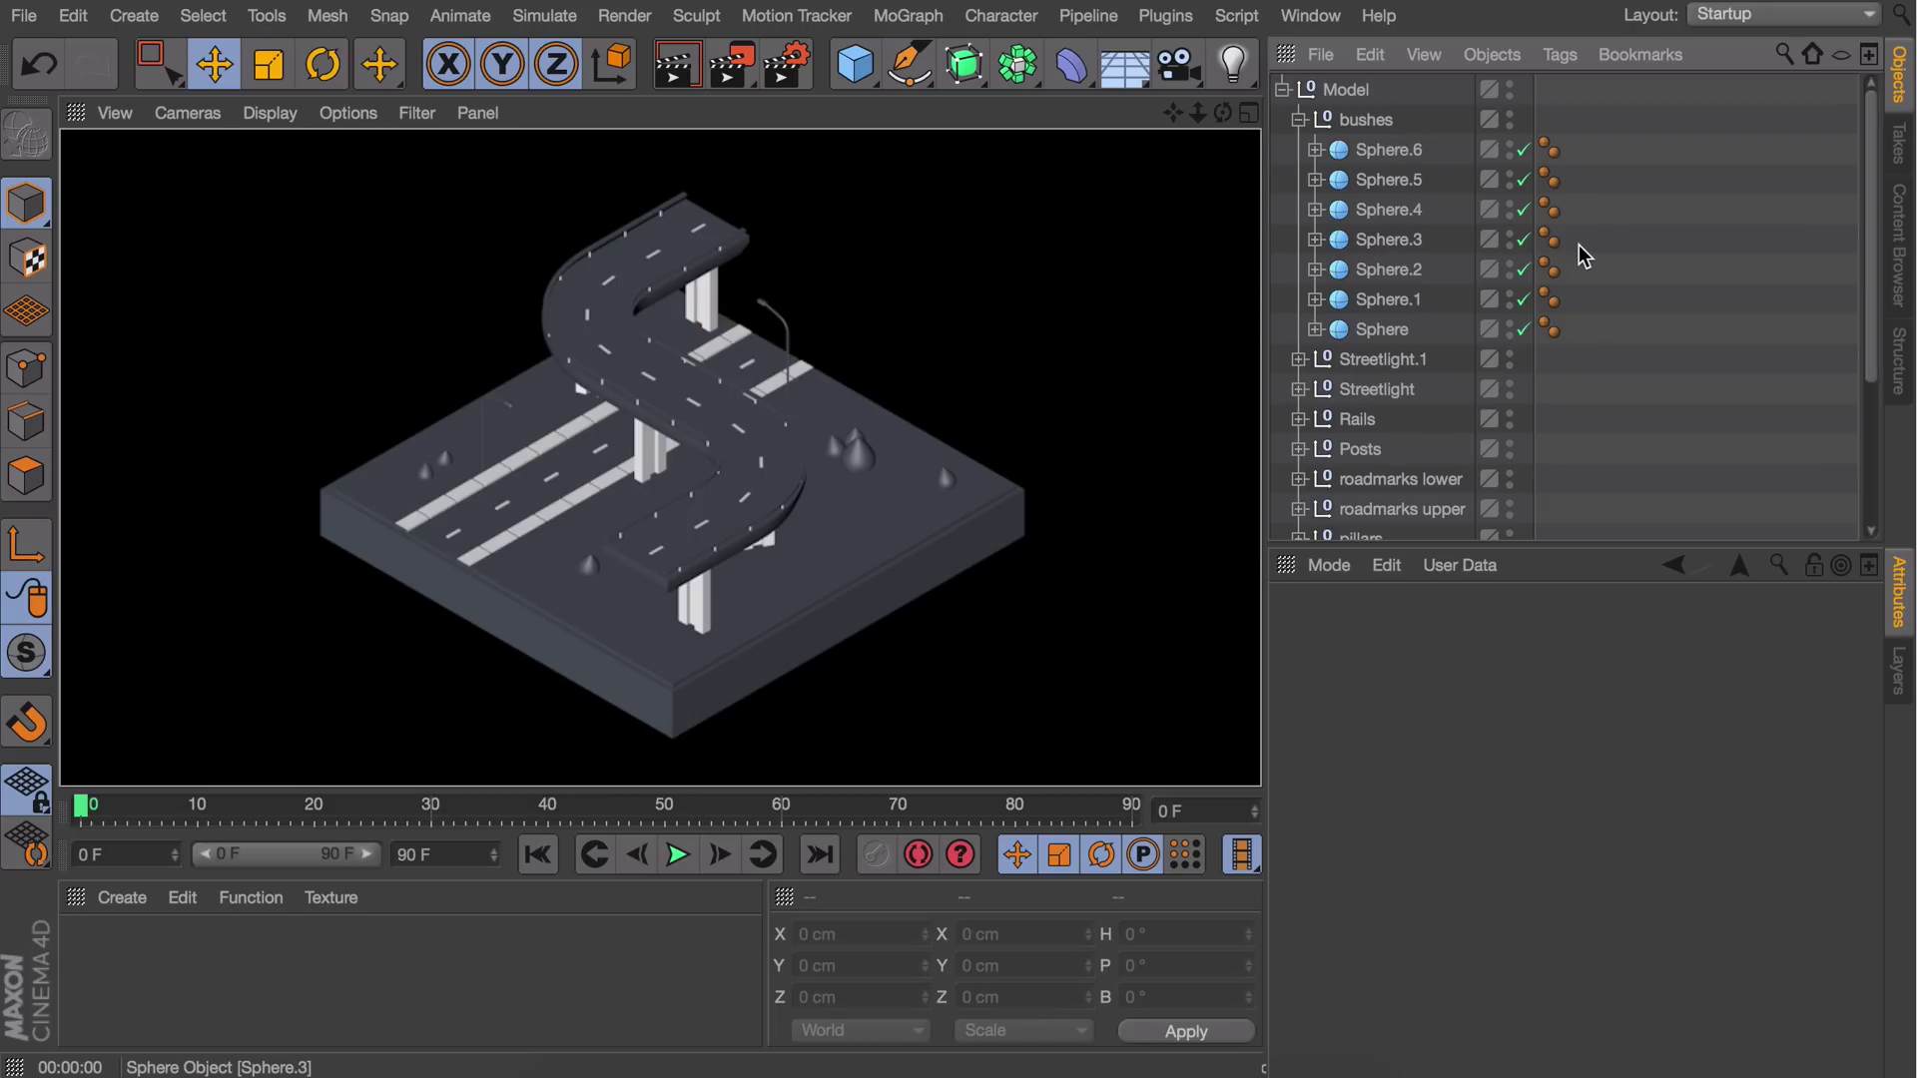
{"action": "key", "text": "ctrl+d"}
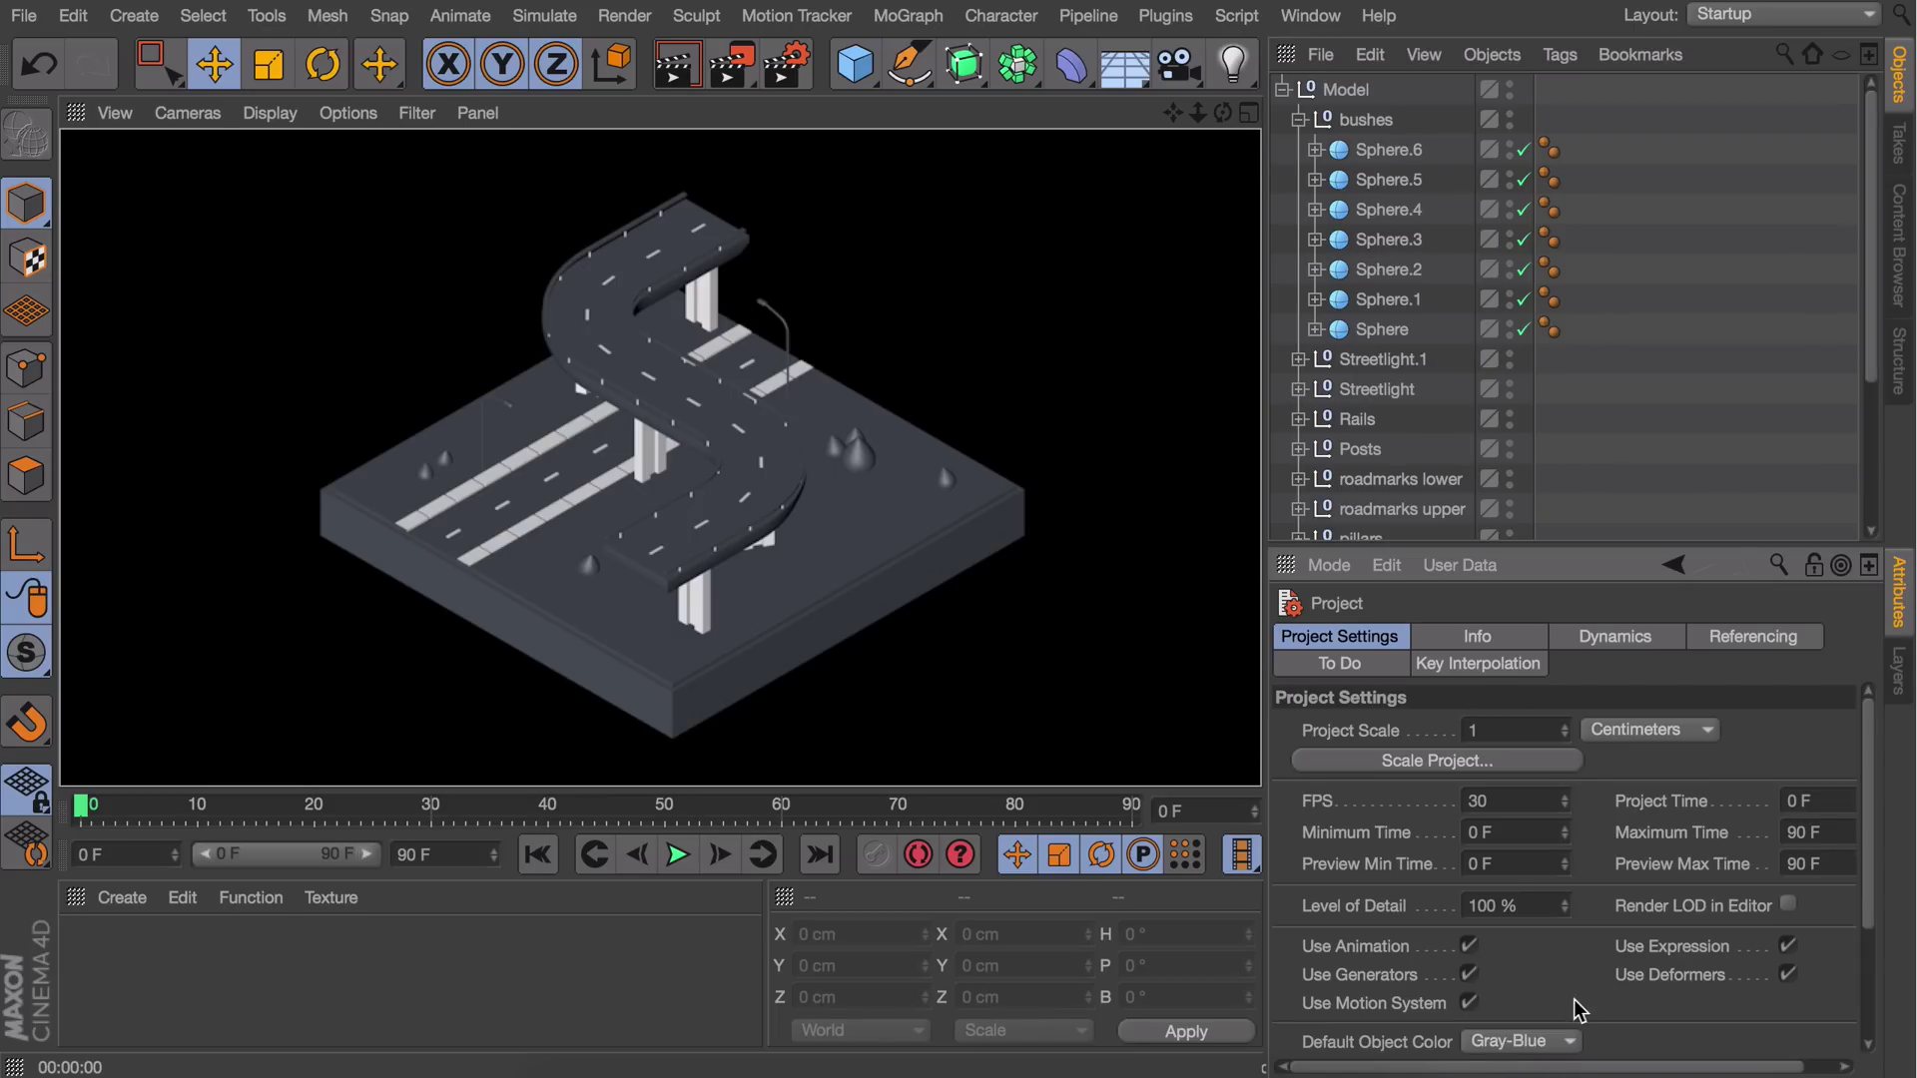
{"action": "left_click", "coordinate": [1543, 1038]}
{"action": "left_click", "coordinate": [1531, 1015]}
{"action": "scroll", "coordinate": [1597, 1013], "scroll_direction": "down", "scroll_amount": 3}
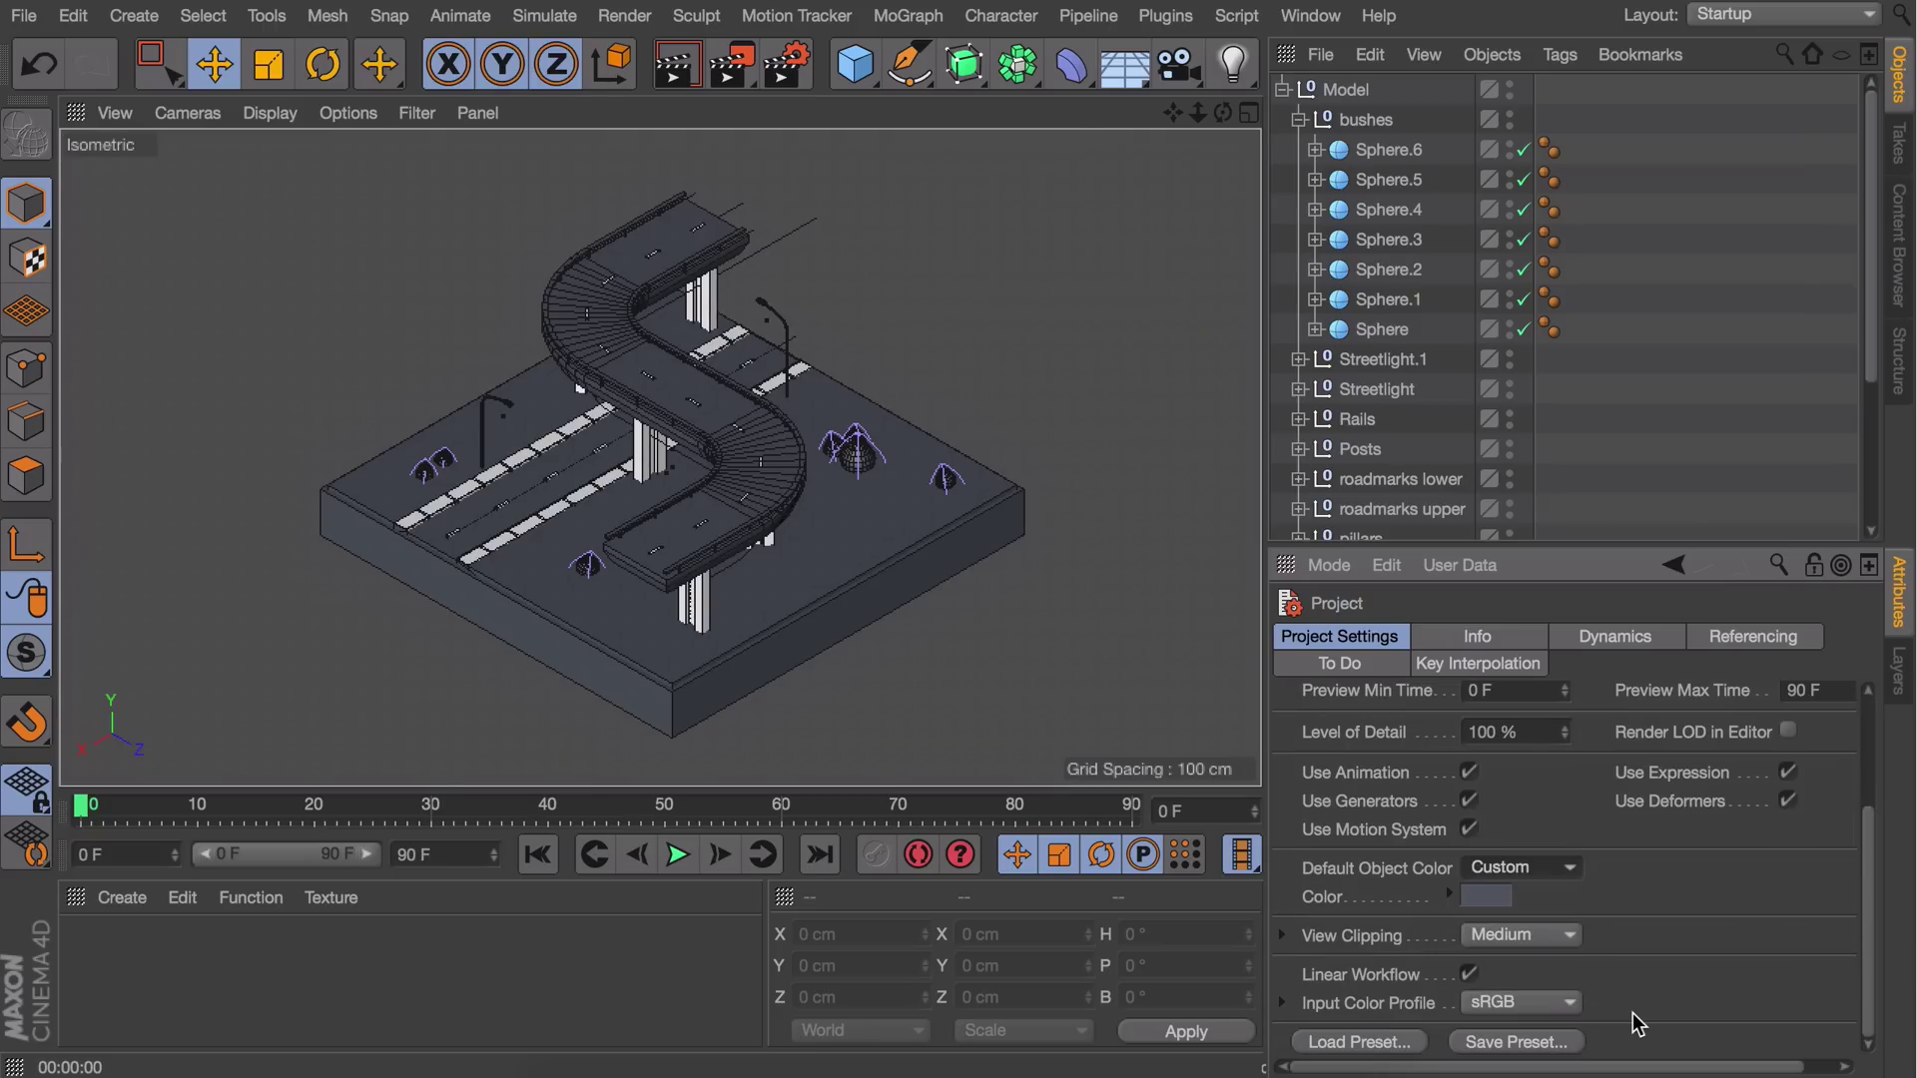
{"action": "left_click", "coordinate": [1517, 897]}
{"action": "left_click", "coordinate": [1523, 1010]}
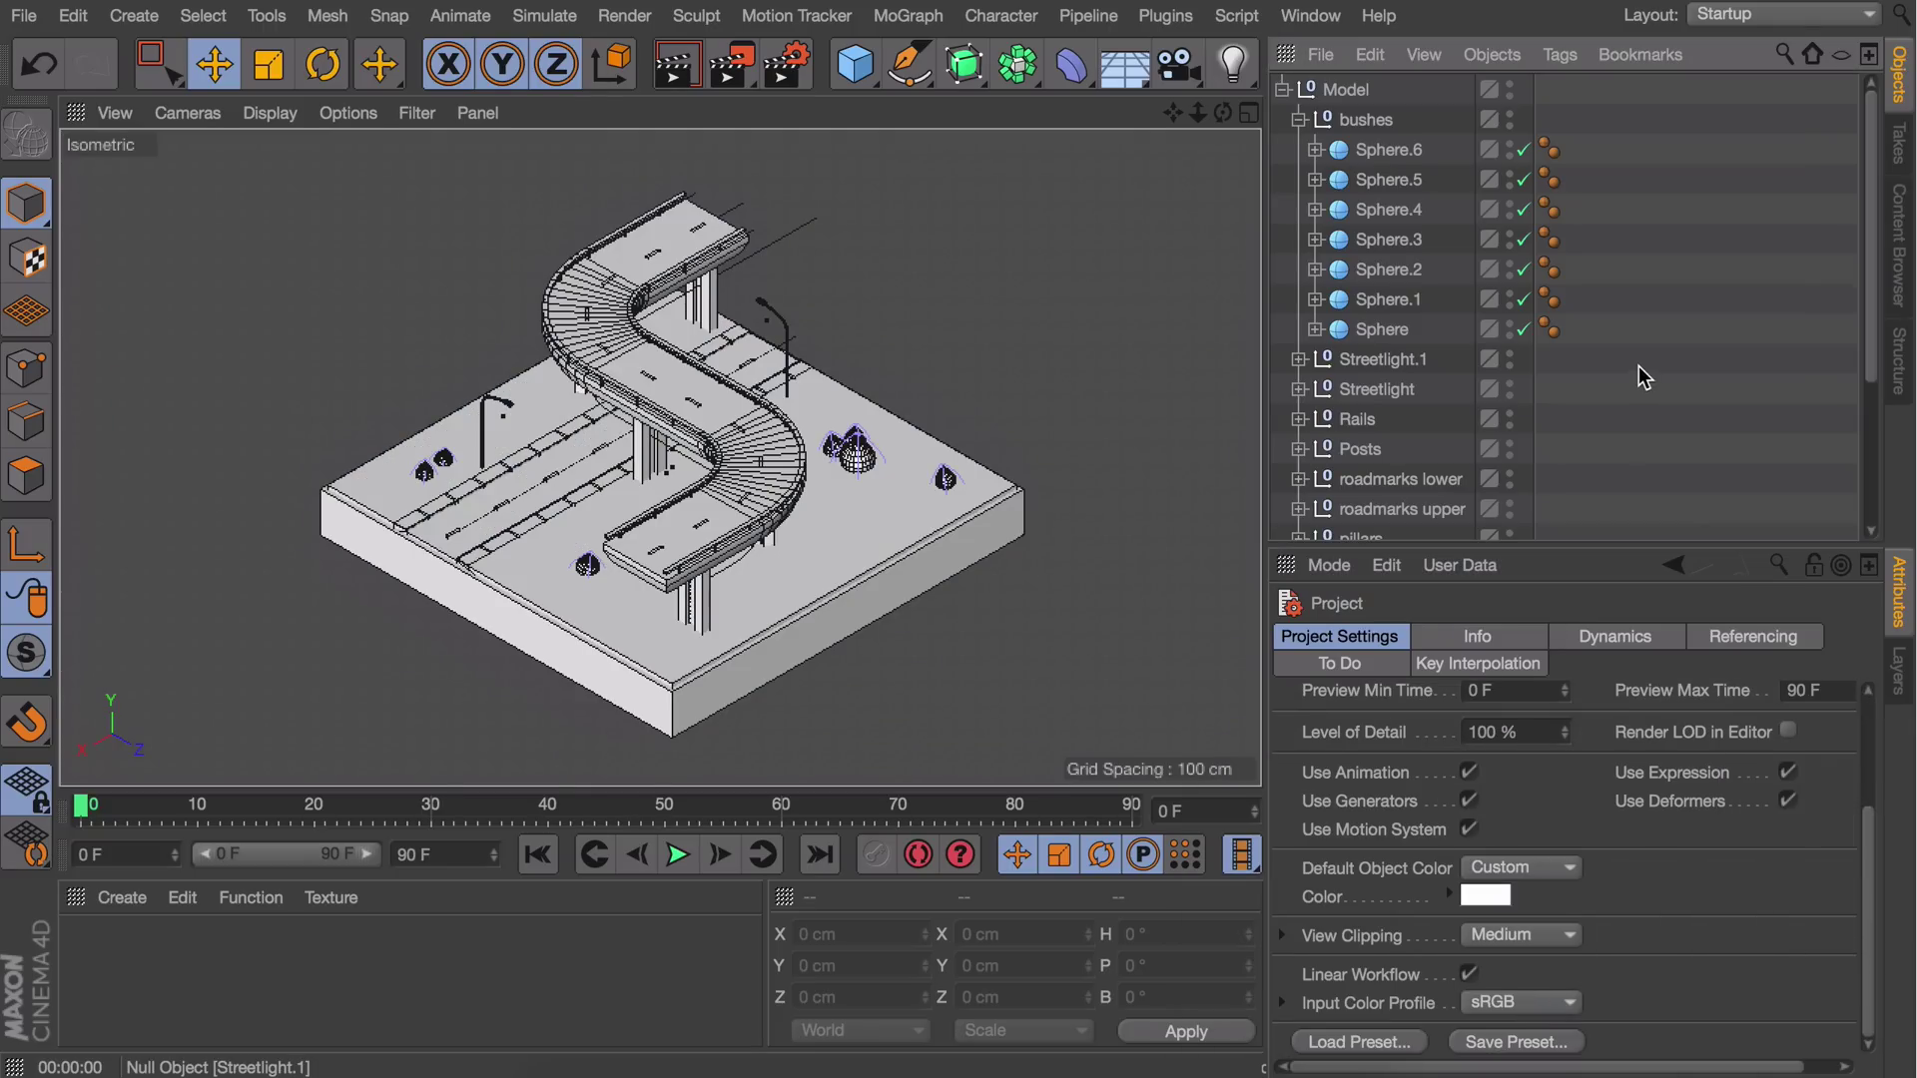
Add the Ambient Occlusion and Global Illumination effects to the render settings and start a test render
{"action": "left_click", "coordinate": [789, 68]}
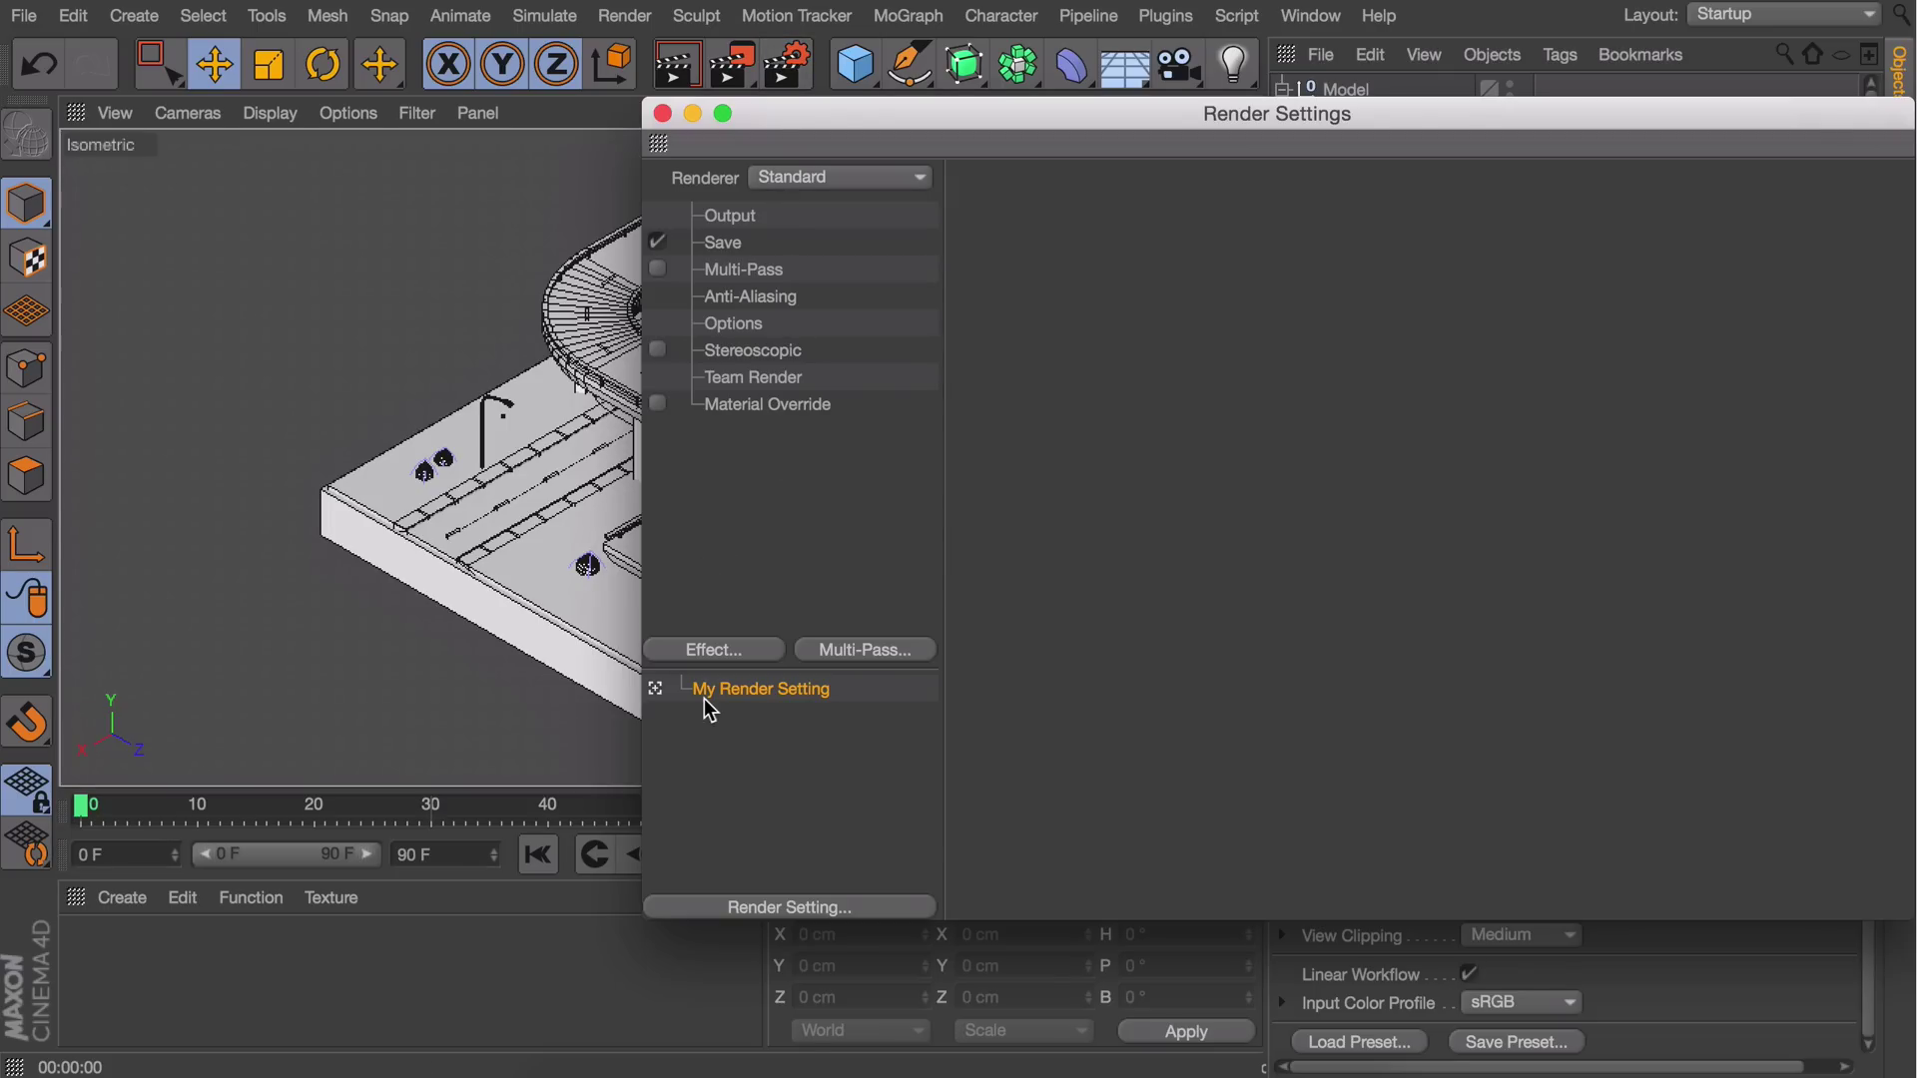
{"action": "left_click", "coordinate": [714, 650]}
{"action": "left_click", "coordinate": [846, 341]}
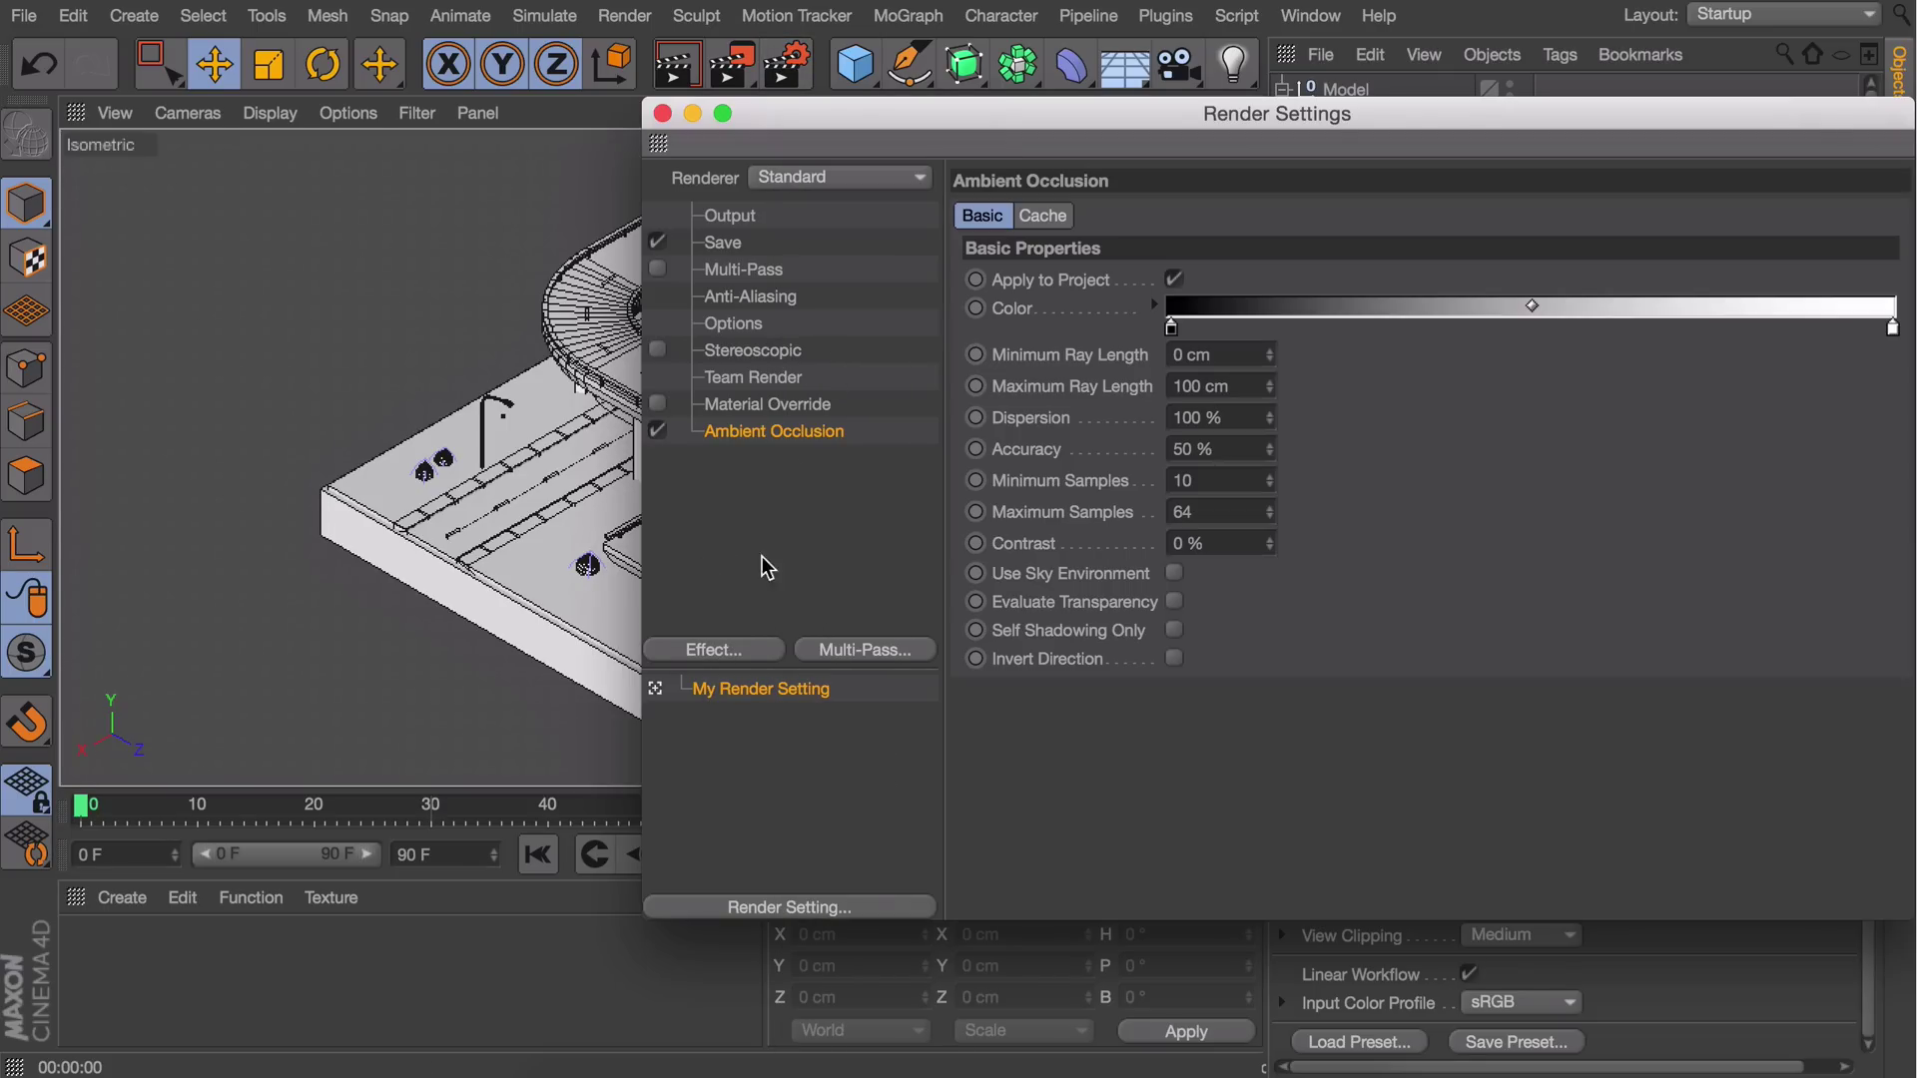
{"action": "left_click", "coordinate": [729, 650]}
{"action": "left_click", "coordinate": [847, 557]}
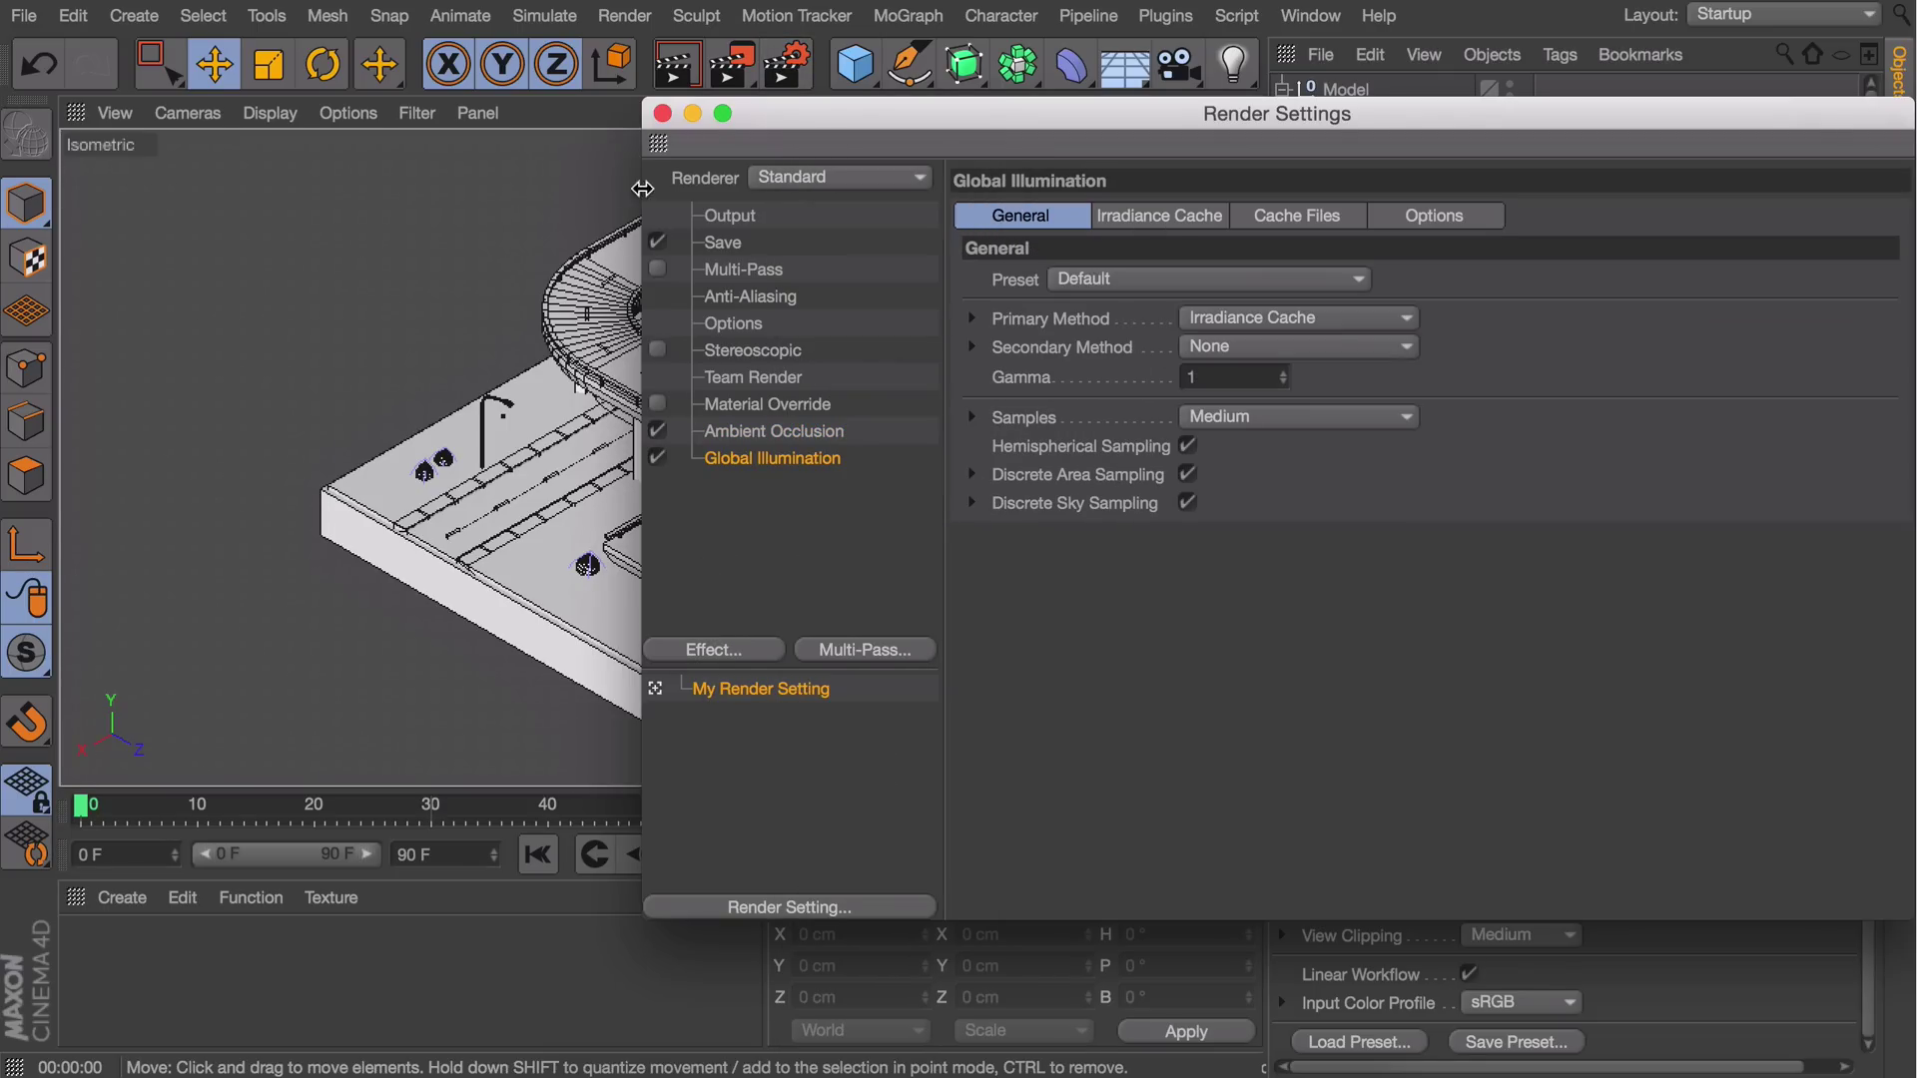
{"action": "left_click", "coordinate": [662, 114]}
{"action": "key", "text": "ctrl+r"}
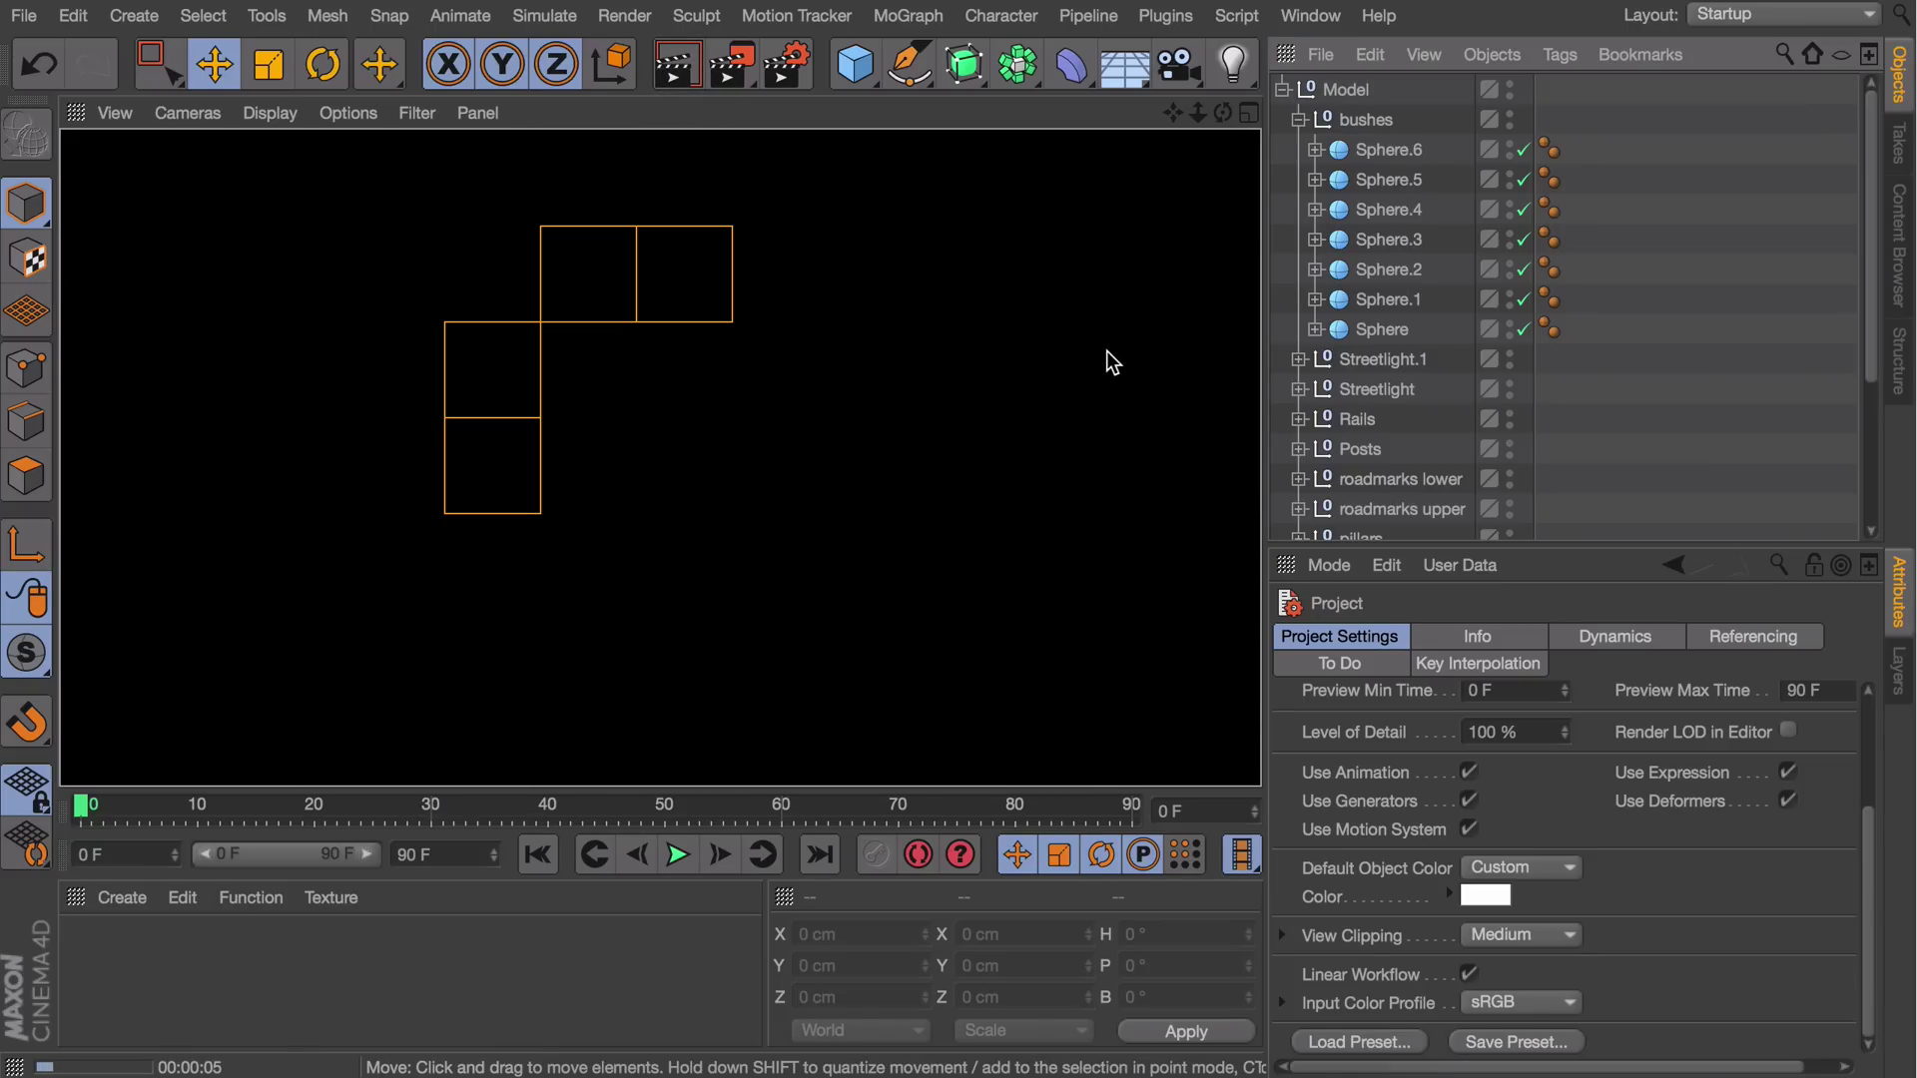
{"action": "left_click", "coordinate": [1117, 361]}
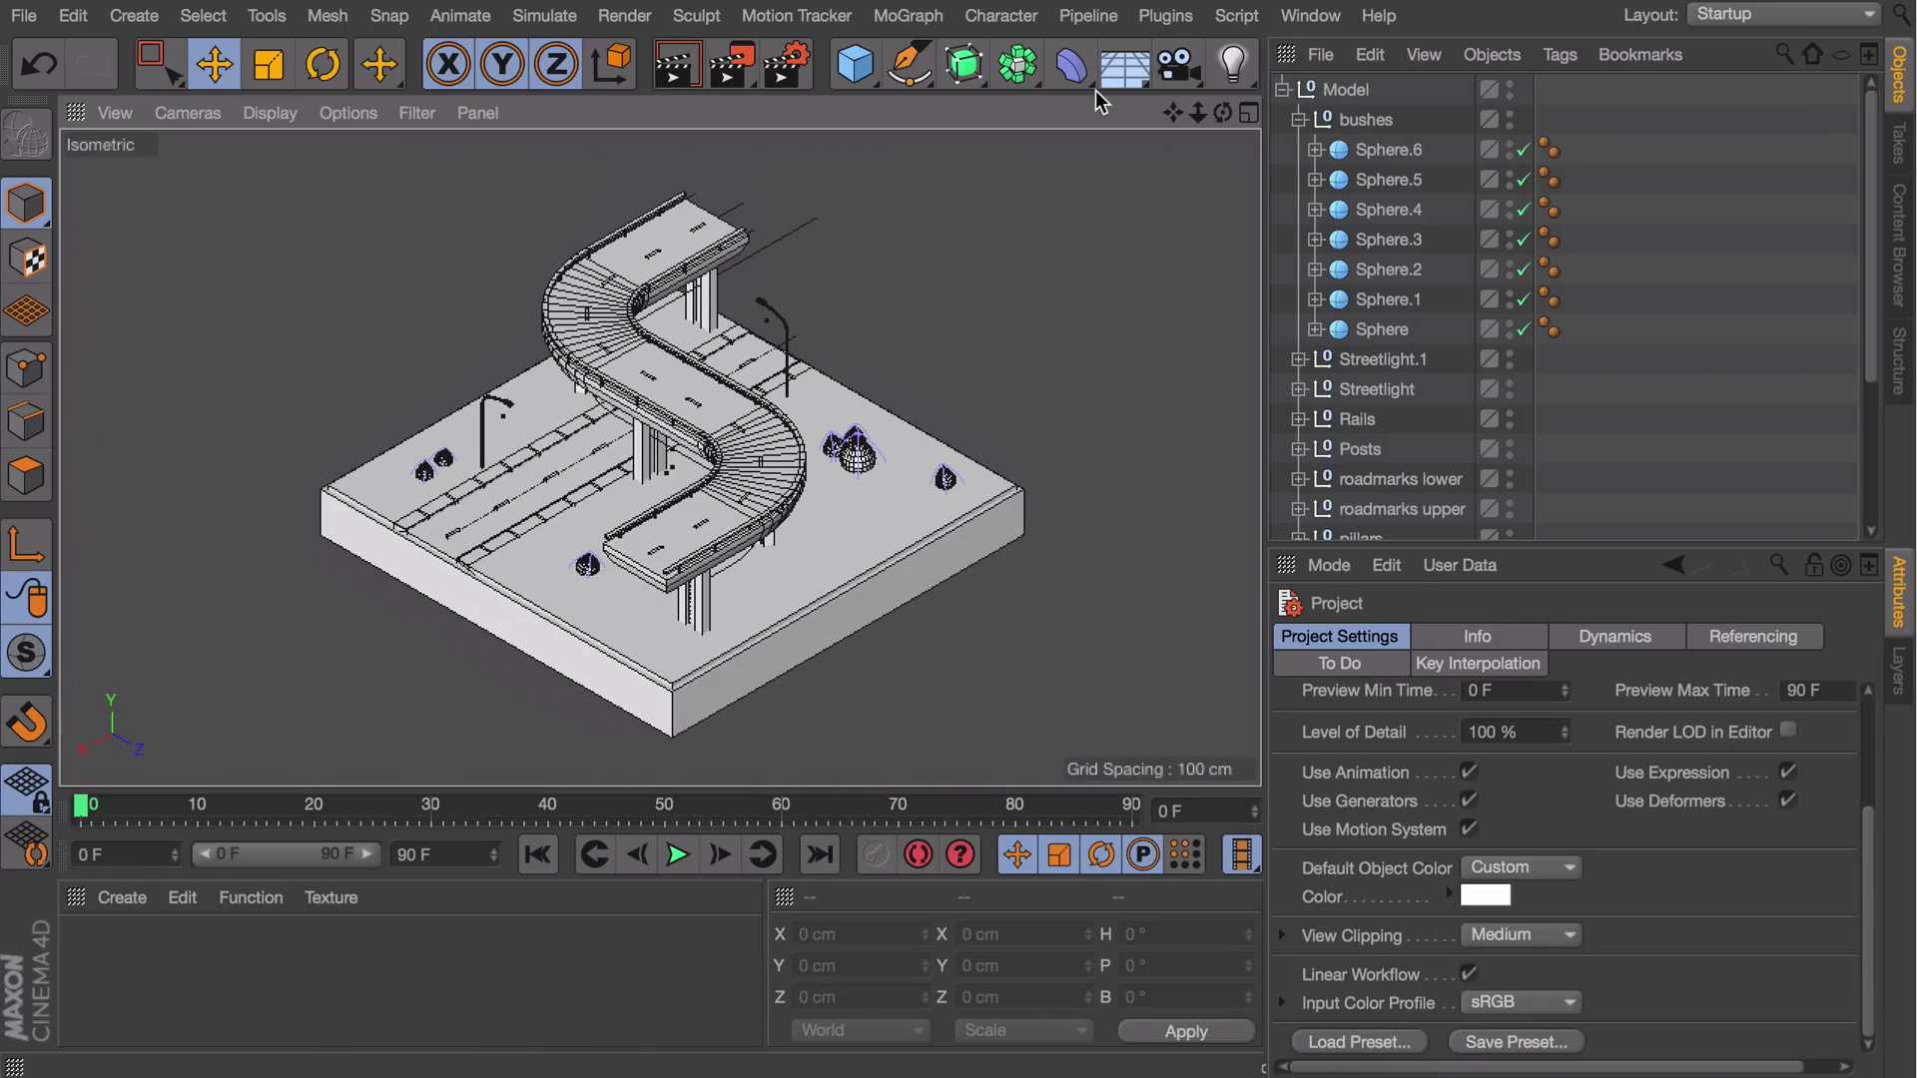
Add a Physical Sky, lower its sun shadow density to 69 %, and test-render the view
{"action": "left_click_drag", "start_coordinate": [1125, 64], "coordinate": [1428, 117]}
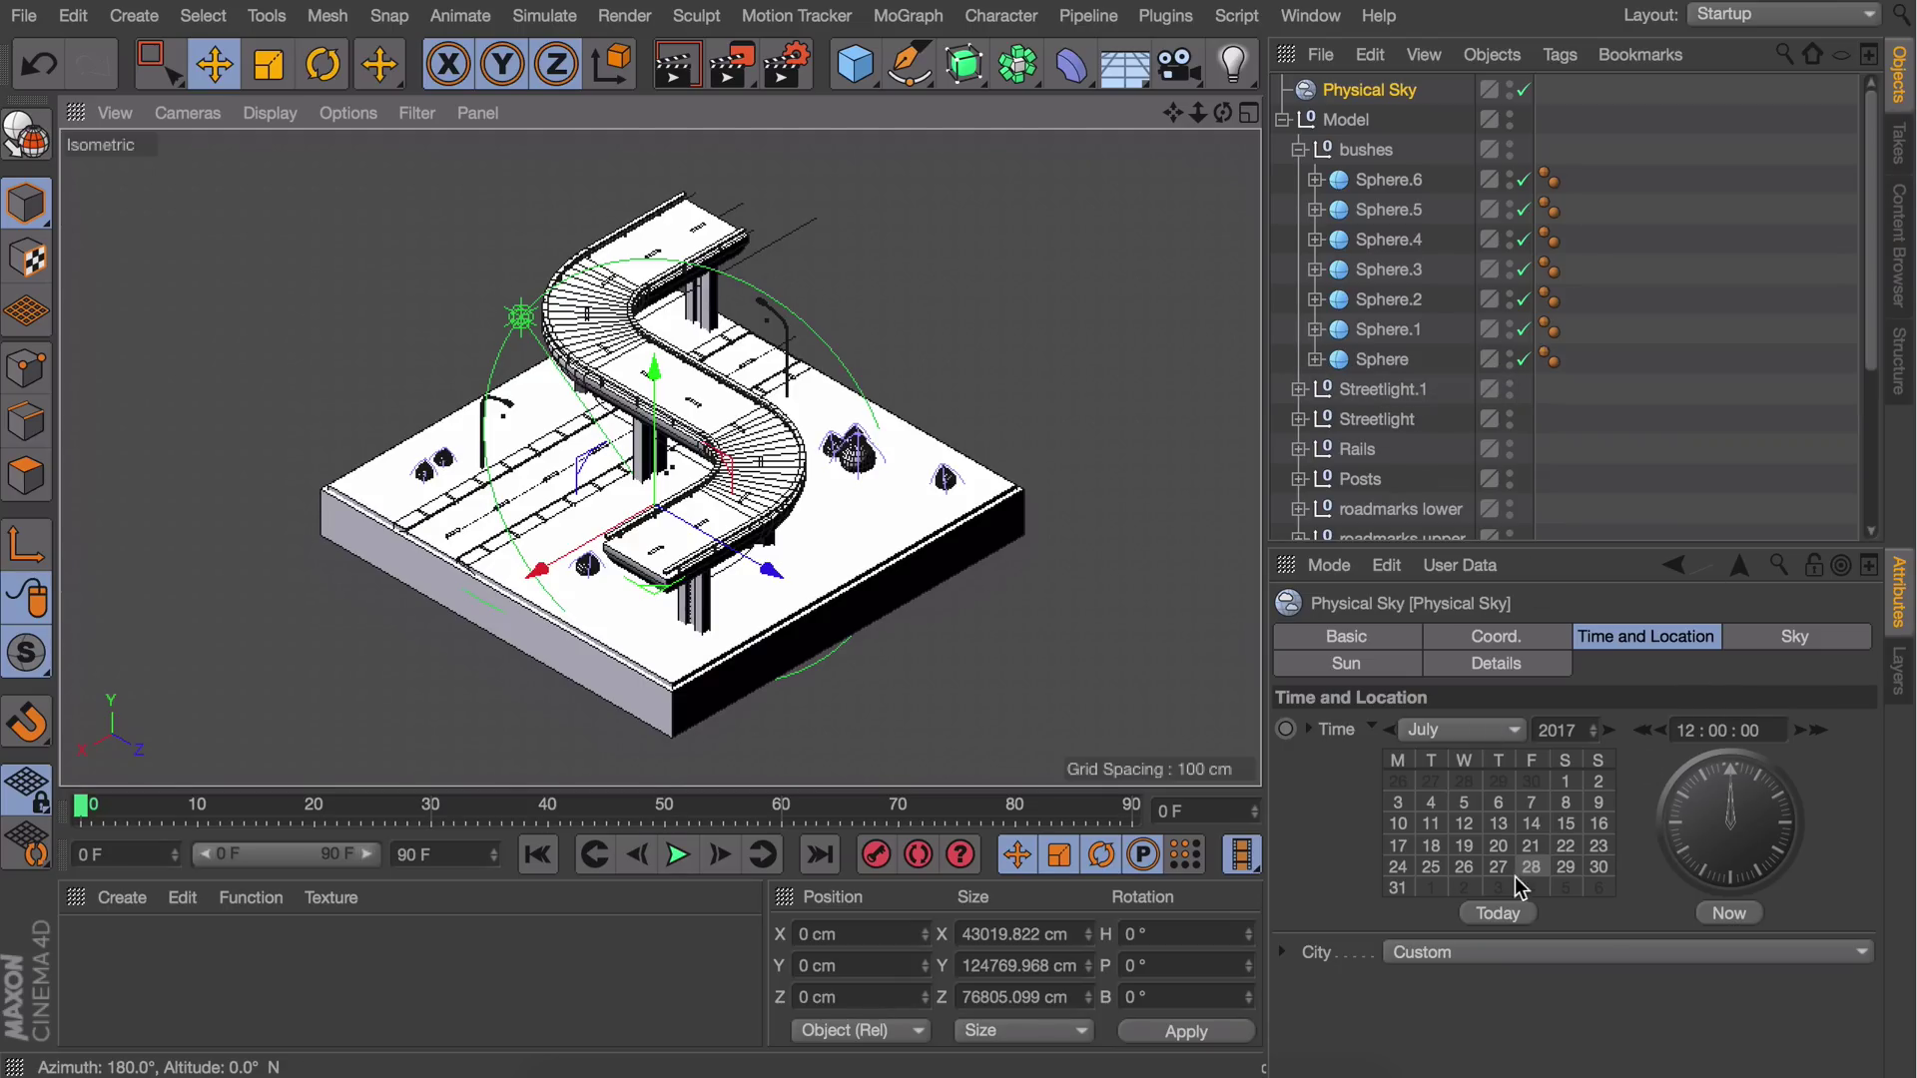
{"action": "key", "text": "ctrl+r"}
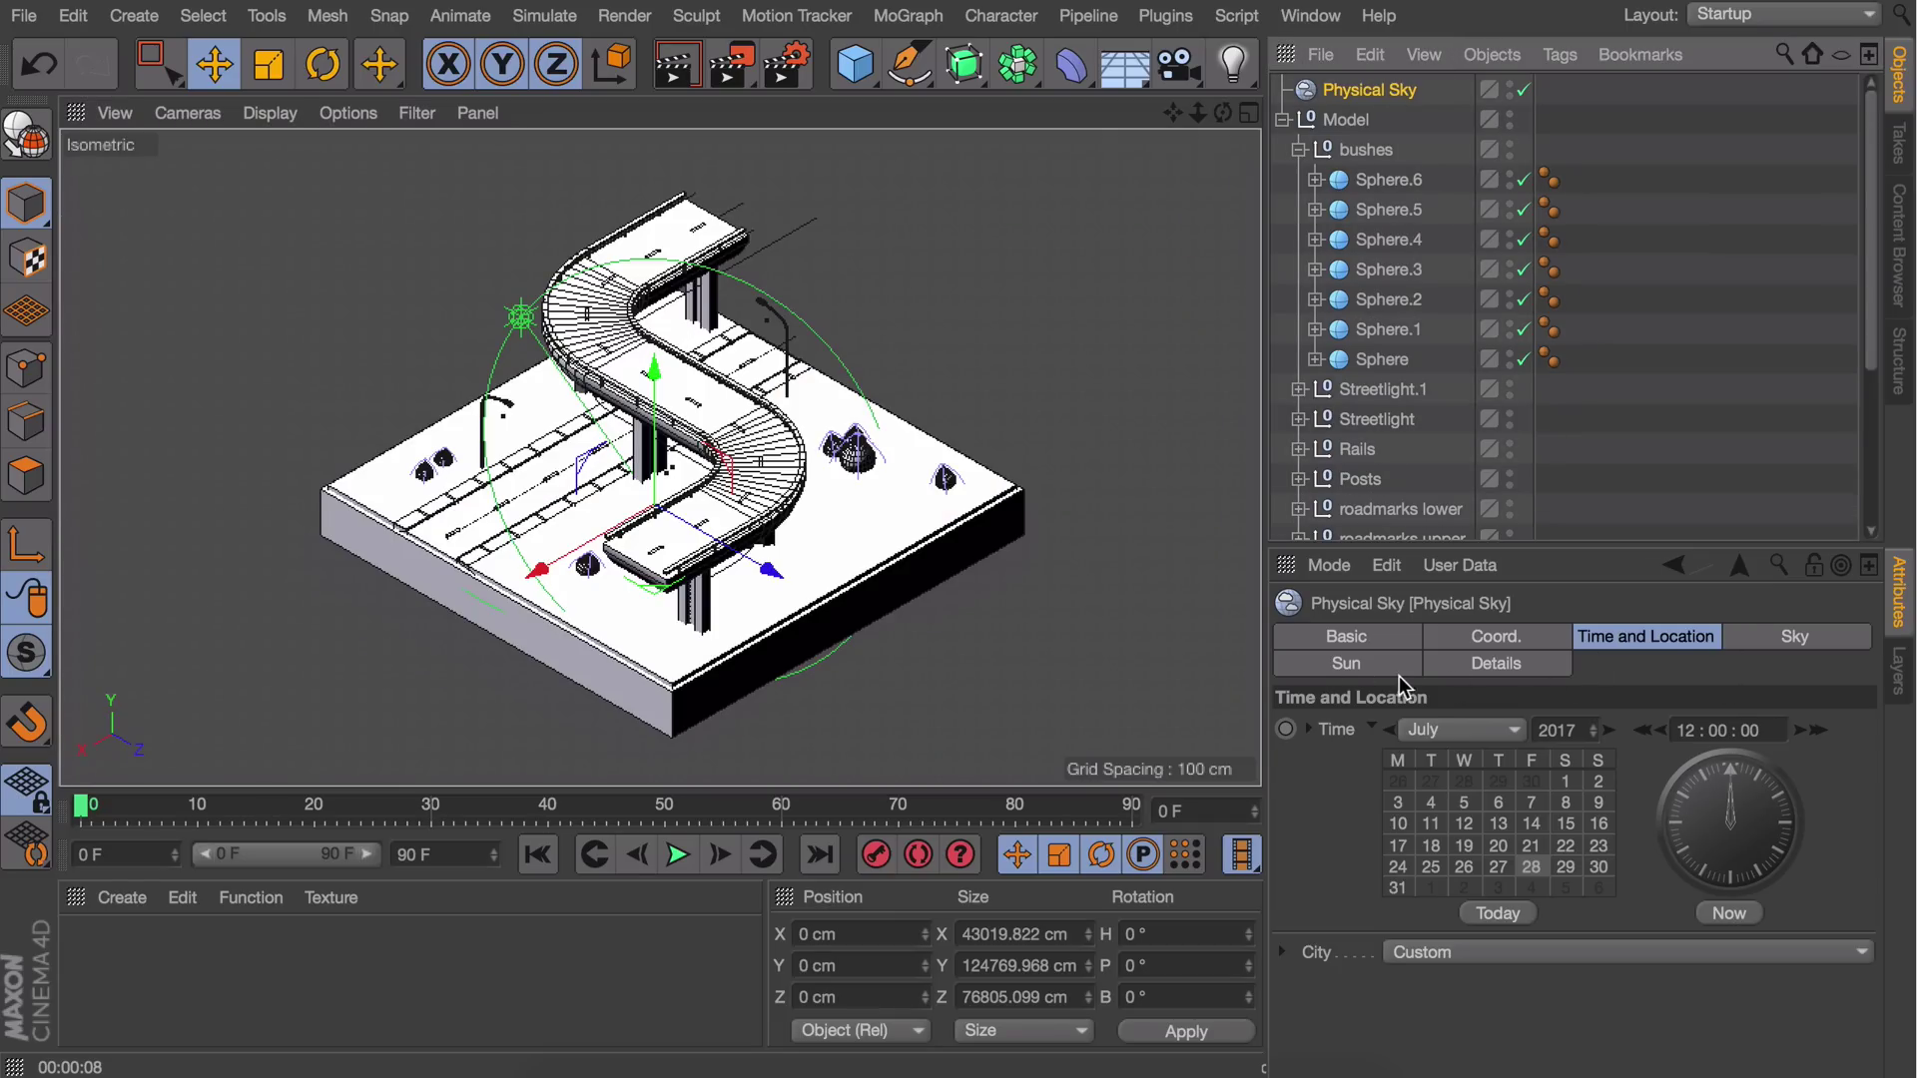
{"action": "left_click", "coordinate": [1398, 673]}
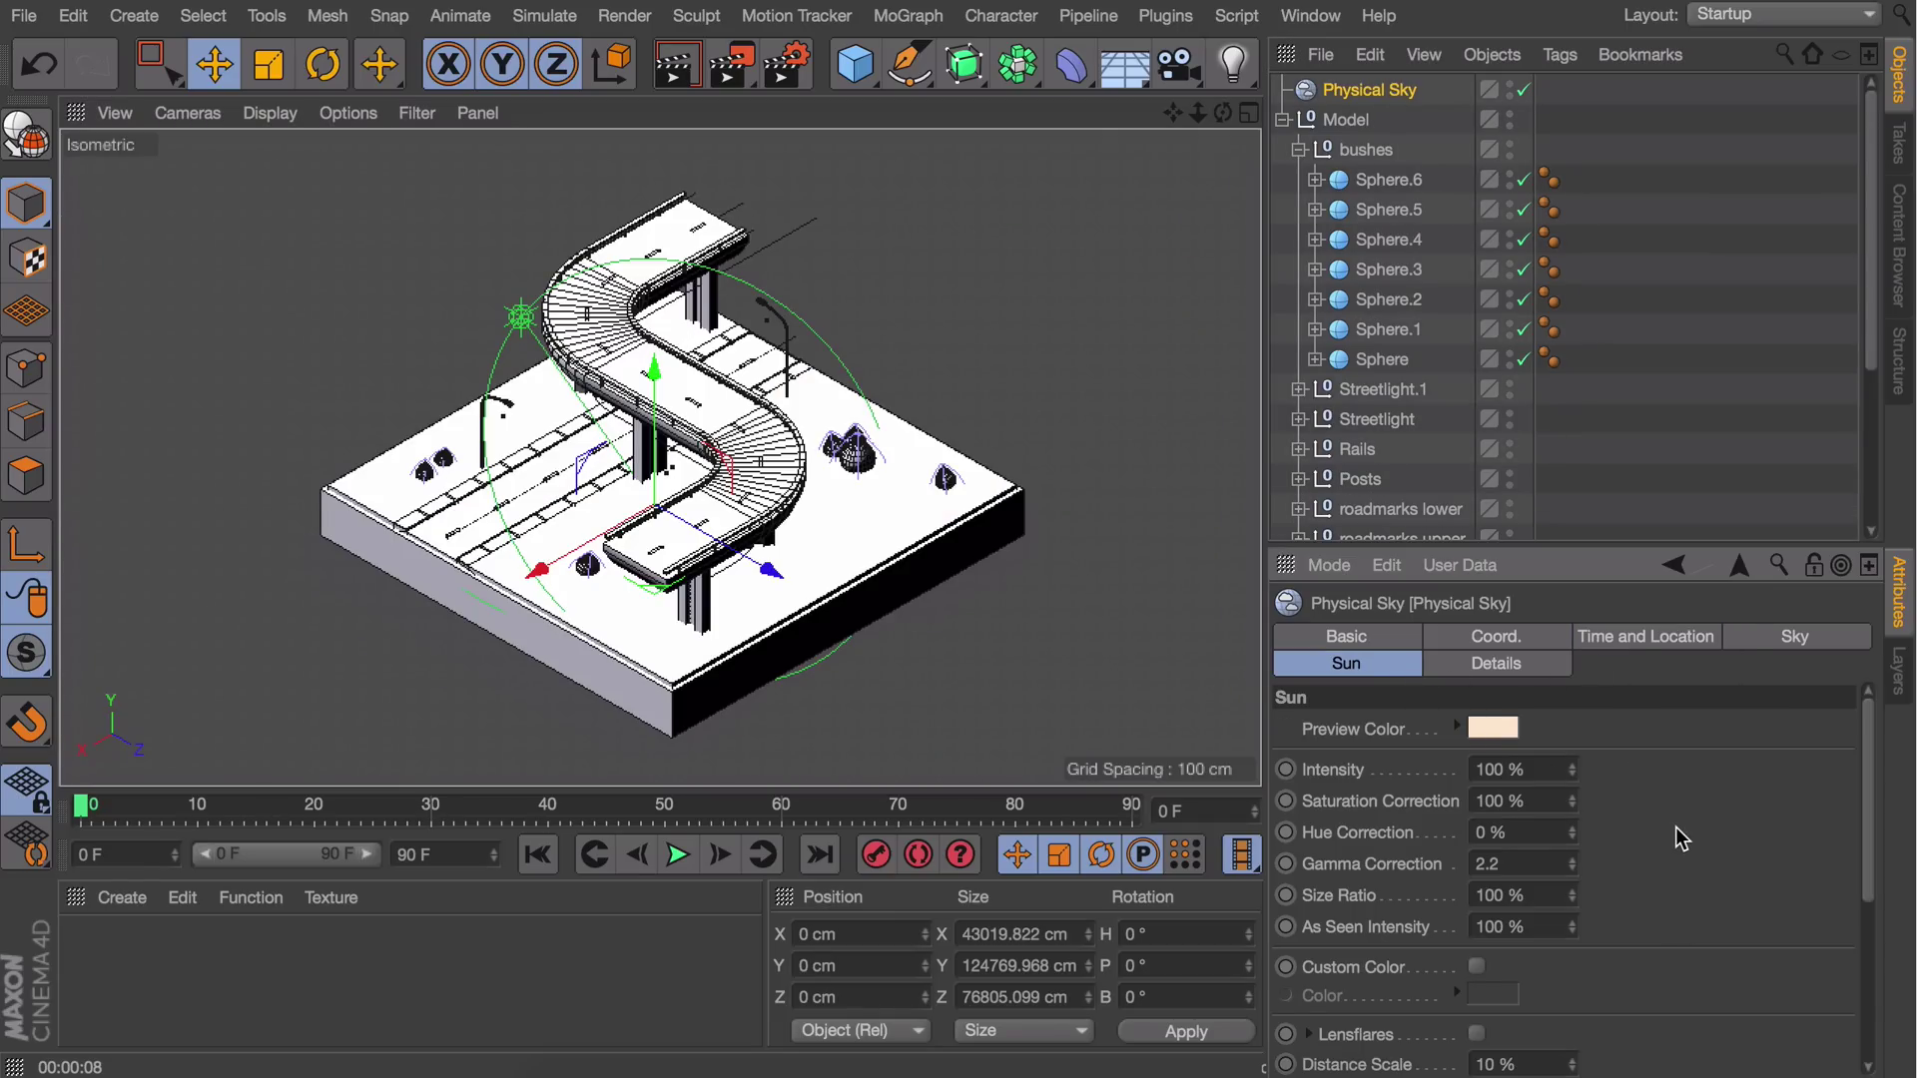
{"action": "scroll", "coordinate": [1676, 827], "scroll_direction": "down", "scroll_amount": 5}
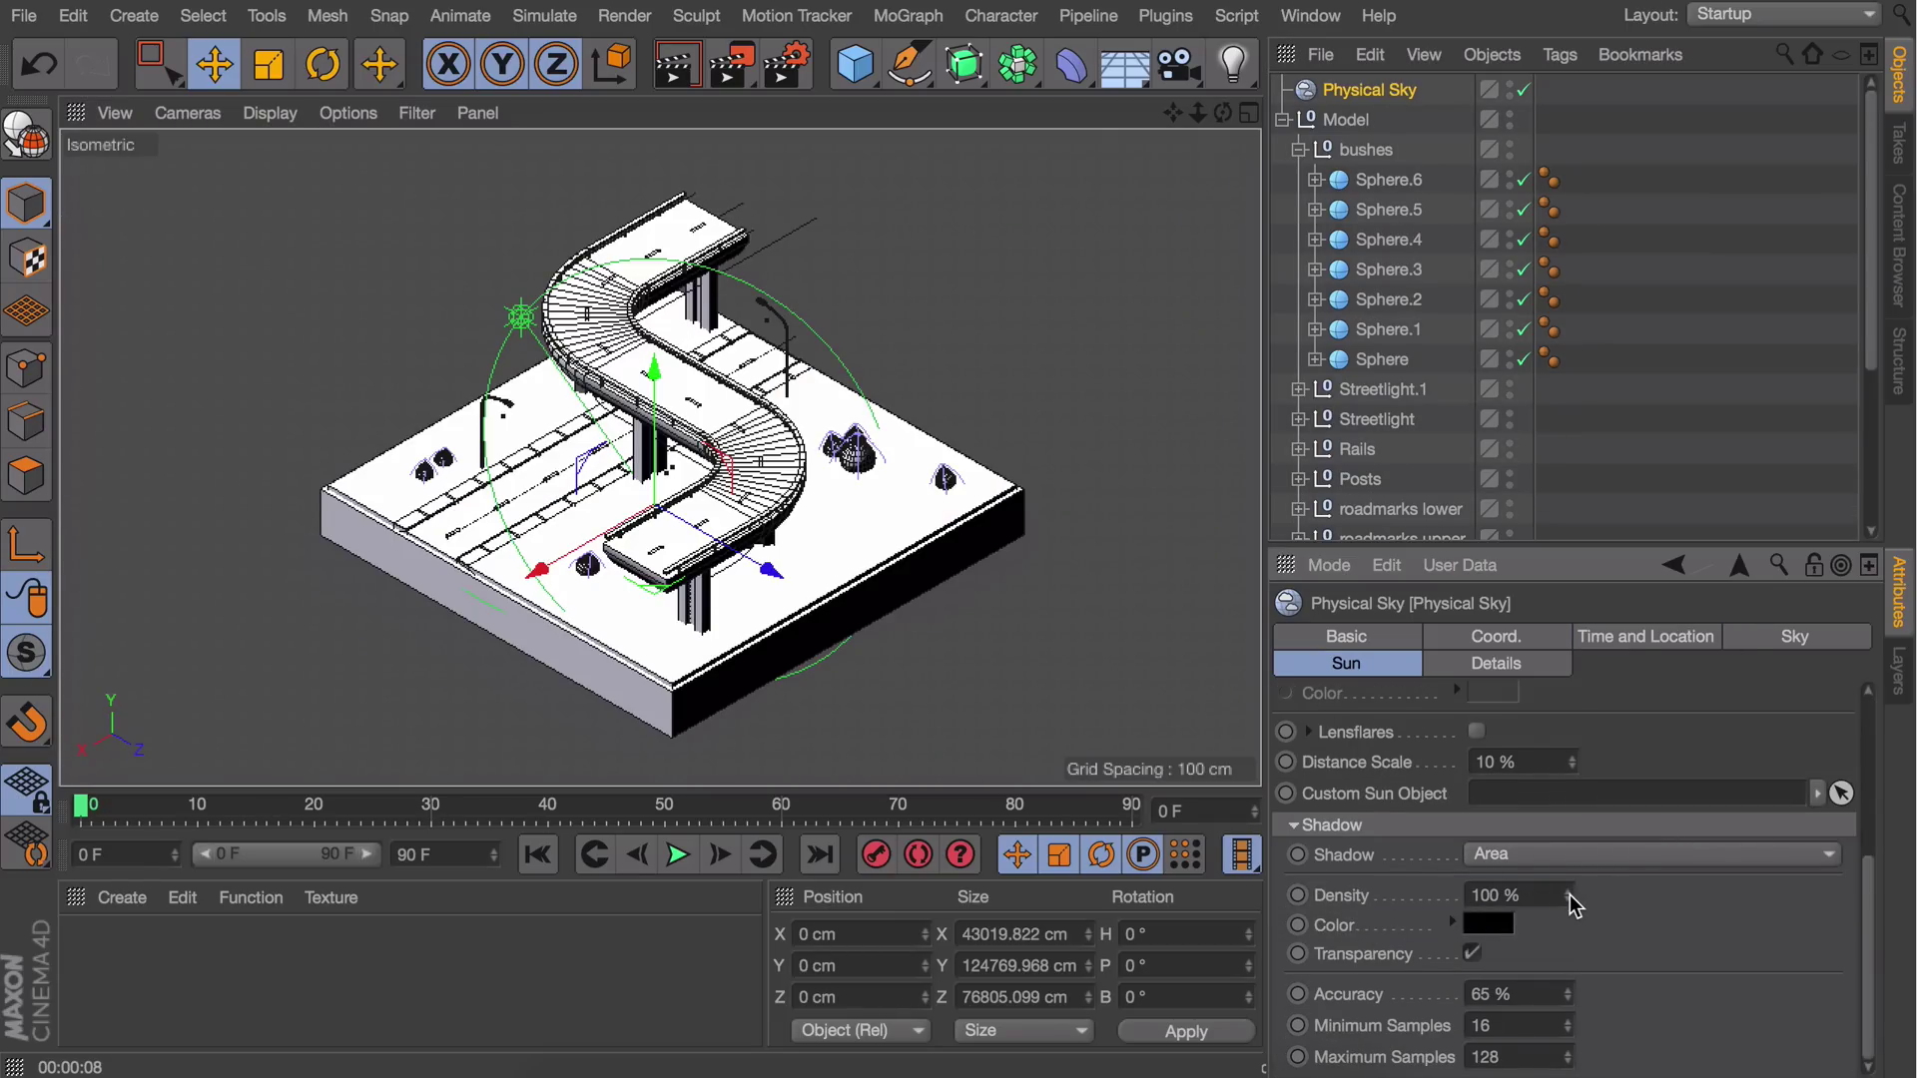
{"action": "key", "text": "ctrl+r"}
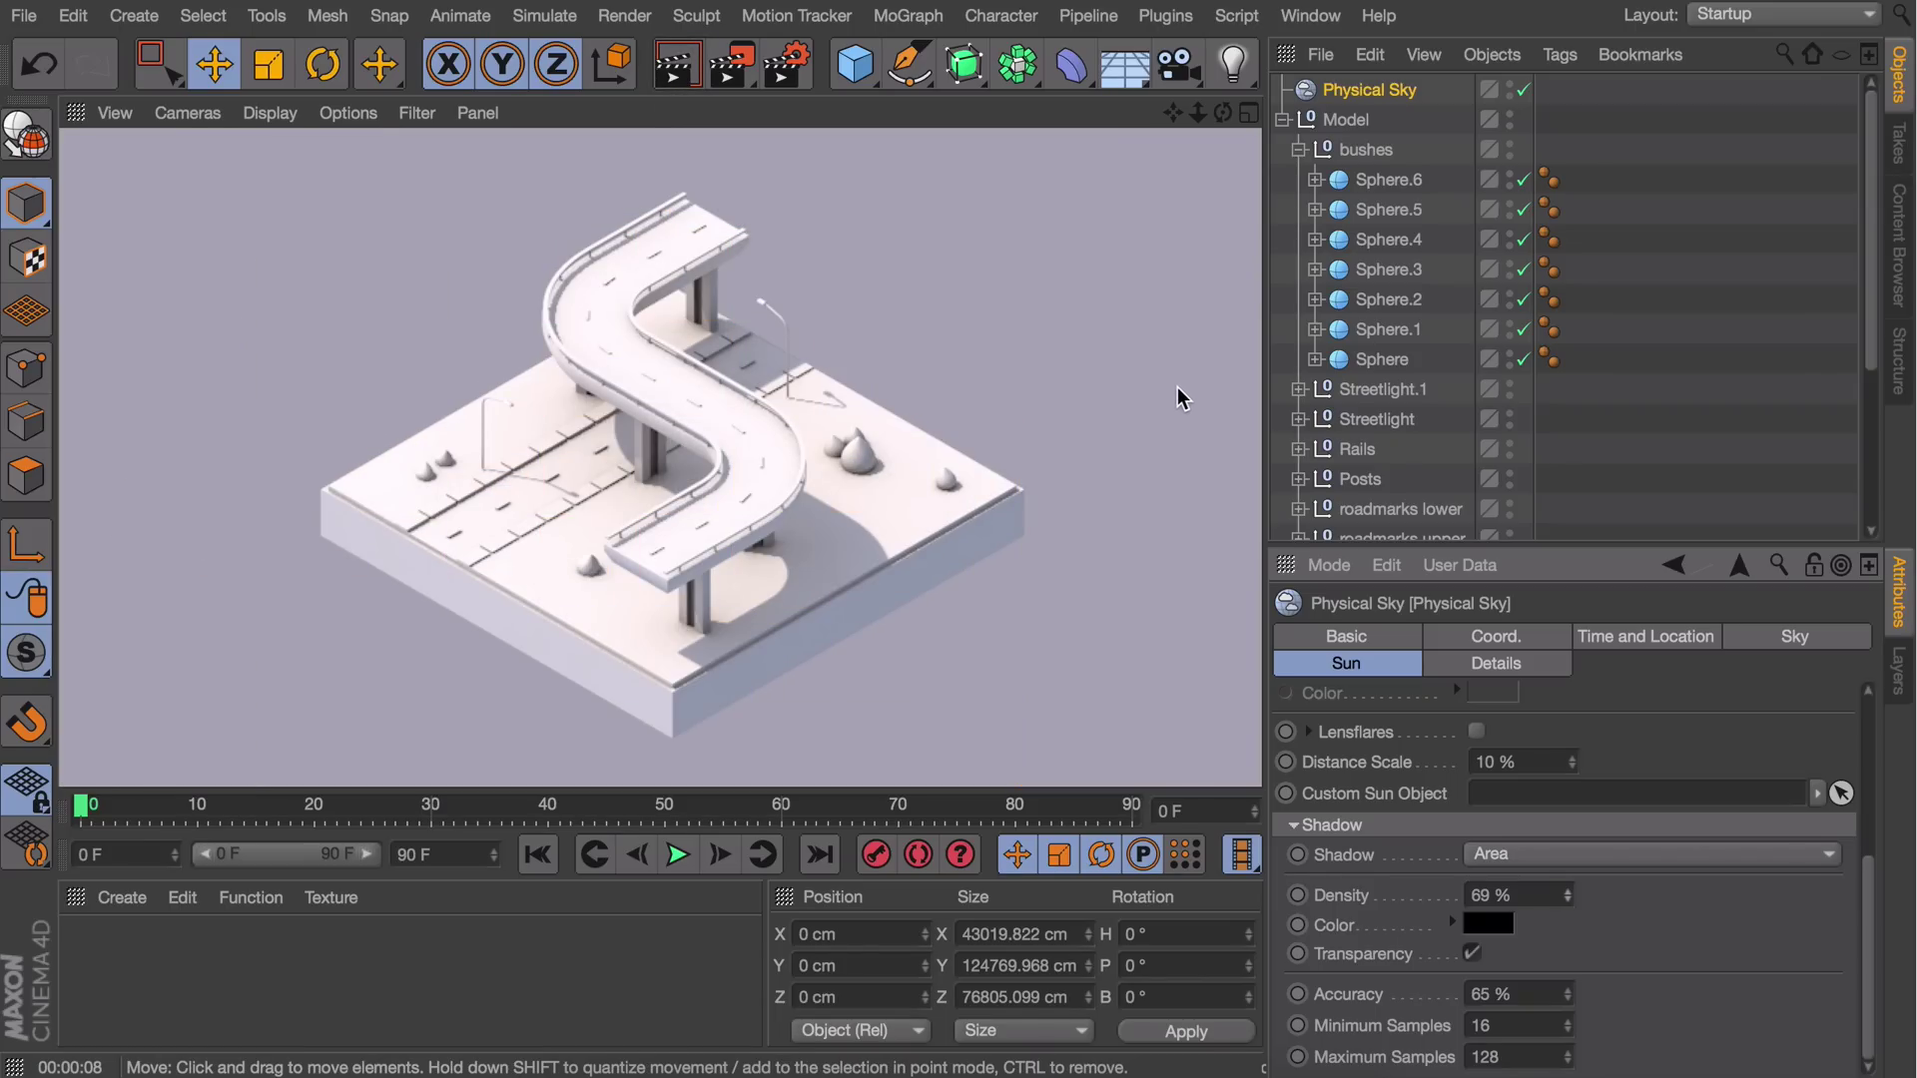
Add an Omni light and move it beside the model to about X -202 cm, Y 88 cm, Z 139 cm
{"action": "left_click", "coordinate": [1235, 63]}
{"action": "left_click_drag", "start_coordinate": [723, 560], "coordinate": [1181, 604]}
{"action": "left_click_drag", "start_coordinate": [920, 720], "coordinate": [1229, 534]}
{"action": "mouse_move", "coordinate": [1258, 391]}
{"action": "left_mouse_down"}
{"action": "mouse_move", "coordinate": [1248, 479]}
{"action": "mouse_move", "coordinate": [1127, 544]}
{"action": "mouse_move", "coordinate": [968, 394]}
{"action": "mouse_move", "coordinate": [944, 275]}
{"action": "left_mouse_up"}
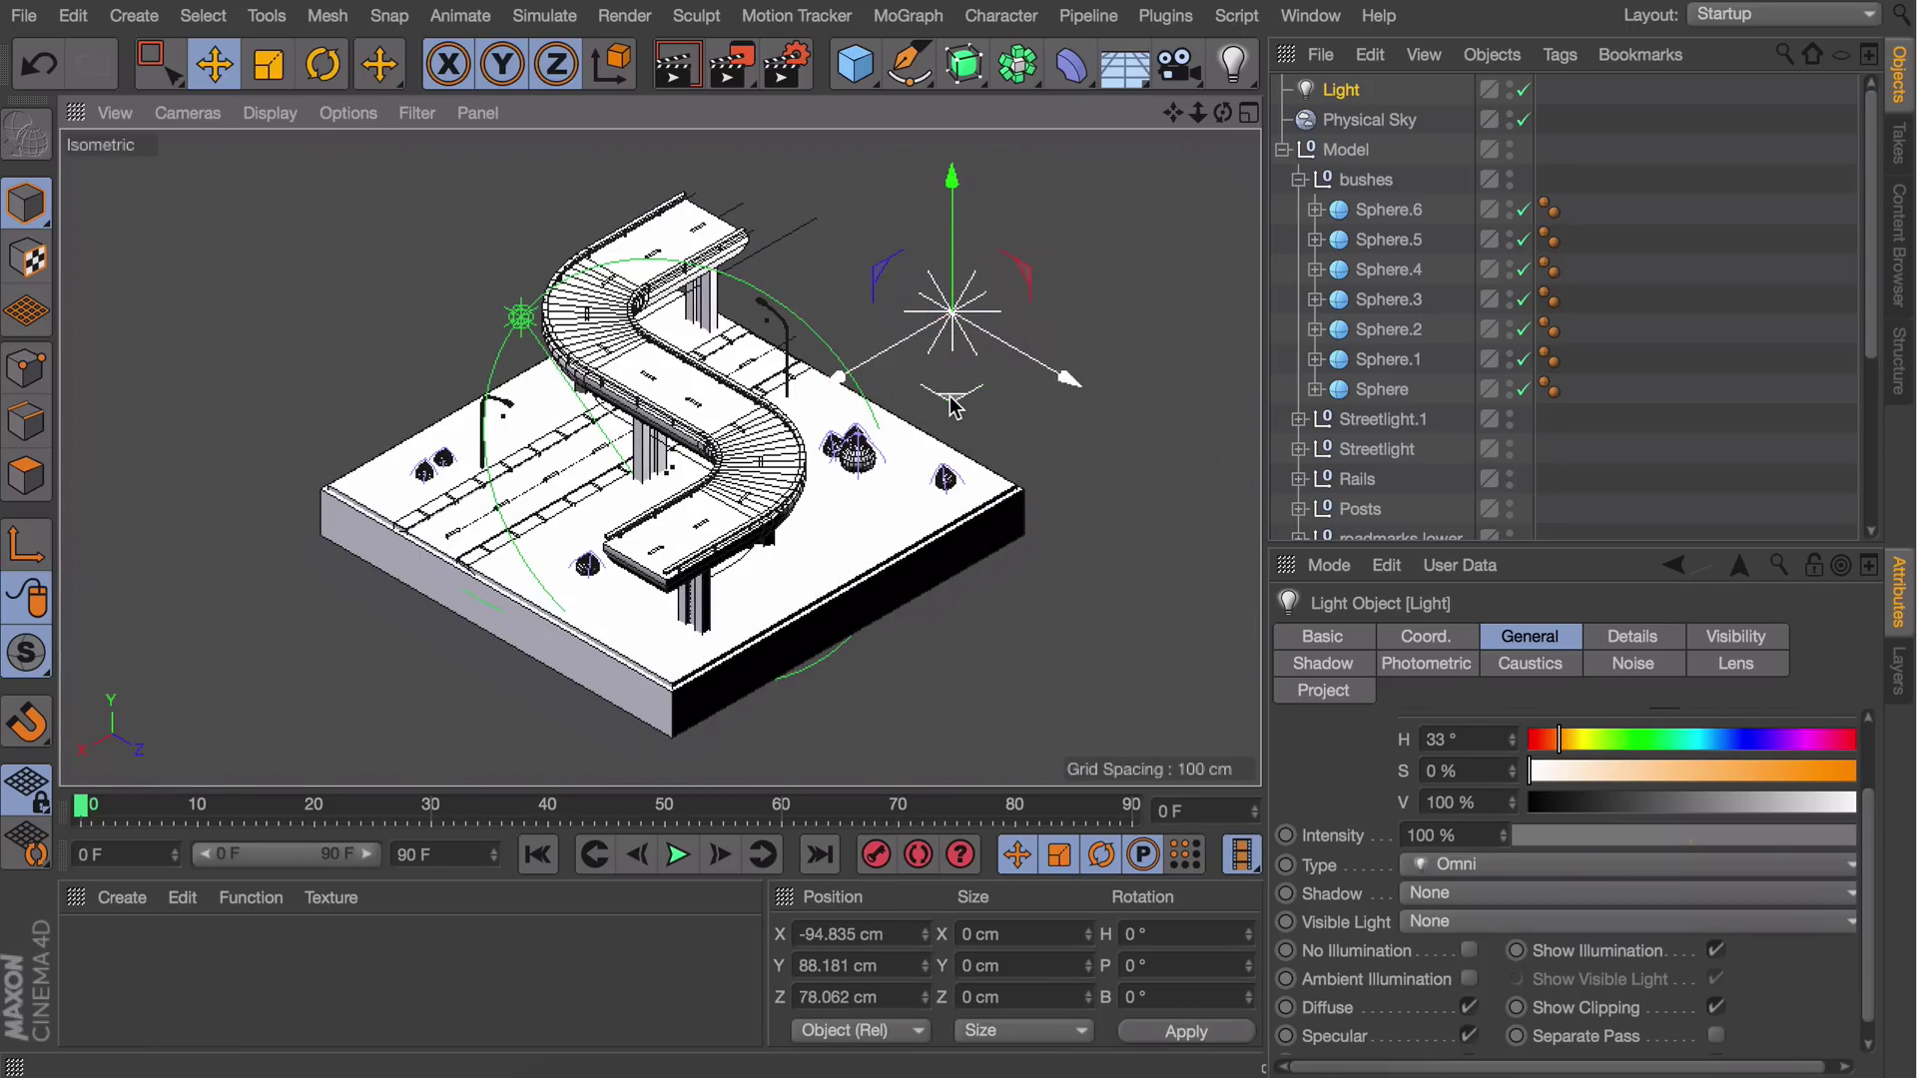
{"action": "left_click_drag", "start_coordinate": [954, 392], "coordinate": [1247, 362]}
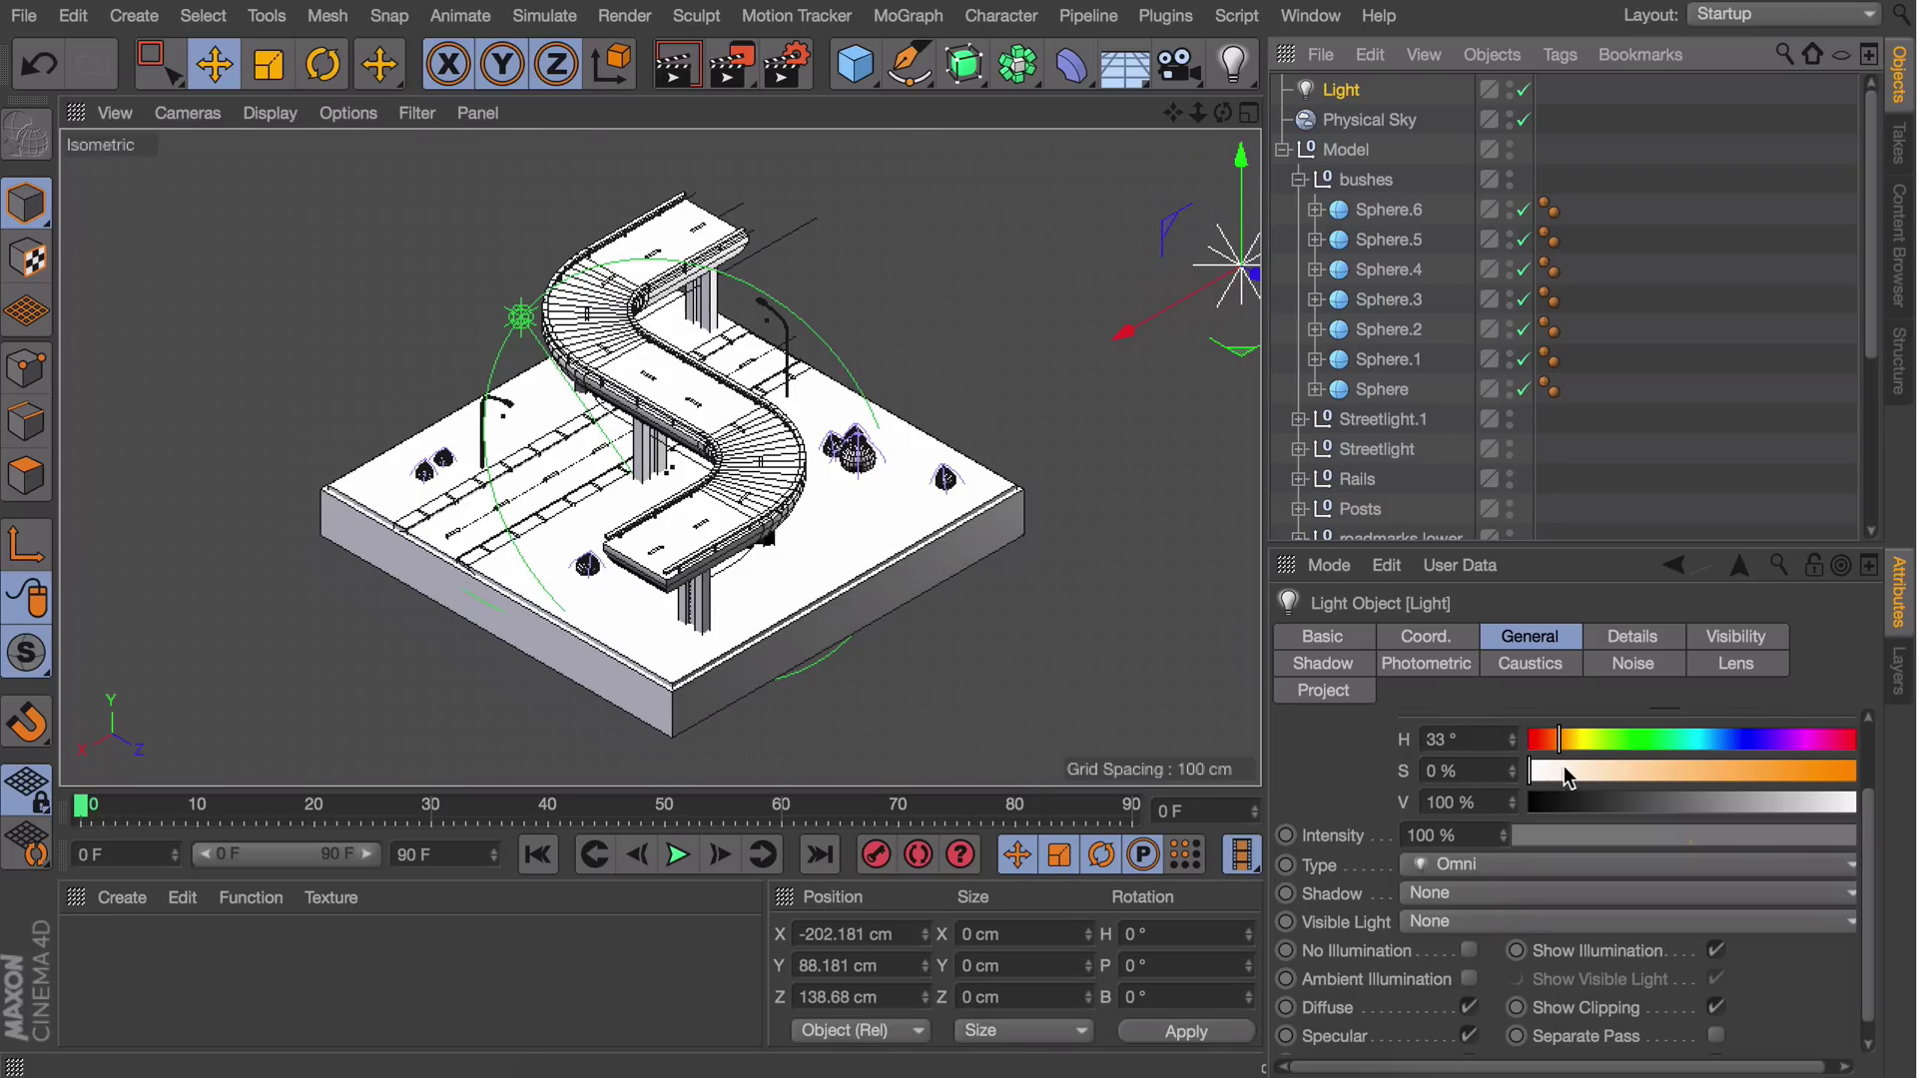
Give the light a warm tint with 19 % saturation, lower its intensity to 49 %, and test-render
{"action": "left_click_drag", "start_coordinate": [1575, 777], "coordinate": [1623, 777]}
{"action": "scroll", "coordinate": [1433, 764], "scroll_direction": "up", "scroll_amount": 2}
{"action": "left_click_drag", "start_coordinate": [1730, 931], "coordinate": [1688, 930]}
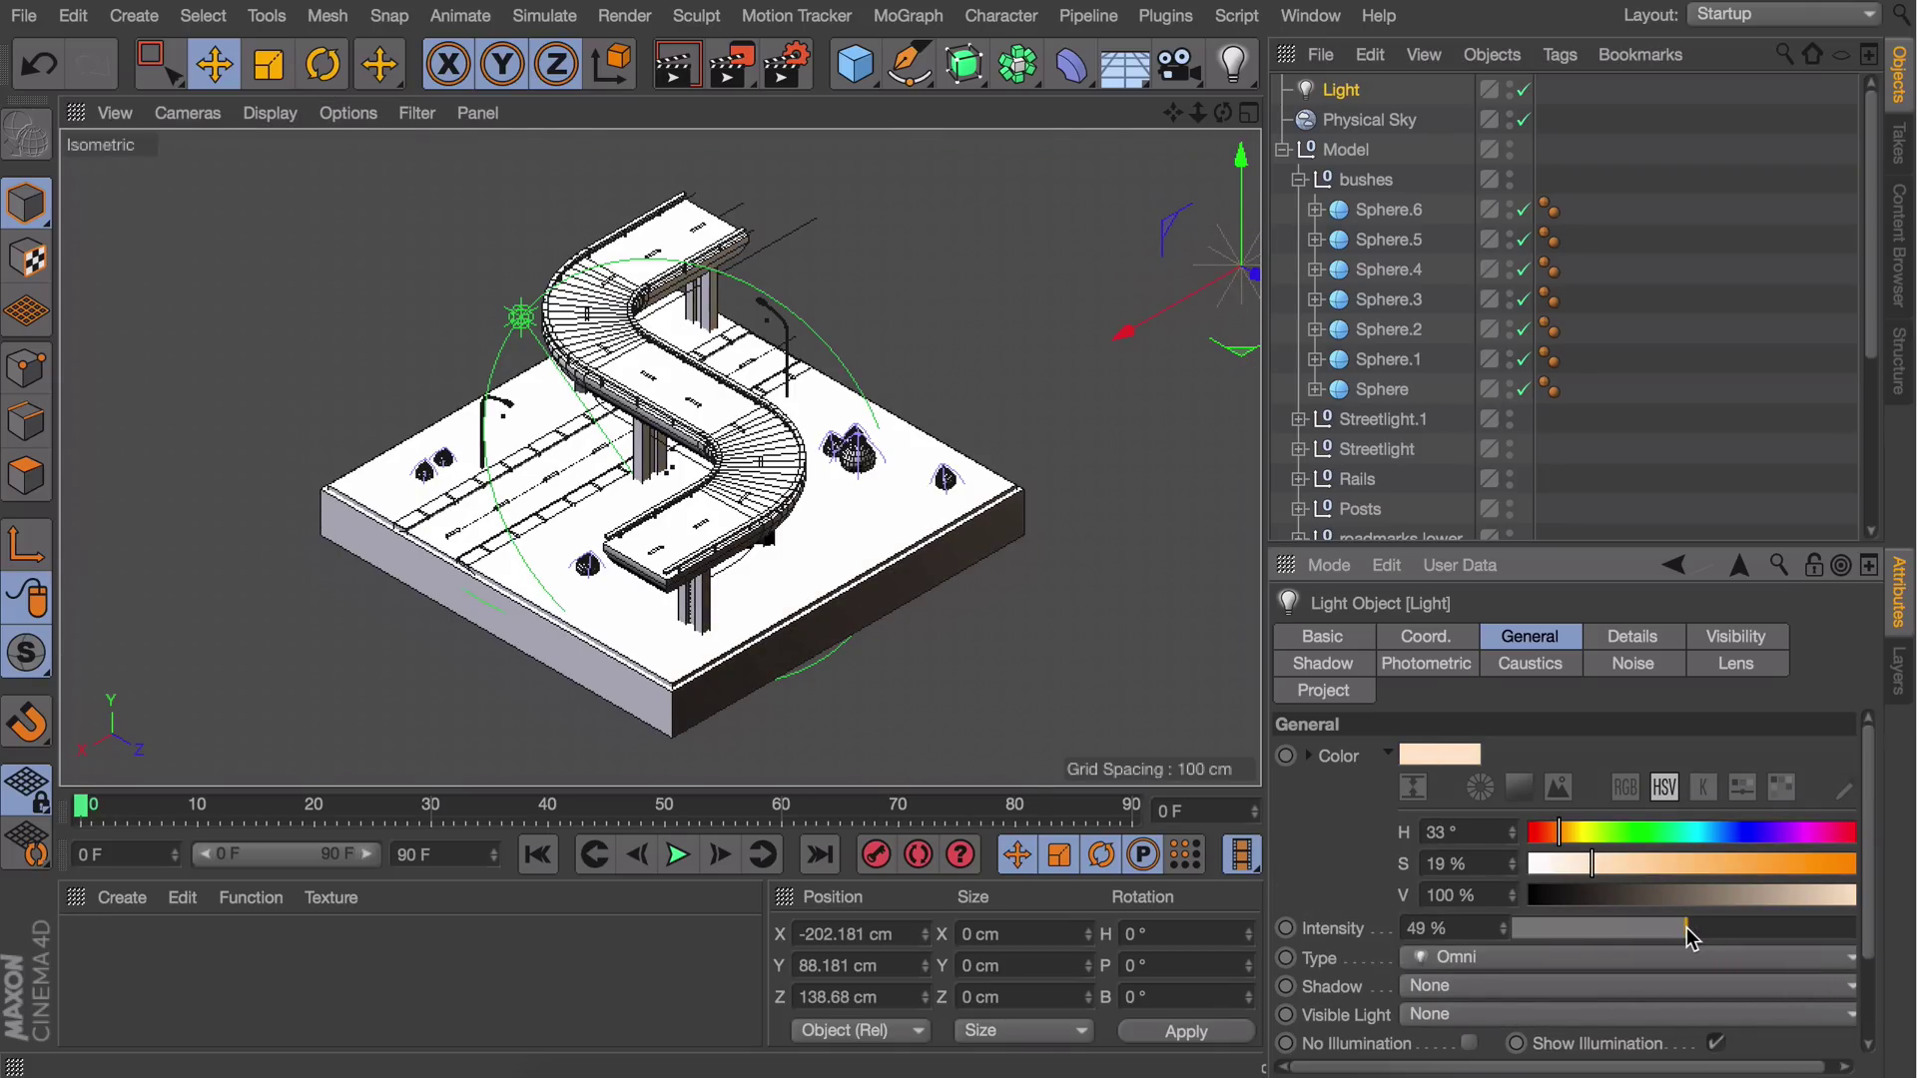
{"action": "left_click", "coordinate": [677, 64]}
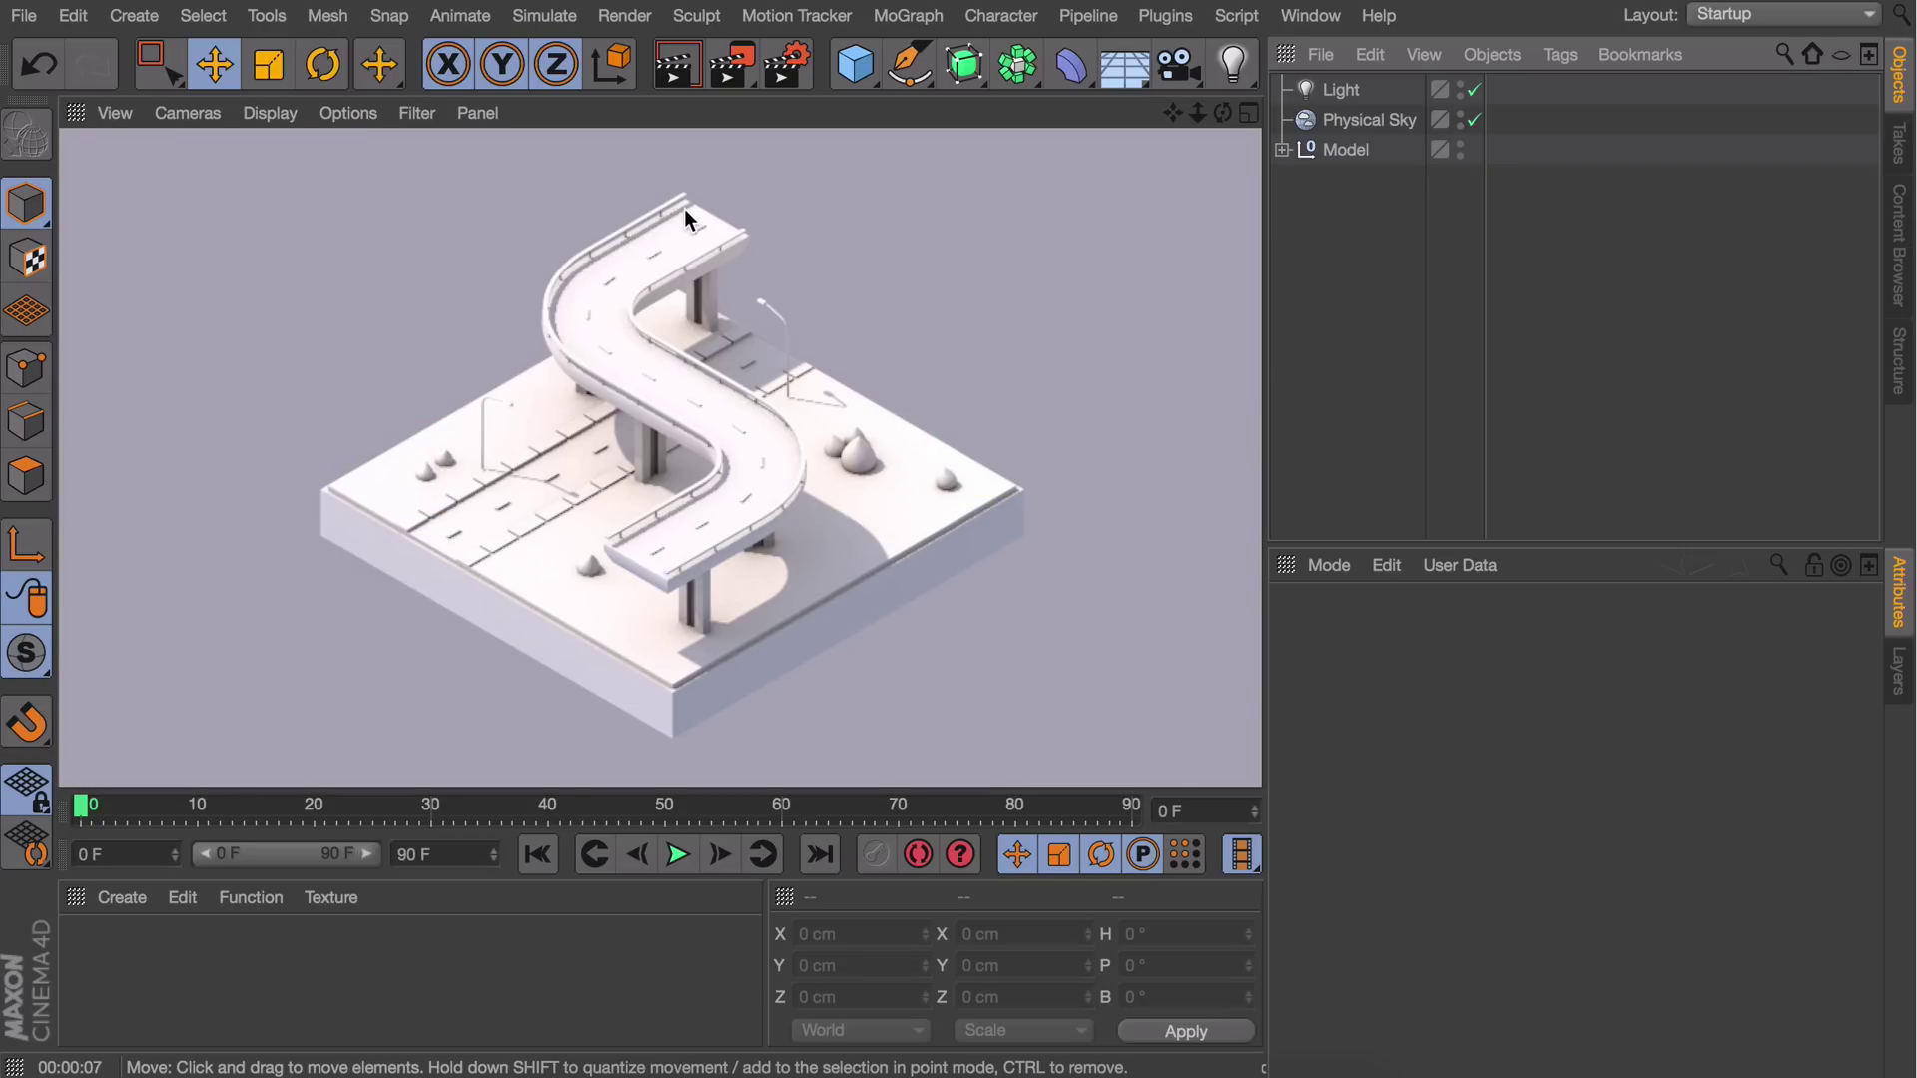
Add a Compositing tag to roadmarks lower with Cast Shadows, Seen by Rays and Seen by GI disabled, and test-render
{"action": "left_click", "coordinate": [1284, 150]}
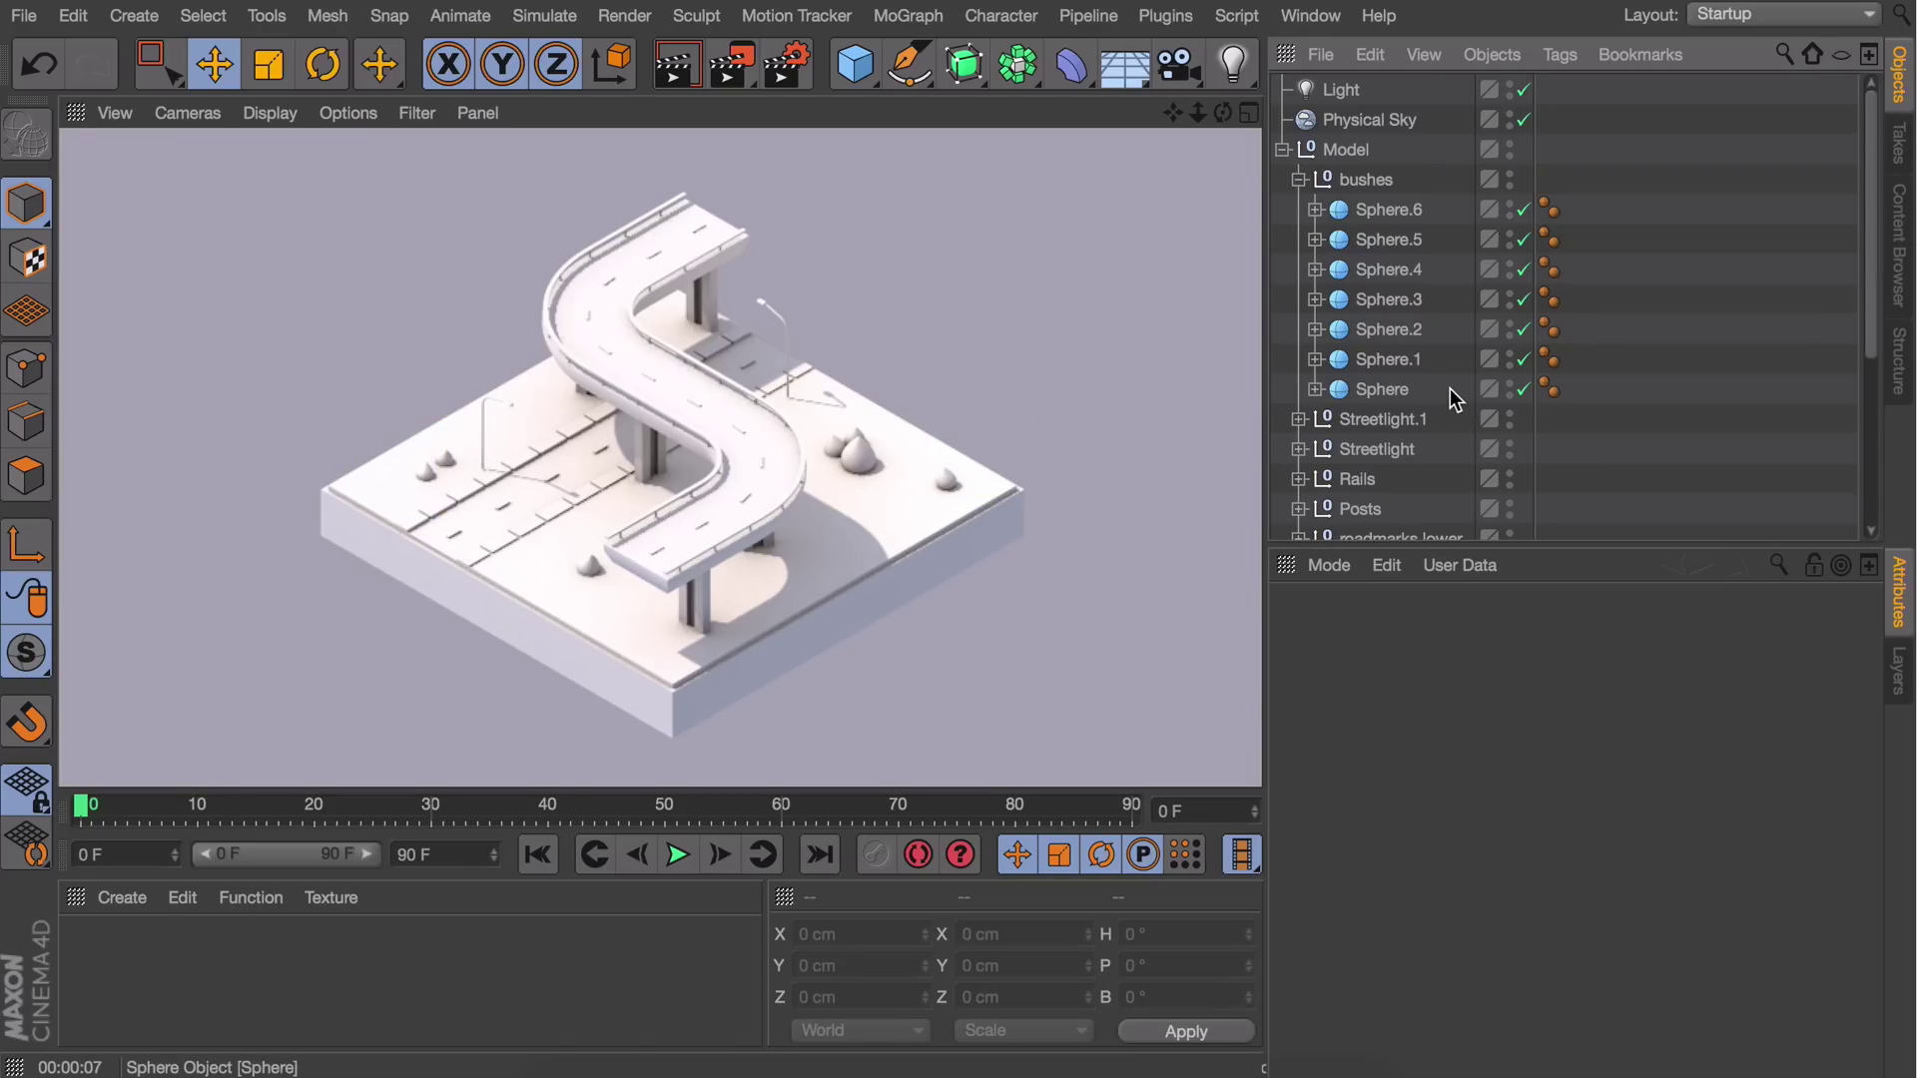
{"action": "scroll", "coordinate": [1450, 394], "scroll_direction": "down", "scroll_amount": 3}
{"action": "left_click", "coordinate": [1426, 468]}
{"action": "right_click", "coordinate": [1426, 467]}
{"action": "mouse_move", "coordinate": [1485, 8]}
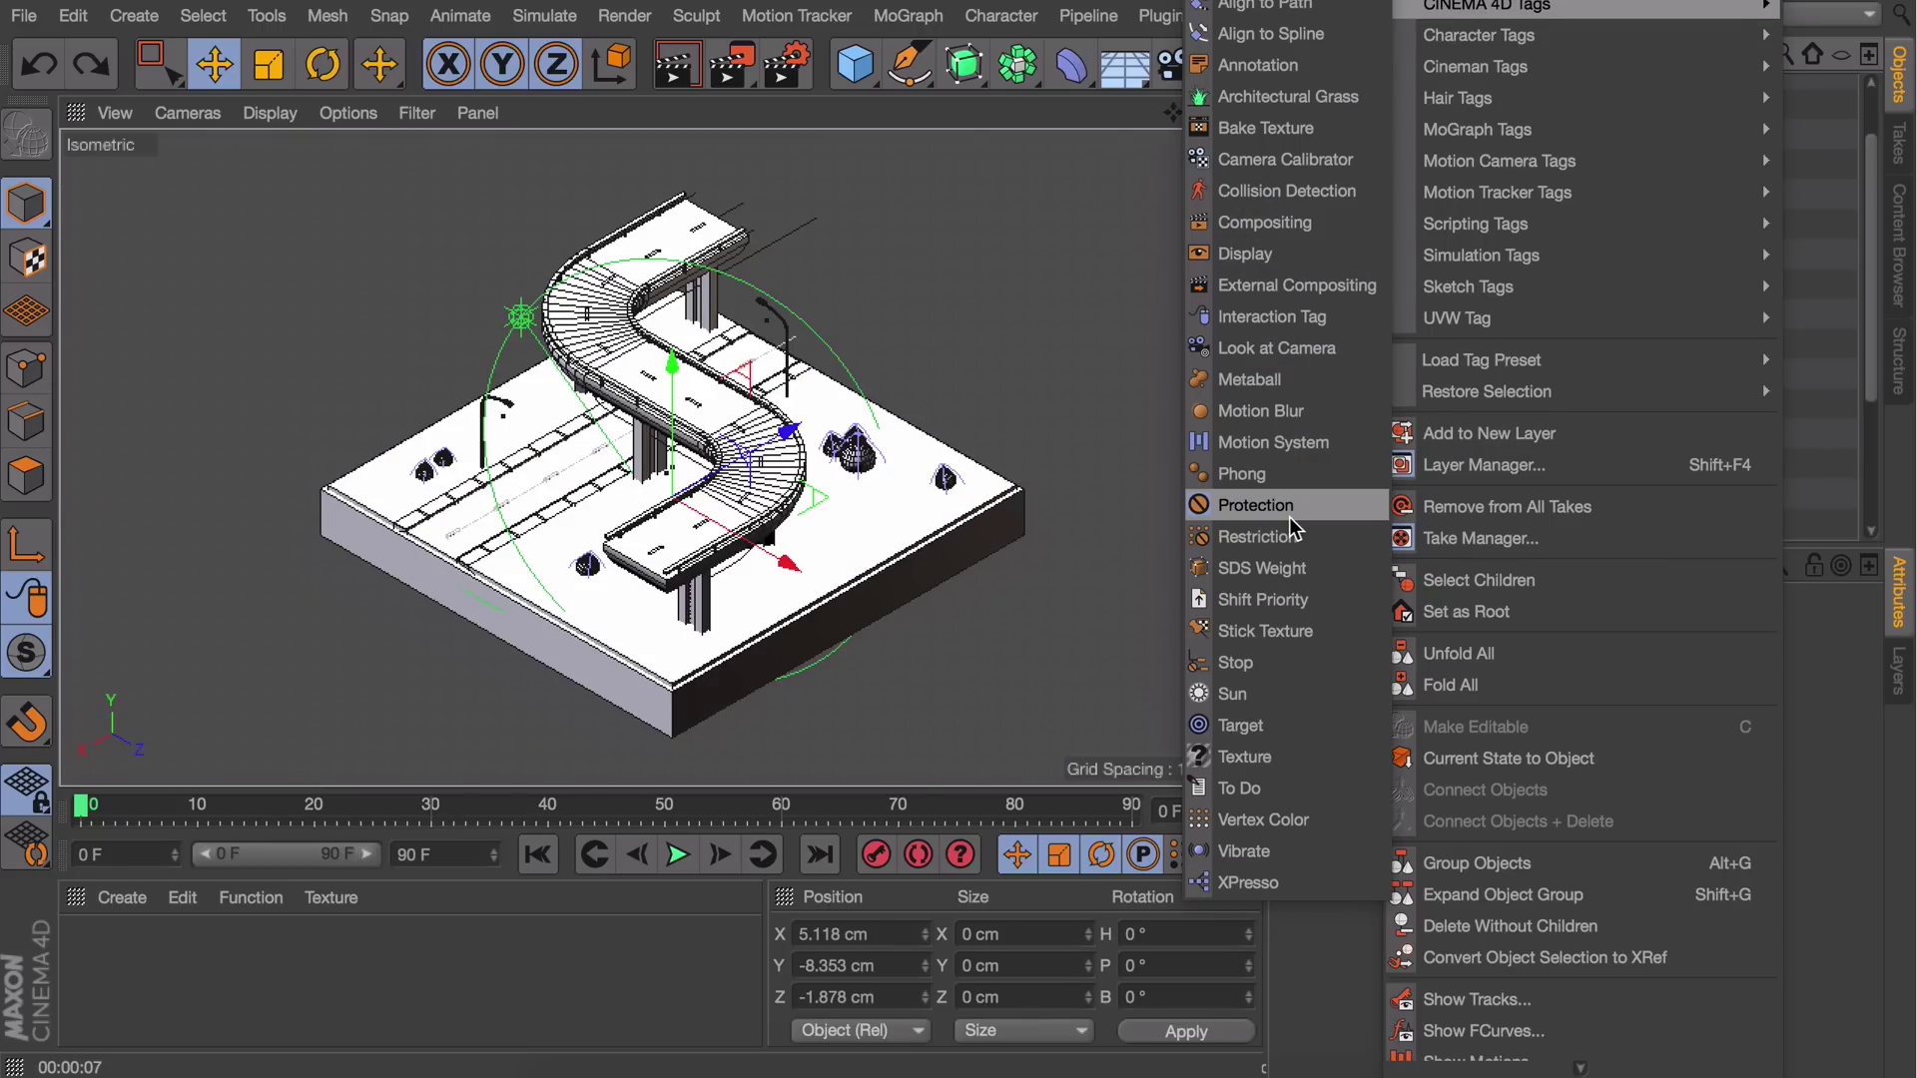
{"action": "left_click", "coordinate": [1266, 222]}
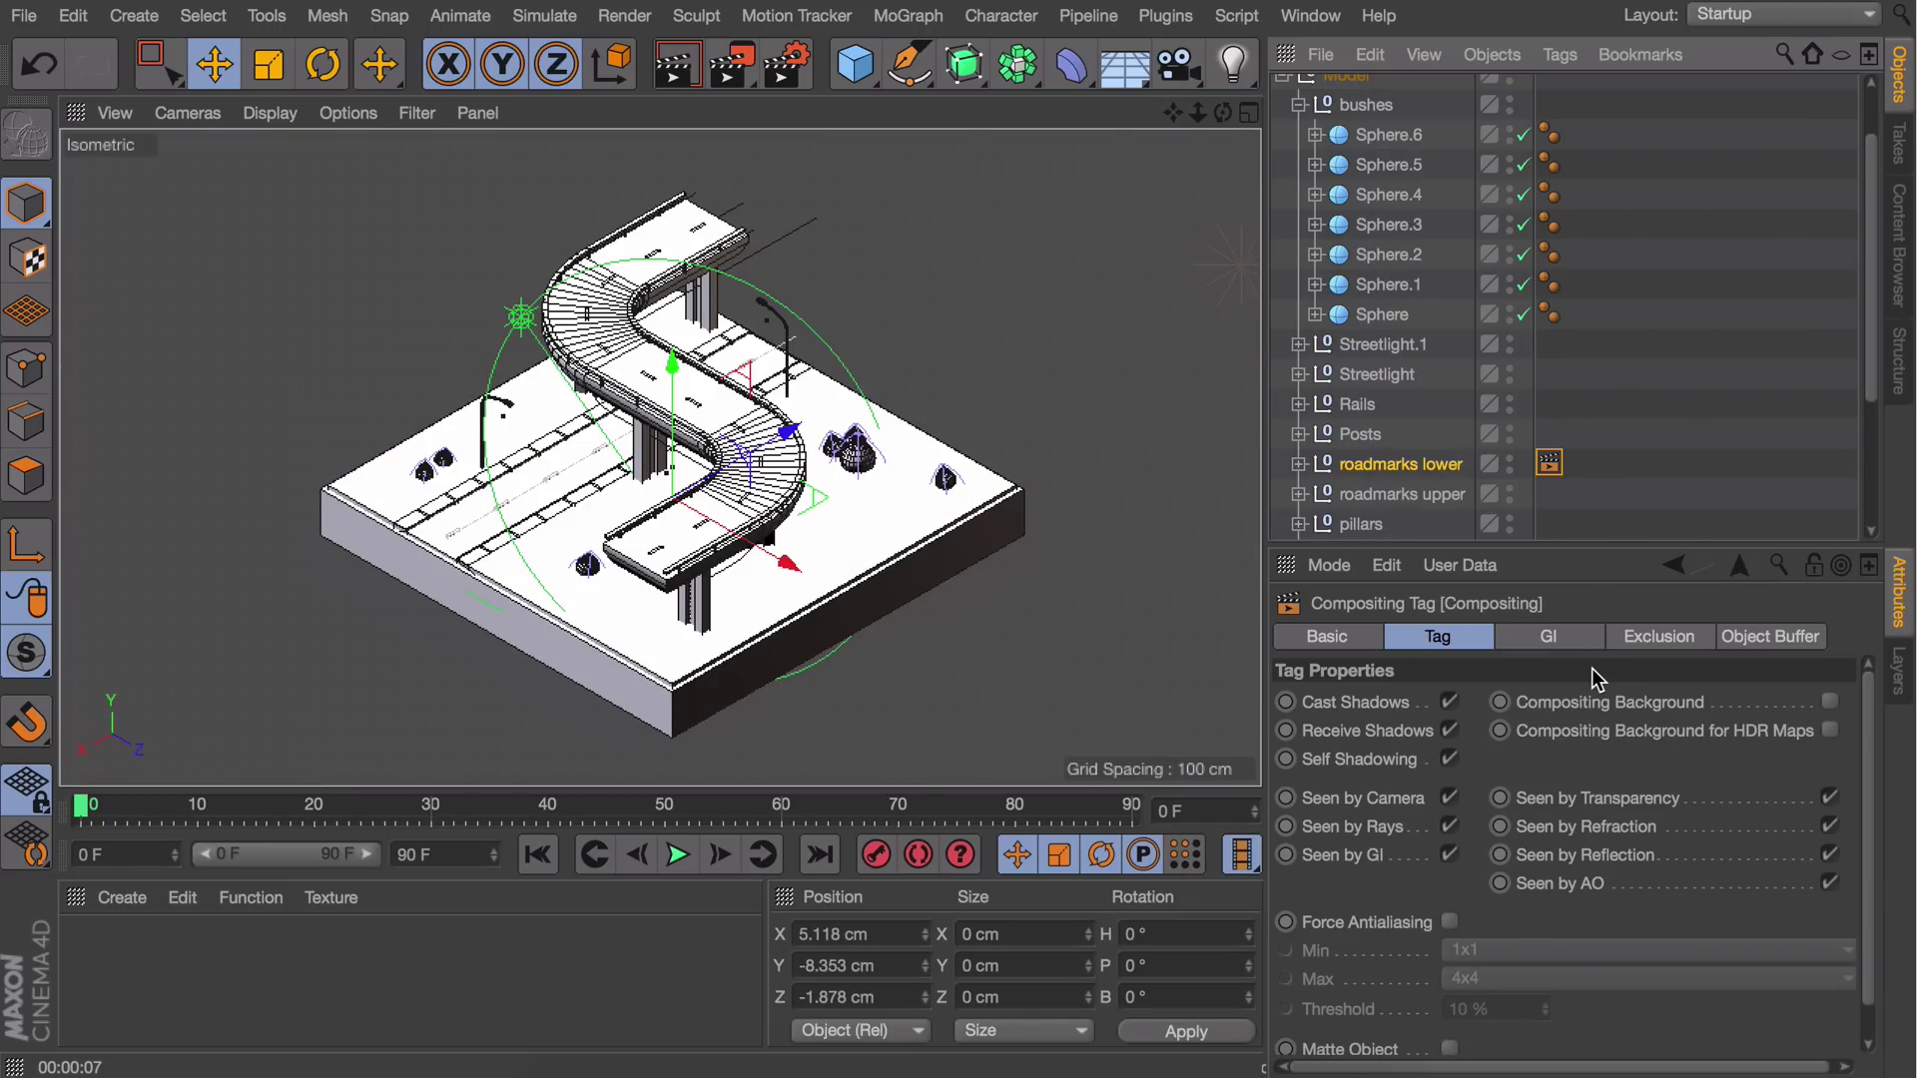
{"action": "left_click", "coordinate": [1451, 701]}
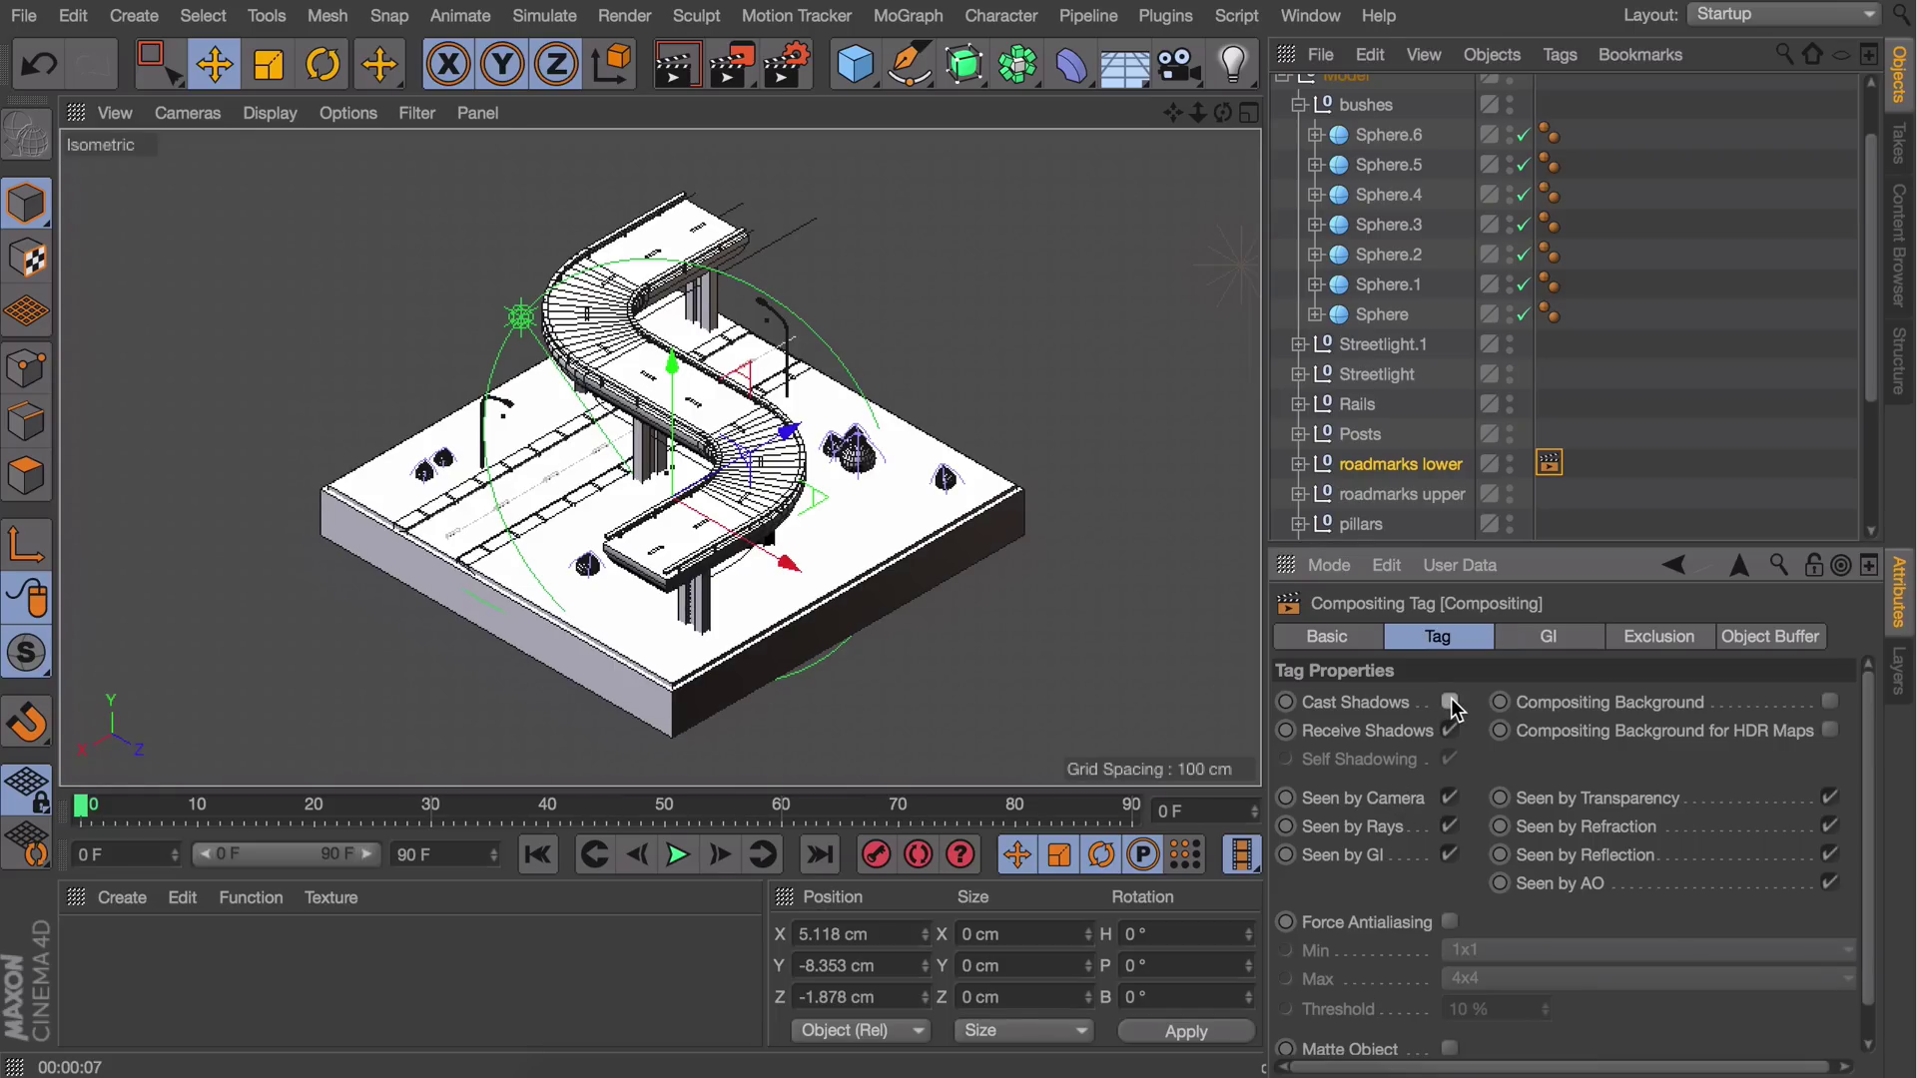
{"action": "left_click", "coordinate": [1451, 827]}
{"action": "left_click", "coordinate": [1451, 856]}
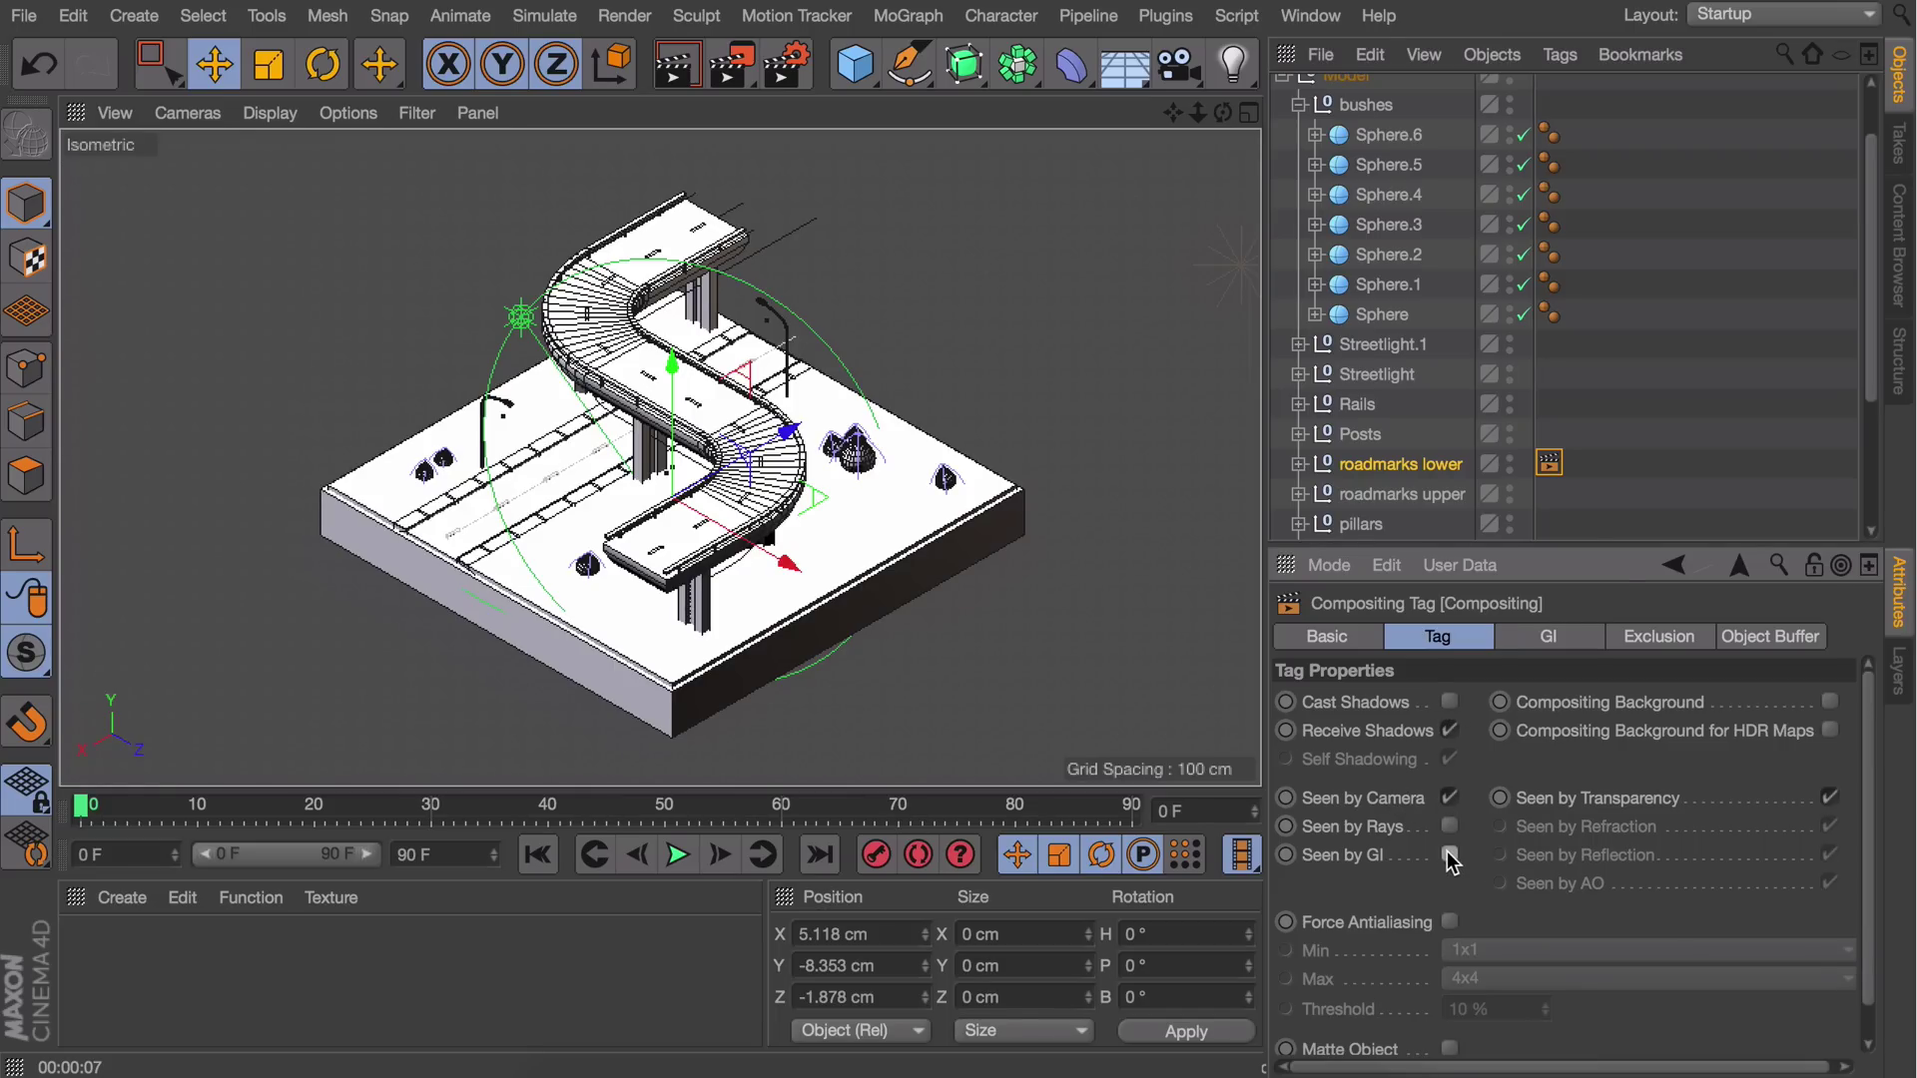
{"action": "key", "text": "ctrl+r"}
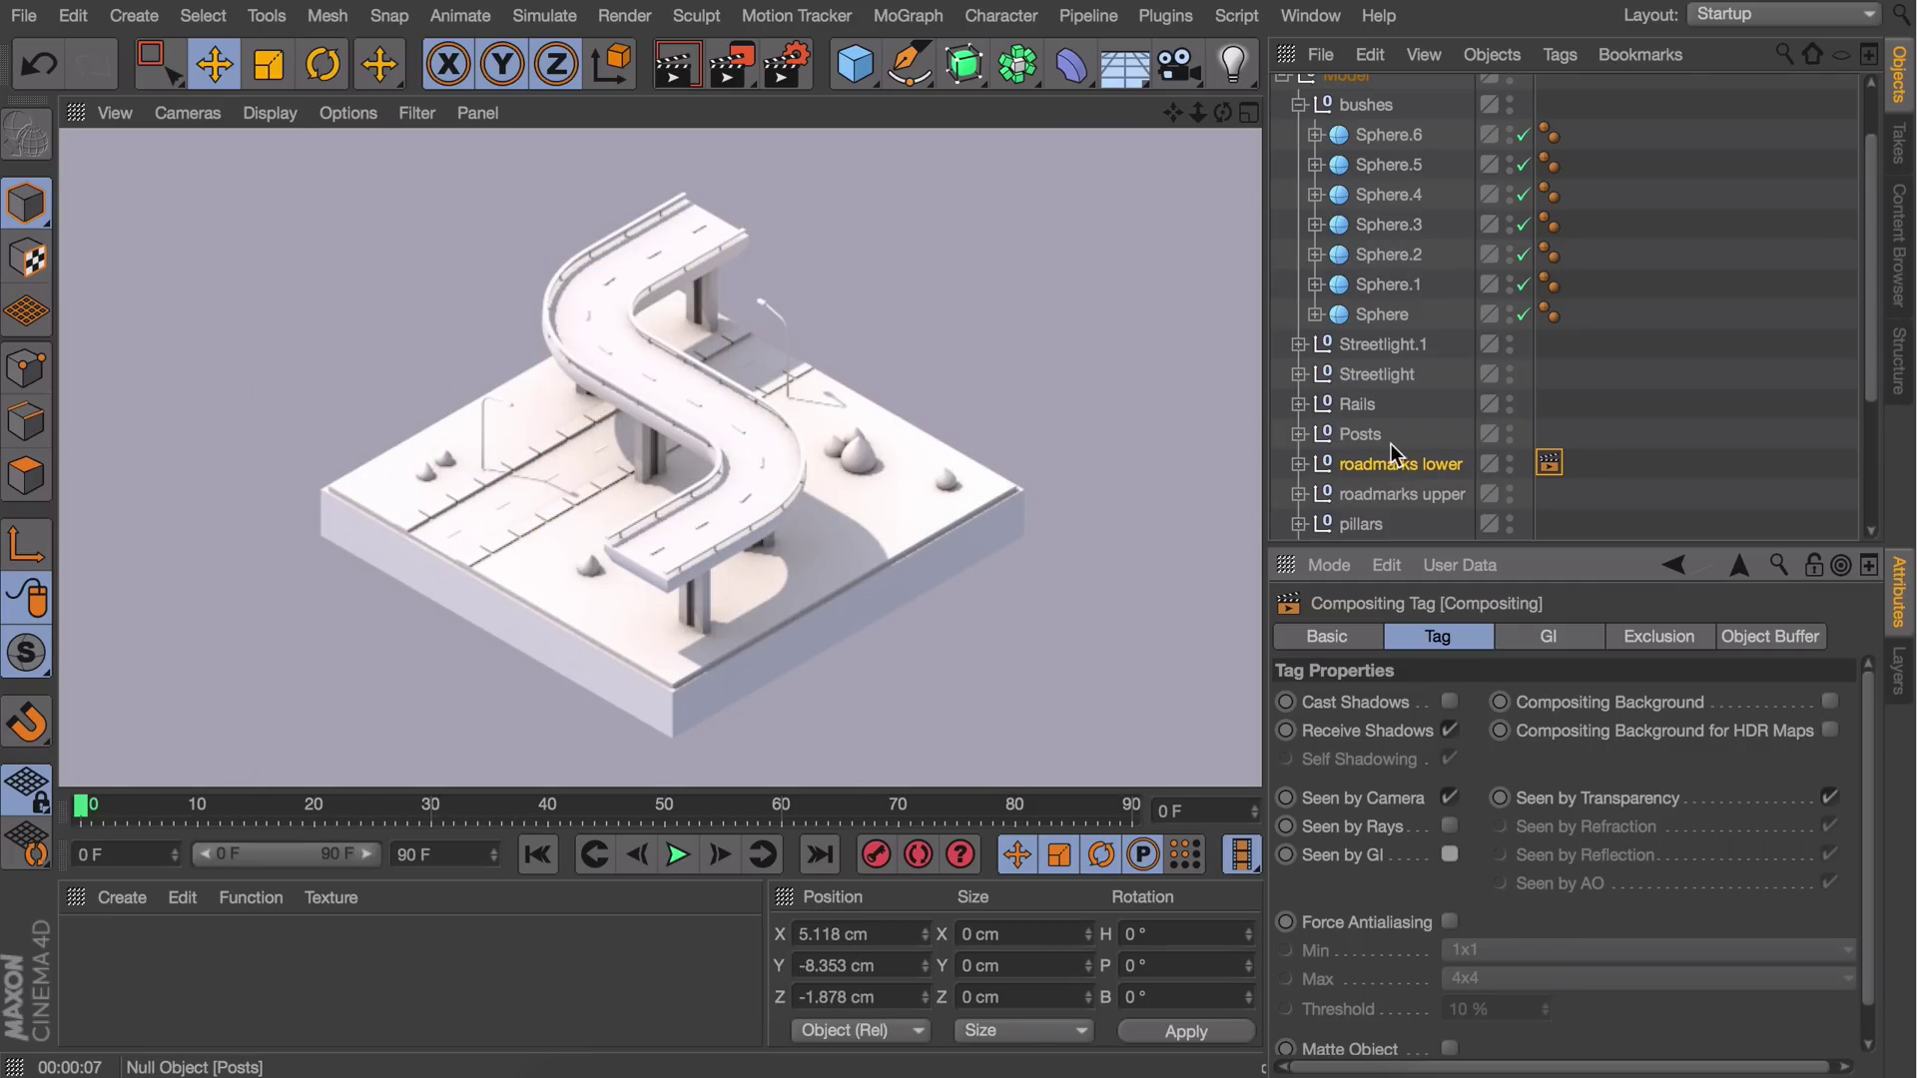
Copy the Compositing tag from roadmarks lower to roadmarks upper and test-render the view
{"action": "left_click_drag", "start_coordinate": [1548, 467], "coordinate": [1552, 495], "text": "ctrl"}
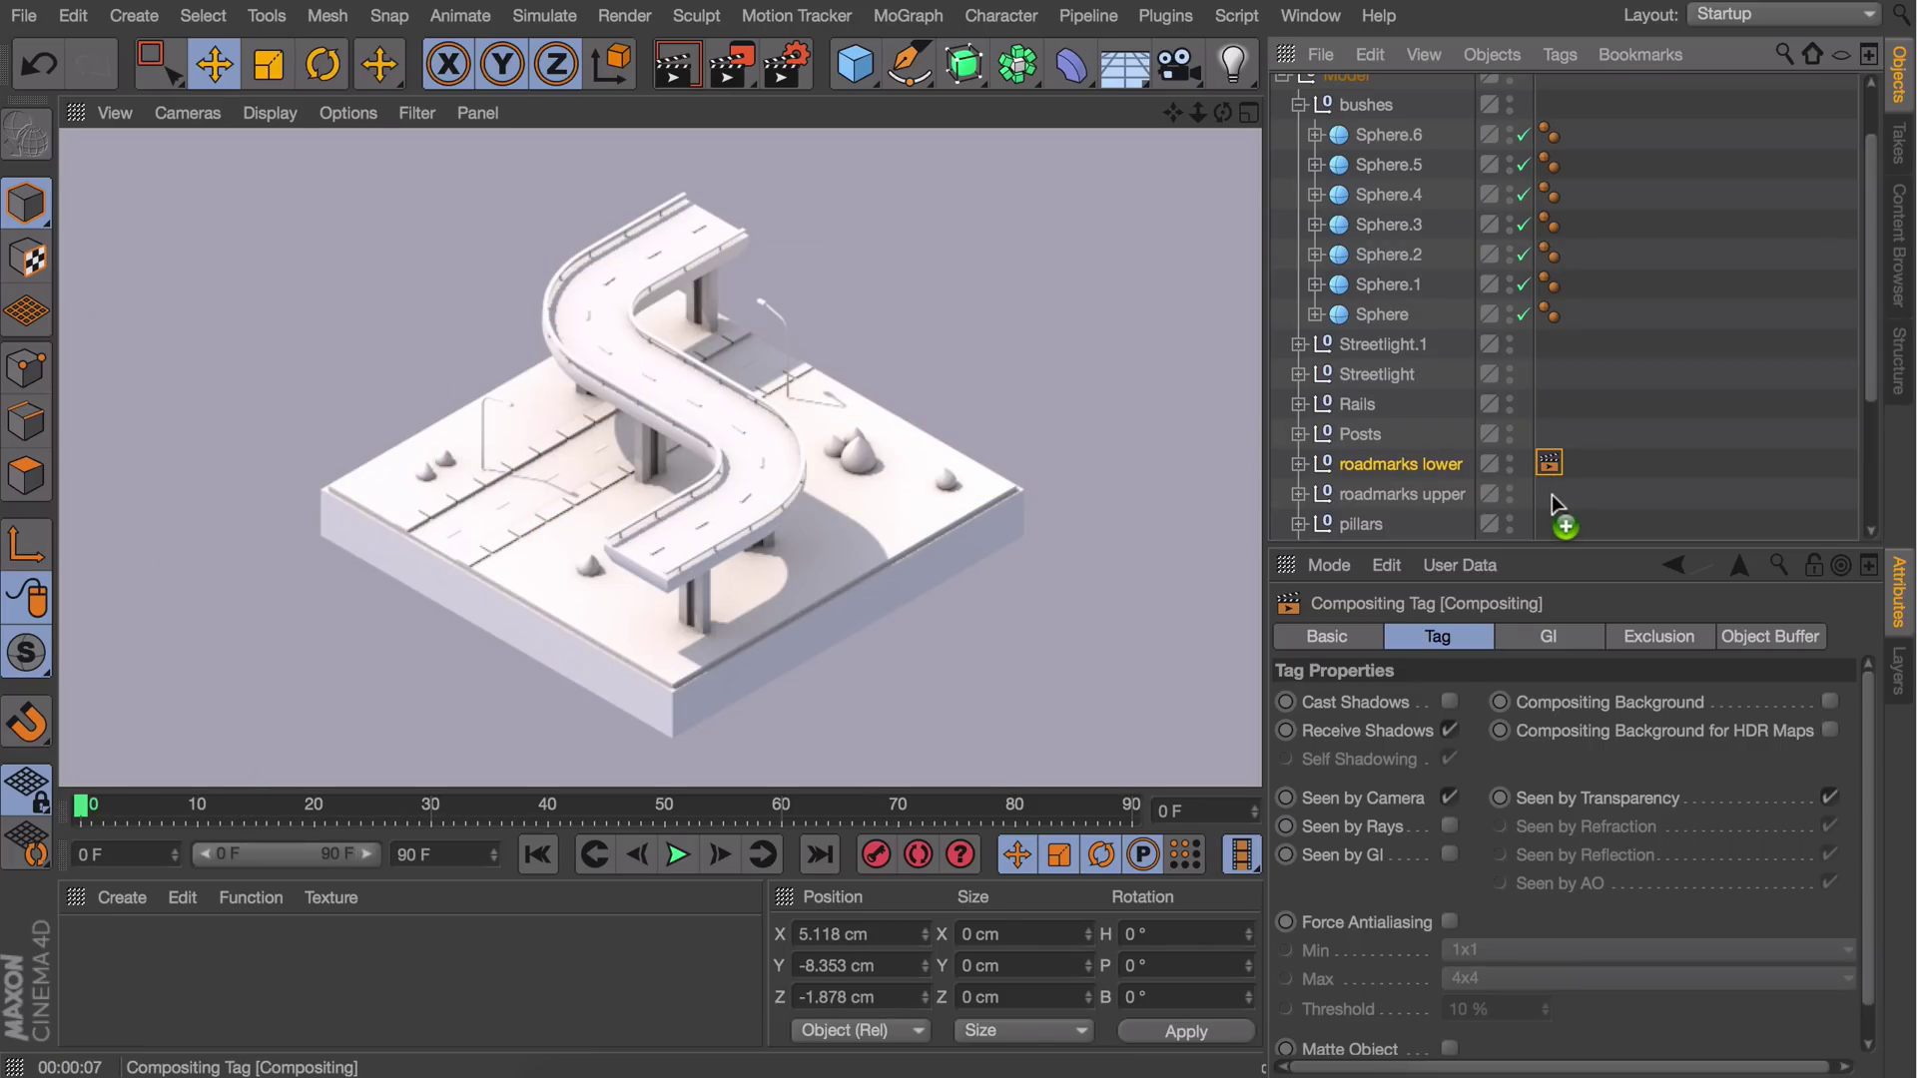
{"action": "key", "text": "super+r"}
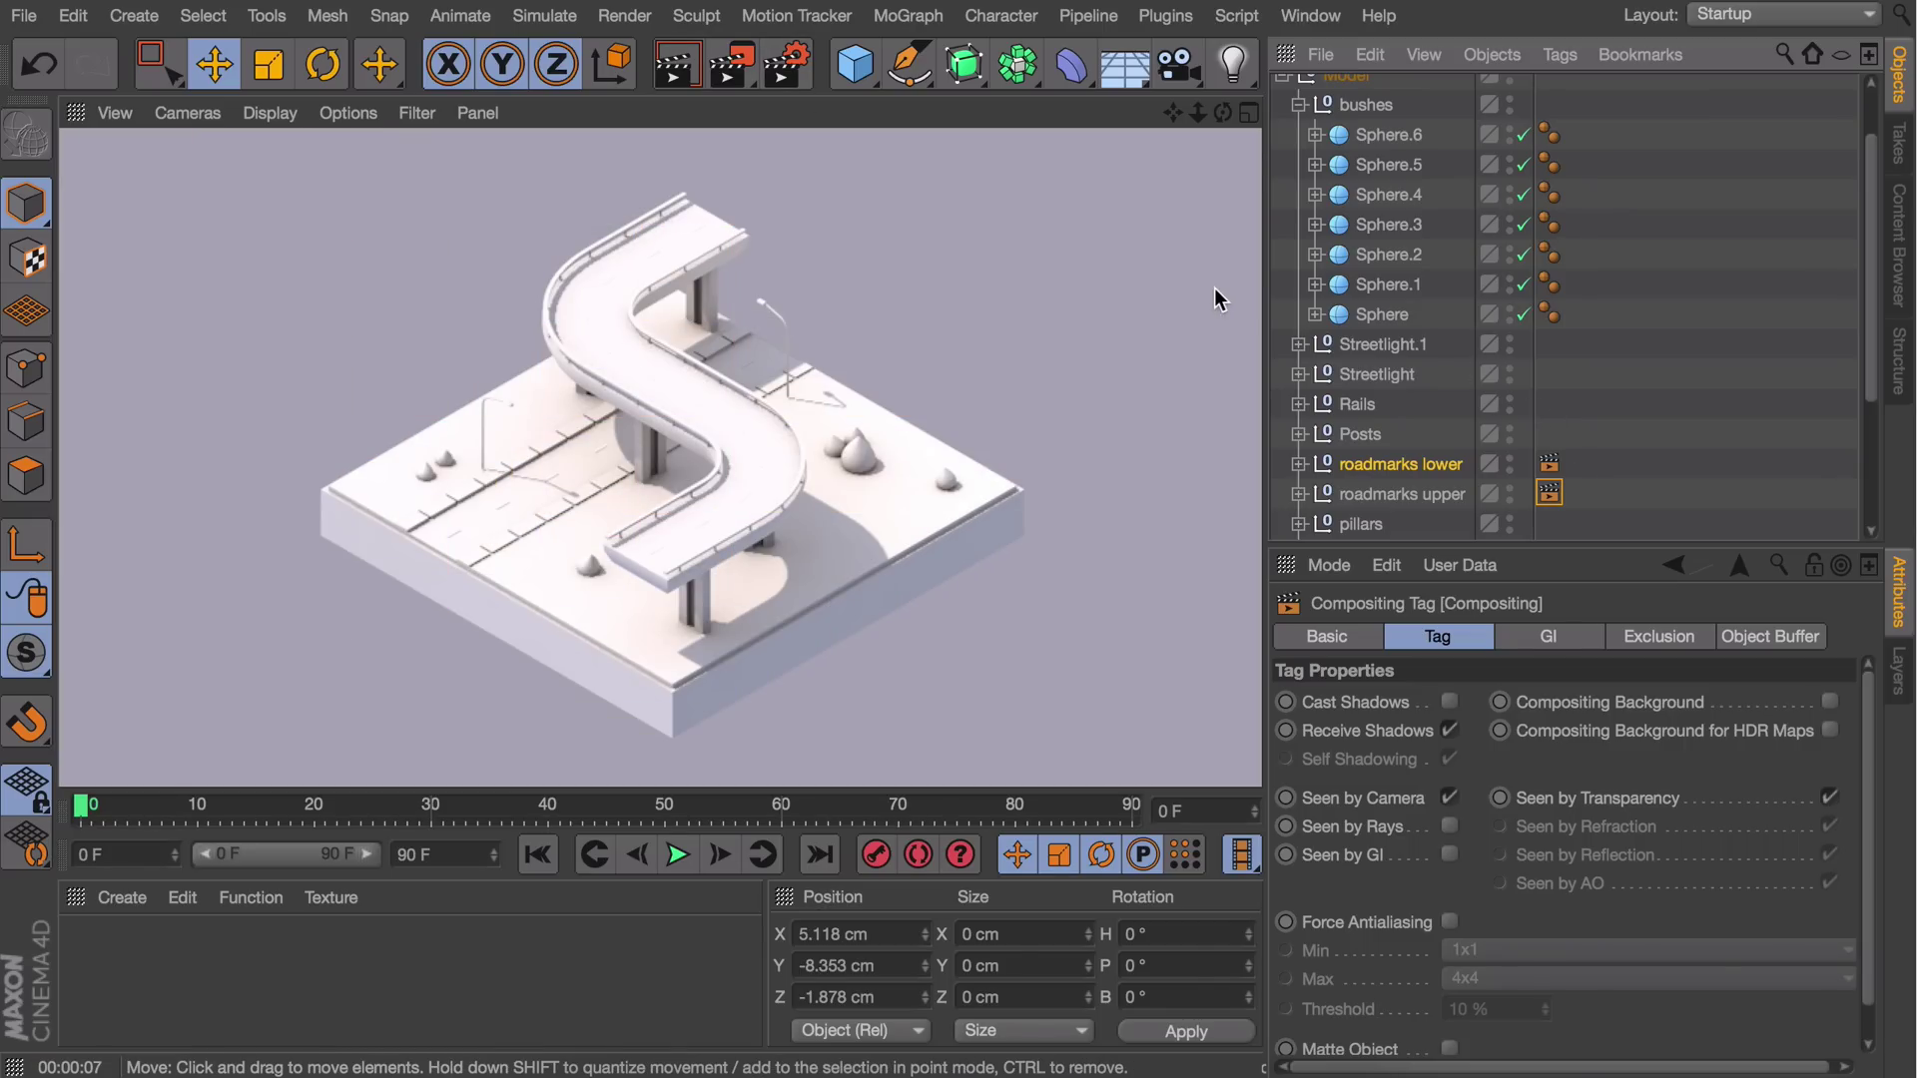
{"action": "left_click", "coordinate": [1710, 349]}
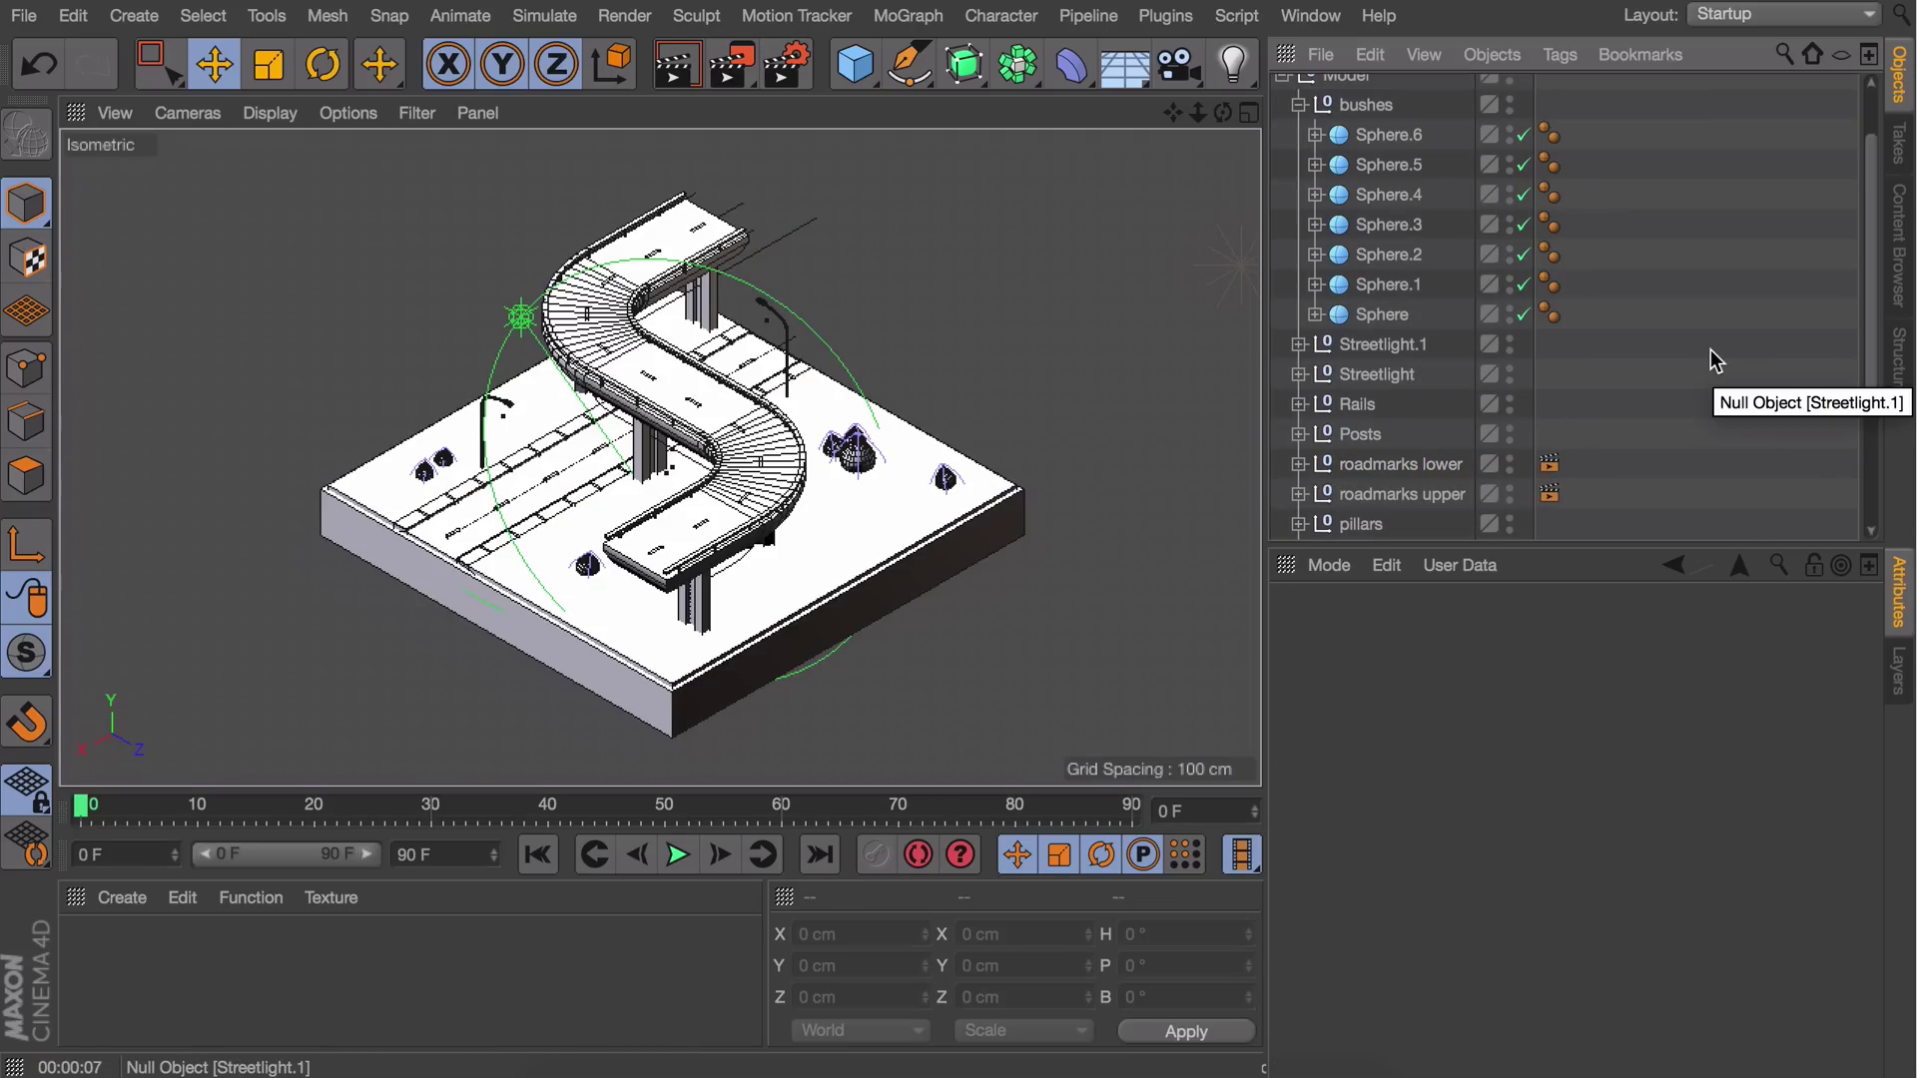
Leave the scene camera's view and switch the viewport to Perspective for working around the model
{"action": "scroll", "coordinate": [1715, 360], "scroll_direction": "up", "scroll_amount": 1}
{"action": "scroll", "coordinate": [1605, 432], "scroll_direction": "up", "scroll_amount": 3}
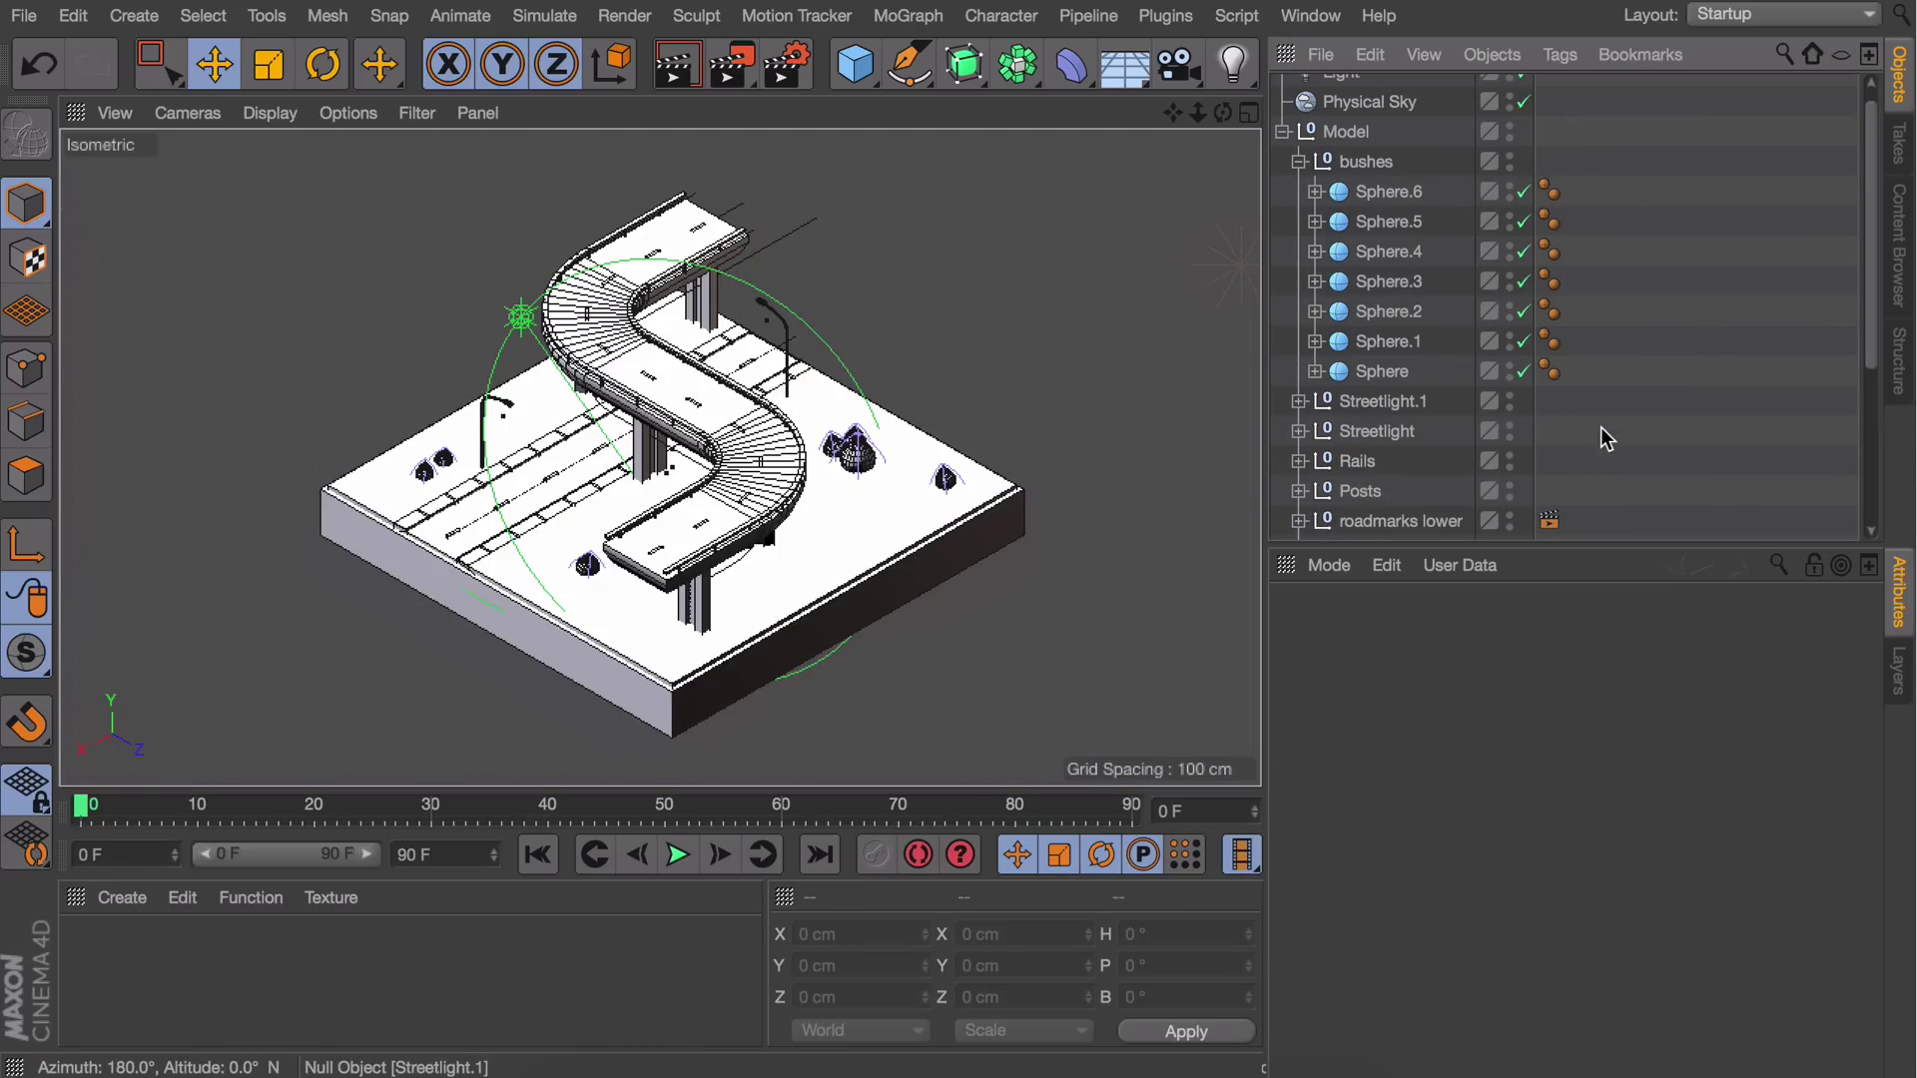
{"action": "left_click", "coordinate": [1533, 92]}
{"action": "left_click", "coordinate": [188, 113]}
{"action": "left_click", "coordinate": [199, 264]}
{"action": "left_click_drag", "start_coordinate": [607, 463], "coordinate": [639, 500], "text": "alt"}
{"action": "scroll", "coordinate": [639, 499], "scroll_direction": "up", "scroll_amount": 3}
Create a material with Reflectance disabled and its color set to pure white
{"action": "double_click", "coordinate": [341, 1024]}
{"action": "double_click", "coordinate": [94, 951]}
{"action": "left_click", "coordinate": [596, 505]}
{"action": "left_click_drag", "start_coordinate": [830, 349], "coordinate": [813, 245]}
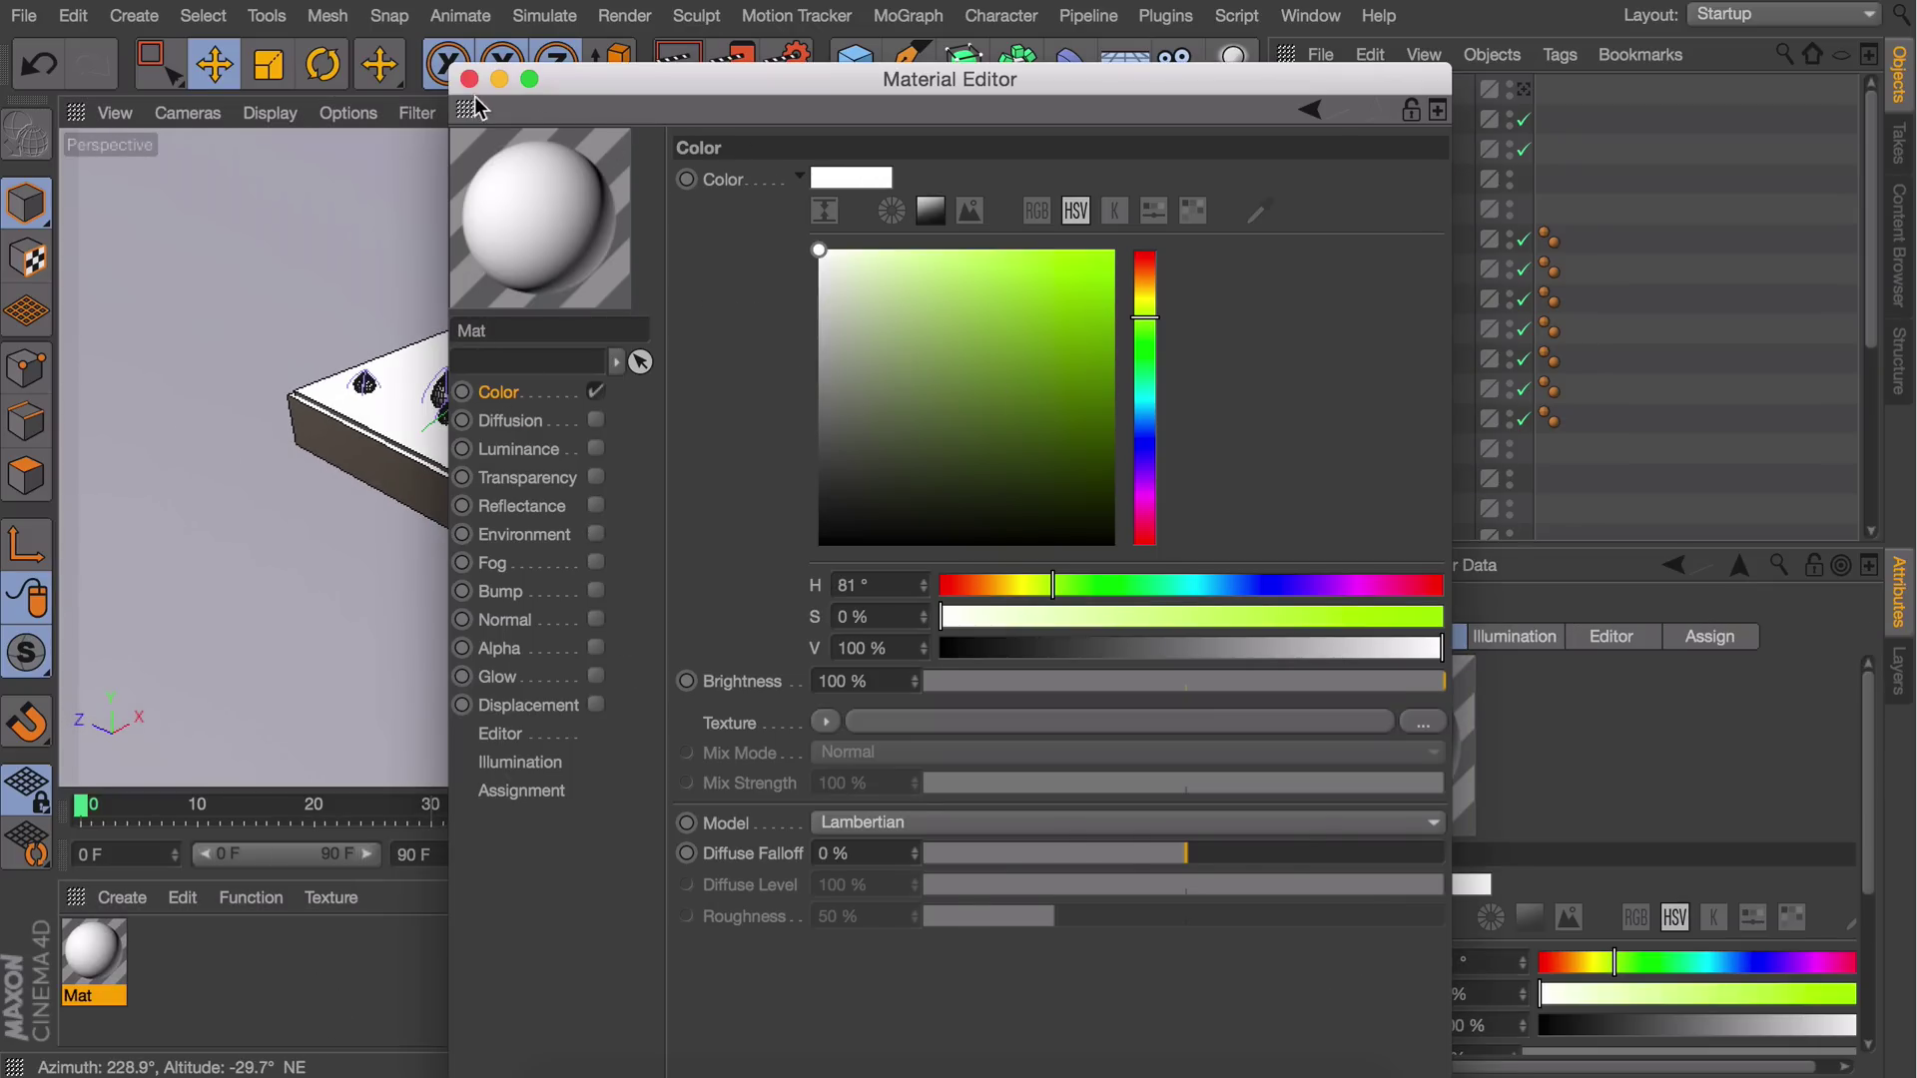
{"action": "left_click", "coordinate": [469, 79]}
Duplicate the white material as "grass", color it green with 64 % saturation and 81 % value, and apply it to the base's top surface
{"action": "mouse_move", "coordinate": [95, 956]}
{"action": "left_mouse_down"}
{"action": "mouse_move", "coordinate": [339, 763]}
{"action": "mouse_move", "coordinate": [63, 964]}
{"action": "left_mouse_up"}
{"action": "double_click", "coordinate": [92, 954]}
{"action": "double_click", "coordinate": [545, 331]}
{"action": "type", "text": "grass"}
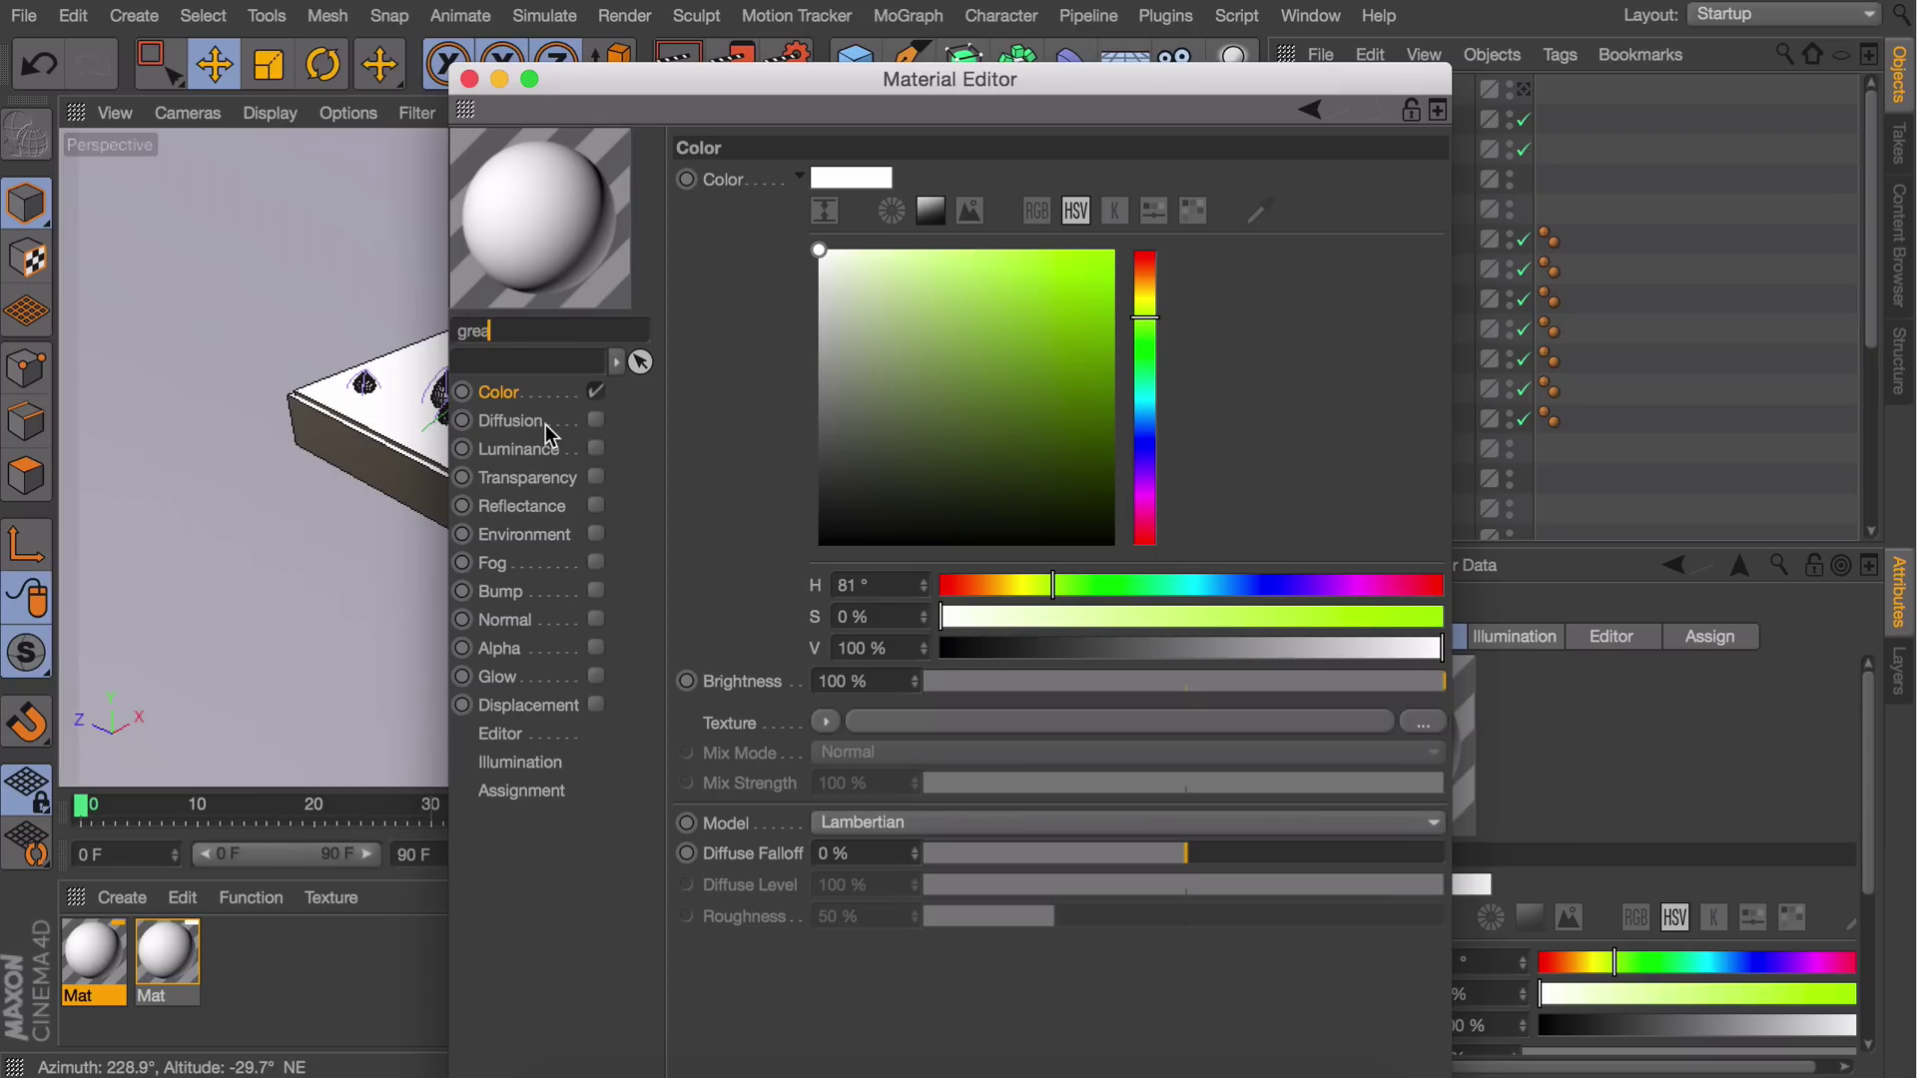
{"action": "key", "text": "BackSpace"}
{"action": "key", "text": "BackSpace"}
{"action": "key", "text": "BackSpace"}
{"action": "type", "text": "ass"}
{"action": "key", "text": "Return"}
{"action": "left_click_drag", "start_coordinate": [1076, 616], "coordinate": [1345, 650]}
{"action": "left_click", "coordinate": [470, 79]}
{"action": "left_click_drag", "start_coordinate": [92, 954], "coordinate": [229, 469]}
Duplicate the grass material, name the copy "bushes" and darken its green
{"action": "middle_click_drag", "start_coordinate": [359, 459], "coordinate": [504, 450], "text": "alt"}
{"action": "left_click_drag", "start_coordinate": [503, 449], "coordinate": [445, 453], "text": "alt"}
{"action": "left_click_drag", "start_coordinate": [94, 953], "coordinate": [66, 962], "text": "ctrl"}
{"action": "double_click", "coordinate": [94, 954]}
{"action": "double_click", "coordinate": [490, 331]}
{"action": "type", "text": "bushes"}
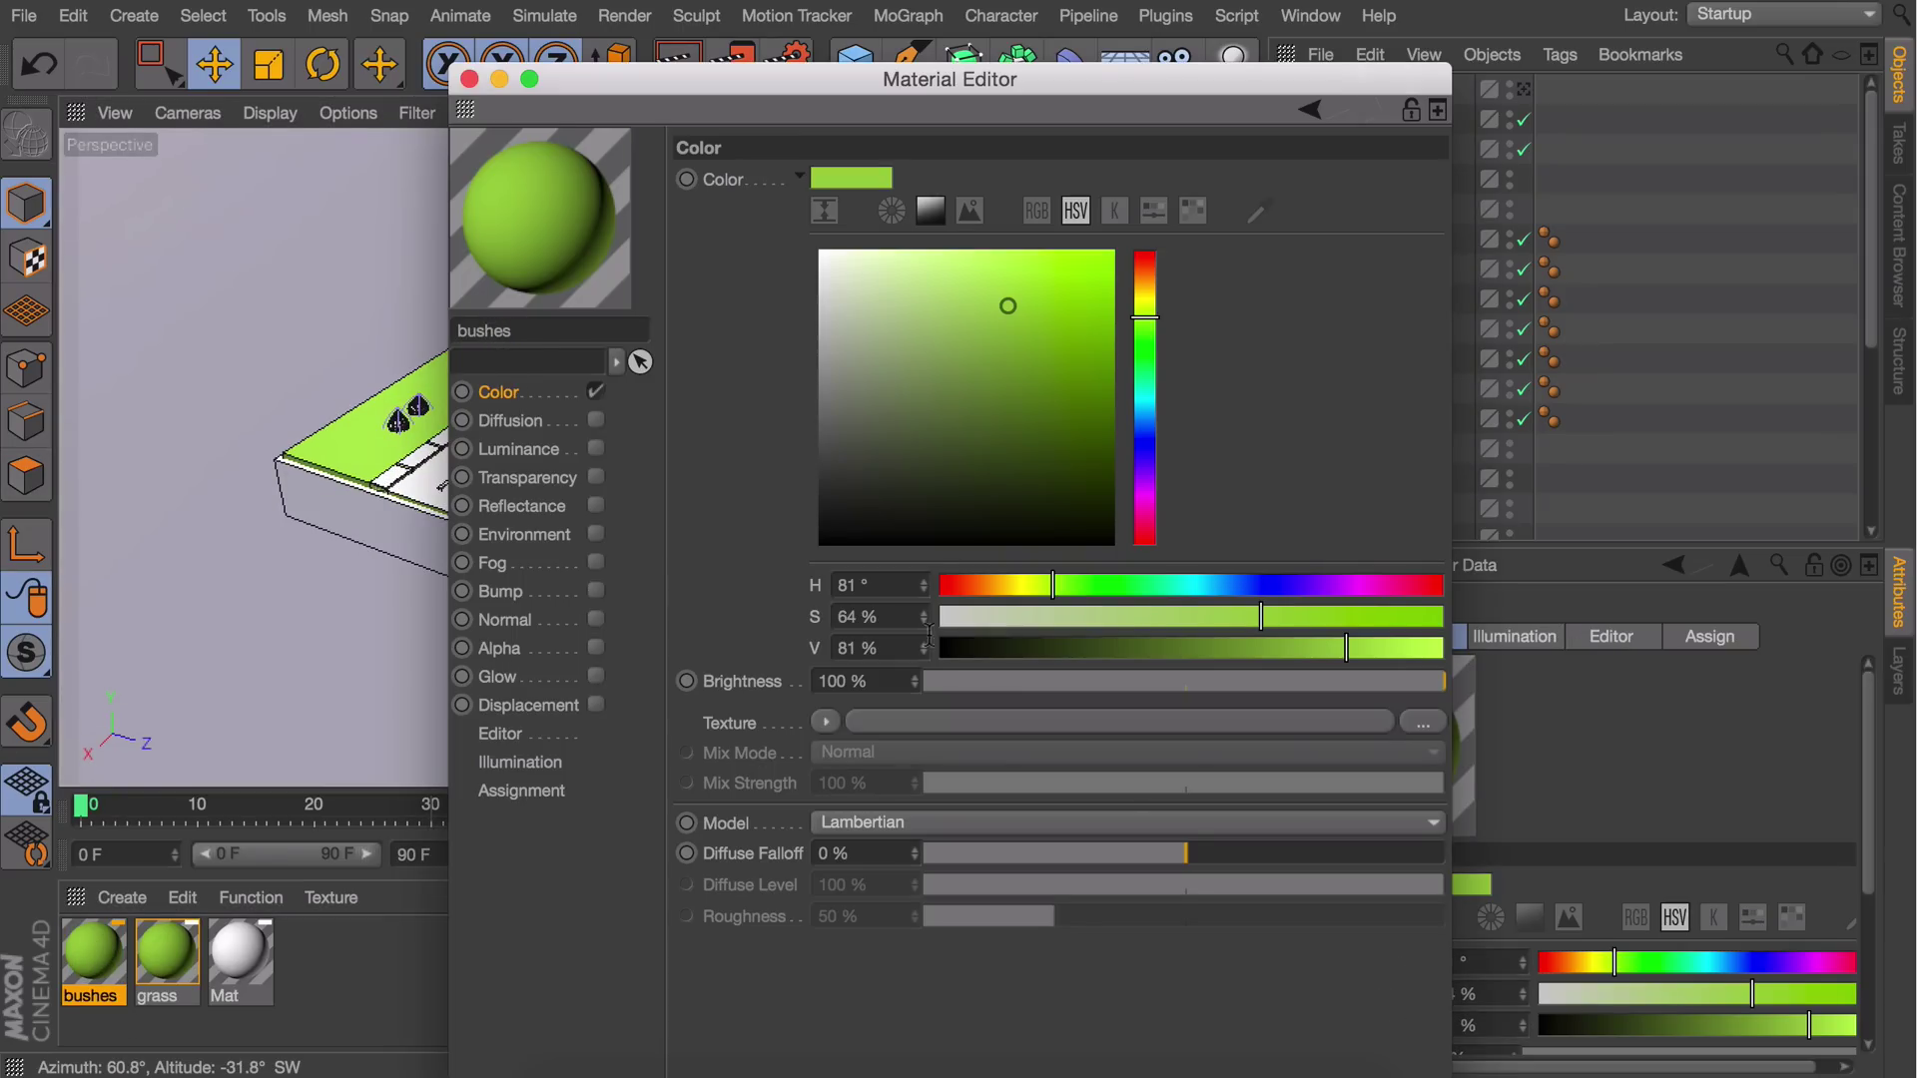
{"action": "left_click_drag", "start_coordinate": [1345, 651], "coordinate": [1221, 633]}
{"action": "left_click", "coordinate": [469, 79]}
Apply the bushes material to the whole bushes group rather than to a single sphere
{"action": "left_click_drag", "start_coordinate": [110, 950], "coordinate": [411, 403]}
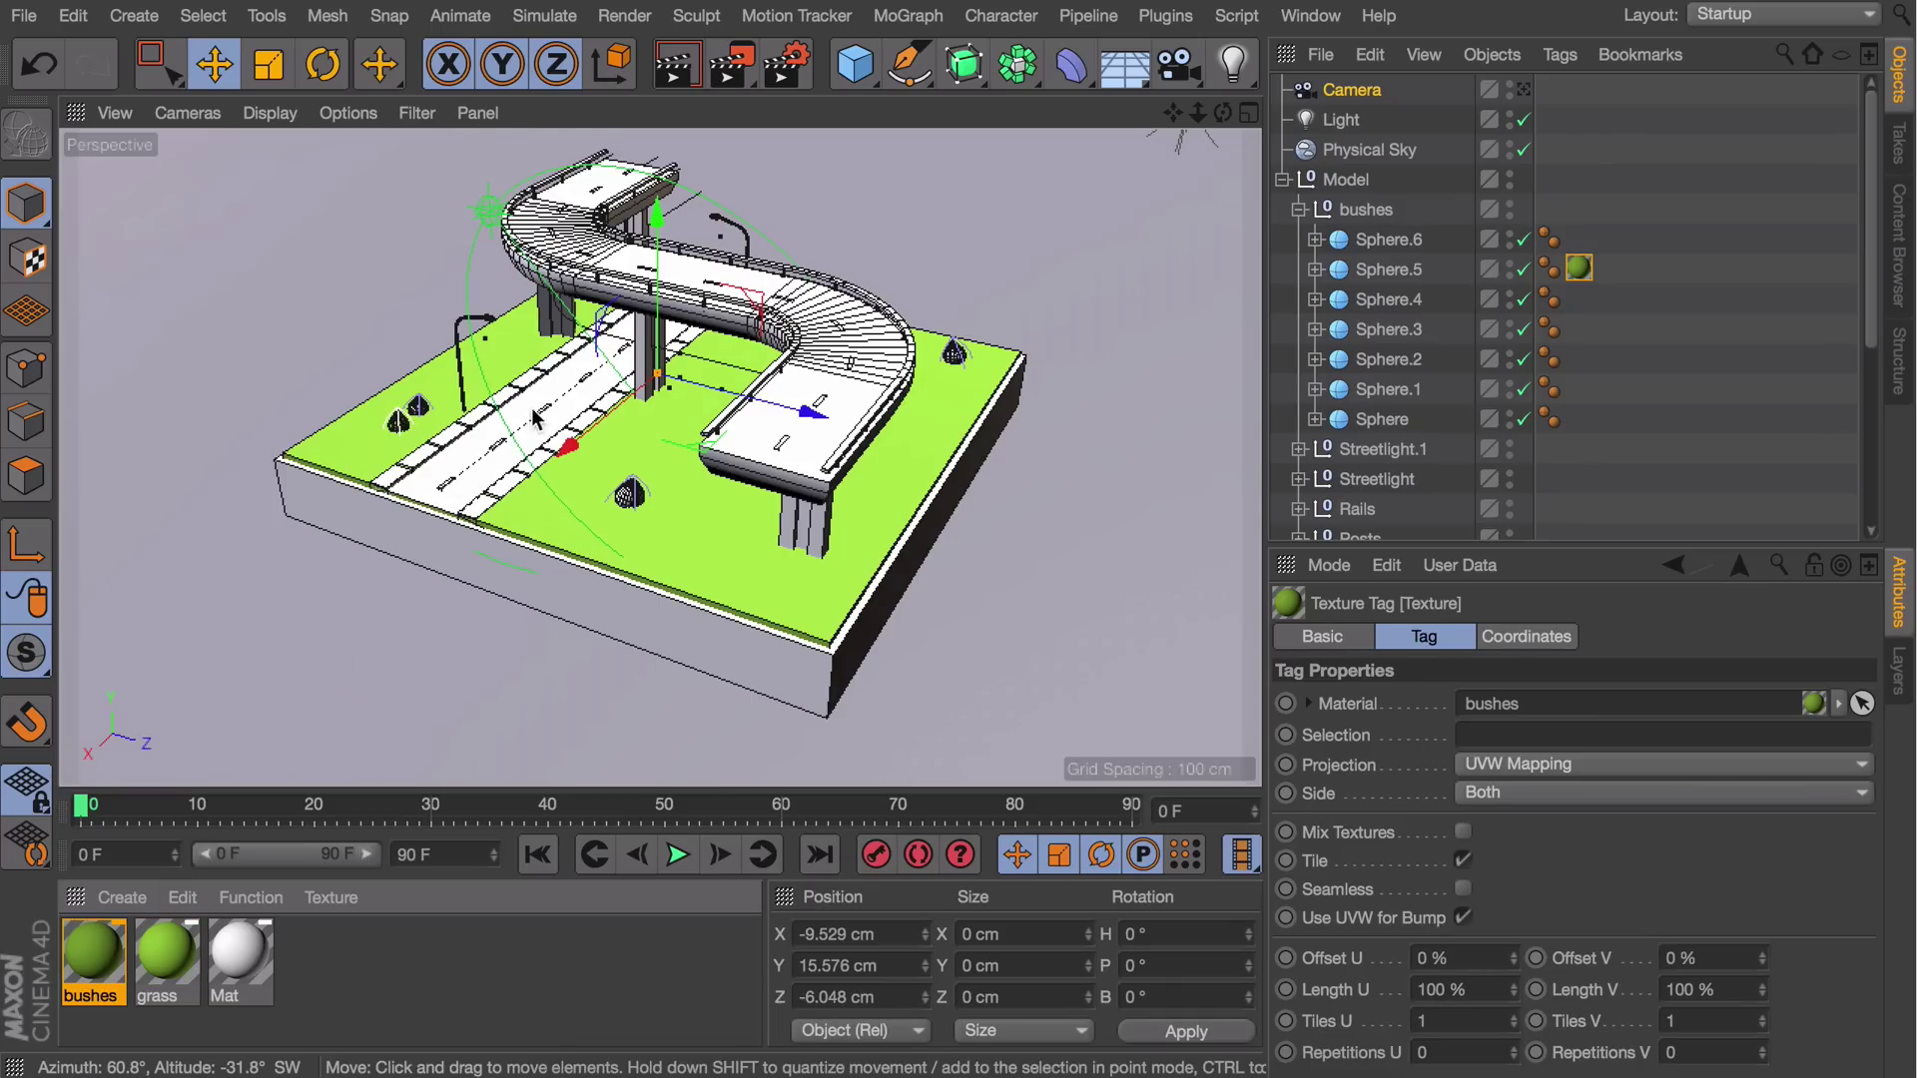
{"action": "left_click_drag", "start_coordinate": [1579, 267], "coordinate": [1550, 211]}
{"action": "left_click", "coordinate": [1608, 279]}
Create another material with Reflectance disabled and its color darkened to a dark gray
{"action": "double_click", "coordinate": [411, 1004]}
{"action": "double_click", "coordinate": [94, 953]}
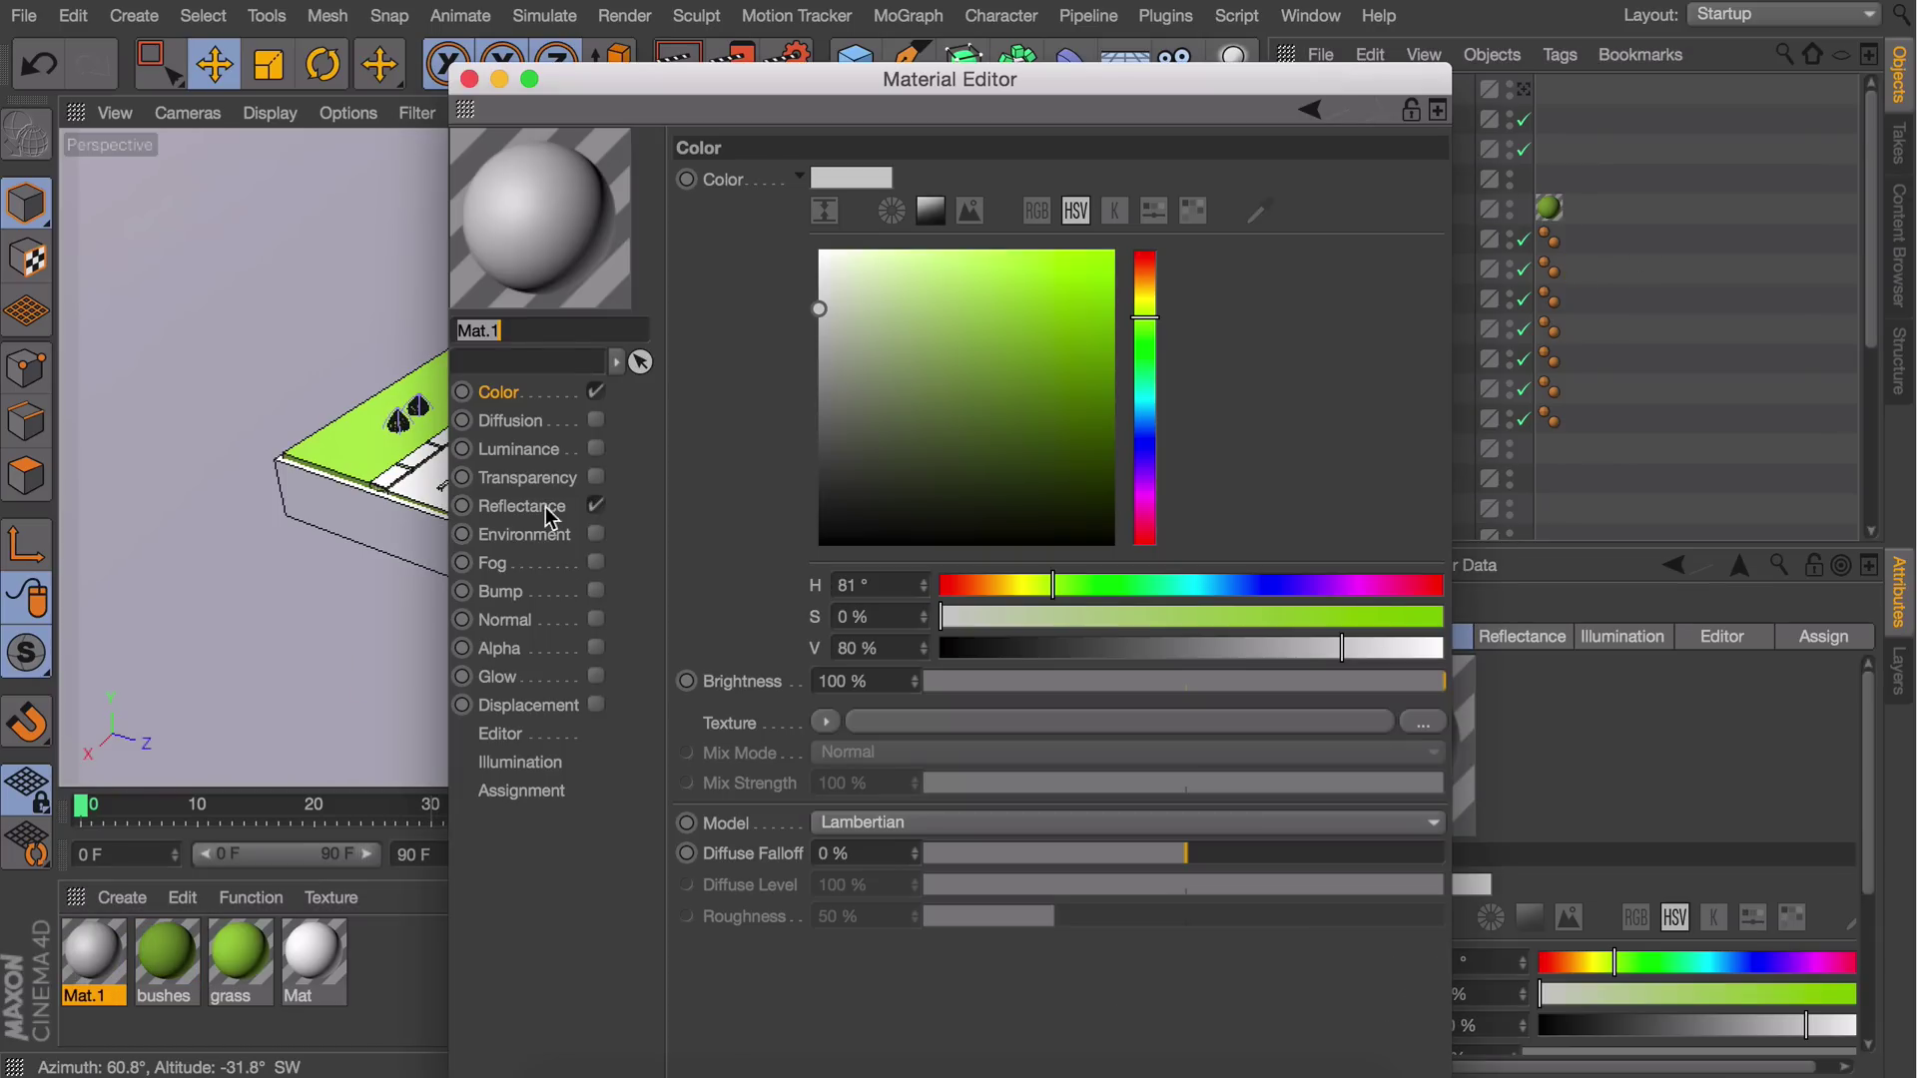
{"action": "left_click", "coordinate": [596, 505]}
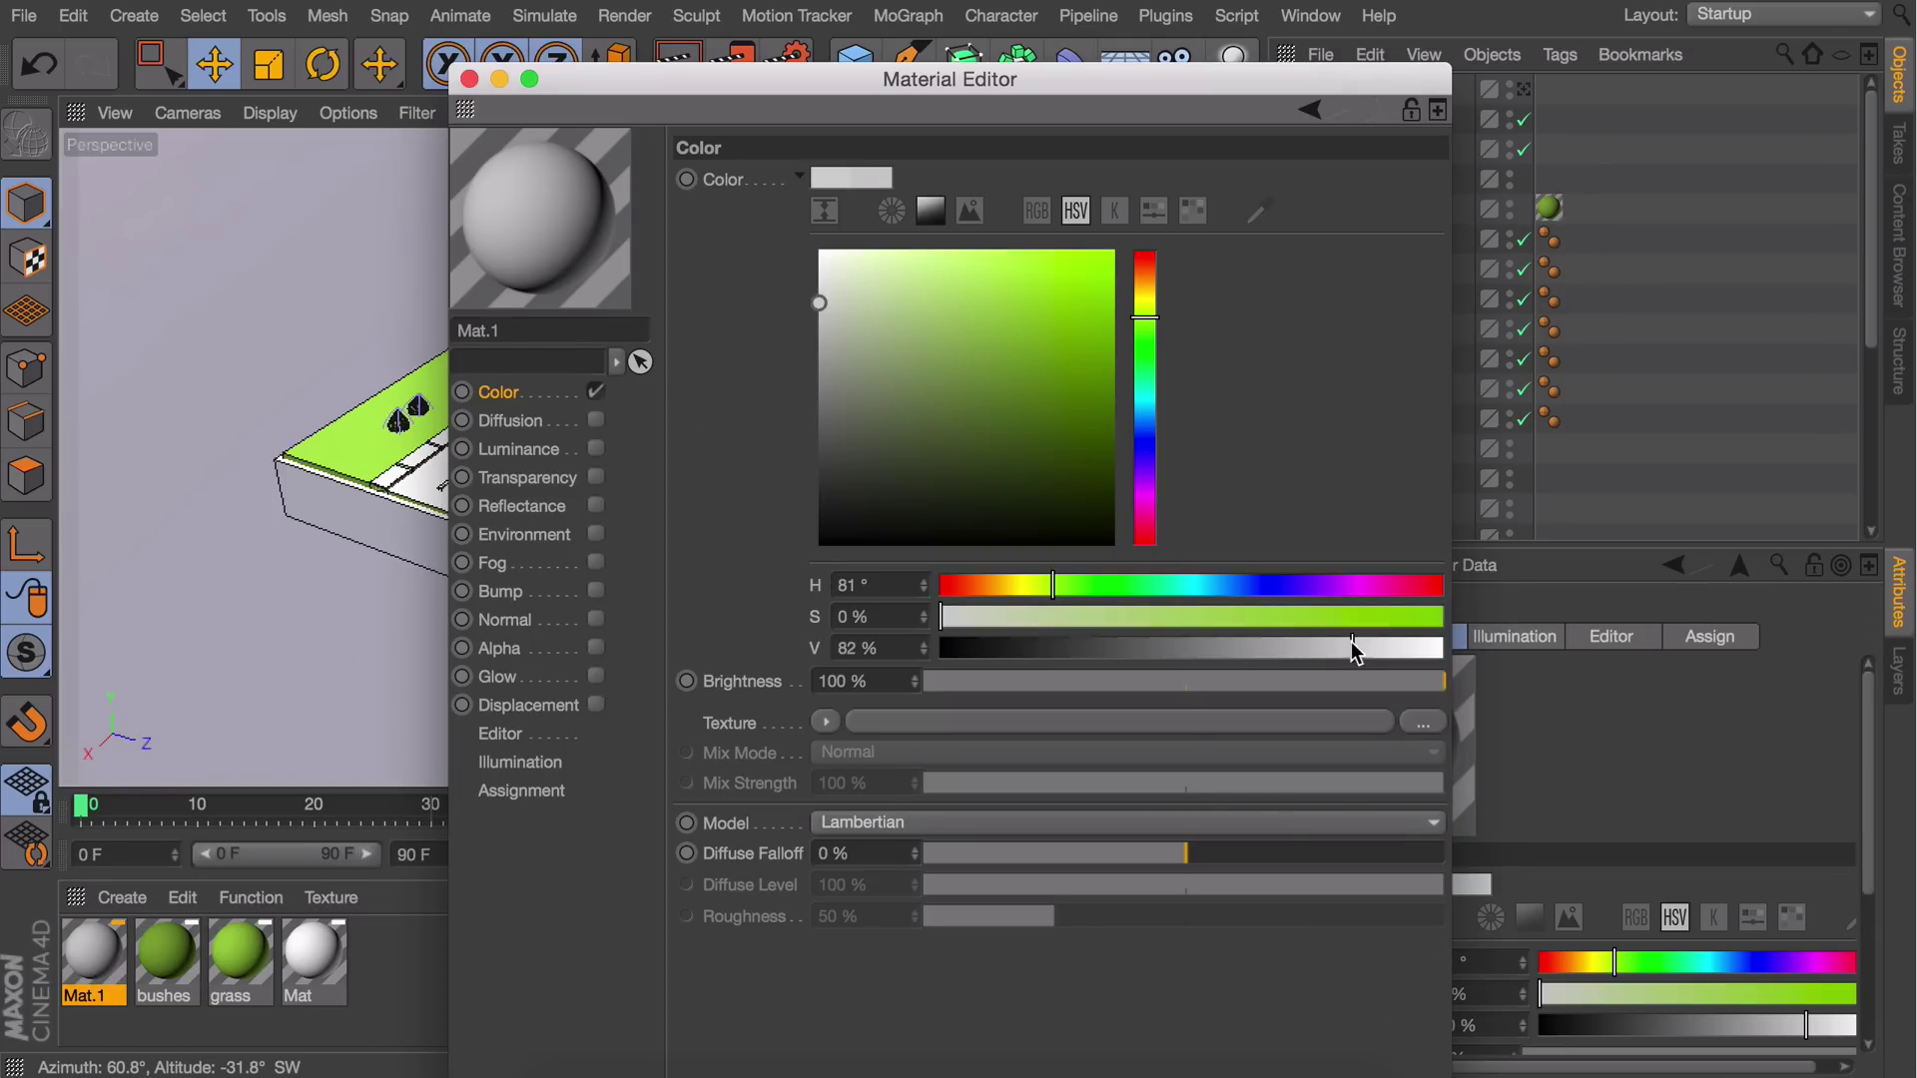
{"action": "left_click_drag", "start_coordinate": [1348, 648], "coordinate": [1182, 650]}
{"action": "left_click", "coordinate": [469, 79]}
Apply the dark gray material to the base's Cube.1 so that it colors the recessed road
{"action": "left_click_drag", "start_coordinate": [94, 953], "coordinate": [479, 473]}
{"action": "key", "text": "ctrl+z"}
{"action": "scroll", "coordinate": [479, 473], "scroll_direction": "up", "scroll_amount": 5}
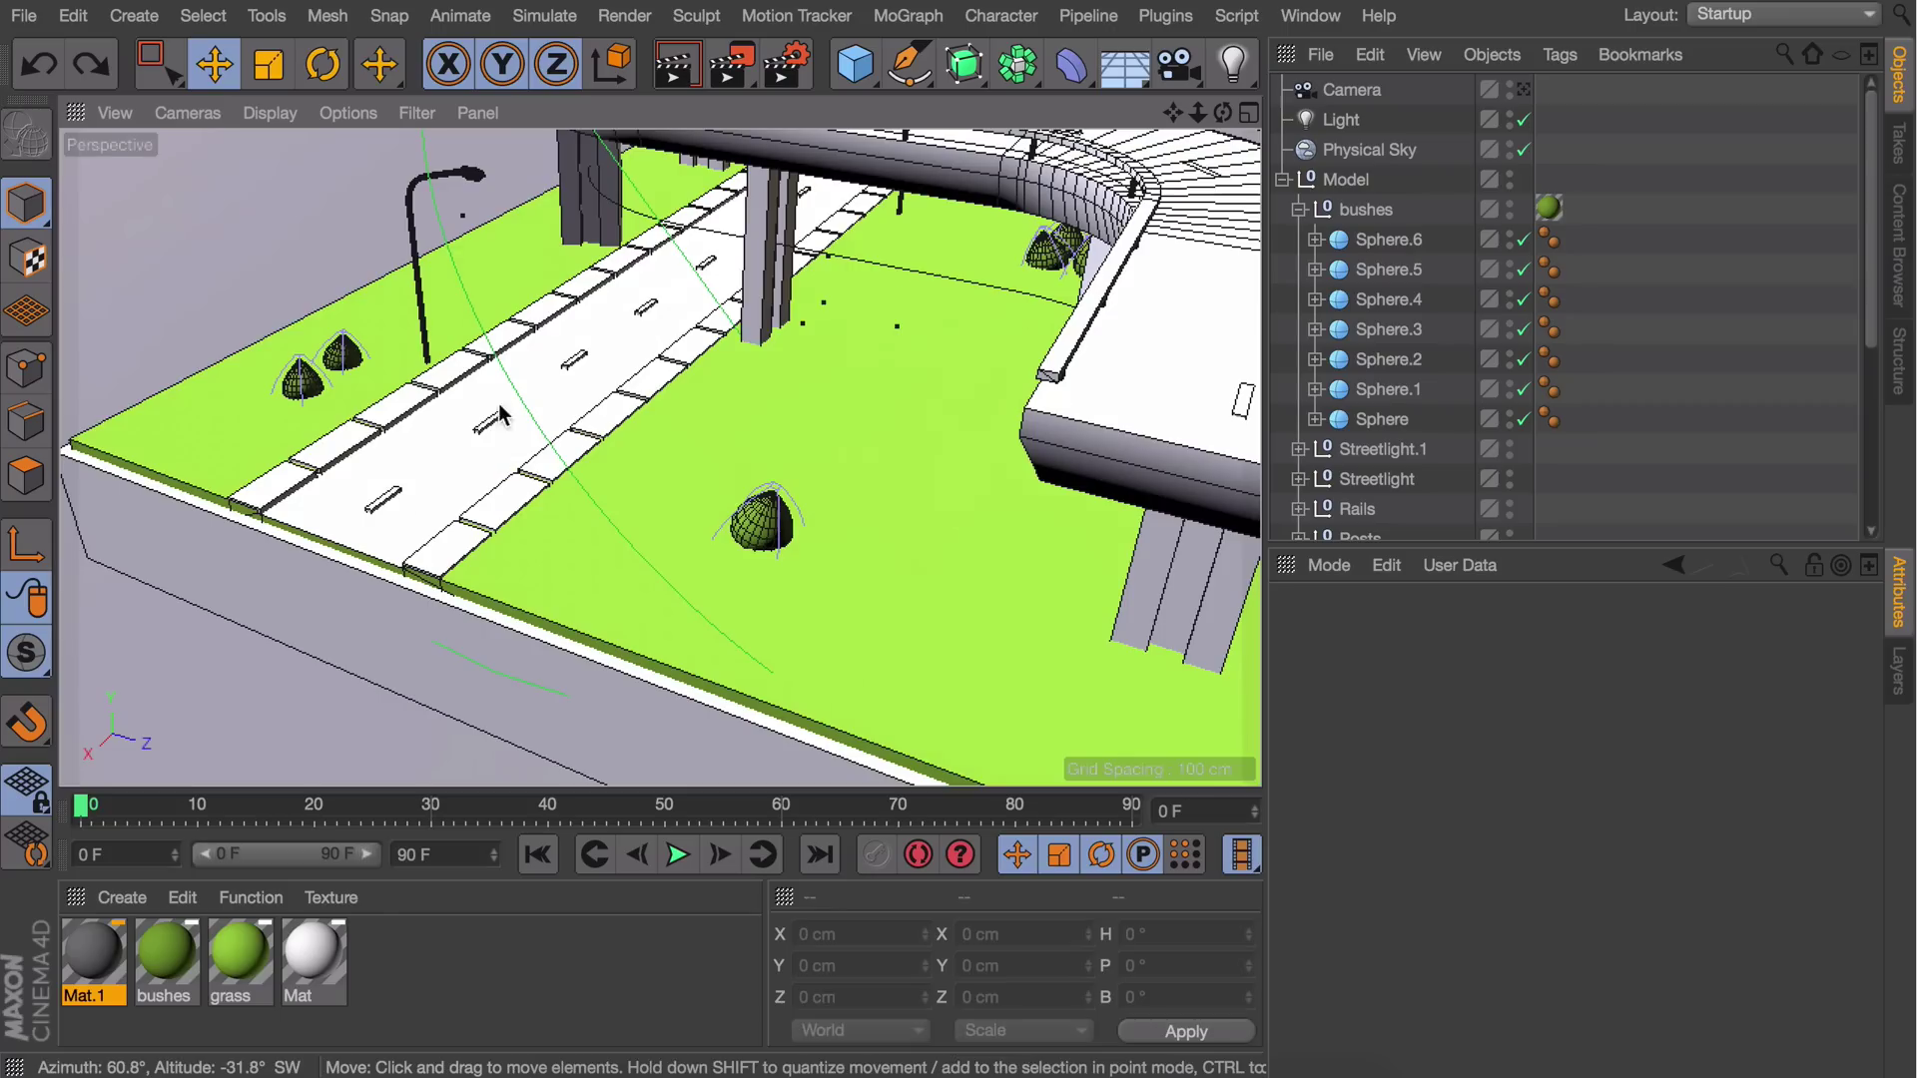
{"action": "left_click", "coordinate": [425, 491]}
{"action": "scroll", "coordinate": [1438, 355], "scroll_direction": "down", "scroll_amount": 5}
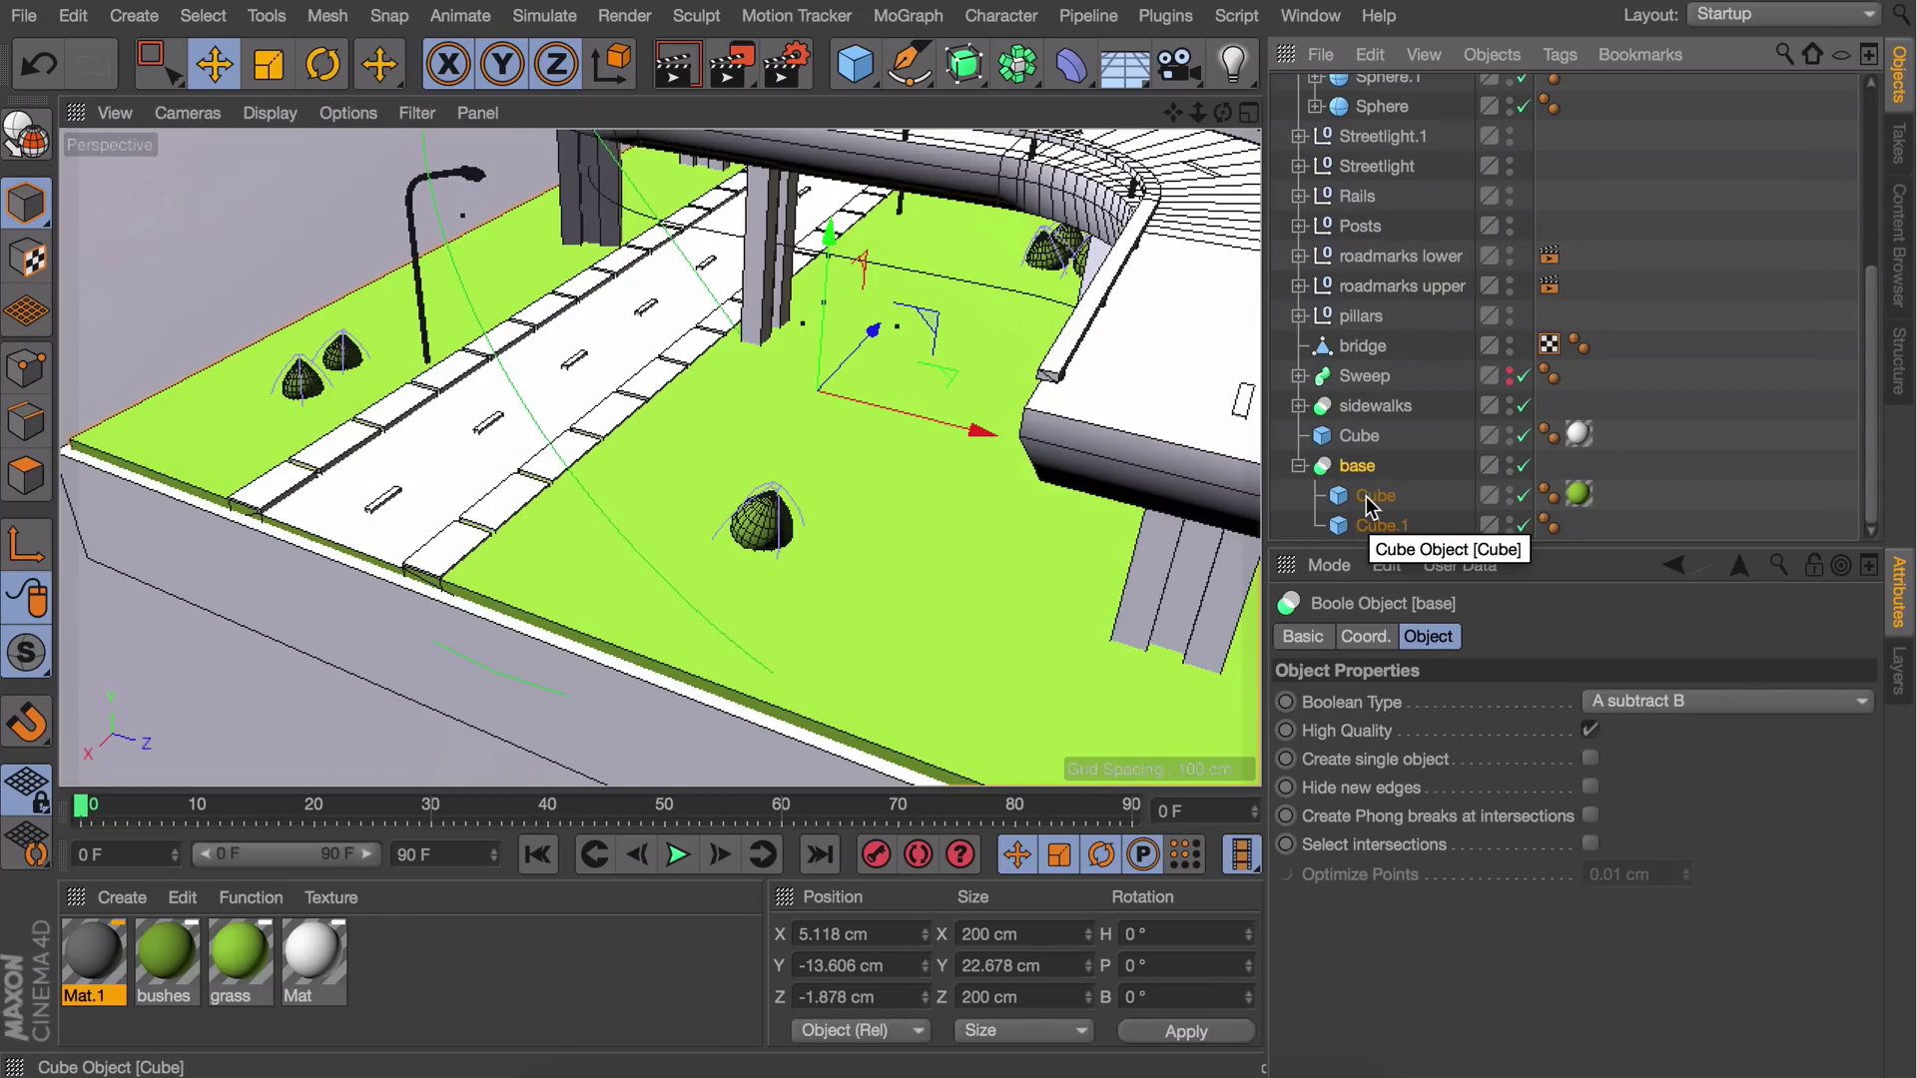
{"action": "left_click", "coordinate": [1381, 525]}
{"action": "left_click_drag", "start_coordinate": [100, 989], "coordinate": [1401, 520]}
Duplicate the dark gray material and lighten the copy to a mid gray
{"action": "left_click", "coordinate": [504, 505]}
{"action": "left_click_drag", "start_coordinate": [94, 950], "coordinate": [163, 964], "text": "ctrl"}
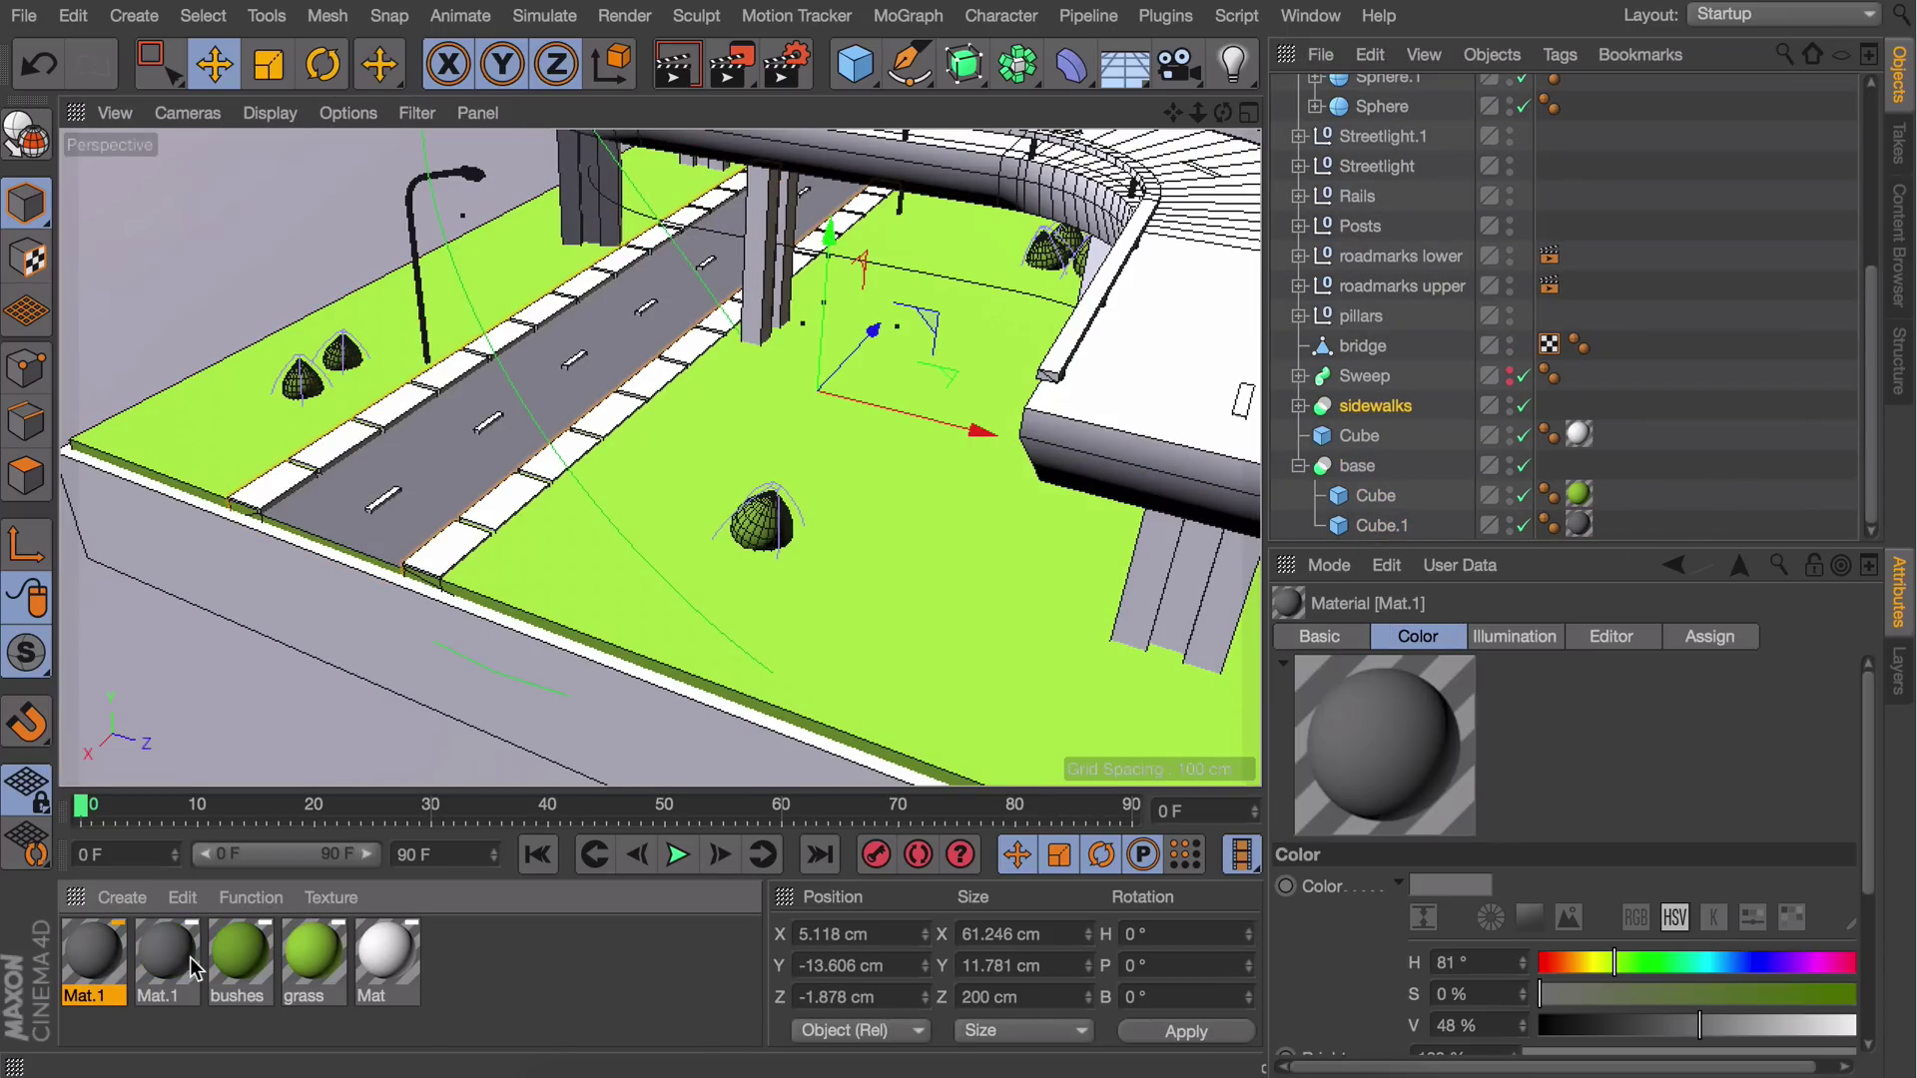
{"action": "double_click", "coordinate": [94, 951]}
{"action": "left_click_drag", "start_coordinate": [1196, 650], "coordinate": [1294, 651]}
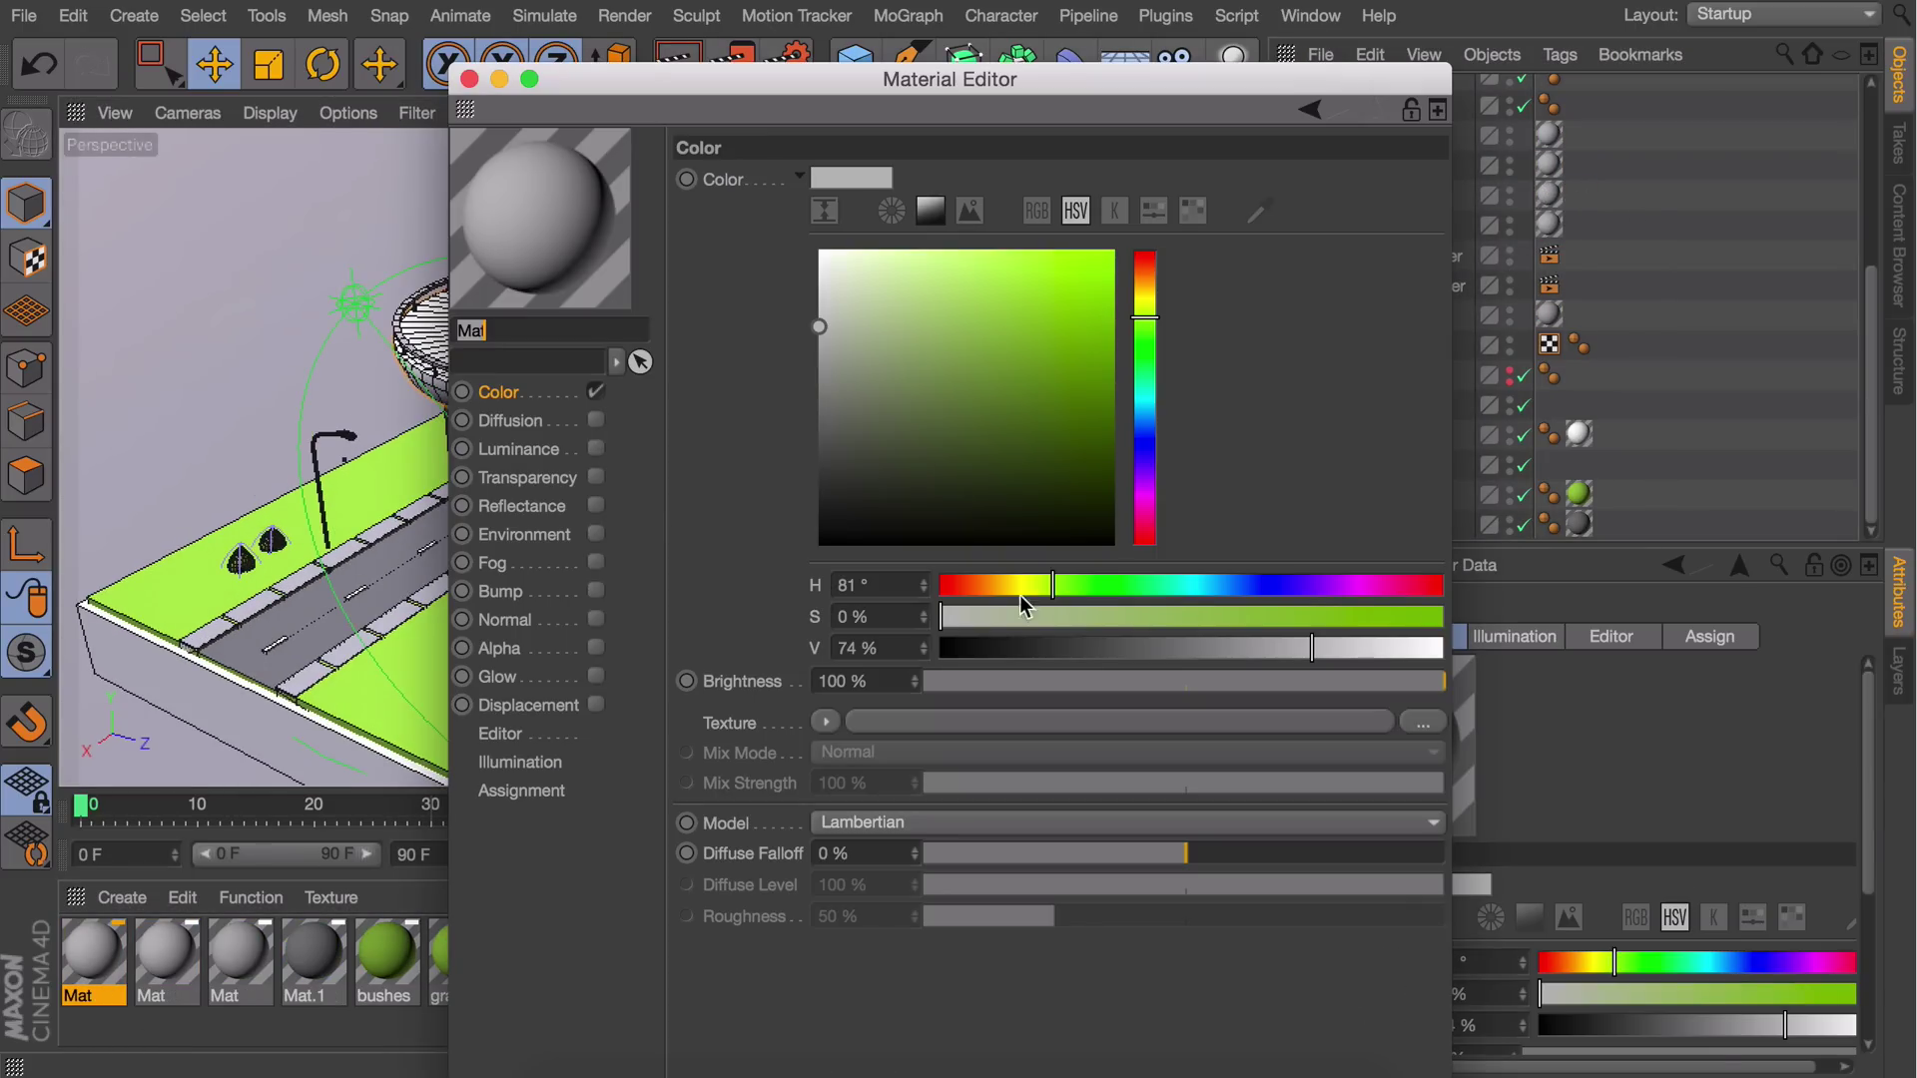
Tint the newest gray material a warm brownish gray and apply it to the bridge
{"action": "left_click_drag", "start_coordinate": [1021, 595], "coordinate": [992, 585]}
{"action": "left_click_drag", "start_coordinate": [92, 964], "coordinate": [633, 670]}
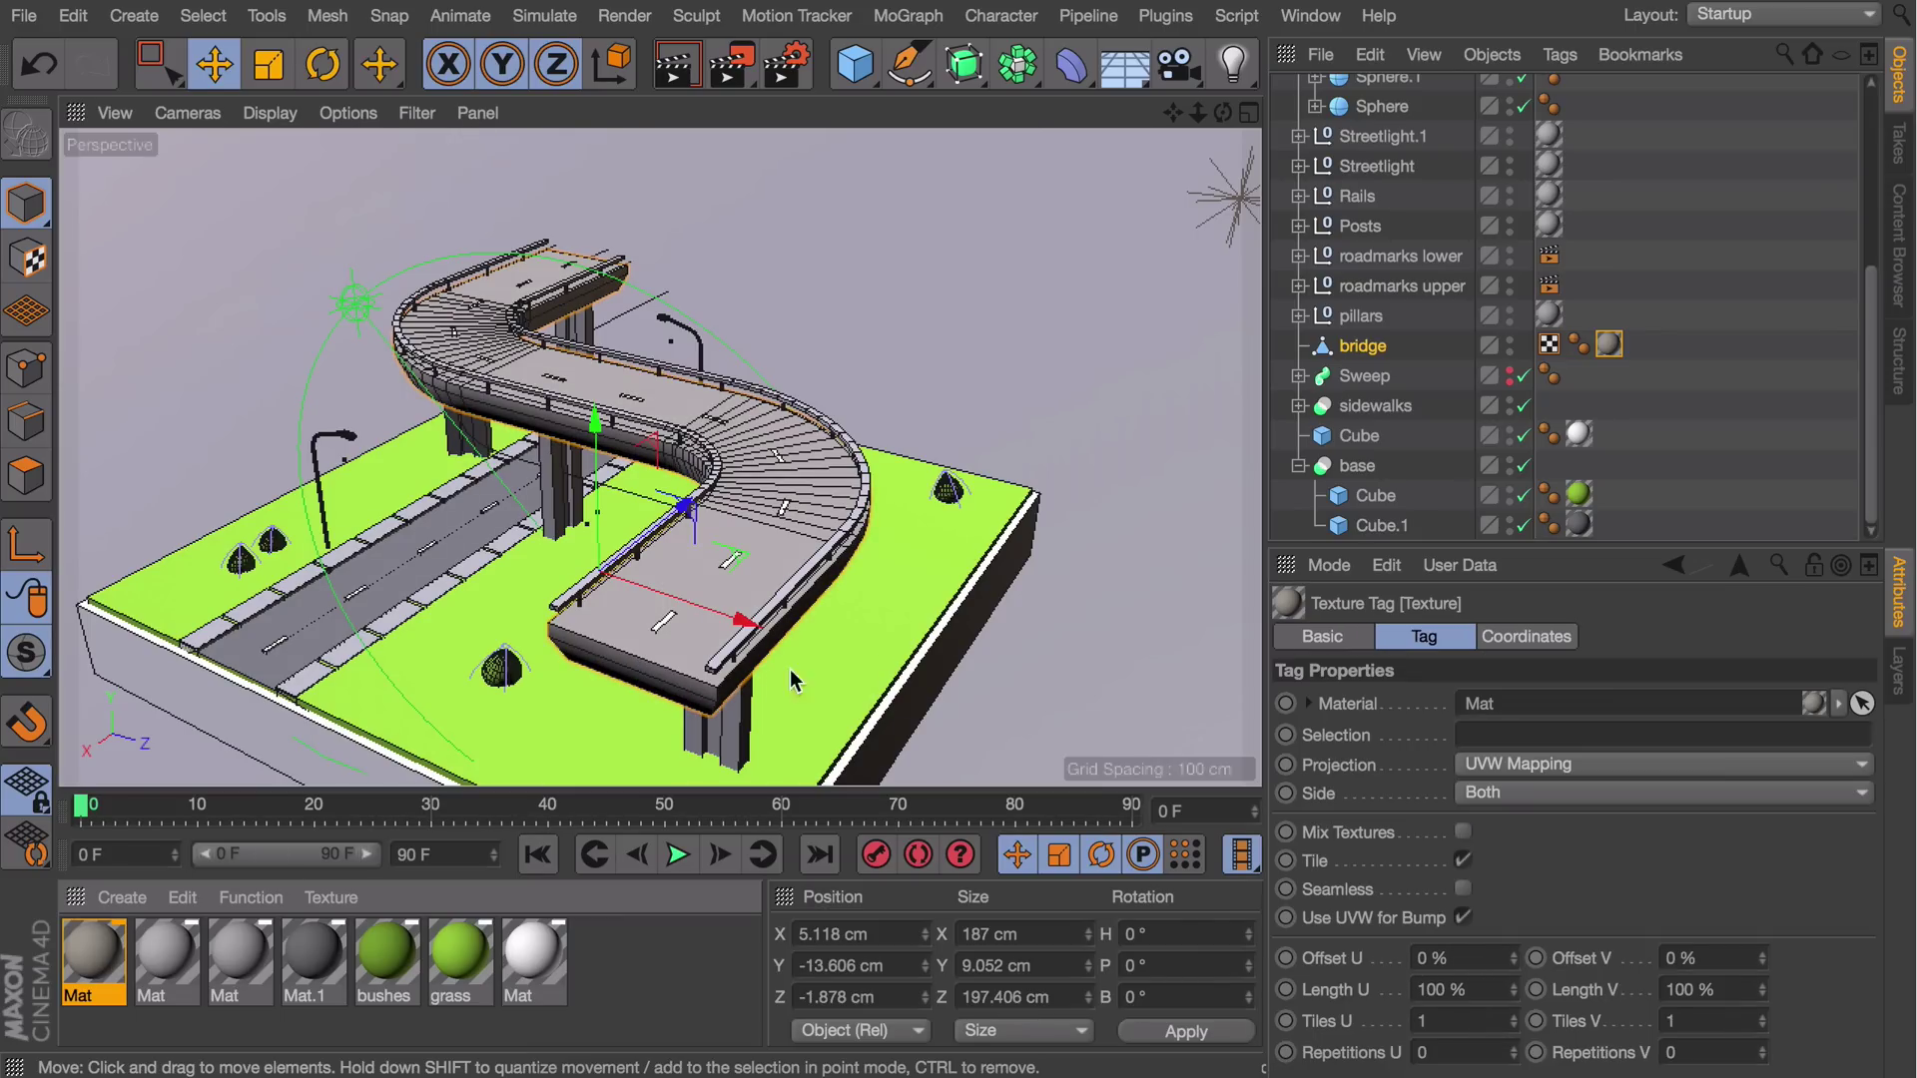
Select the polygons along the whole top road surface of the bridge with Live Selection and apply the dark gray material to them
{"action": "left_click", "coordinate": [26, 476]}
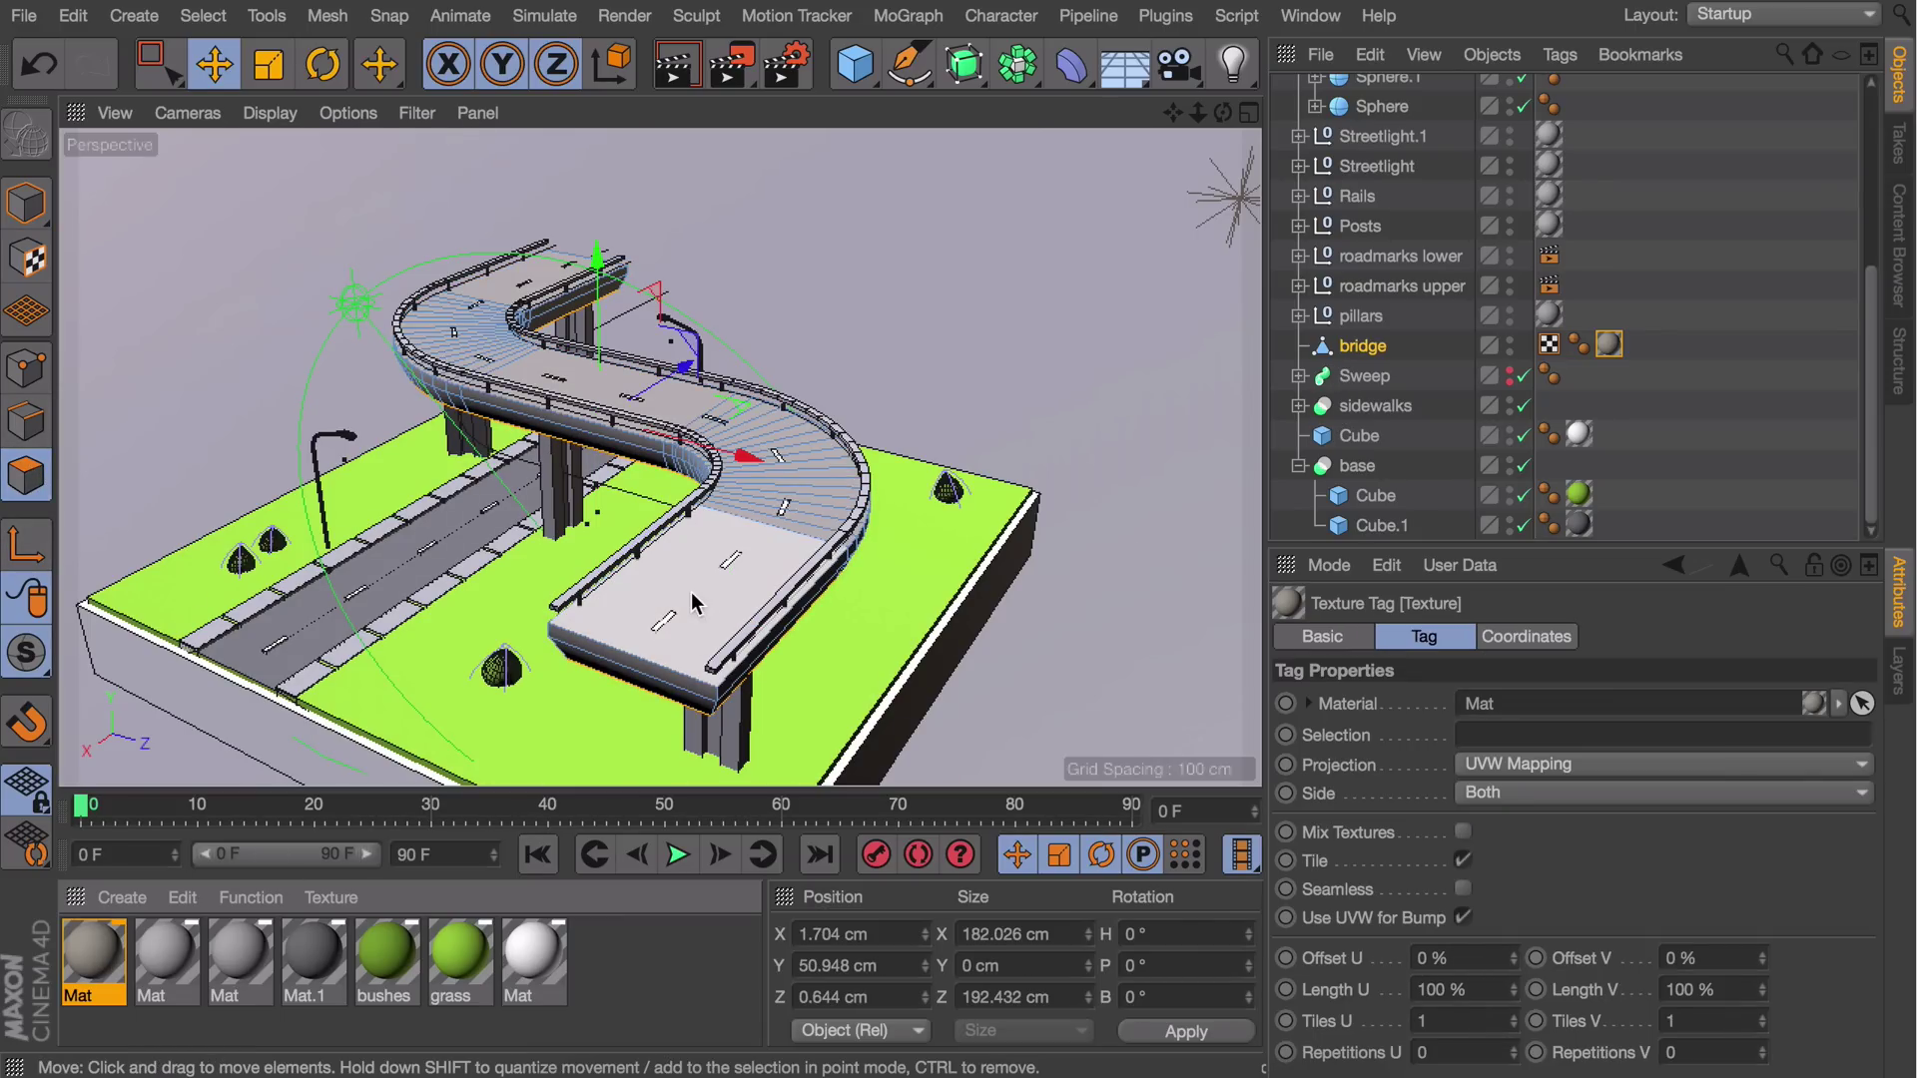
{"action": "key", "text": "9"}
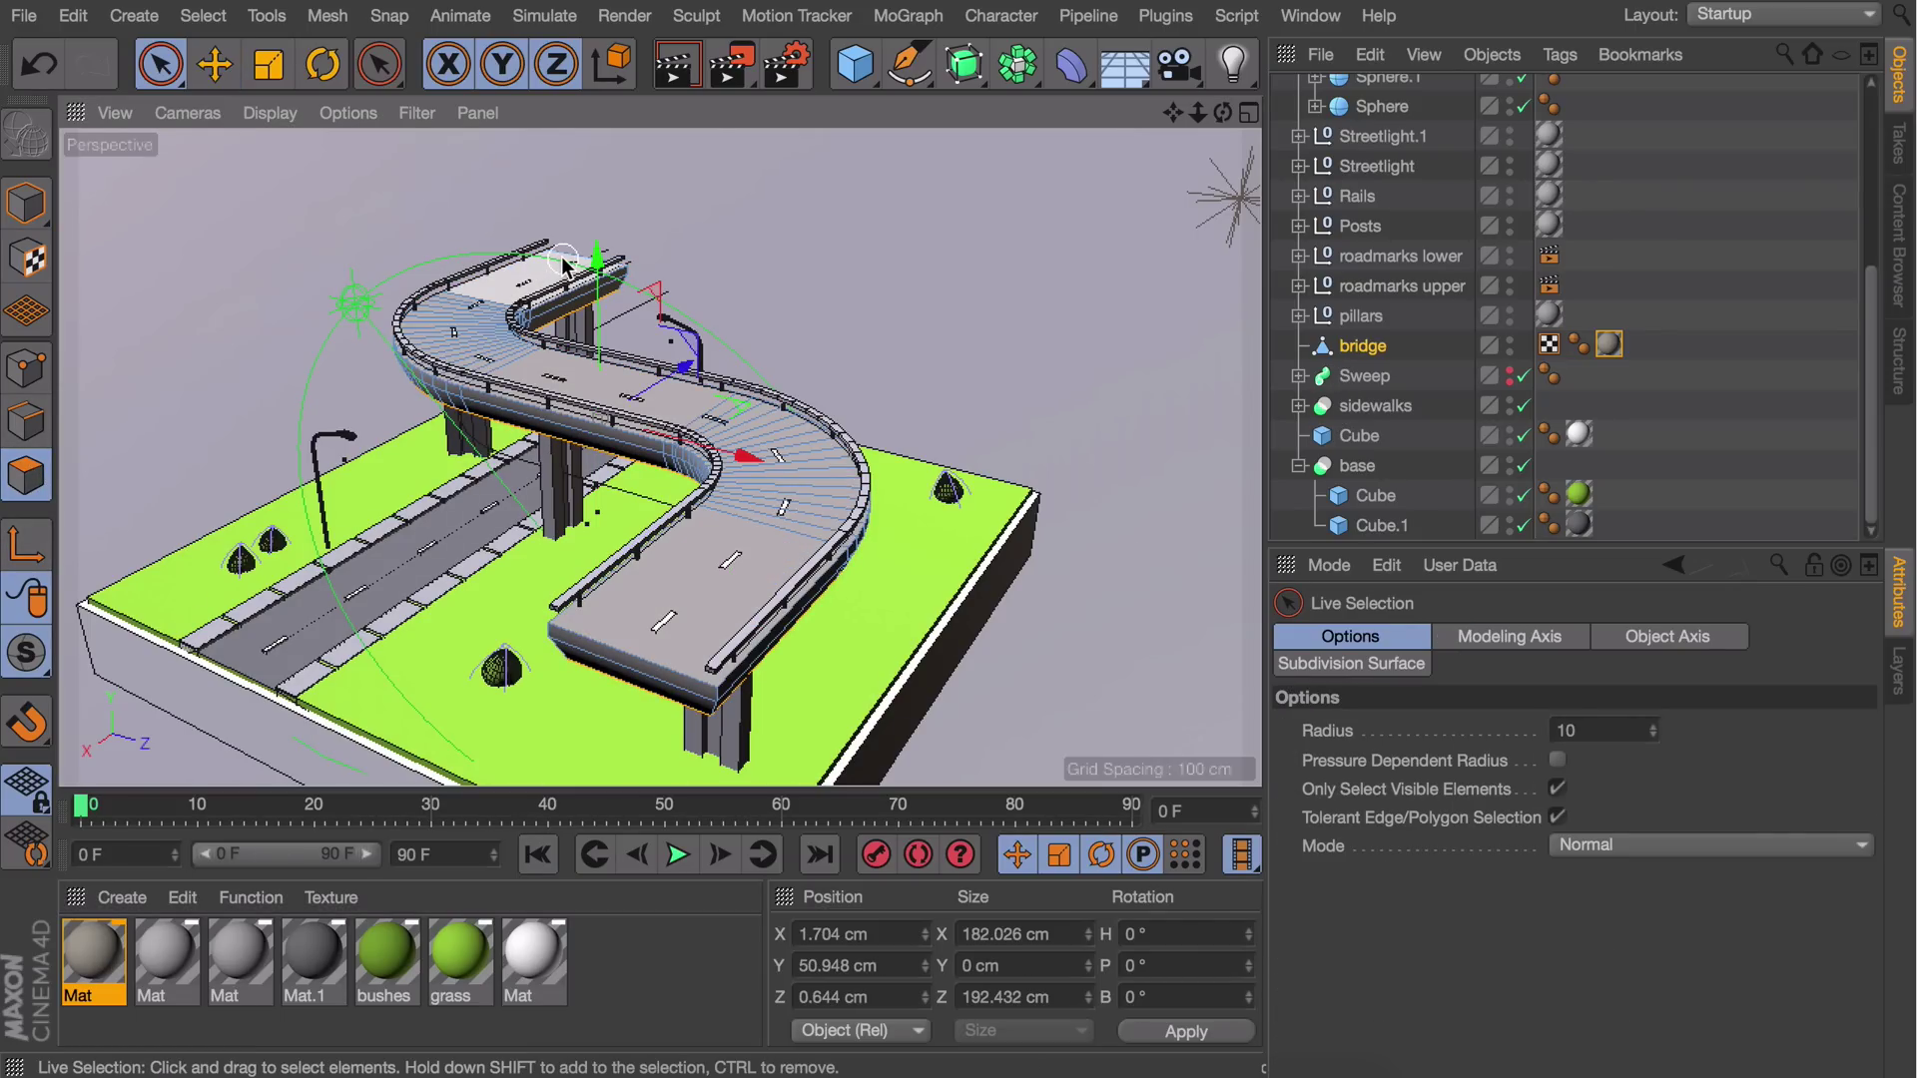
{"action": "left_click_drag", "start_coordinate": [542, 293], "coordinate": [524, 324], "text": "alt"}
{"action": "left_click", "coordinate": [525, 325]}
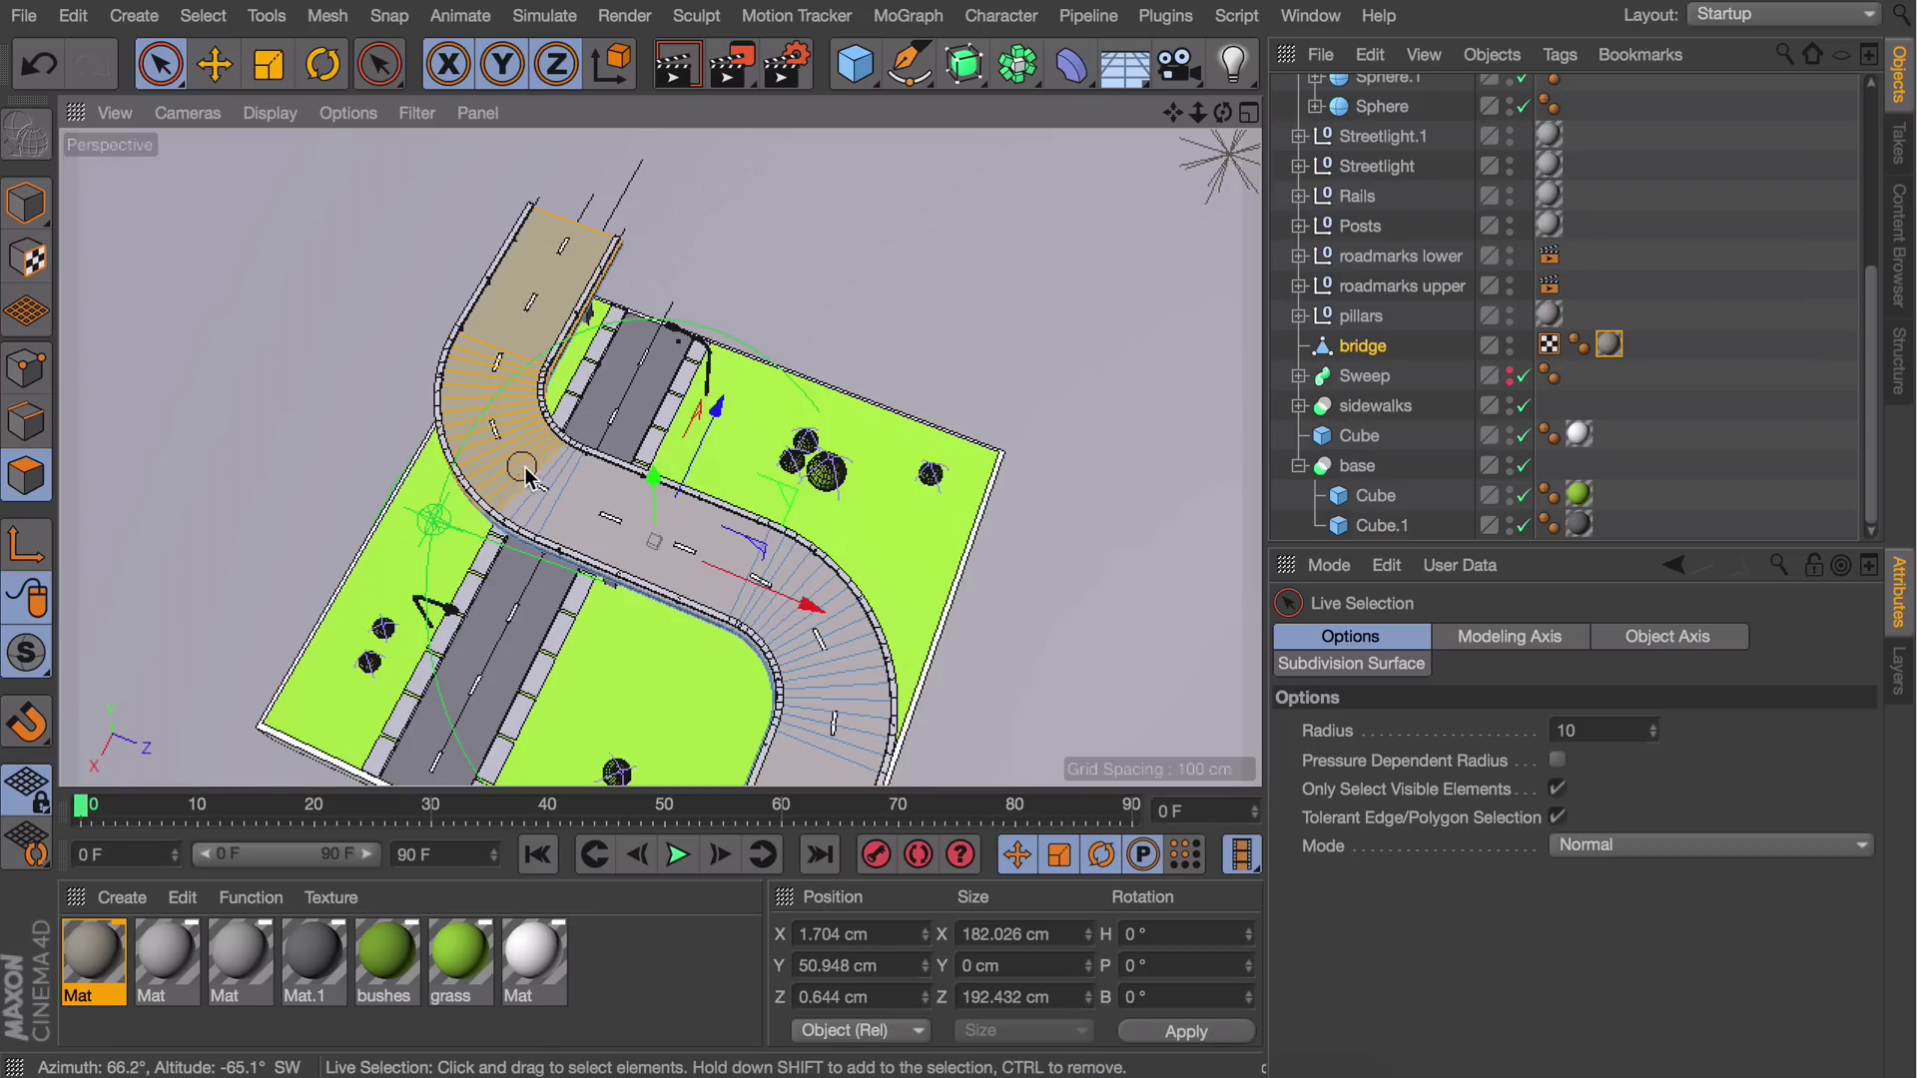
{"action": "mouse_move", "coordinate": [529, 470]}
{"action": "left_mouse_down"}
{"action": "mouse_move", "coordinate": [761, 586]}
{"action": "mouse_move", "coordinate": [813, 774]}
{"action": "left_mouse_up"}
{"action": "middle_click_drag", "start_coordinate": [814, 774], "coordinate": [764, 574], "text": "alt"}
{"action": "left_click_drag", "start_coordinate": [151, 946], "coordinate": [711, 579]}
{"action": "left_click_drag", "start_coordinate": [711, 580], "coordinate": [749, 439], "text": "alt"}
{"action": "key", "text": "e"}
{"action": "left_click", "coordinate": [1717, 420]}
Look through the isometric camera and render the view to check the materials
{"action": "scroll", "coordinate": [1518, 199], "scroll_direction": "up", "scroll_amount": 5}
{"action": "left_click", "coordinate": [1524, 89]}
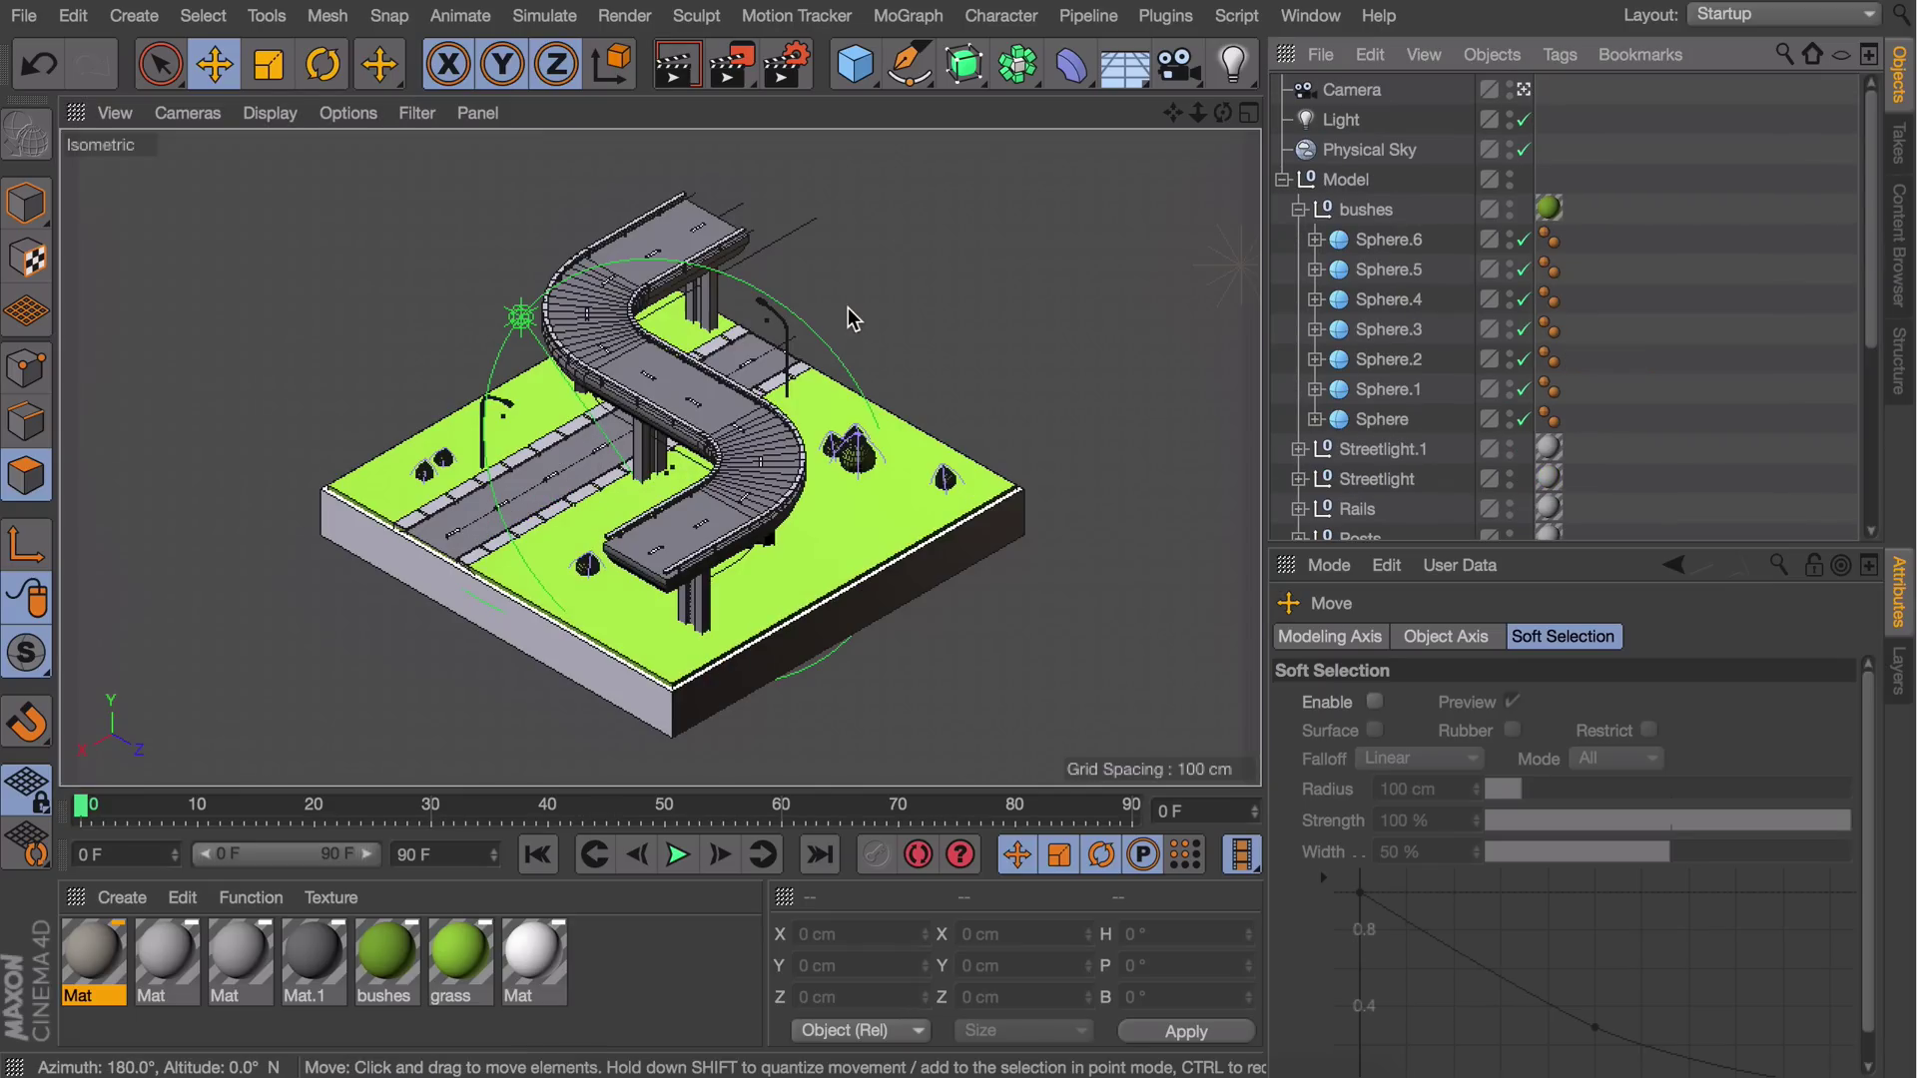
{"action": "left_click", "coordinate": [677, 62]}
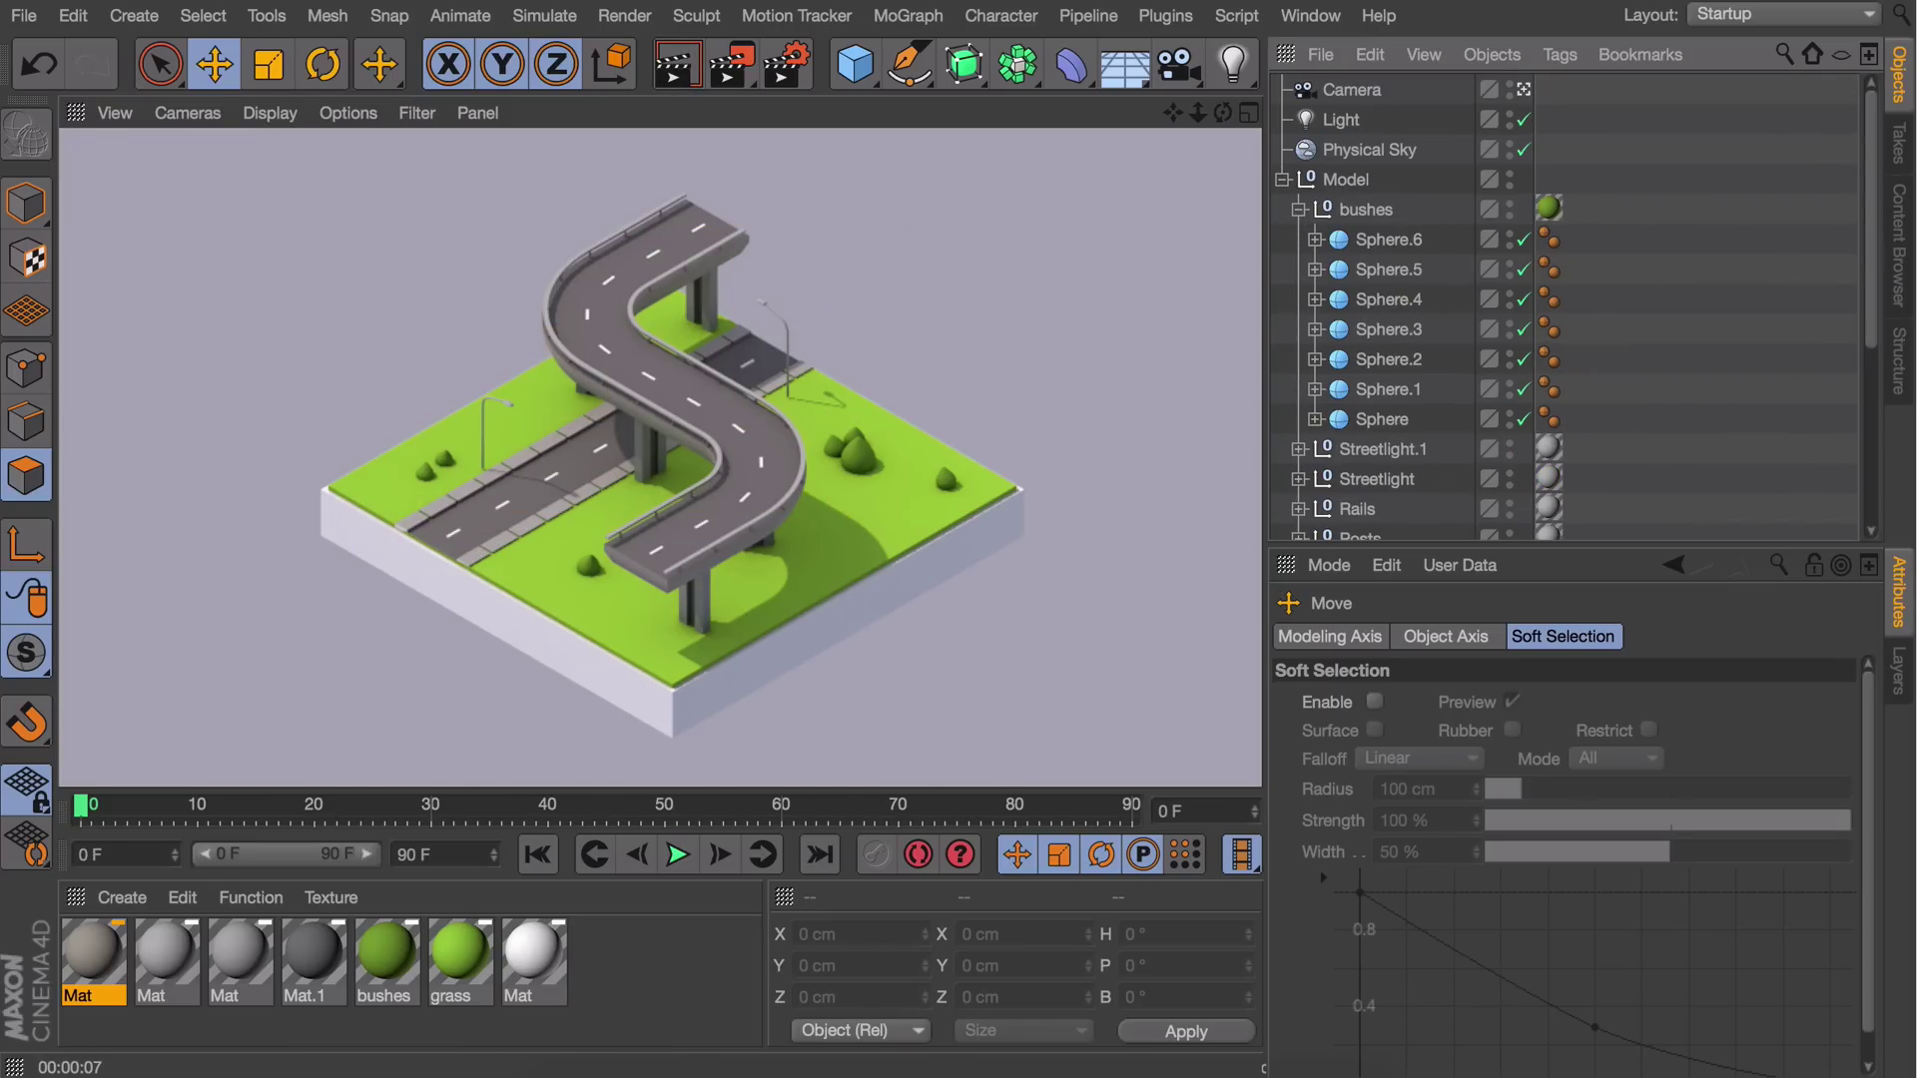
Return to the perspective view and review the physical sky's sun shadow settings
{"action": "left_click", "coordinate": [1063, 427]}
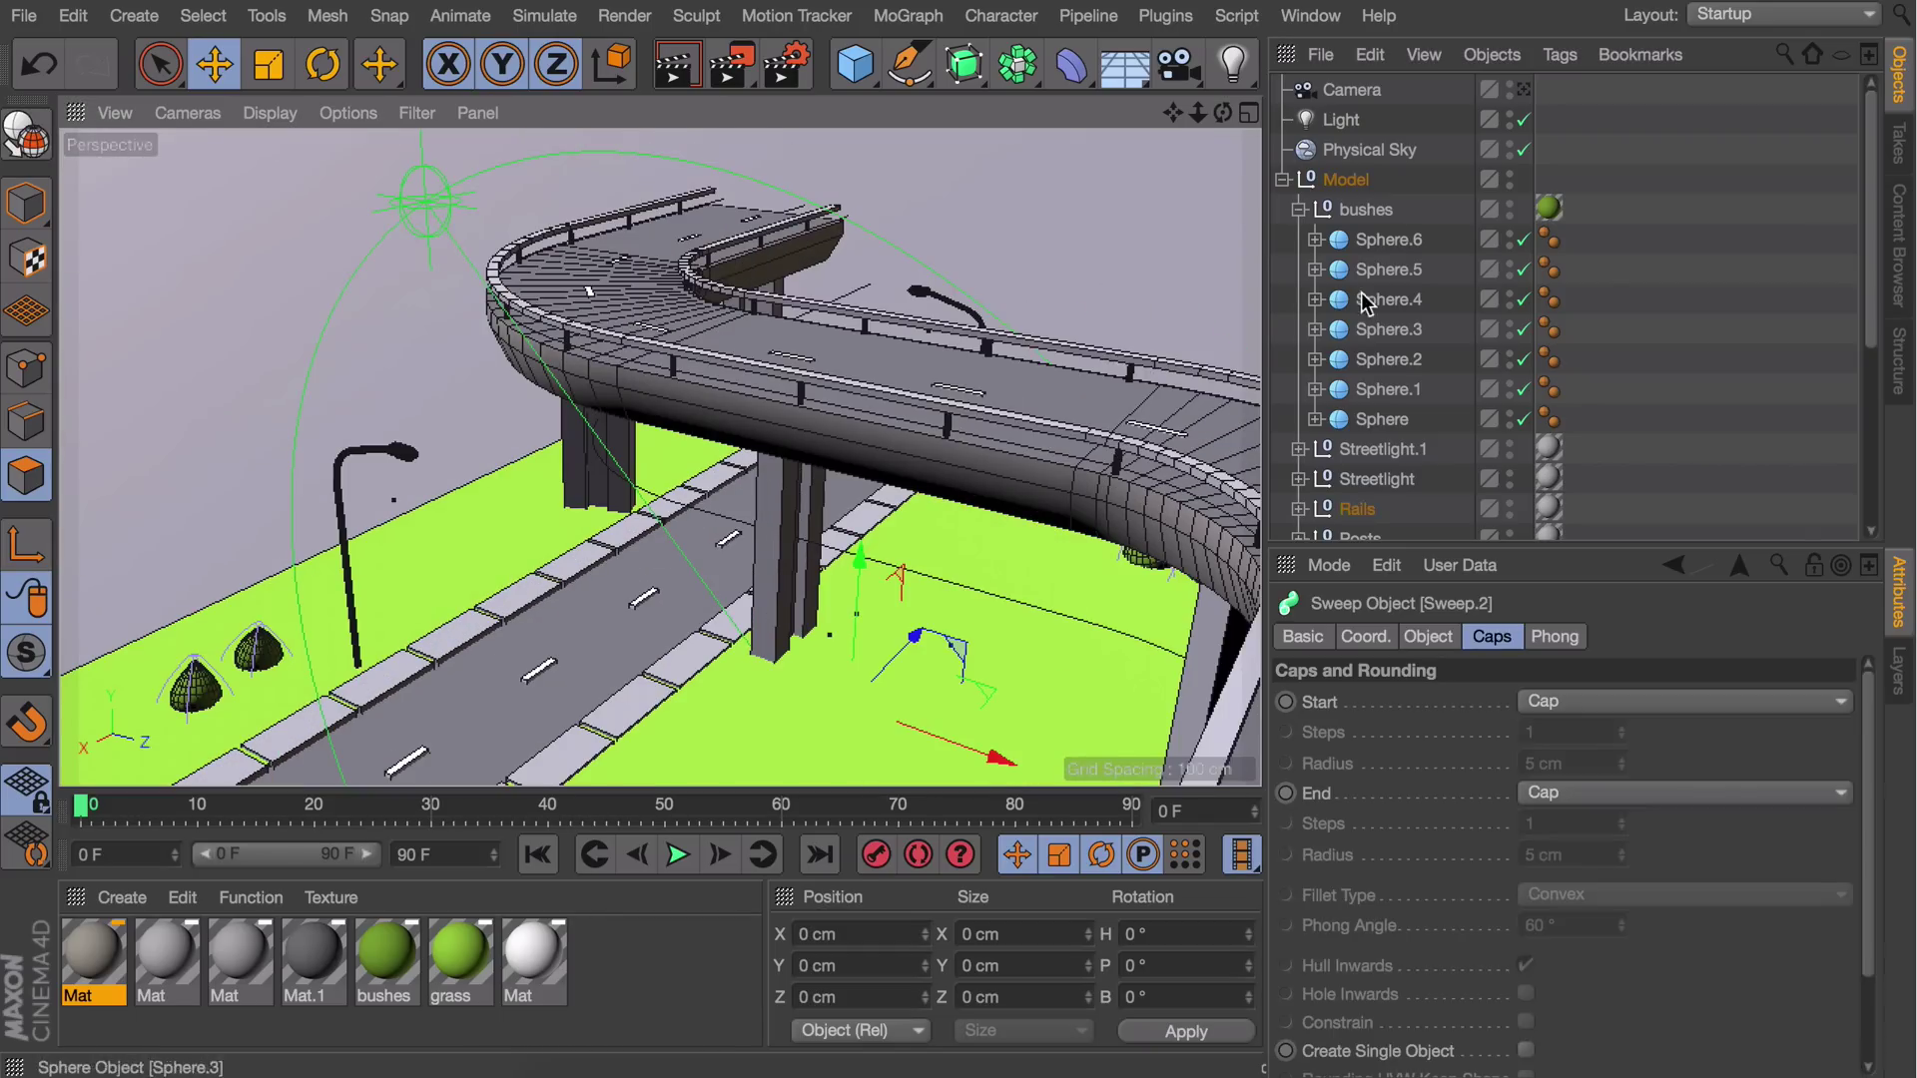
{"action": "left_click", "coordinate": [867, 496]}
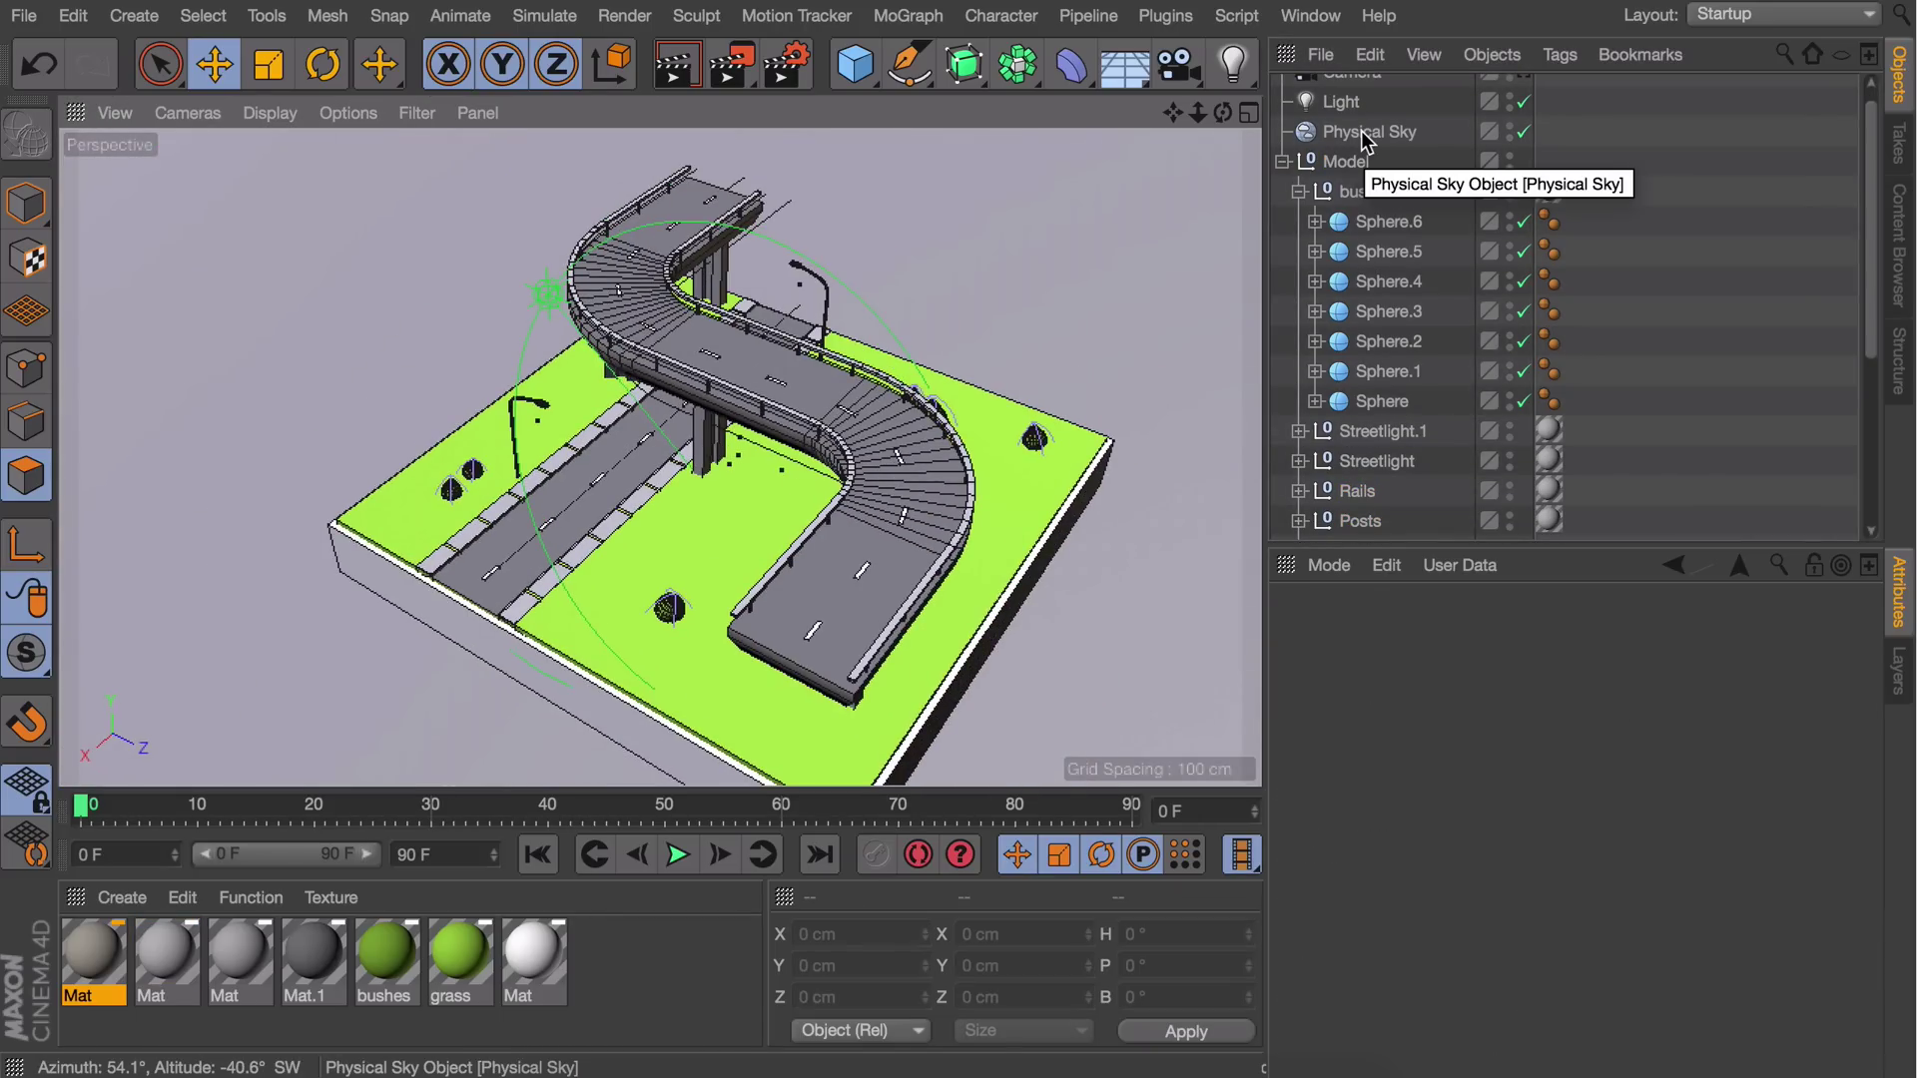
{"action": "left_click", "coordinate": [1366, 133]}
{"action": "scroll", "coordinate": [1710, 861], "scroll_direction": "down", "scroll_amount": 5}
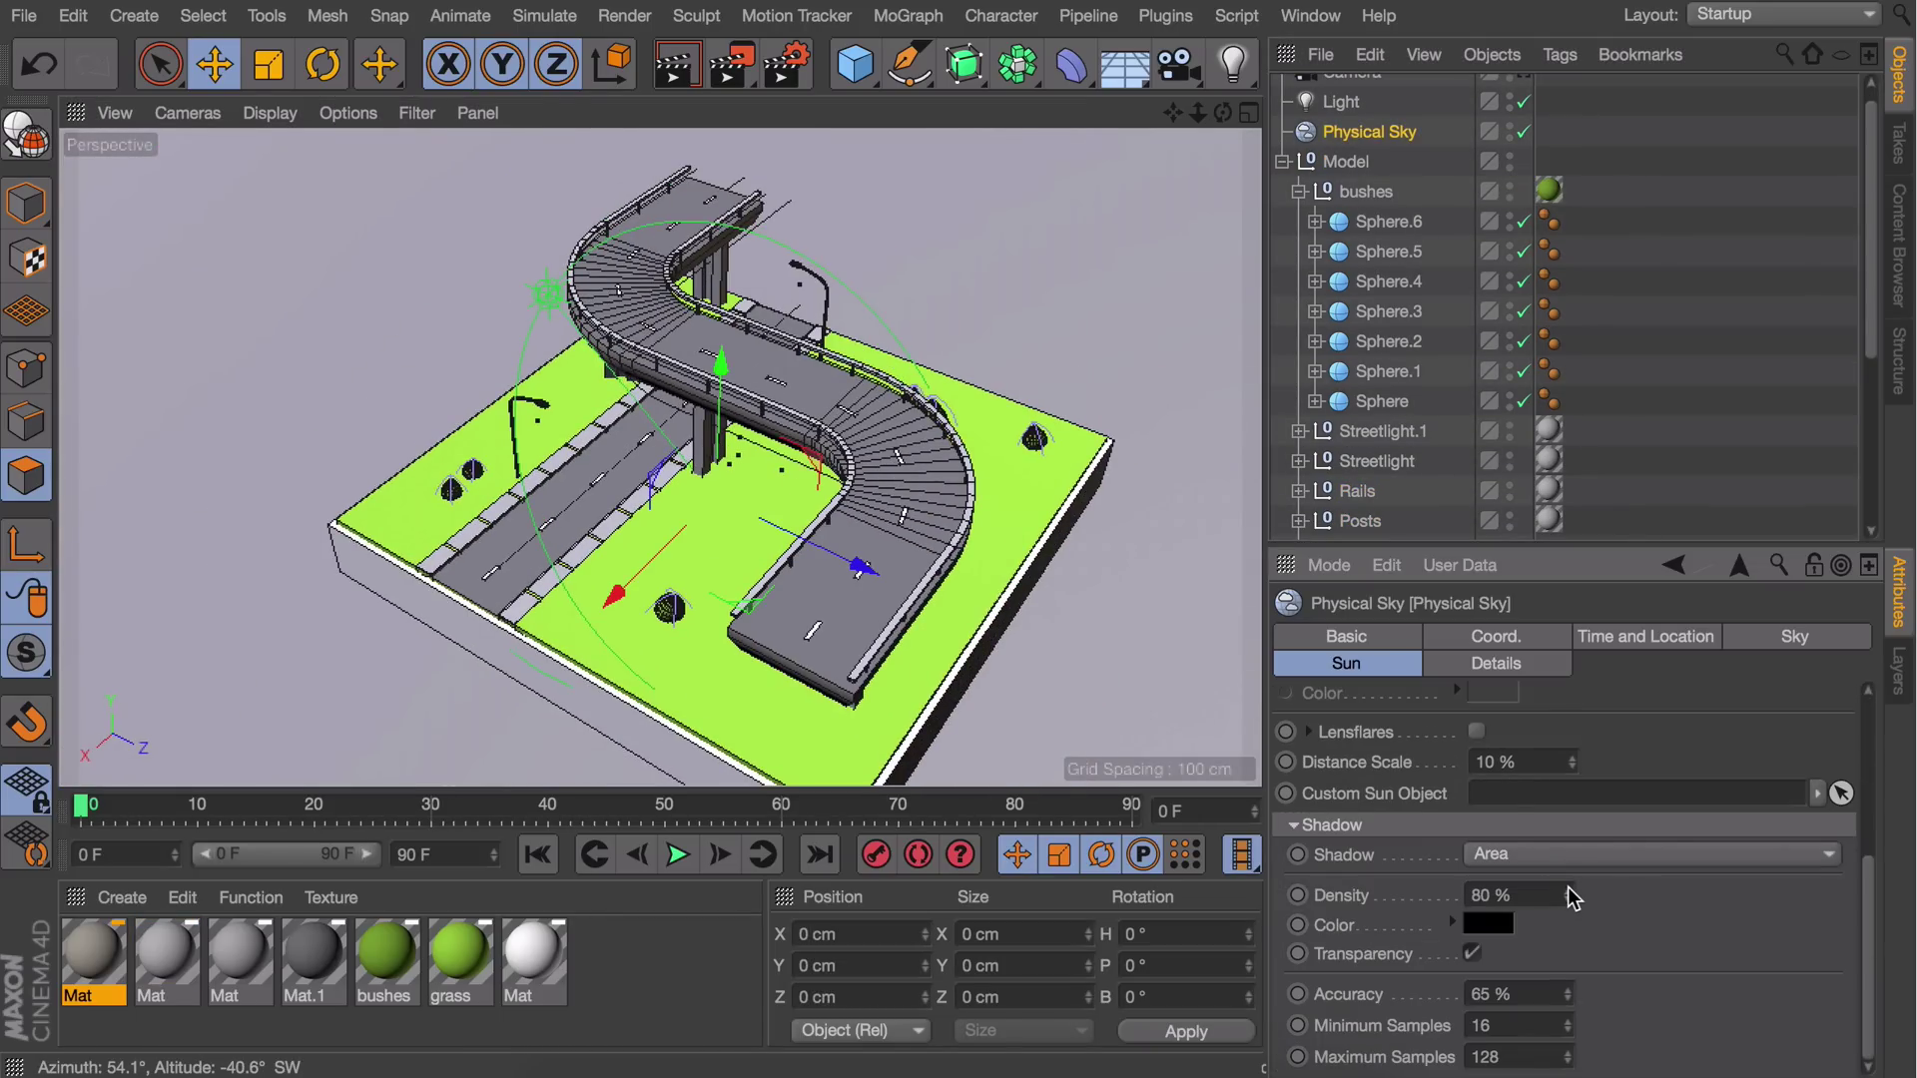
{"action": "left_click", "coordinate": [1648, 410]}
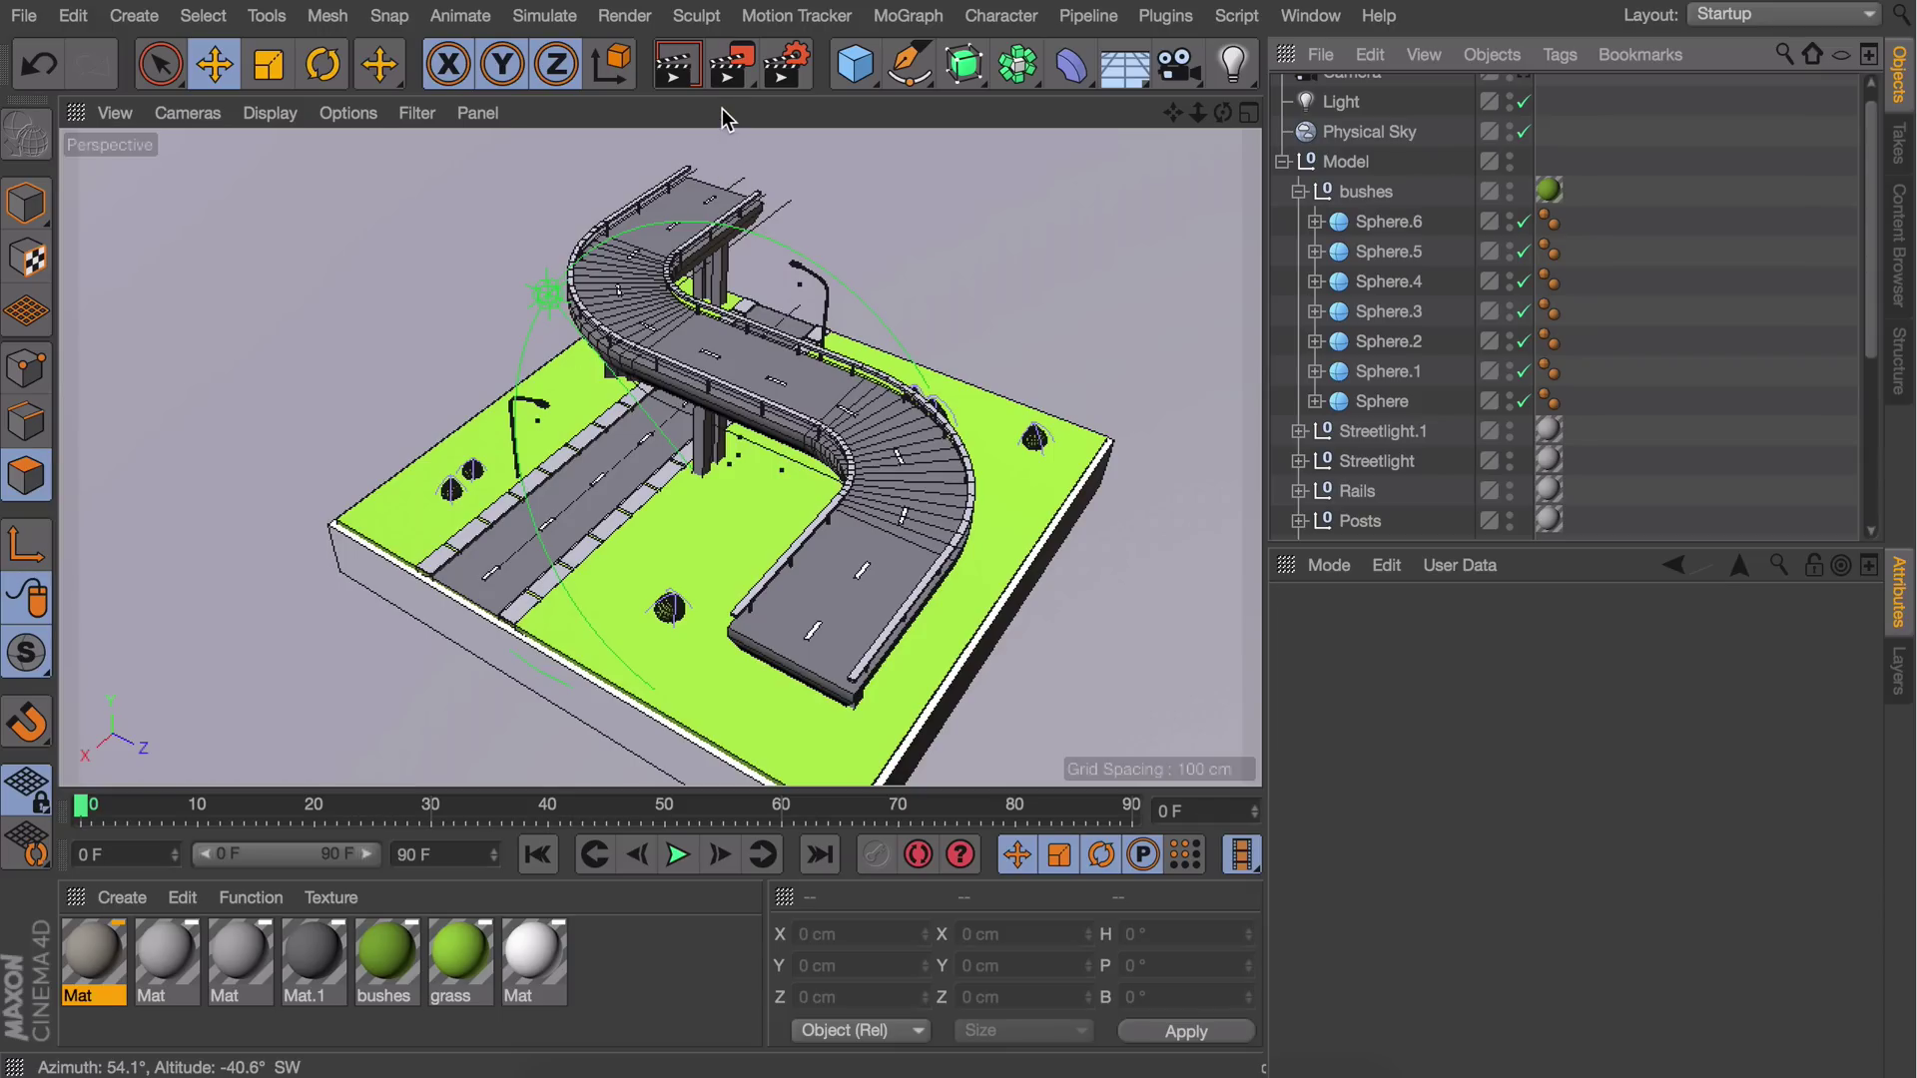
Review the render settings and render the isometric camera view again
{"action": "left_click", "coordinate": [788, 64]}
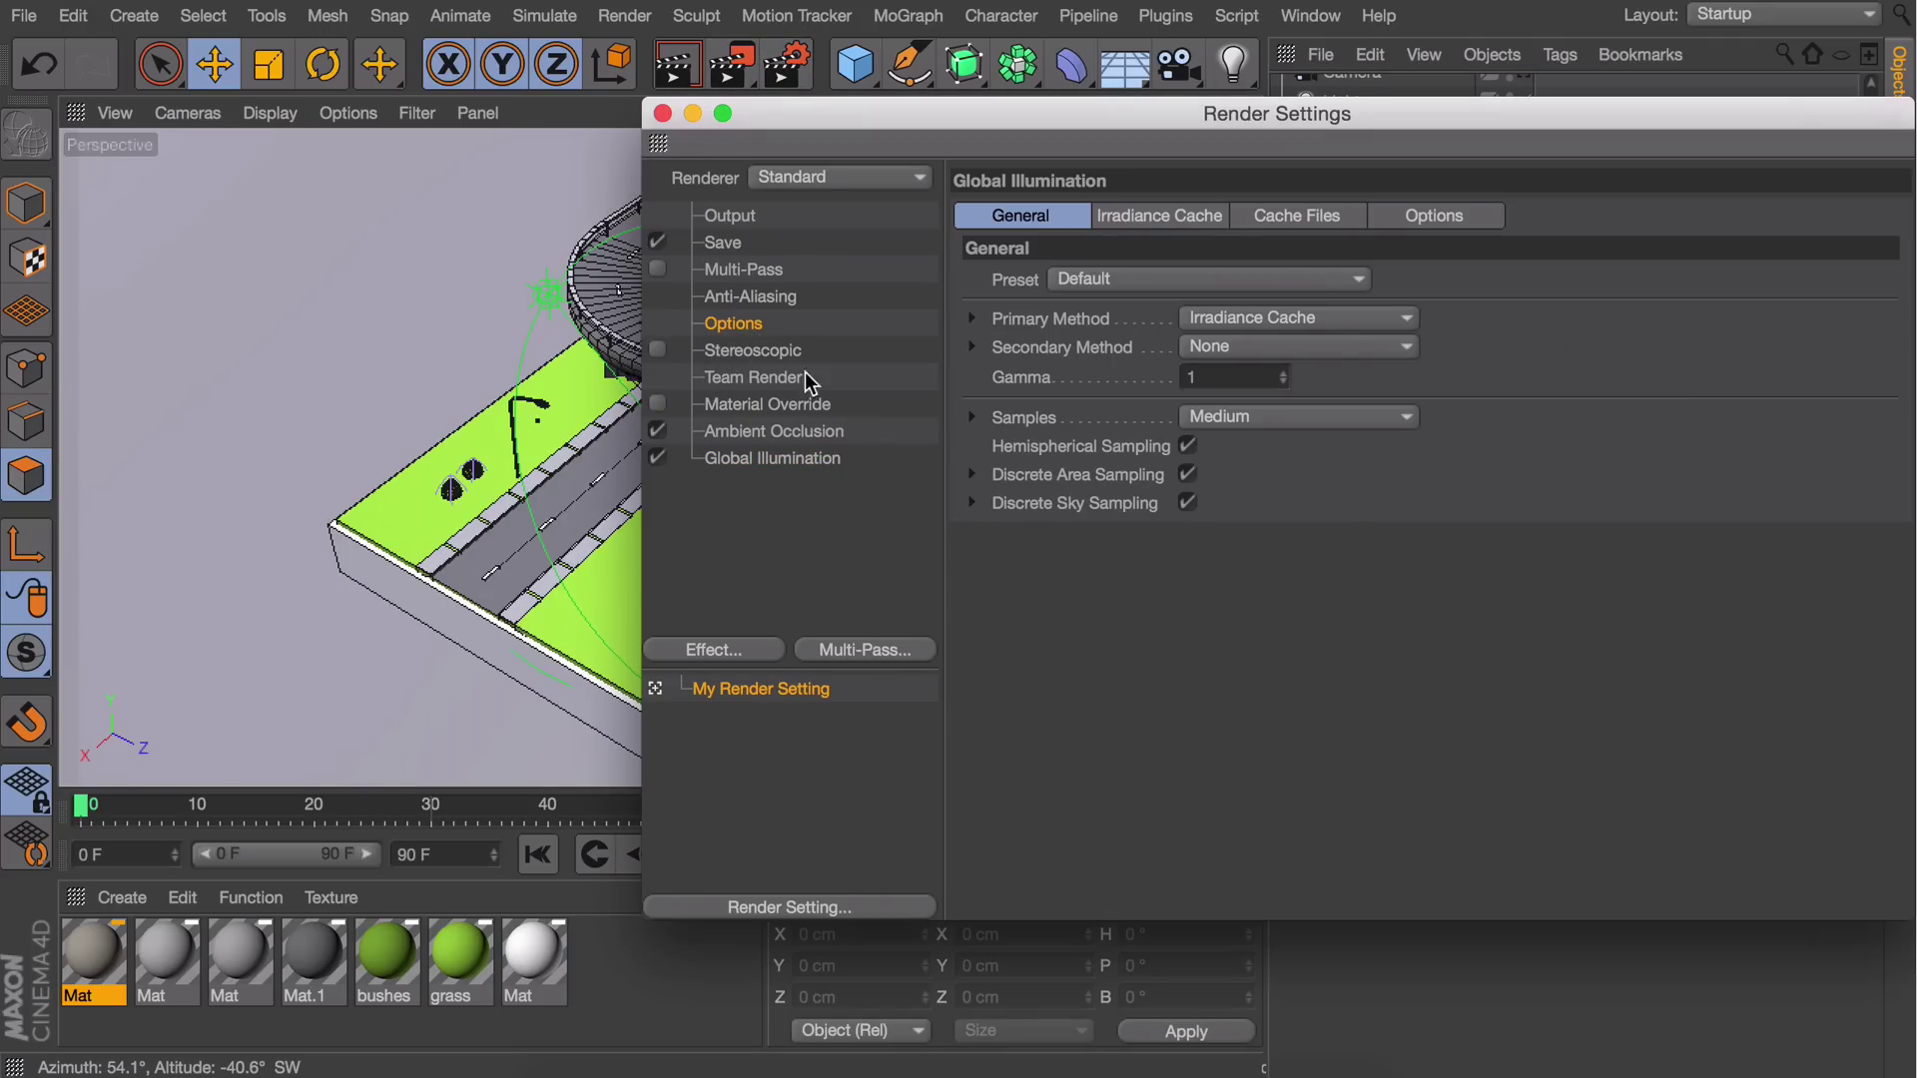
{"action": "left_click", "coordinate": [1502, 384]}
{"action": "scroll", "coordinate": [1502, 384], "scroll_direction": "up", "scroll_amount": 3}
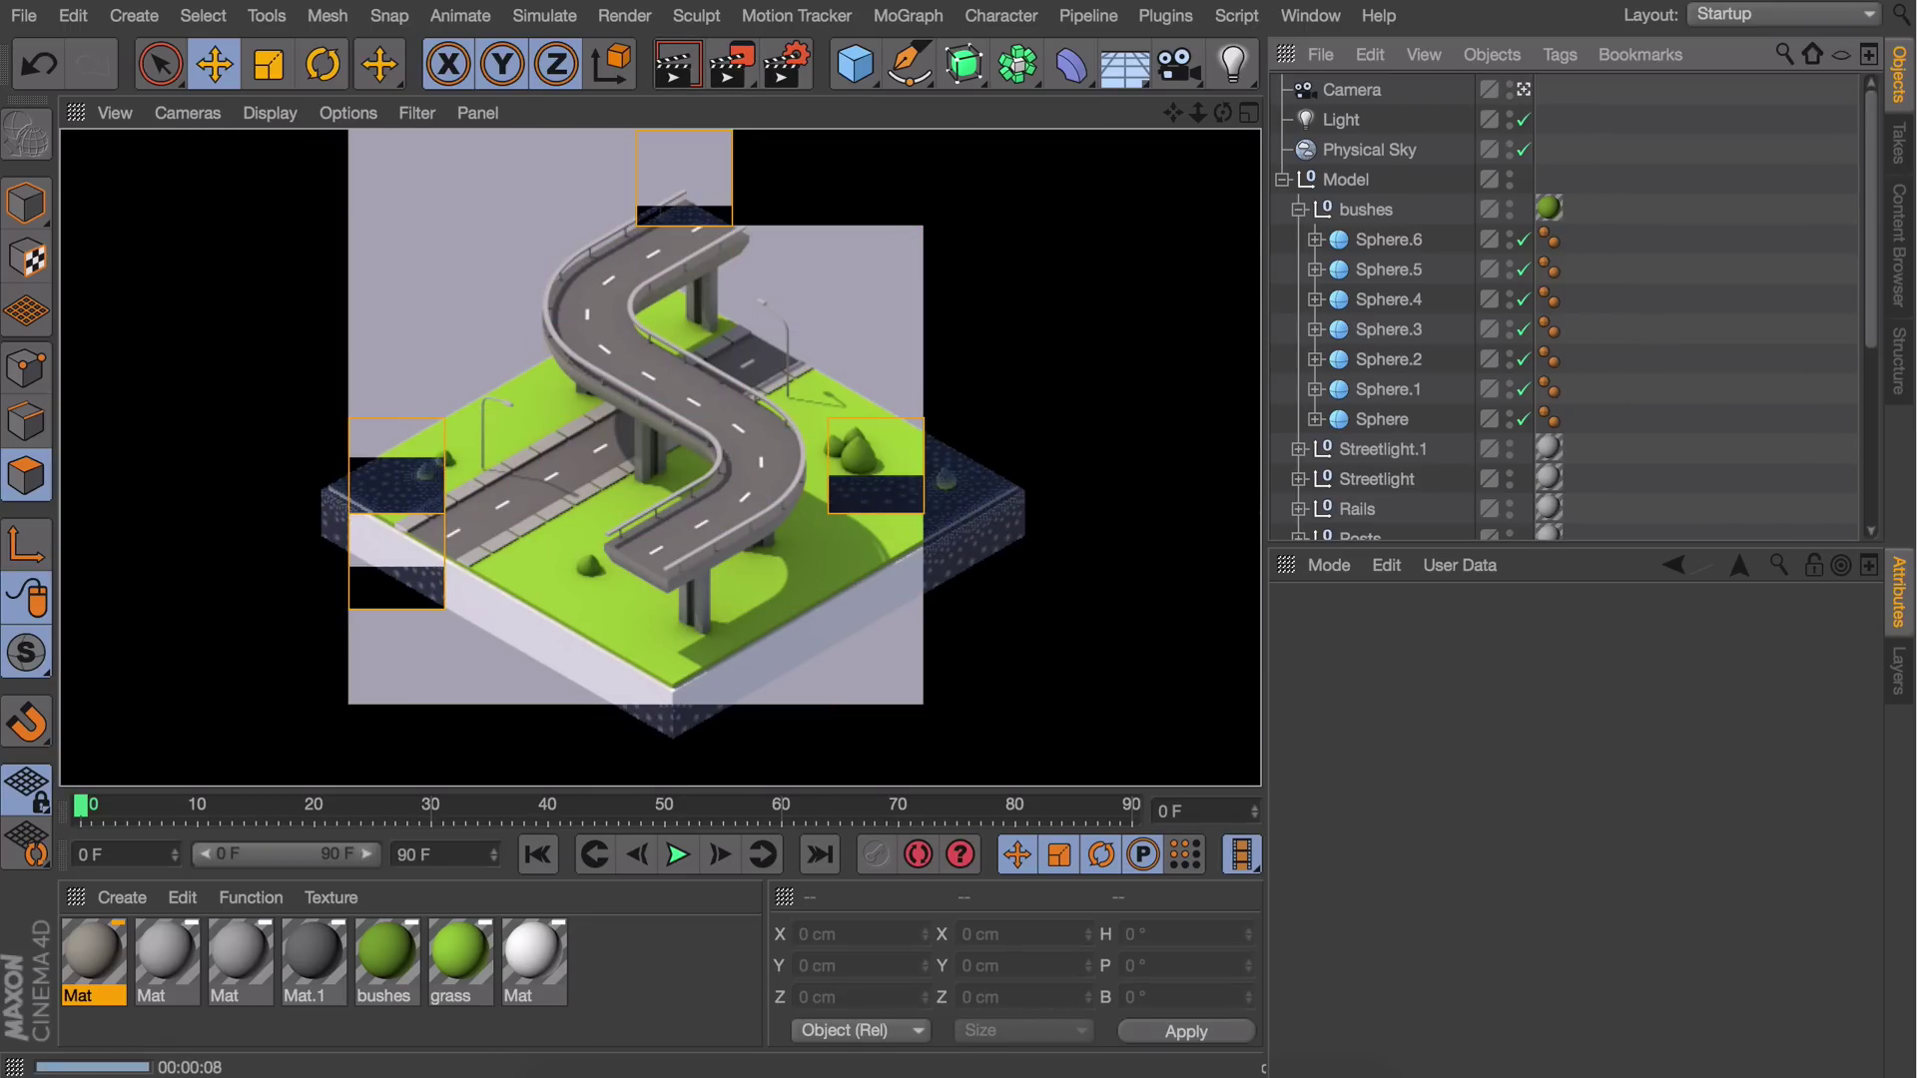